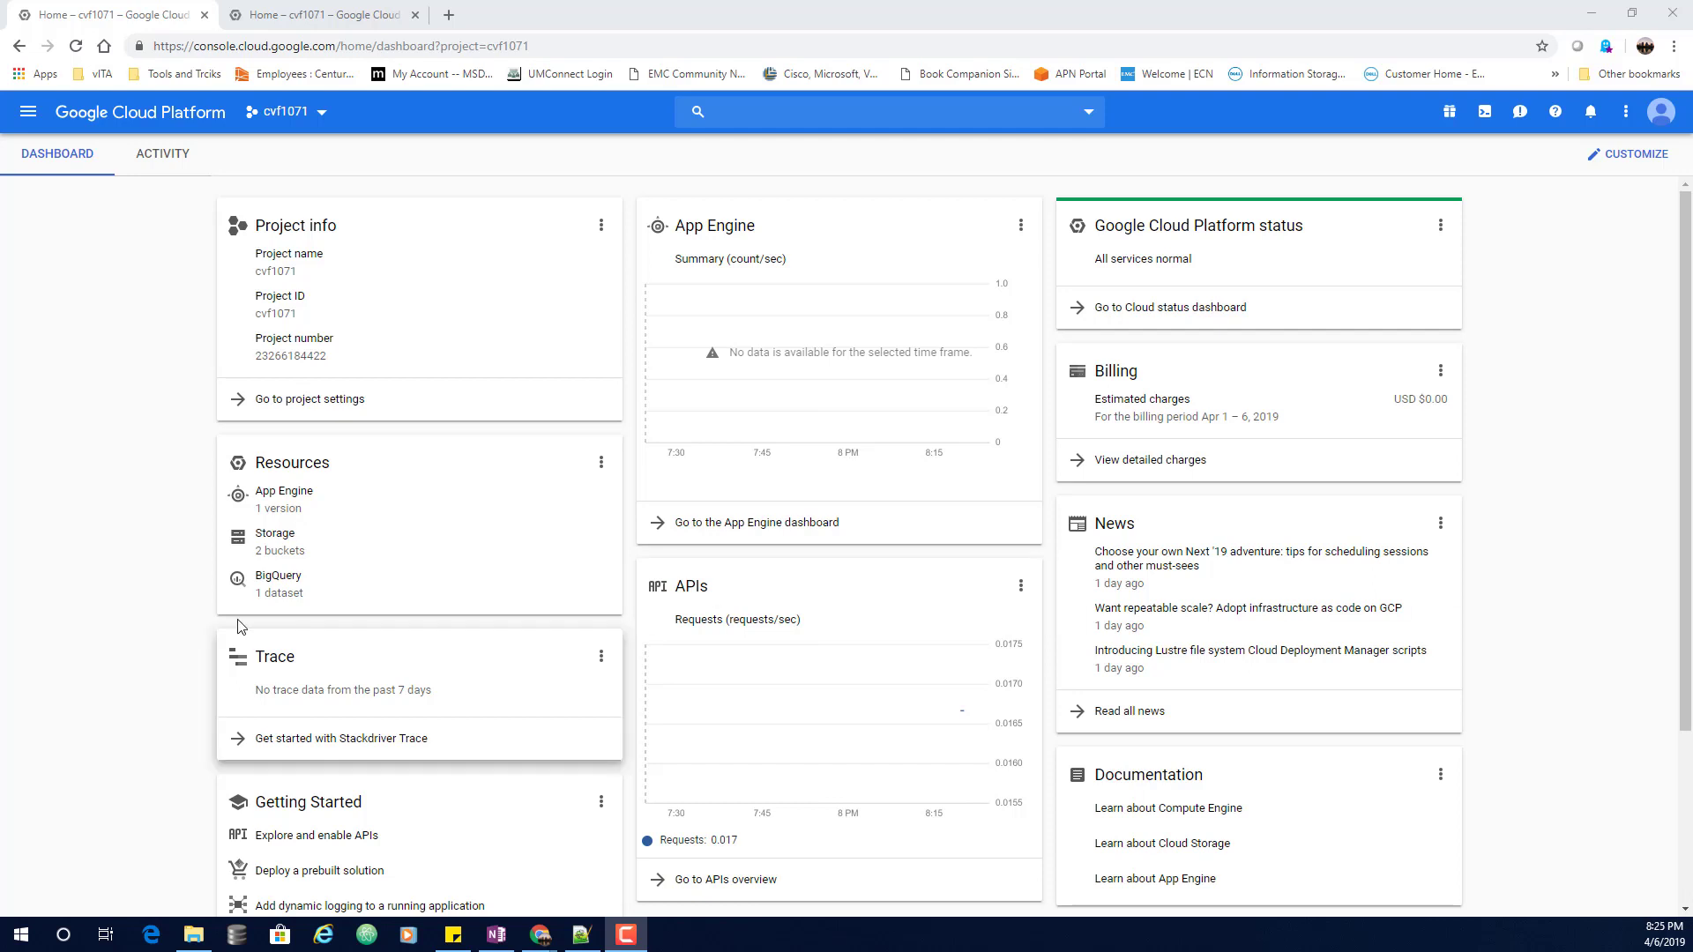
{"action": "left_click", "coordinate": [300, 17]}
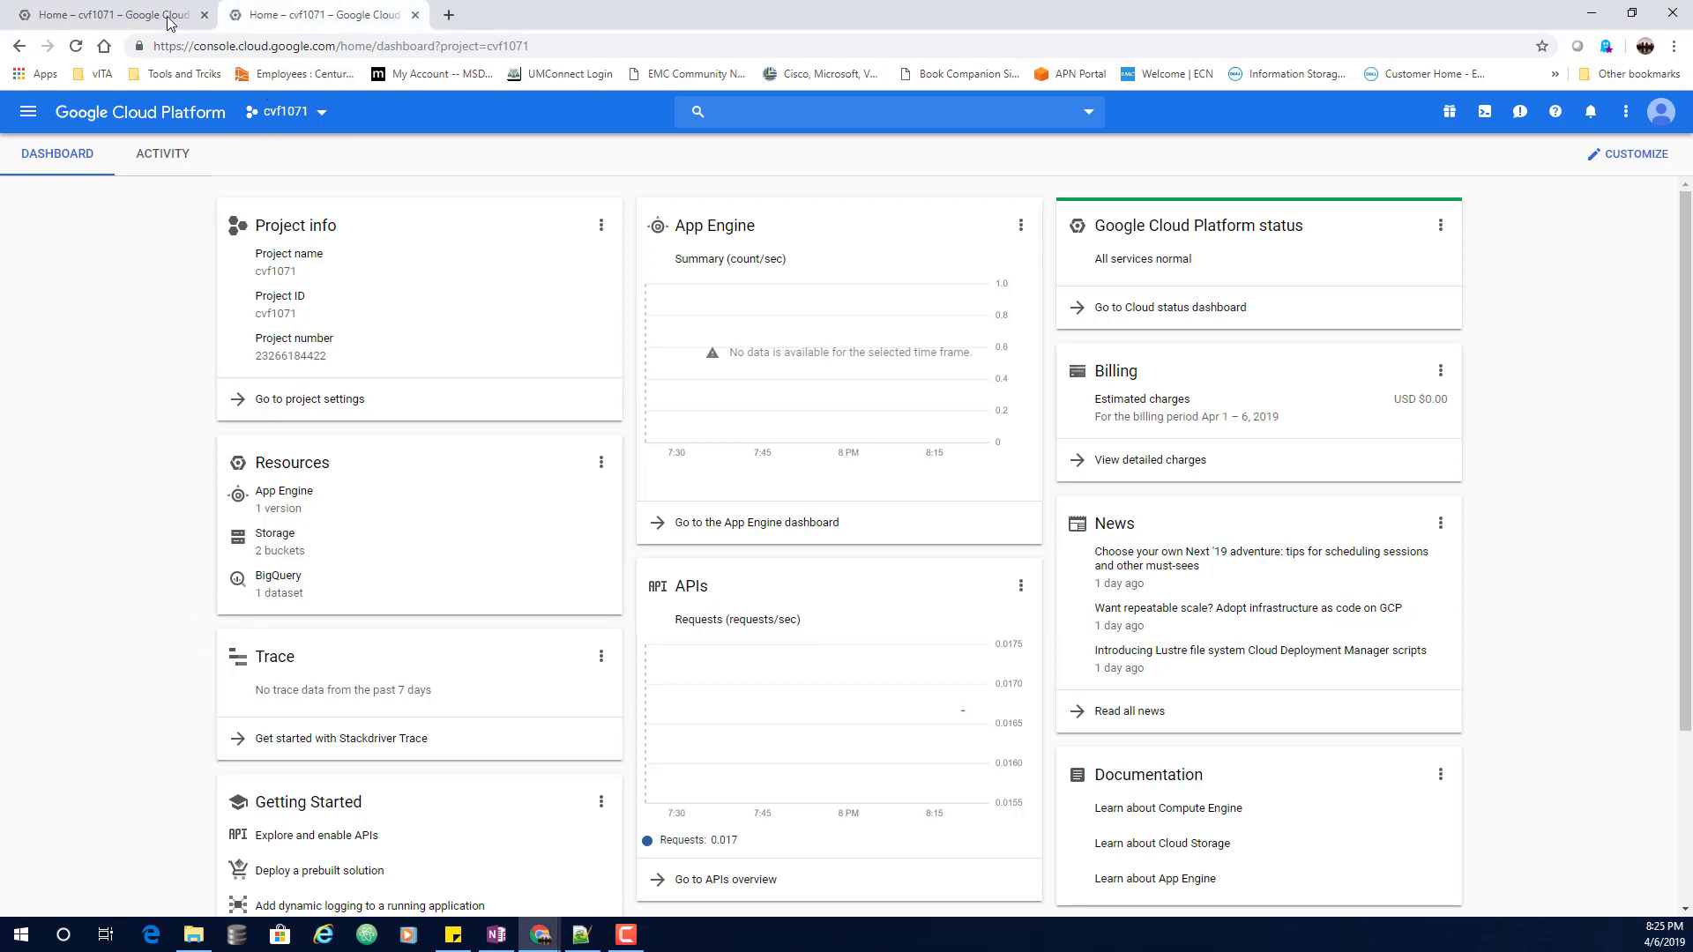
{"action": "left_click", "coordinate": [131, 23]}
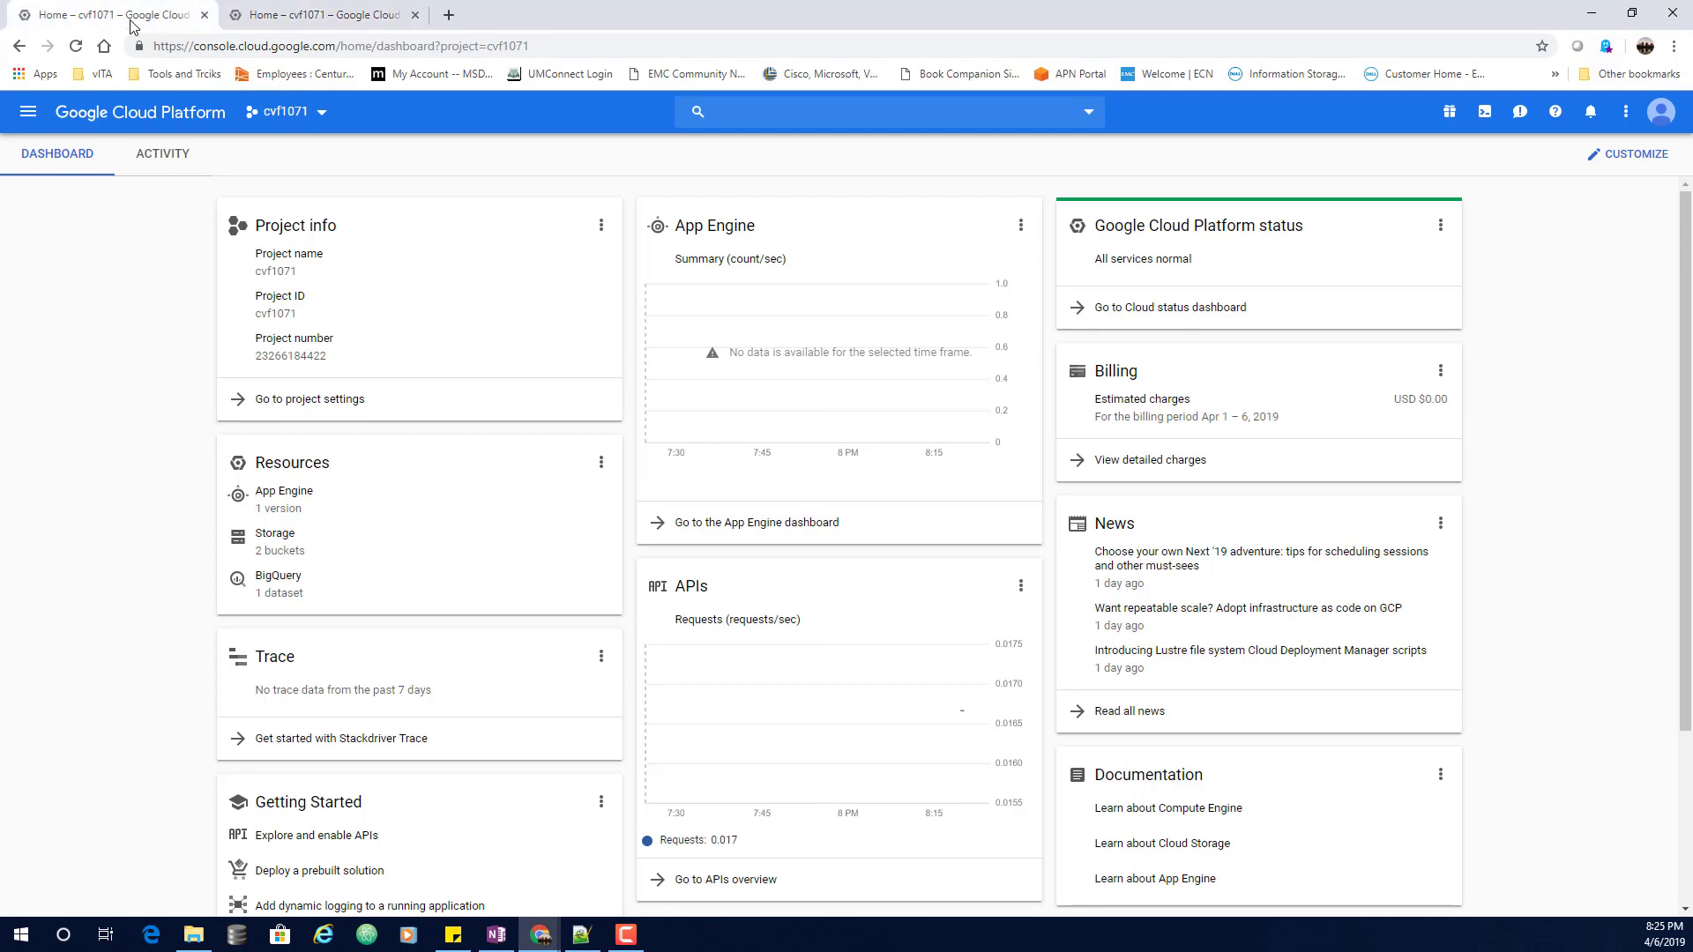
{"action": "left_click", "coordinate": [344, 14]}
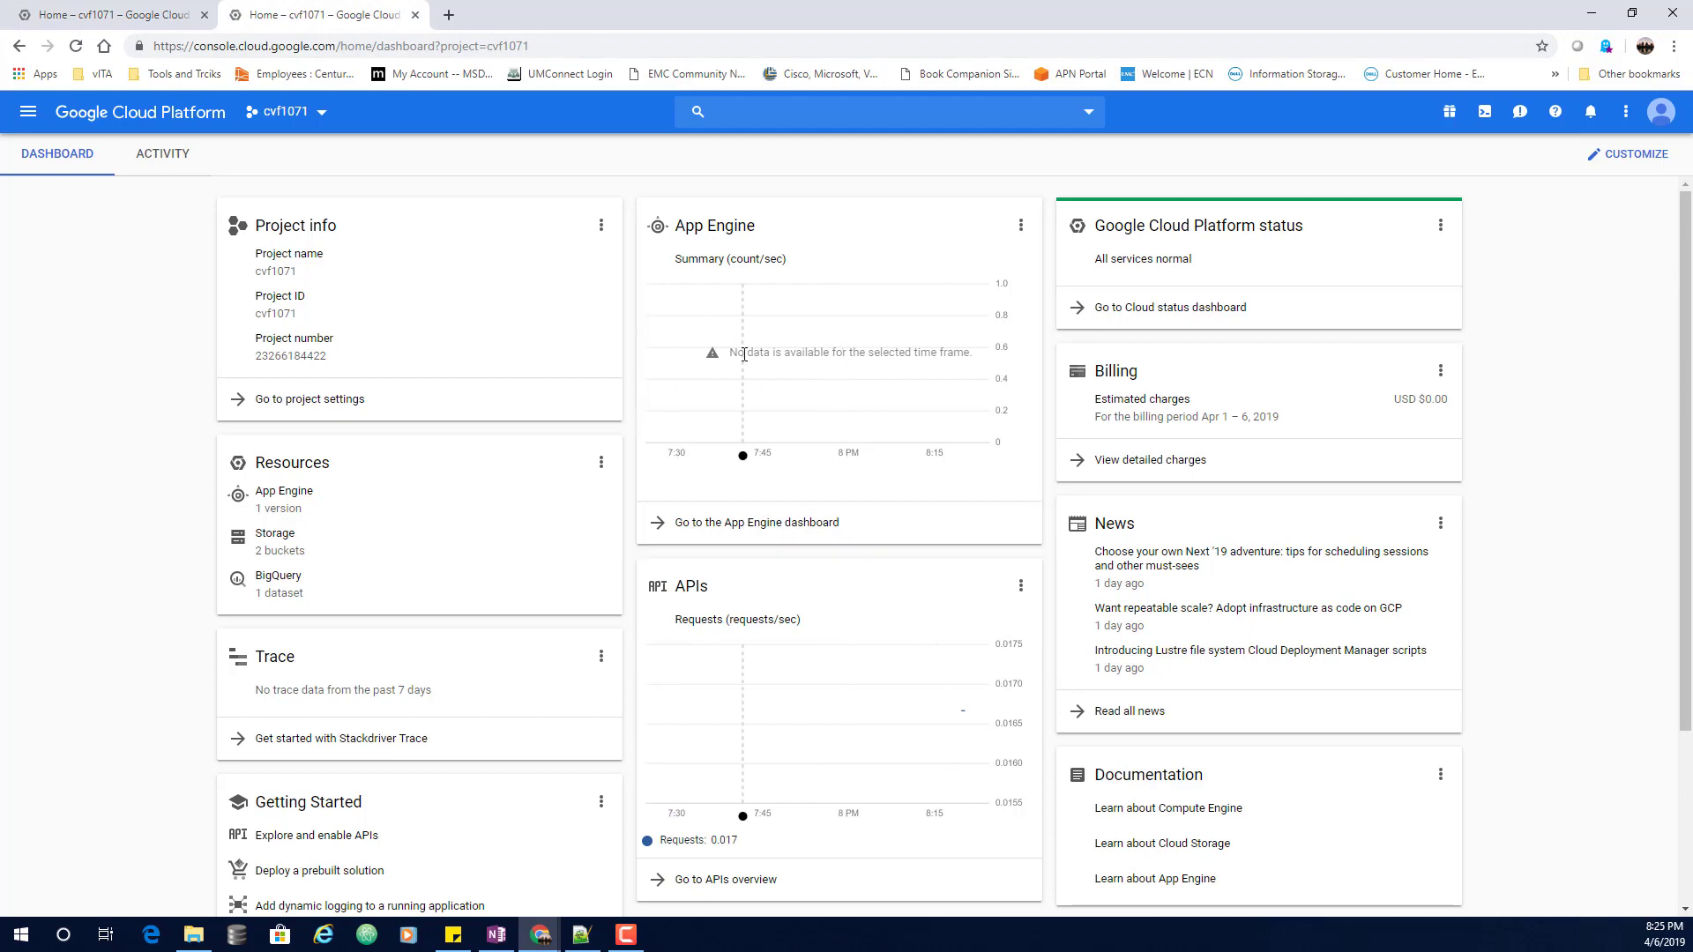
{"action": "left_click", "coordinate": [128, 17]}
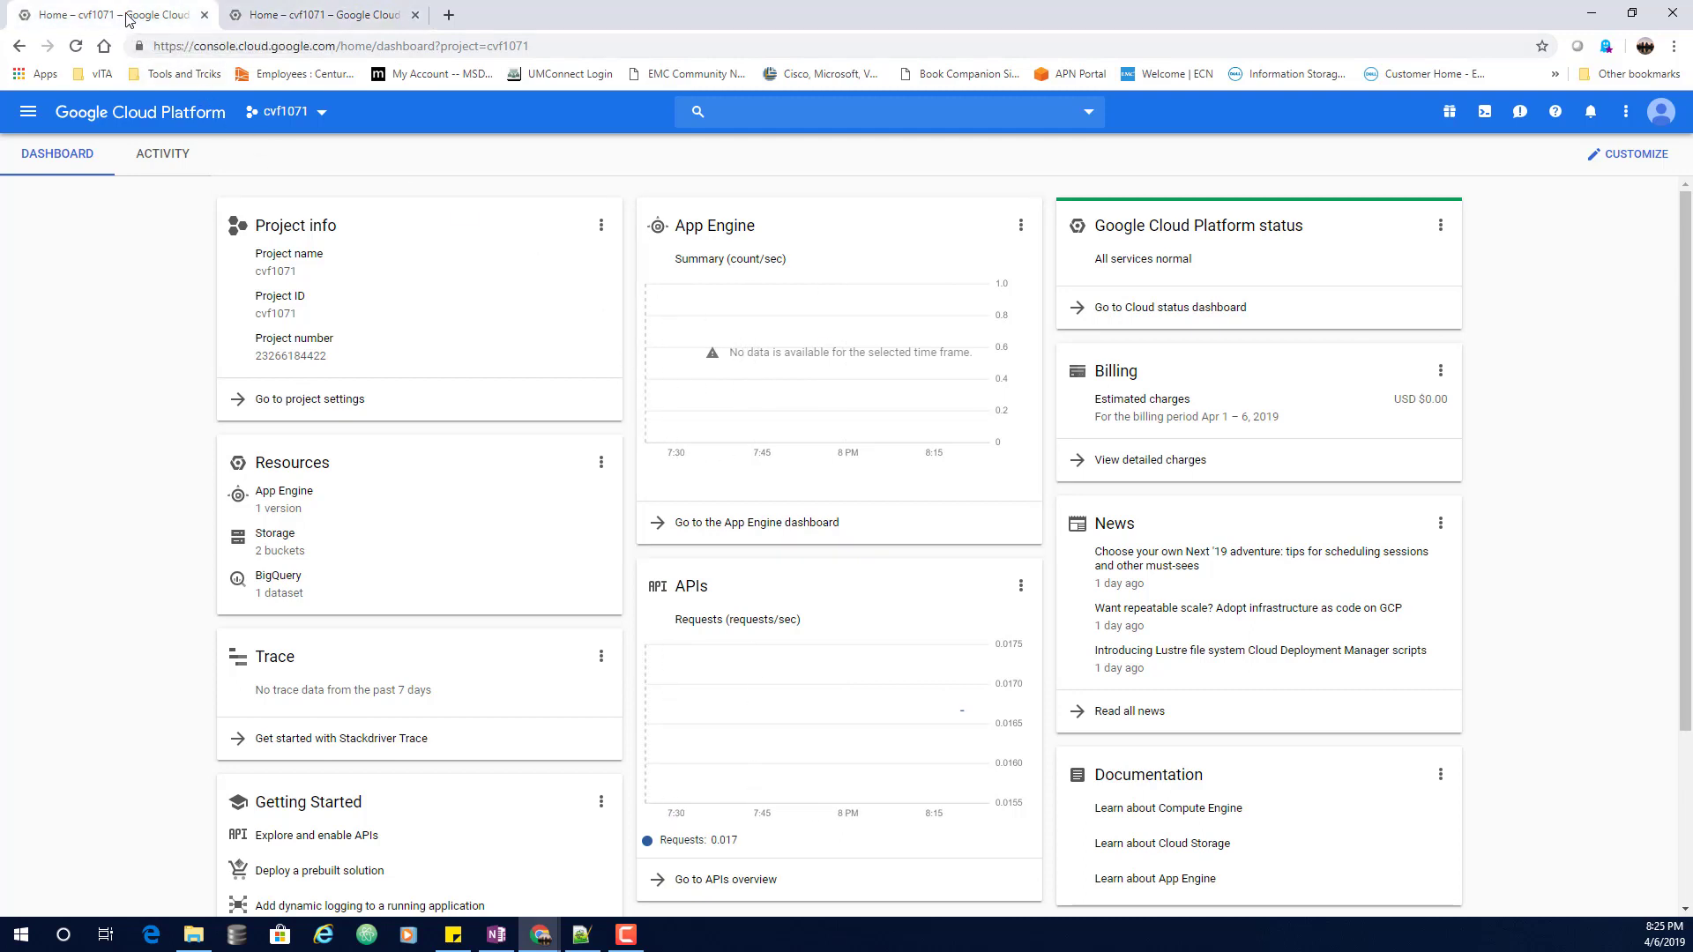
Start a Cloud Shell session for project cvf1071 and enlarge the terminal to fill most of the page
{"action": "left_click", "coordinate": [1485, 113]}
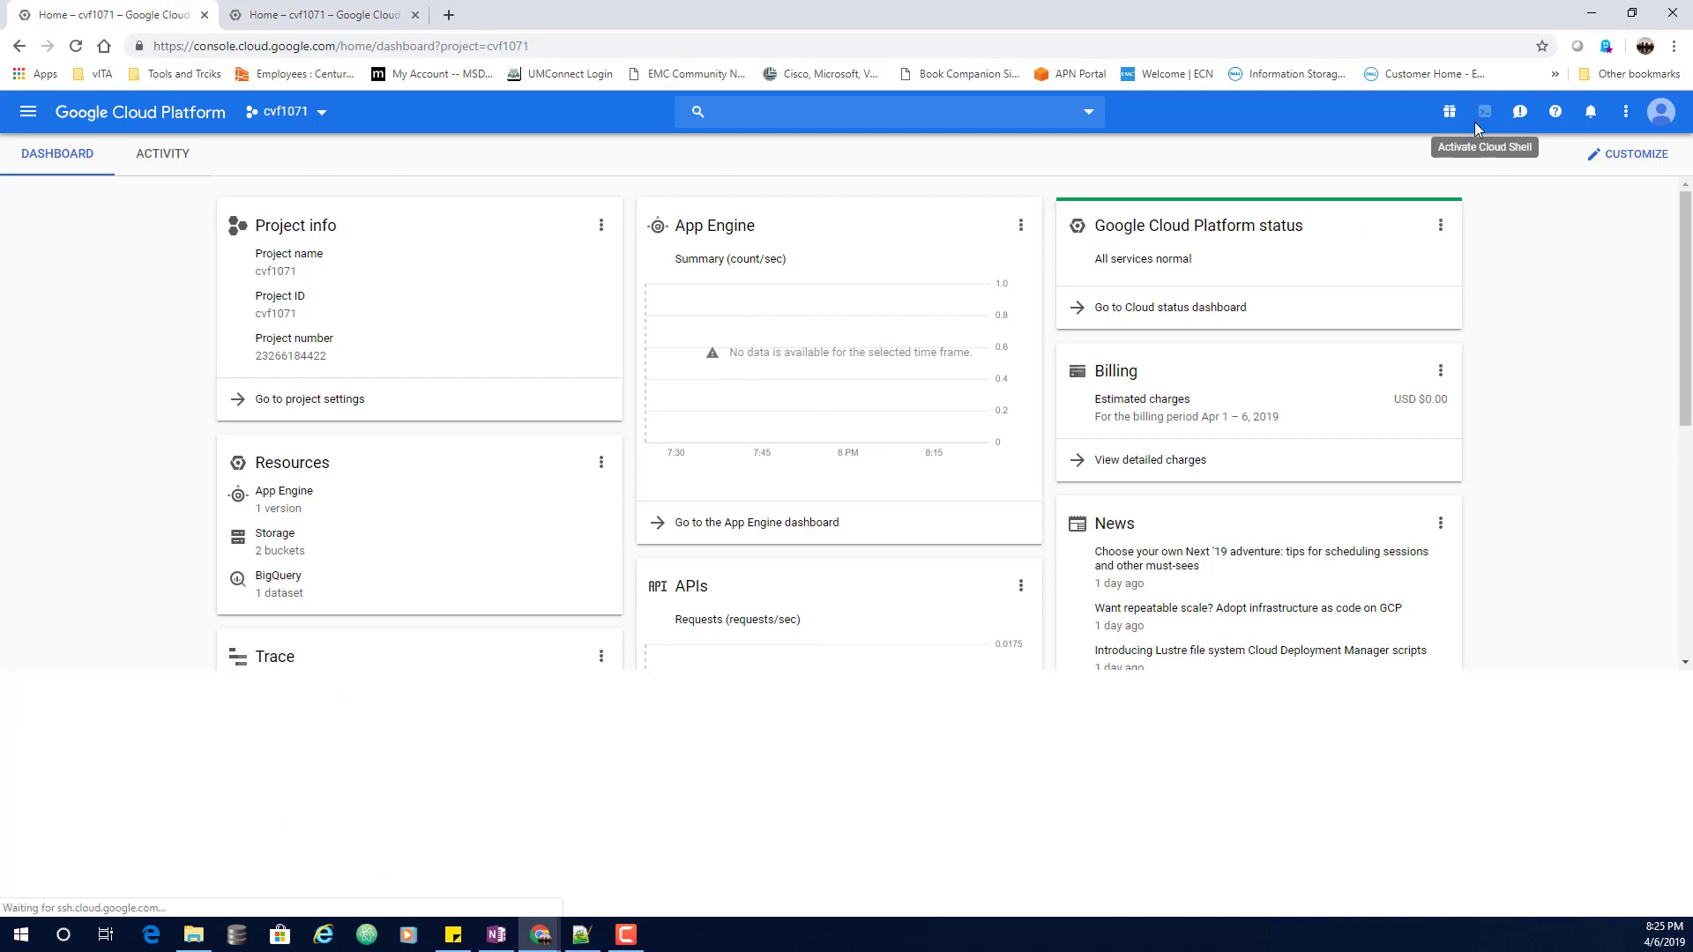
{"action": "left_click_drag", "start_coordinate": [991, 669], "coordinate": [967, 235]}
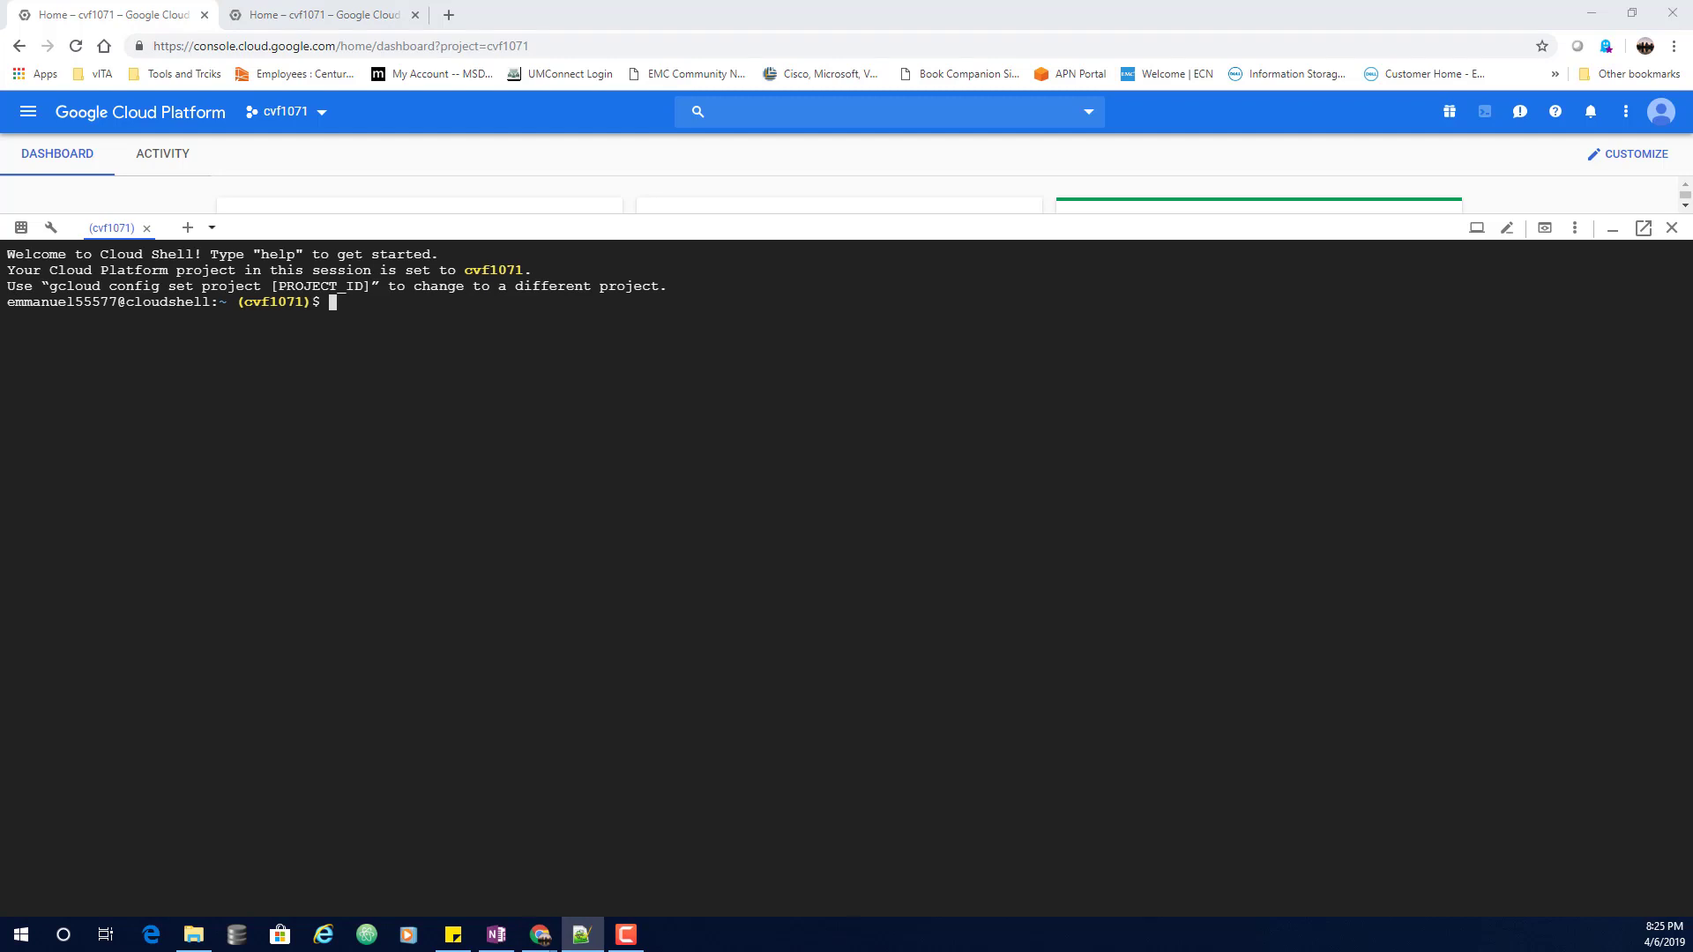
Open the project's VPC networks list in the second console tab and examine the default network
{"action": "left_click", "coordinate": [347, 26]}
{"action": "left_click", "coordinate": [26, 125]}
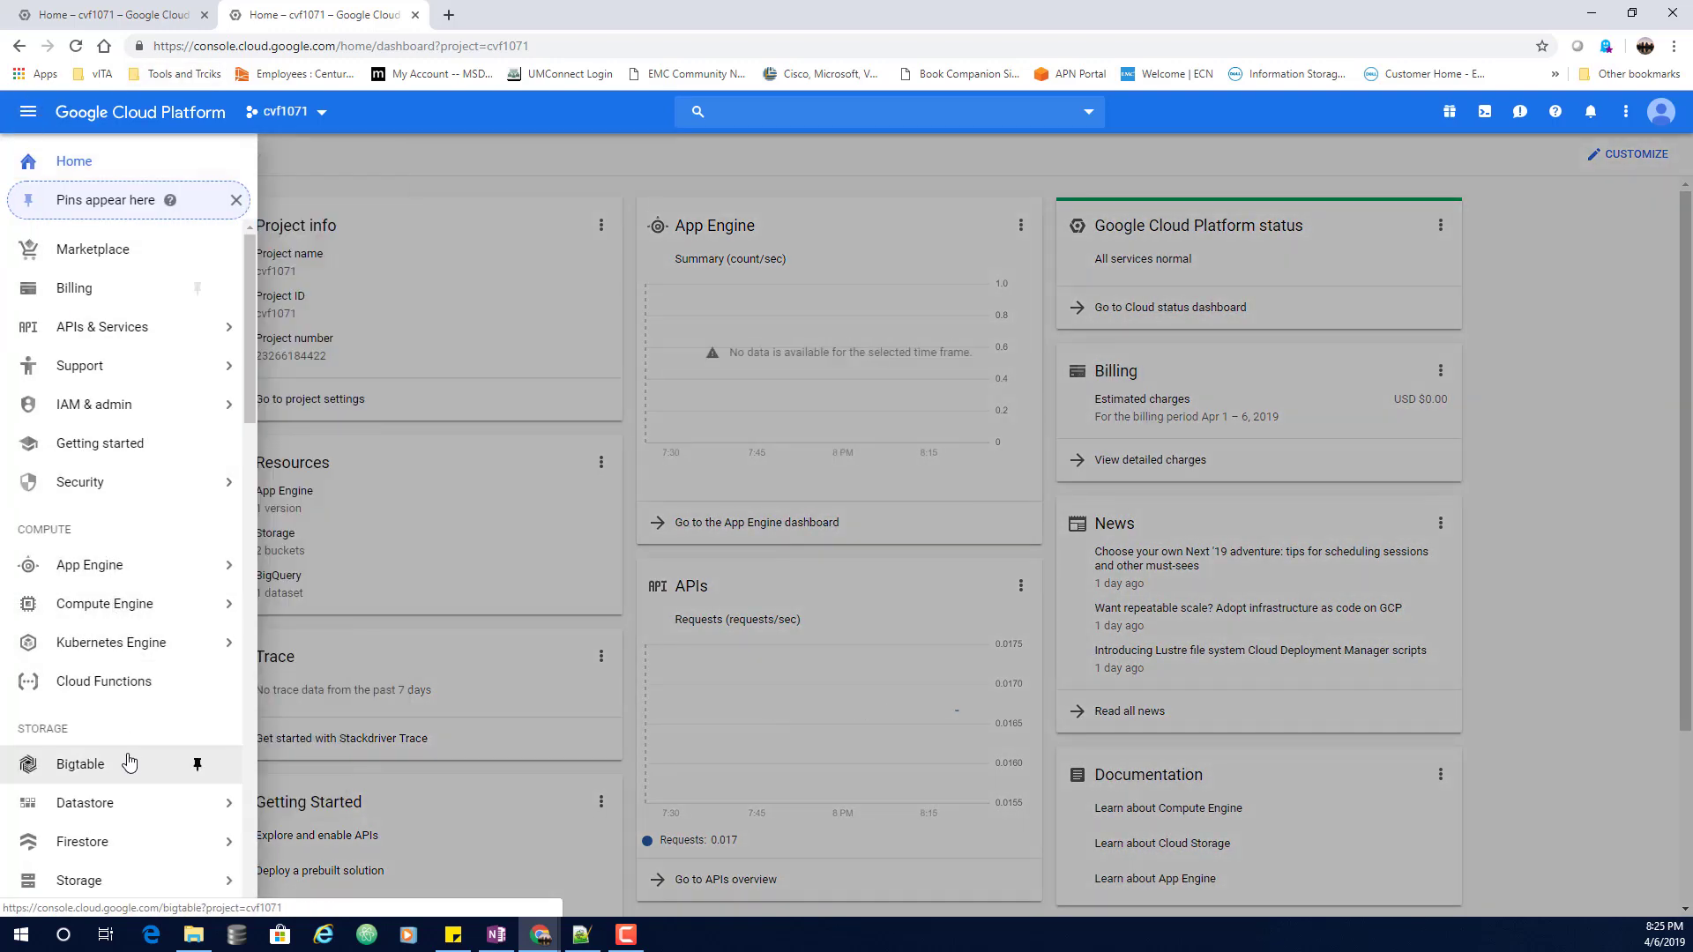
{"action": "scroll", "coordinate": [128, 760], "scroll_direction": "down", "scroll_amount": 5}
{"action": "mouse_move", "coordinate": [165, 685]}
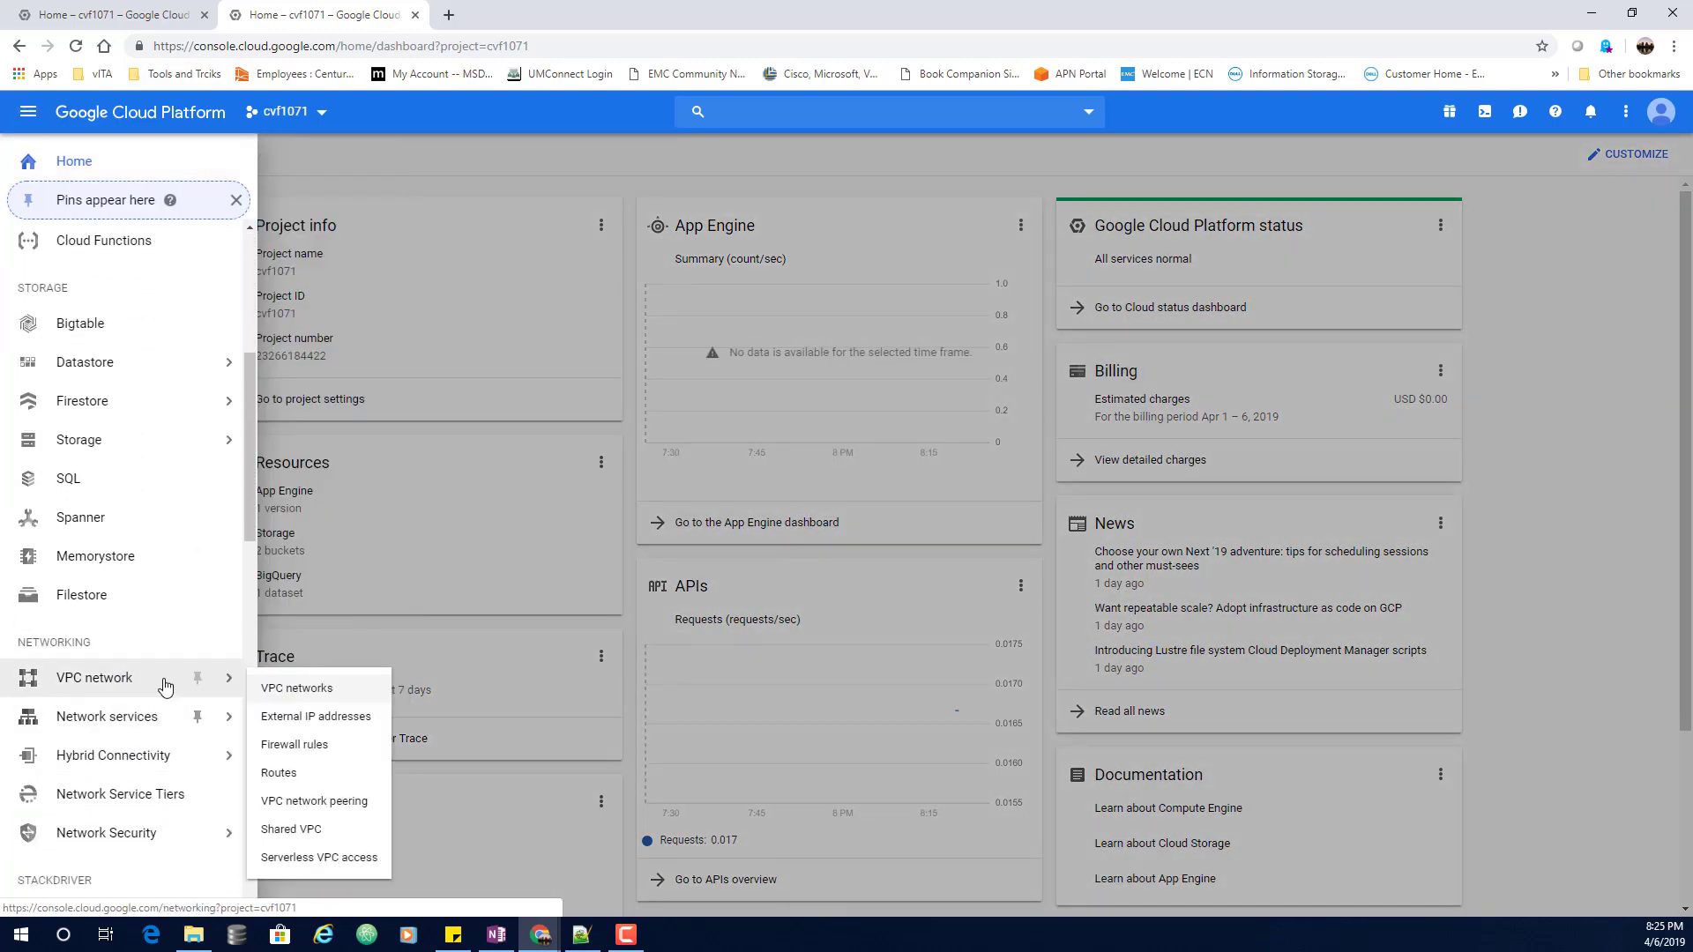
{"action": "left_click", "coordinate": [298, 689]}
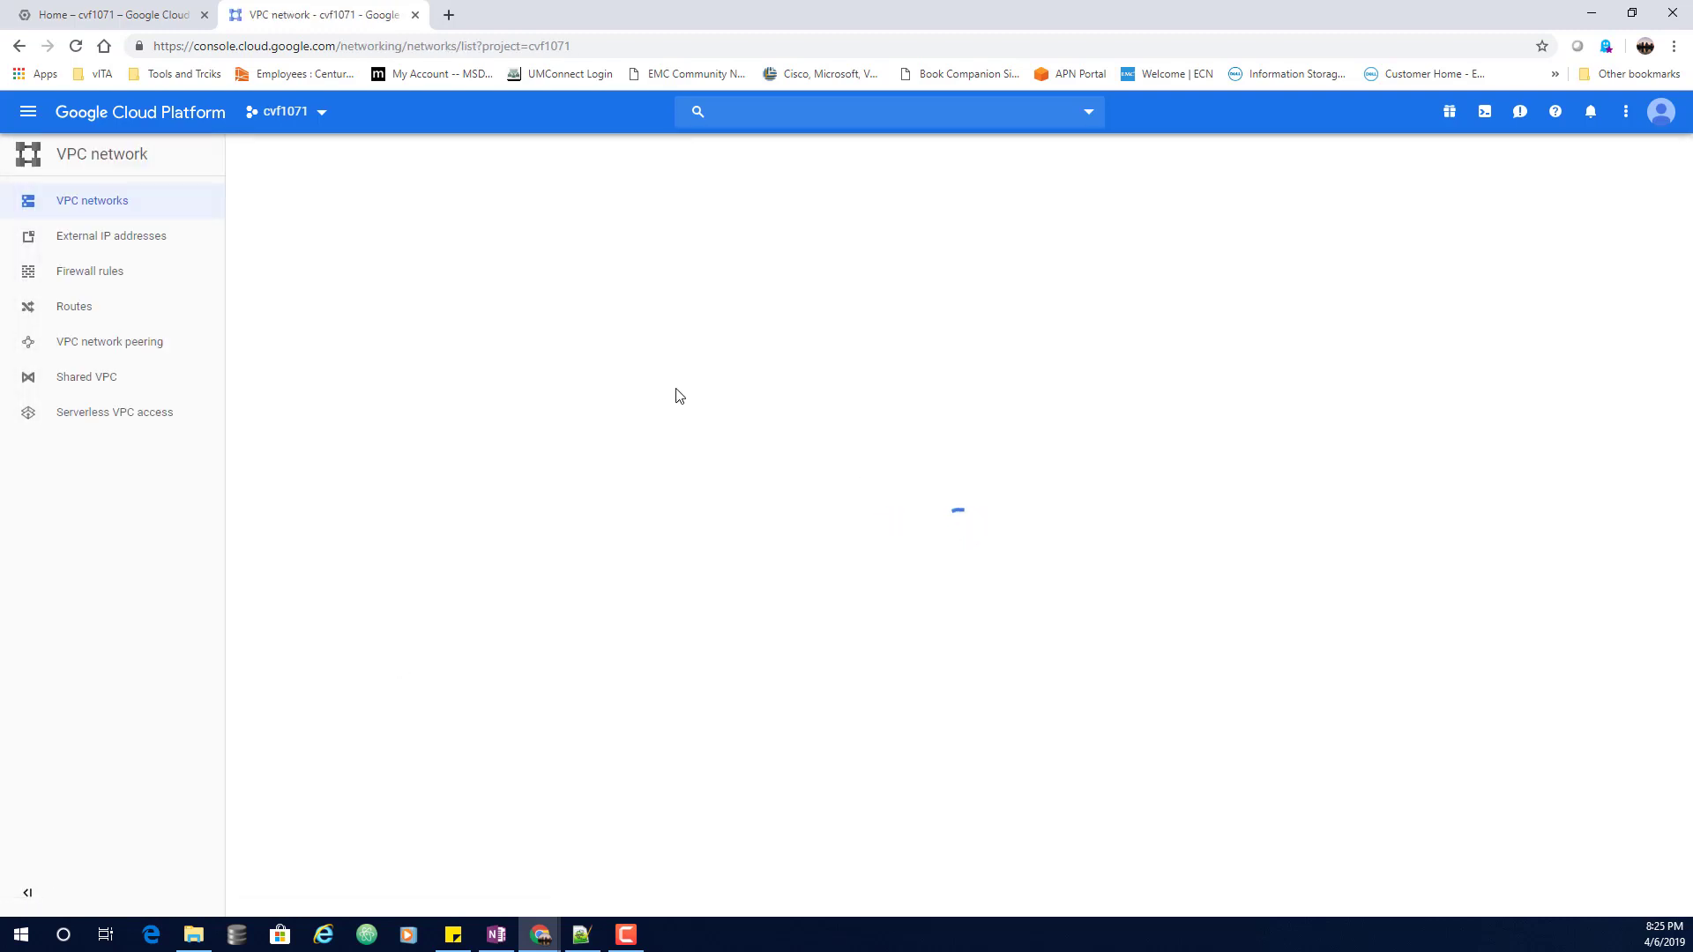
{"action": "left_click_drag", "start_coordinate": [294, 234], "coordinate": [257, 232]}
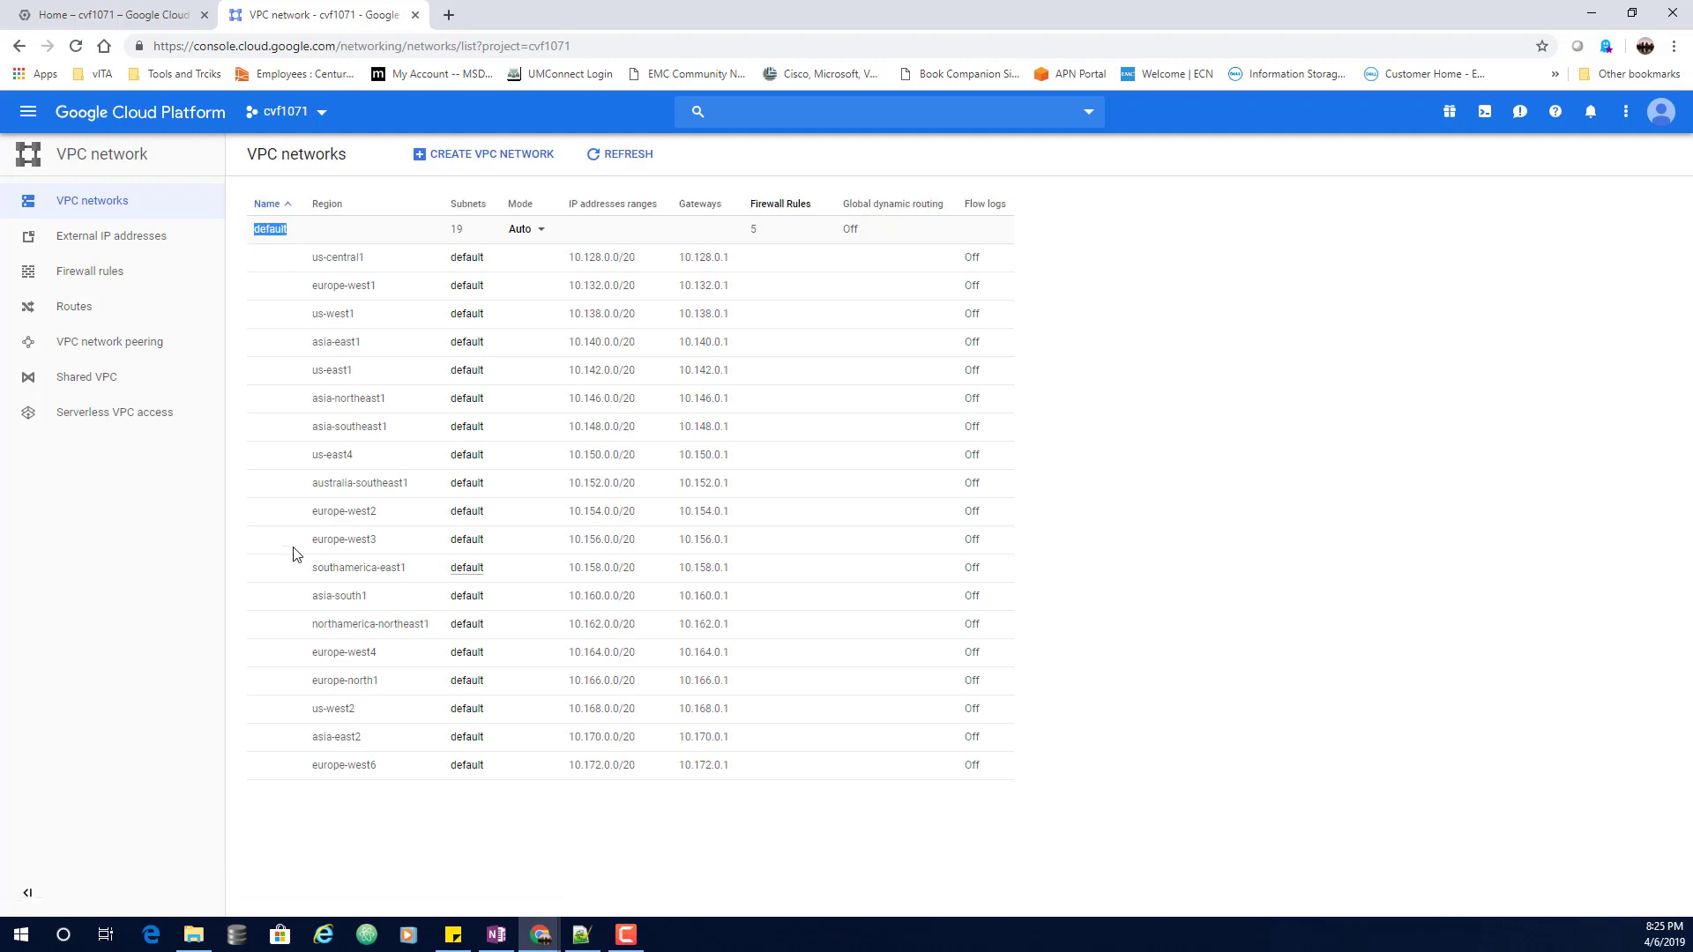
In Cloud Shell, create a VPC network named minneapolis with --subnet-mode=auto using gcloud compute networks create
{"action": "left_click", "coordinate": [157, 22]}
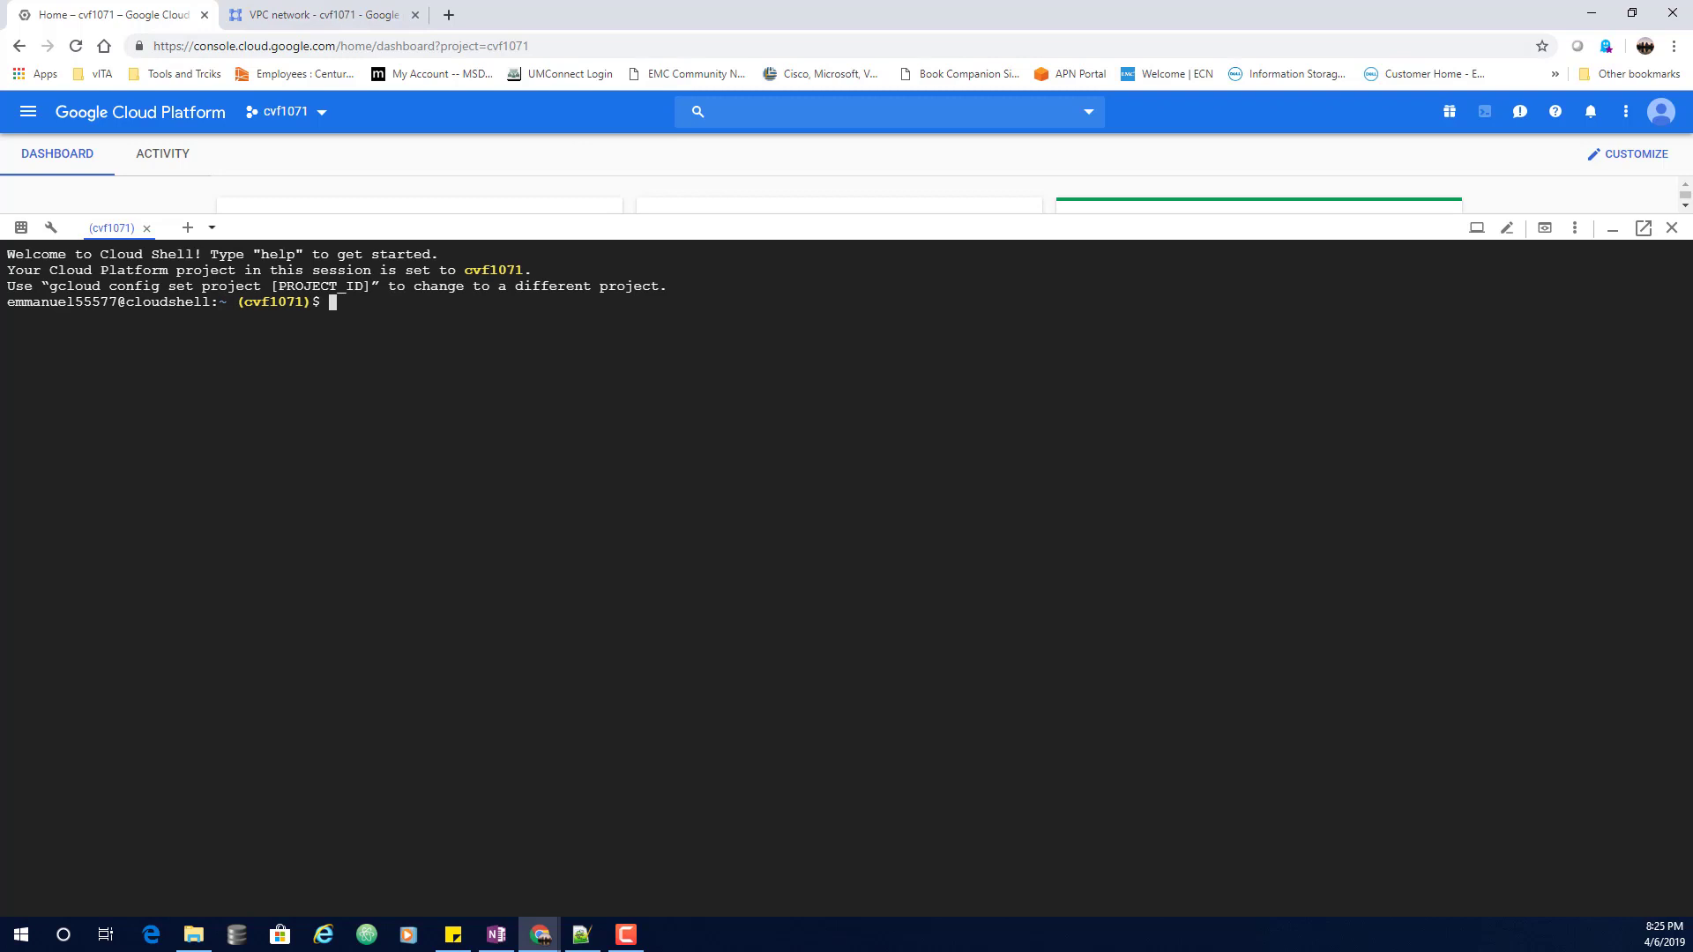
{"action": "key", "text": "alt+Tab"}
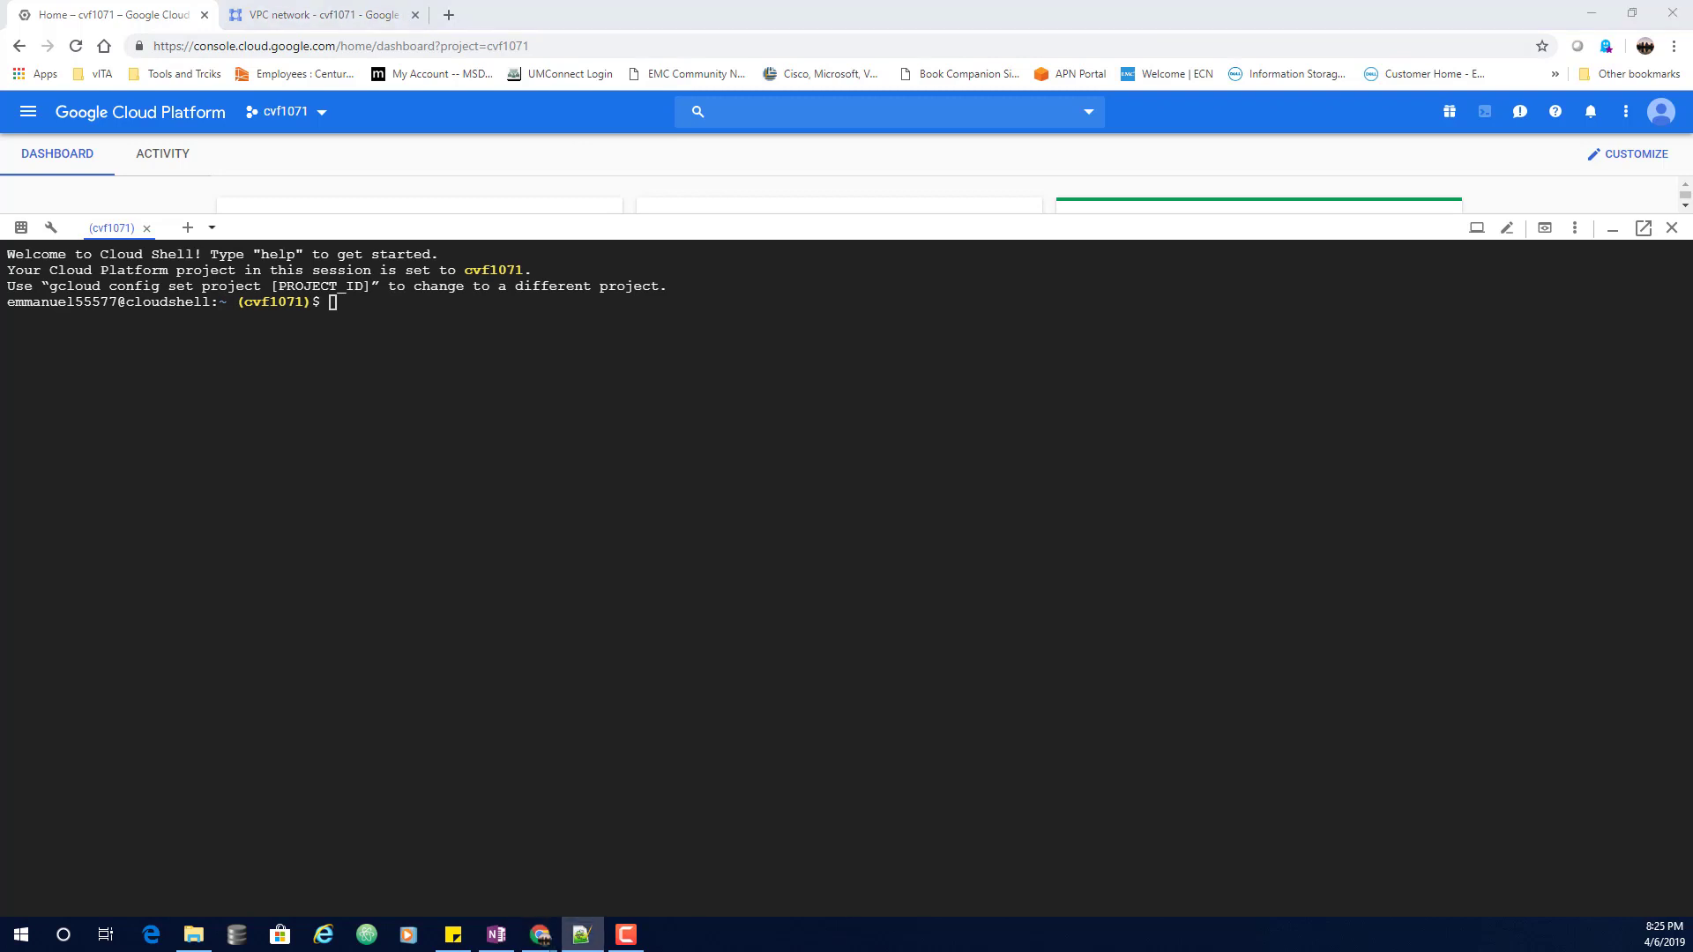
{"action": "left_click", "coordinate": [434, 314]}
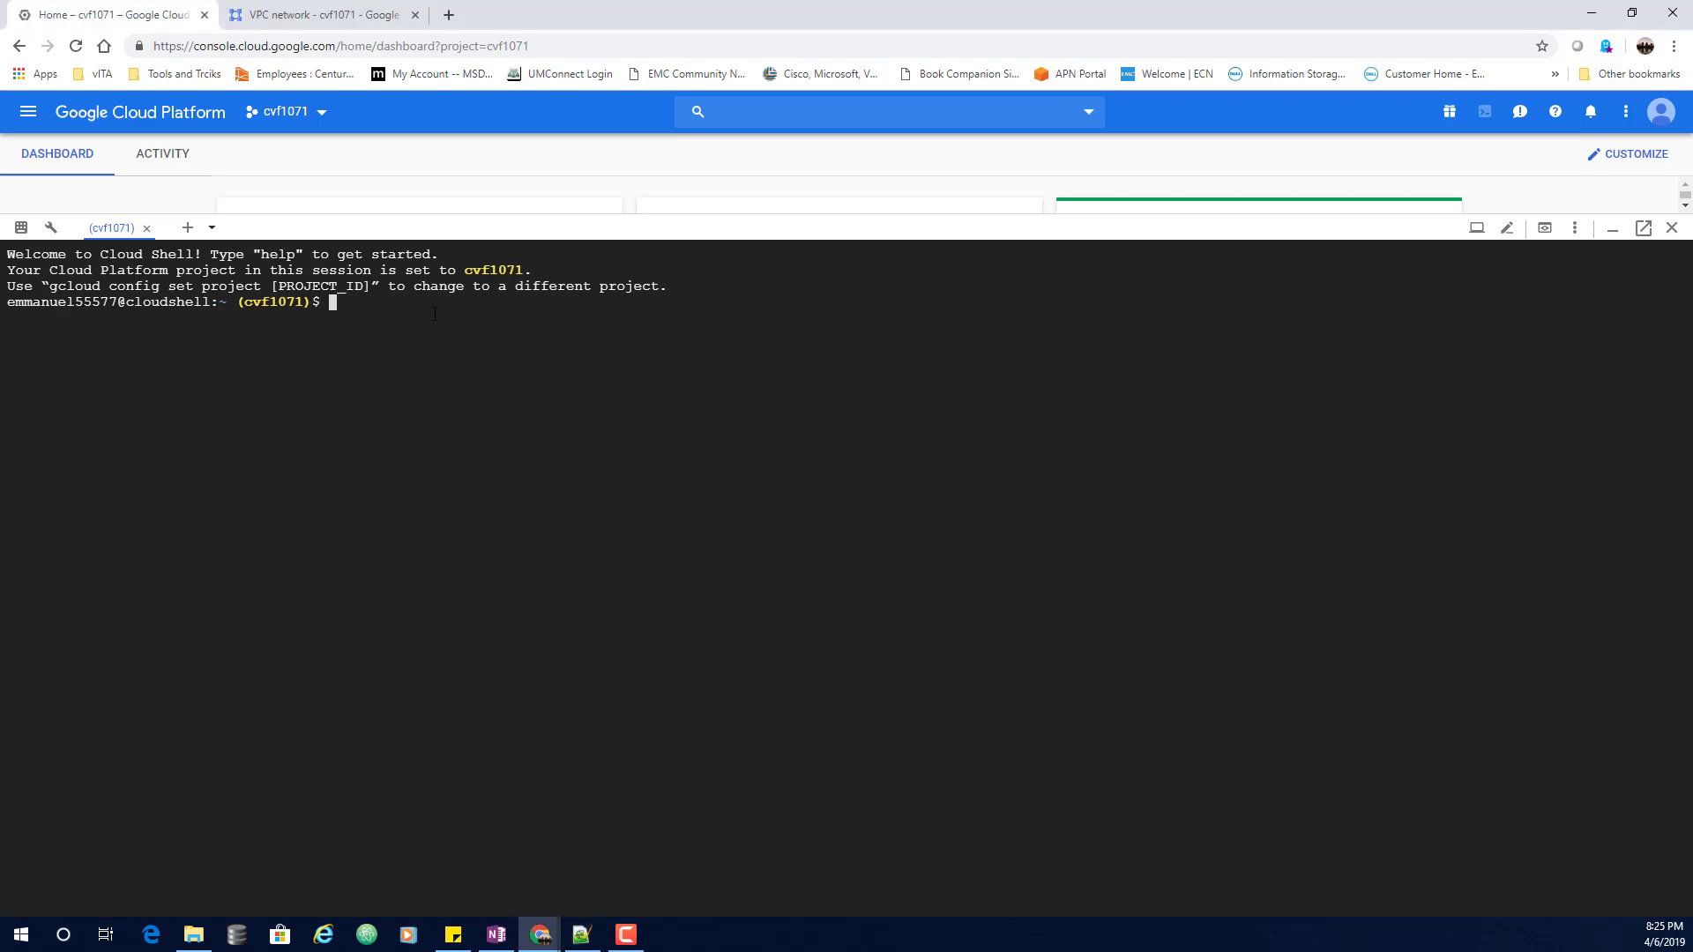
{"action": "type", "text": "gcloud compute networks create minneapolis --subnet-mode=auto"}
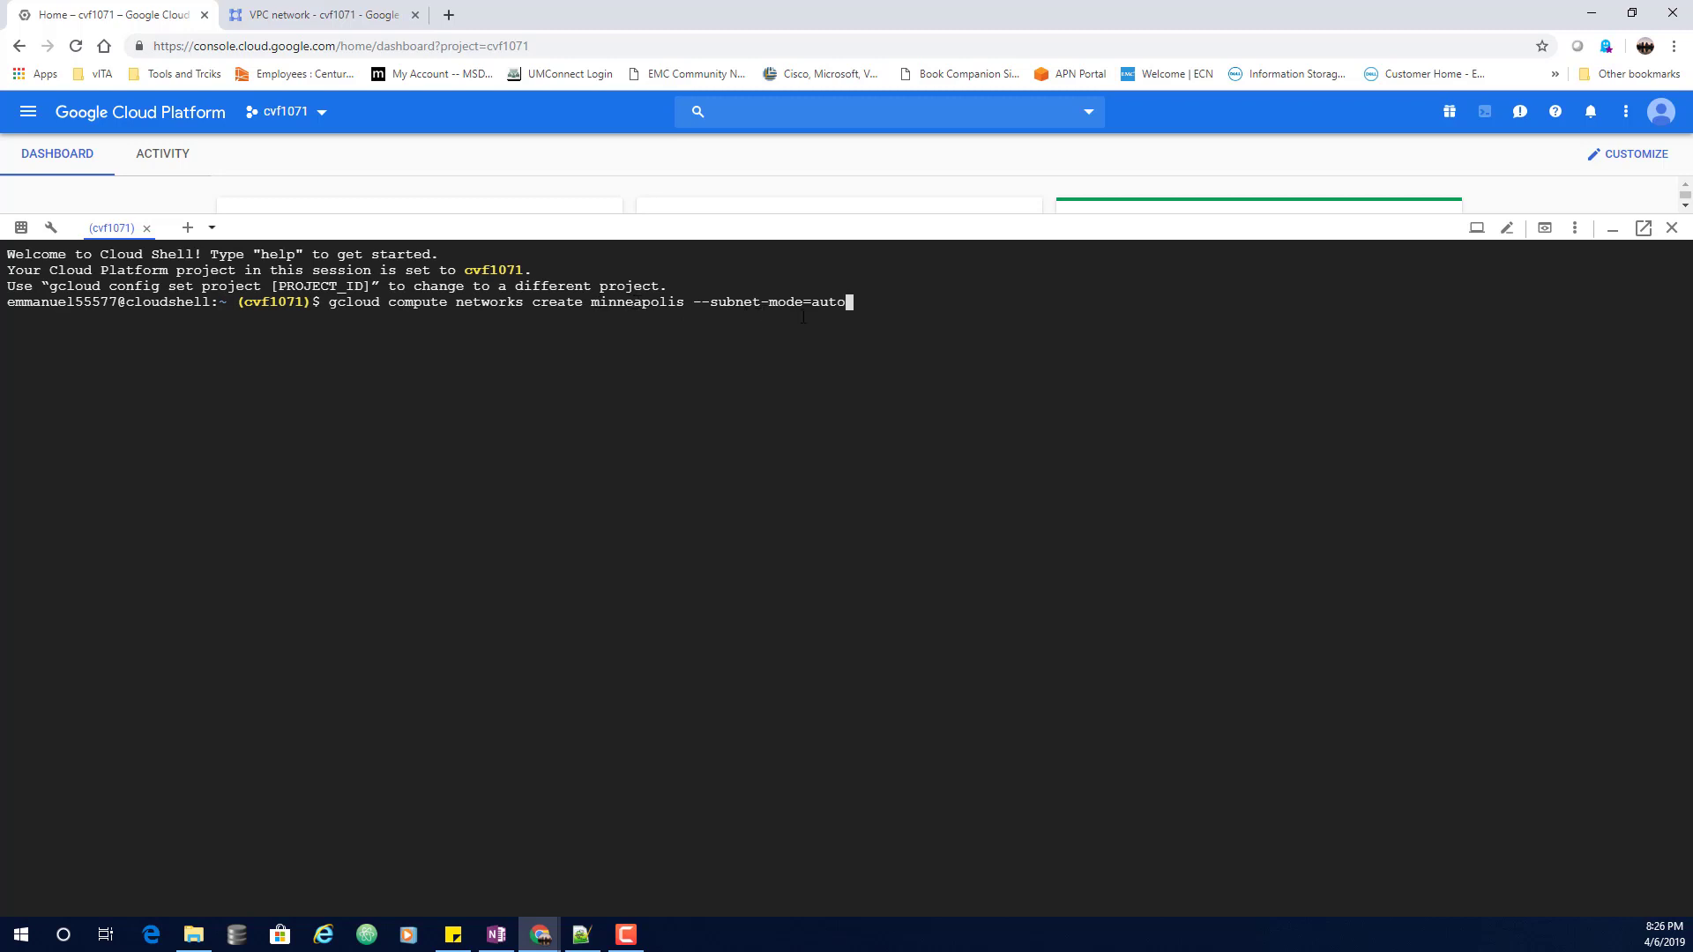
{"action": "left_click", "coordinate": [339, 15]}
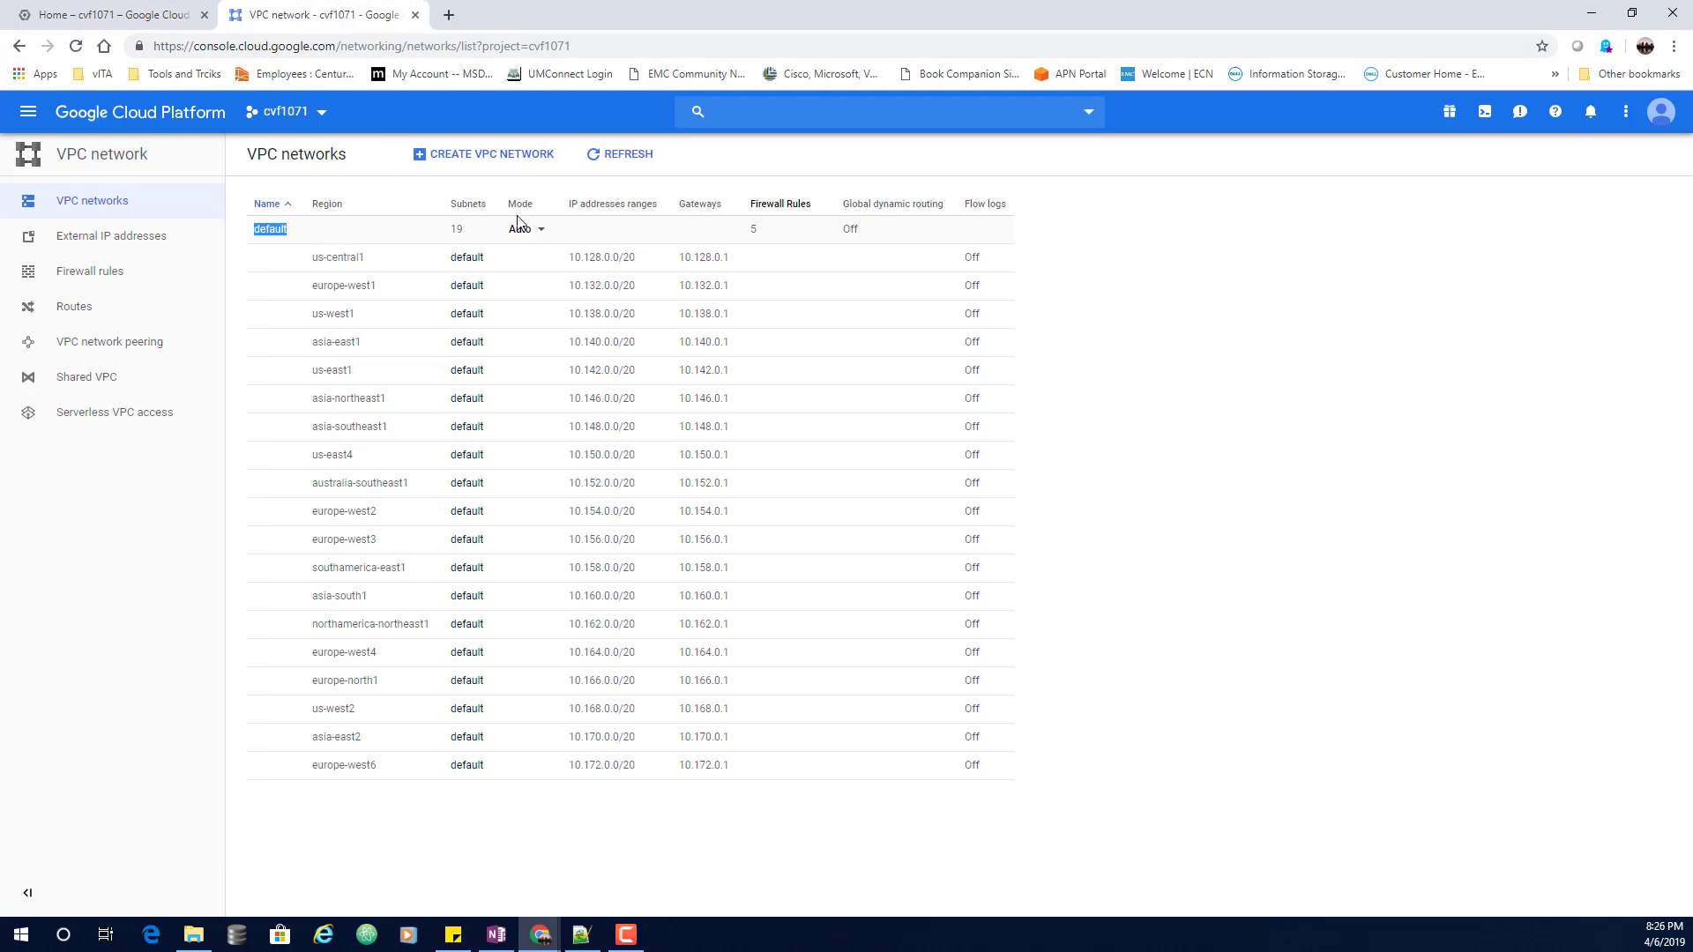
{"action": "left_click", "coordinate": [163, 18]}
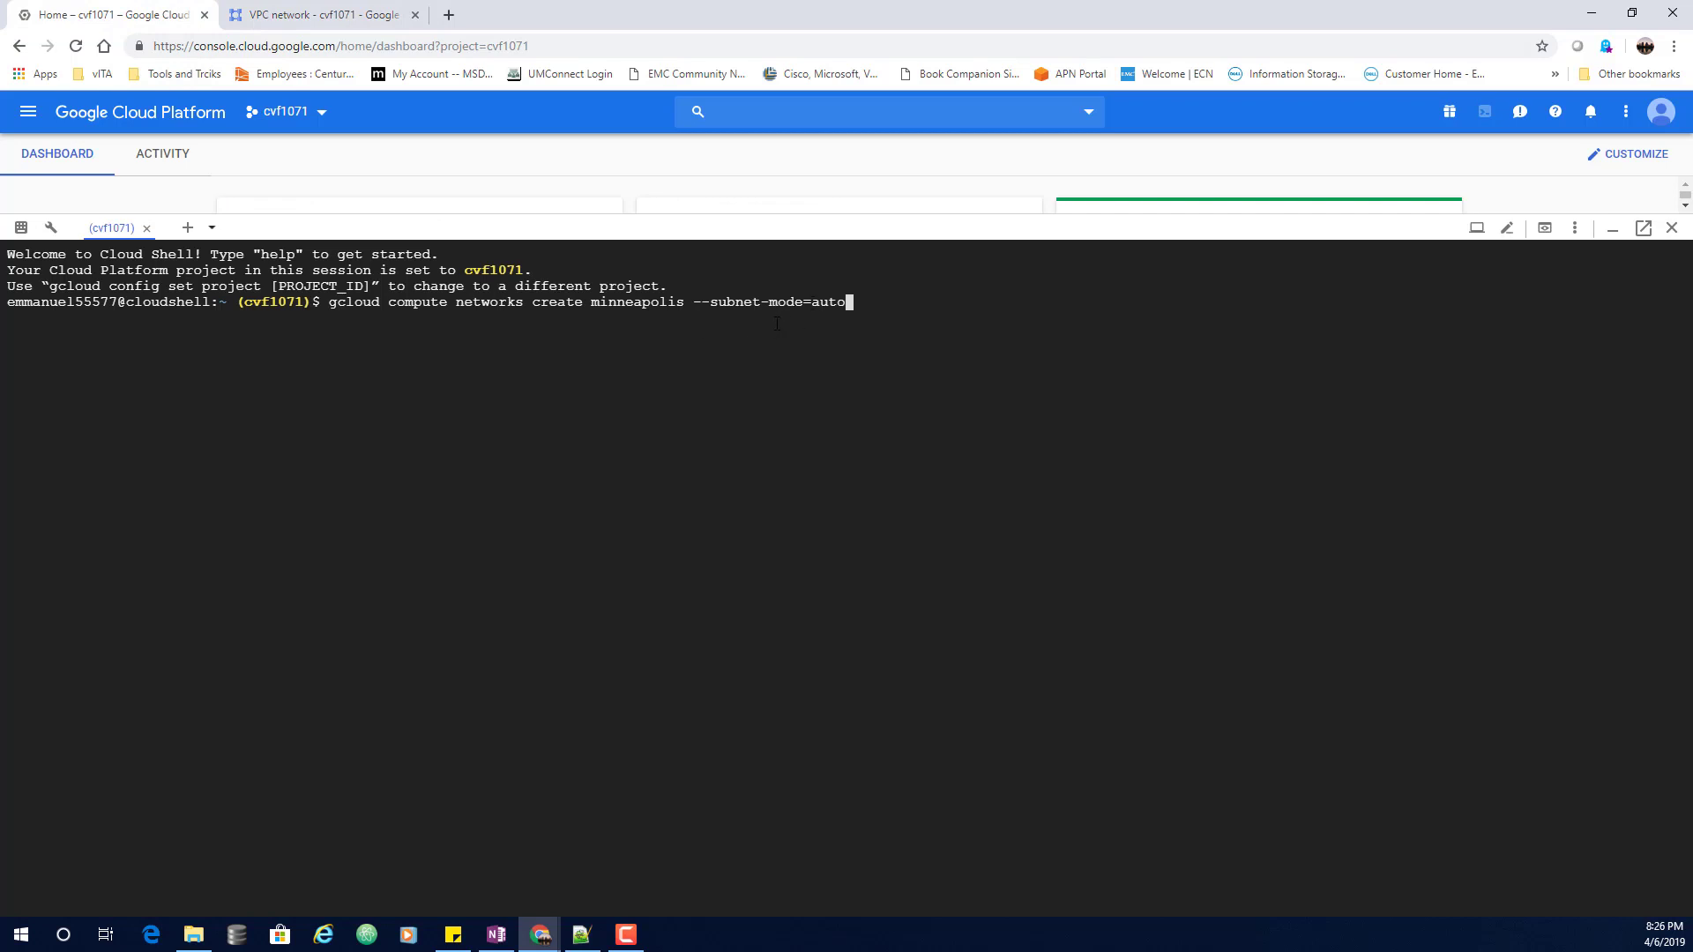
{"action": "left_click", "coordinate": [344, 19]}
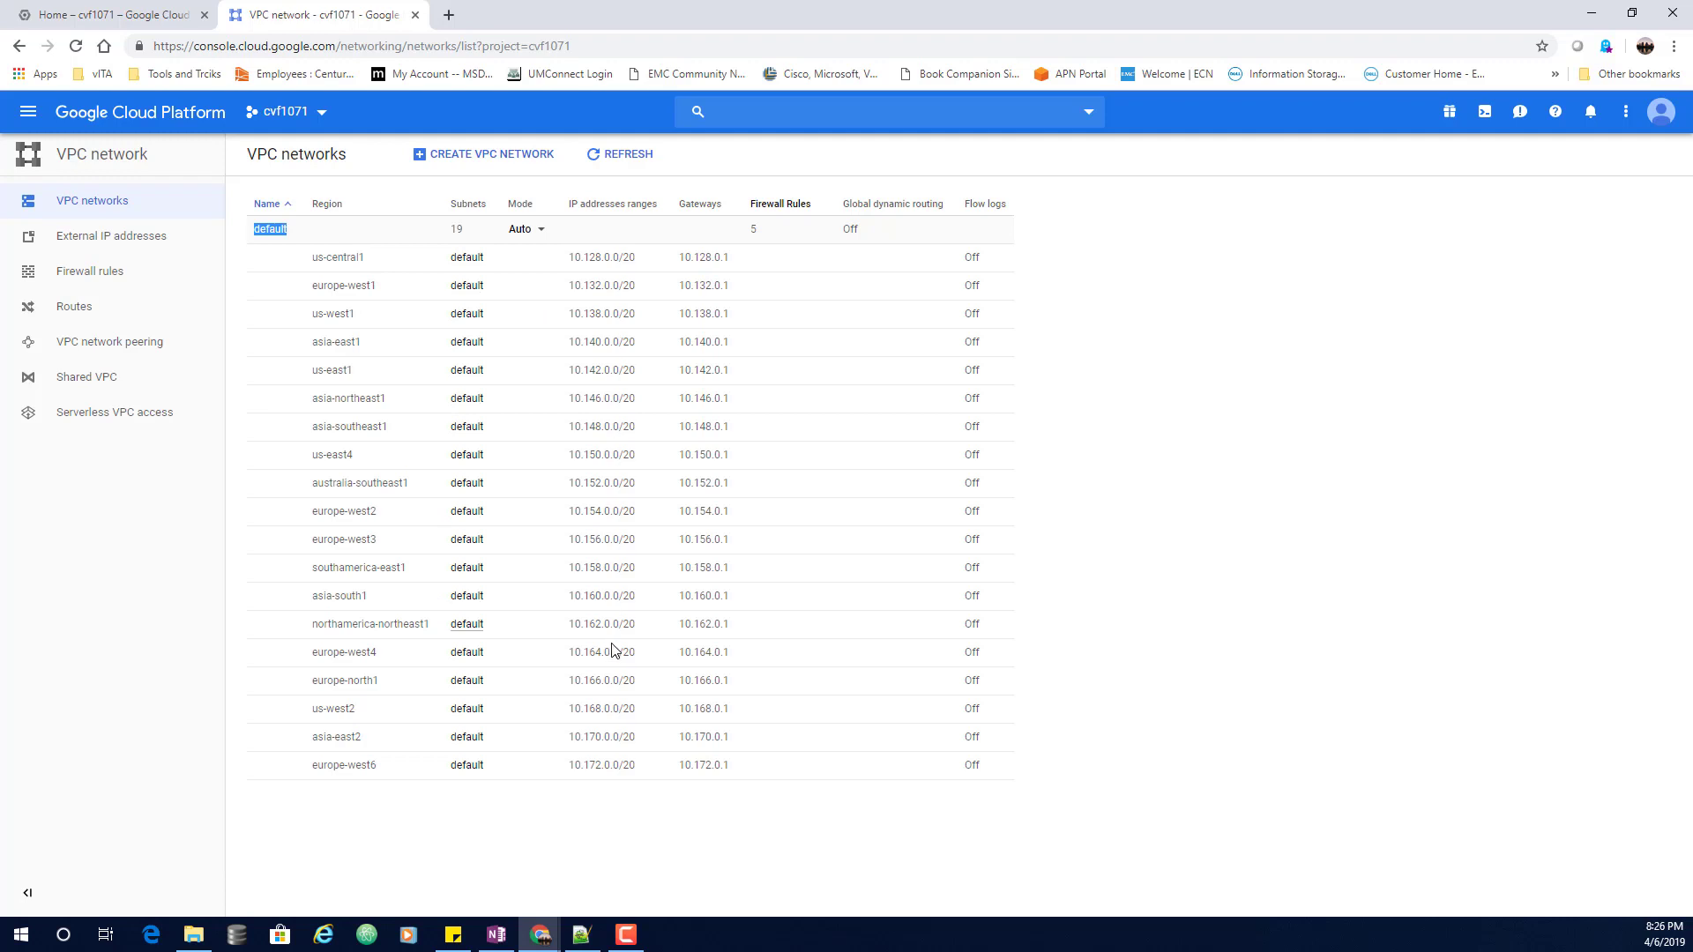
{"action": "left_click", "coordinate": [161, 15]}
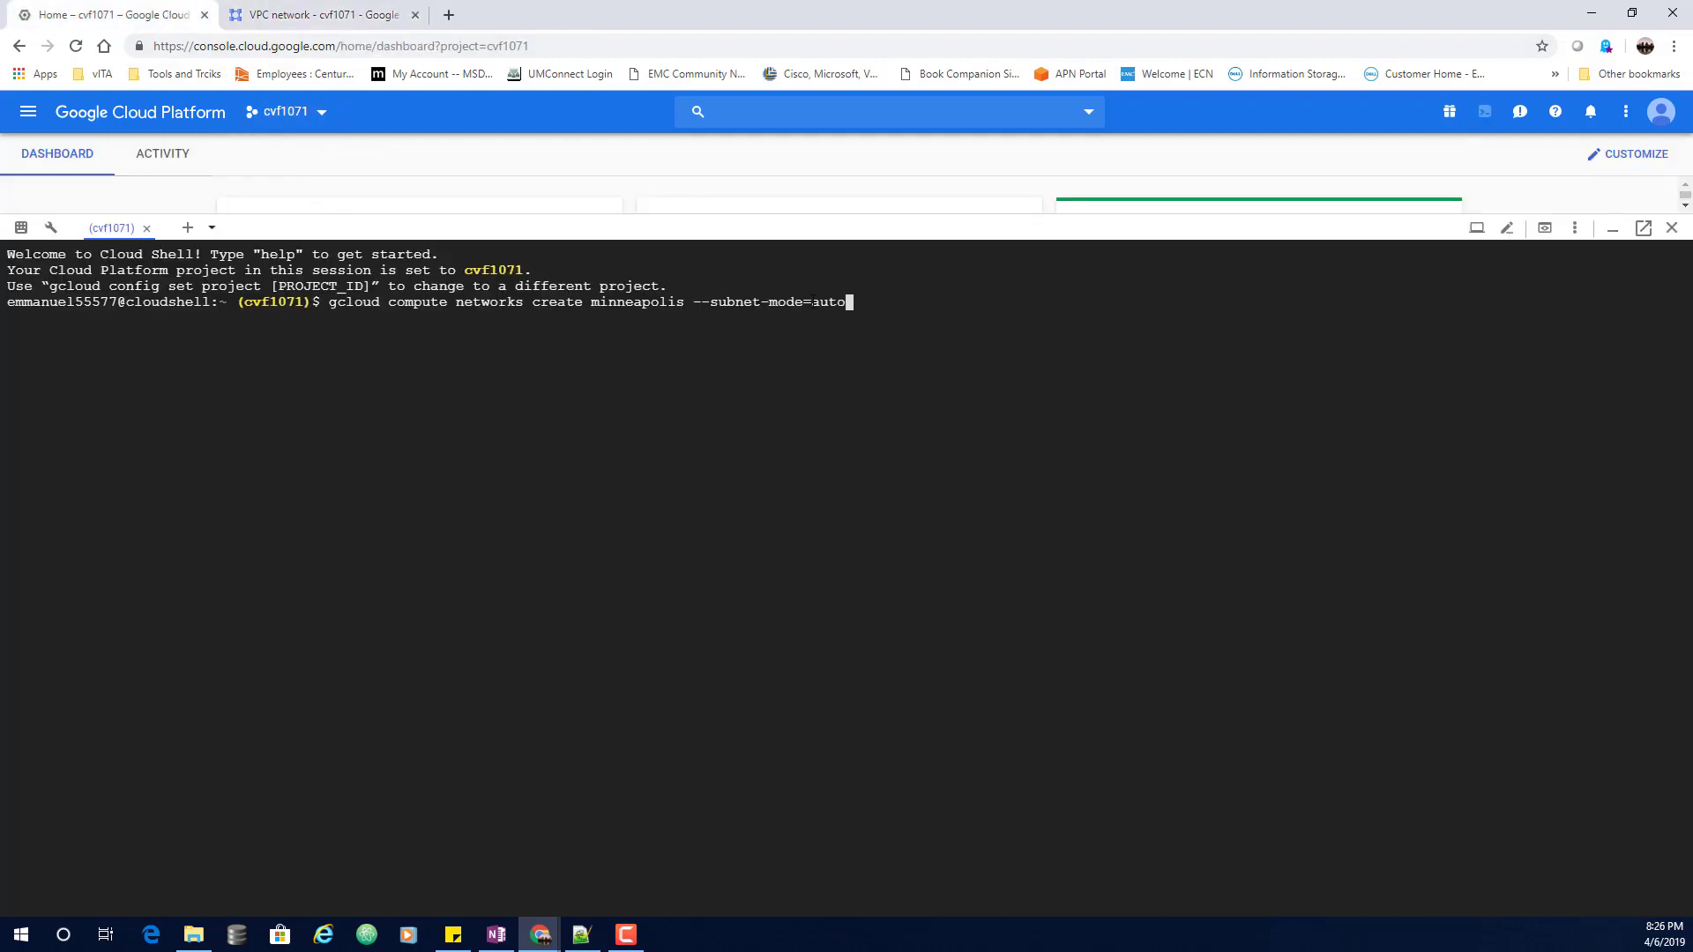
{"action": "key", "text": "Return"}
Create a second VPC network named rochester with --subnet-mode=custom from Cloud Shell
{"action": "key", "text": "alt+Tab"}
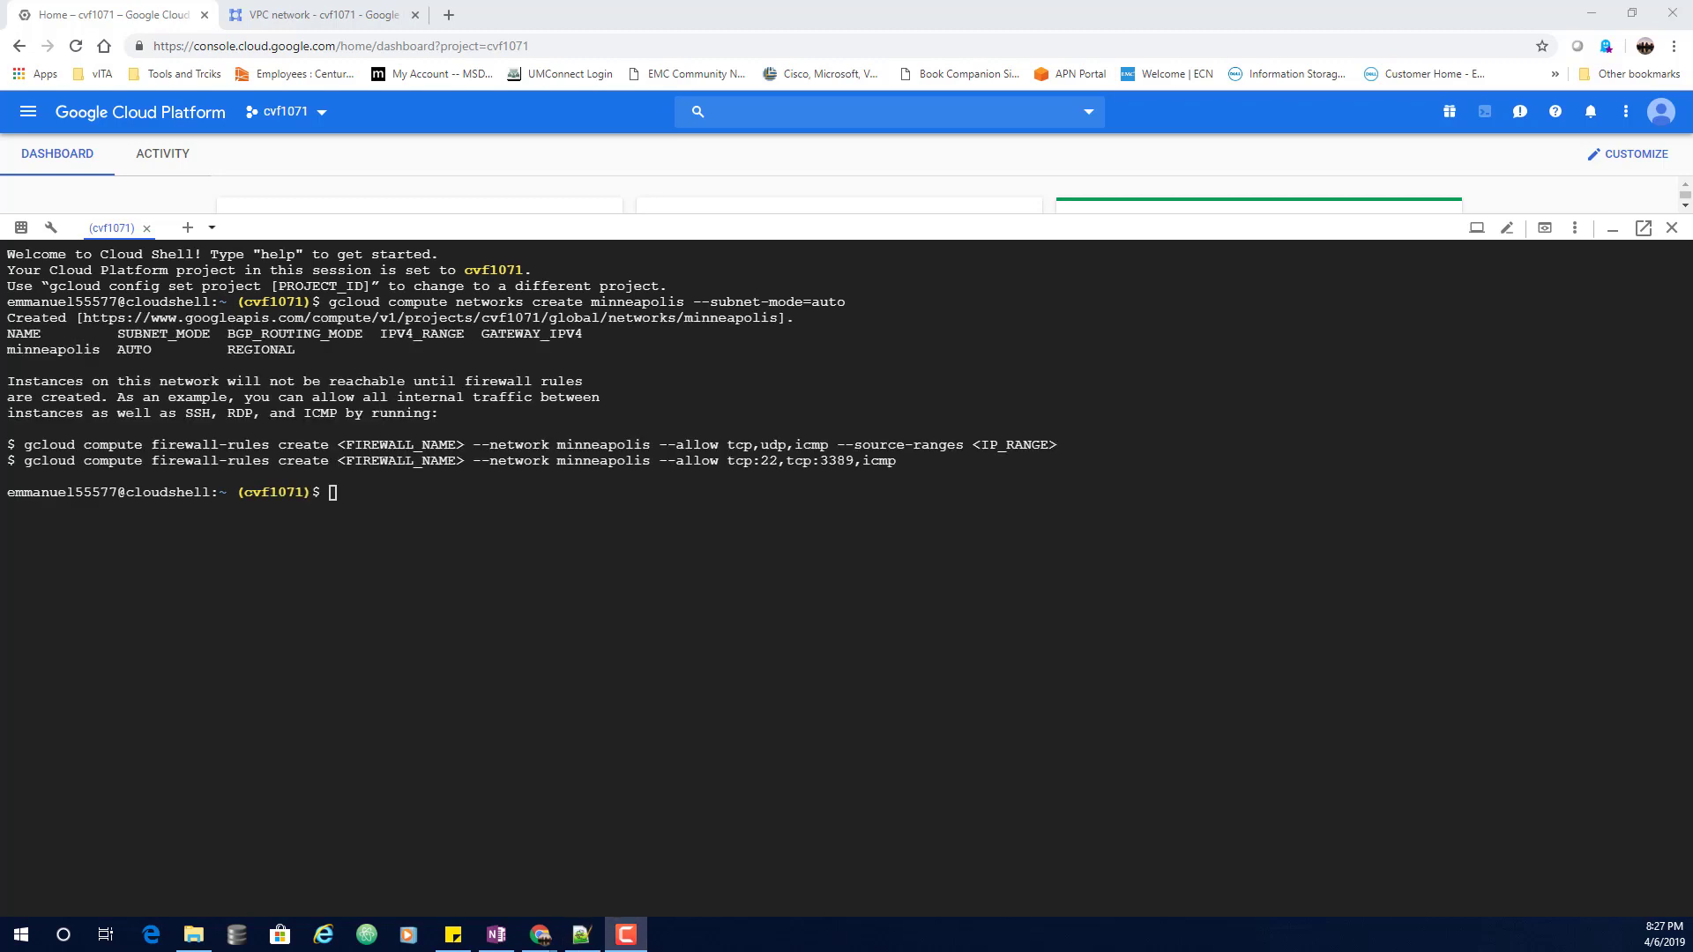
{"action": "left_click", "coordinate": [426, 500]}
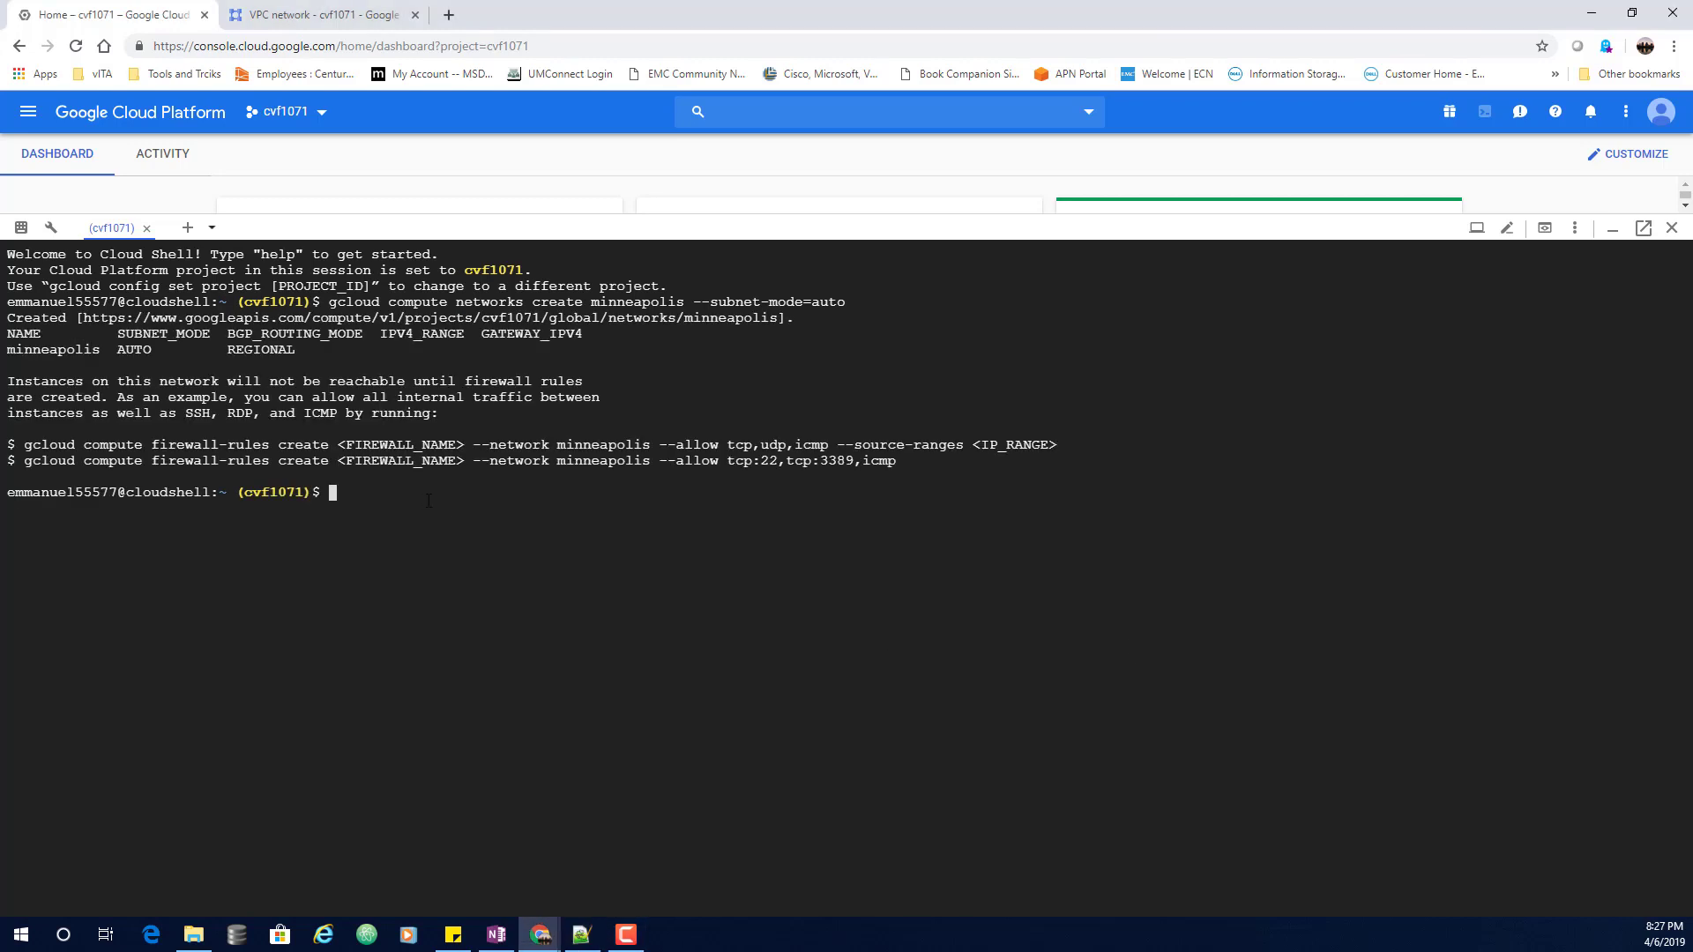
{"action": "type", "text": "gcloud compute networks create rochester --subnet-mode=custom"}
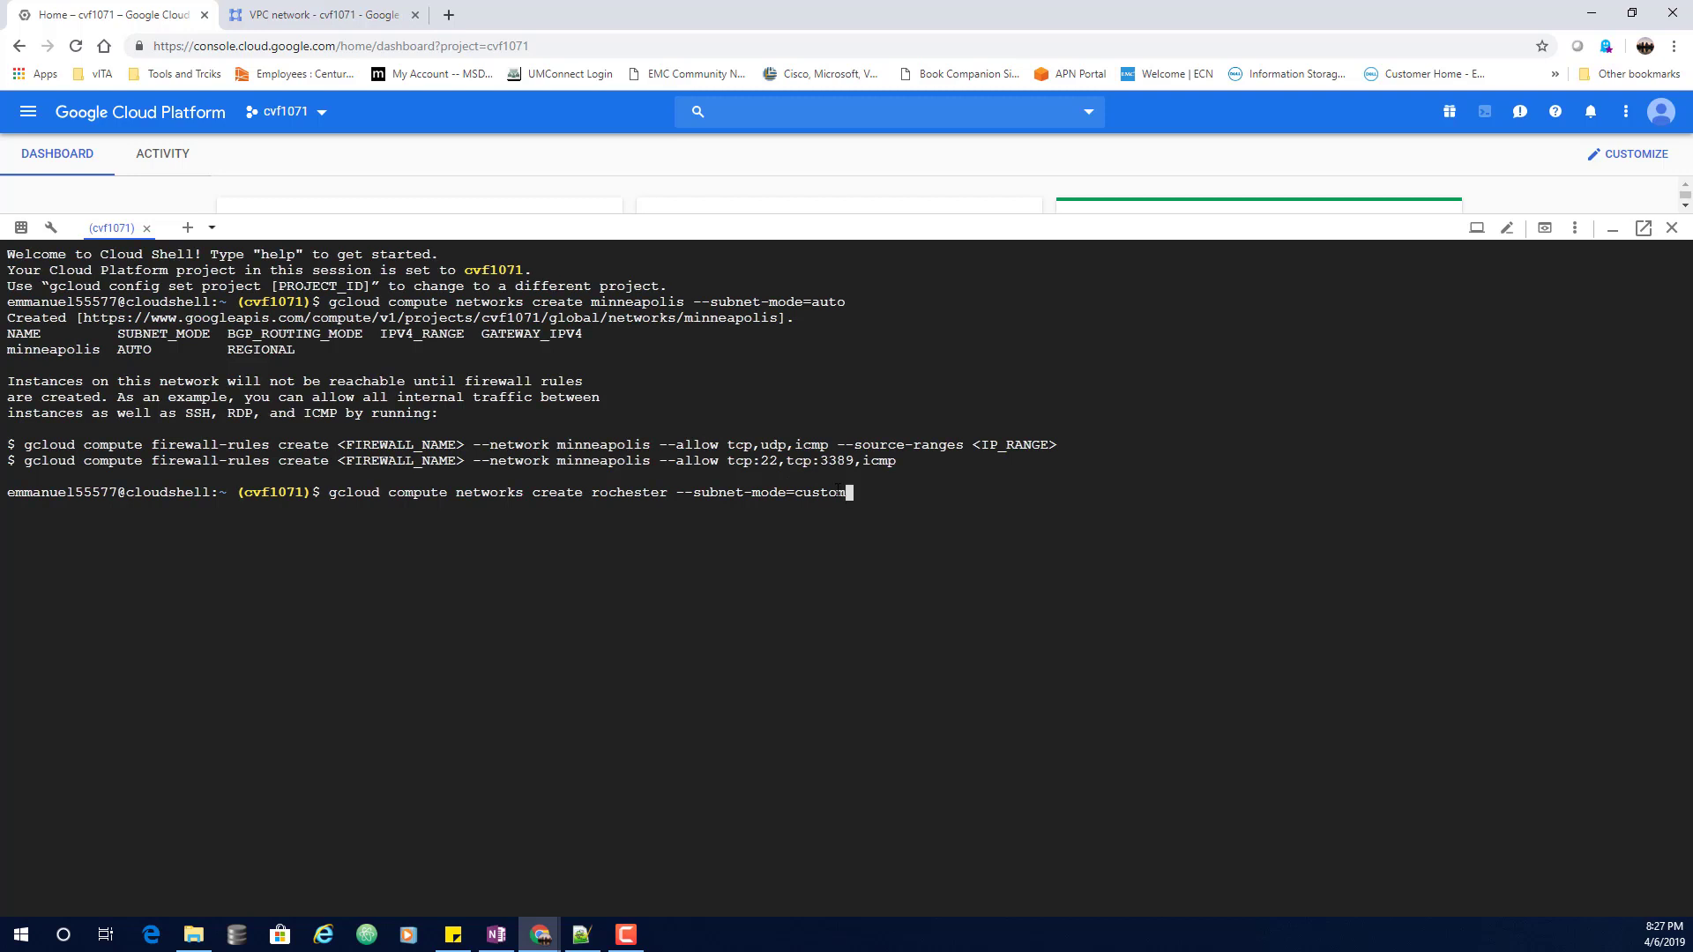
{"action": "key", "text": "Return"}
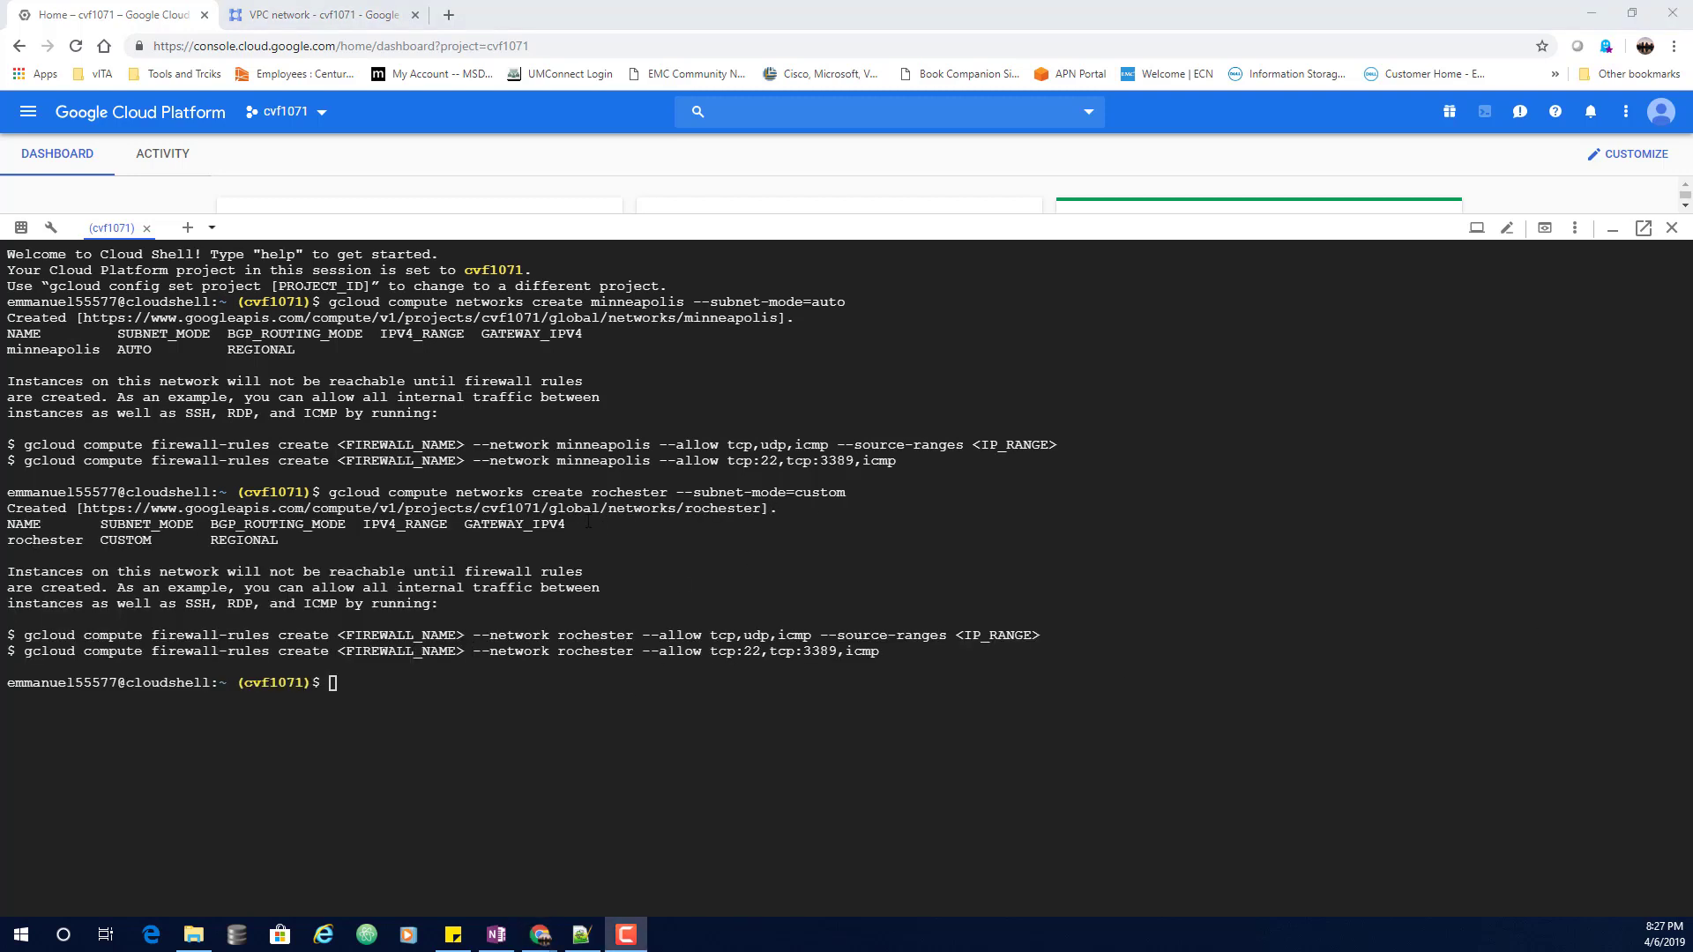
Reload the VPC networks list and examine the entries for the minneapolis and rochester networks
{"action": "left_click", "coordinate": [318, 25]}
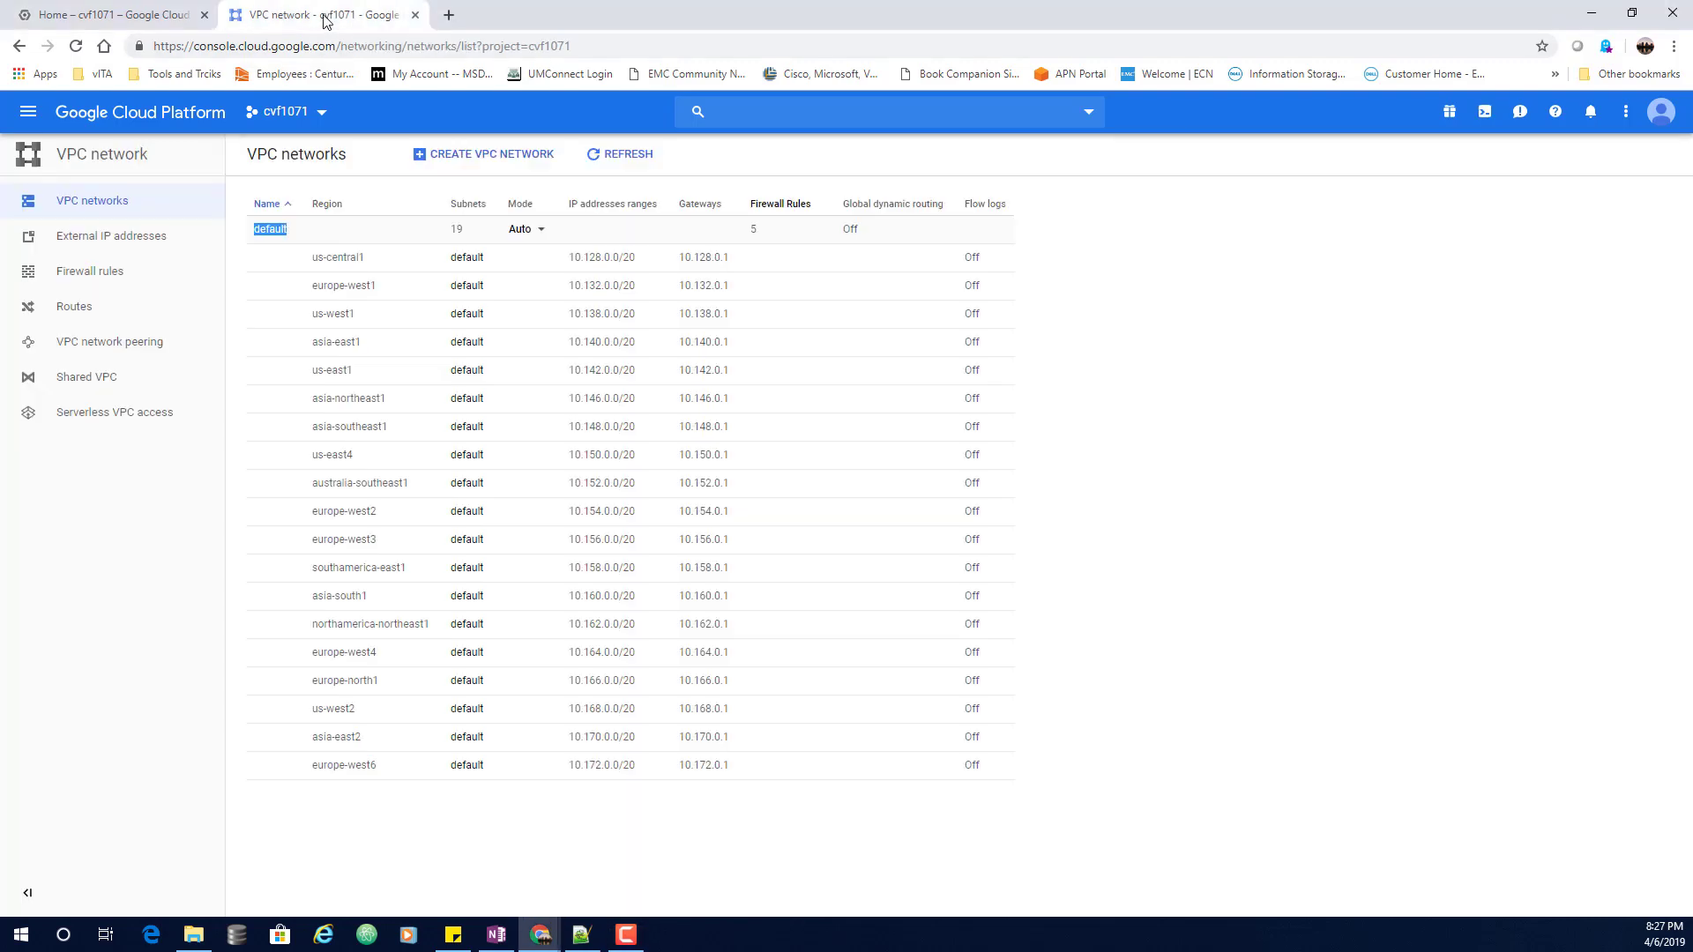
{"action": "left_click", "coordinate": [77, 48]}
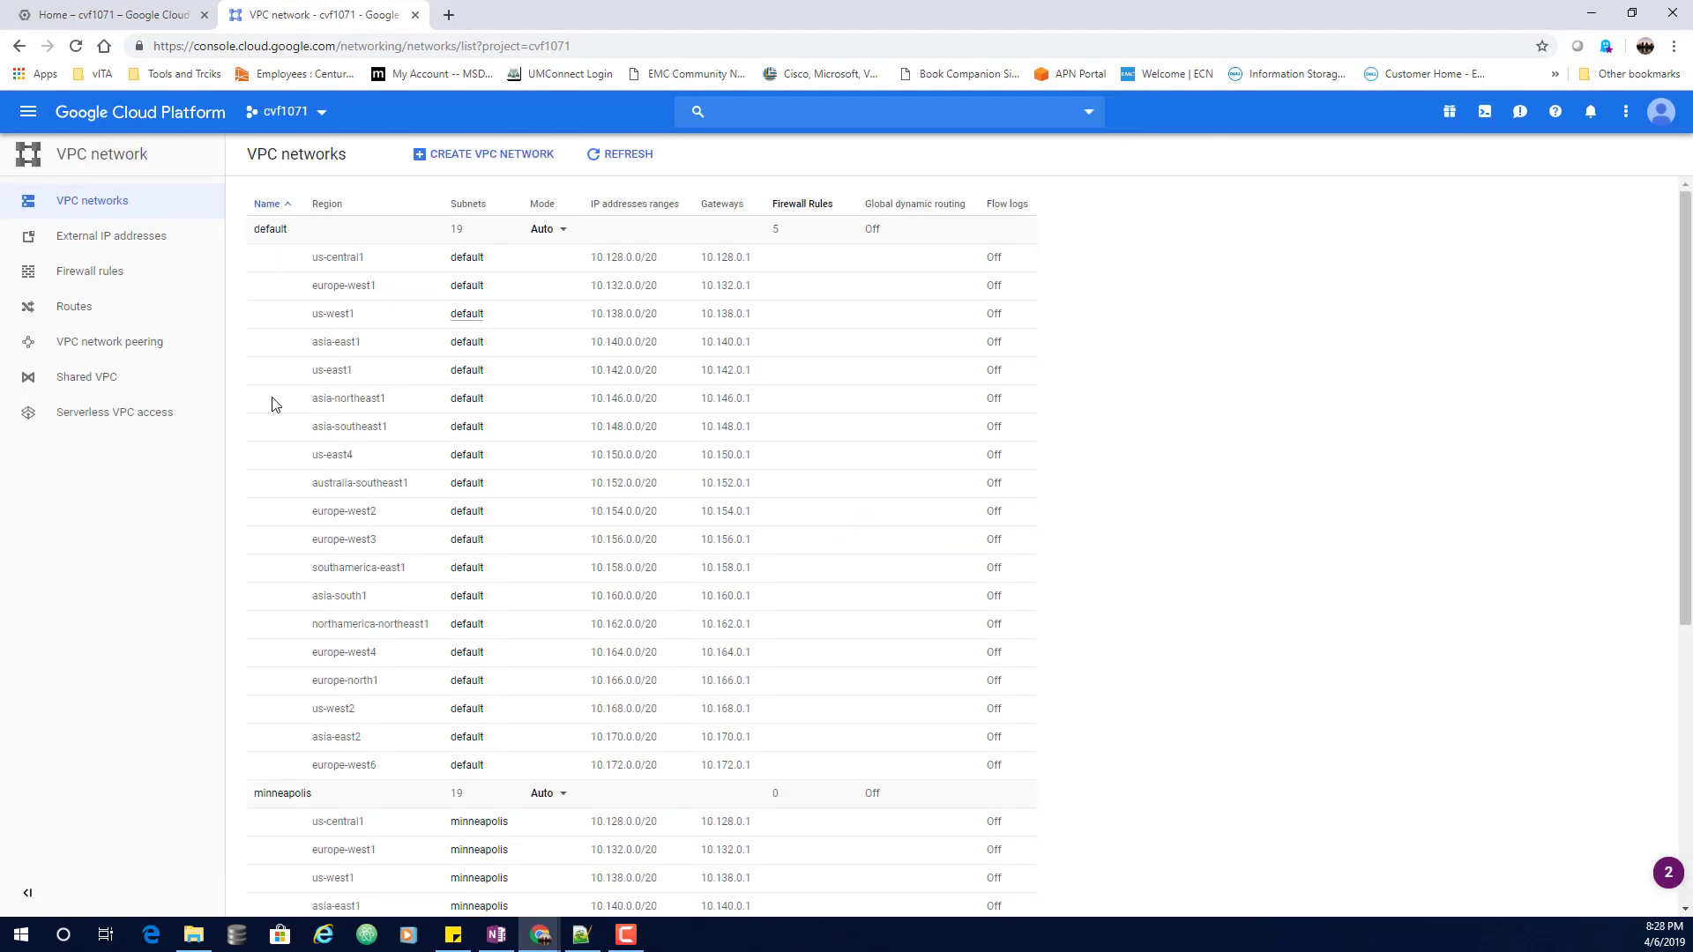
{"action": "scroll", "coordinate": [282, 509], "scroll_direction": "down", "scroll_amount": 4}
{"action": "scroll", "coordinate": [304, 520], "scroll_direction": "down", "scroll_amount": 2}
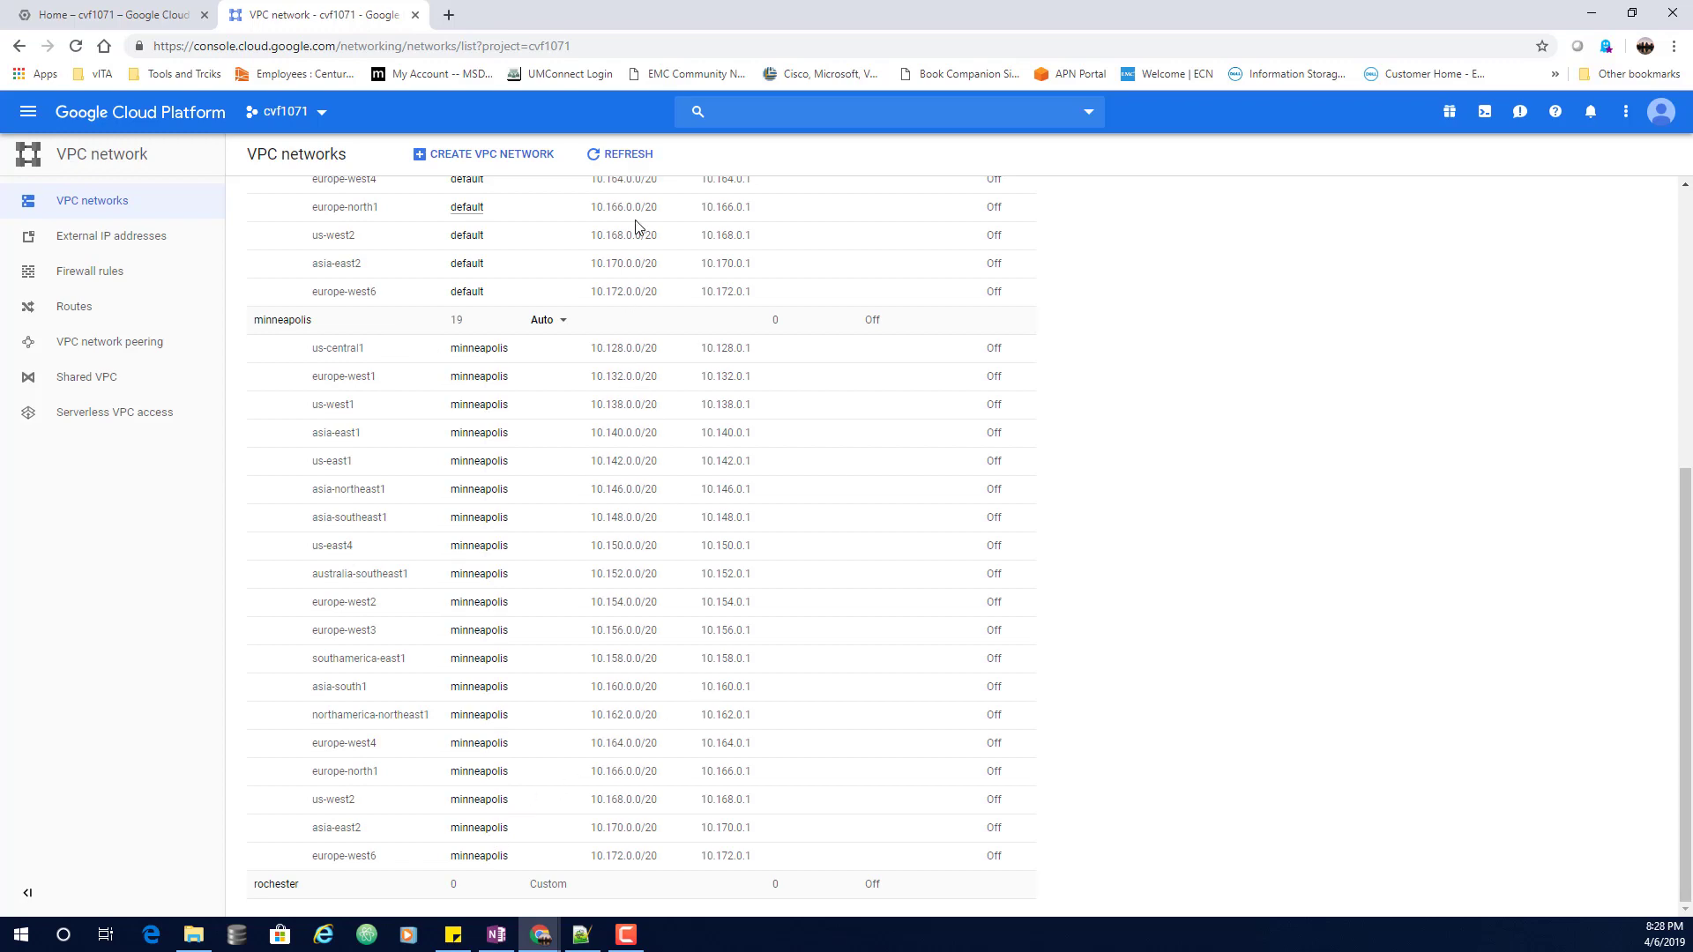
In Cloud Shell, create subnet rochestersubnet on network rochester in us-central1 with range 10.0.0.0/24 and --enable-private-ip-google-access
{"action": "left_click", "coordinate": [97, 17]}
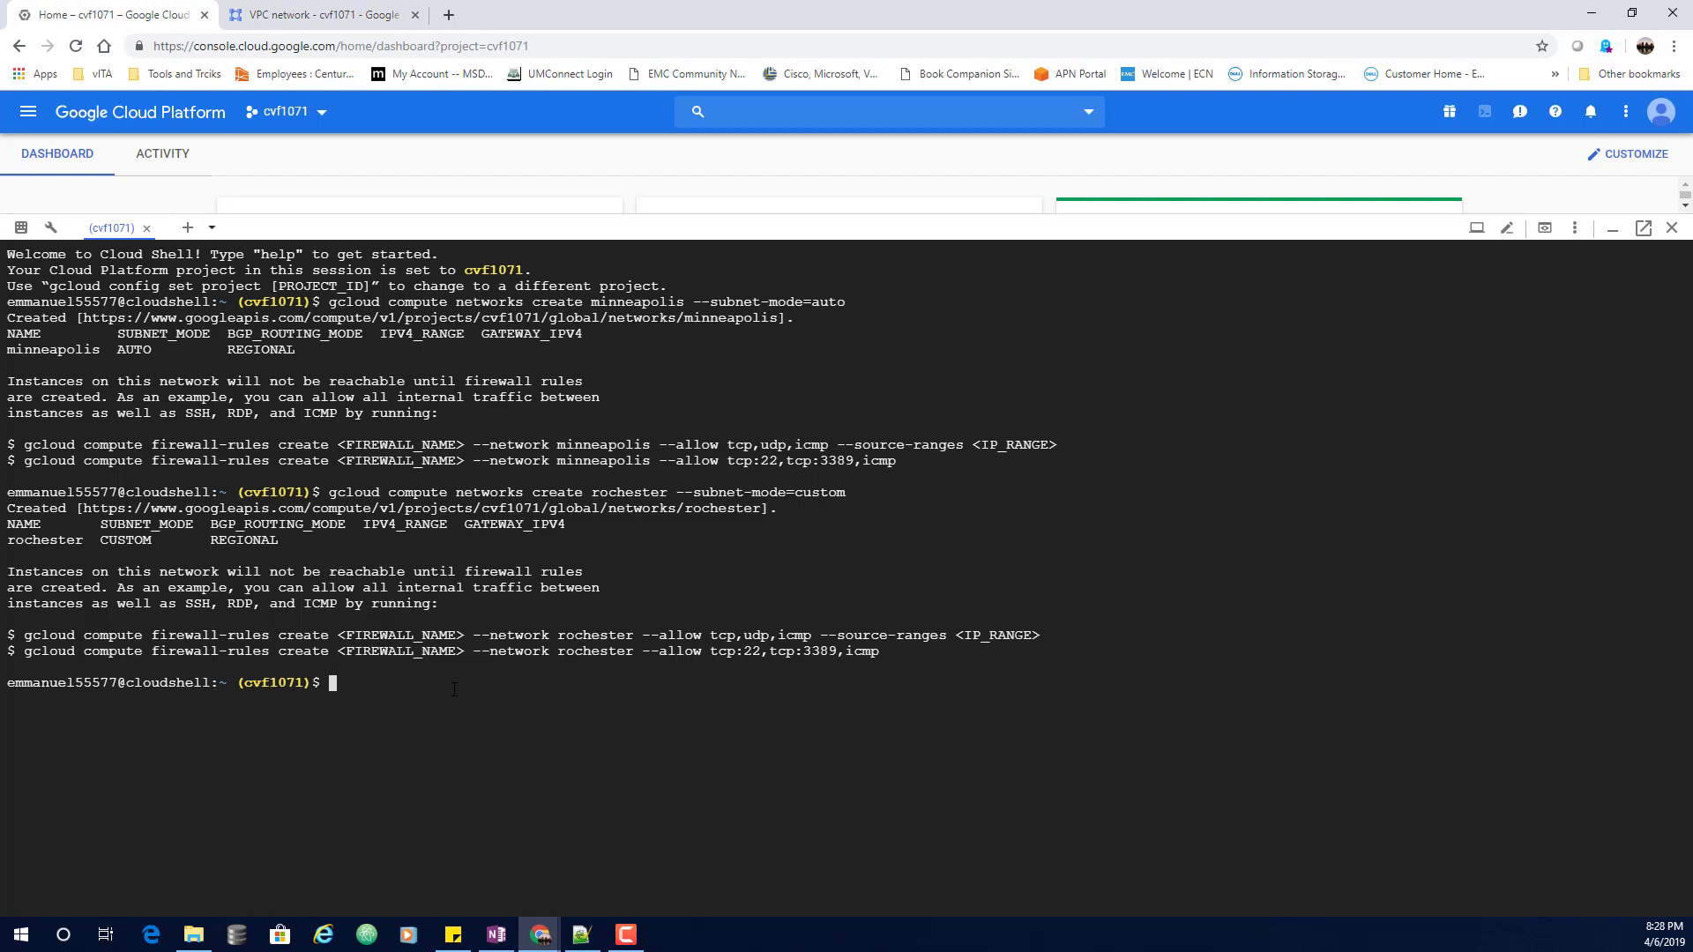
{"action": "type", "text": "gcloud compute networks subnets create rochestersubnet --network=rochester --region=us-central1 --range=10.0.0.0/24 --enable-private-ip-google-access"}
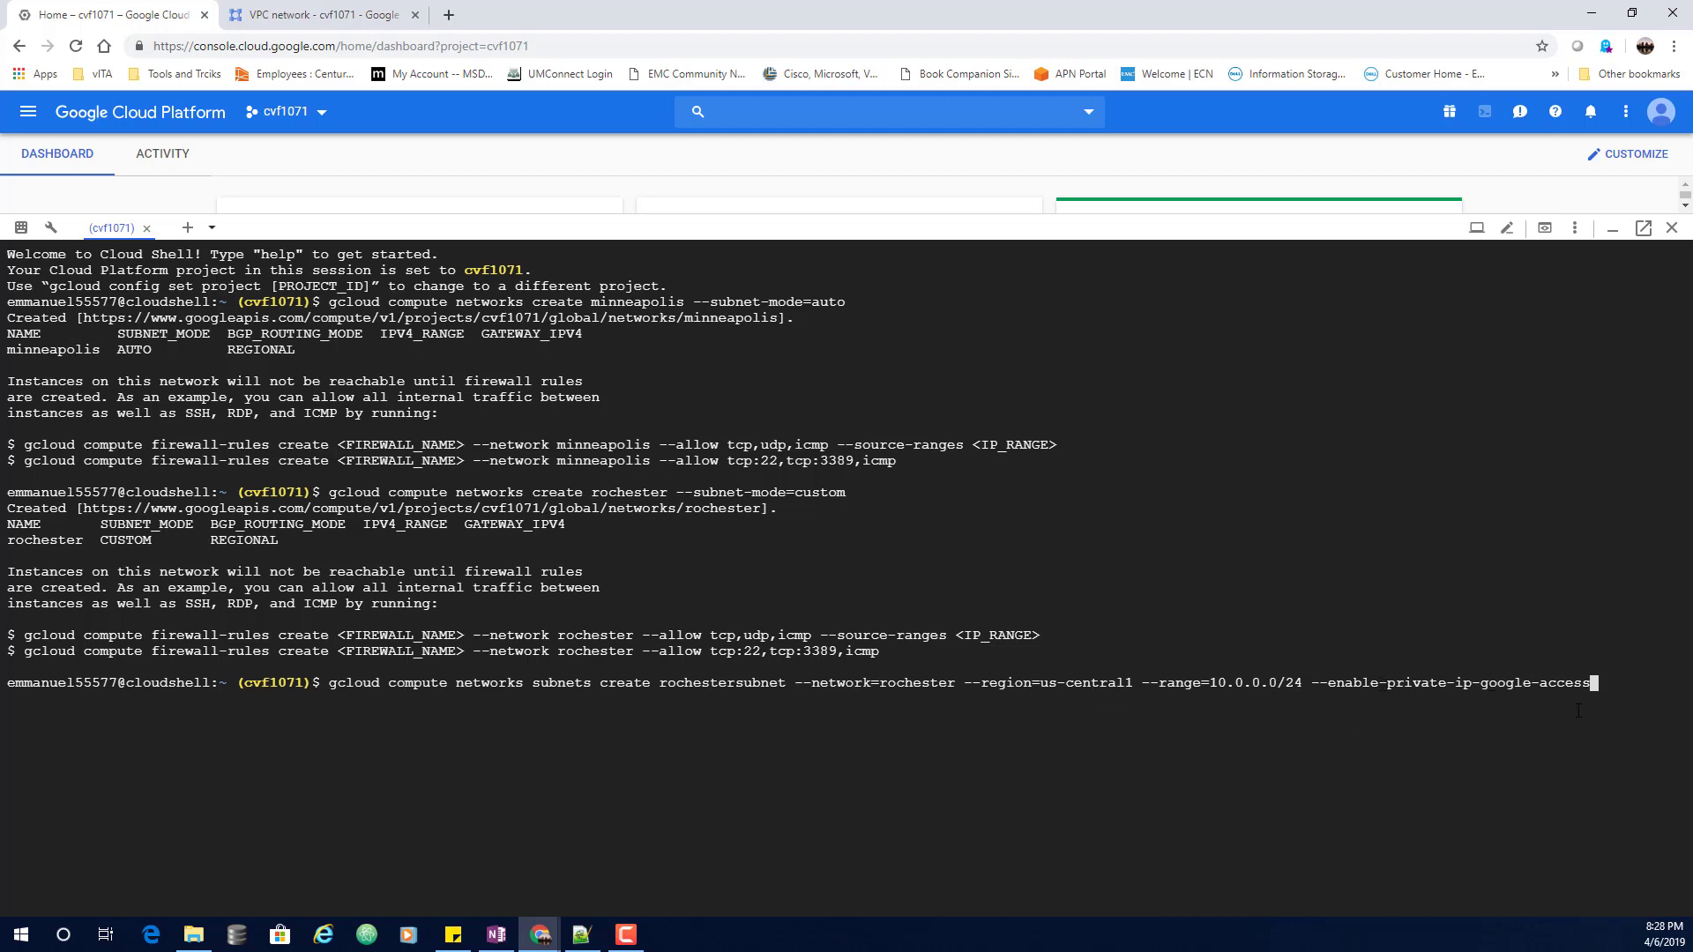
{"action": "key", "text": "Return"}
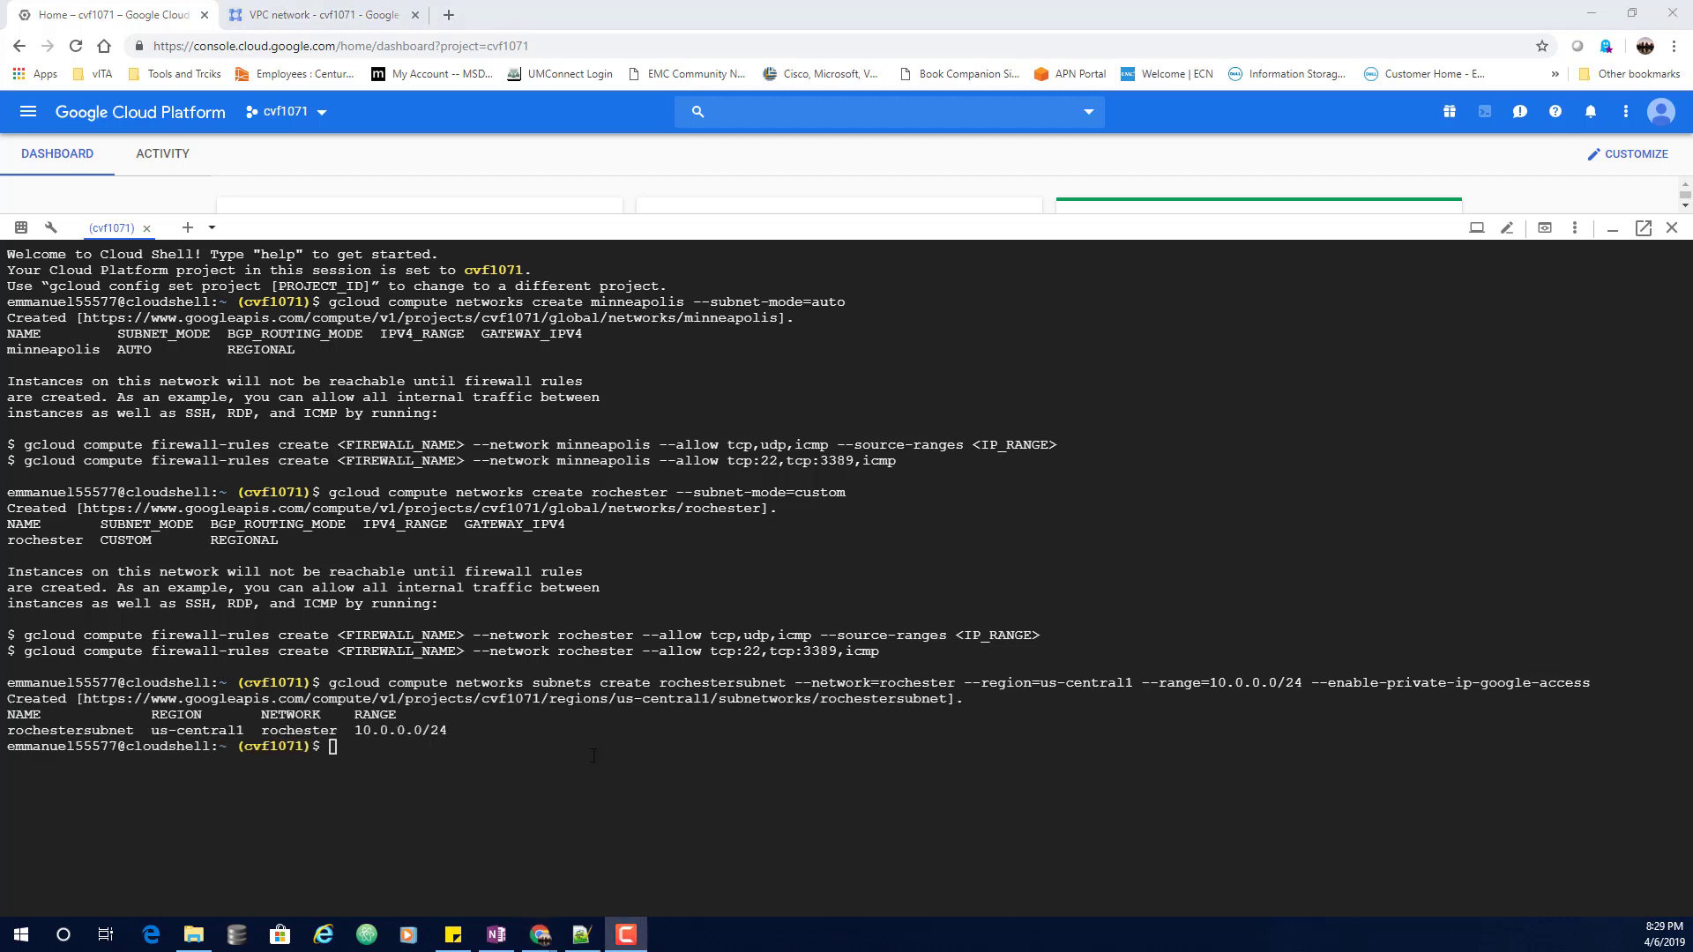
Create the instance lab-vm in zone us-central1-a on the default network, using image family ubuntu-1404-lts from project ubuntu-os-cloud
{"action": "left_click", "coordinate": [487, 753]}
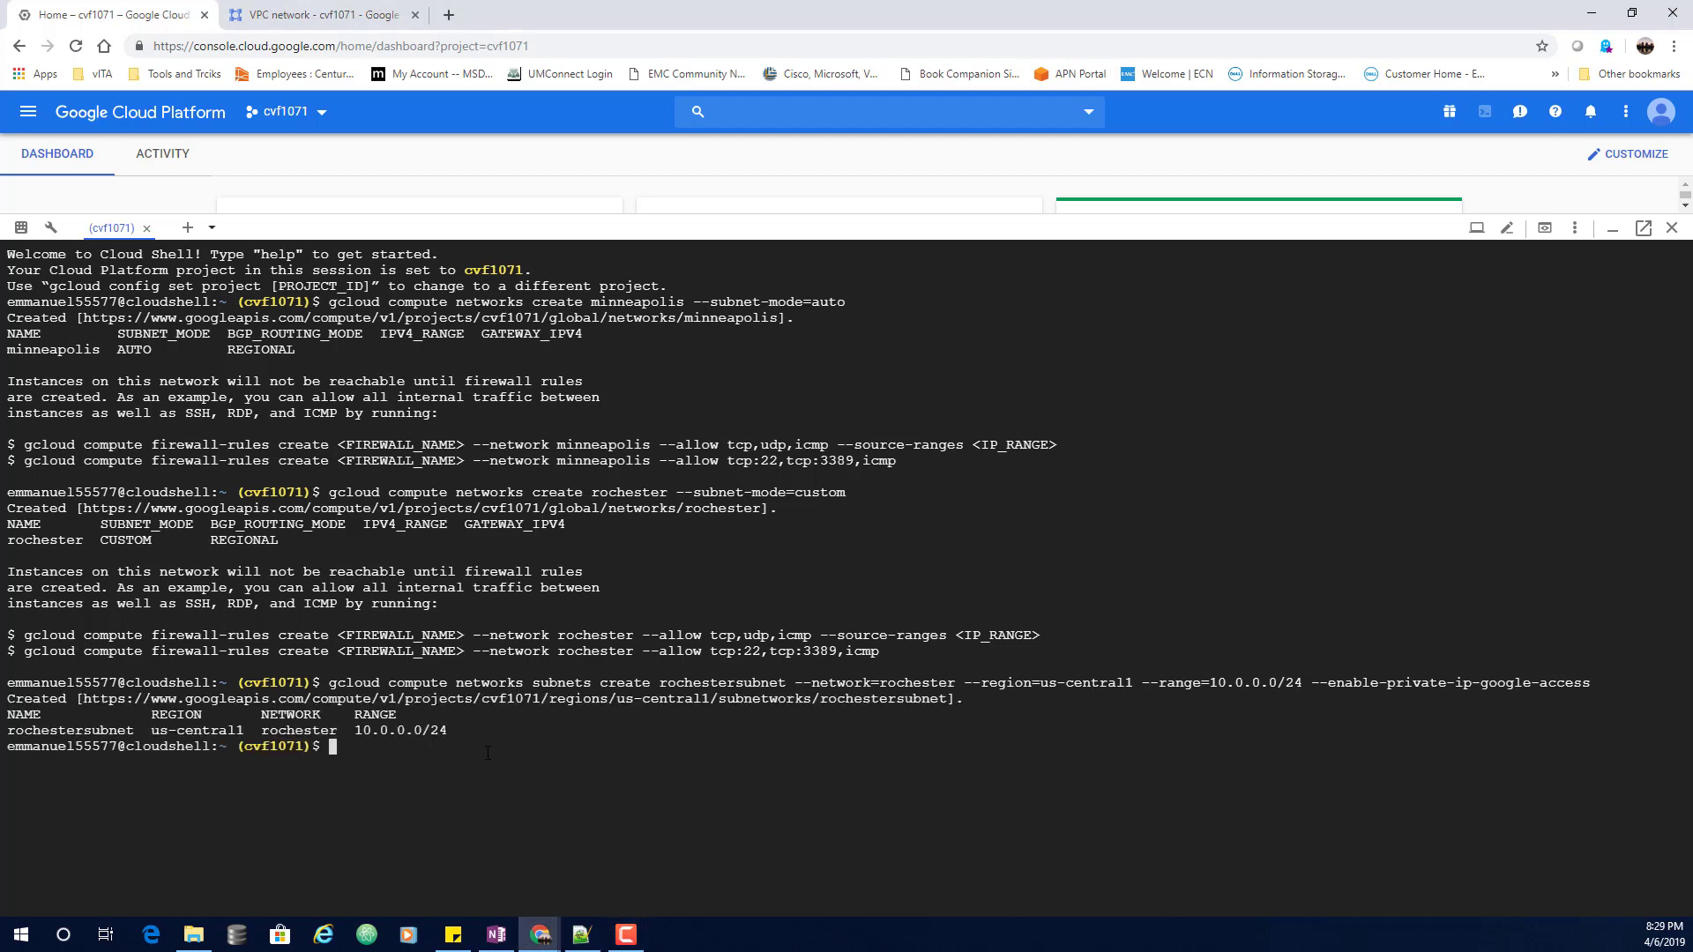
{"action": "type", "text": "gcloud compute instances create lab-vm --zone=us-central1-a --network=default --image-family ubuntu-1404-lts --image-project ubuntu-os-cloud"}
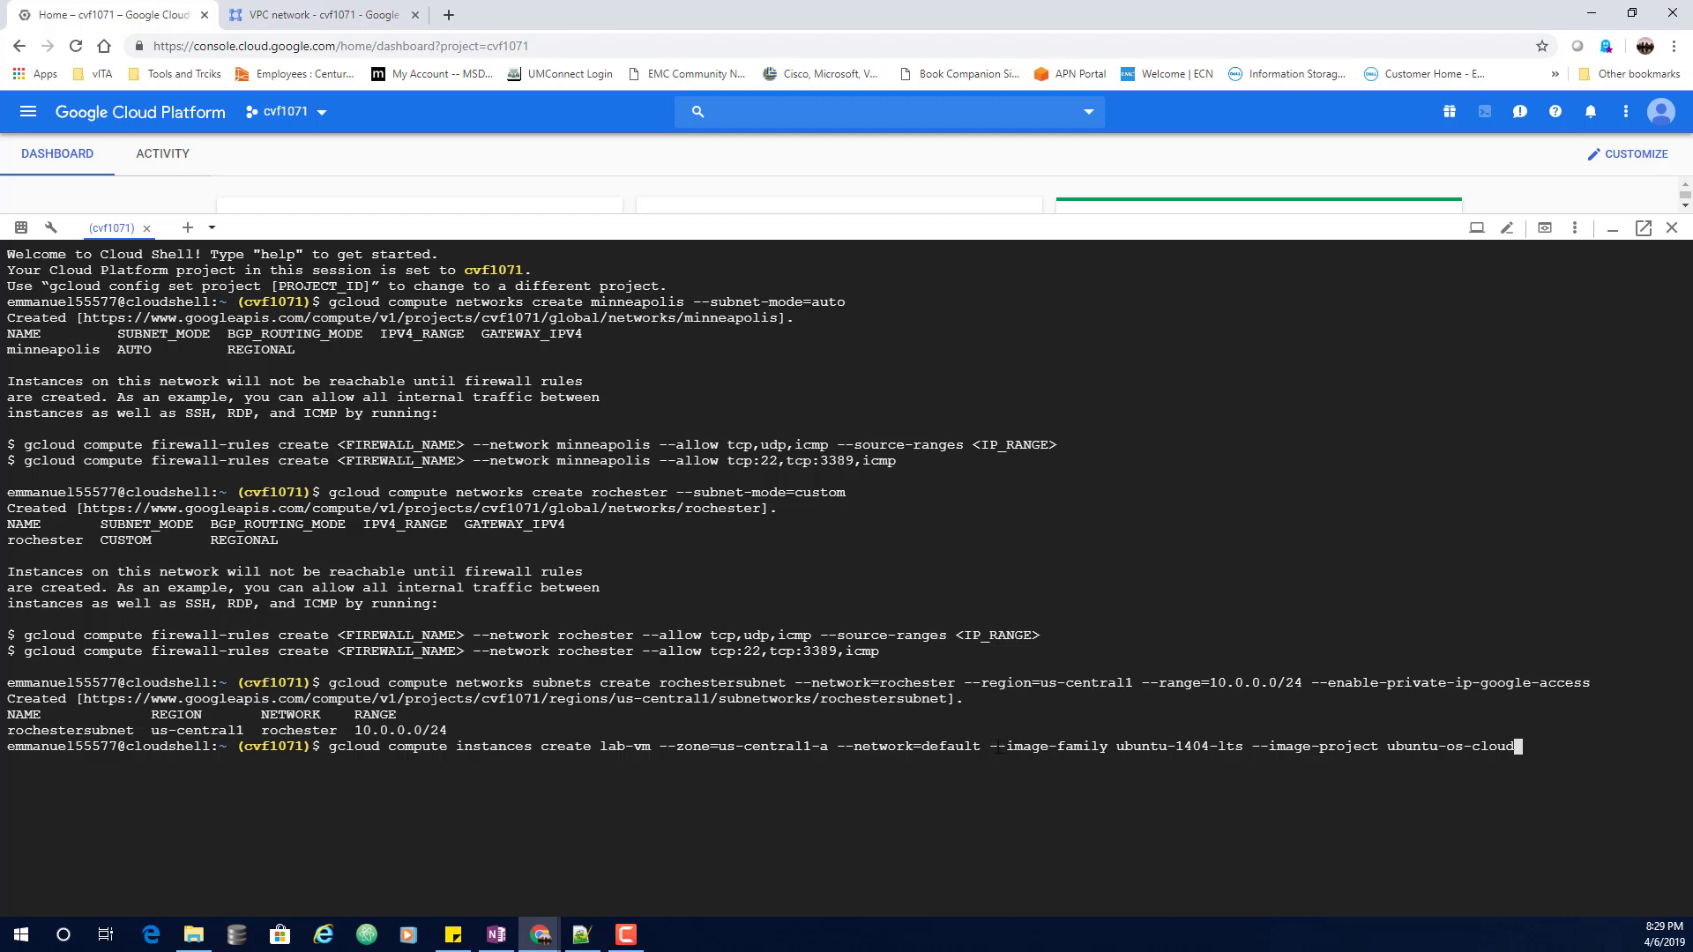
{"action": "left_click_drag", "start_coordinate": [989, 748], "coordinate": [1530, 748]}
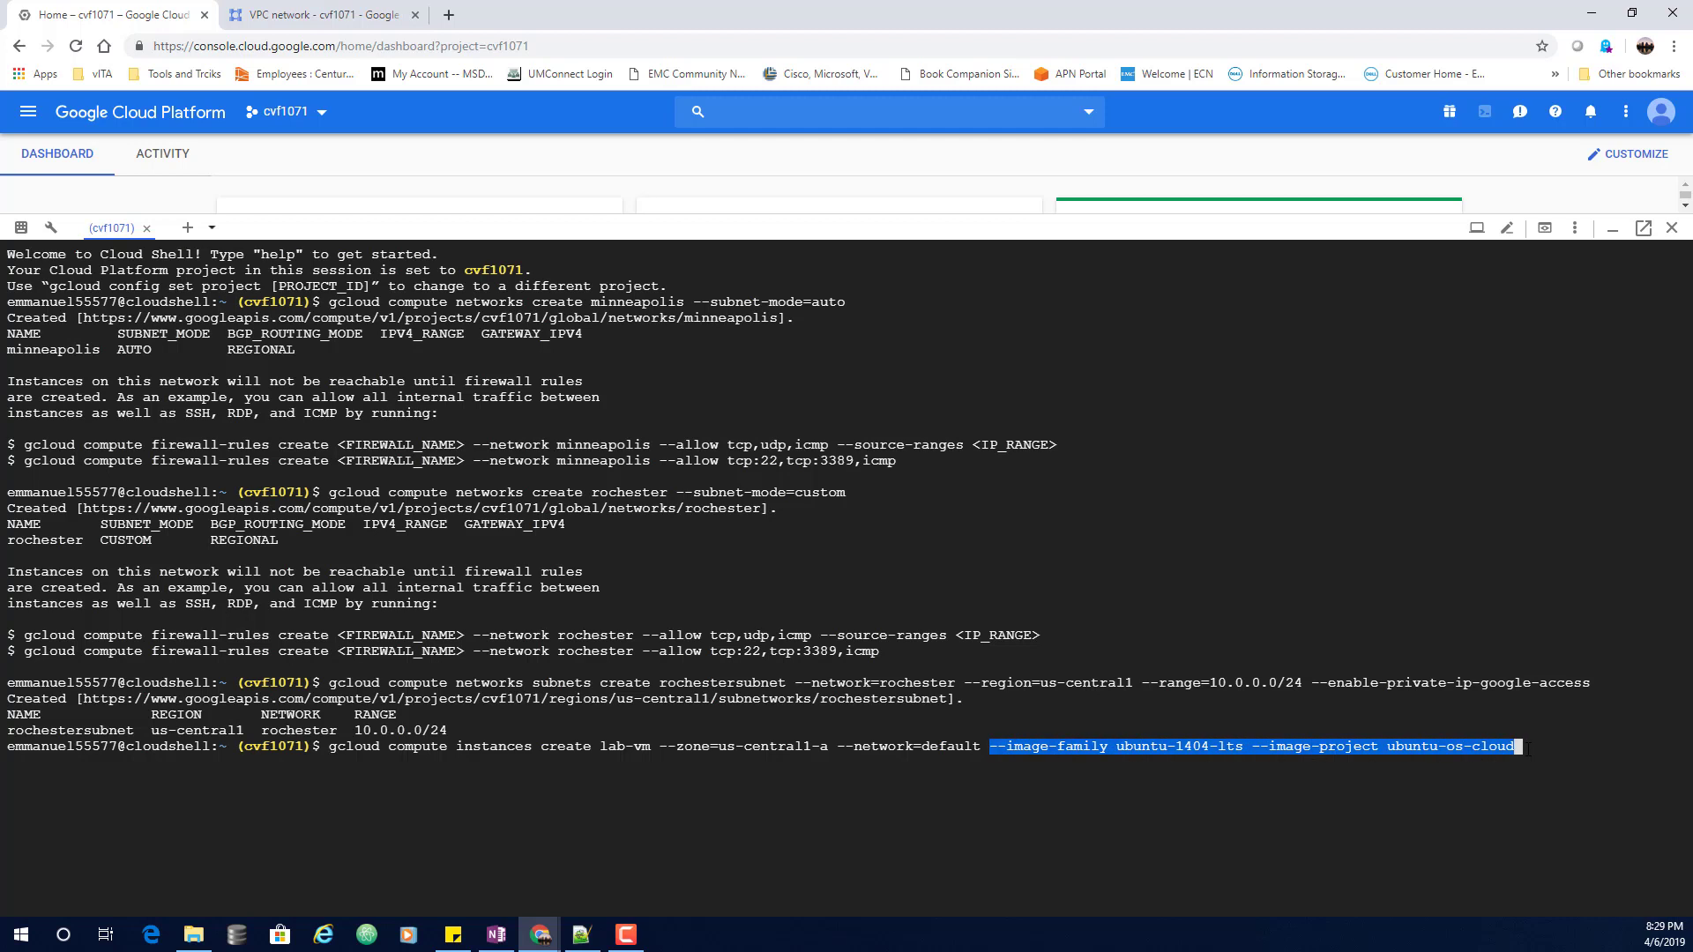
{"action": "left_click", "coordinate": [1530, 748]}
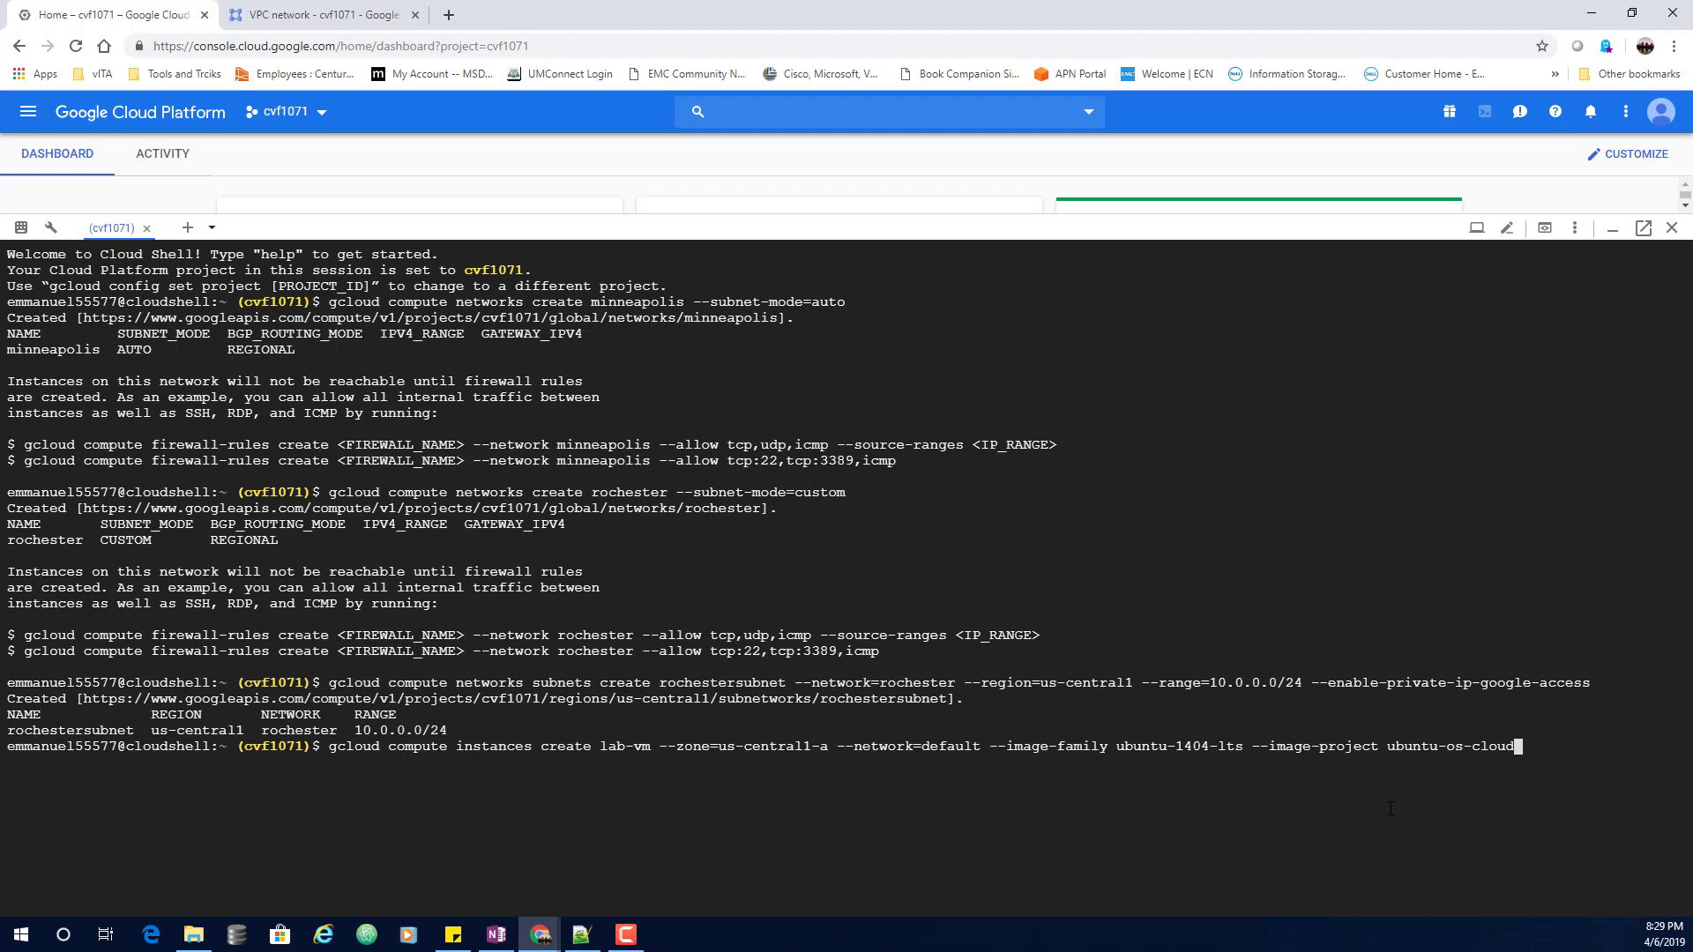
{"action": "key", "text": "Return"}
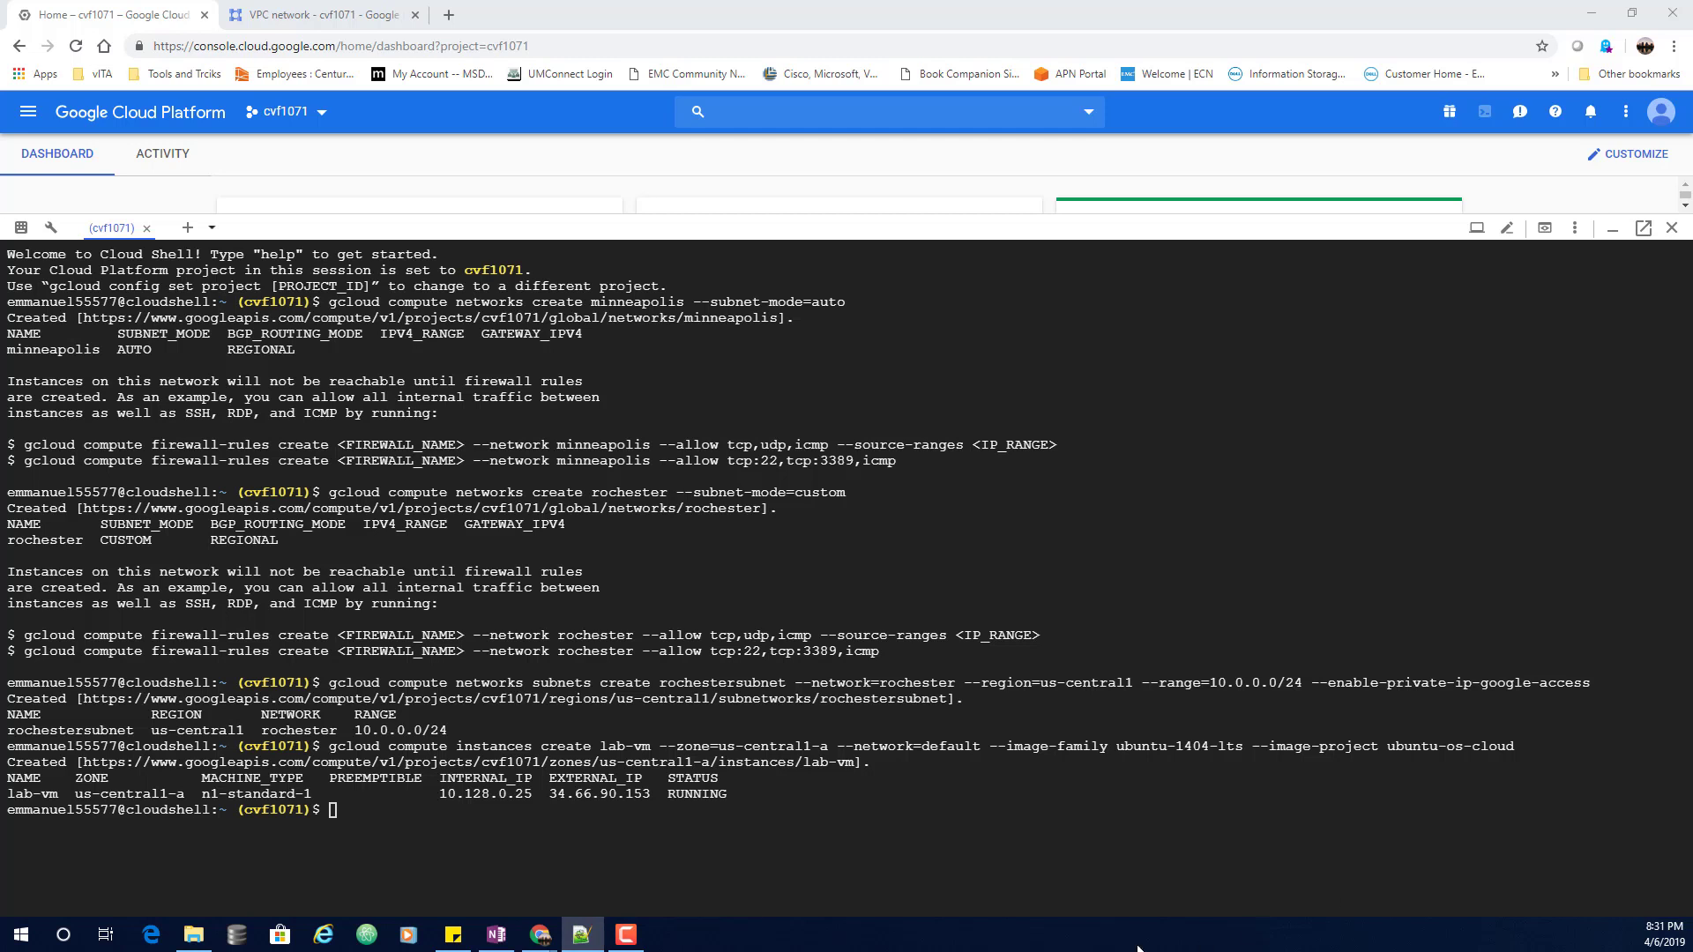
In Cloud Shell, create the instance minneapolis1-vm in zone us-central1-a on network minneapolis, using image family ubuntu-1404-lts from project ubuntu-os-cloud
{"action": "left_click", "coordinate": [358, 816]}
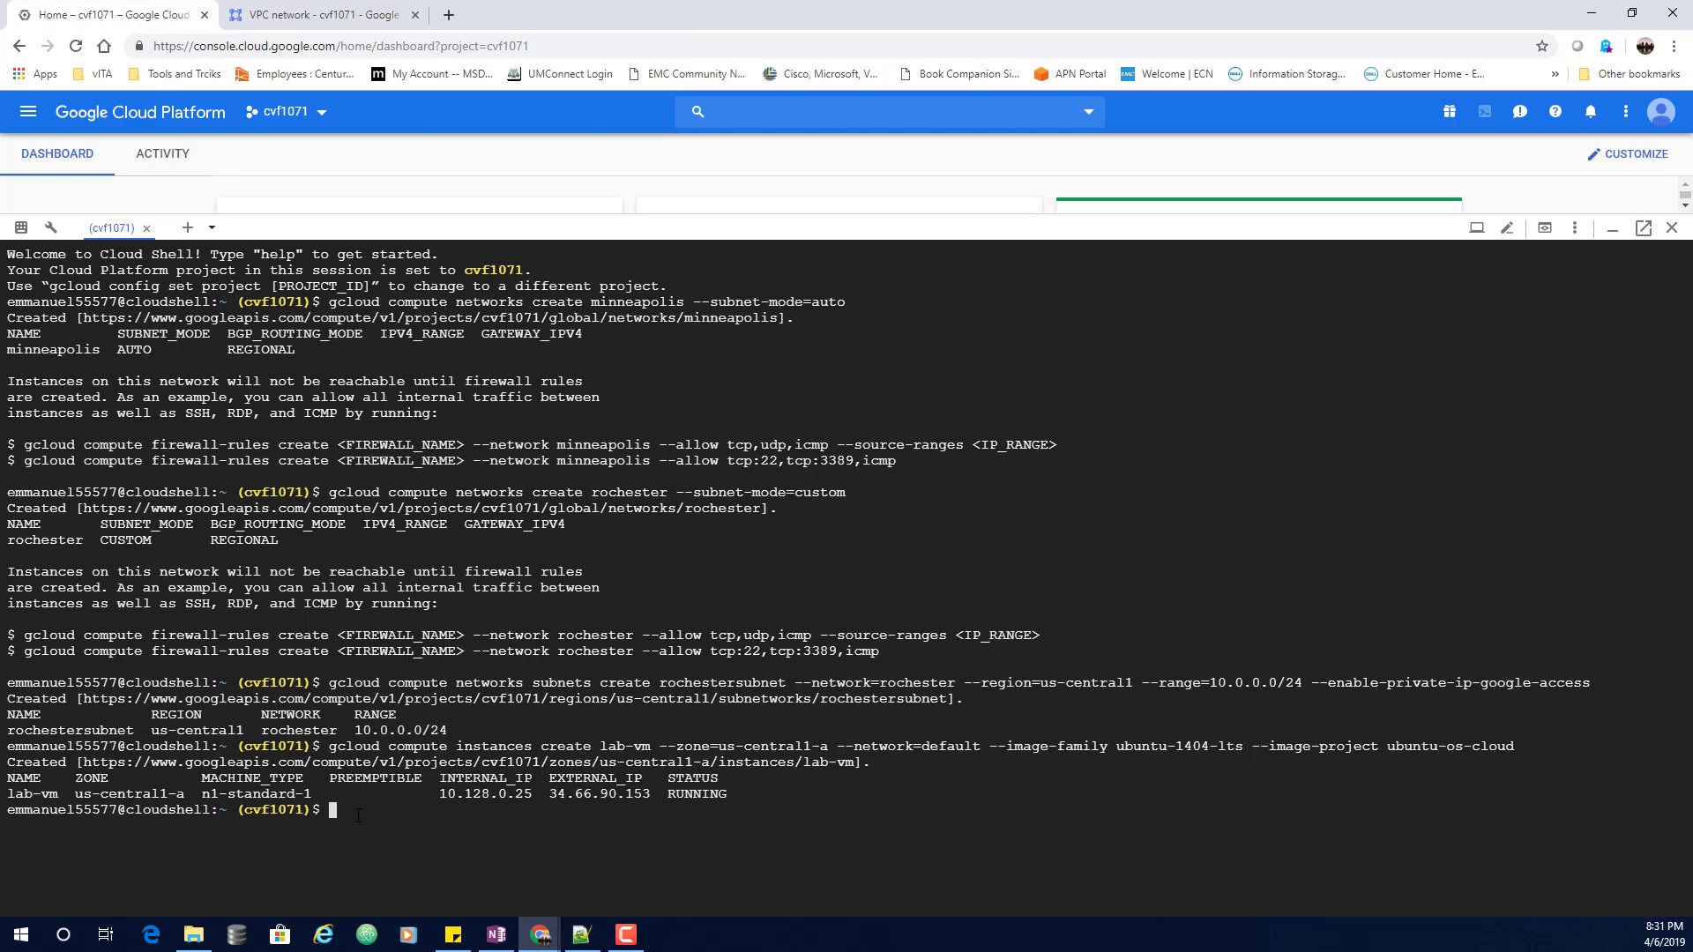
{"action": "type", "text": "gcloud compute instances create minneapolis1-vm --zone=us-central1-a --network=minneapolis --image-family ubuntu-1404-lts --image-project ubuntu-os-cloud"}
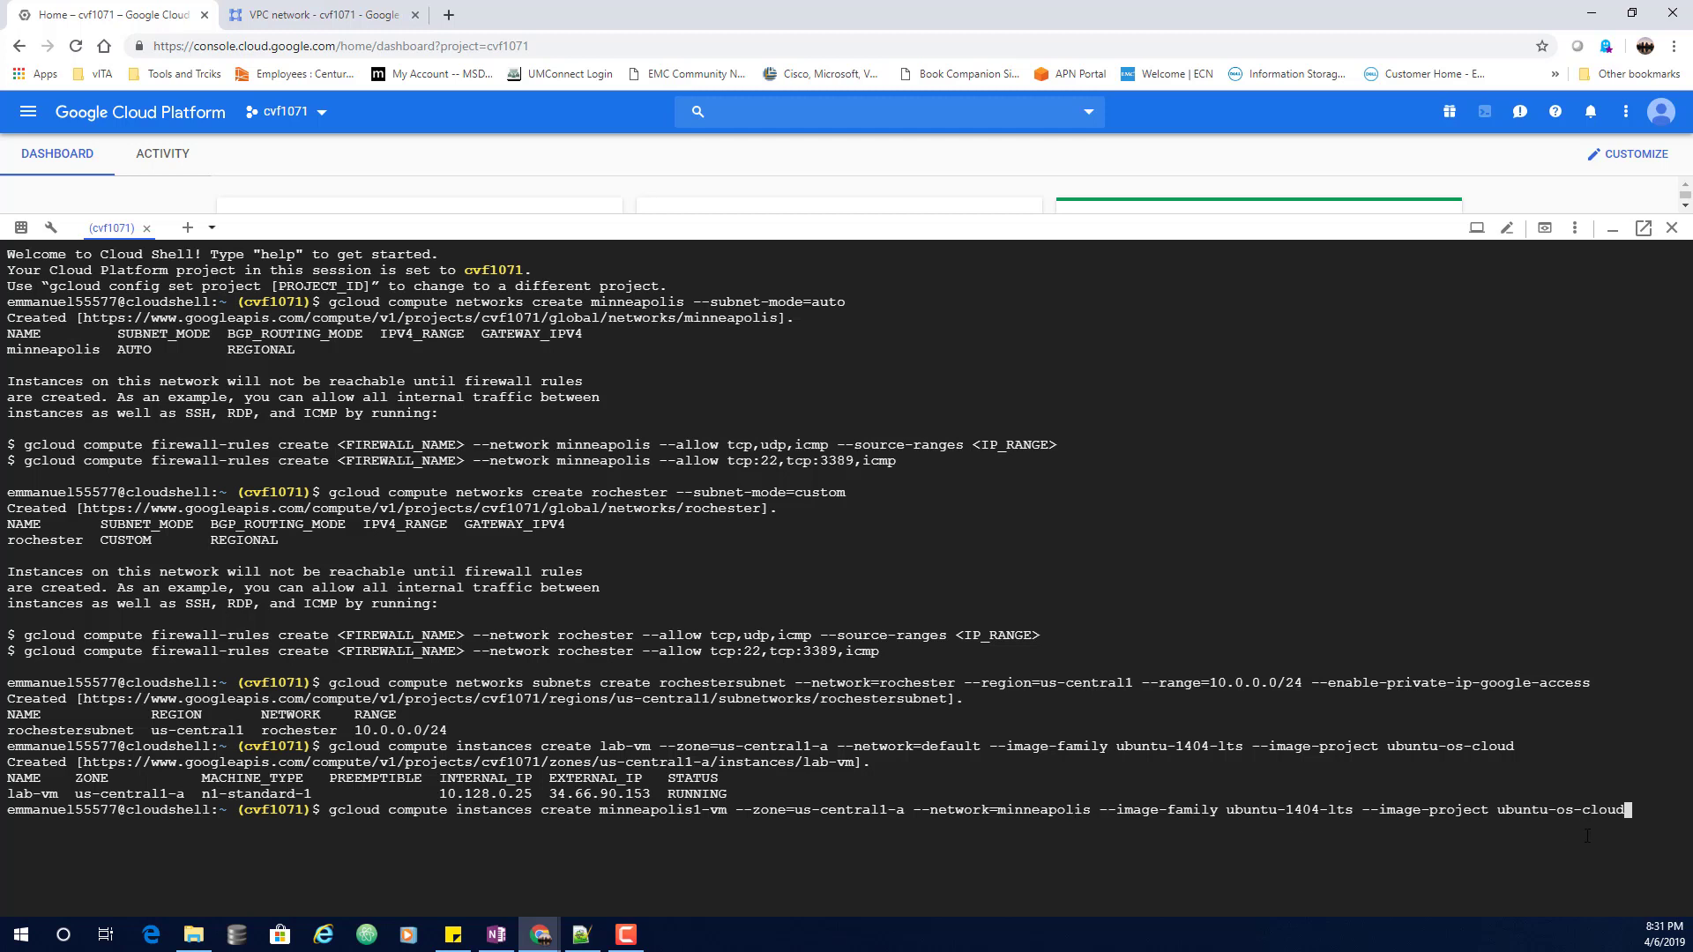
{"action": "key", "text": "Return"}
Review the minneapolis and rochester entries in the VPC networks list, and open the Compute Engine VM instances list
{"action": "left_click", "coordinate": [332, 17]}
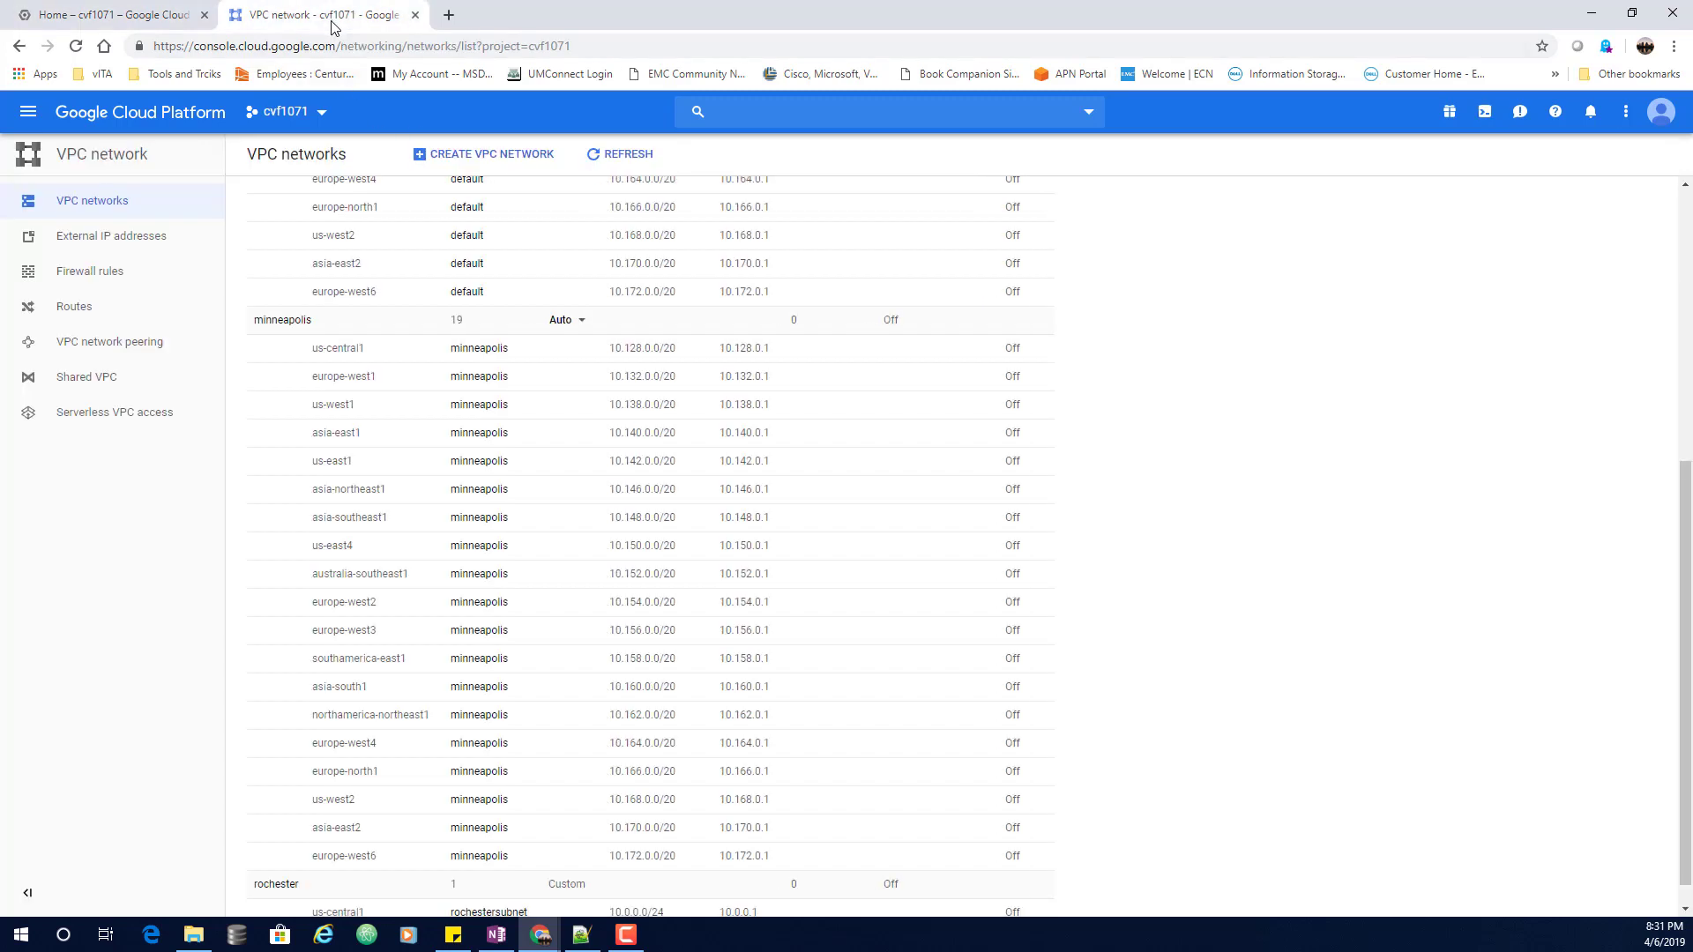
{"action": "scroll", "coordinate": [1283, 560], "scroll_direction": "down", "scroll_amount": 1}
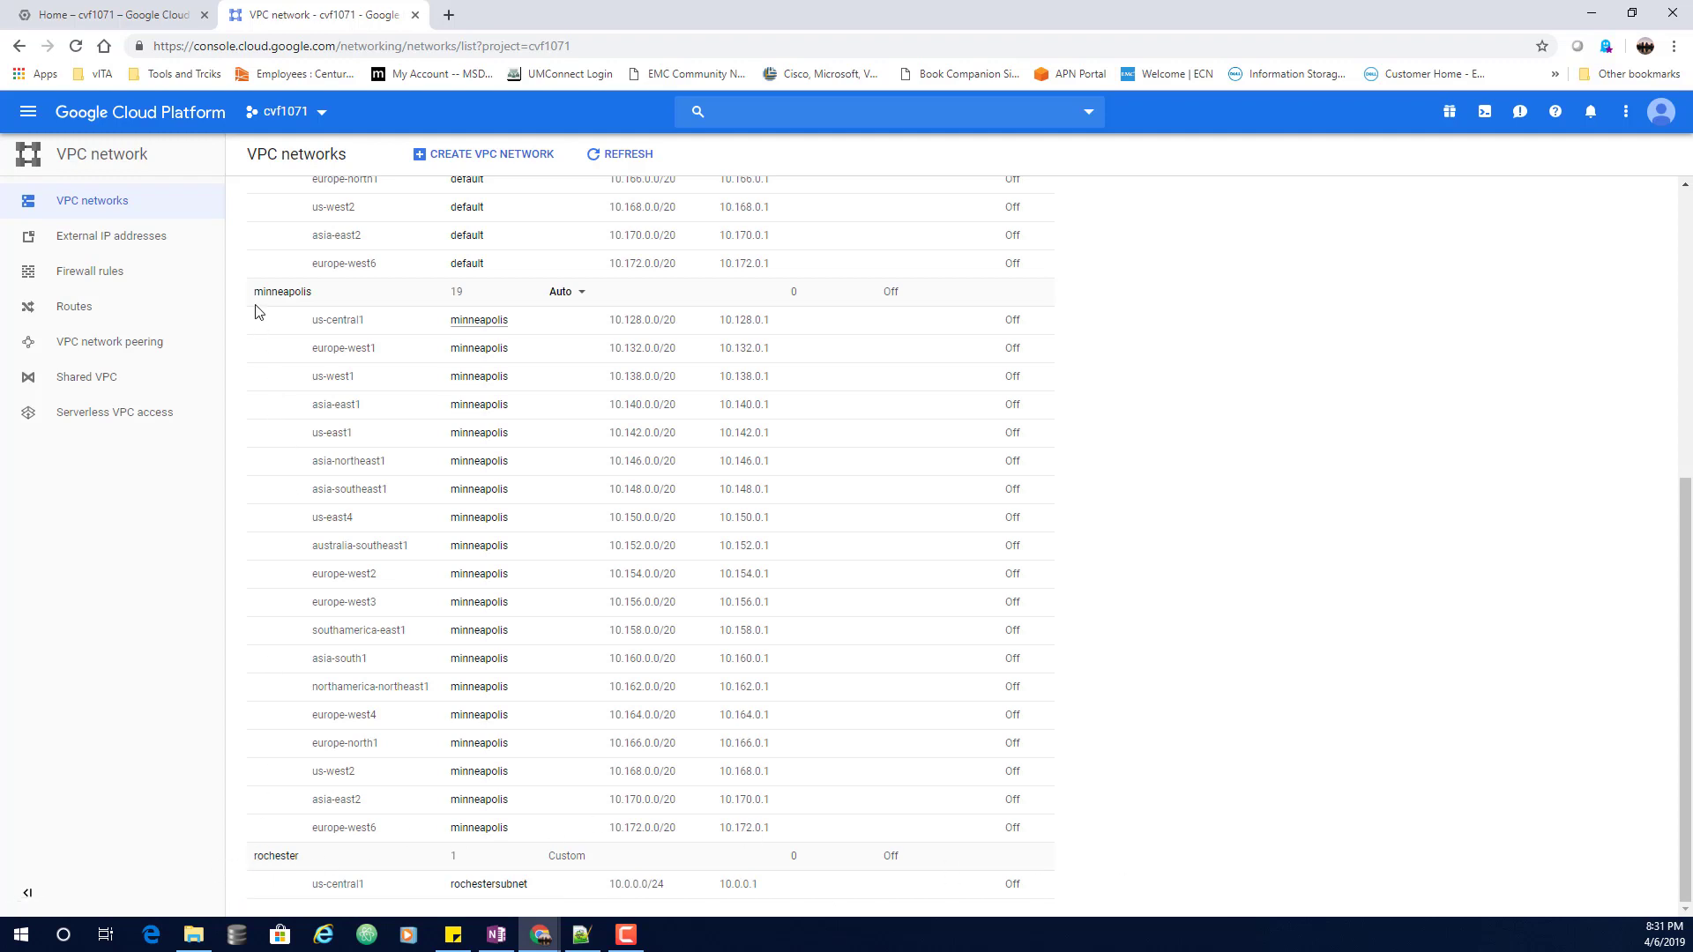
{"action": "scroll", "coordinate": [260, 379], "scroll_direction": "up", "scroll_amount": 6}
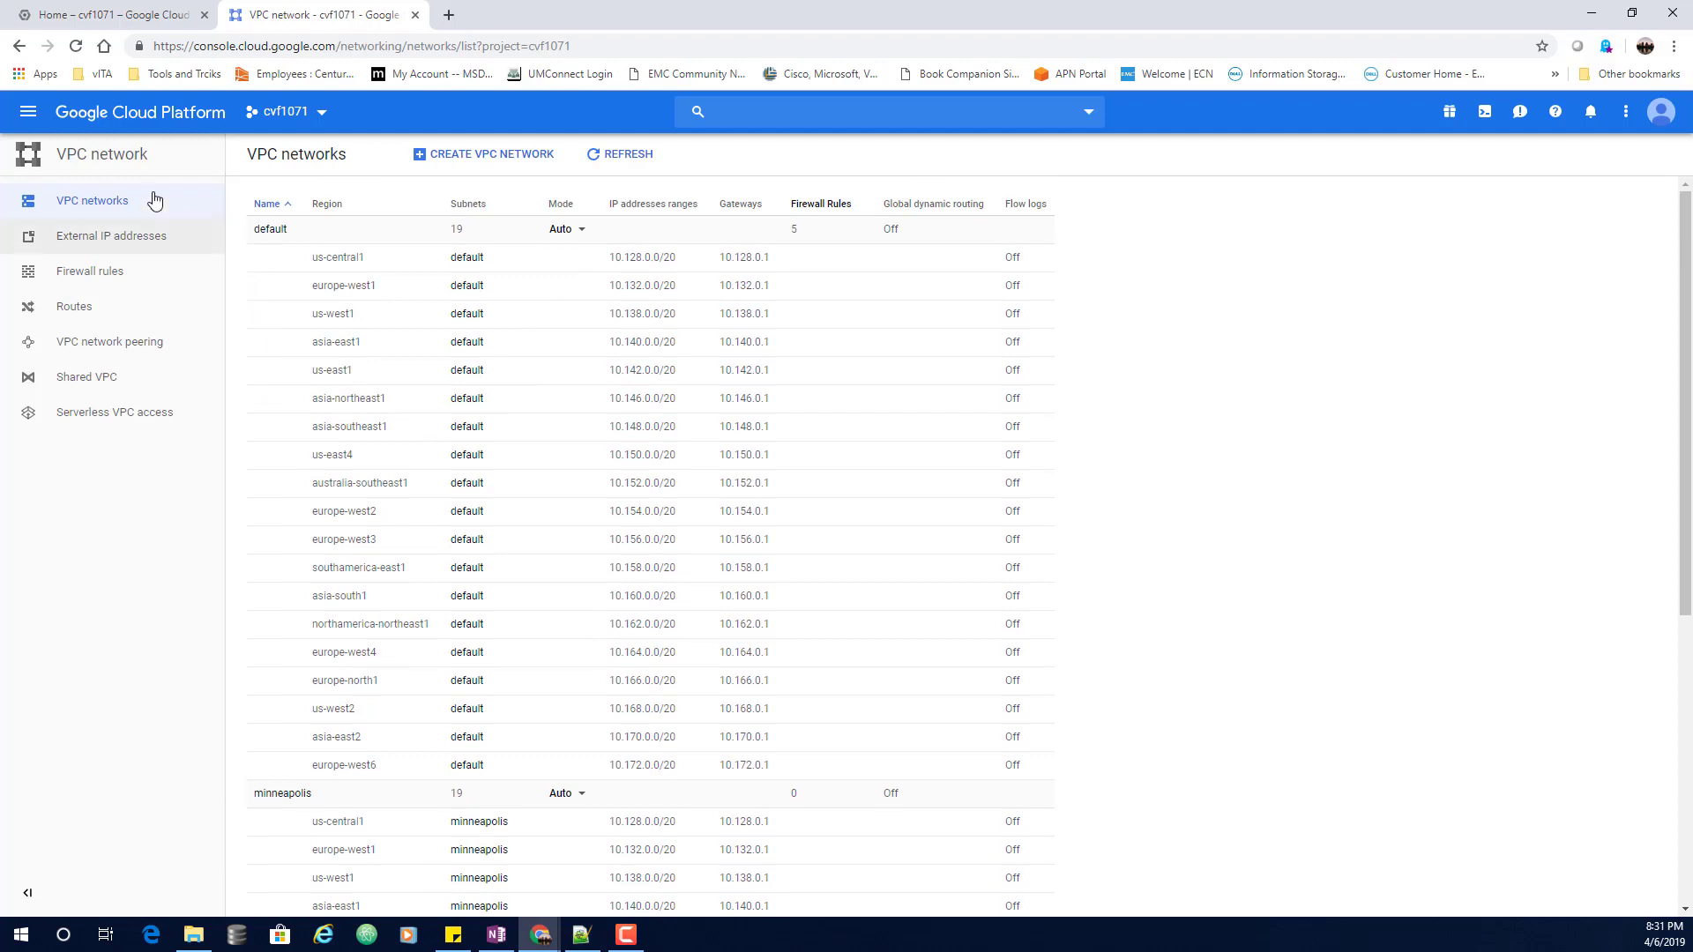
{"action": "left_click", "coordinate": [25, 123]}
{"action": "scroll", "coordinate": [132, 609], "scroll_direction": "down", "scroll_amount": 1}
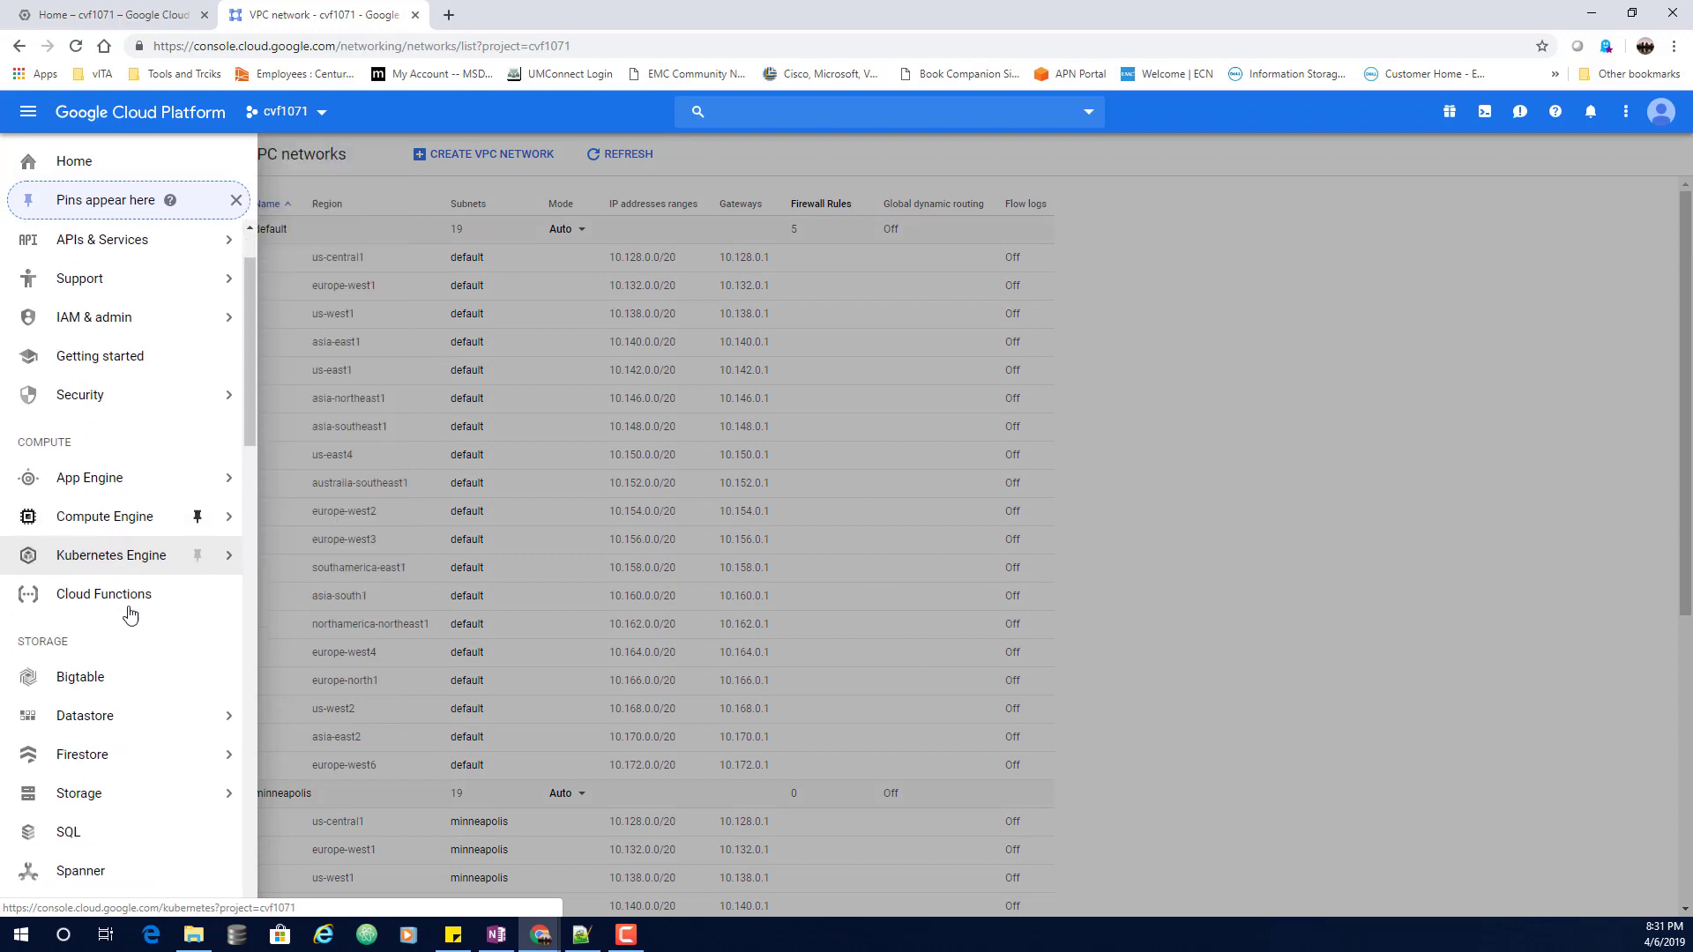
{"action": "mouse_move", "coordinate": [148, 516]}
{"action": "left_click", "coordinate": [318, 112]}
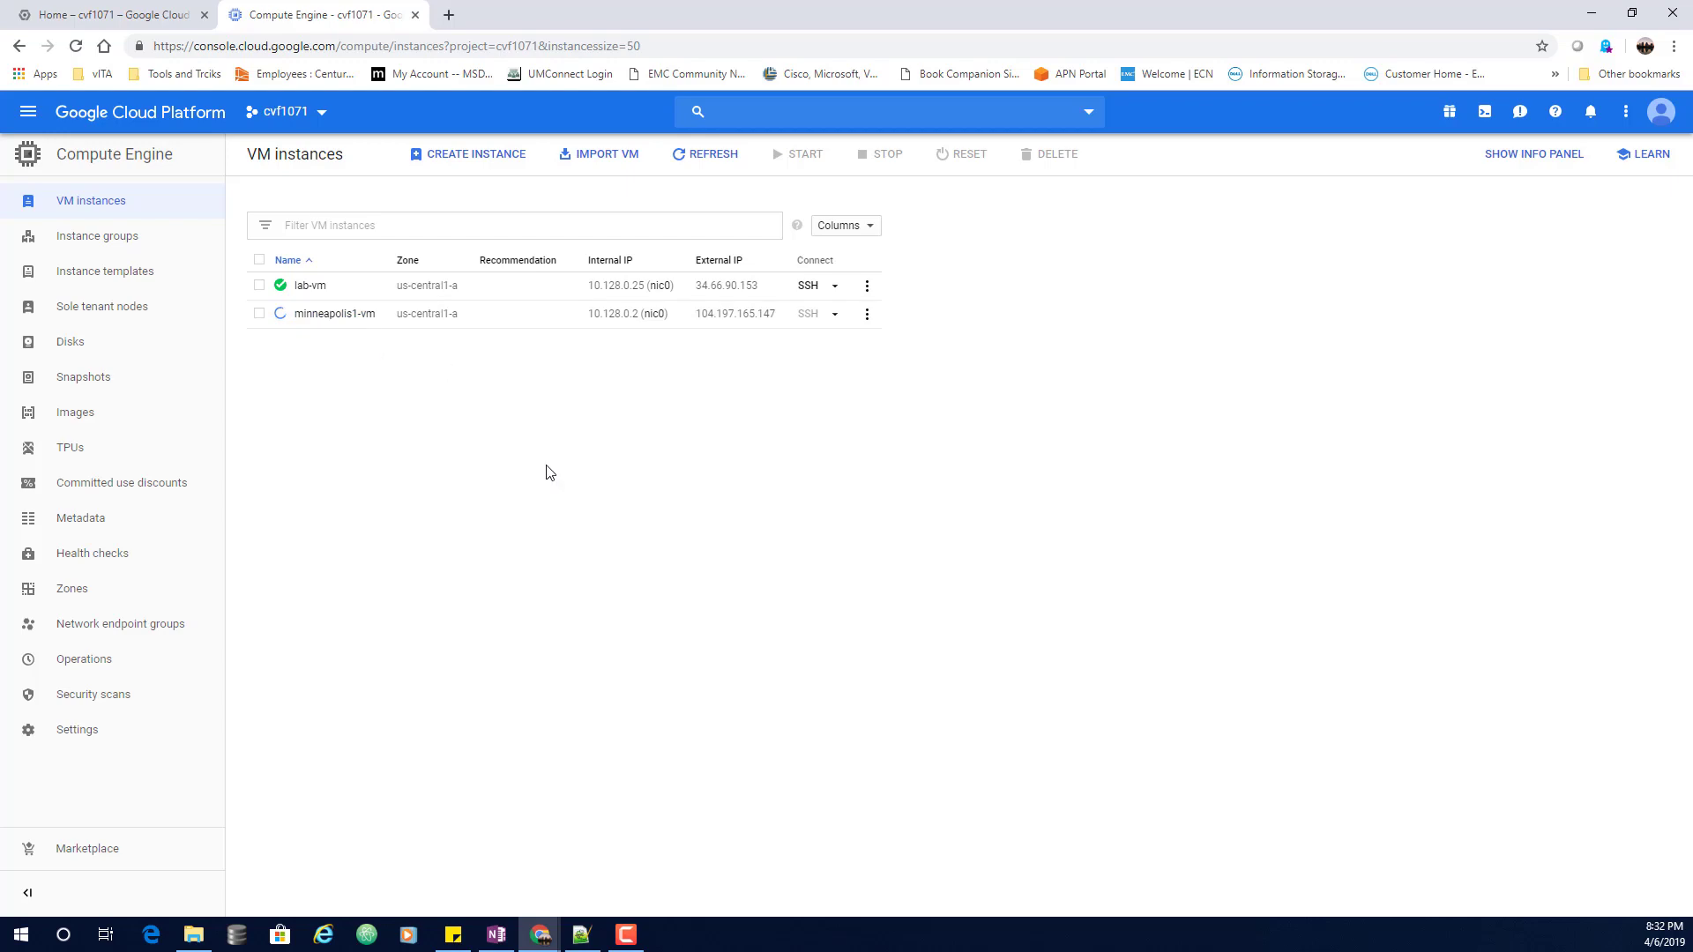
Back in Cloud Shell, create the instance minneapolis2-vm in zone europe-west1-b on network minneapolis, using image family ubuntu-1404-lts from project ubuntu-os-cloud
{"action": "left_click", "coordinate": [139, 15]}
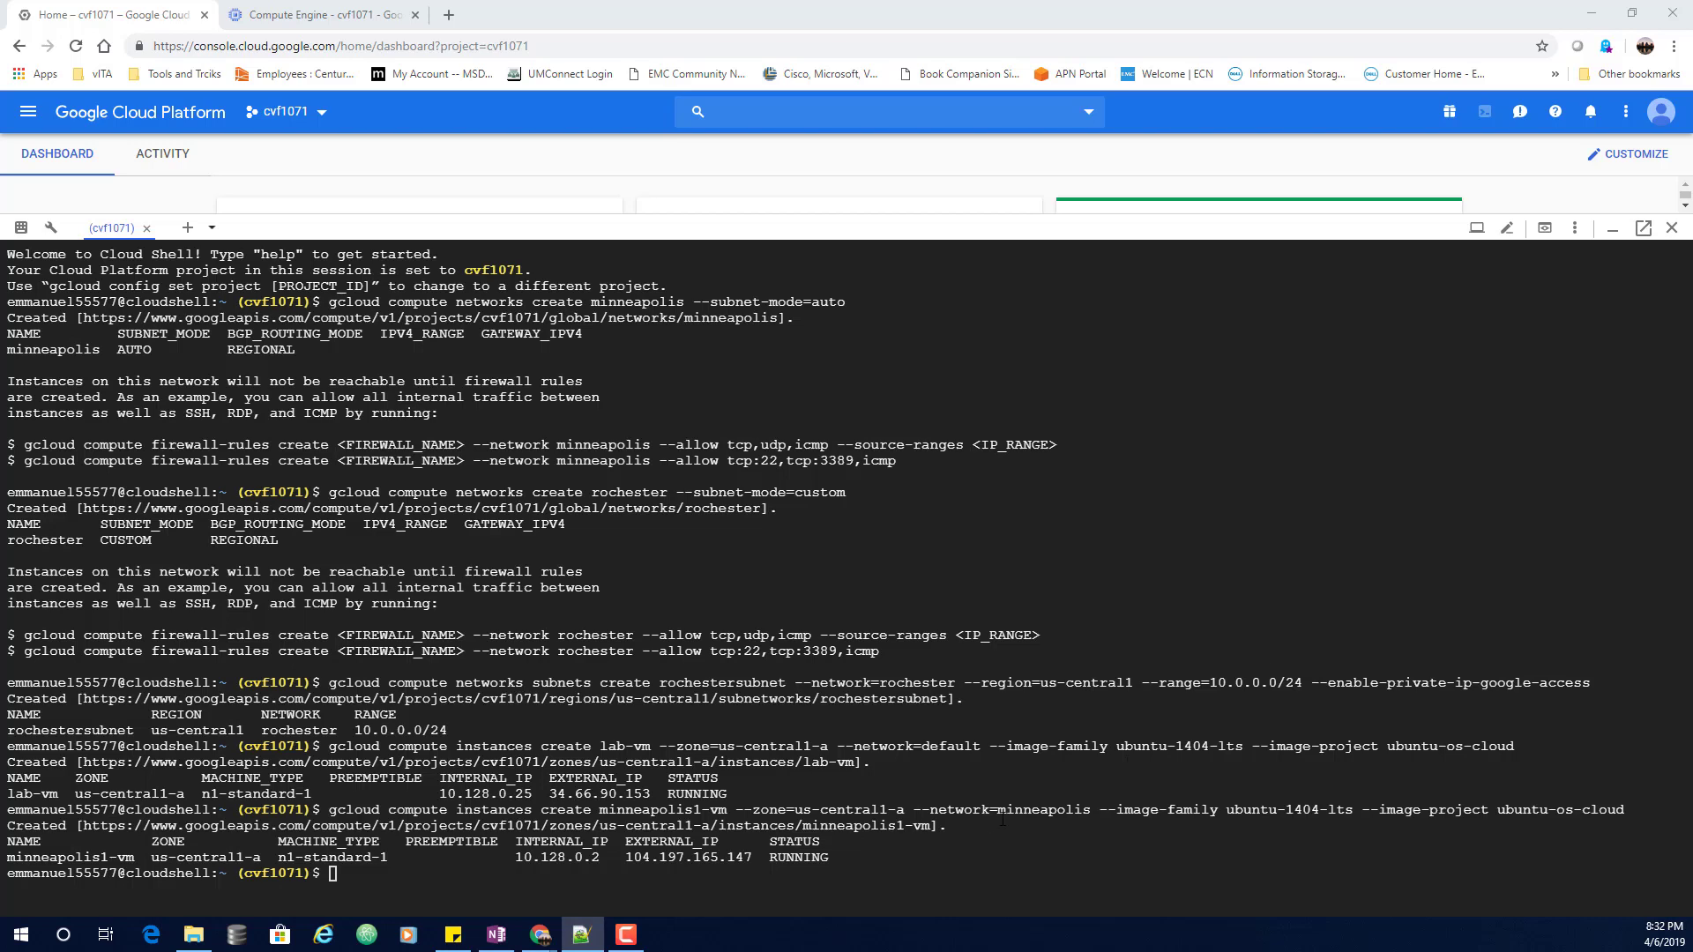
{"action": "left_click", "coordinate": [499, 882]}
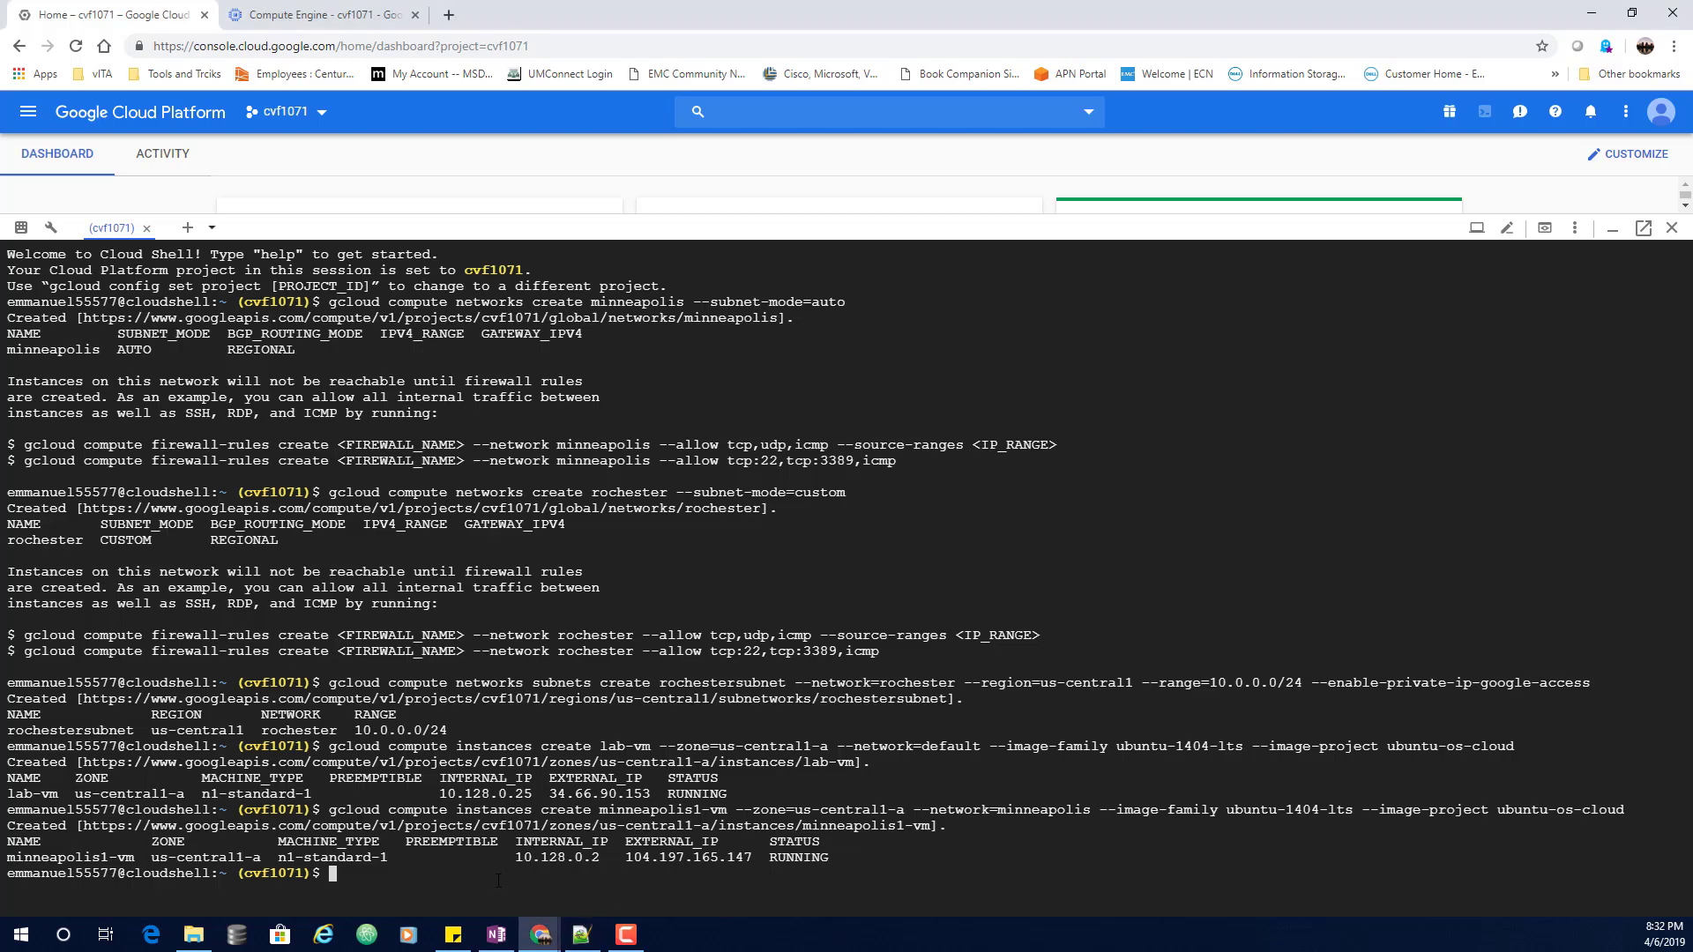
{"action": "type", "text": "gcloud compute instances create minneapolis2-vm --zone=europe-west1-b --network=minneapolis --image-family ubuntu-1404-lts --image-project ubuntu-os-cloud"}
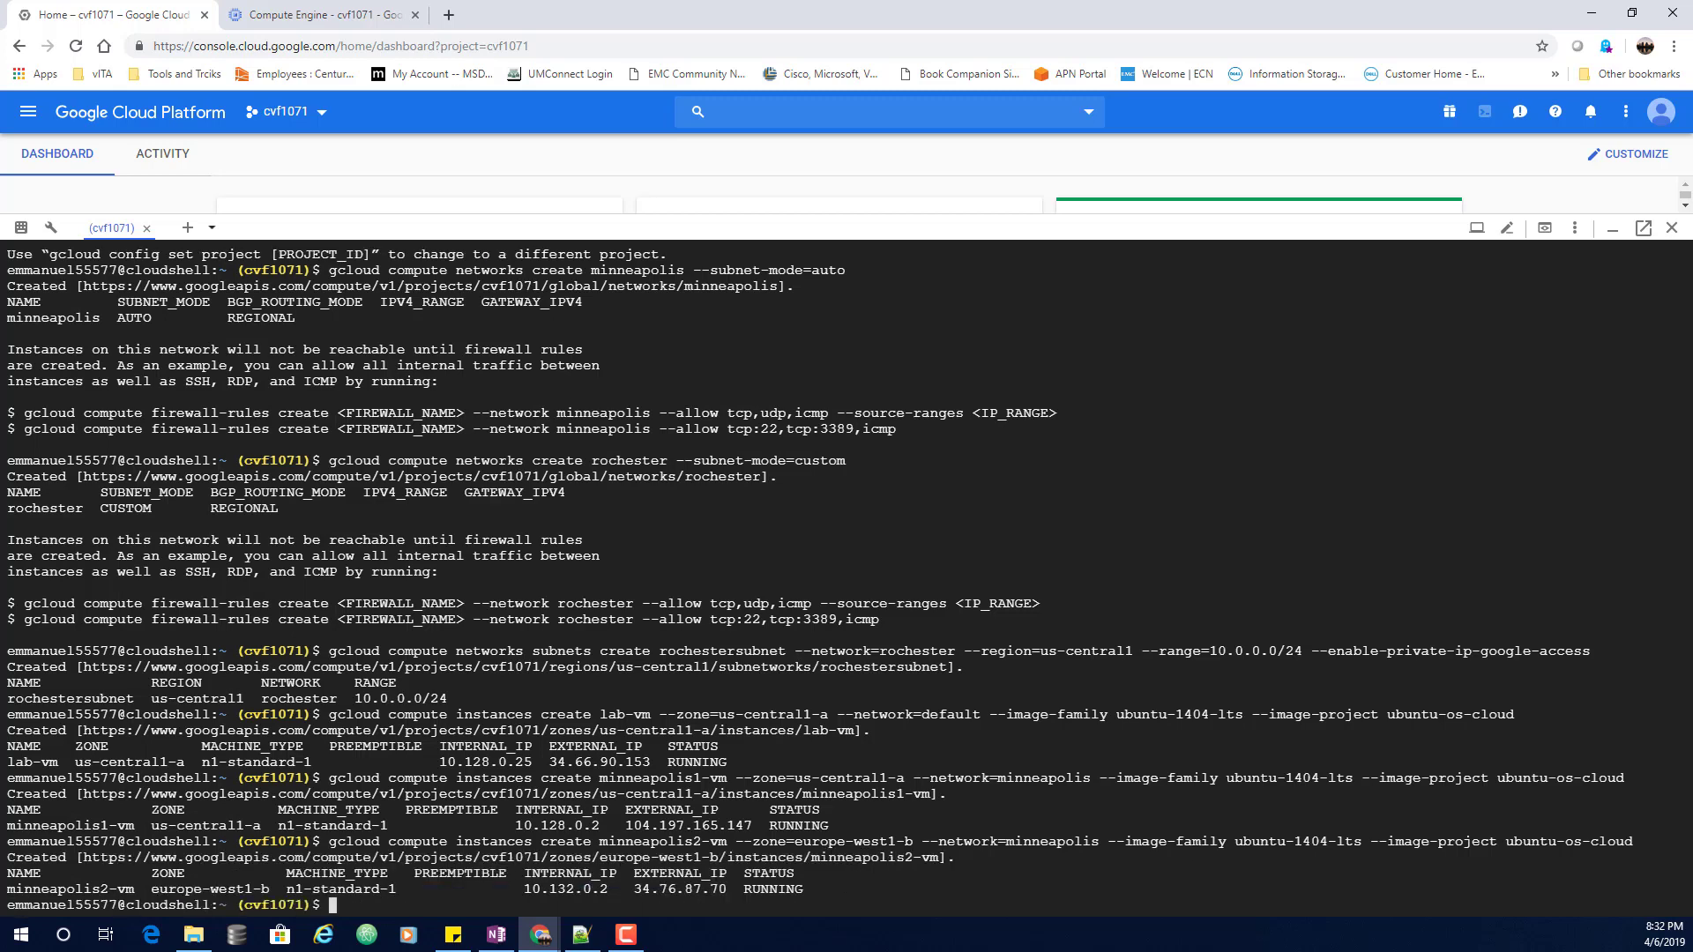
Create the instance rochester-bastion in zone us-central1-c on subnet rochestersubnet with --can-ip-forward, using image family ubuntu-1404-lts from project ubuntu-os-cloud
{"action": "key", "text": "alt+Tab"}
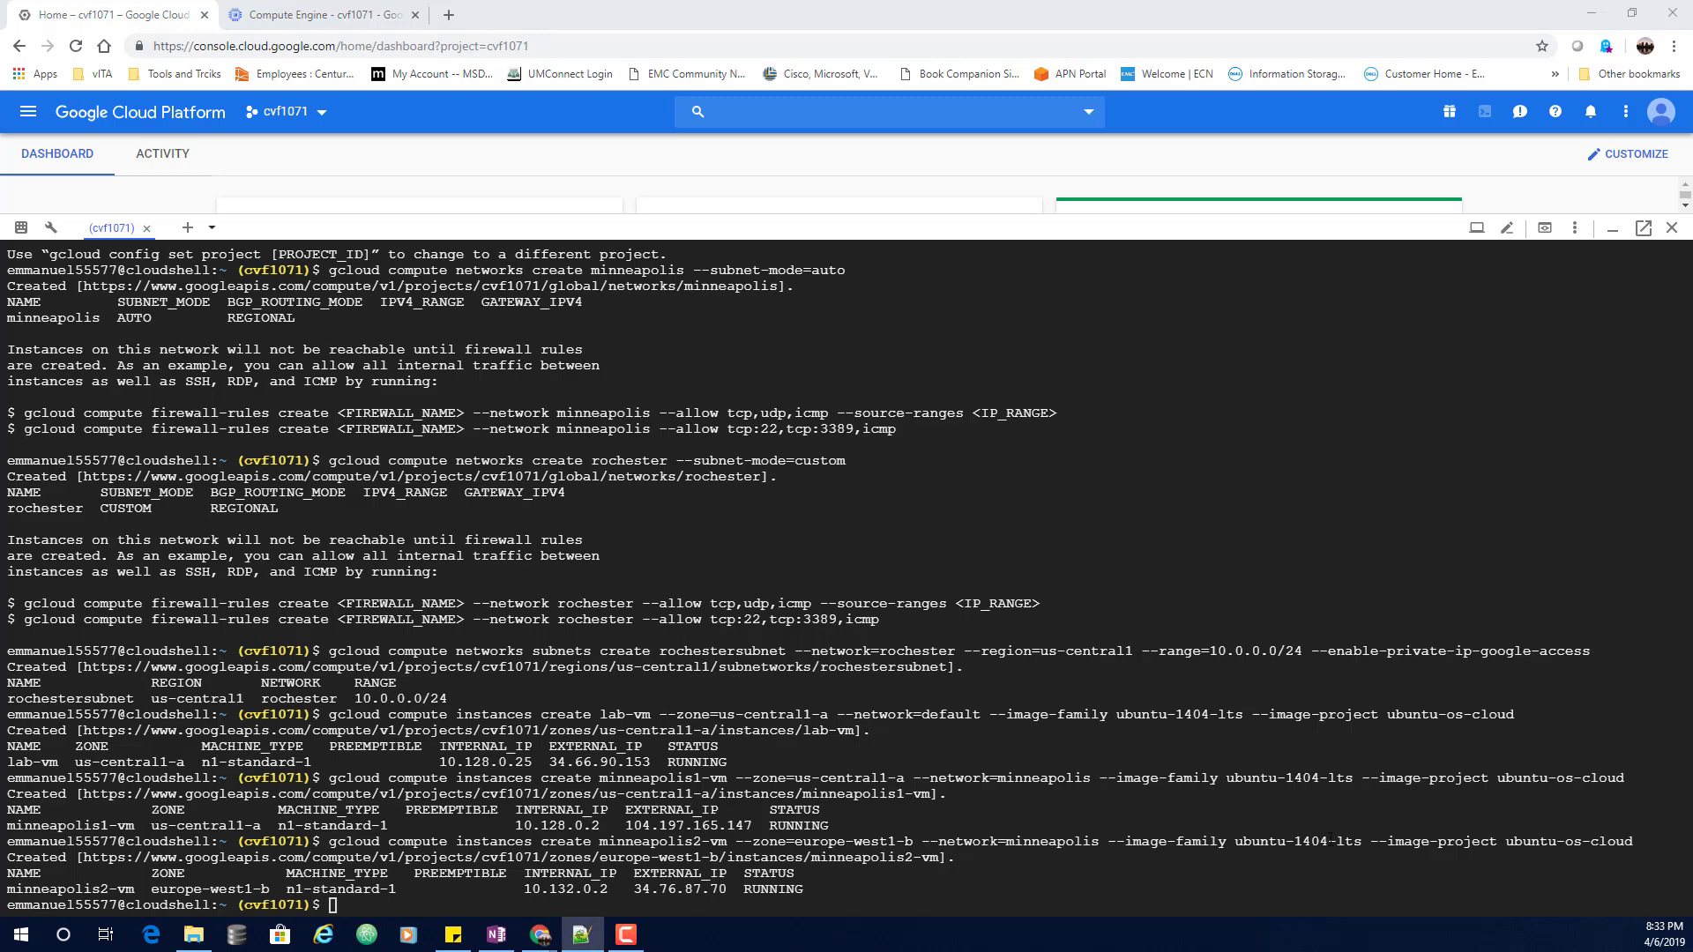
{"action": "key", "text": "alt+Tab"}
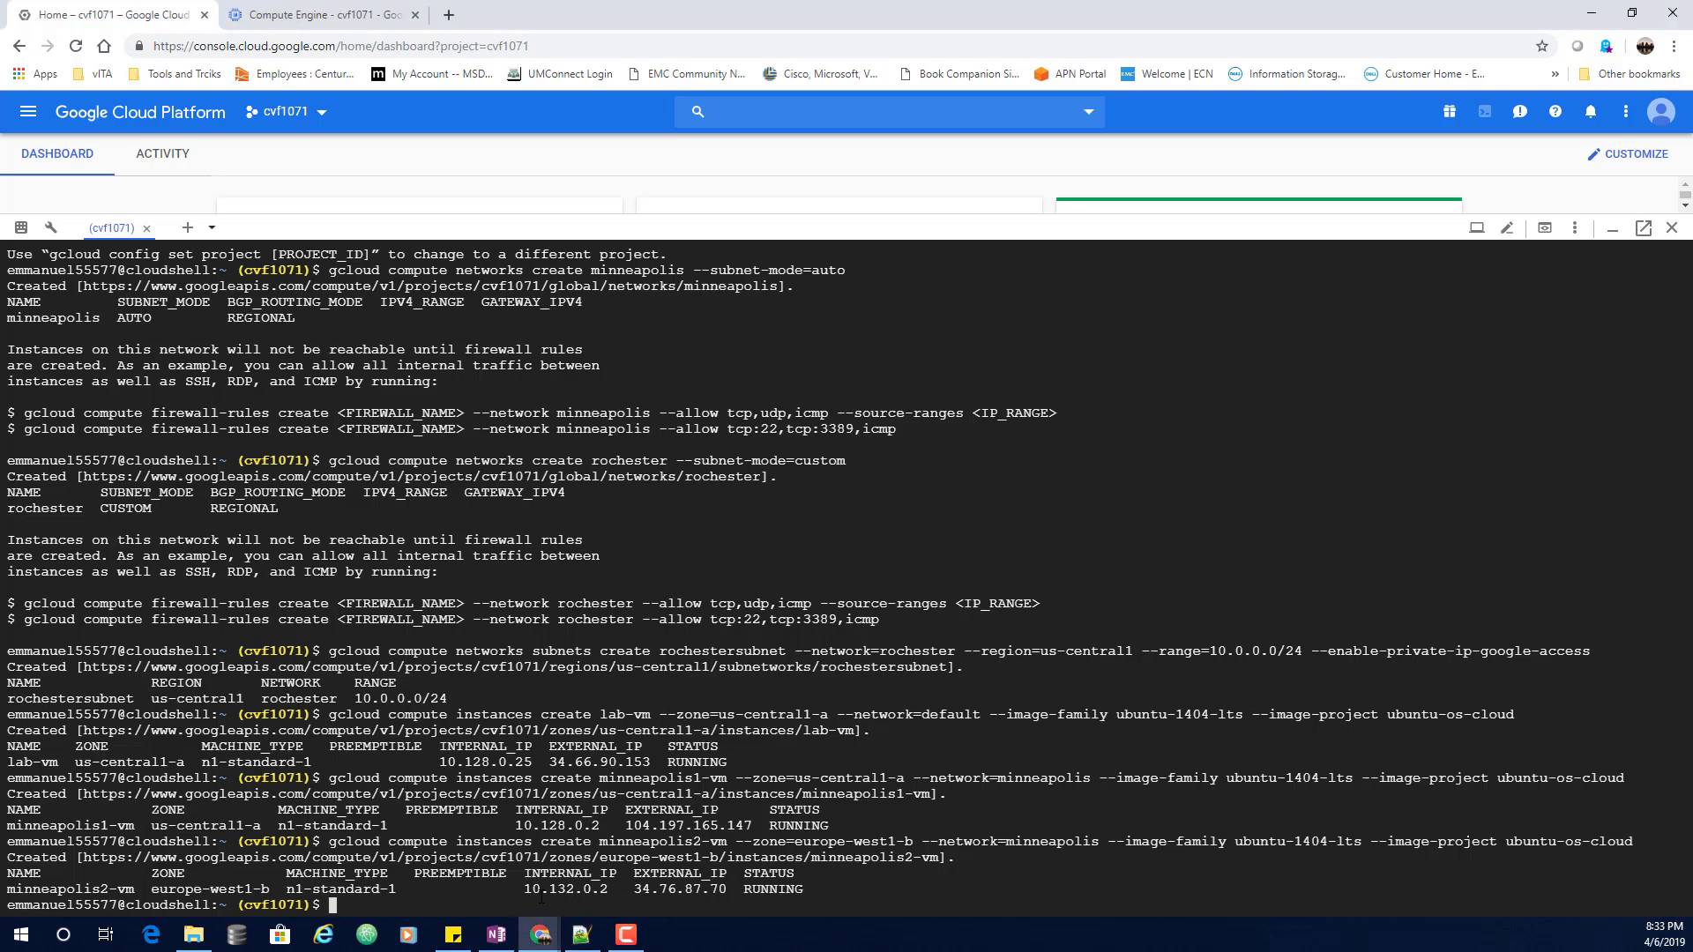
{"action": "type", "text": "gcloud compute instances create rochester-bastion --zone=us-central1-c --subnet=rochestersubnet --can-ip-forward --image-family ubuntu-1404-lts --image-project ubuntu-os-cloud"}
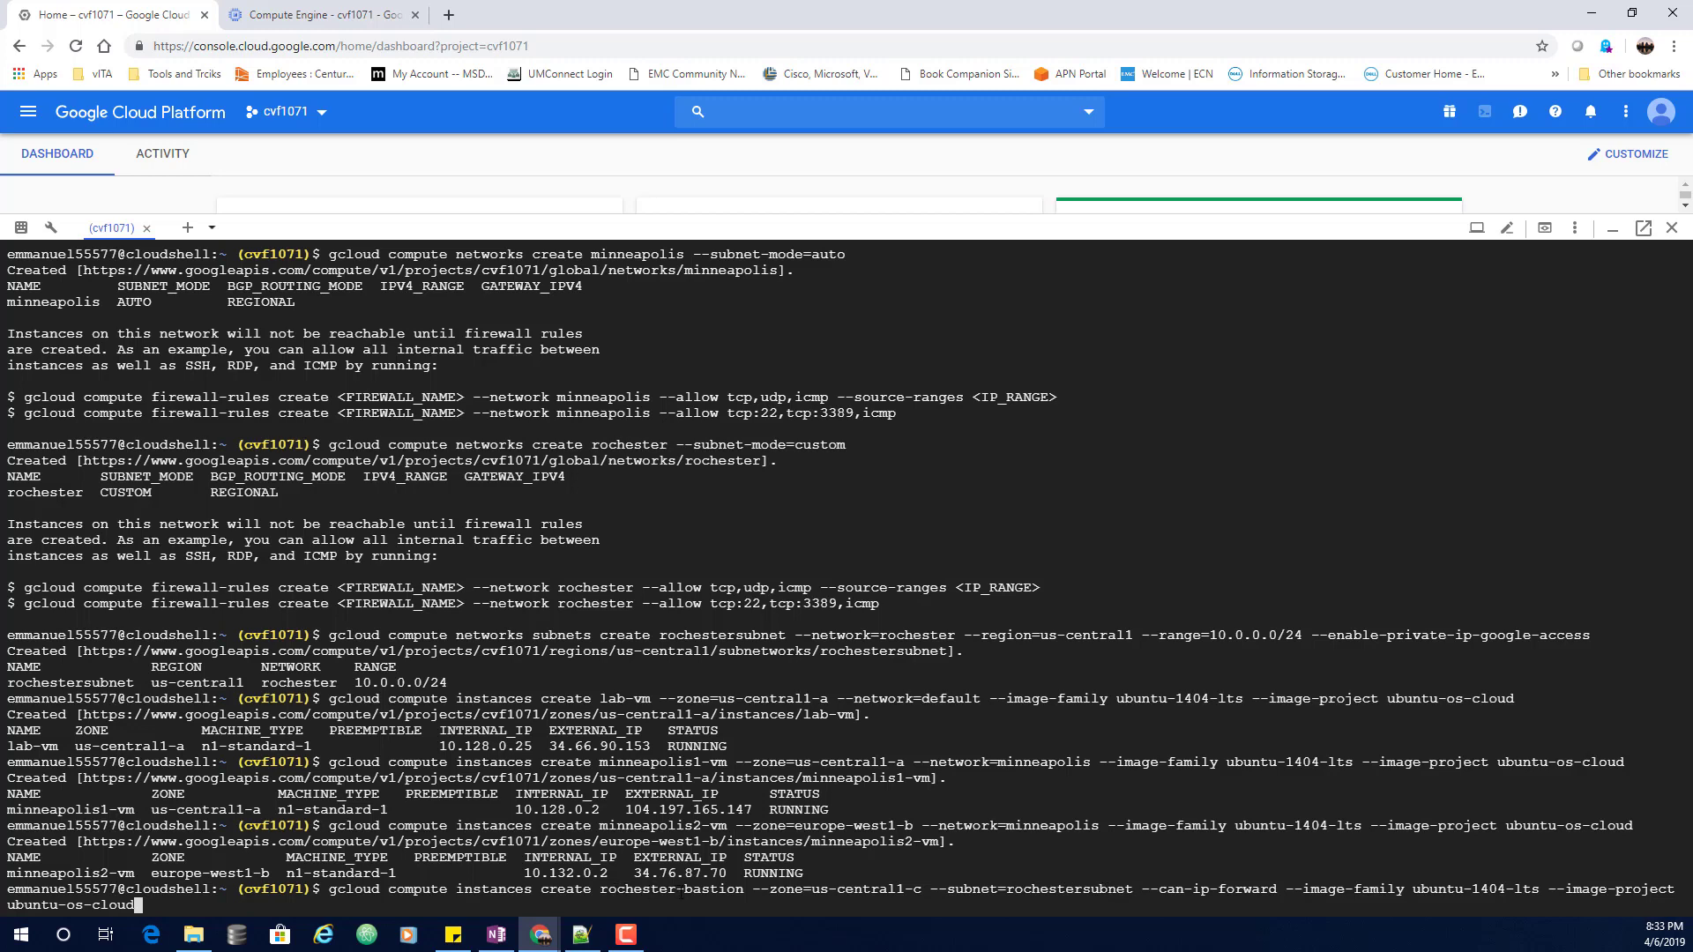
{"action": "key", "text": "Return"}
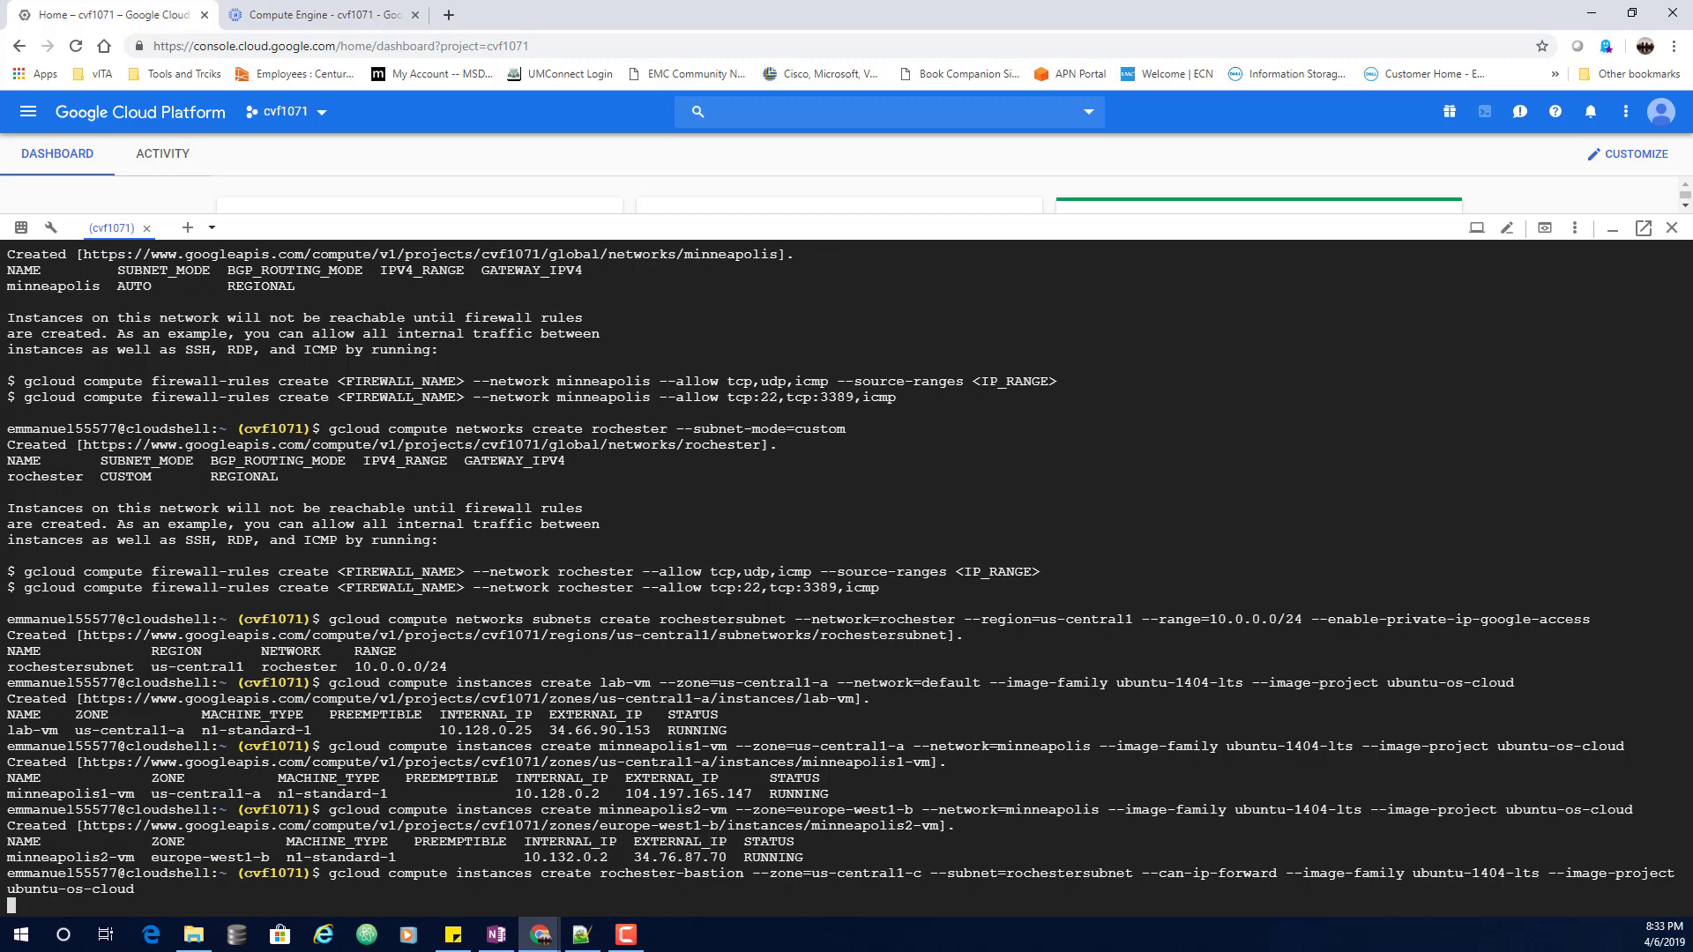
Check the rochester-bastion entry in the VM instances list and return to Cloud Shell
{"action": "key", "text": "alt+Tab"}
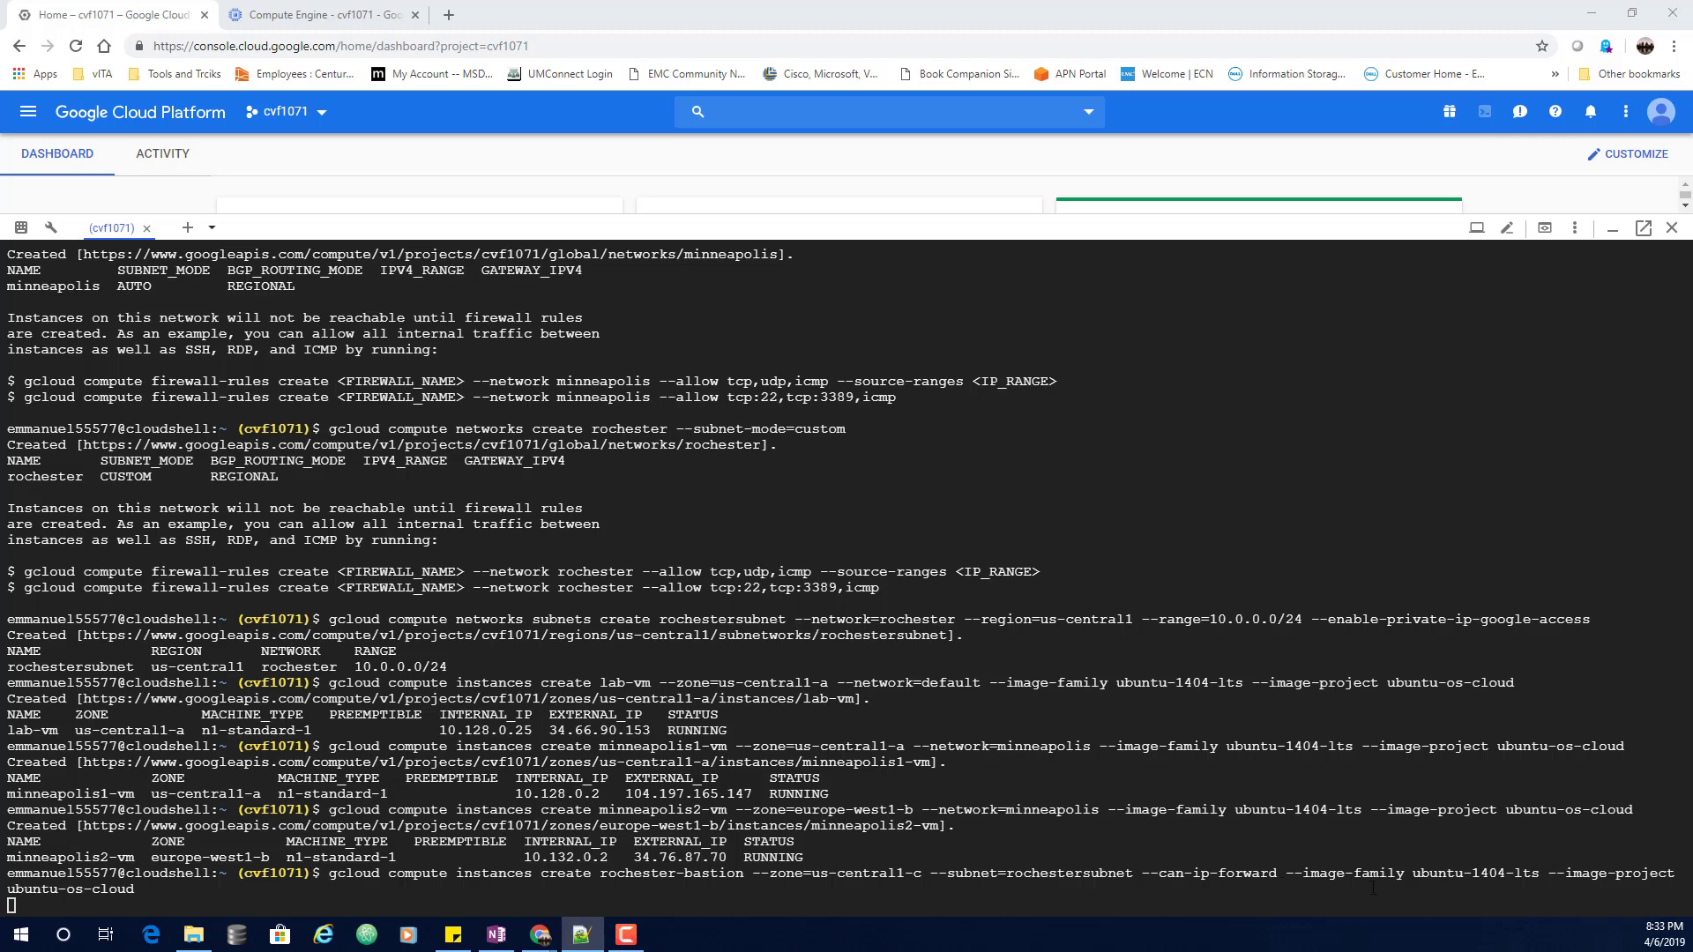
{"action": "left_click", "coordinate": [320, 14]}
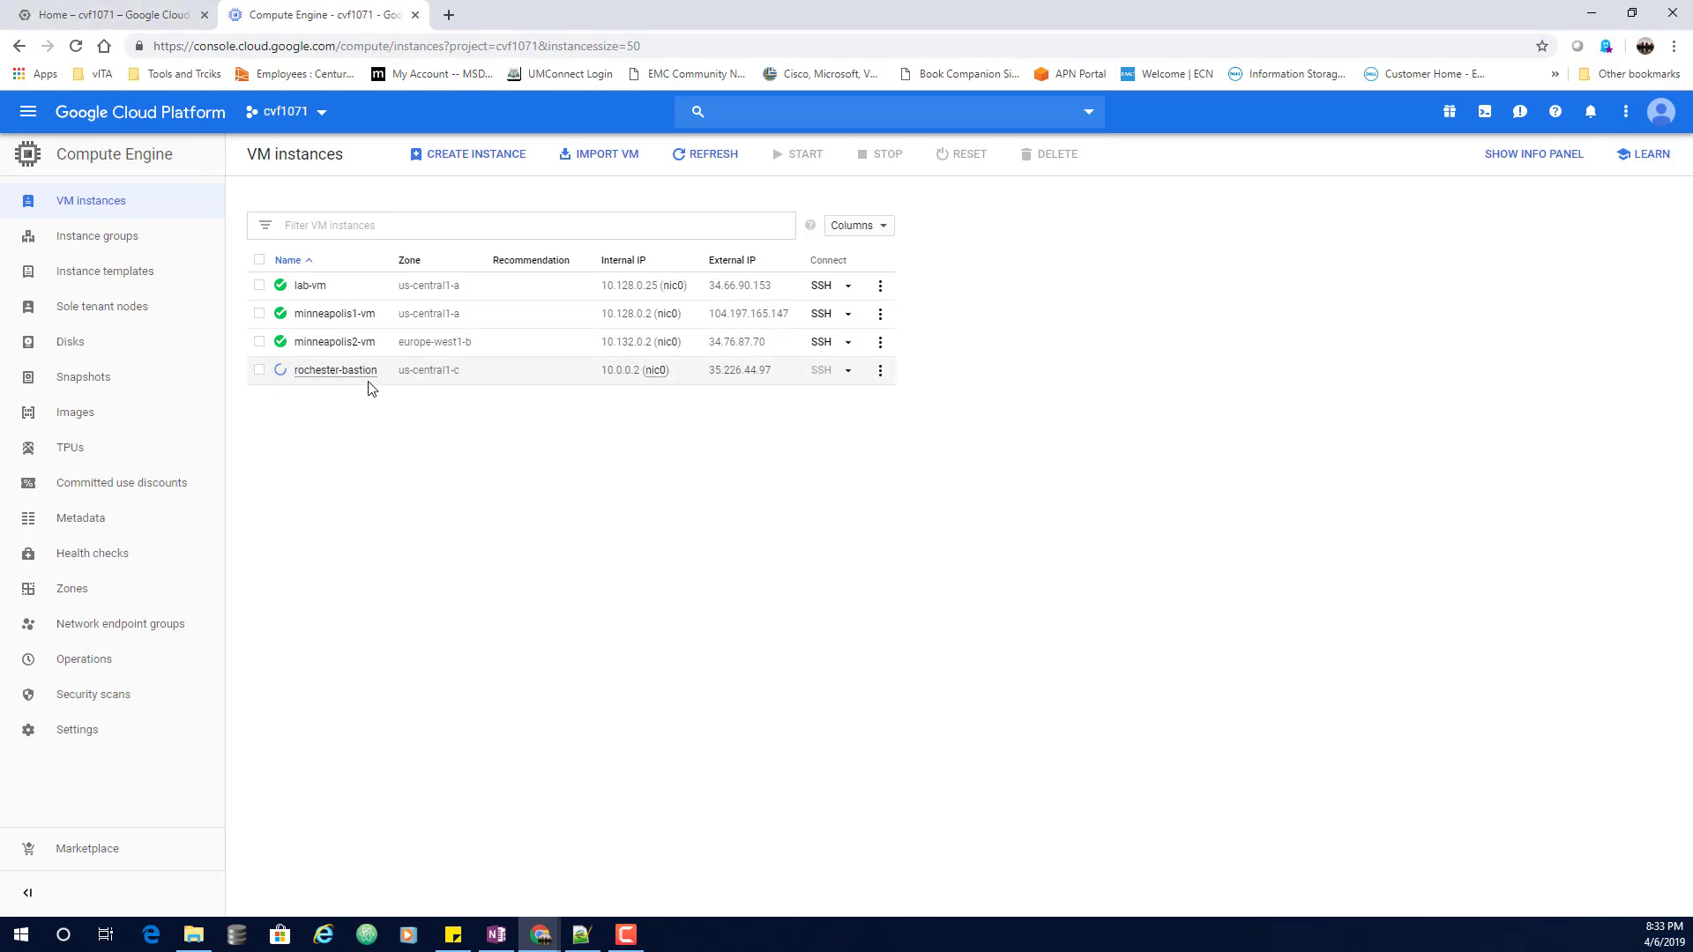
{"action": "left_click", "coordinate": [130, 17]}
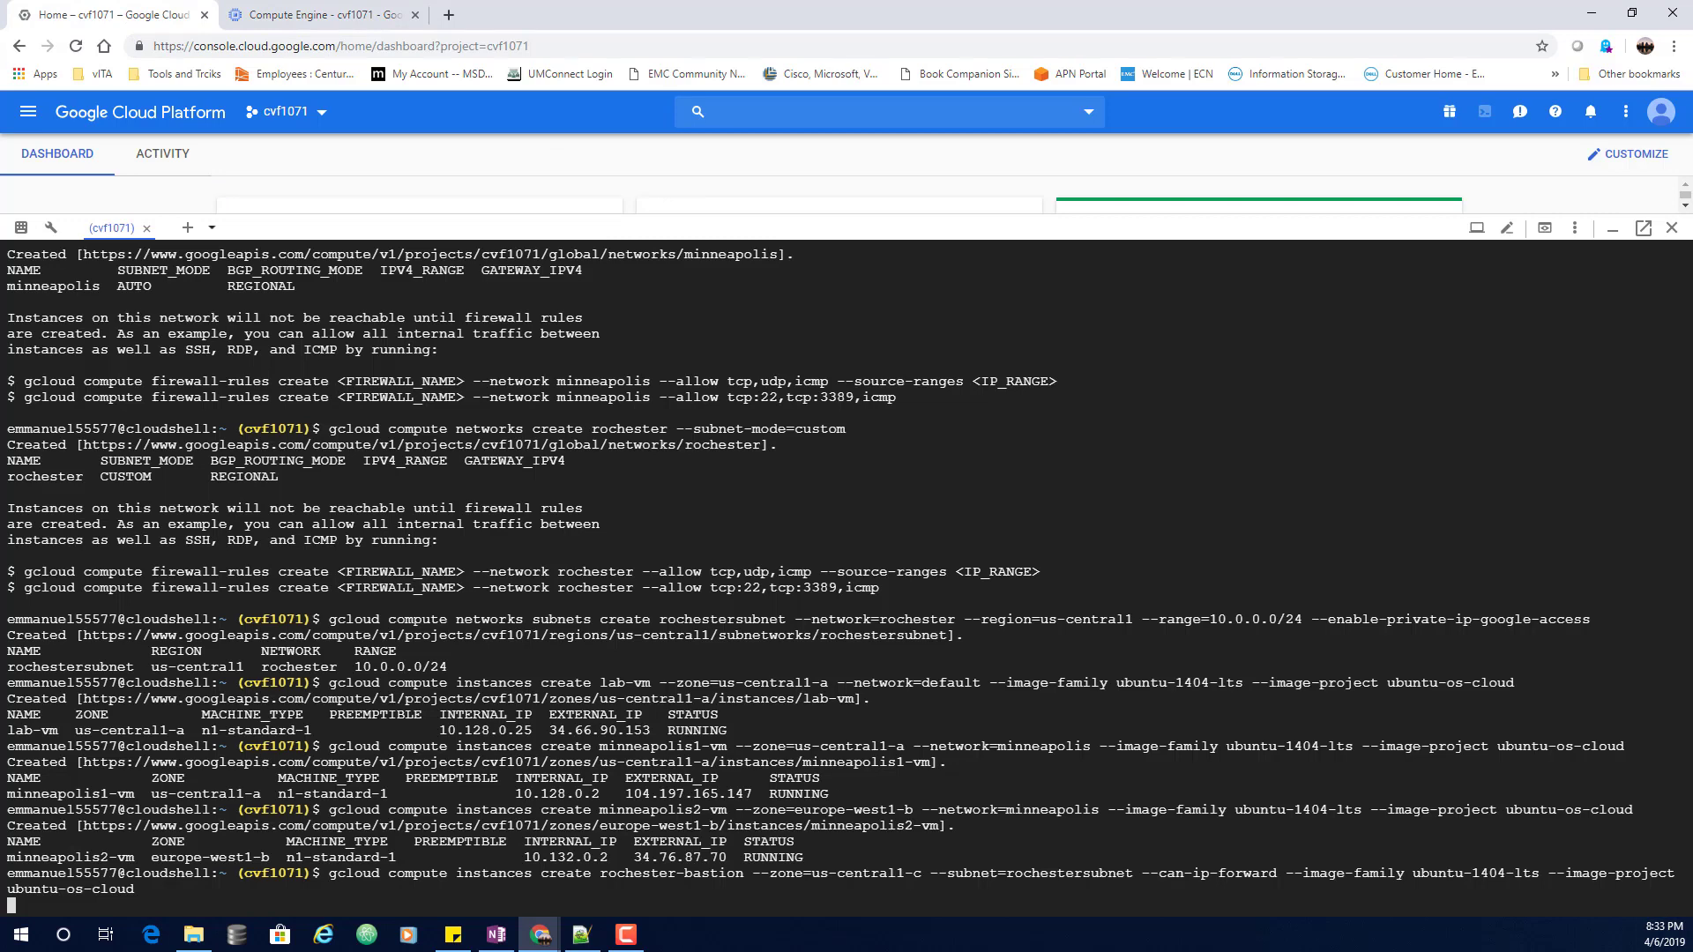
{"action": "key", "text": "F10"}
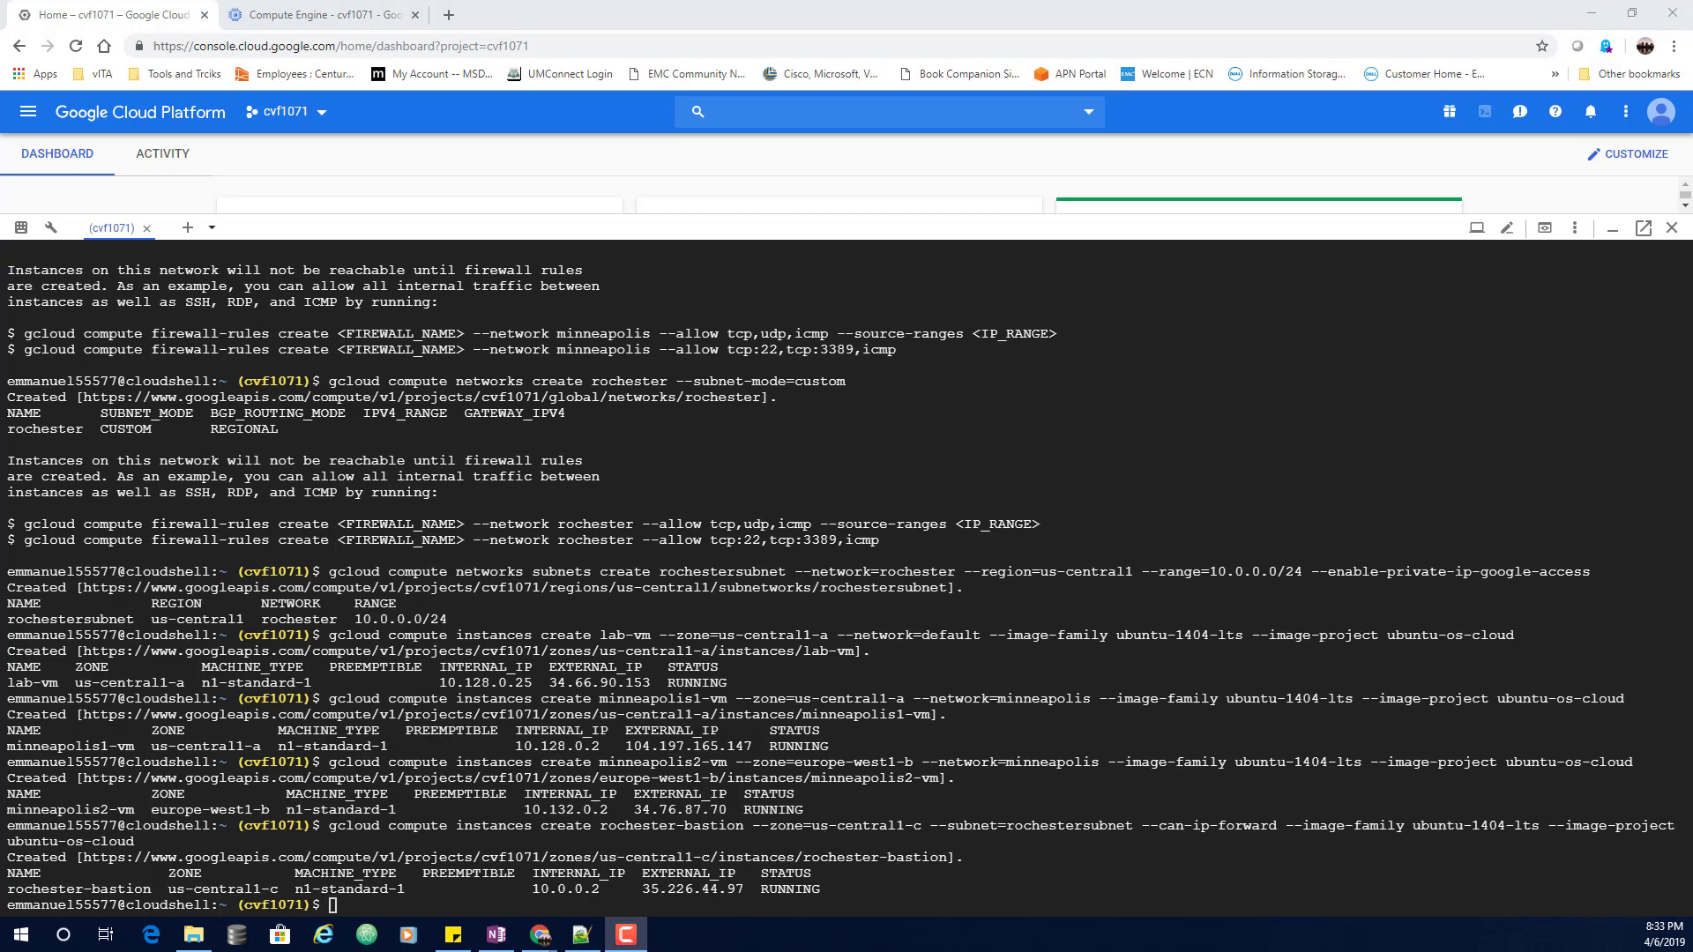
Create the instance rochester-vm in zone us-central1-f on subnet rochestersubnet, using image family ubuntu-1404-lts from project ubuntu-os-cloud
{"action": "left_click", "coordinate": [382, 908]}
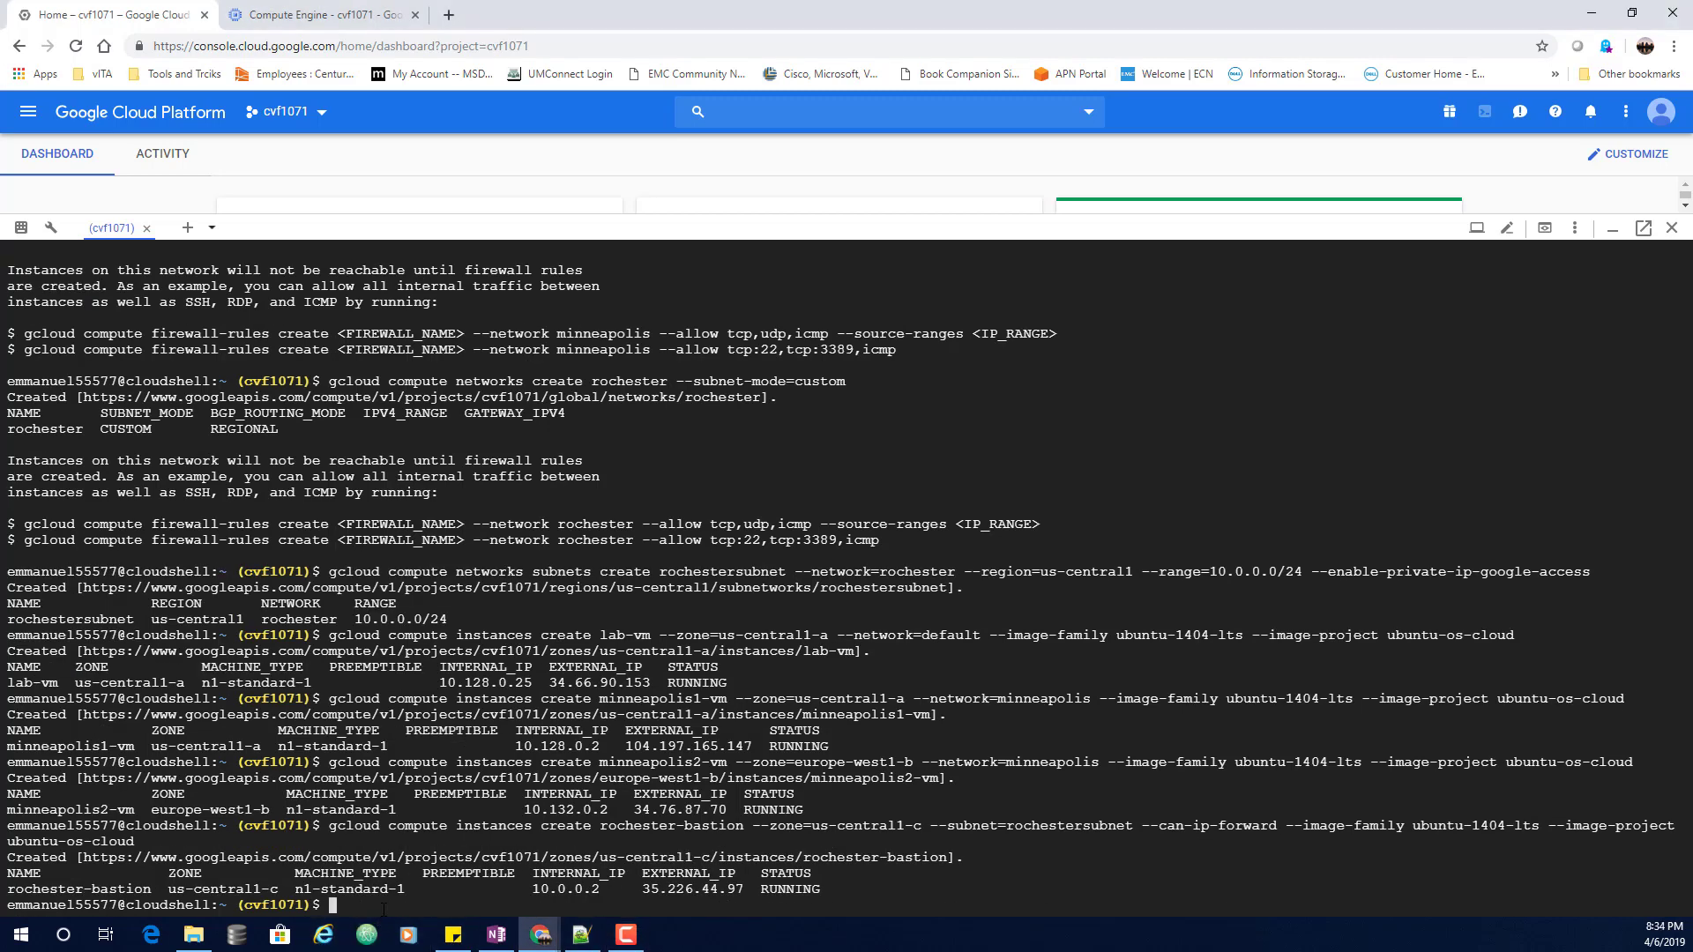
{"action": "type", "text": "gcloud compute instances create rochester-vm --zone=us-central1-f --subnet=rochestersubnet --image-family ubuntu-1404-lts --image-project ubuntu-os-cloud"}
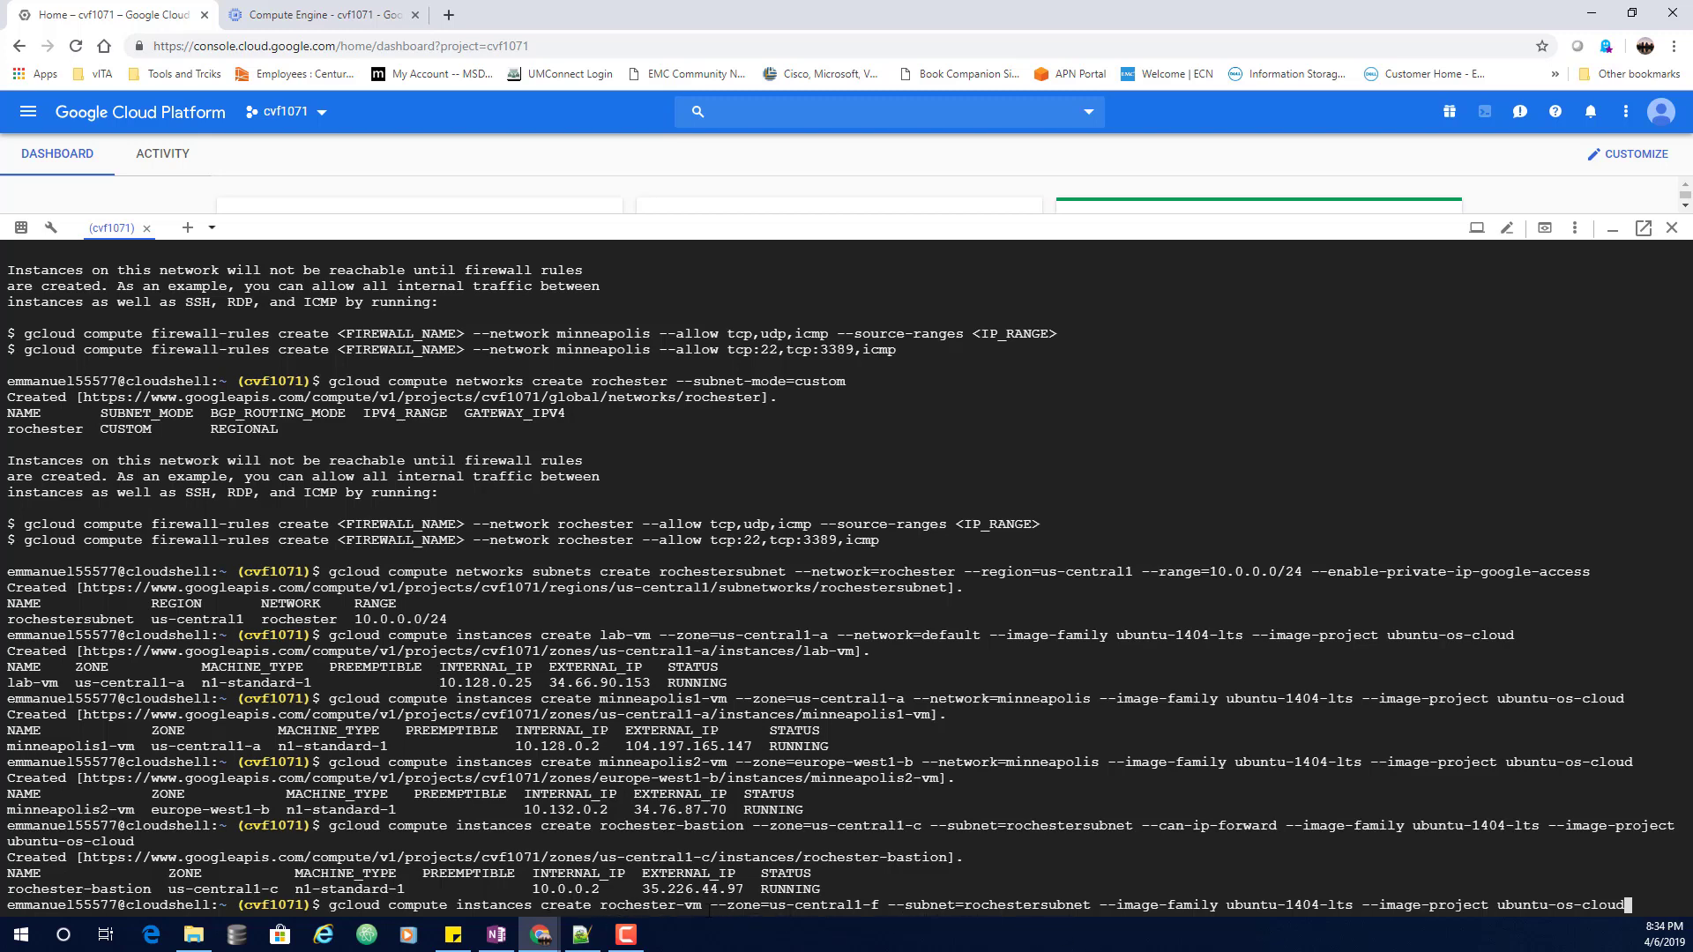
{"action": "key", "text": "Return"}
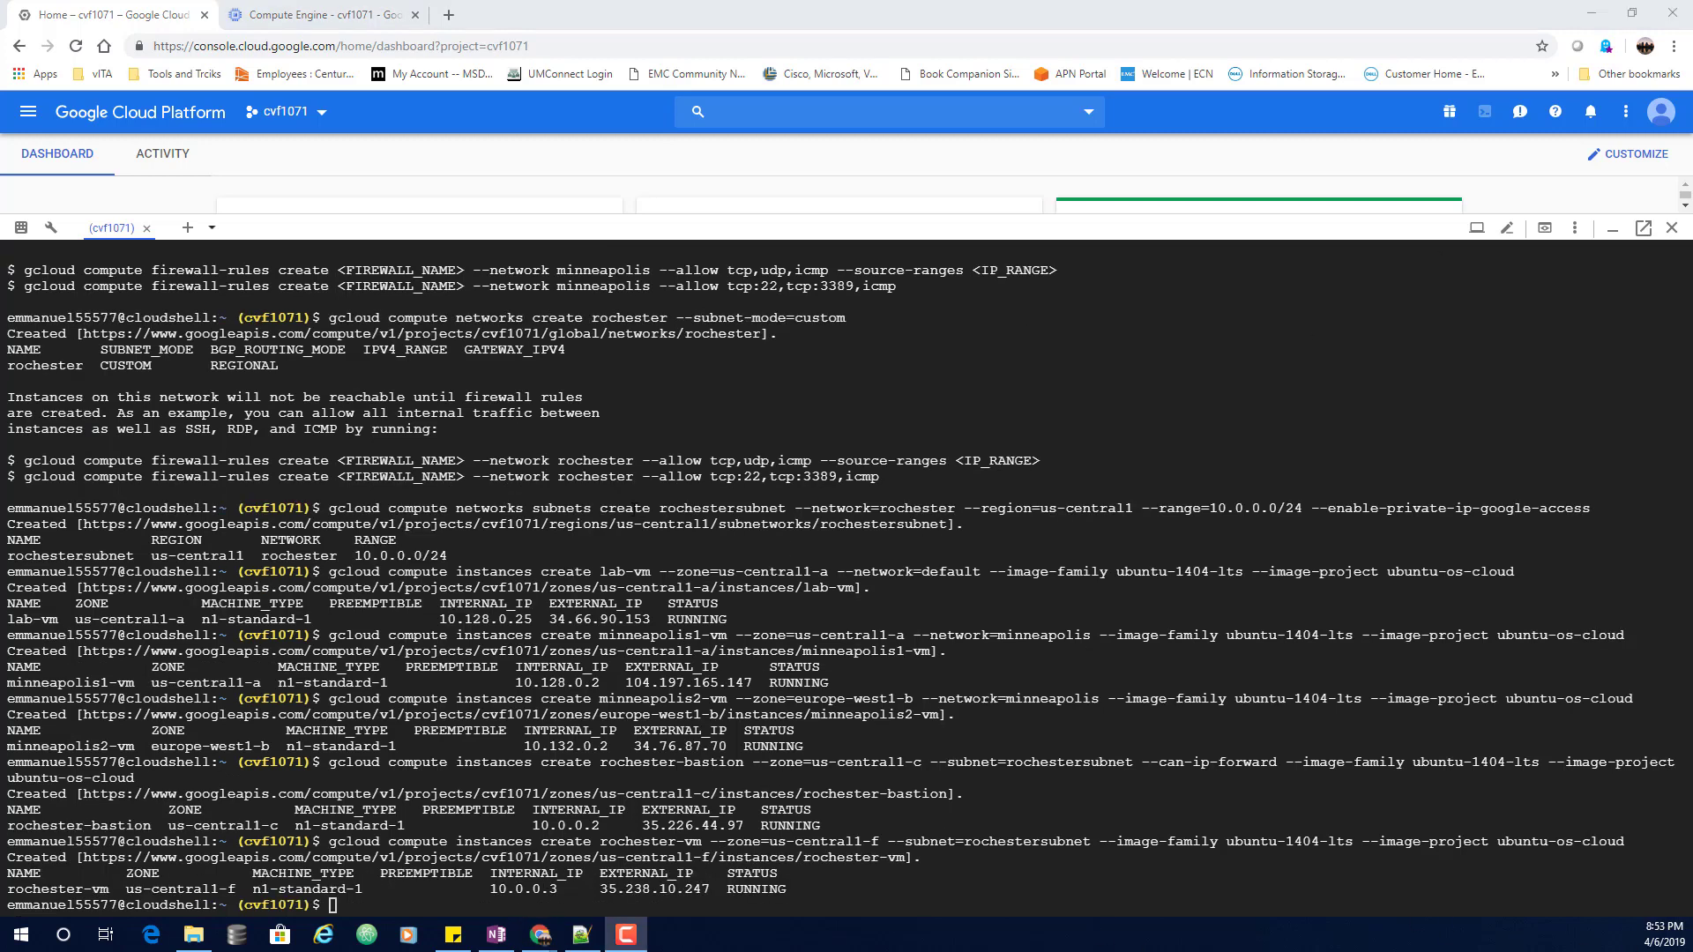
Open an SSH session to lab-vm from the VM instances list and move its window over the console page
{"action": "left_click", "coordinate": [319, 15]}
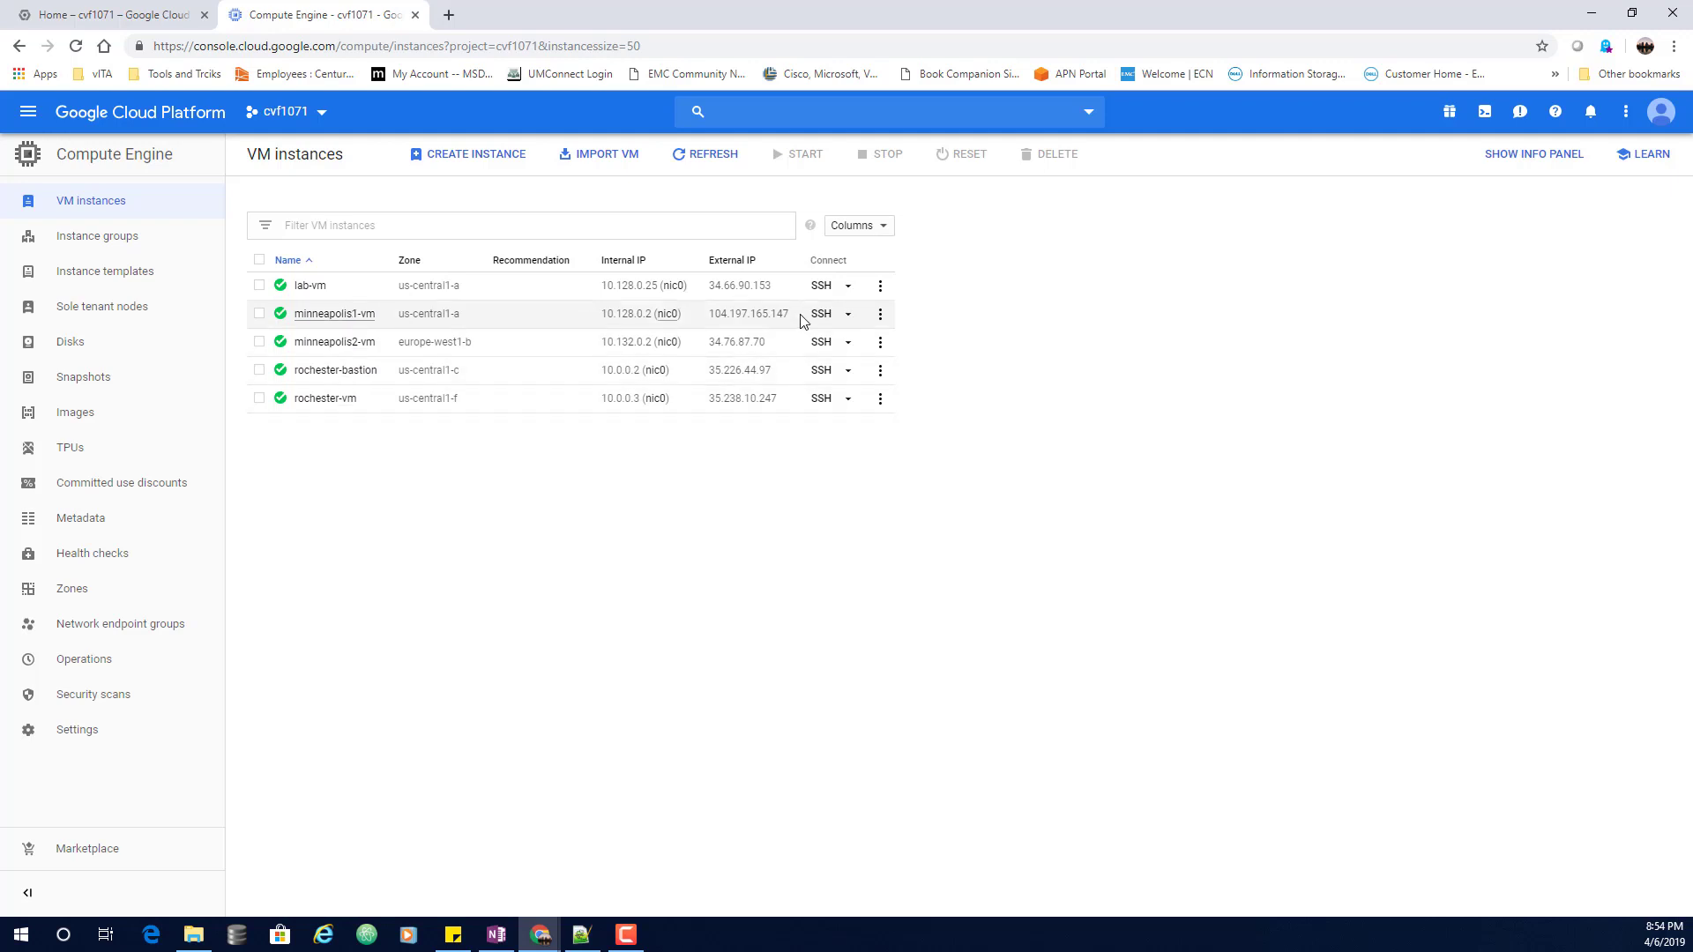
{"action": "left_click", "coordinate": [822, 286]}
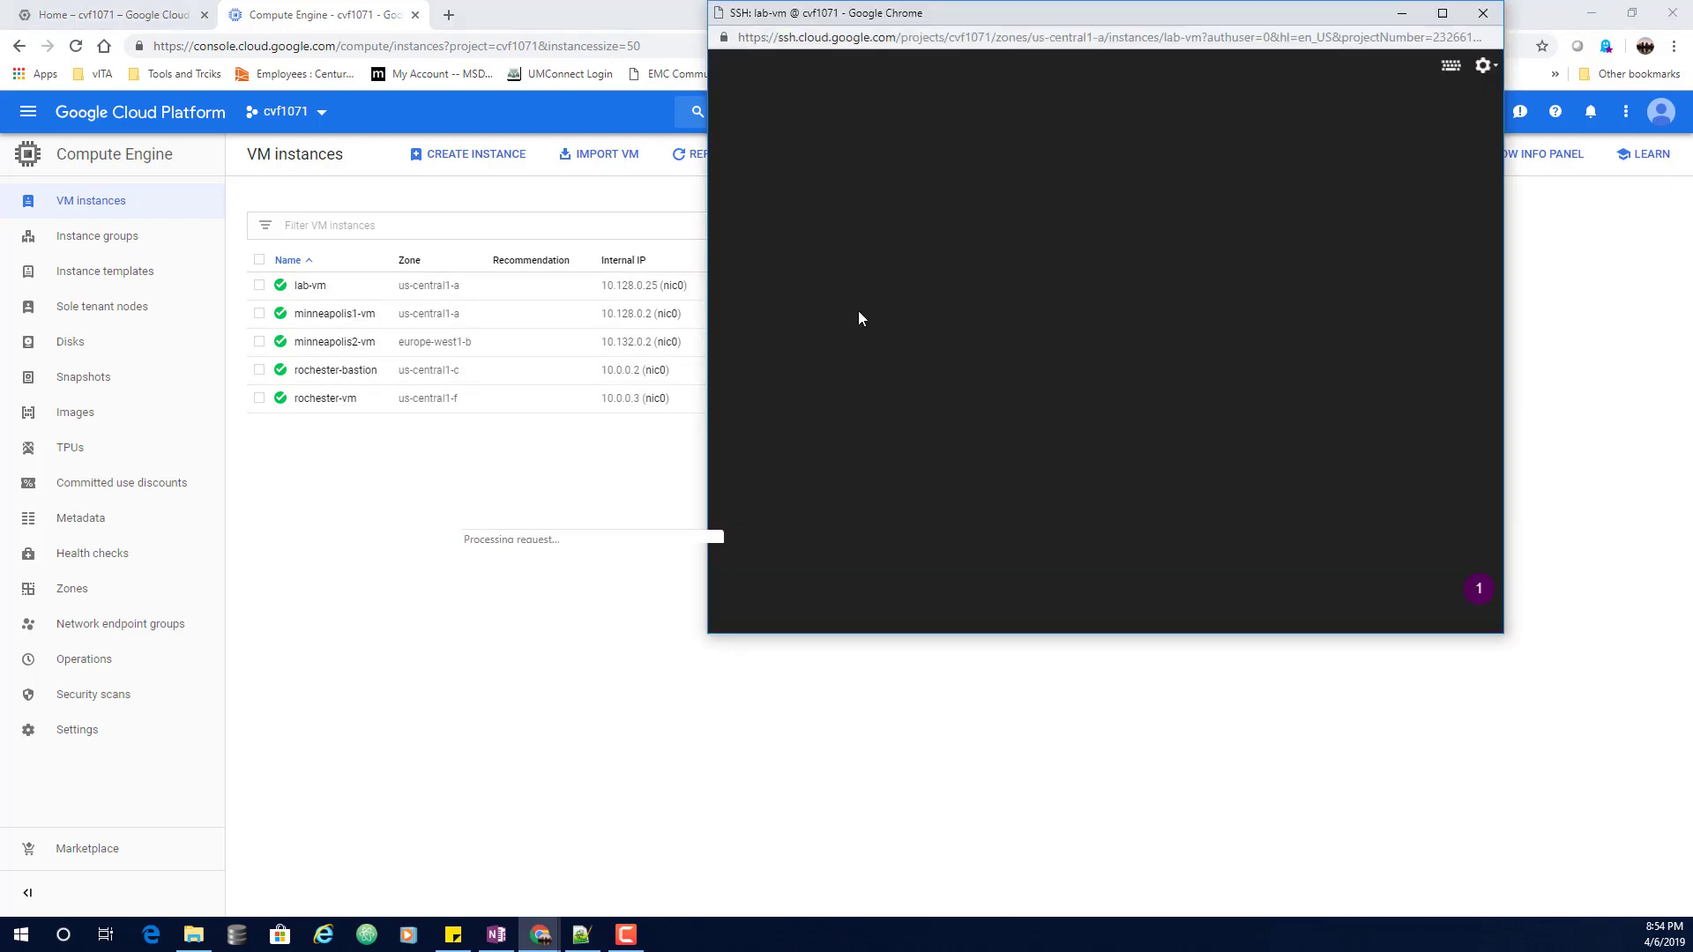
{"action": "left_click_drag", "start_coordinate": [946, 25], "coordinate": [631, 74]}
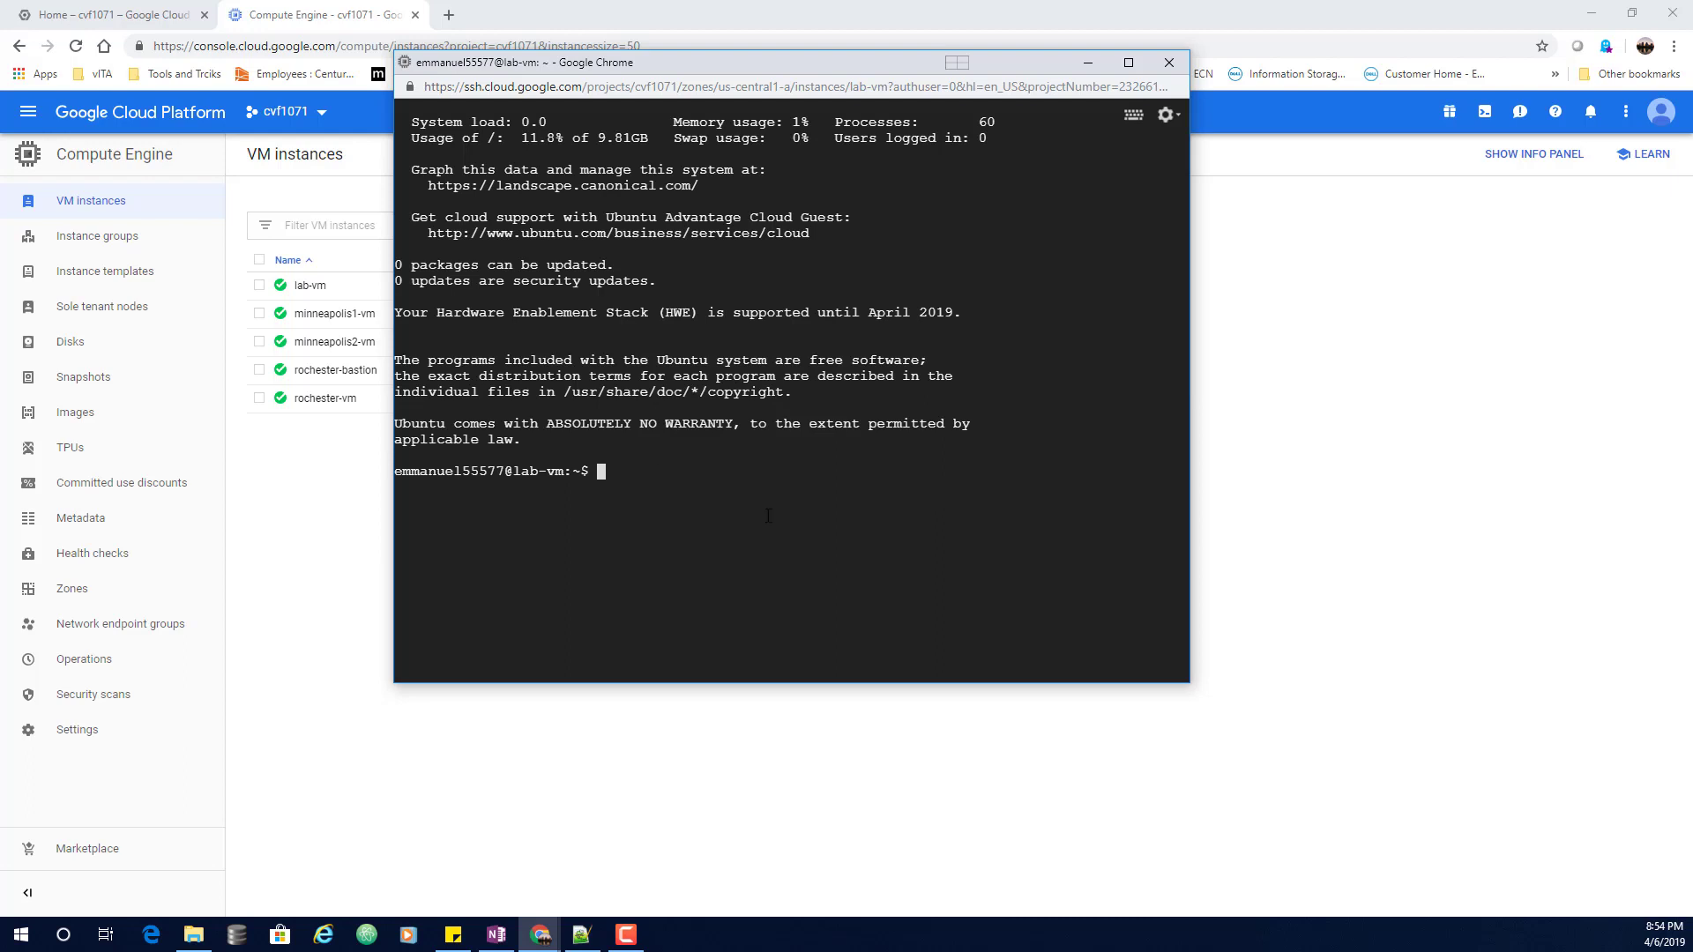
Open the VPC network firewall rules page and examine the rules listed for the default network
{"action": "left_click", "coordinate": [27, 121]}
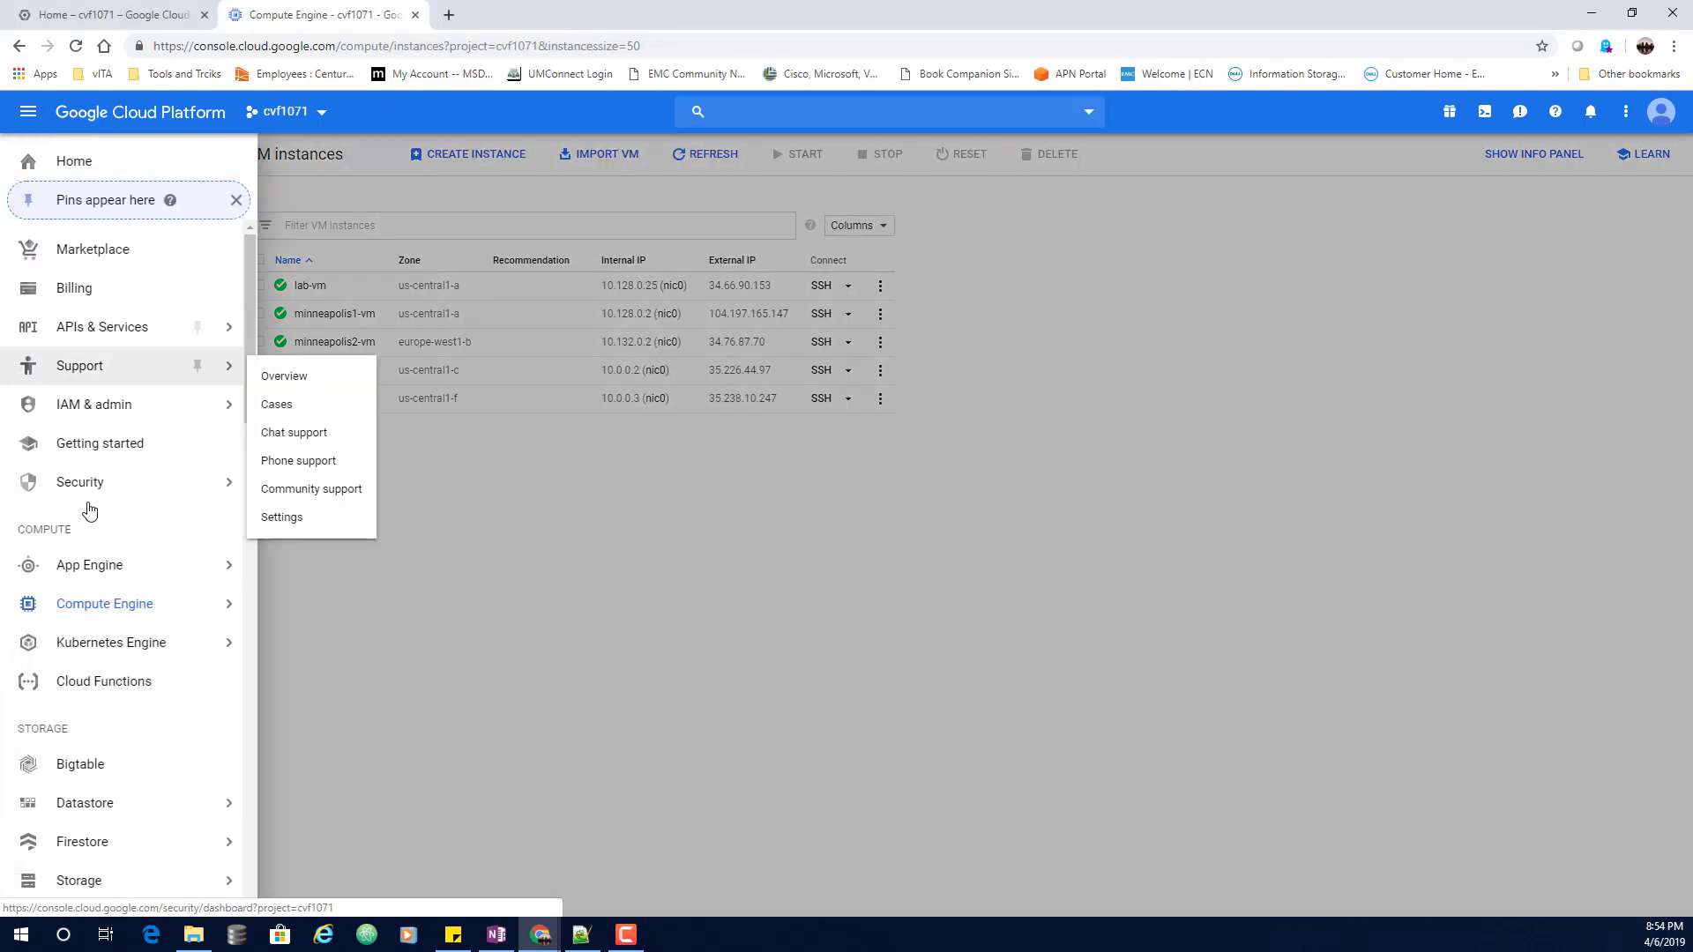
{"action": "scroll", "coordinate": [129, 732], "scroll_direction": "down", "scroll_amount": 6}
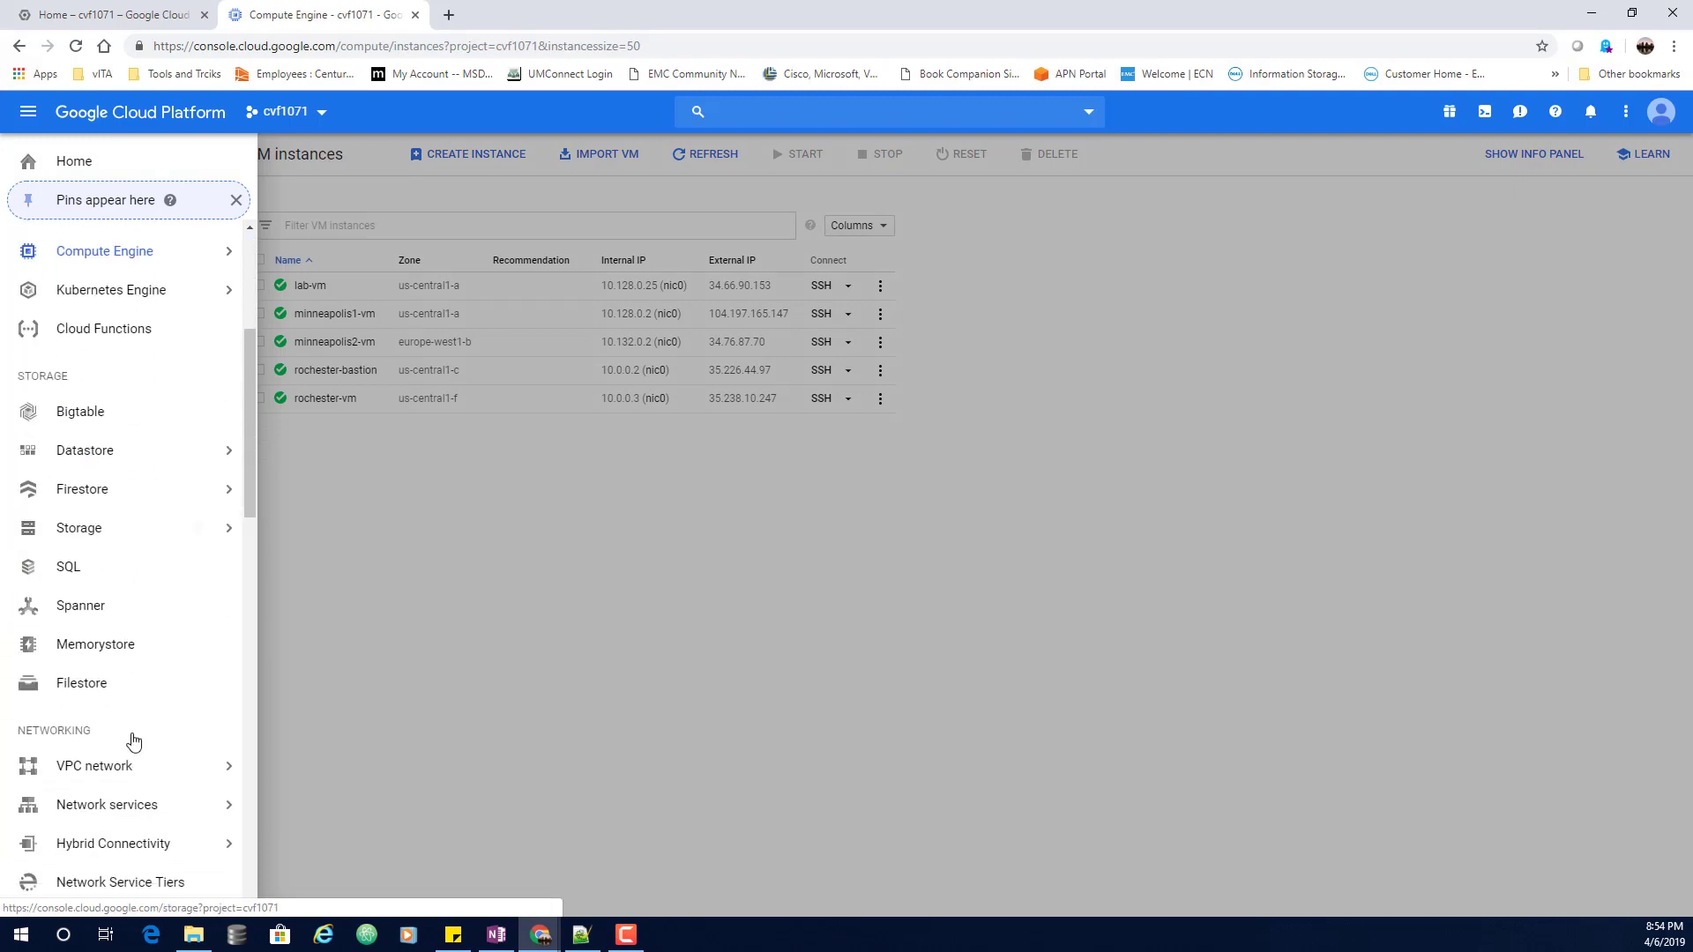
{"action": "mouse_move", "coordinate": [146, 591]}
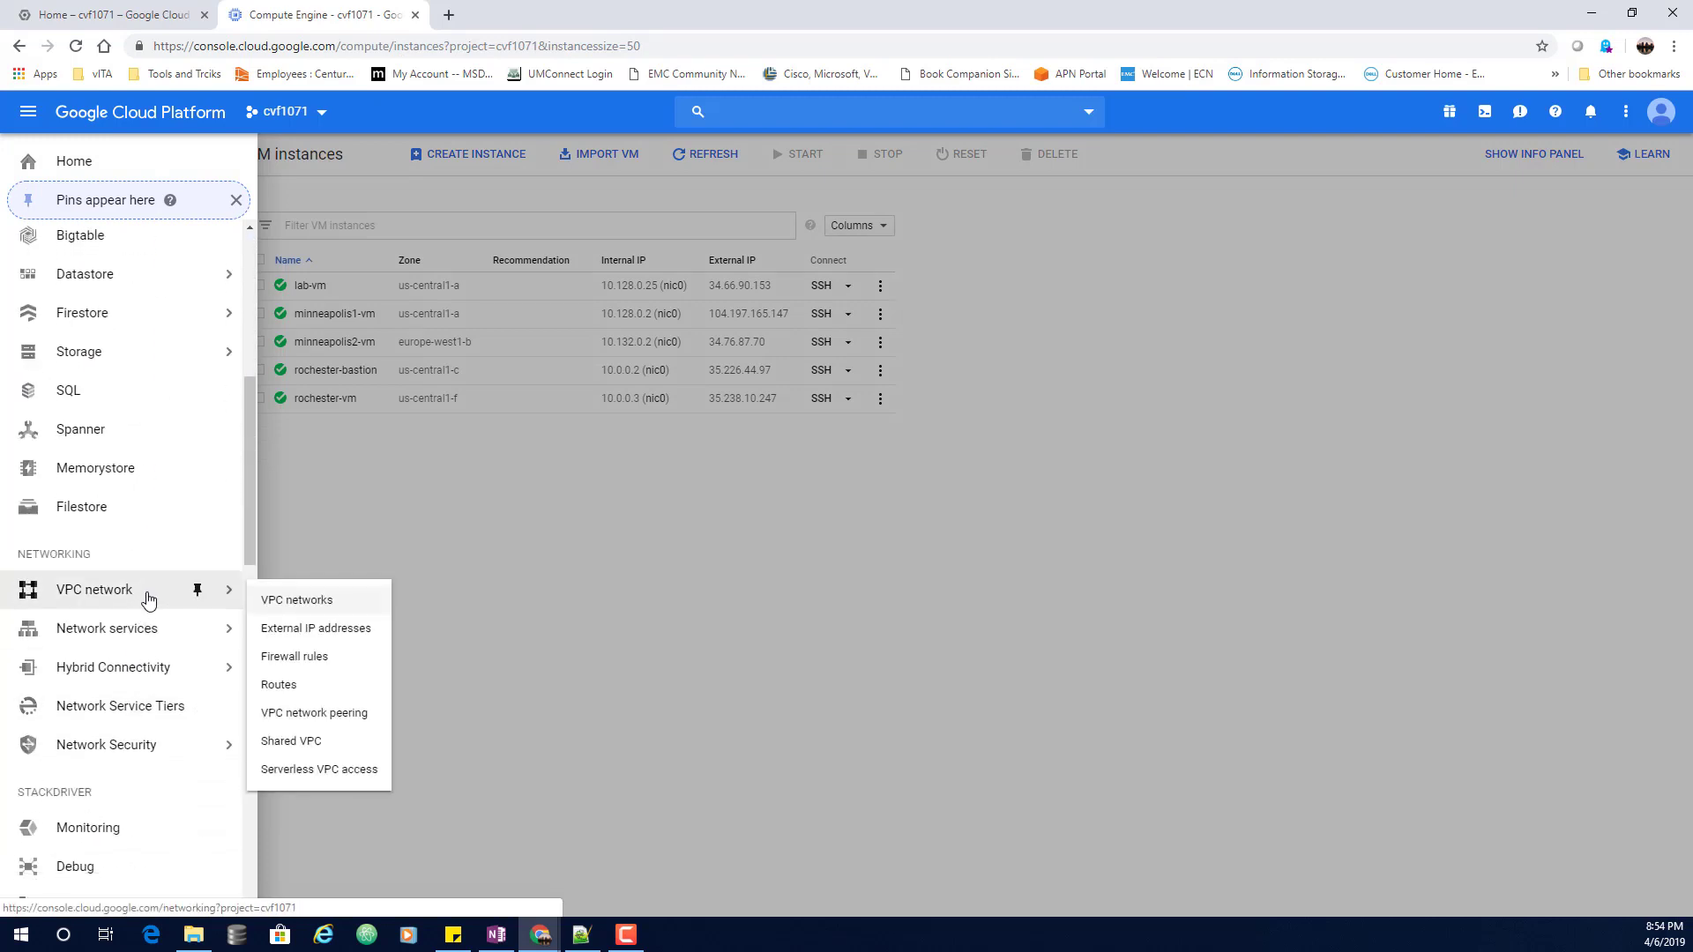
{"action": "left_click", "coordinate": [300, 657]}
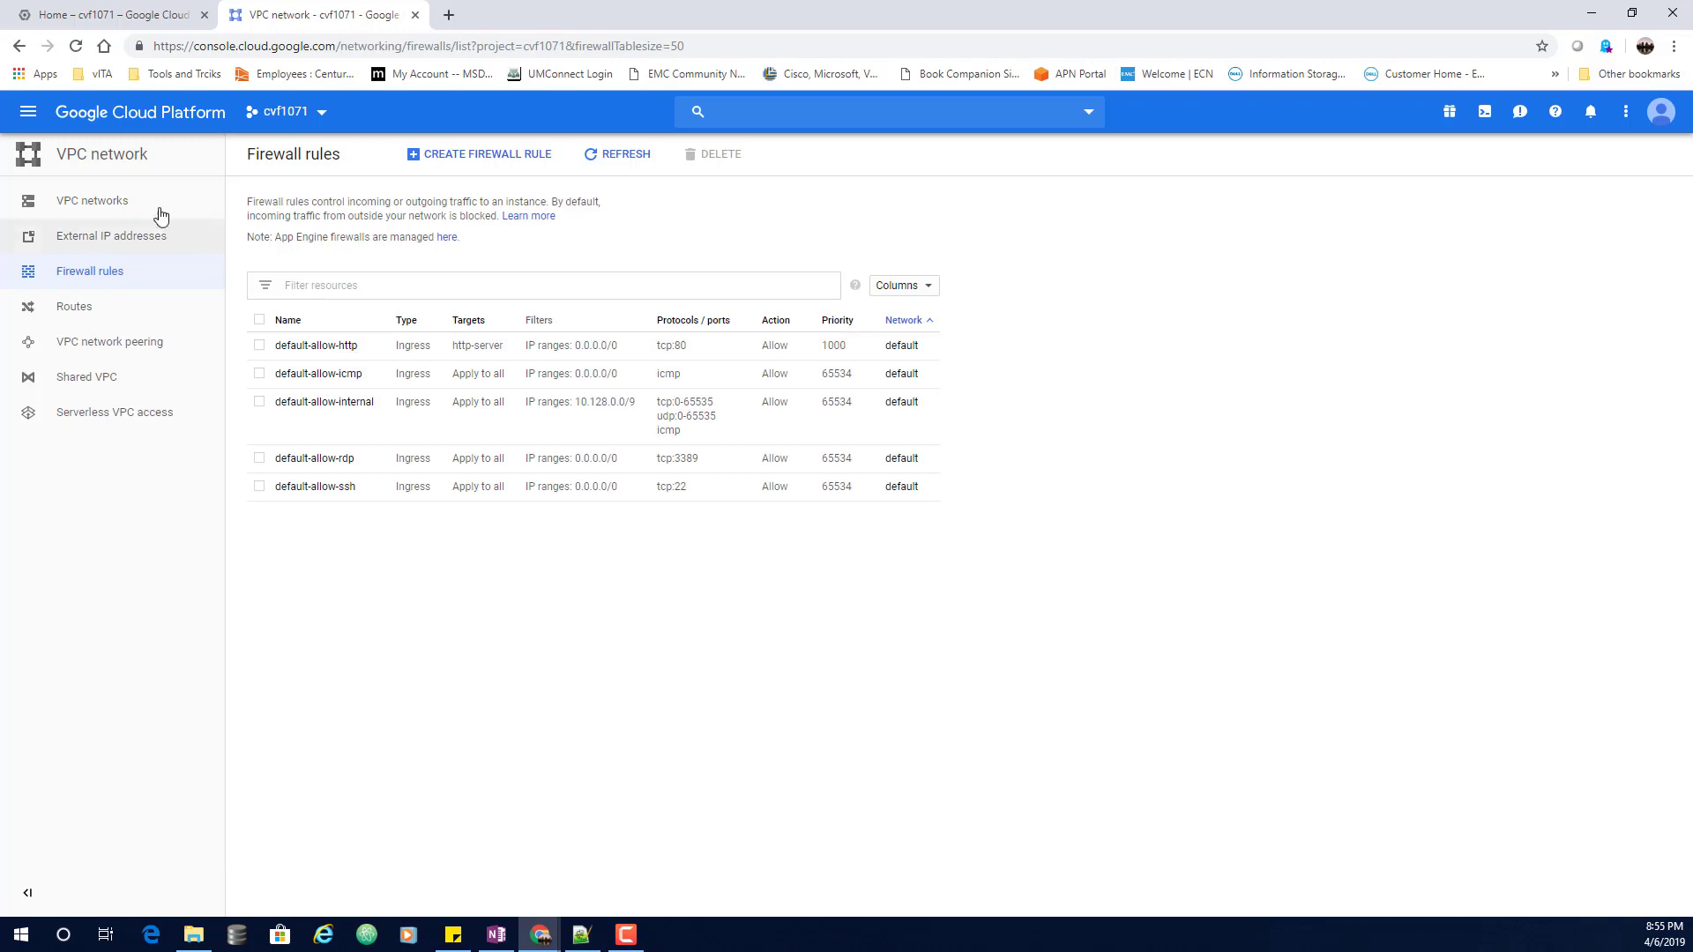
Return to the Compute Engine VM instances list
{"action": "left_click", "coordinate": [27, 112]}
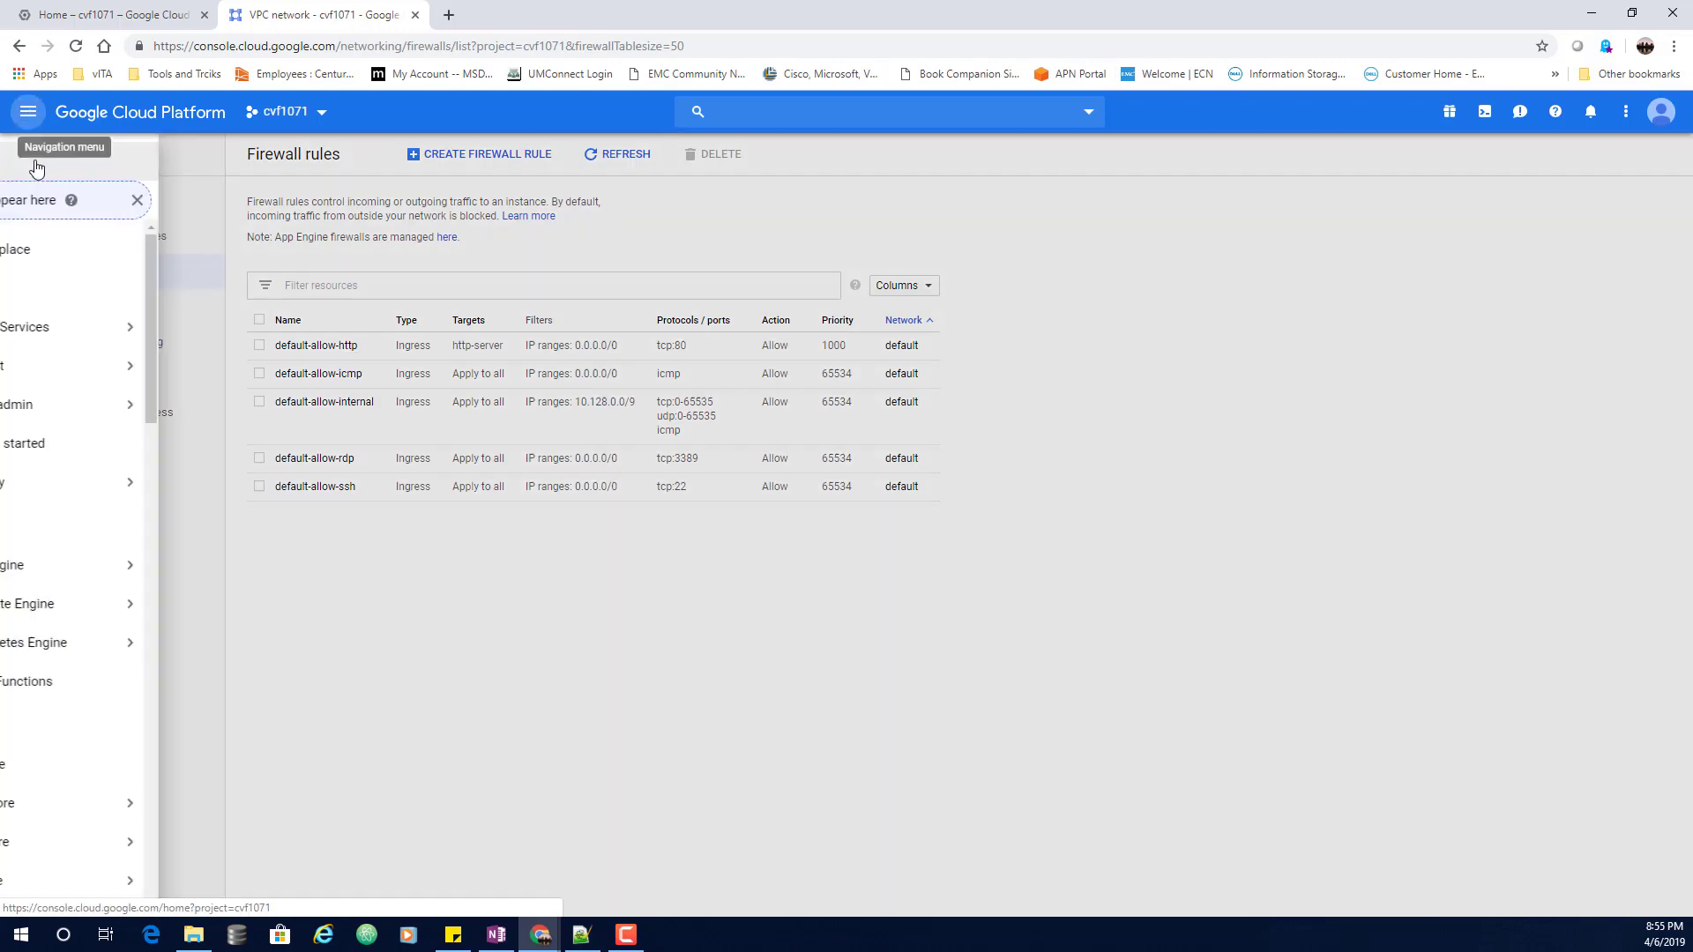
{"action": "scroll", "coordinate": [119, 666], "scroll_direction": "down", "scroll_amount": 4}
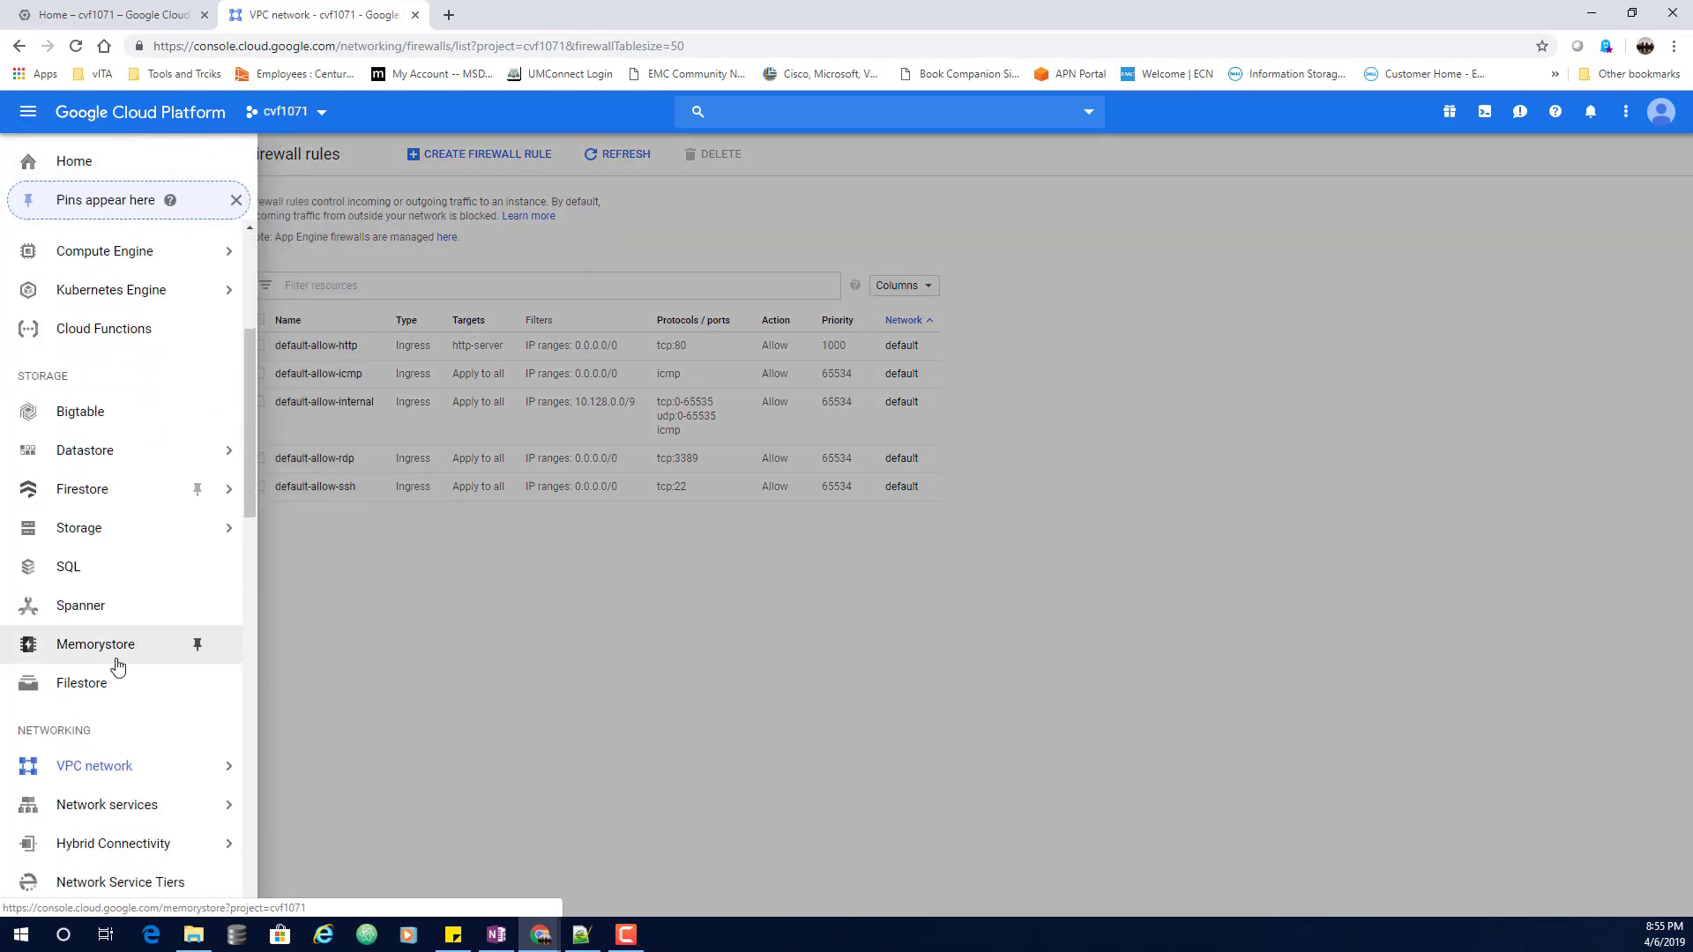
{"action": "scroll", "coordinate": [117, 666], "scroll_direction": "up", "scroll_amount": 4}
{"action": "mouse_move", "coordinate": [212, 515]}
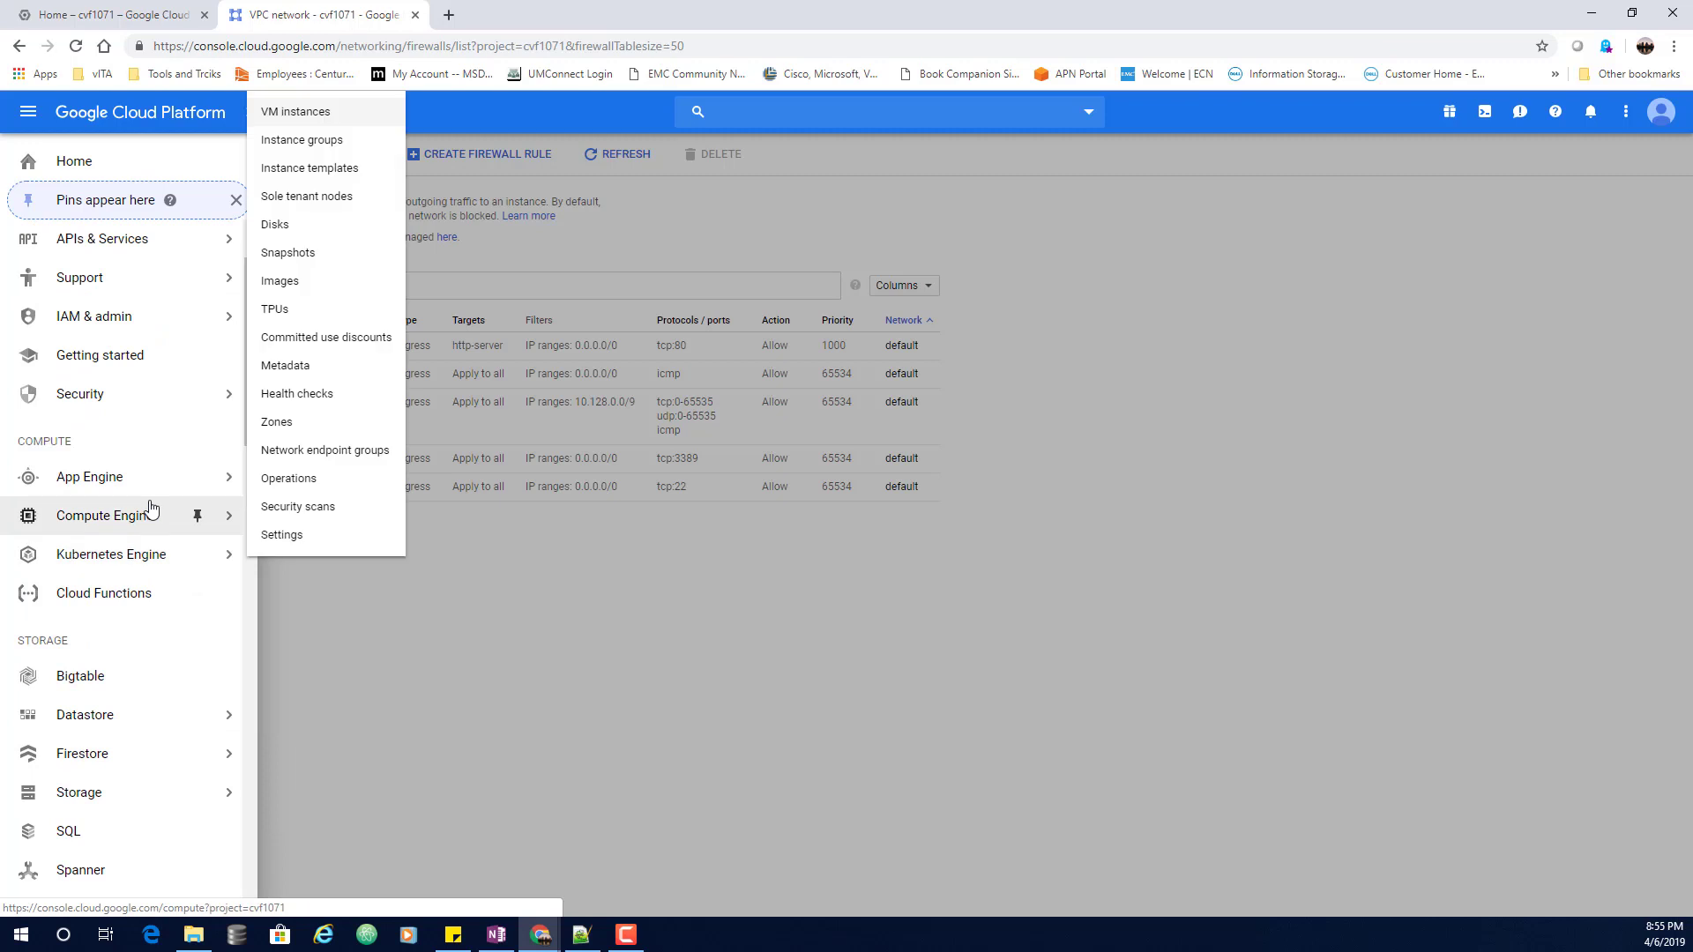
{"action": "left_click", "coordinate": [325, 122]}
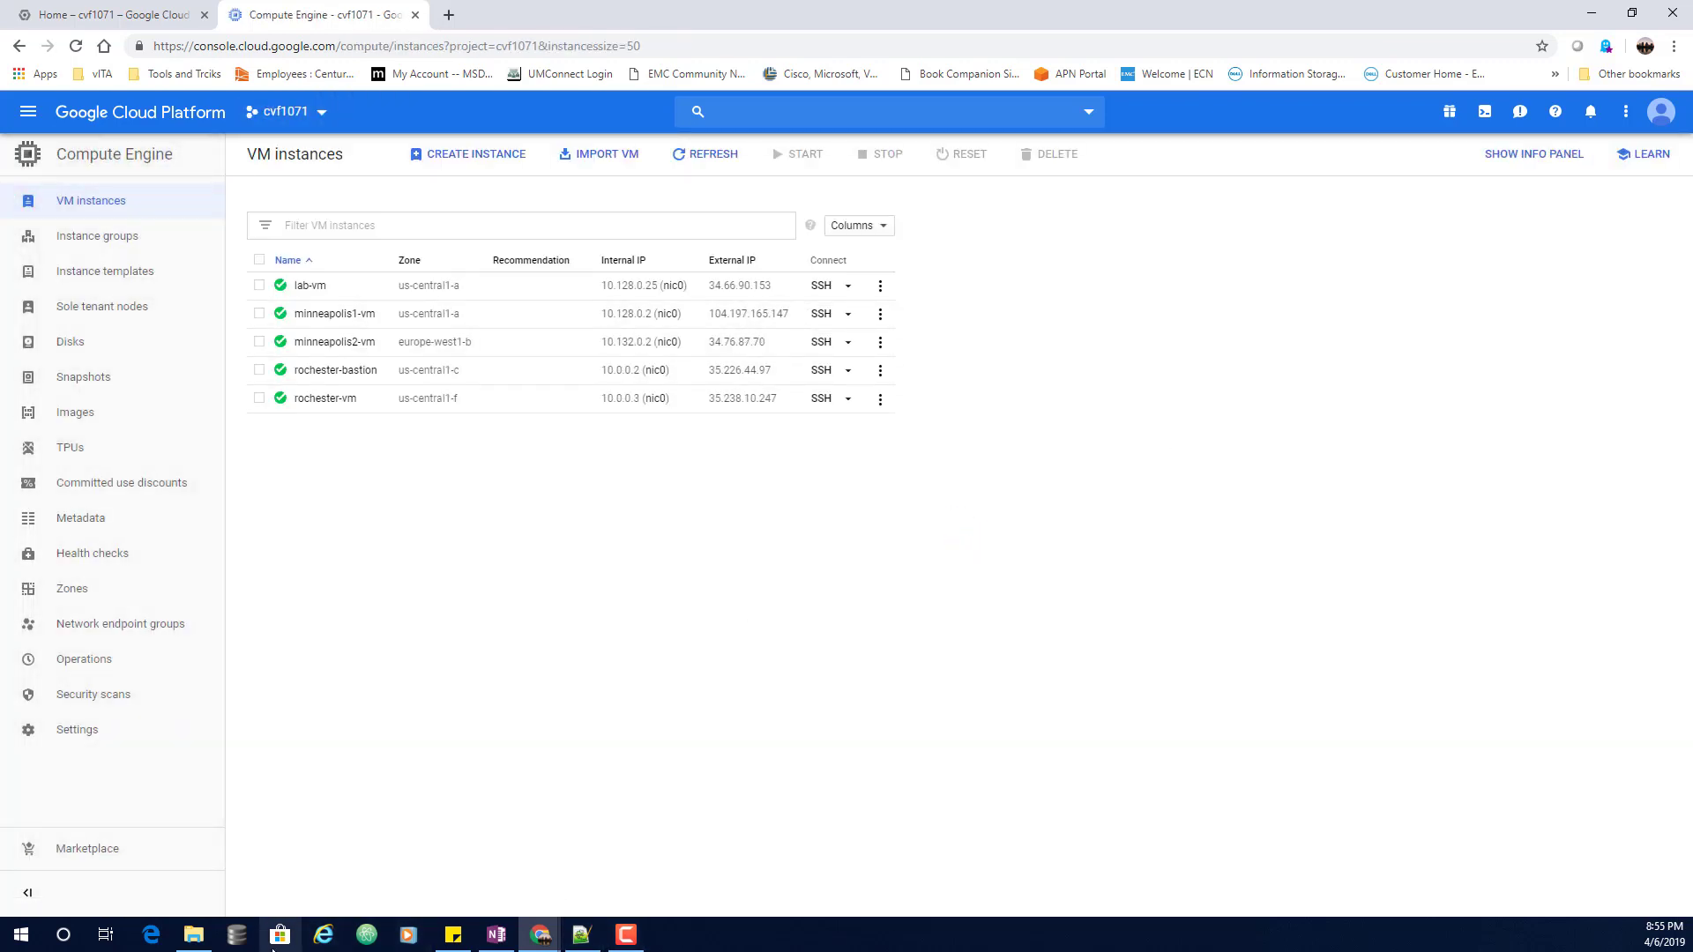
Bring the lab-vm SSH window to the front and place it beside the instances' names and IP addresses
{"action": "mouse_move", "coordinate": [540, 934]}
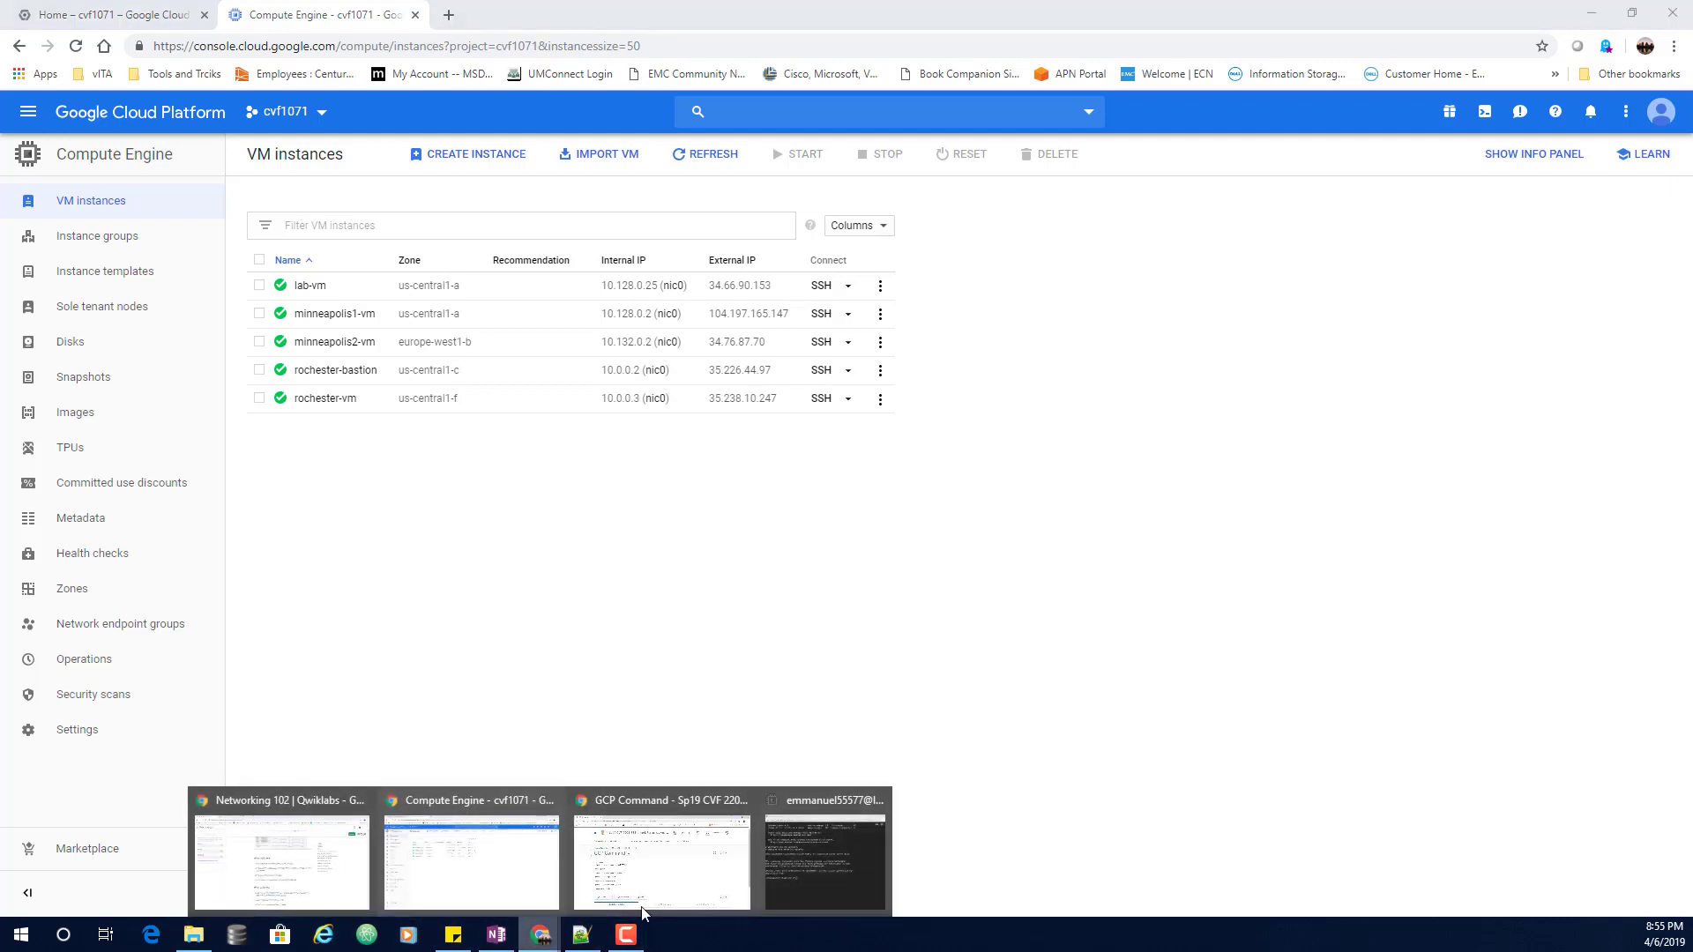
{"action": "left_click", "coordinate": [842, 851]}
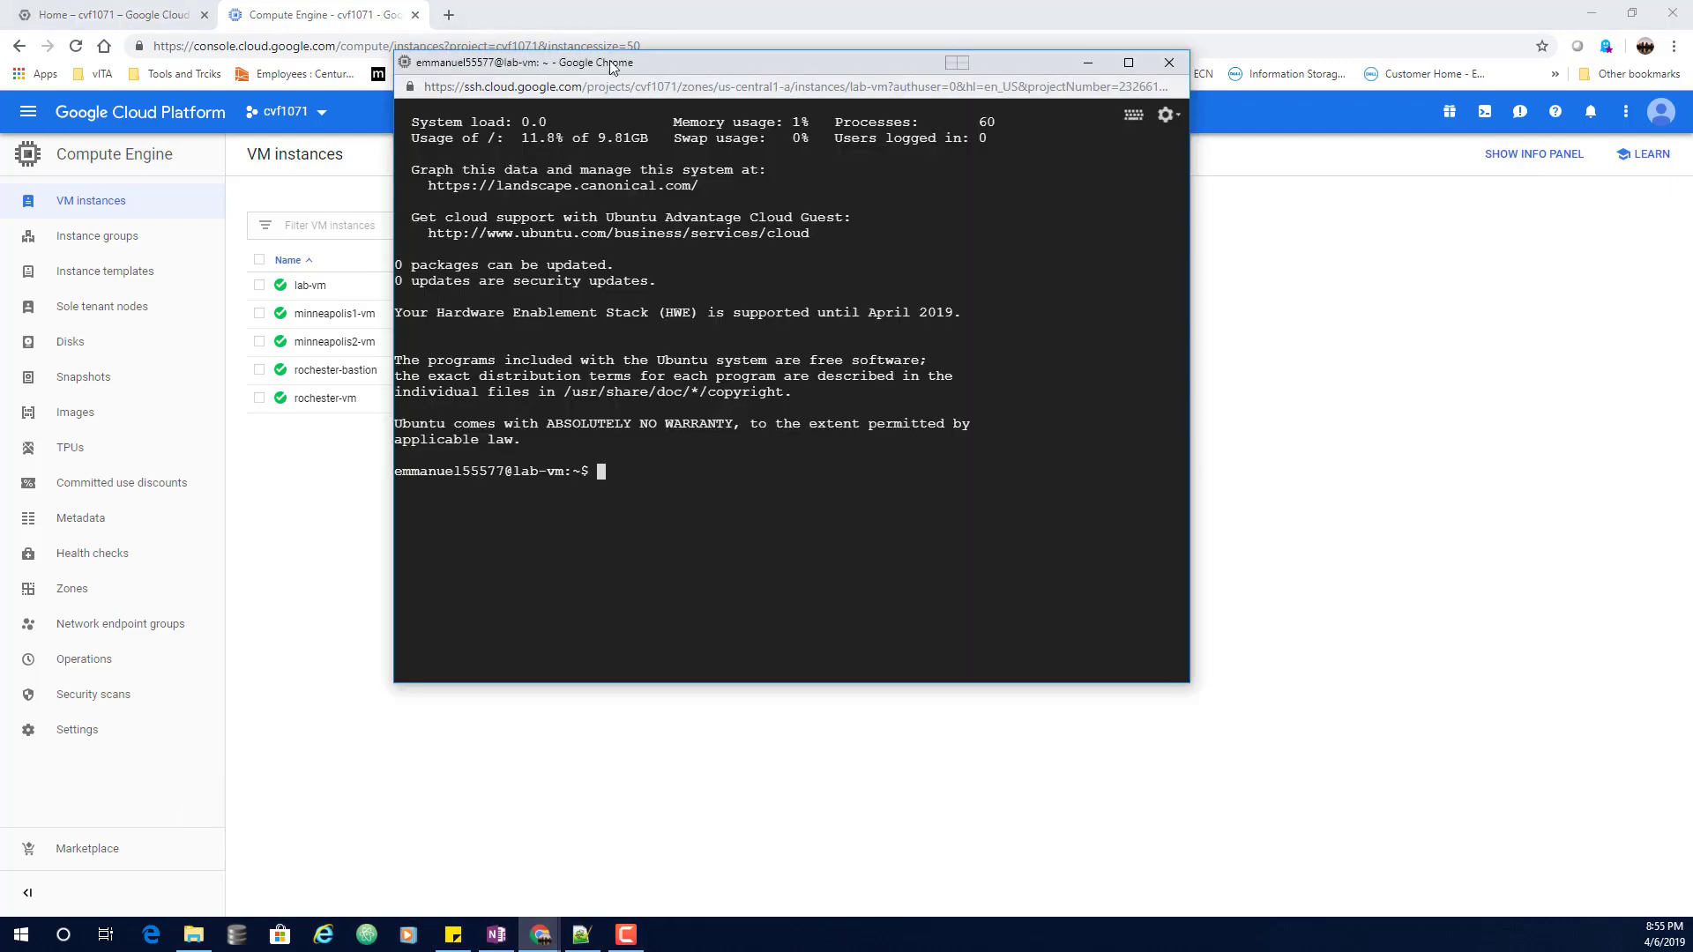
{"action": "left_click_drag", "start_coordinate": [628, 63], "coordinate": [1077, 127]}
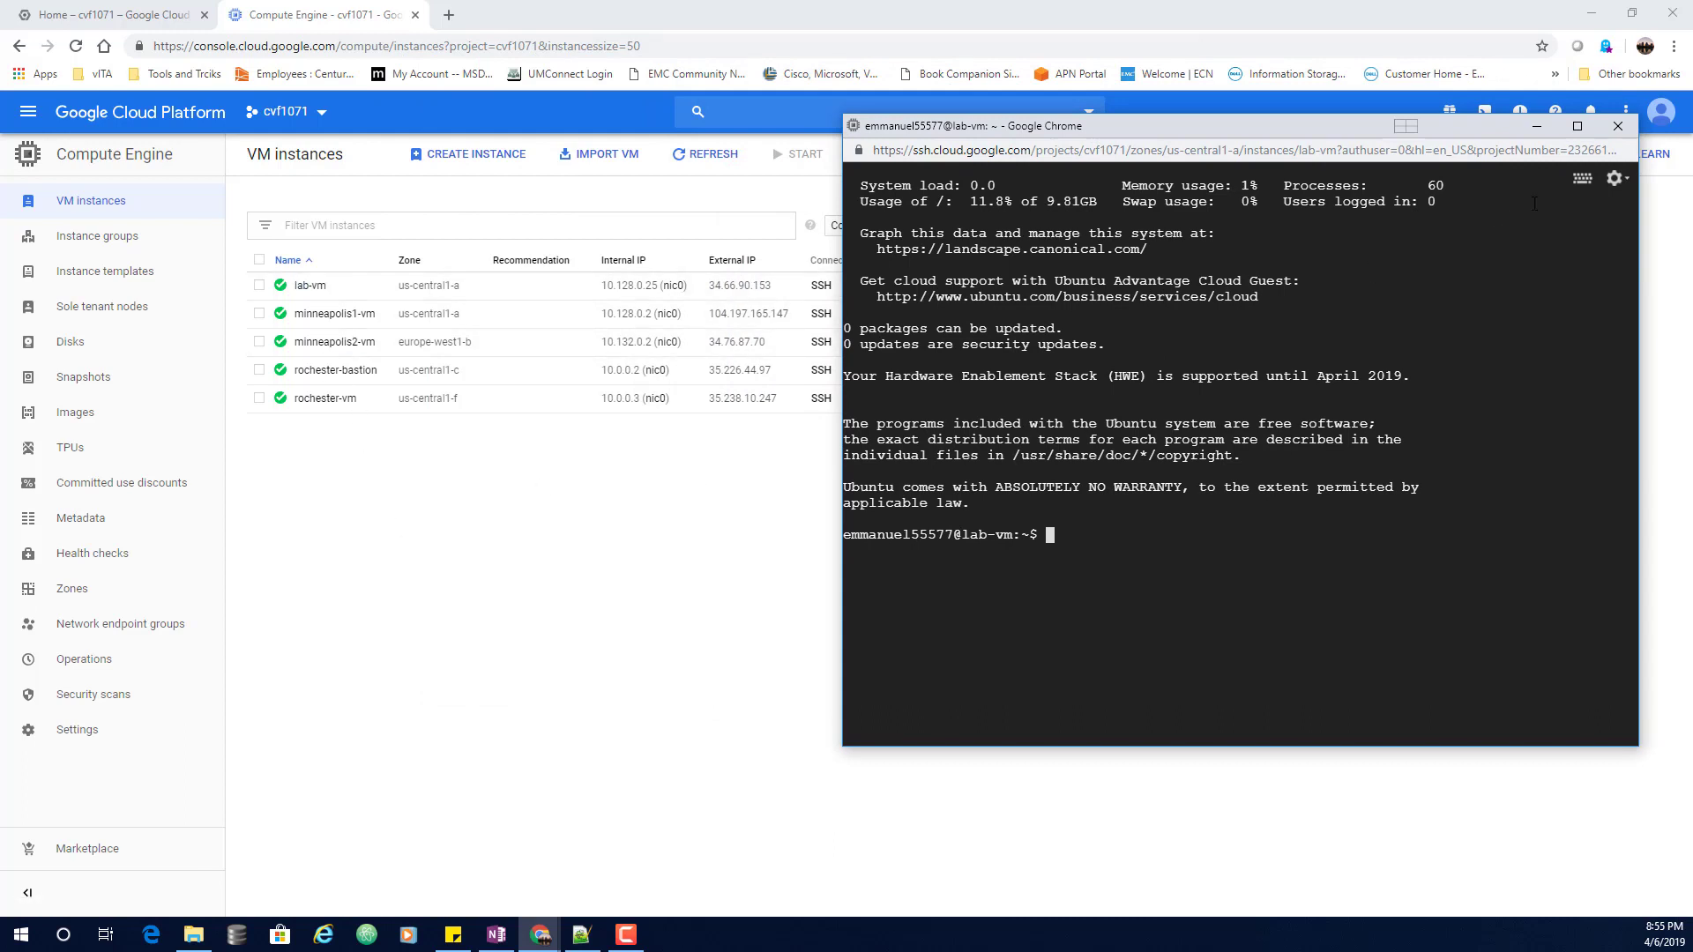
Close the lab-vm SSH session and try to open an SSH session to minneapolis1-vm
{"action": "left_click", "coordinate": [1608, 129]}
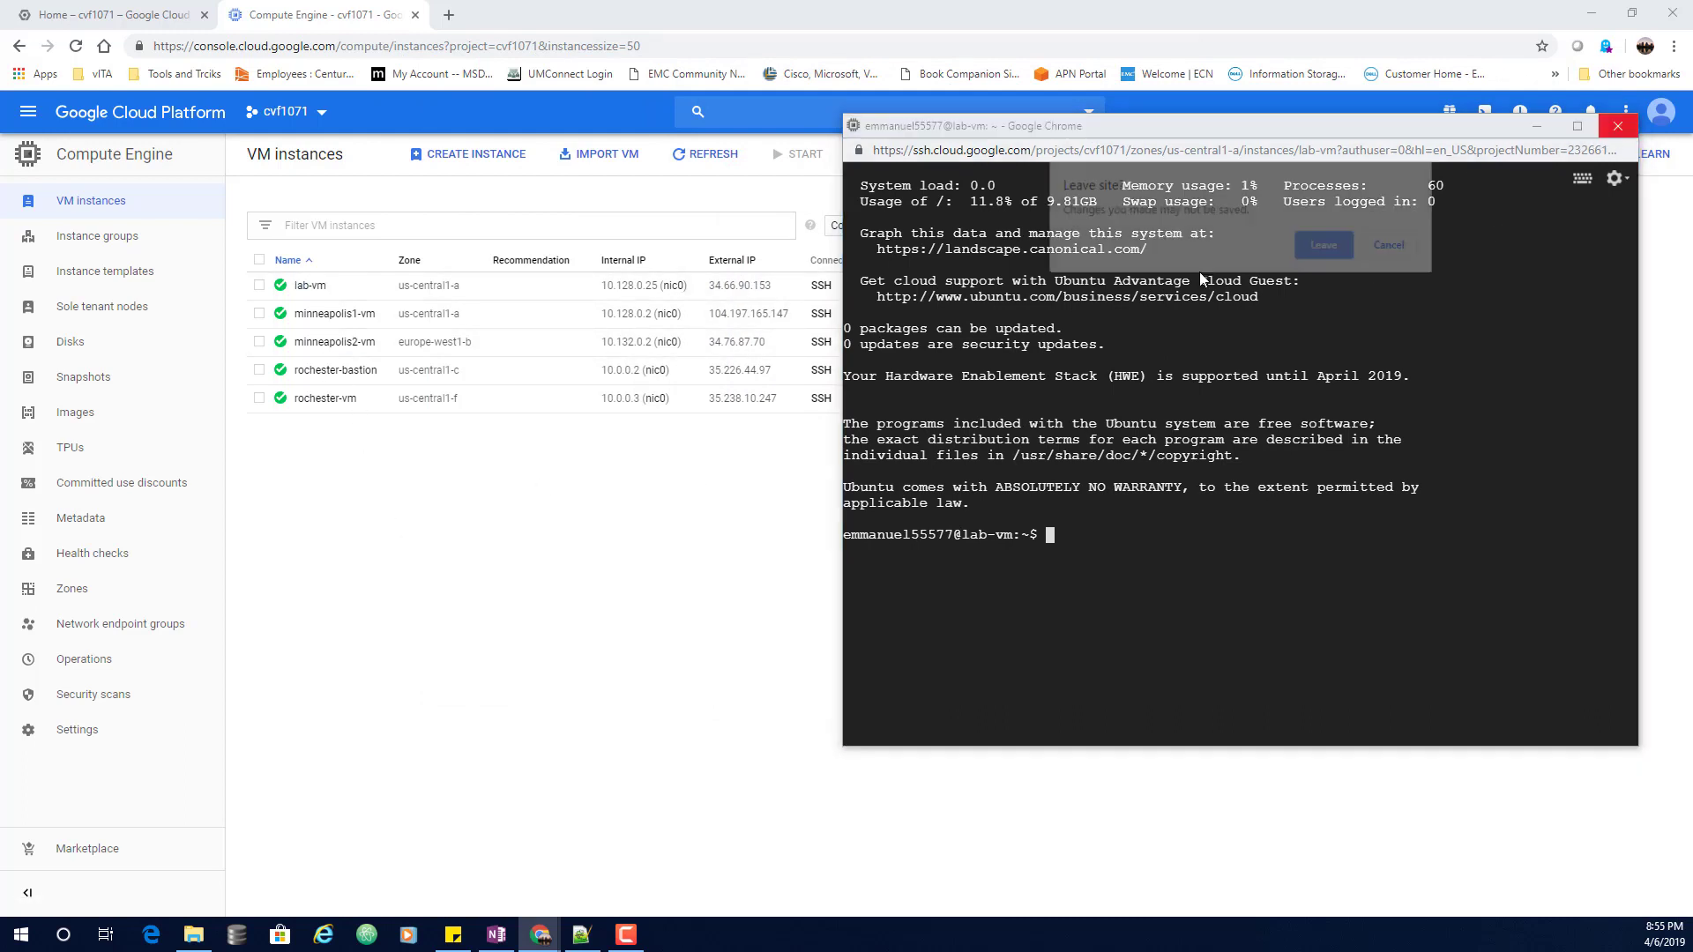
{"action": "left_click", "coordinate": [1323, 247]}
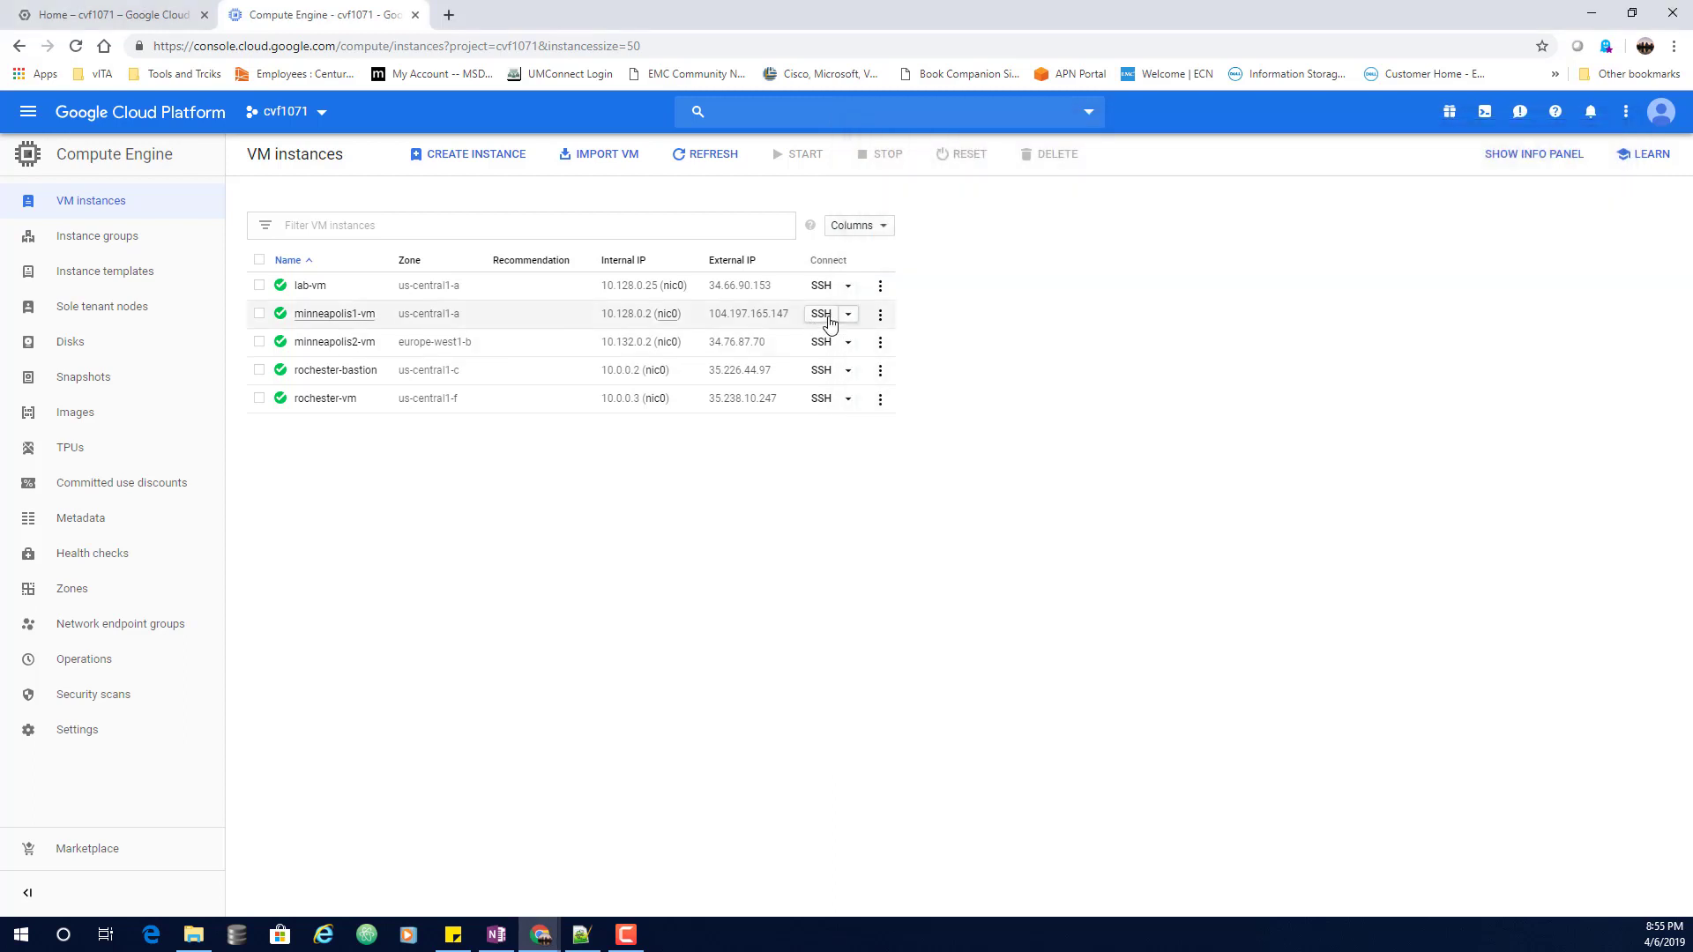
{"action": "left_click", "coordinate": [822, 316]}
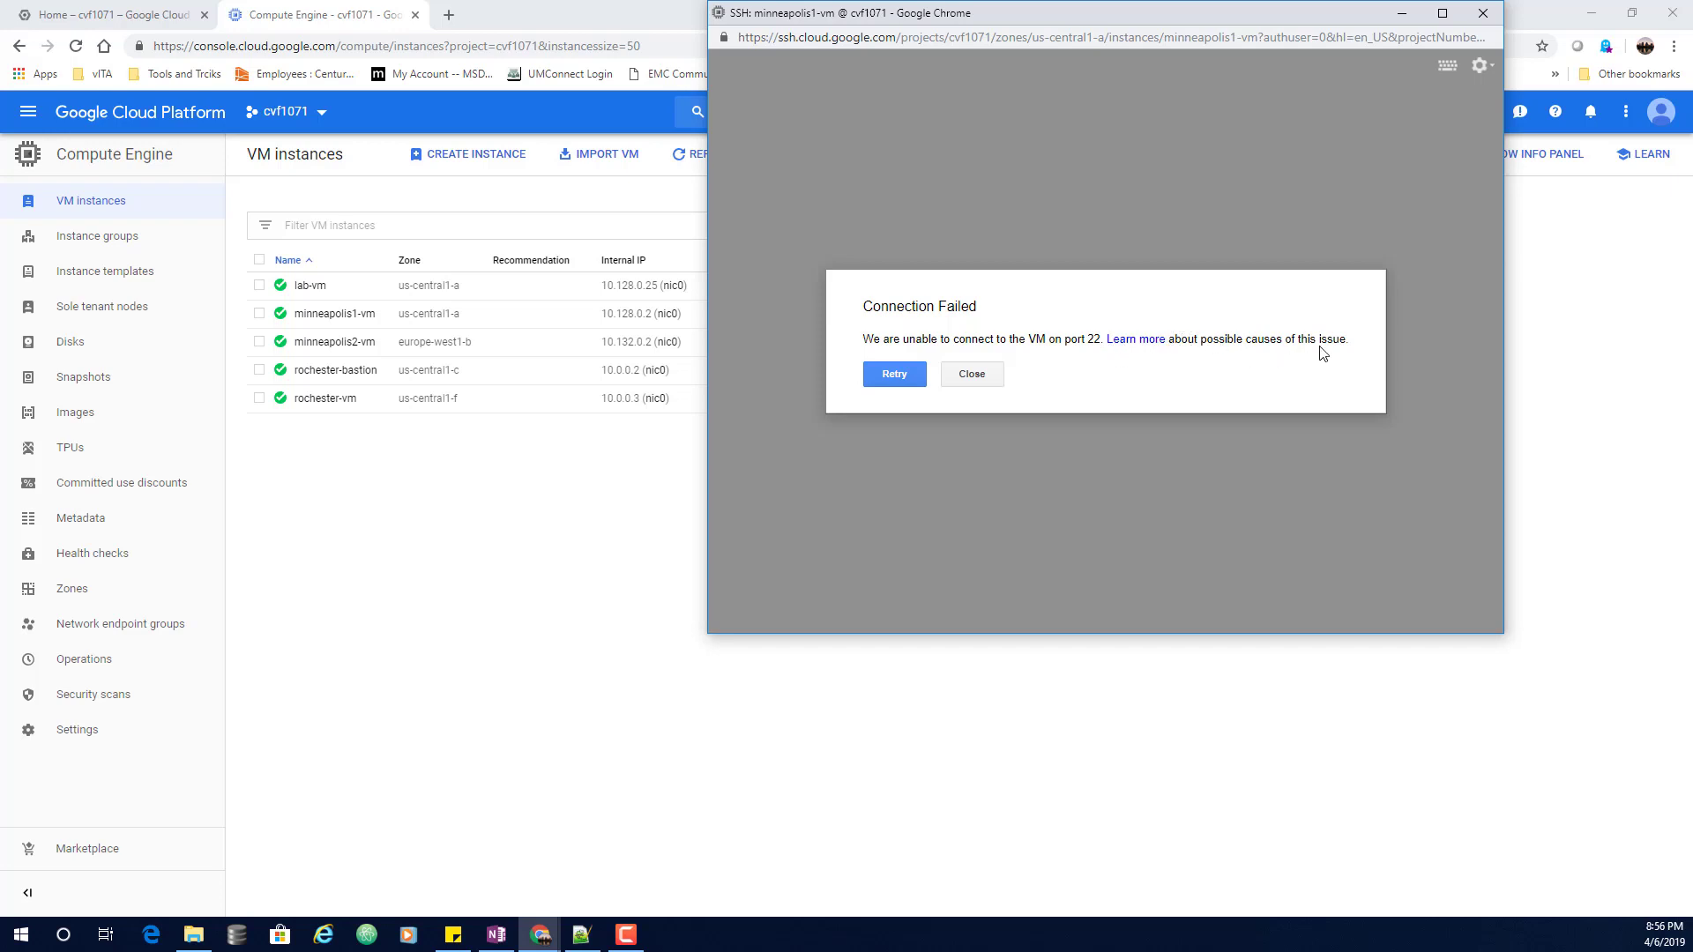
{"action": "left_click", "coordinate": [974, 376]}
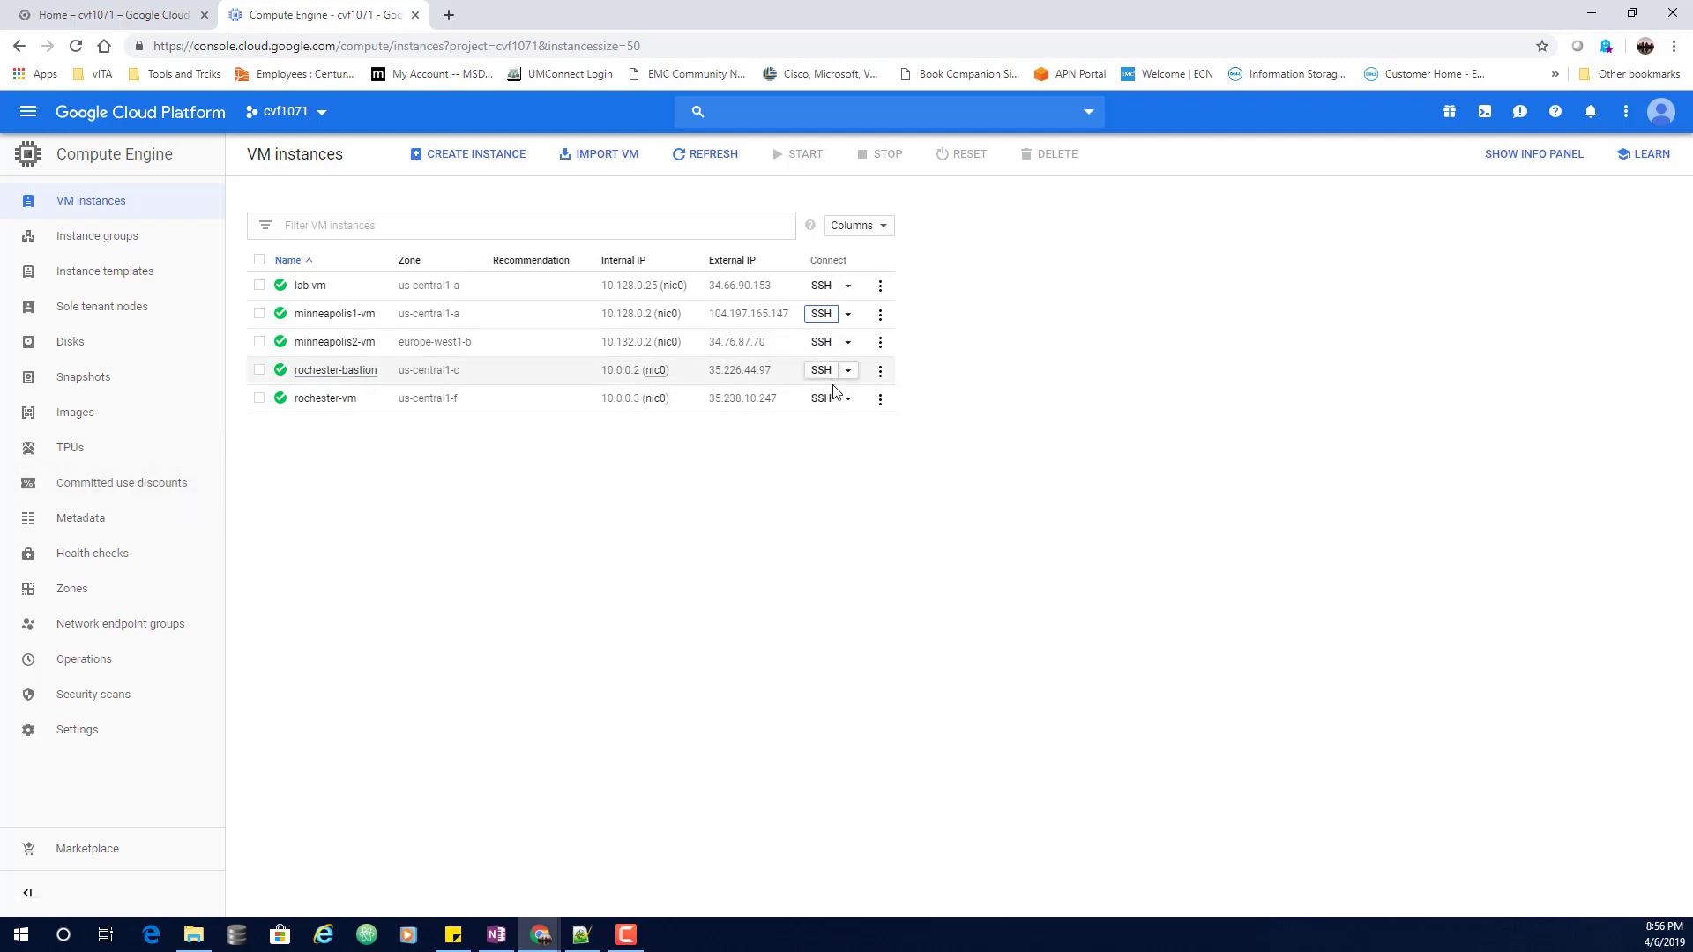
Return to the Cloud Shell session and clear its terminal output
{"action": "left_click", "coordinate": [164, 20]}
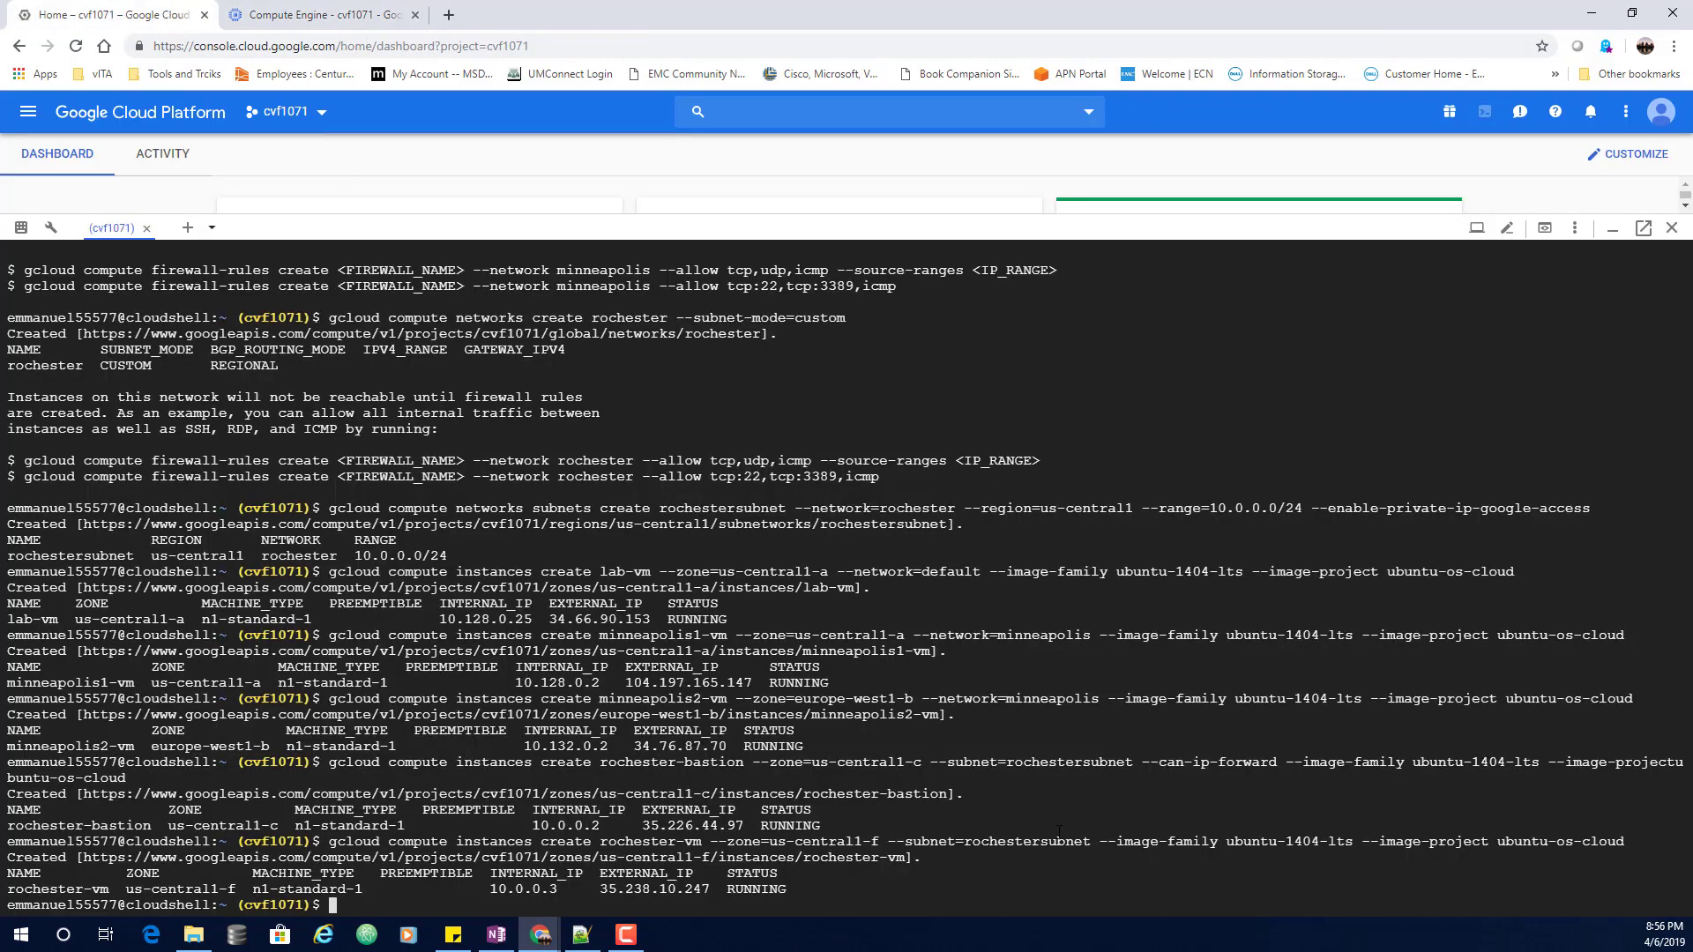
{"action": "type", "text": "clear"}
{"action": "key", "text": "Return"}
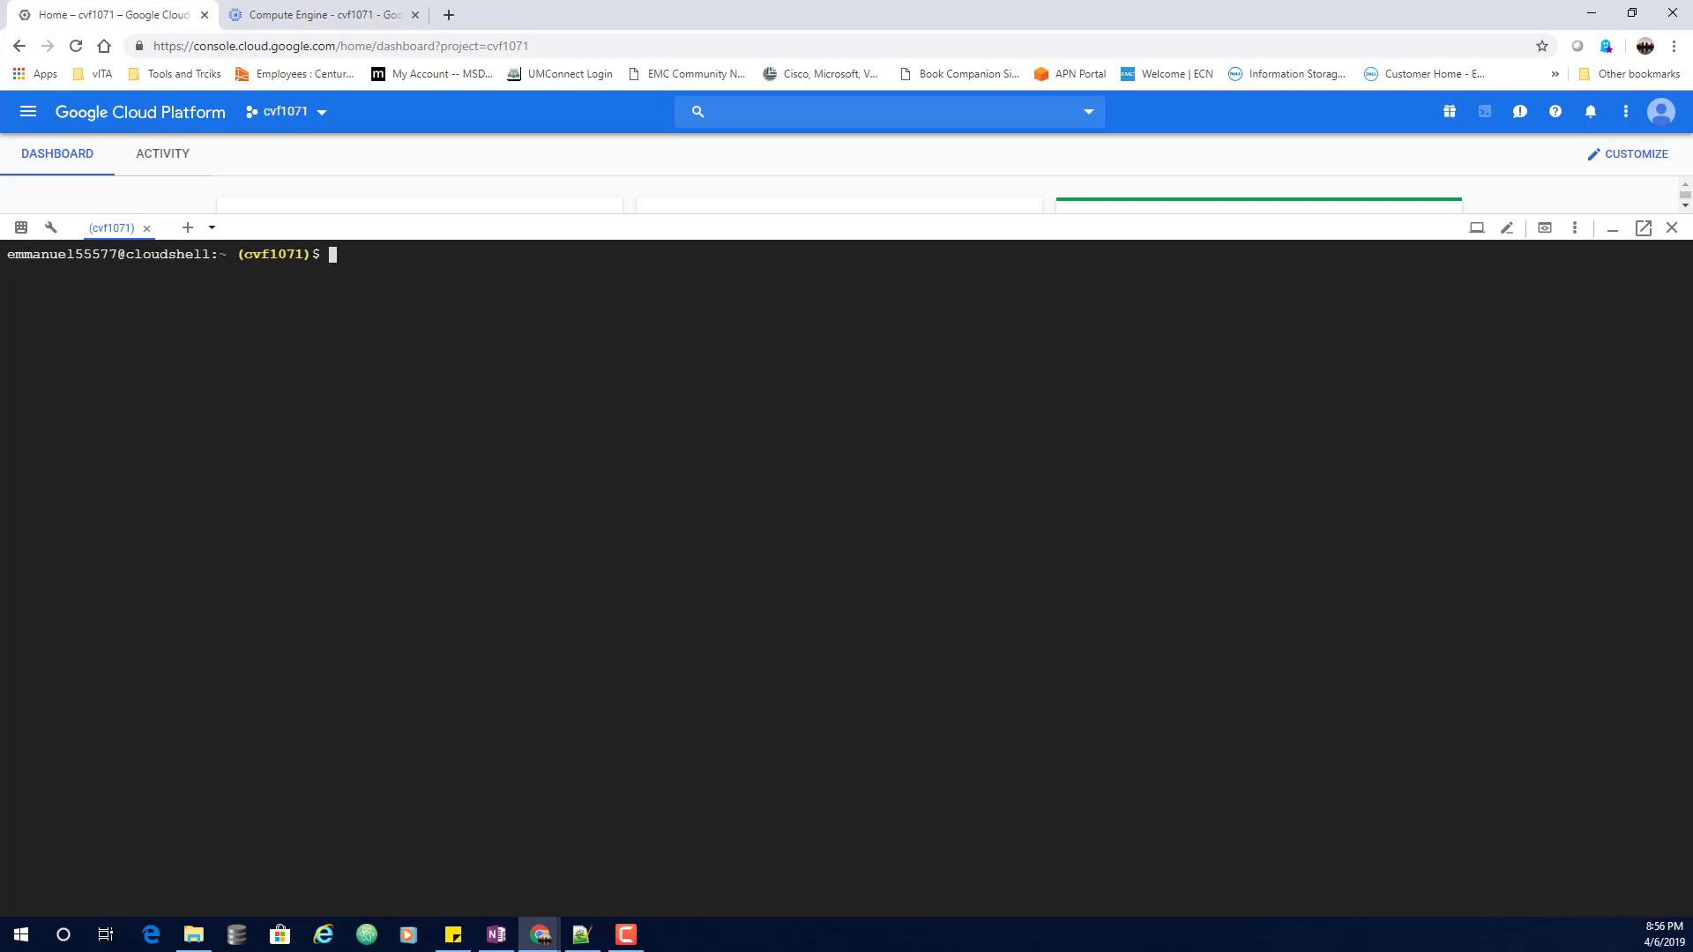
Create the gcloud beta firewall rule minneapolis-allow-ssh on network minneapolis with action ALLOW, direction INGRESS and rules tcp:22
{"action": "key", "text": "alt+Tab"}
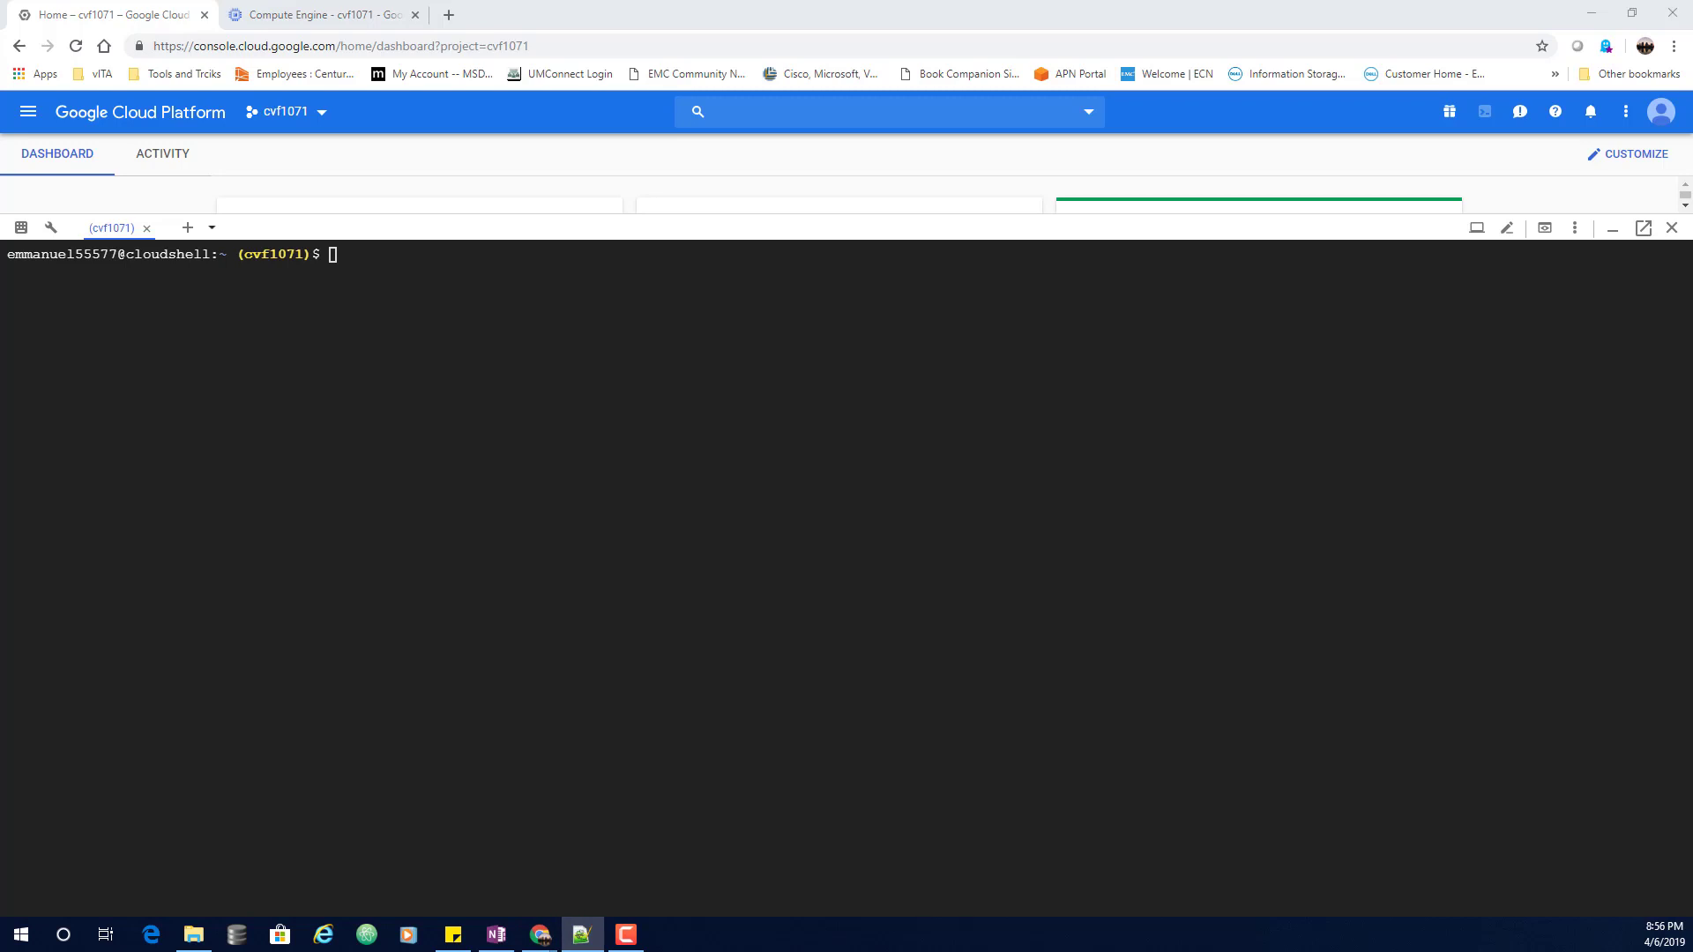
{"action": "left_click", "coordinate": [413, 265]}
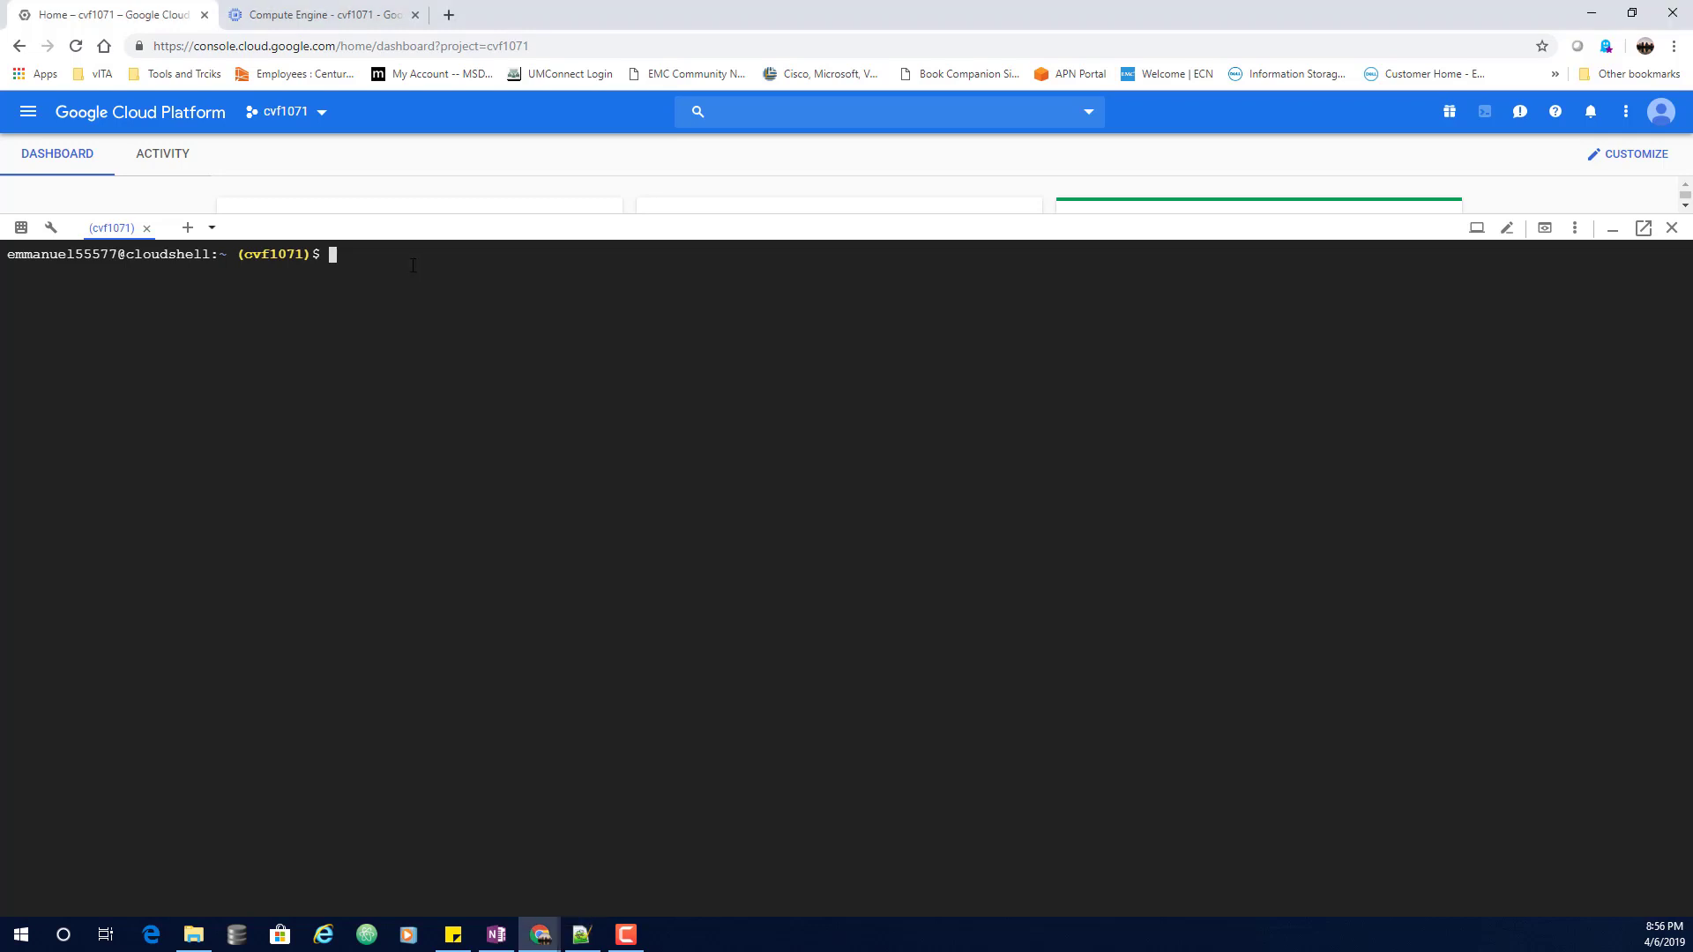
{"action": "type", "text": "gcloud beta compute firewall-rules create minneapolis-allow-ssh --network minneapolis --action ALLOW --direction INGRESS --rules tcp:22"}
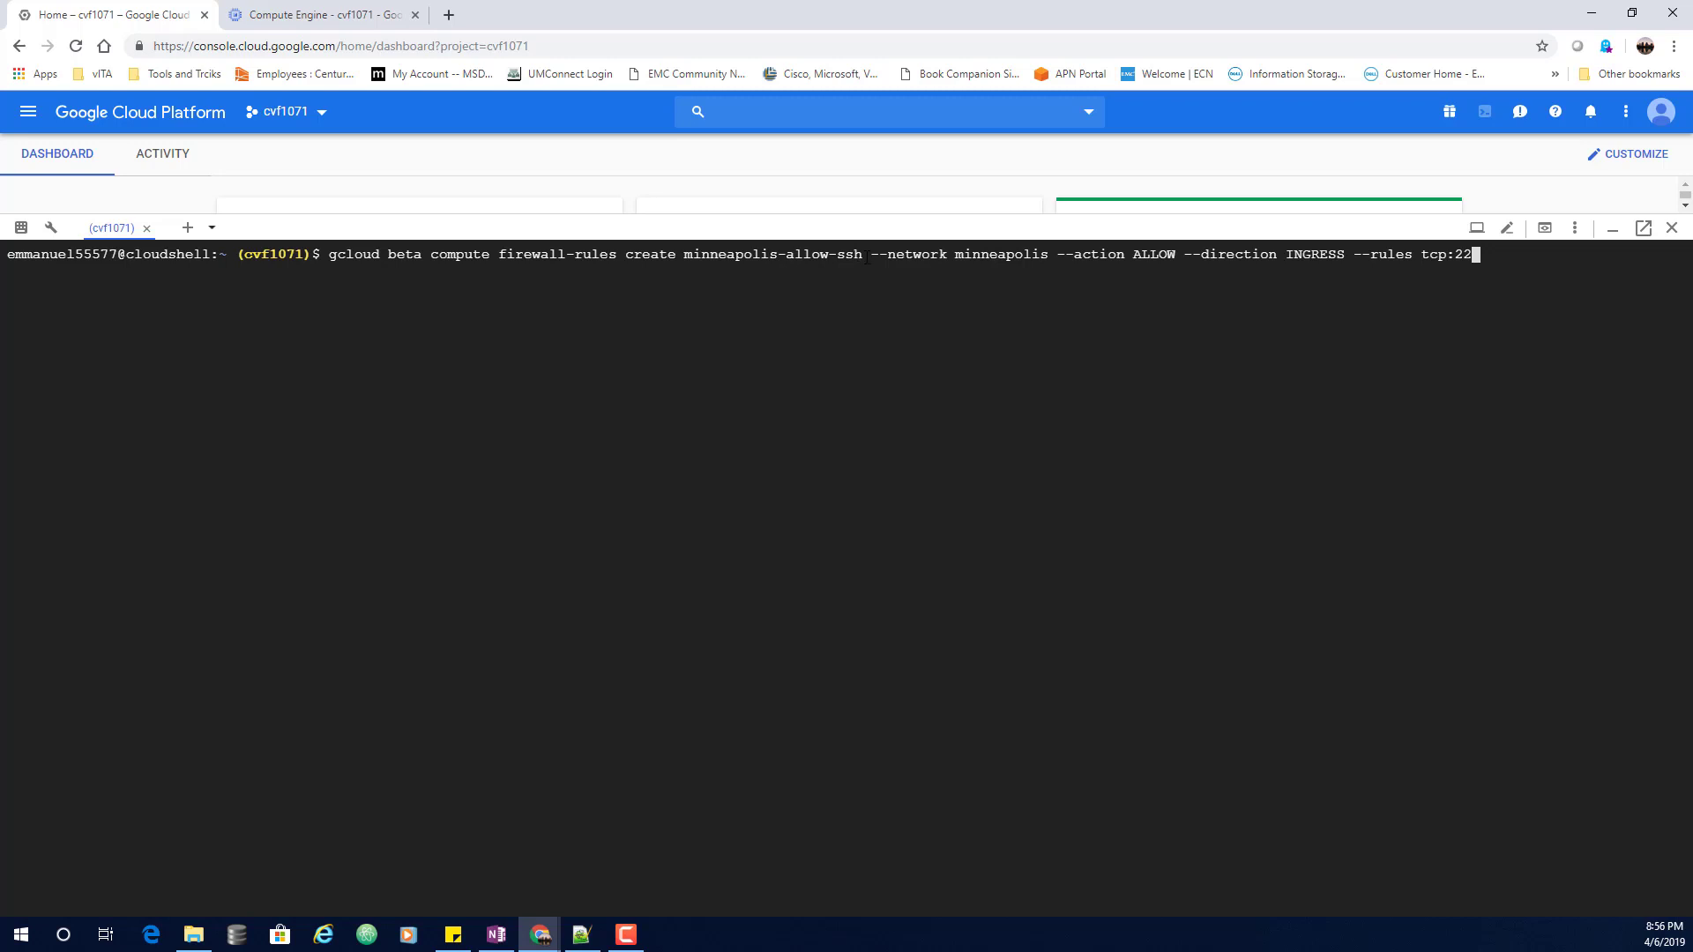
{"action": "left_click_drag", "start_coordinate": [864, 256], "coordinate": [686, 255]}
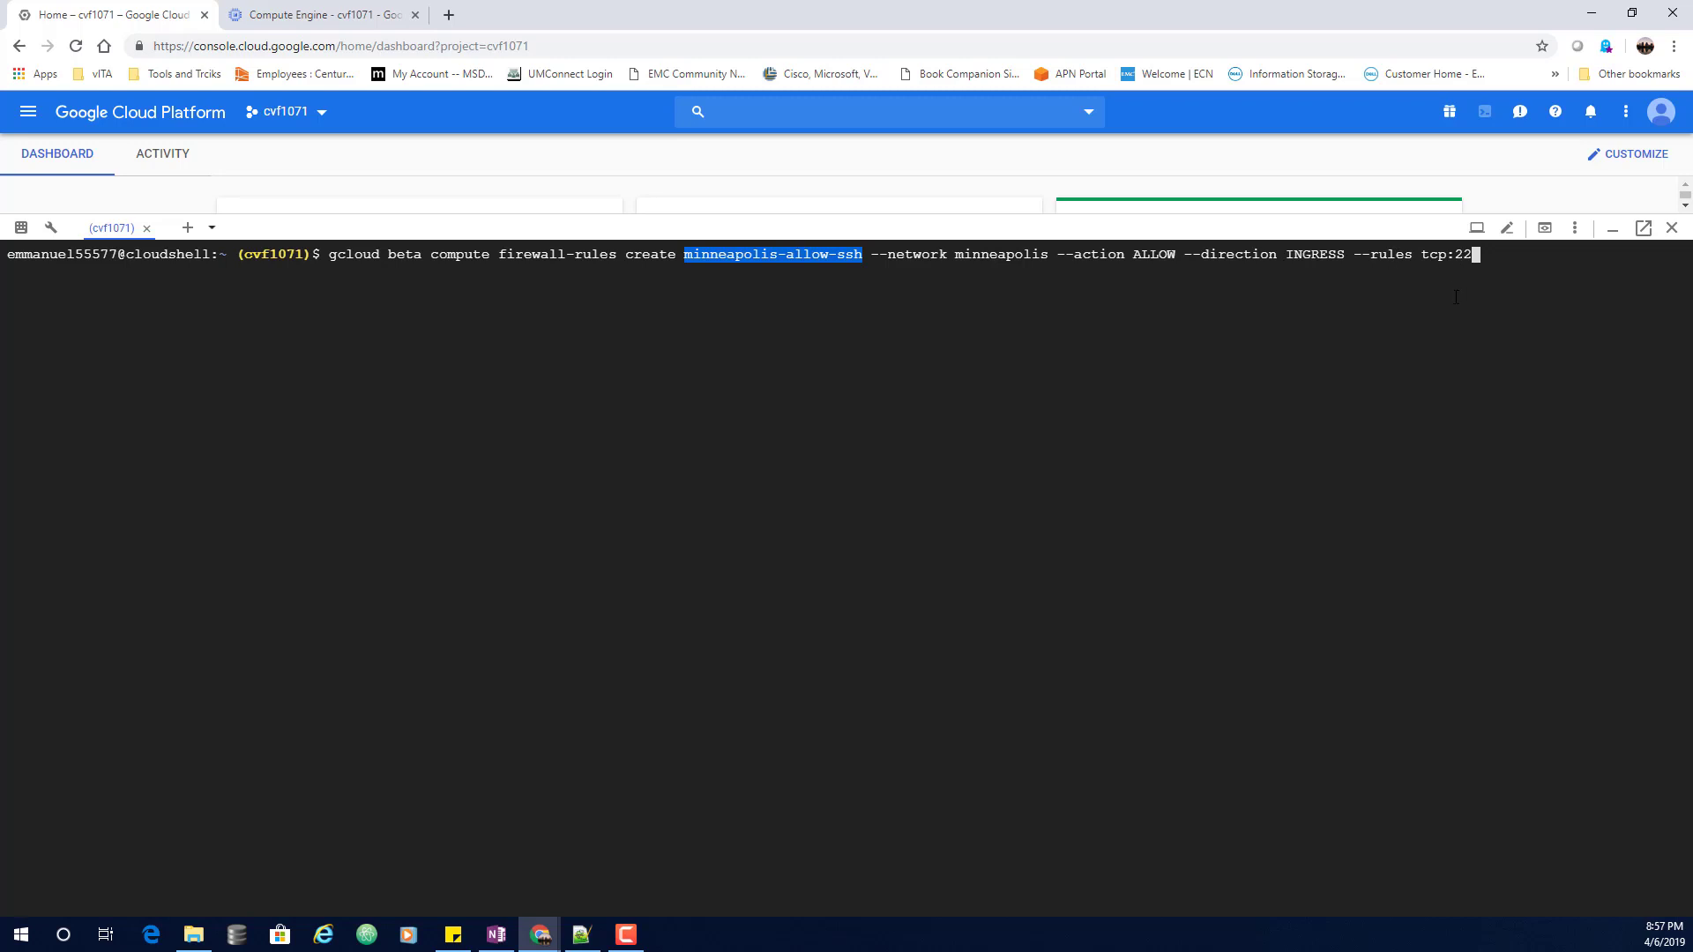
{"action": "key", "text": "Return"}
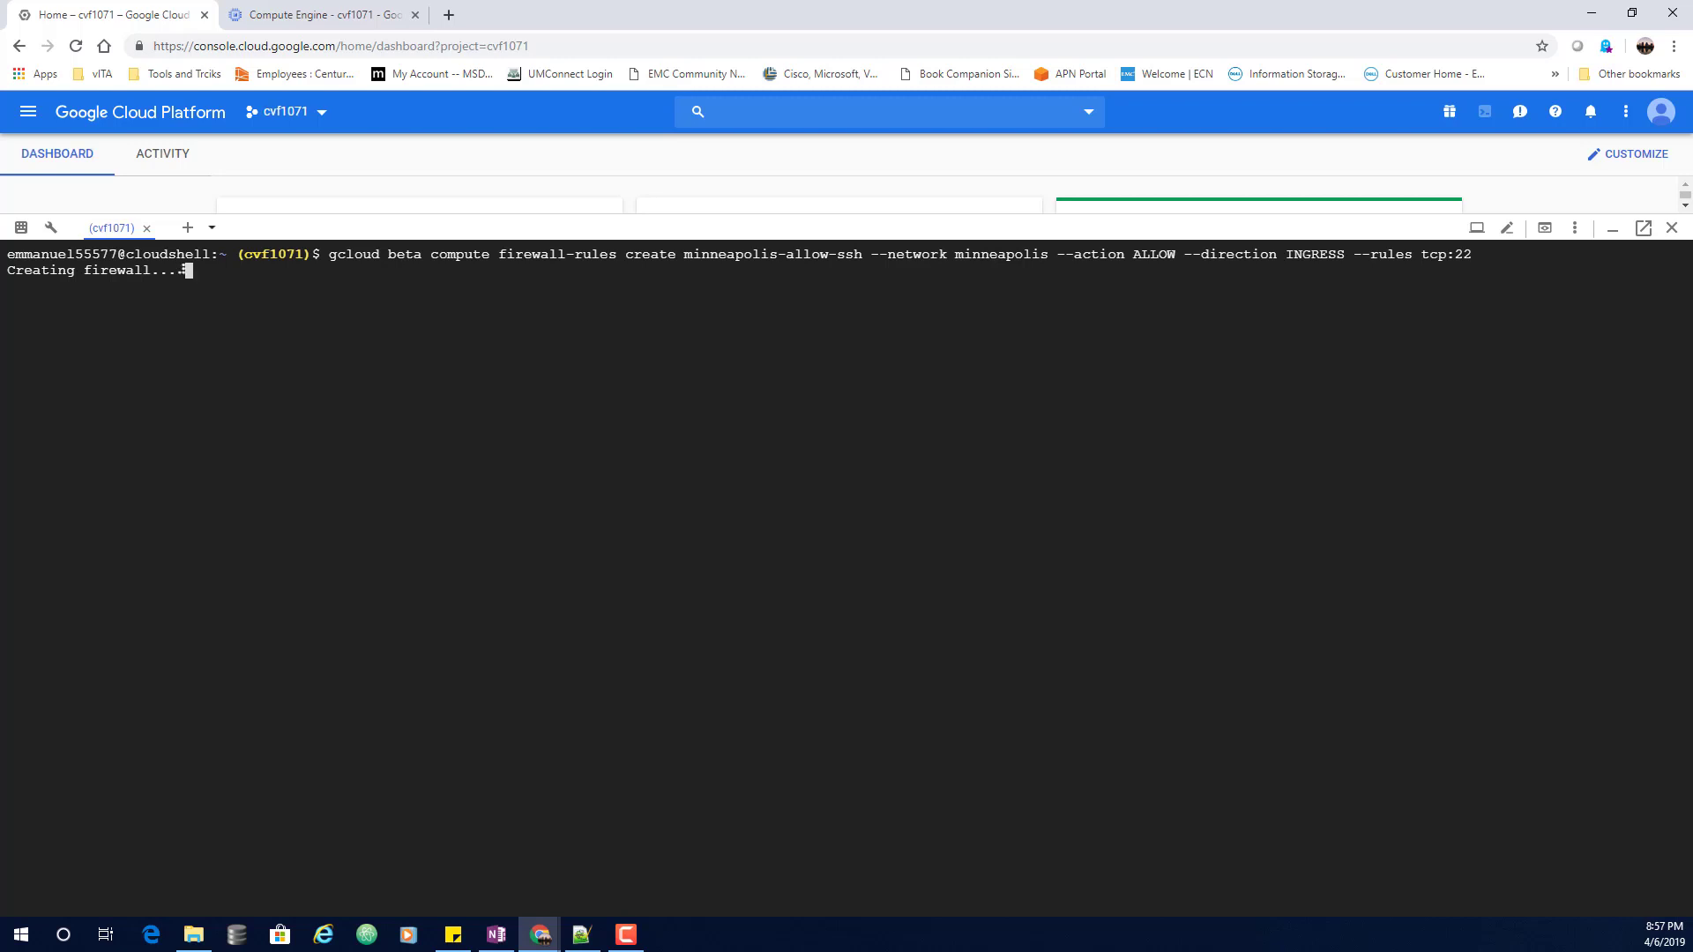
{"action": "key", "text": "F10"}
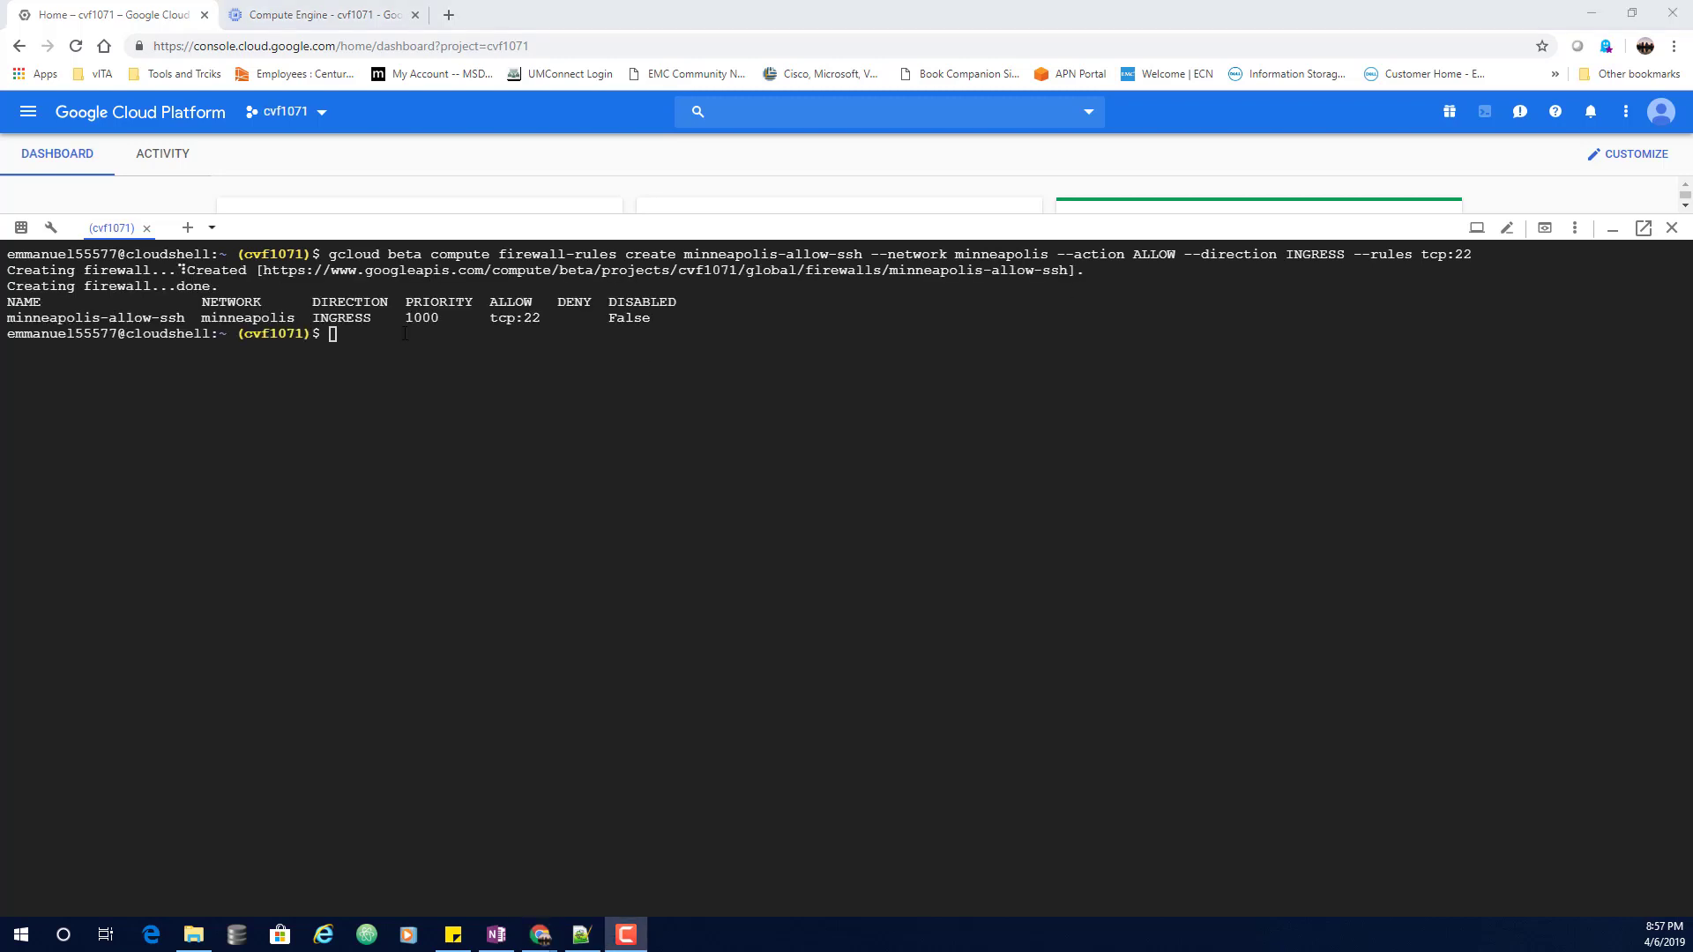
Open an SSH session to minneapolis1-vm from the VM instances list and move its window clear of the list
{"action": "left_click", "coordinate": [327, 15]}
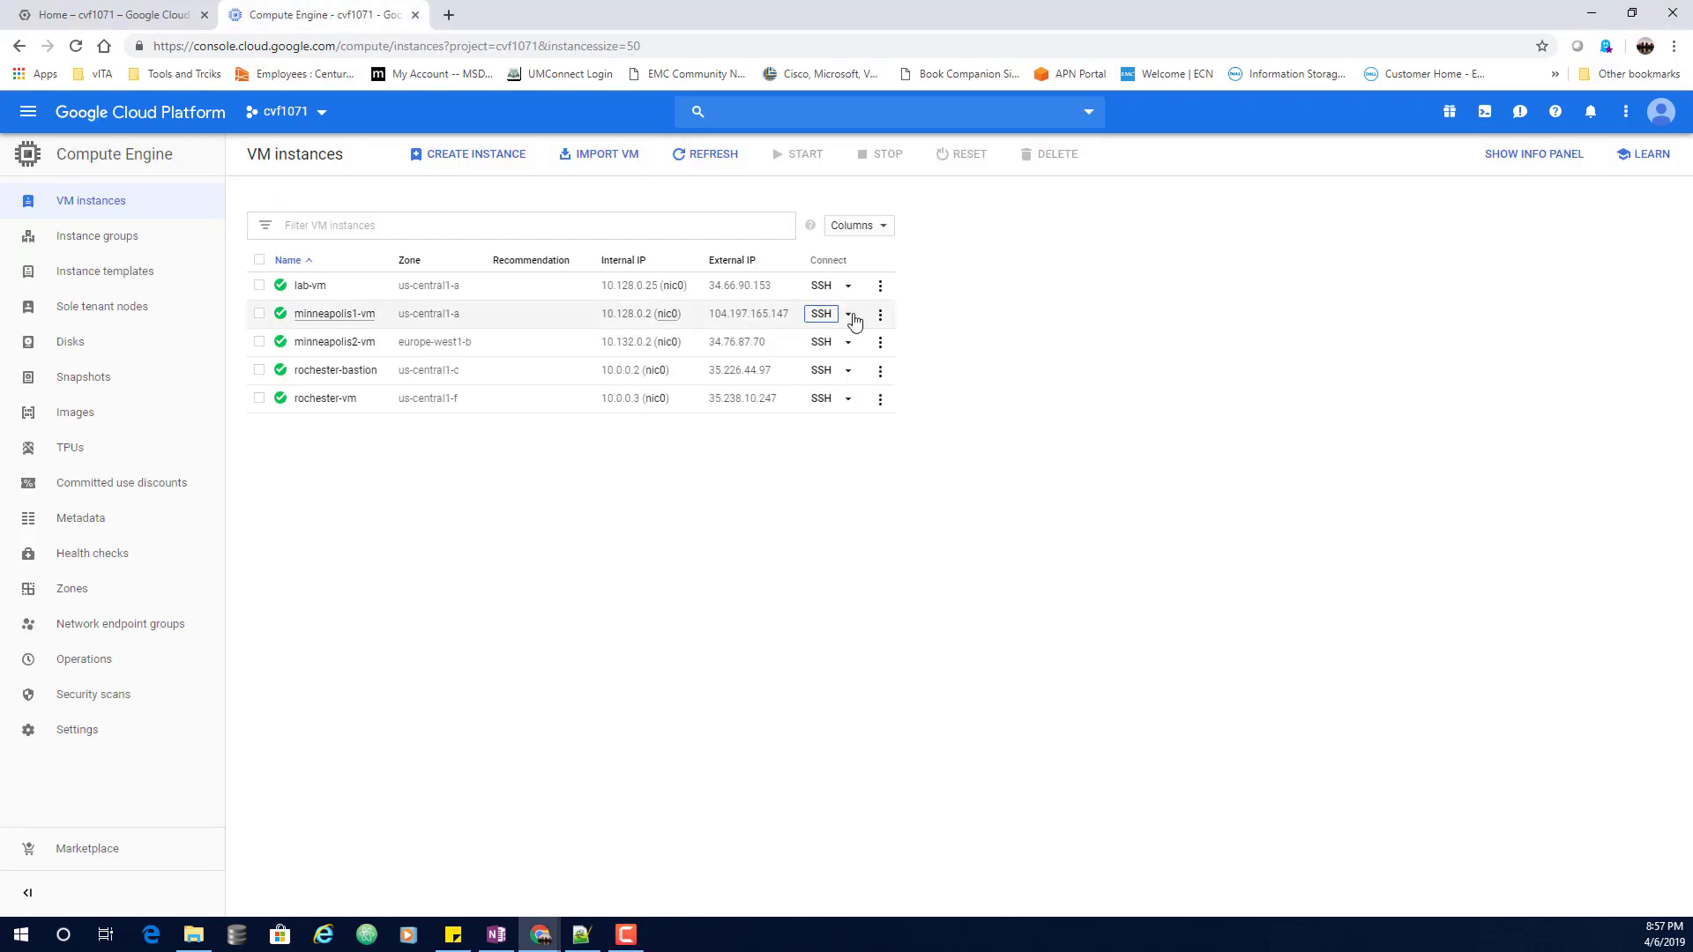
{"action": "left_click", "coordinate": [818, 315]}
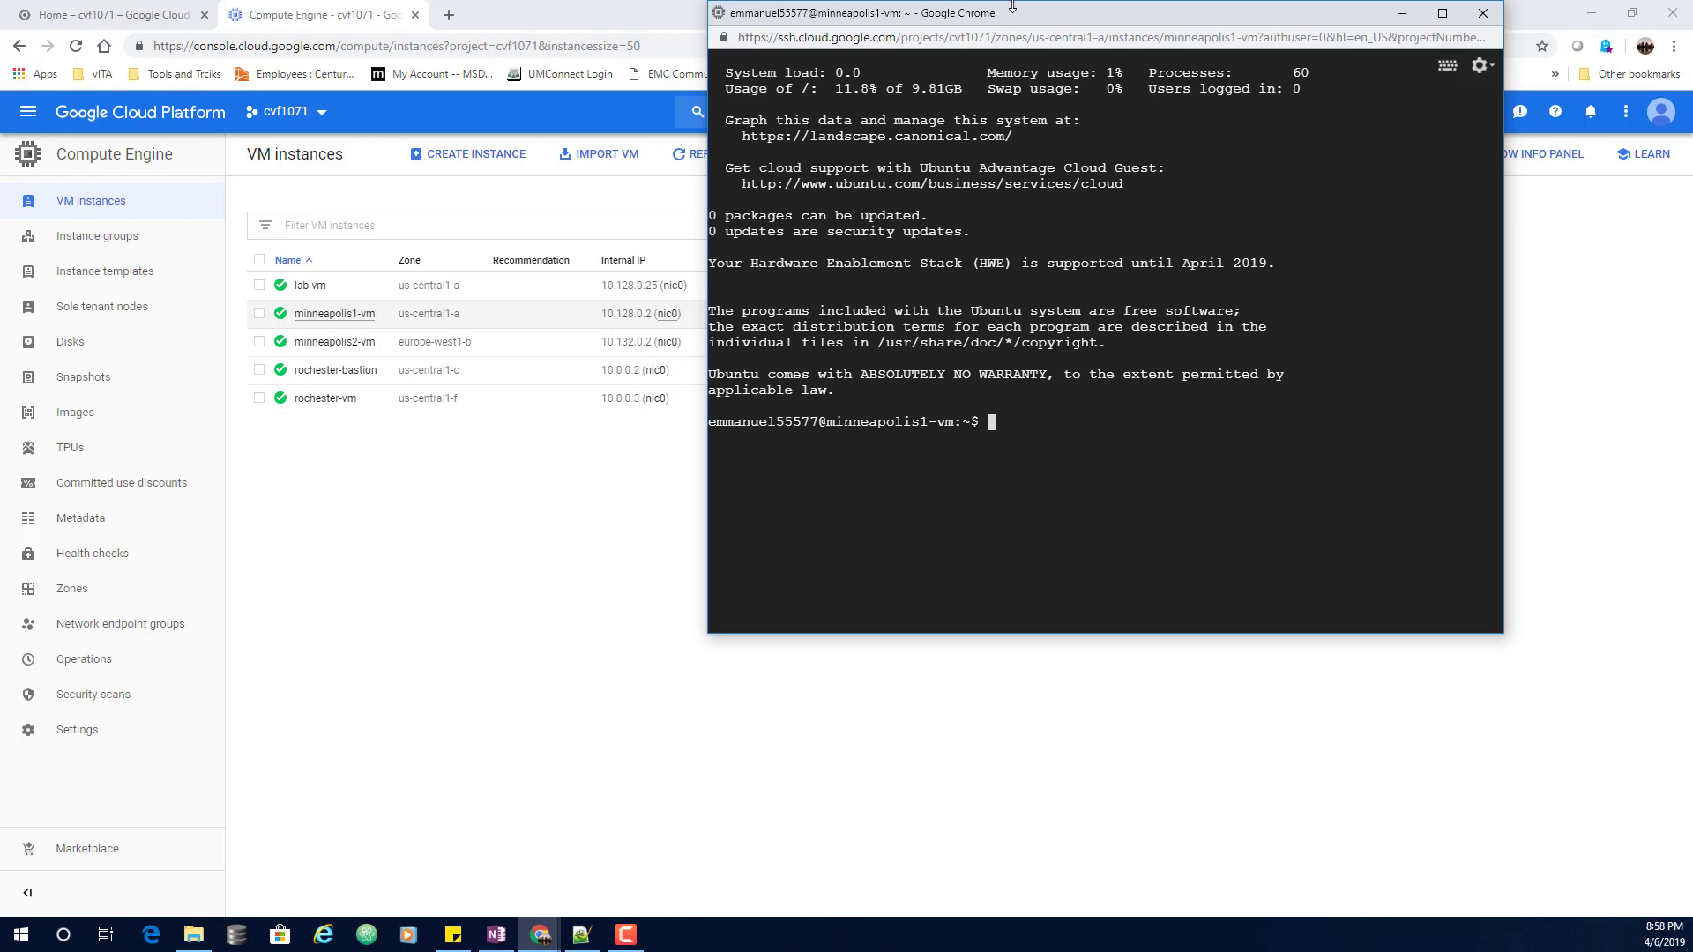
{"action": "left_click_drag", "start_coordinate": [1020, 20], "coordinate": [1255, 116]}
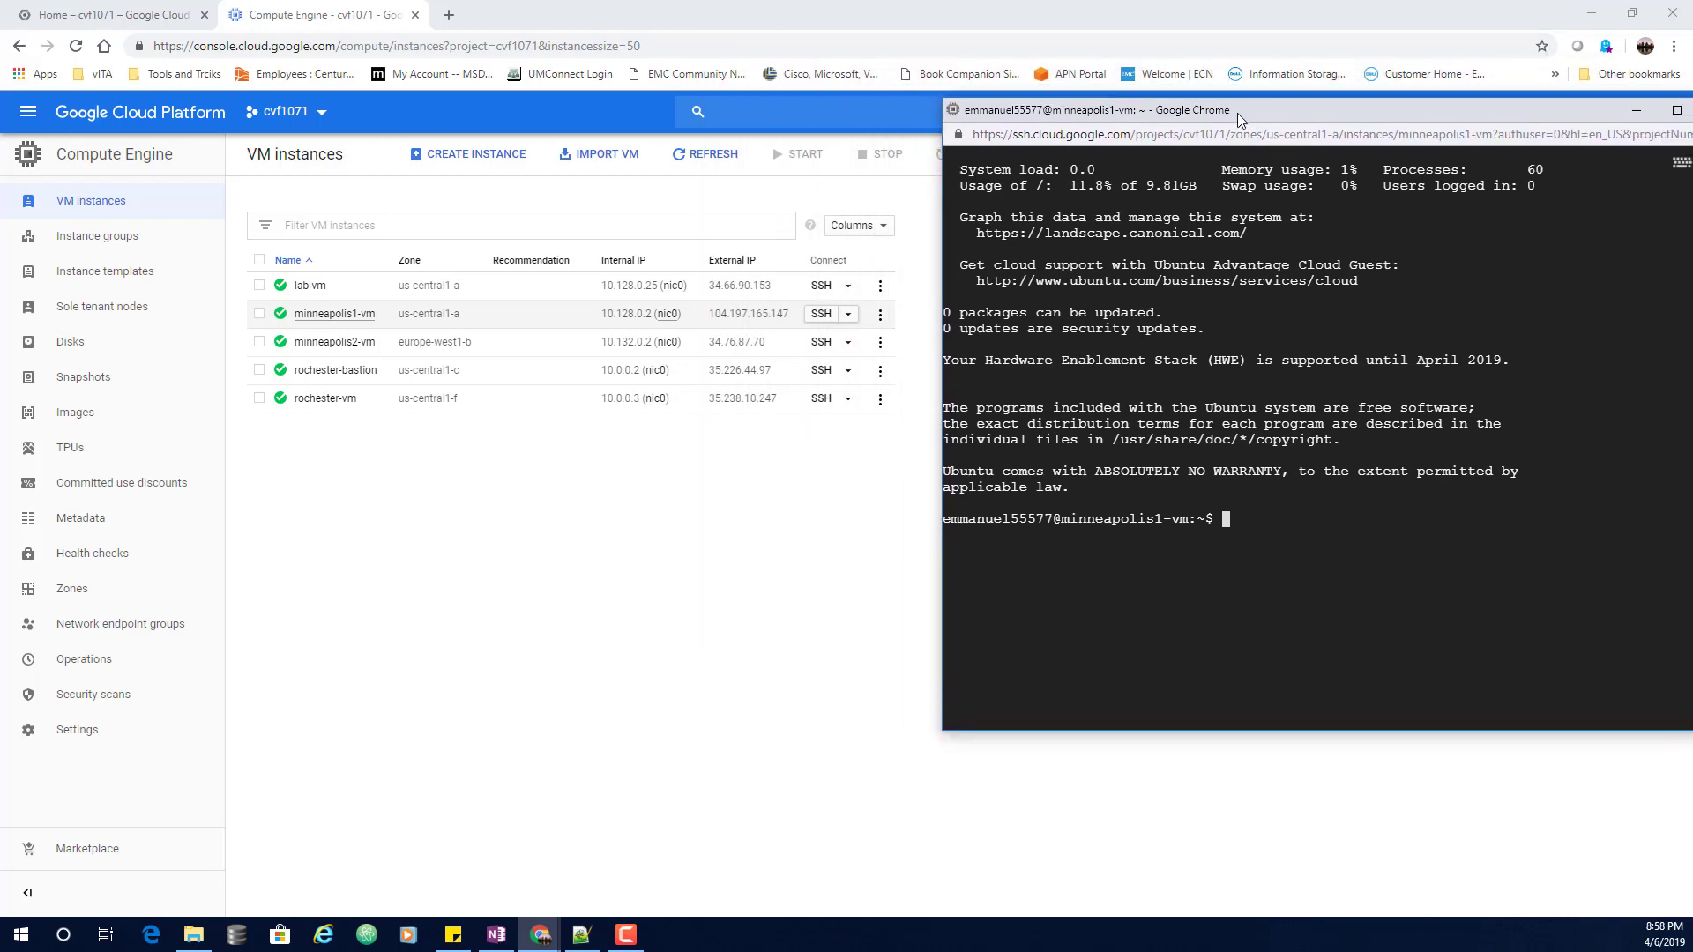
Open an SSH session to minneapolis2-vm and arrange its window side by side with the minneapolis1-vm session
{"action": "left_click", "coordinate": [821, 344]}
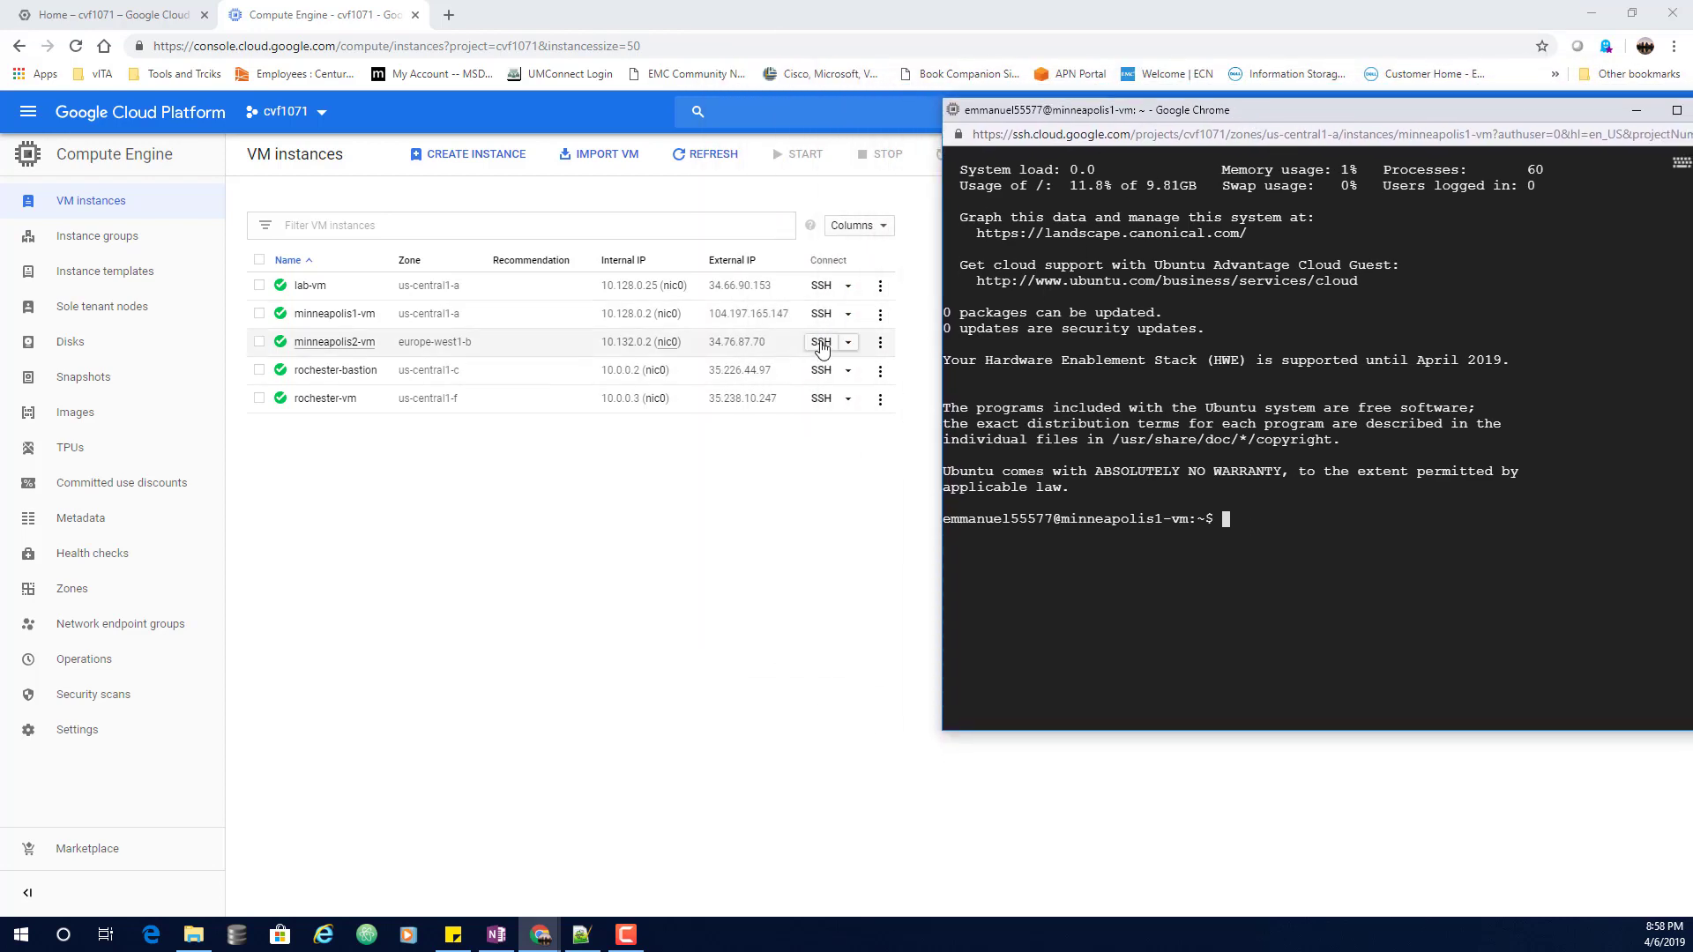
{"action": "left_click_drag", "start_coordinate": [1006, 5], "coordinate": [466, 27]}
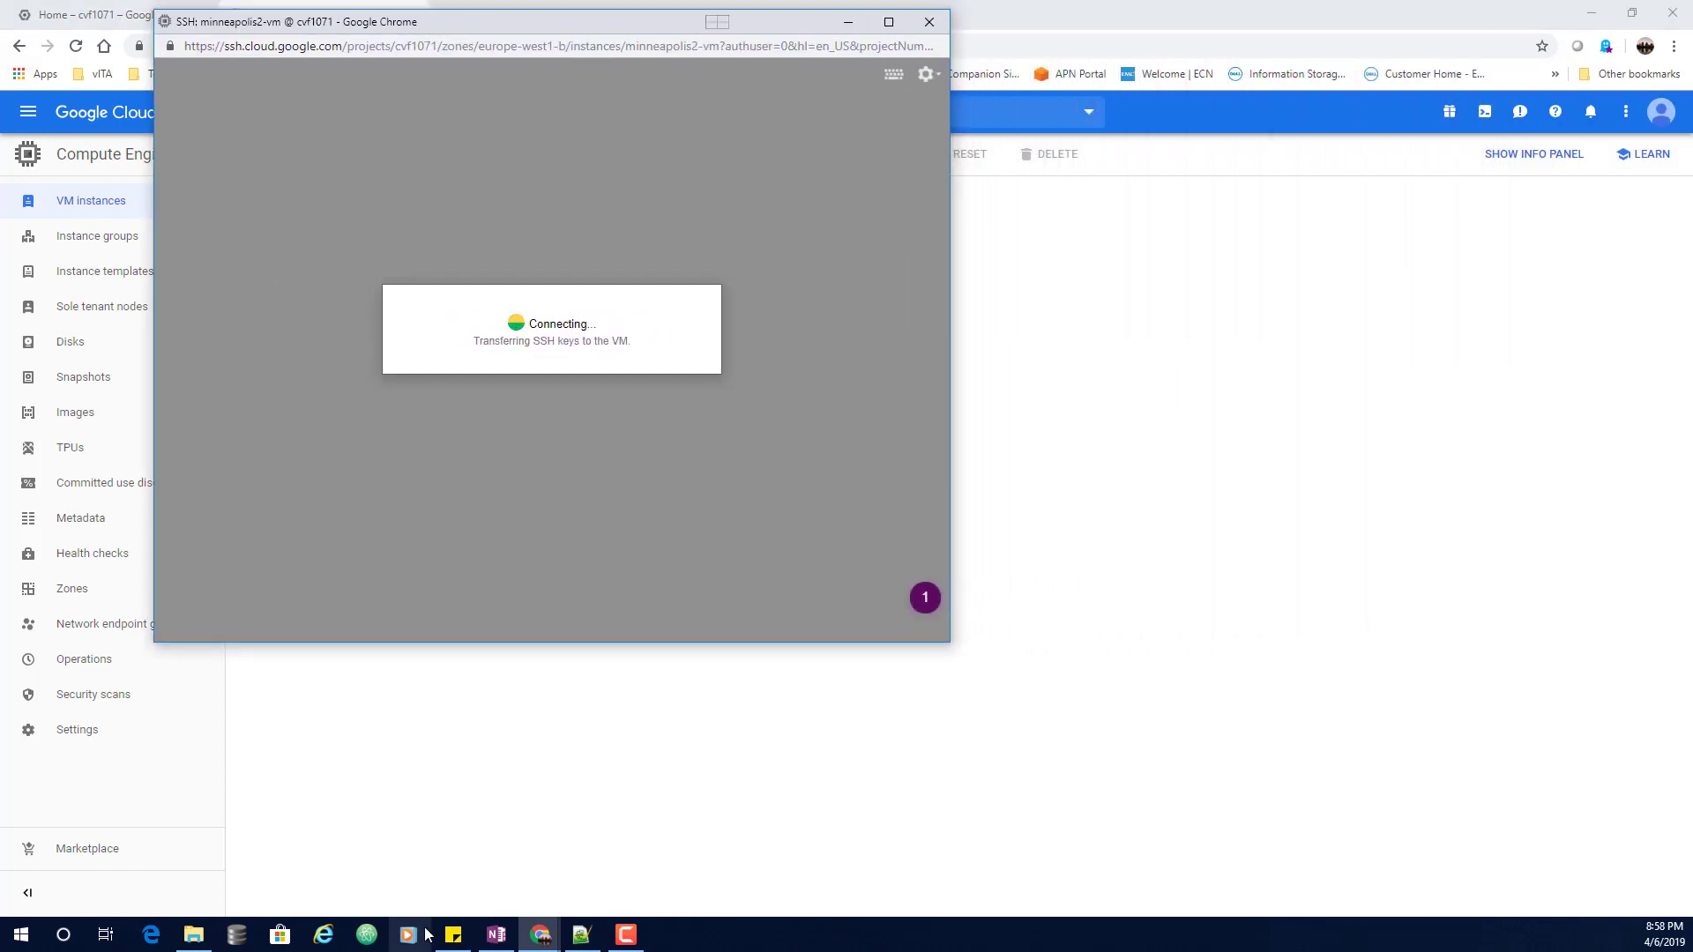
{"action": "mouse_move", "coordinate": [545, 932]}
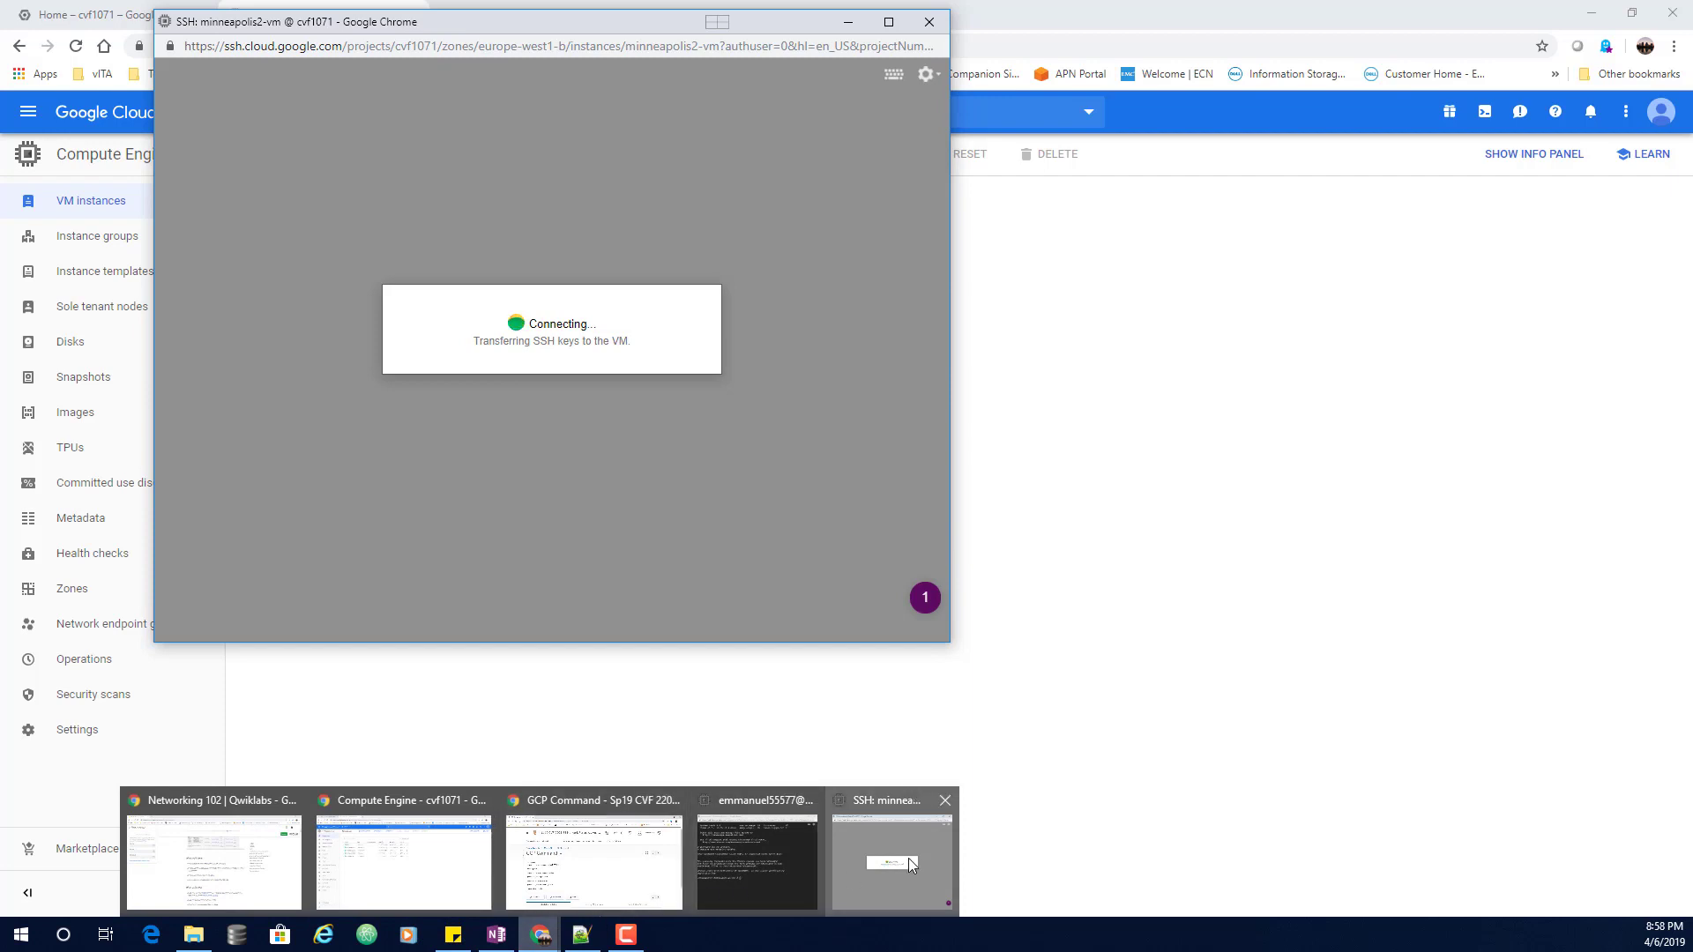
{"action": "left_click", "coordinate": [775, 861]}
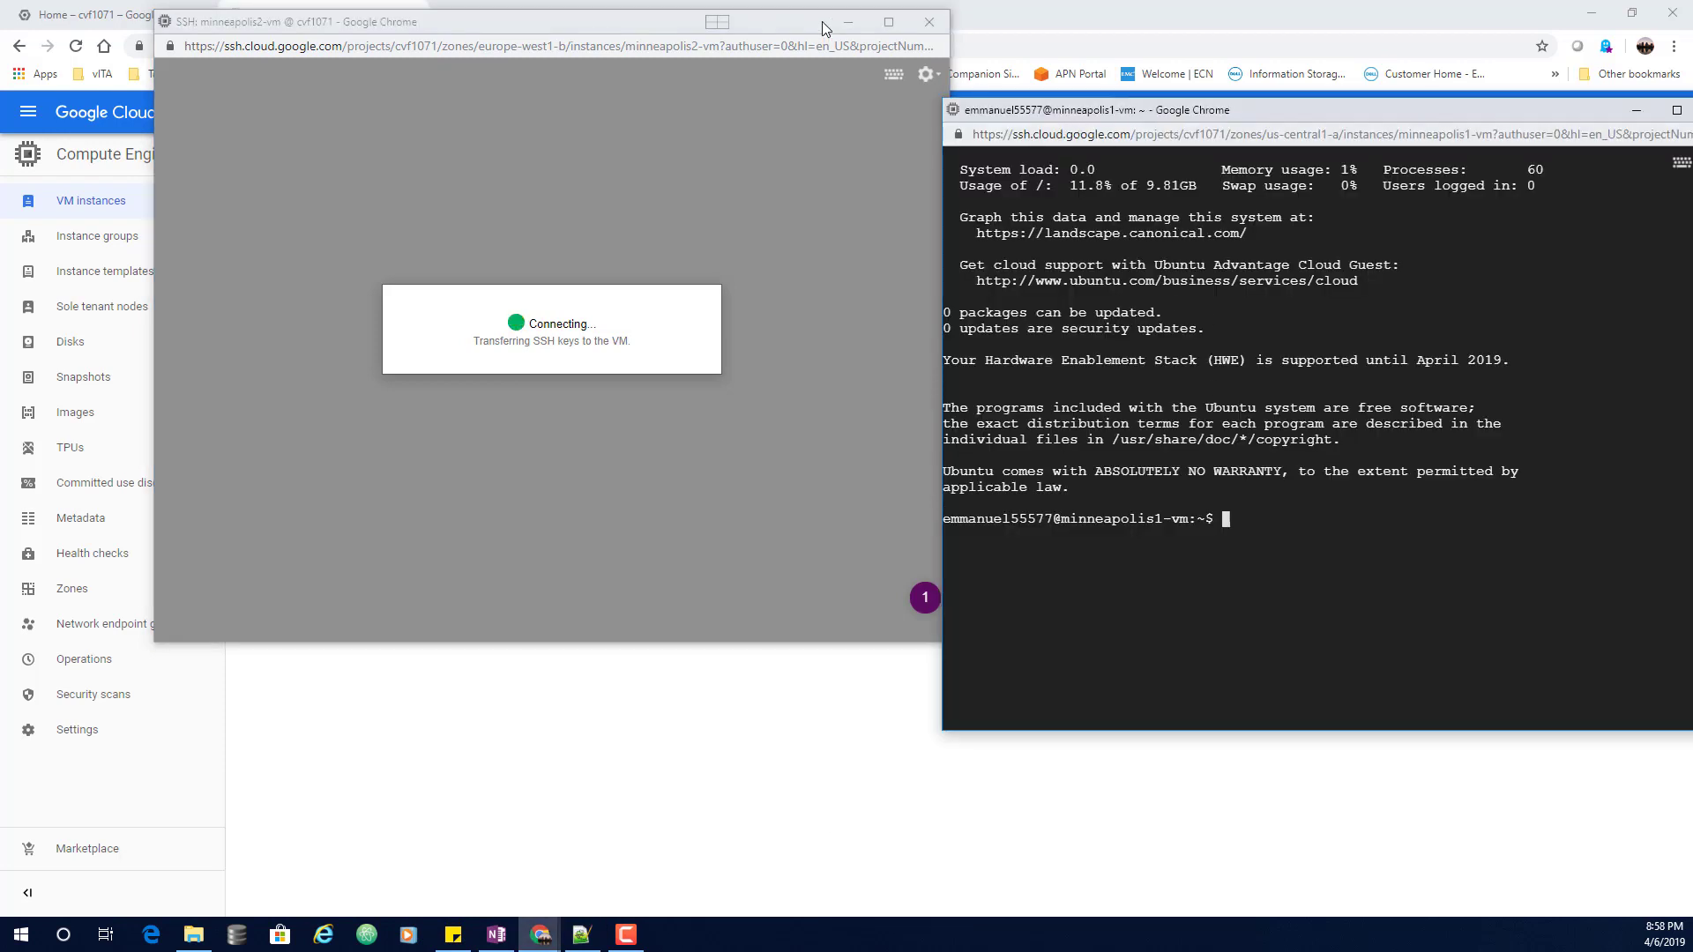
{"action": "left_click", "coordinate": [765, 24]}
{"action": "left_click_drag", "start_coordinate": [664, 30], "coordinate": [552, 39]}
{"action": "left_click", "coordinate": [1084, 105]}
{"action": "left_click_drag", "start_coordinate": [1084, 106], "coordinate": [1012, 31]}
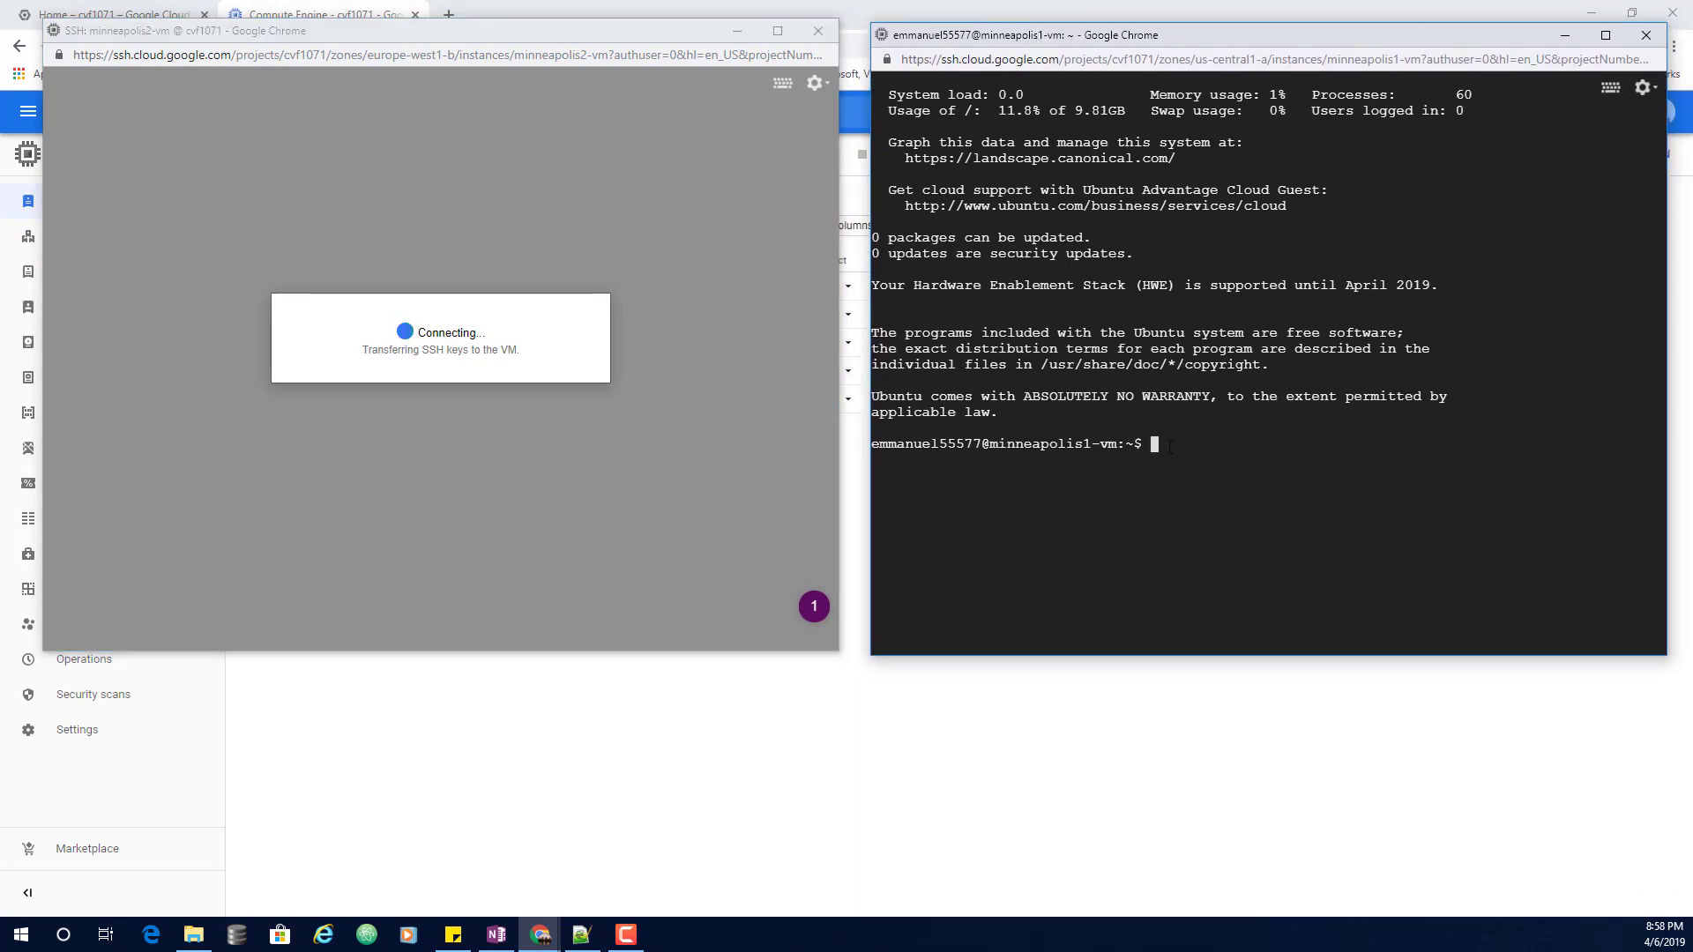
Run ifconfig on minneapolis1-vm and copy the inet address of its eth0 interface
{"action": "type", "text": "ifconfig"}
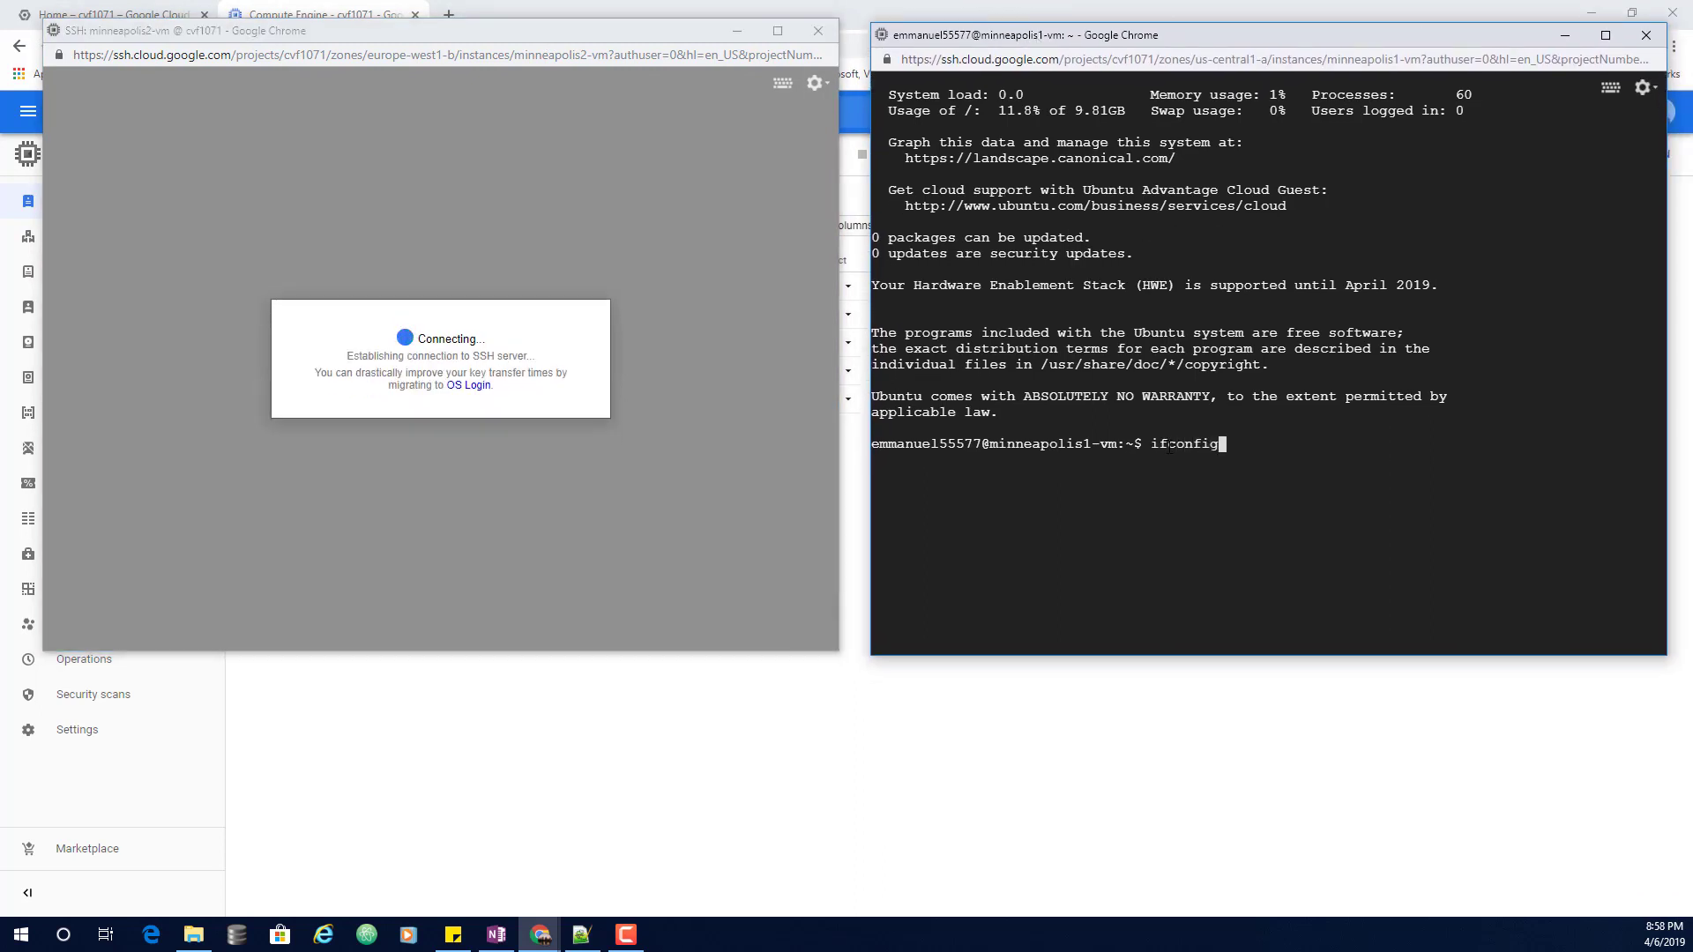
{"action": "key", "text": "Return"}
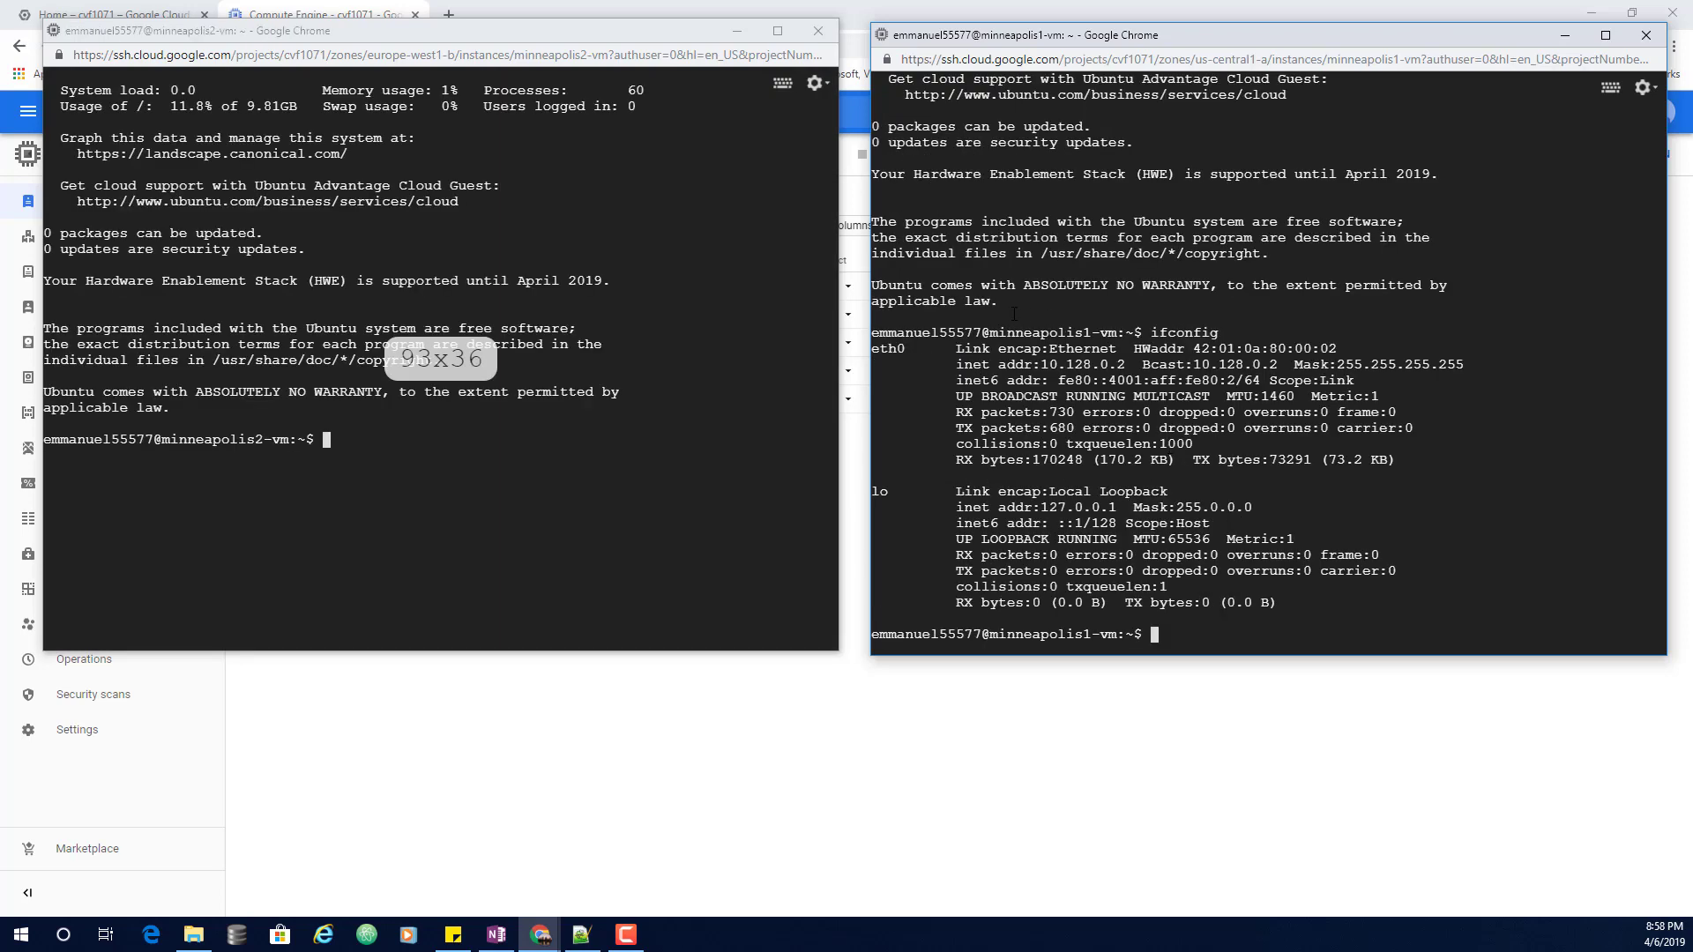
{"action": "left_click_drag", "start_coordinate": [1126, 364], "coordinate": [1041, 364]}
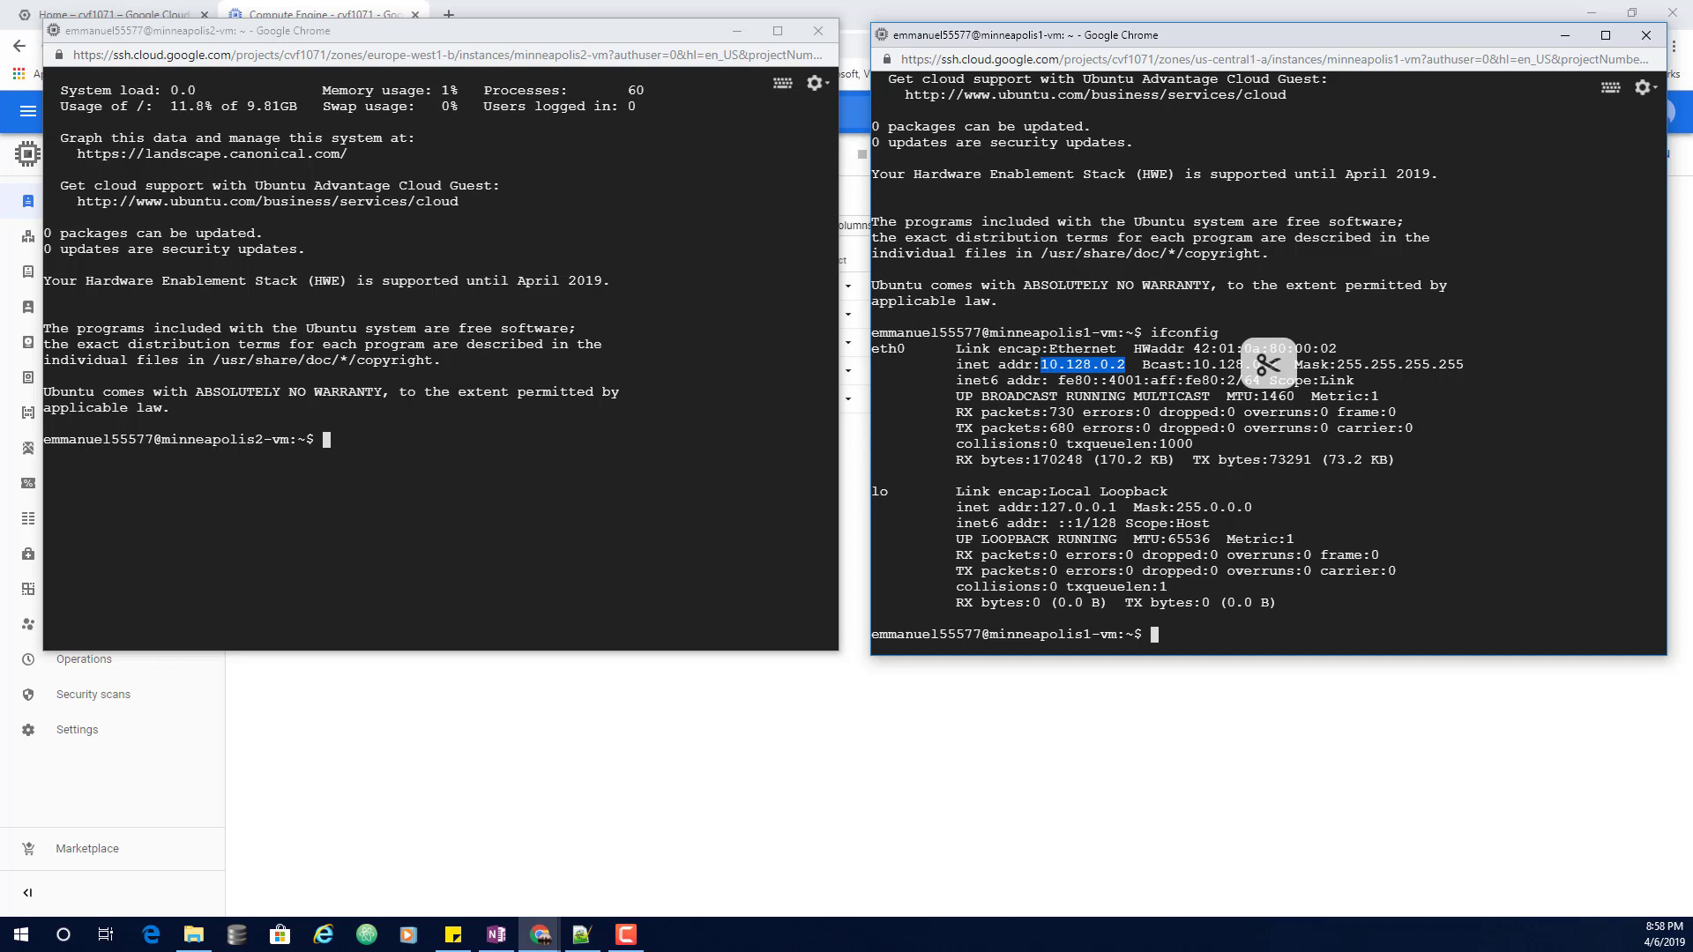
Ping 10.128.0.2 from the minneapolis2-vm SSH session
{"action": "left_click", "coordinate": [382, 452]}
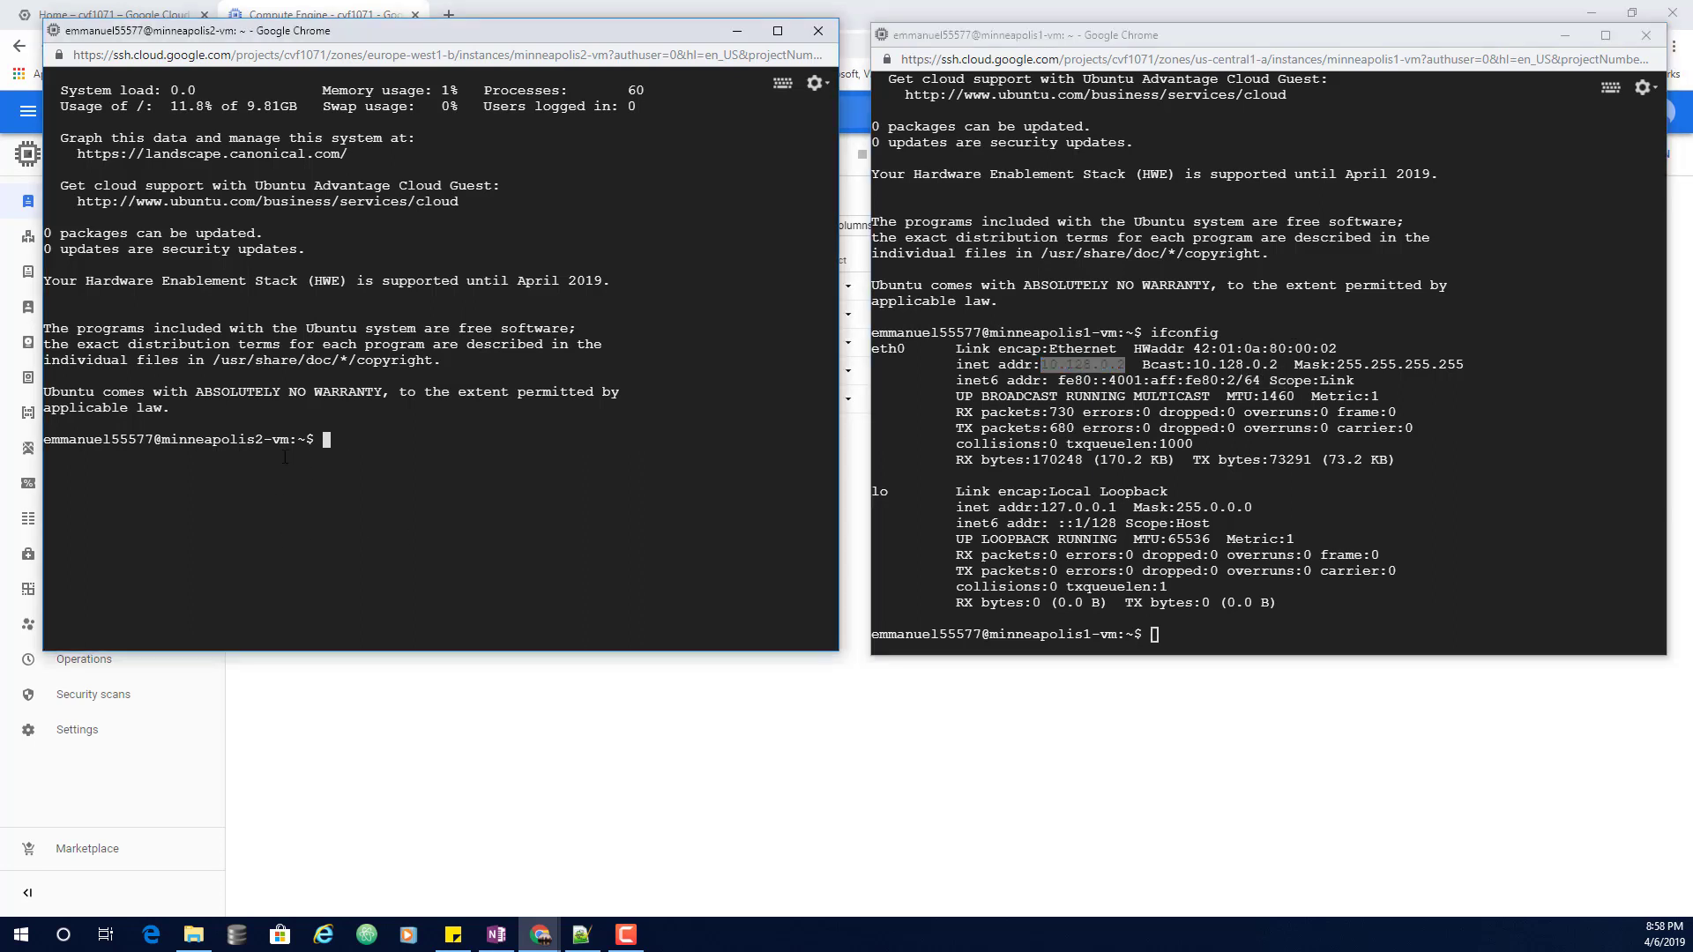
{"action": "type", "text": "ping"}
{"action": "type", "text": "10.128.0.2"}
{"action": "key", "text": "Return"}
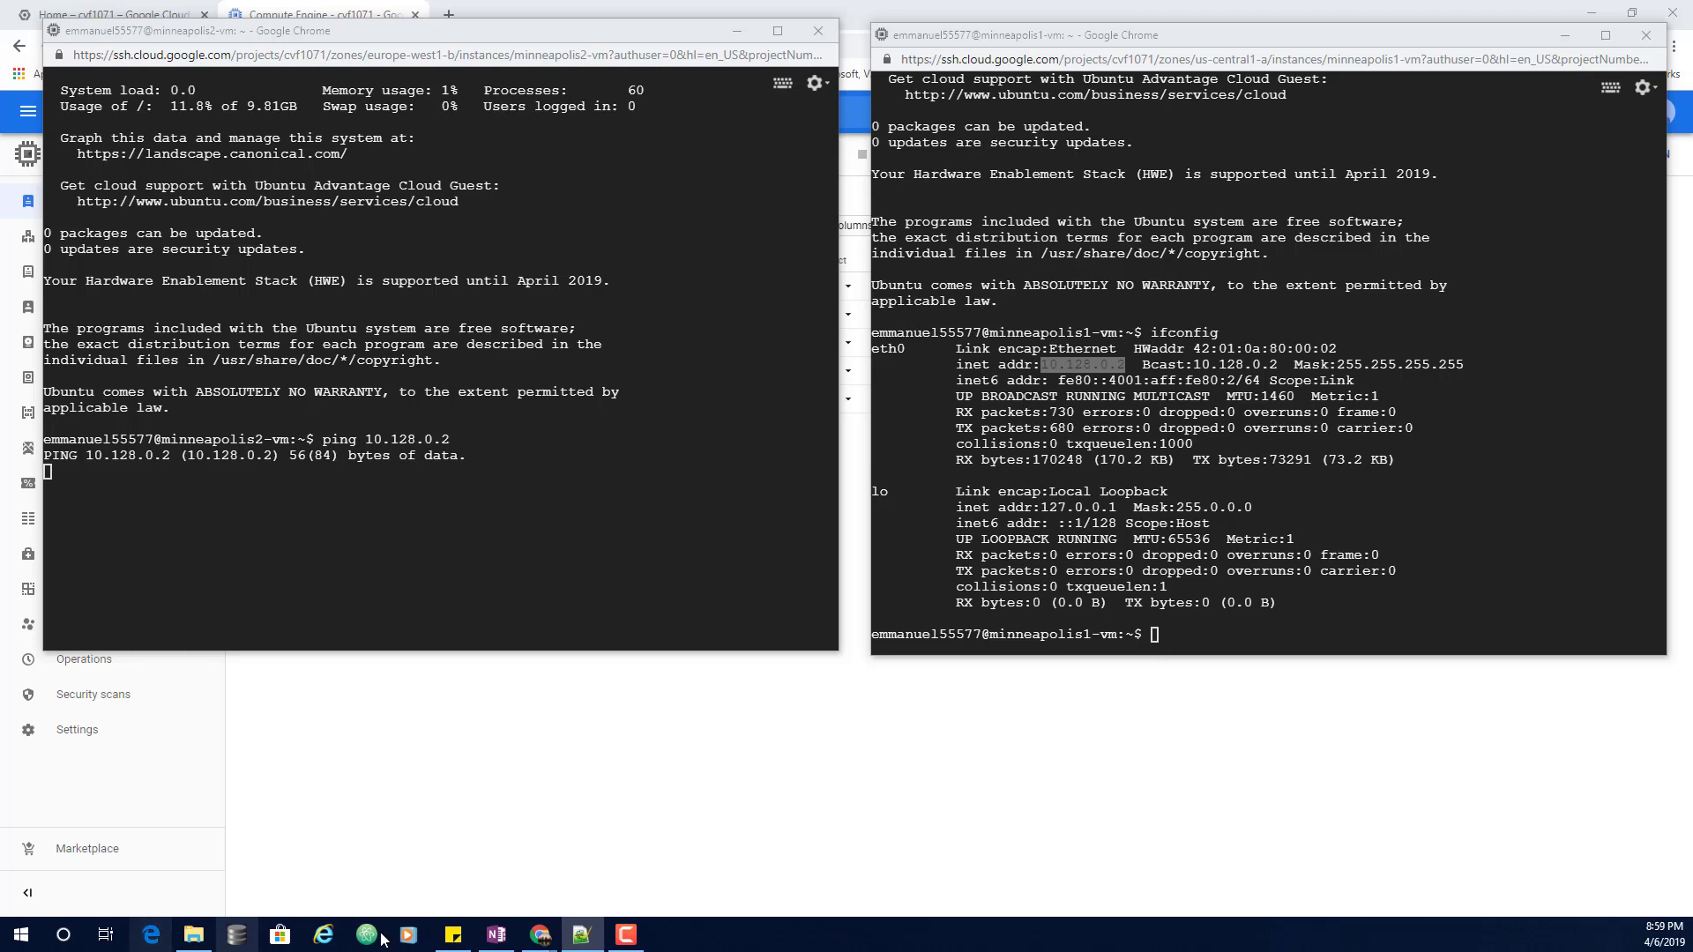
In Cloud Shell, create the gcloud beta firewall rule minneapolis-allow-icmp on network minneapolis with action ALLOW, direction INGRESS and rules icmp
{"action": "mouse_move", "coordinate": [541, 937]}
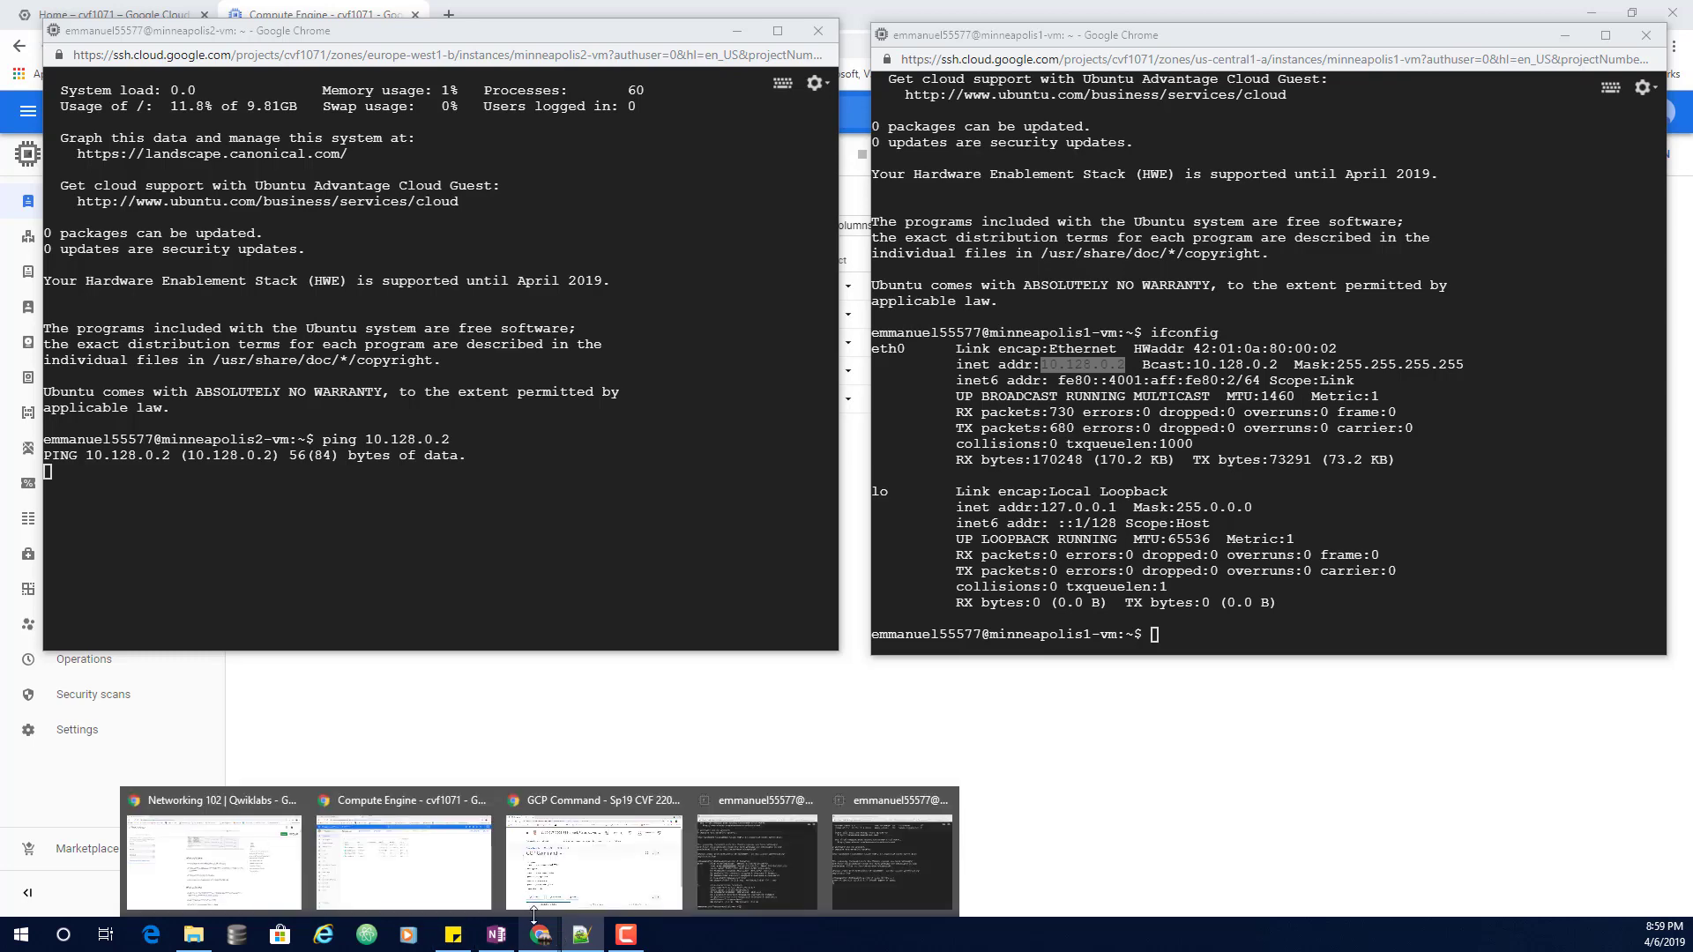
{"action": "left_click", "coordinate": [361, 871]}
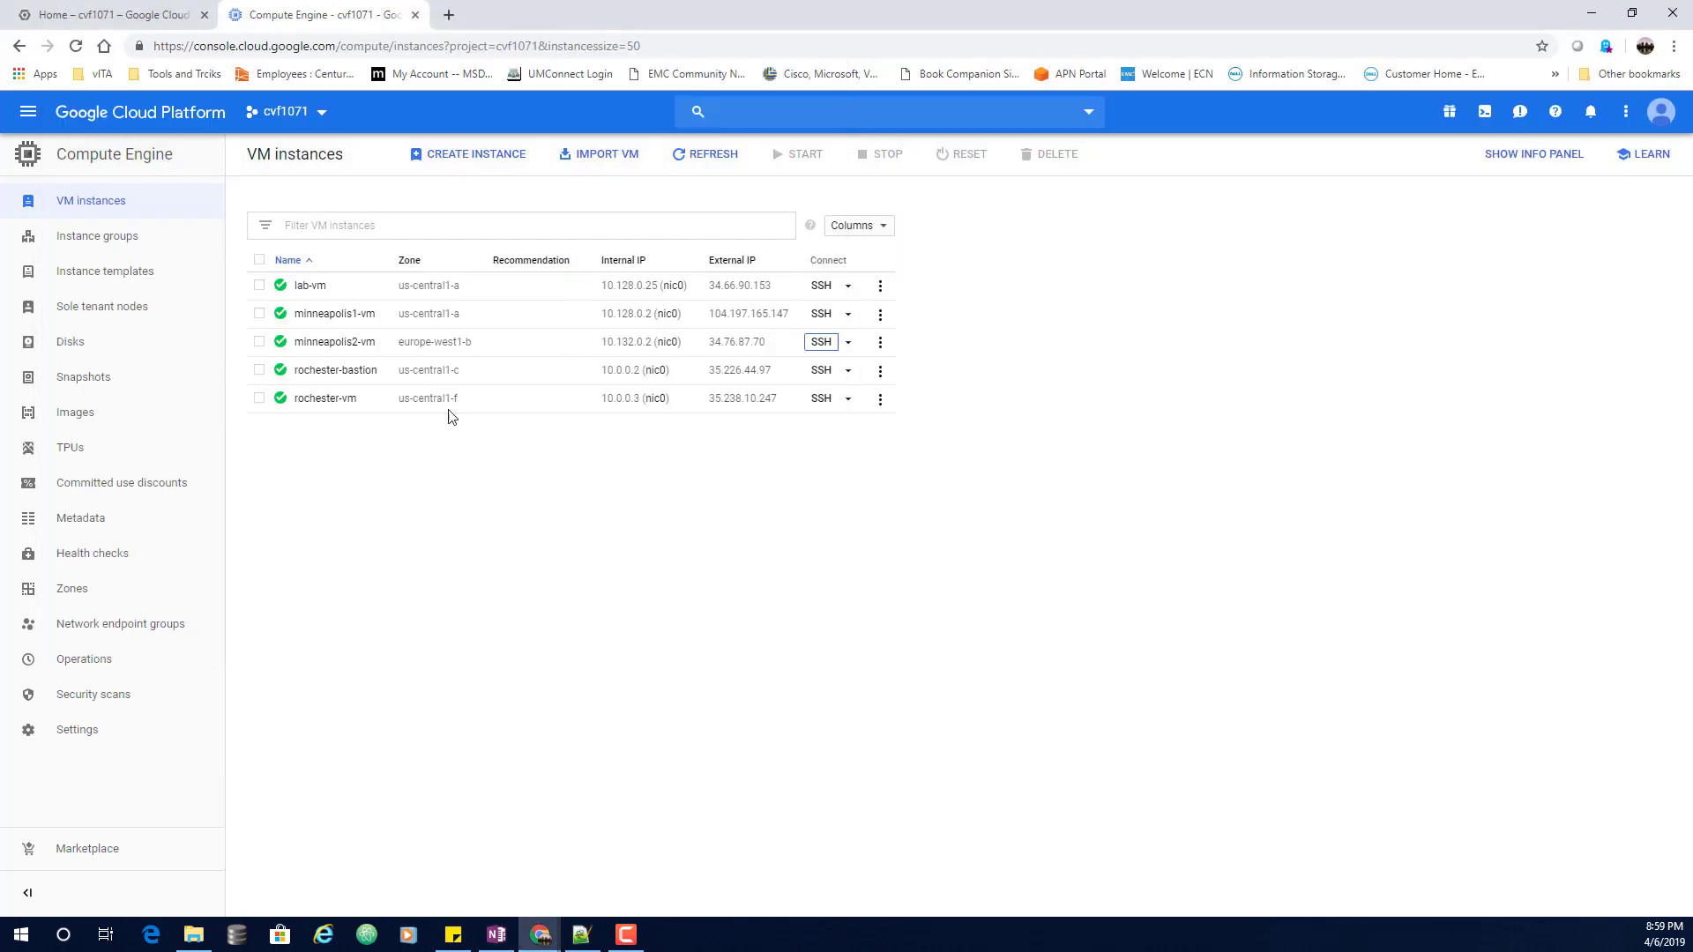
{"action": "left_click", "coordinate": [141, 16]}
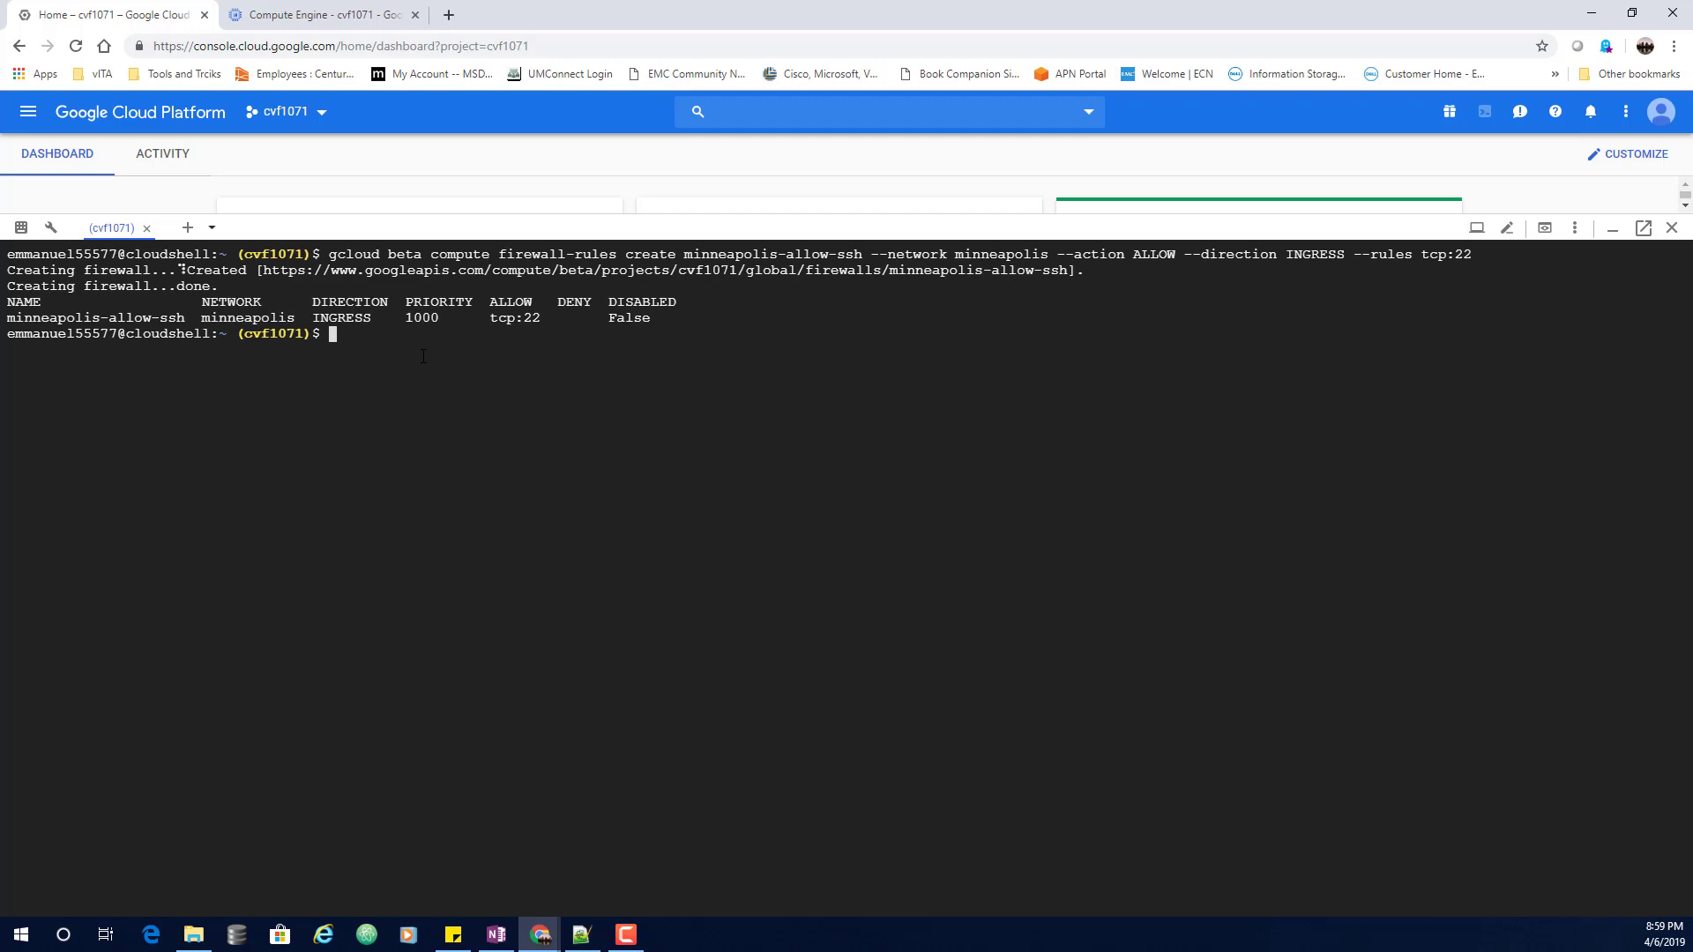
{"action": "type", "text": "gcloud beta compute firewall-rules create minneapolis-allow-icmp --network minneapolis --action ALLOW --direction INGRESS --rules icmp"}
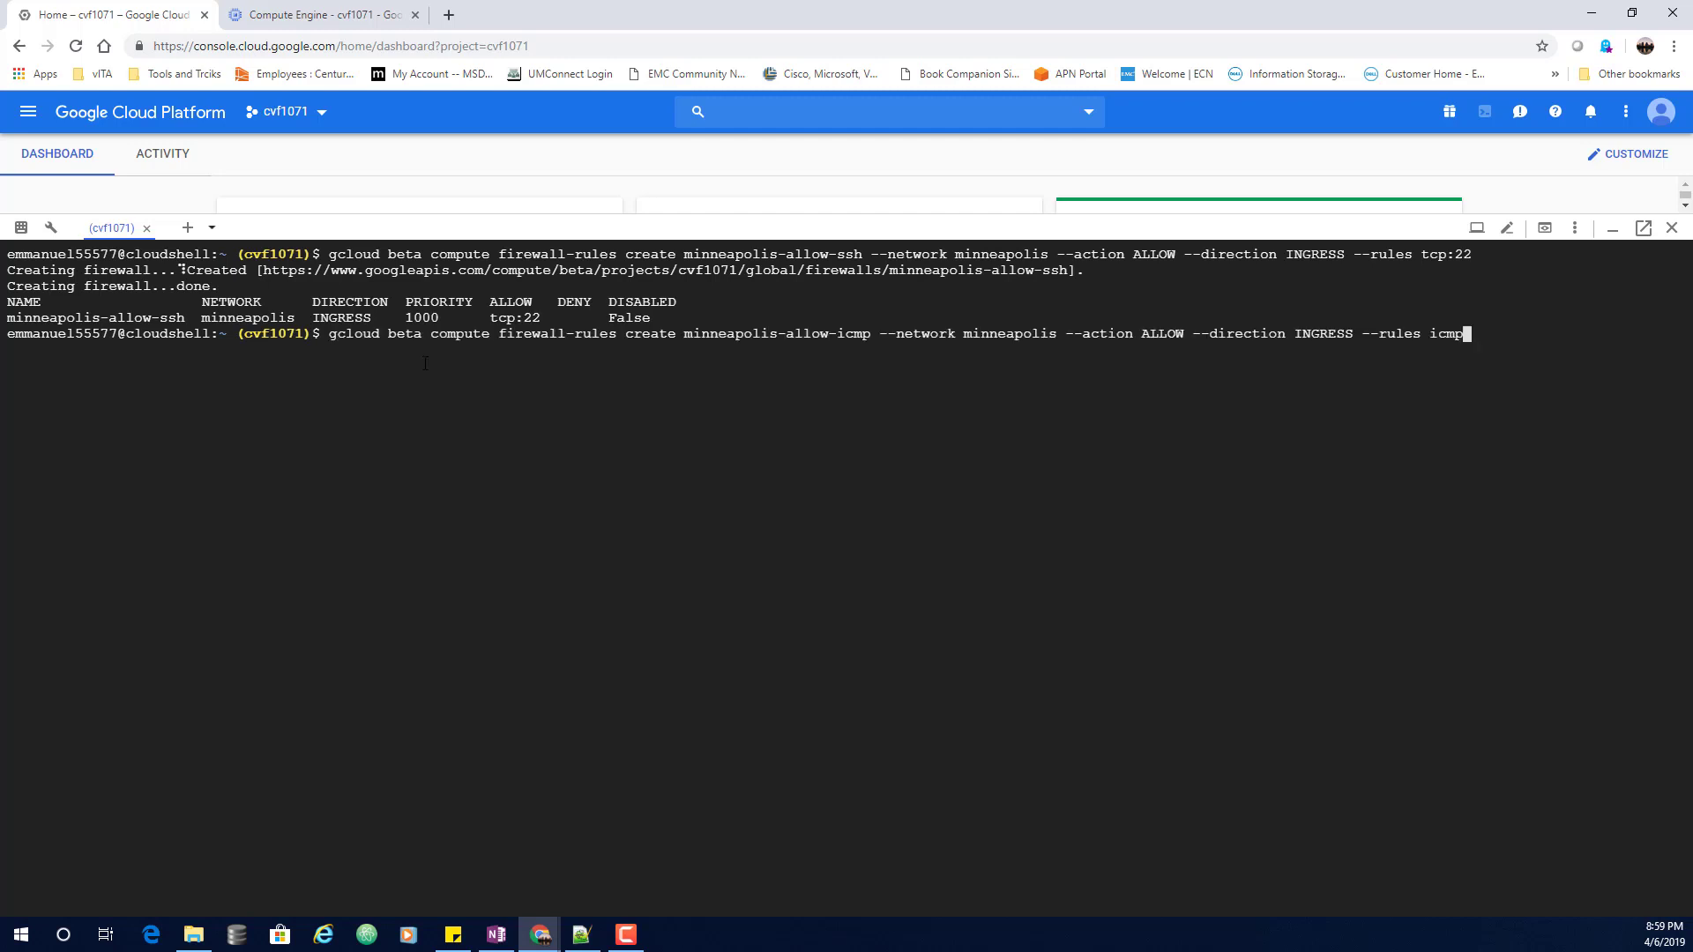
{"action": "key", "text": "Return"}
Bring both minneapolis SSH windows to the front and examine the running ping on minneapolis2-vm beside the Cloud Shell output
{"action": "mouse_move", "coordinate": [539, 935]}
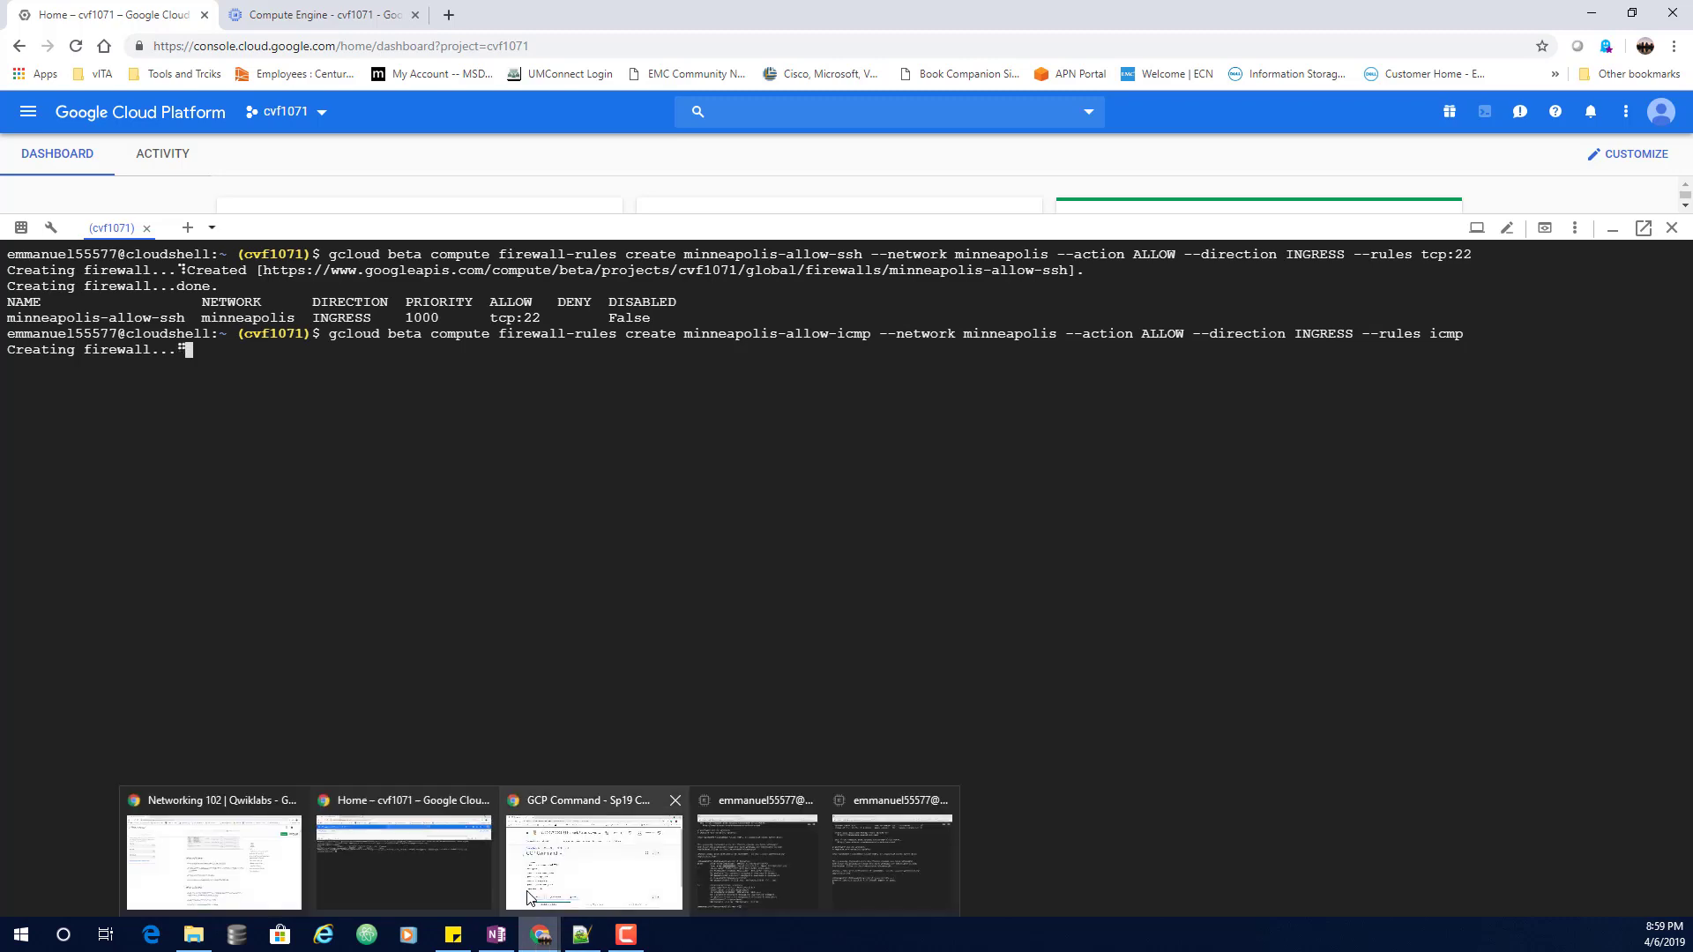
{"action": "left_click", "coordinate": [748, 866]}
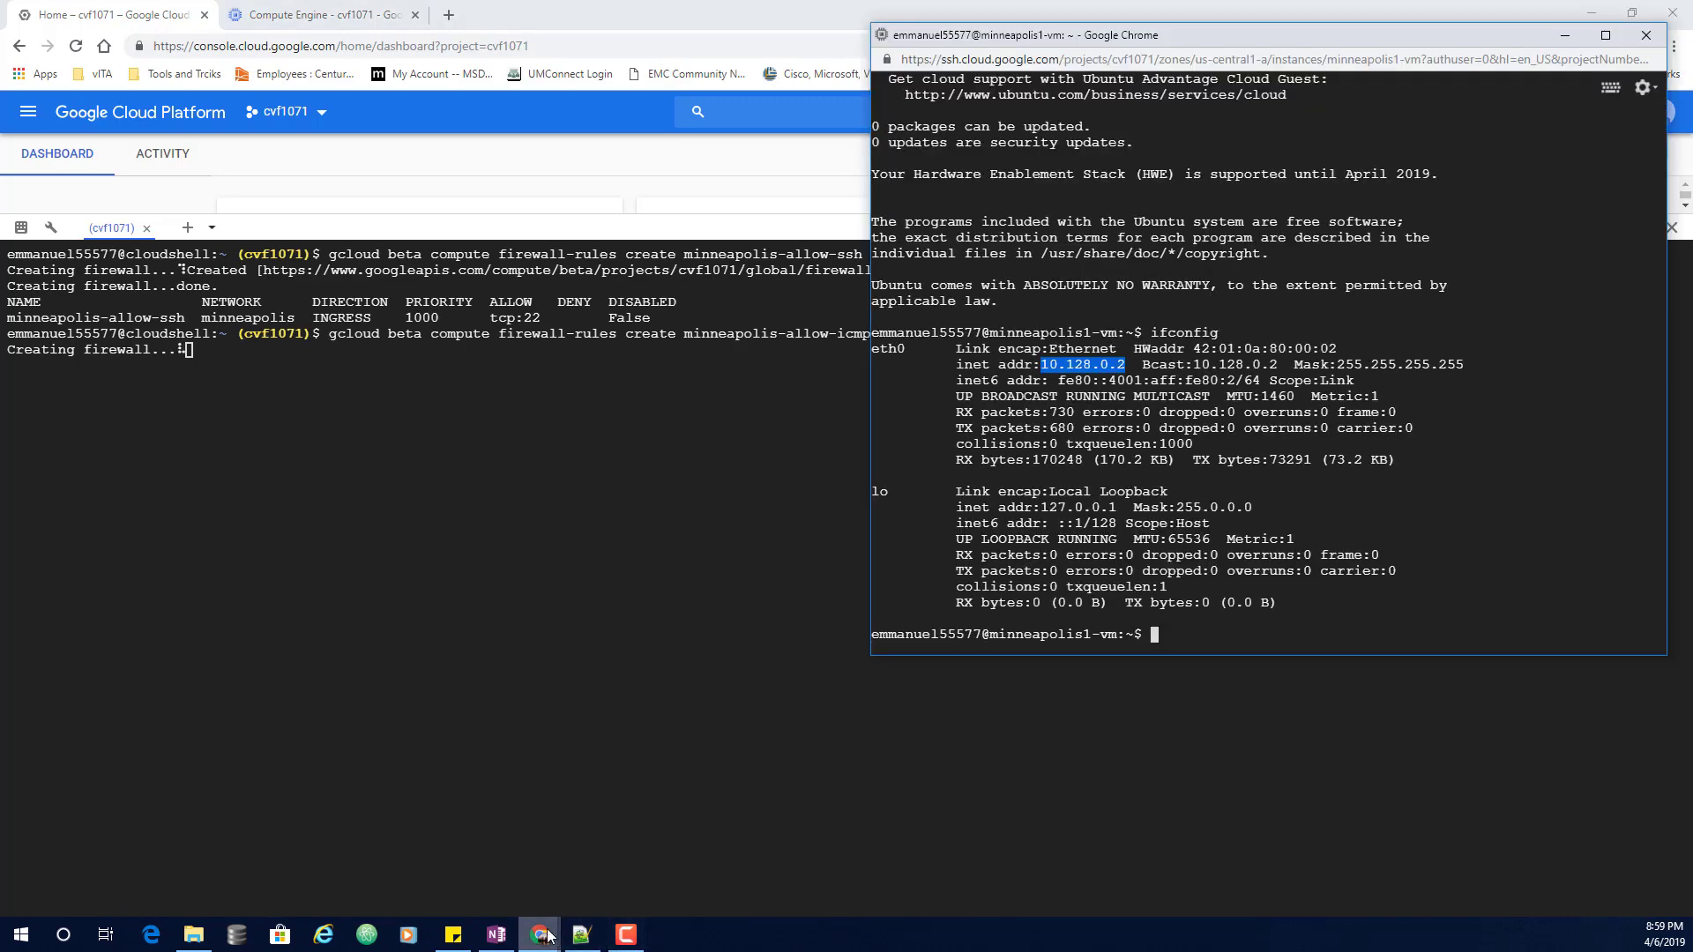
{"action": "mouse_move", "coordinate": [546, 935]}
{"action": "left_click", "coordinate": [903, 861]}
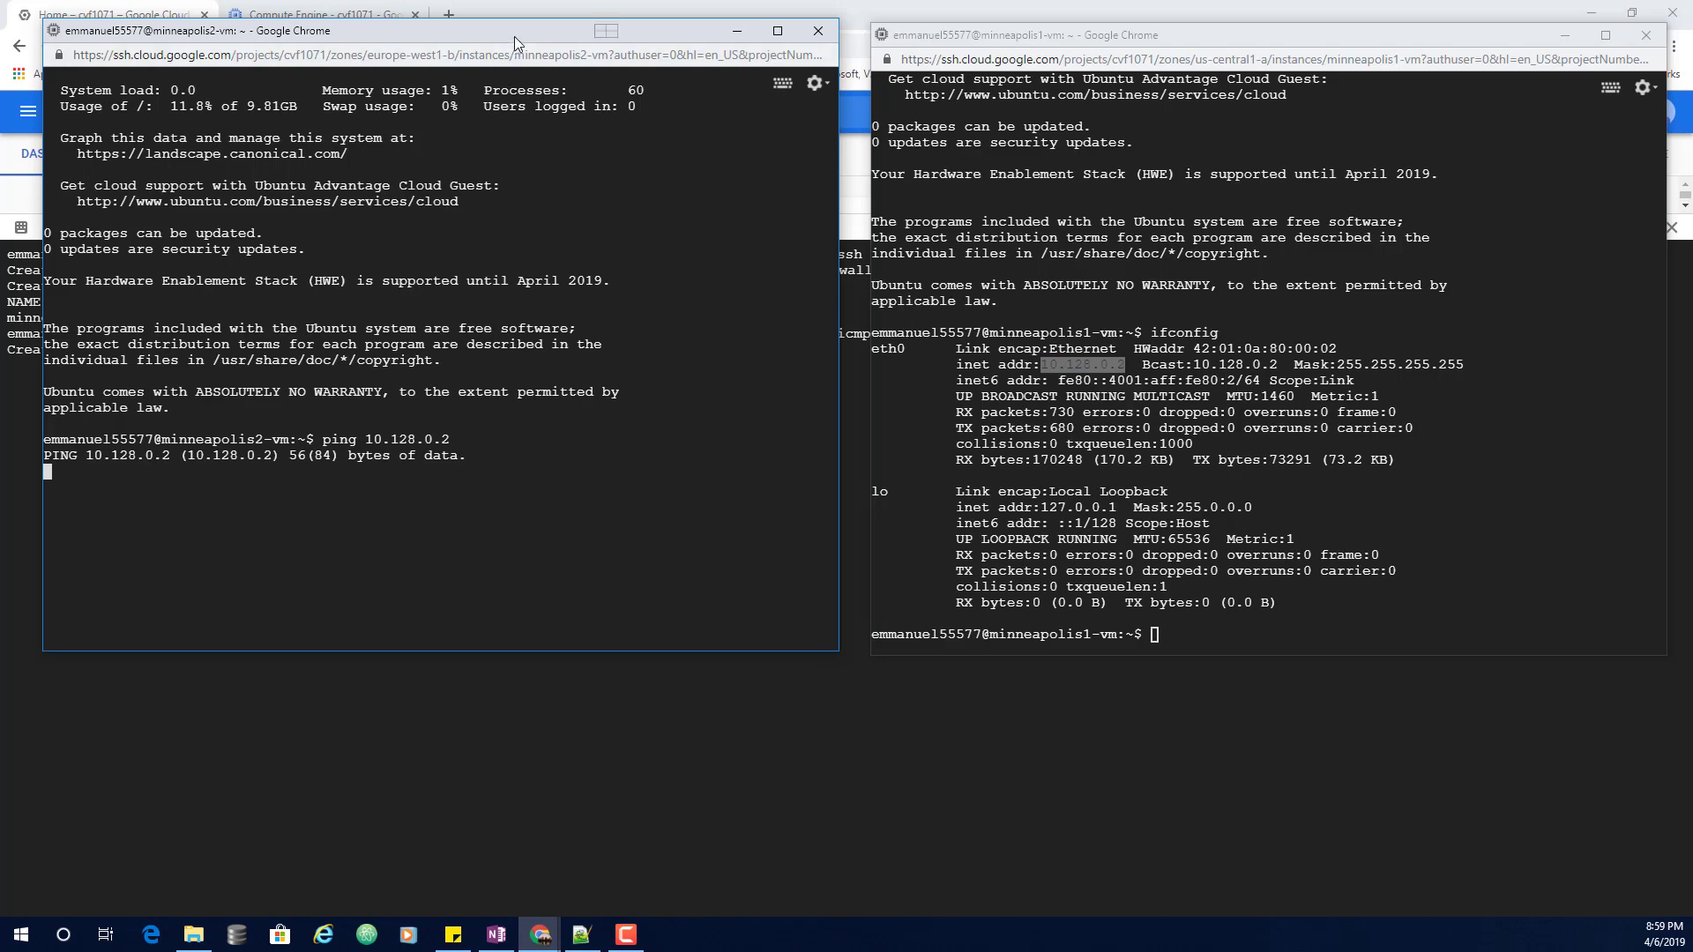
{"action": "left_click_drag", "start_coordinate": [515, 36], "coordinate": [1343, 345]}
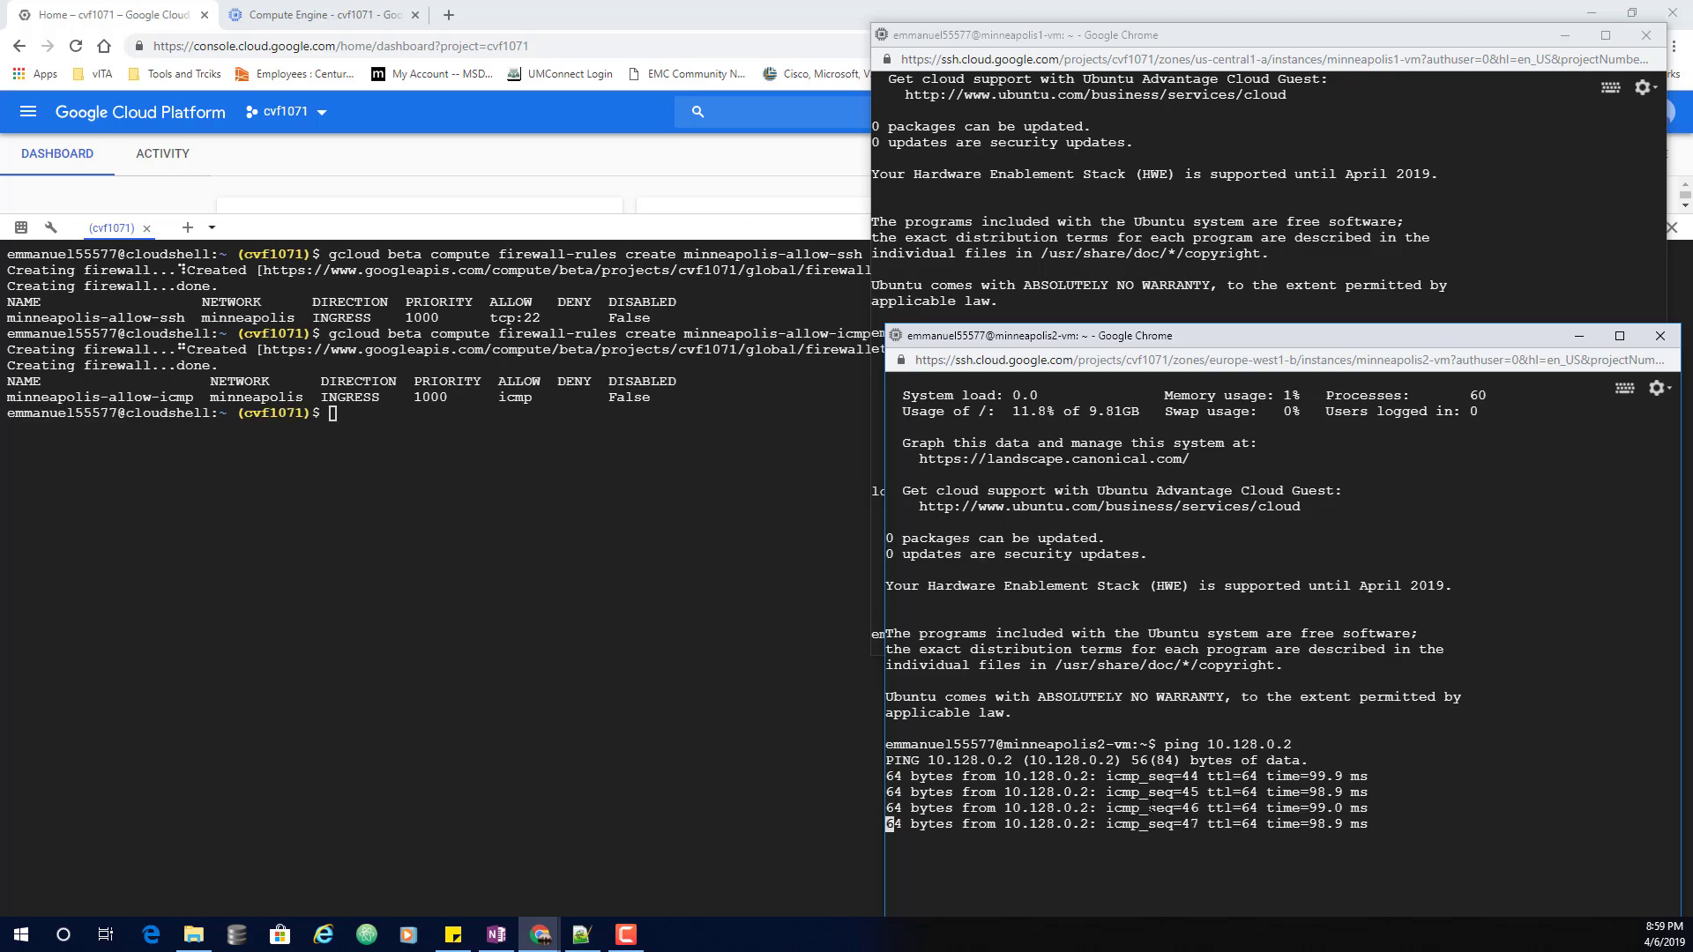
{"action": "left_click_drag", "start_coordinate": [1226, 345], "coordinate": [441, 51]}
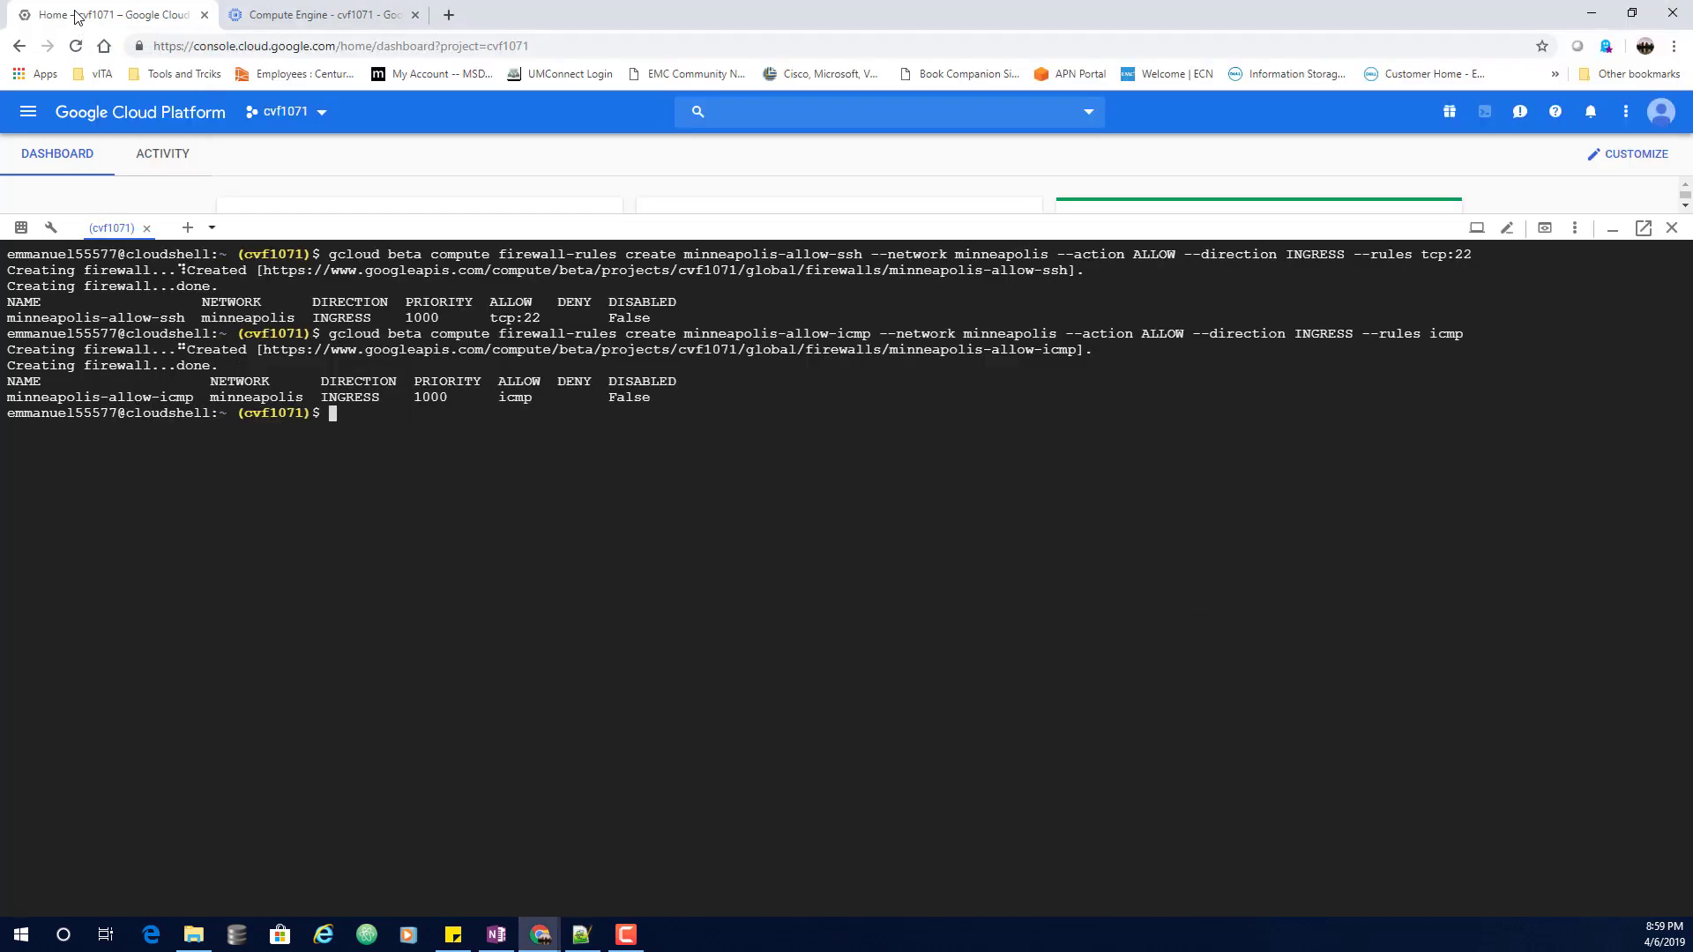
In Cloud Shell, create the gcloud beta firewall rule minneapolis-allow-internal on network minneapolis with action ALLOW, direction INGRESS, rules all and source-ranges 10.128.0.0/9
{"action": "left_click", "coordinate": [81, 19]}
{"action": "type", "text": "gcloud beta compute firewall-rules create minneapolis-allow-internal --network minneapolis --action ALLOW --direction INGRESS --rules all --source-ranges 10.128.0.0/9"}
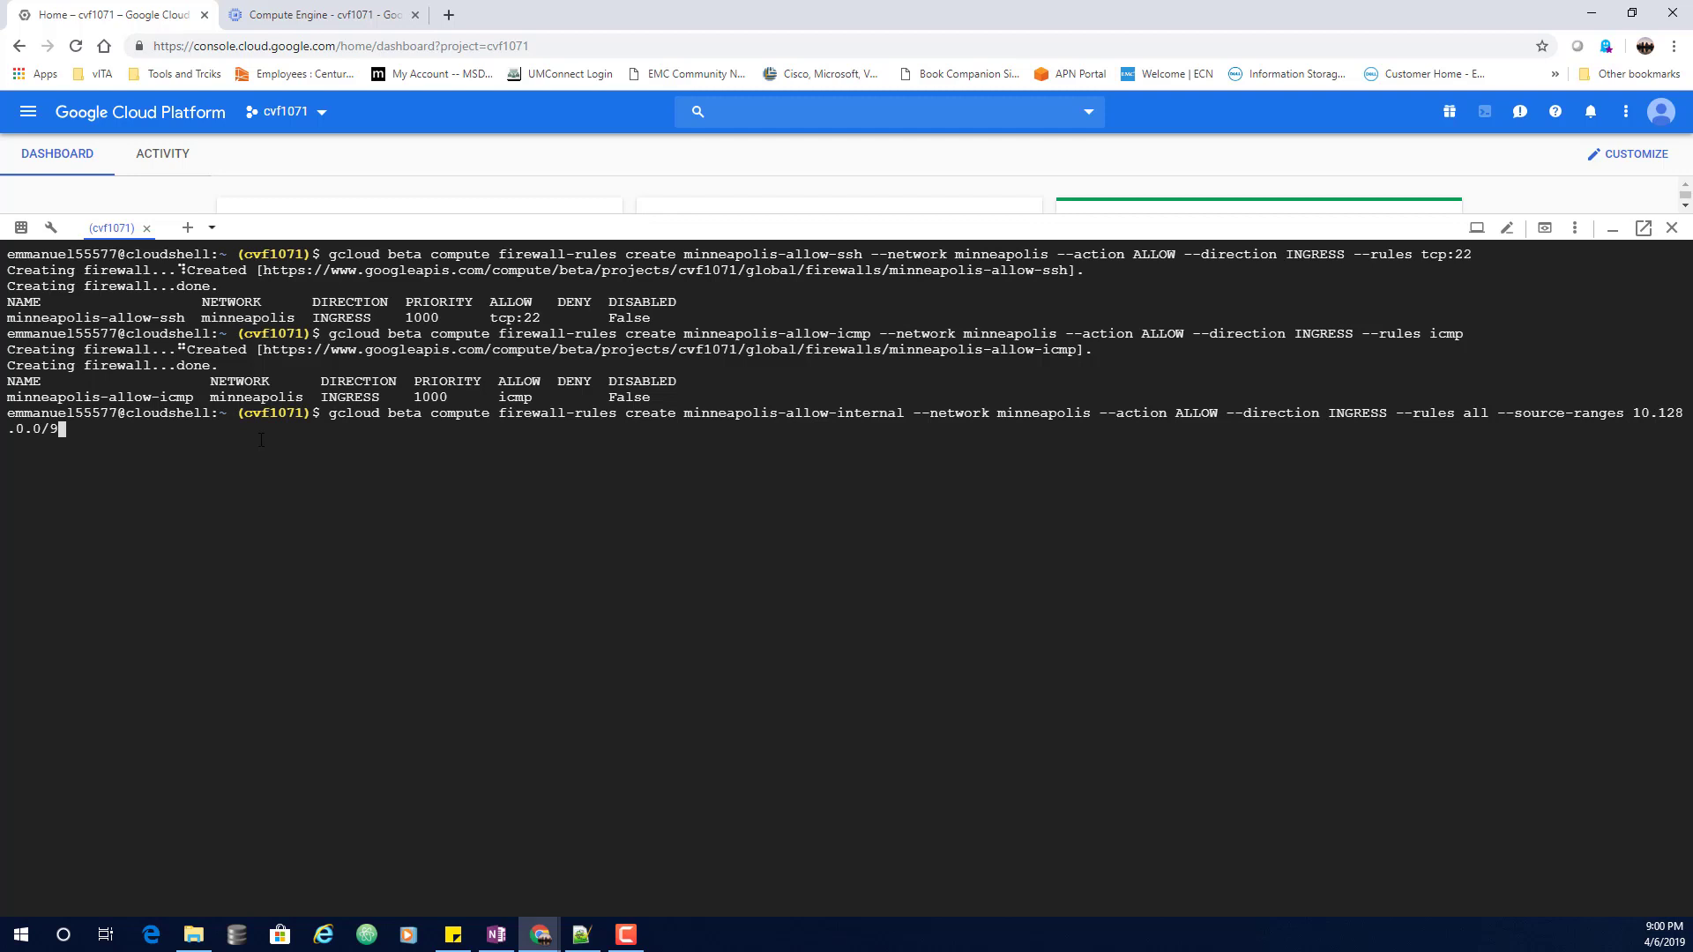
{"action": "key", "text": "Return"}
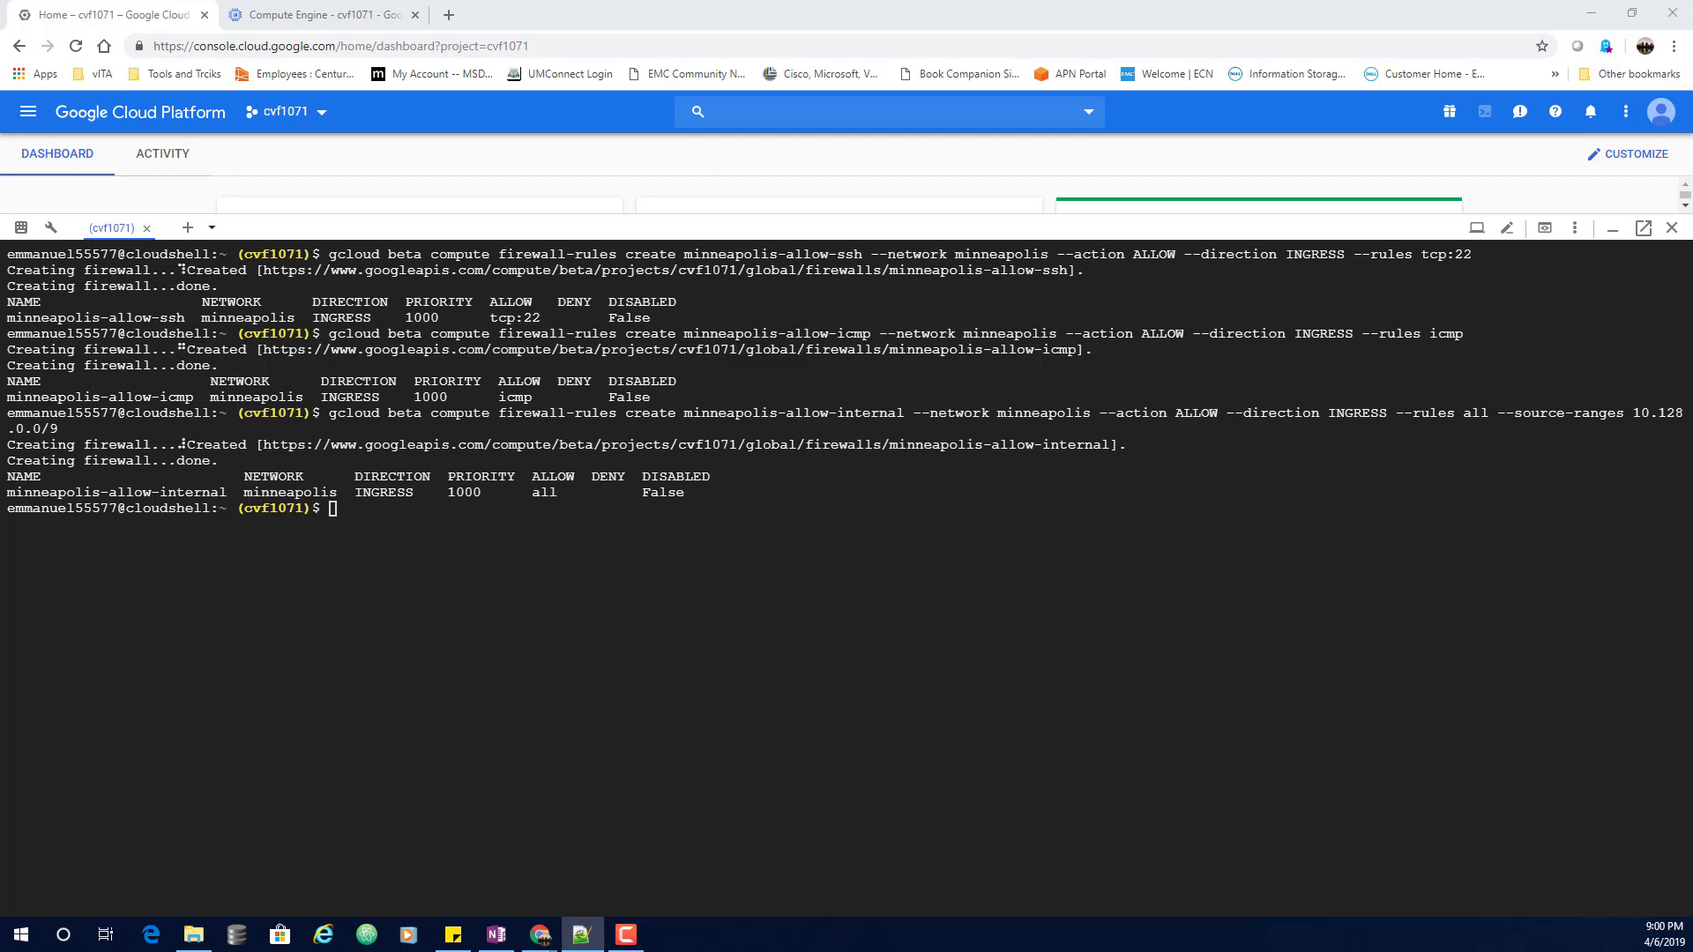
List all of the project's firewall rules with gcloud beta compute firewall-rules list
{"action": "left_click", "coordinate": [413, 513]}
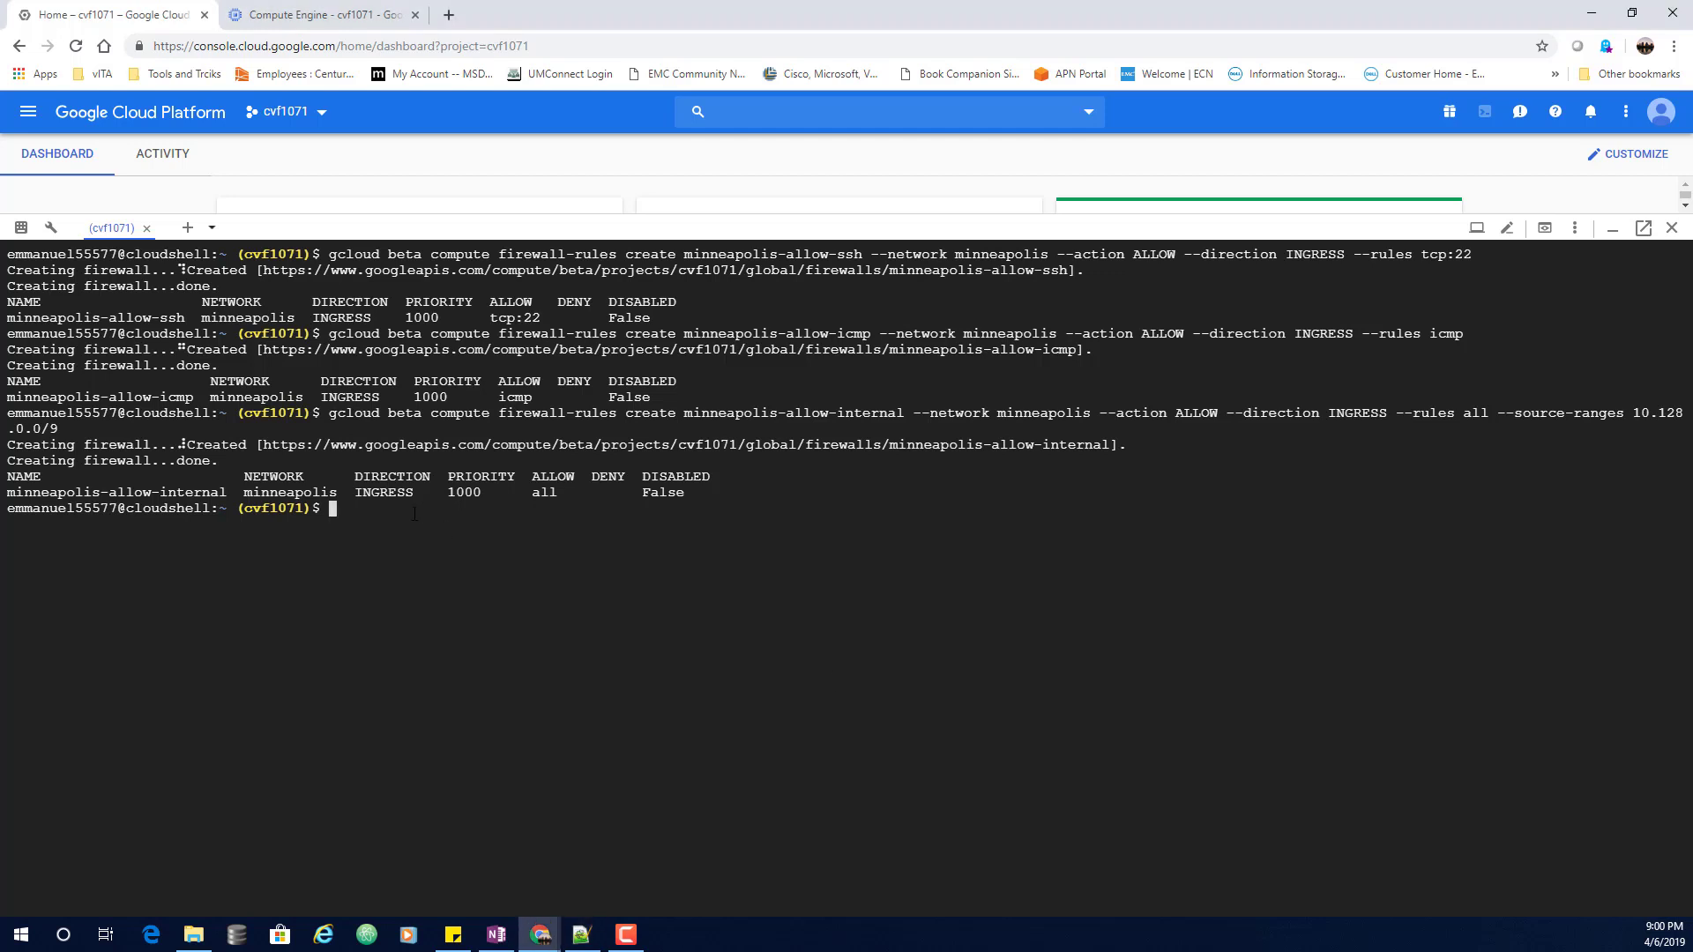
{"action": "type", "text": "gcloud beta compute firewall-rules list"}
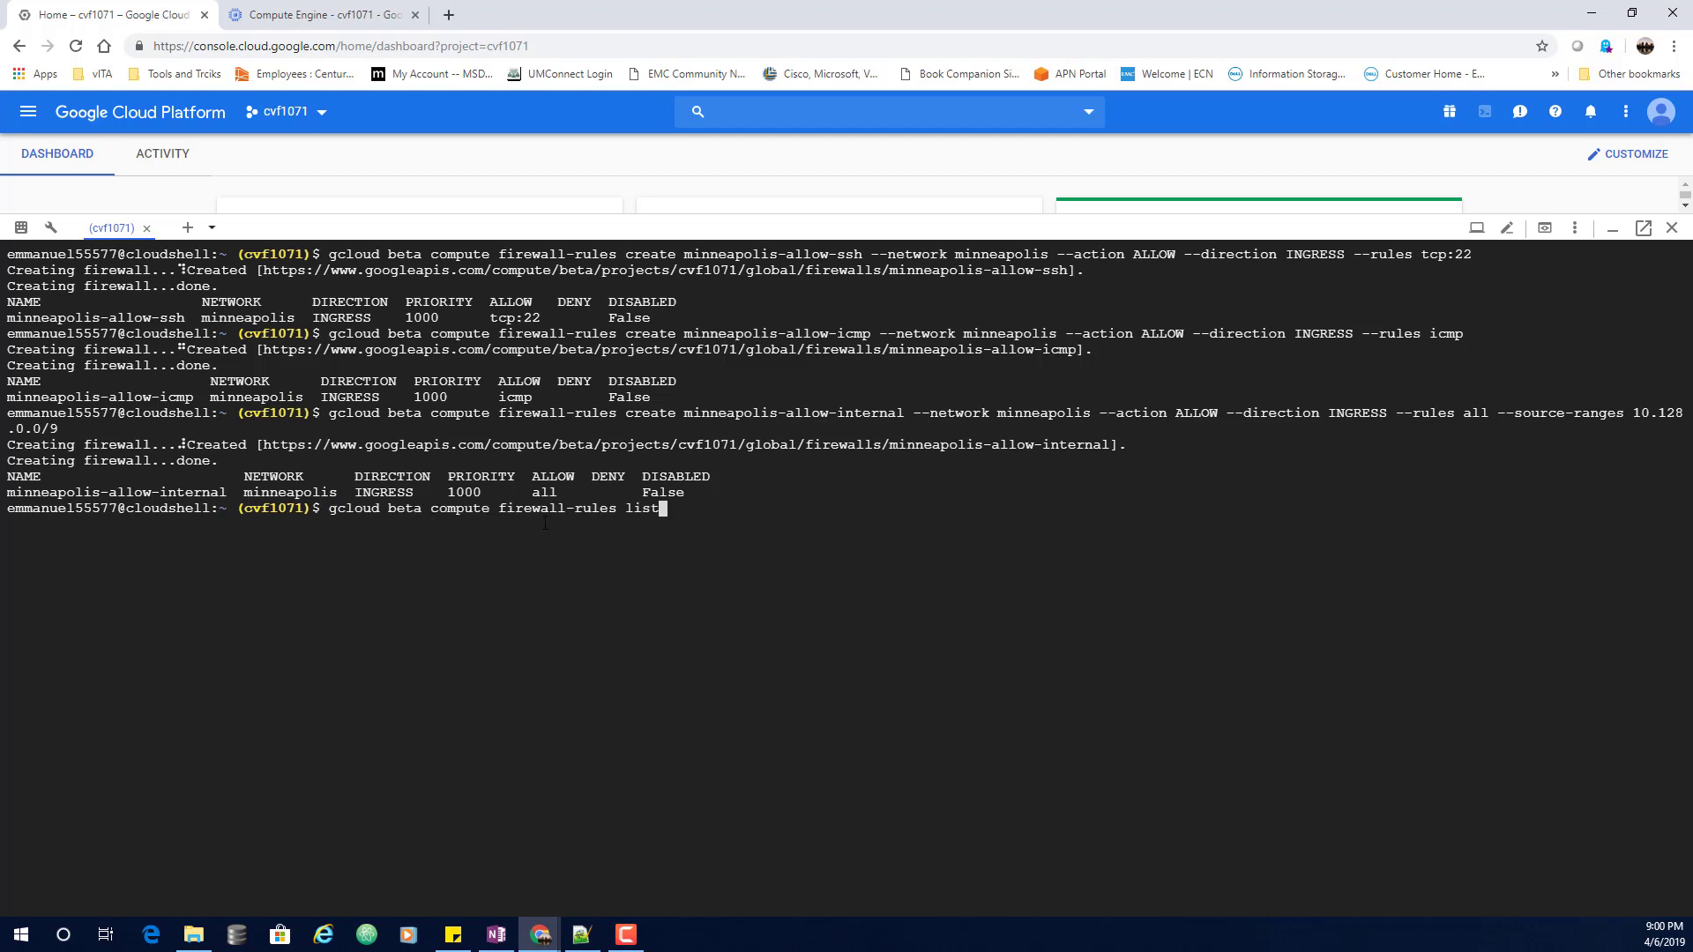
{"action": "key", "text": "Return"}
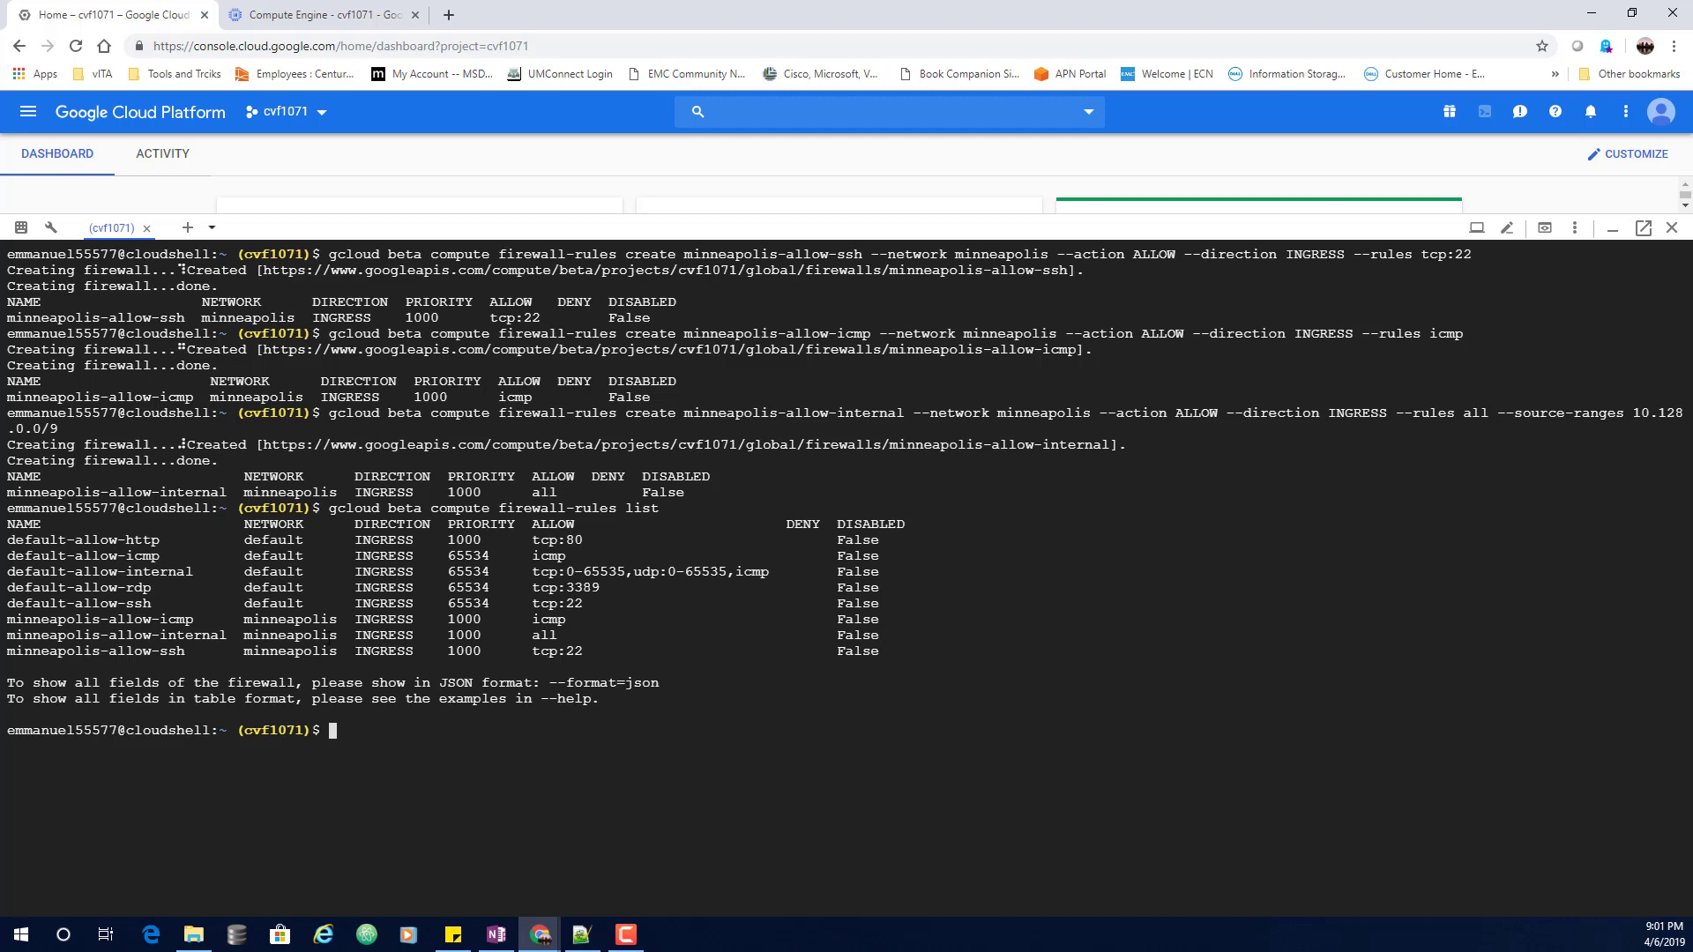
{"action": "key", "text": "F10"}
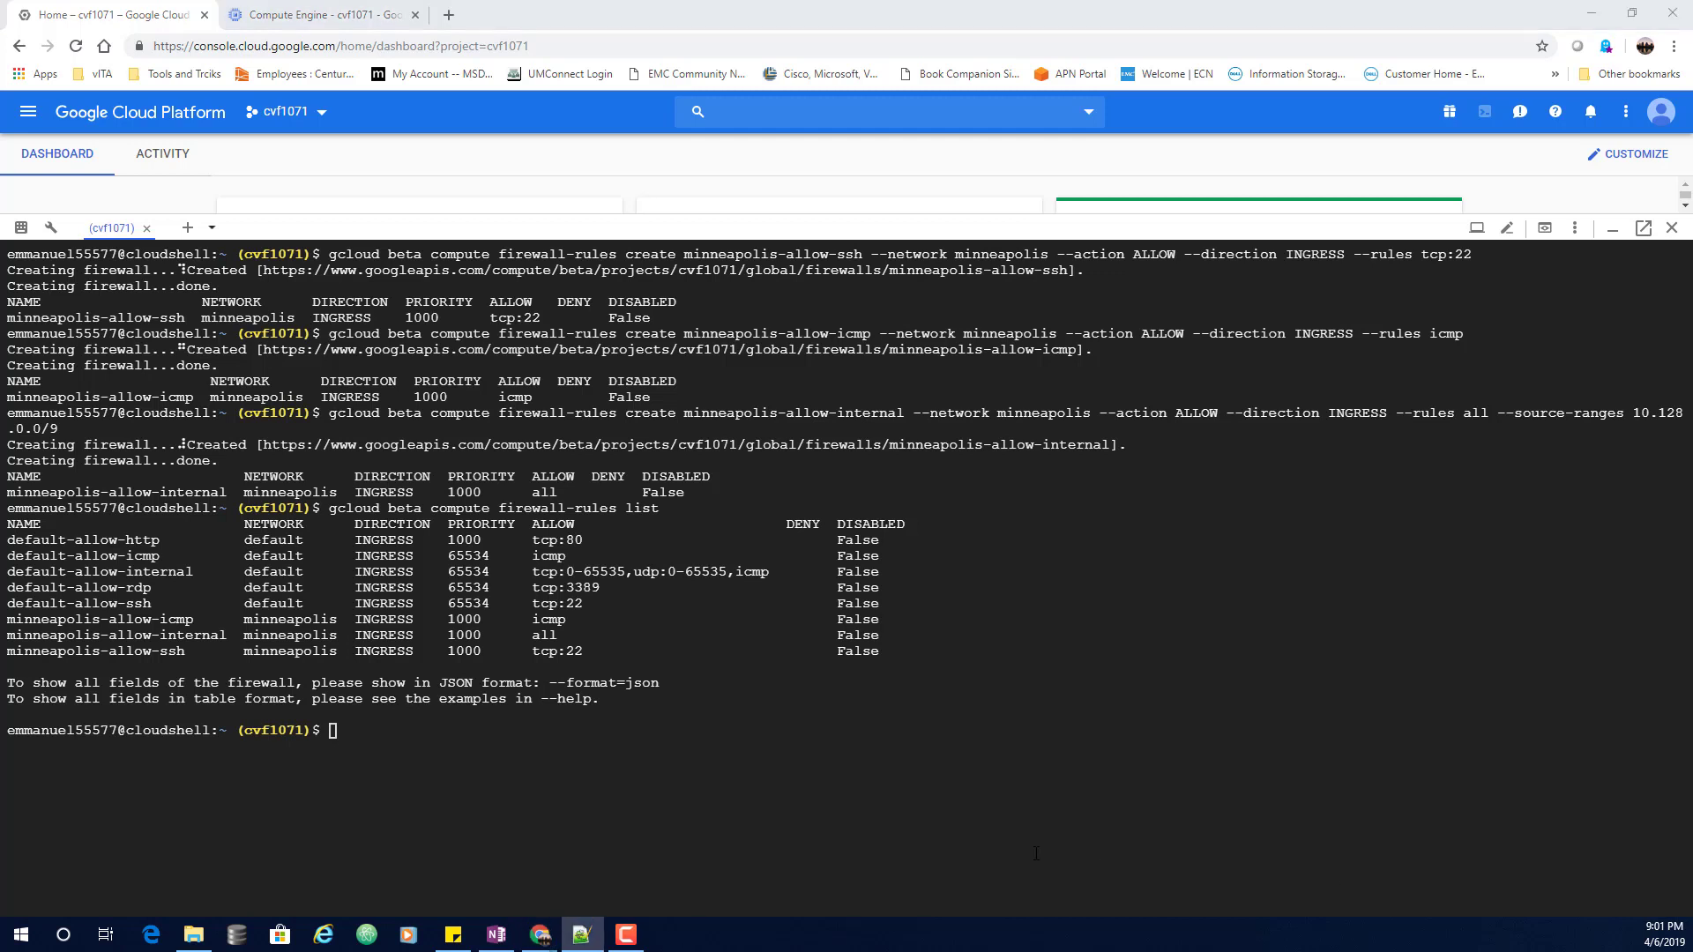
List only the minneapolis network's firewall rules with gcloud beta, using the filter "network:minneapolis"
{"action": "left_click", "coordinate": [462, 742]}
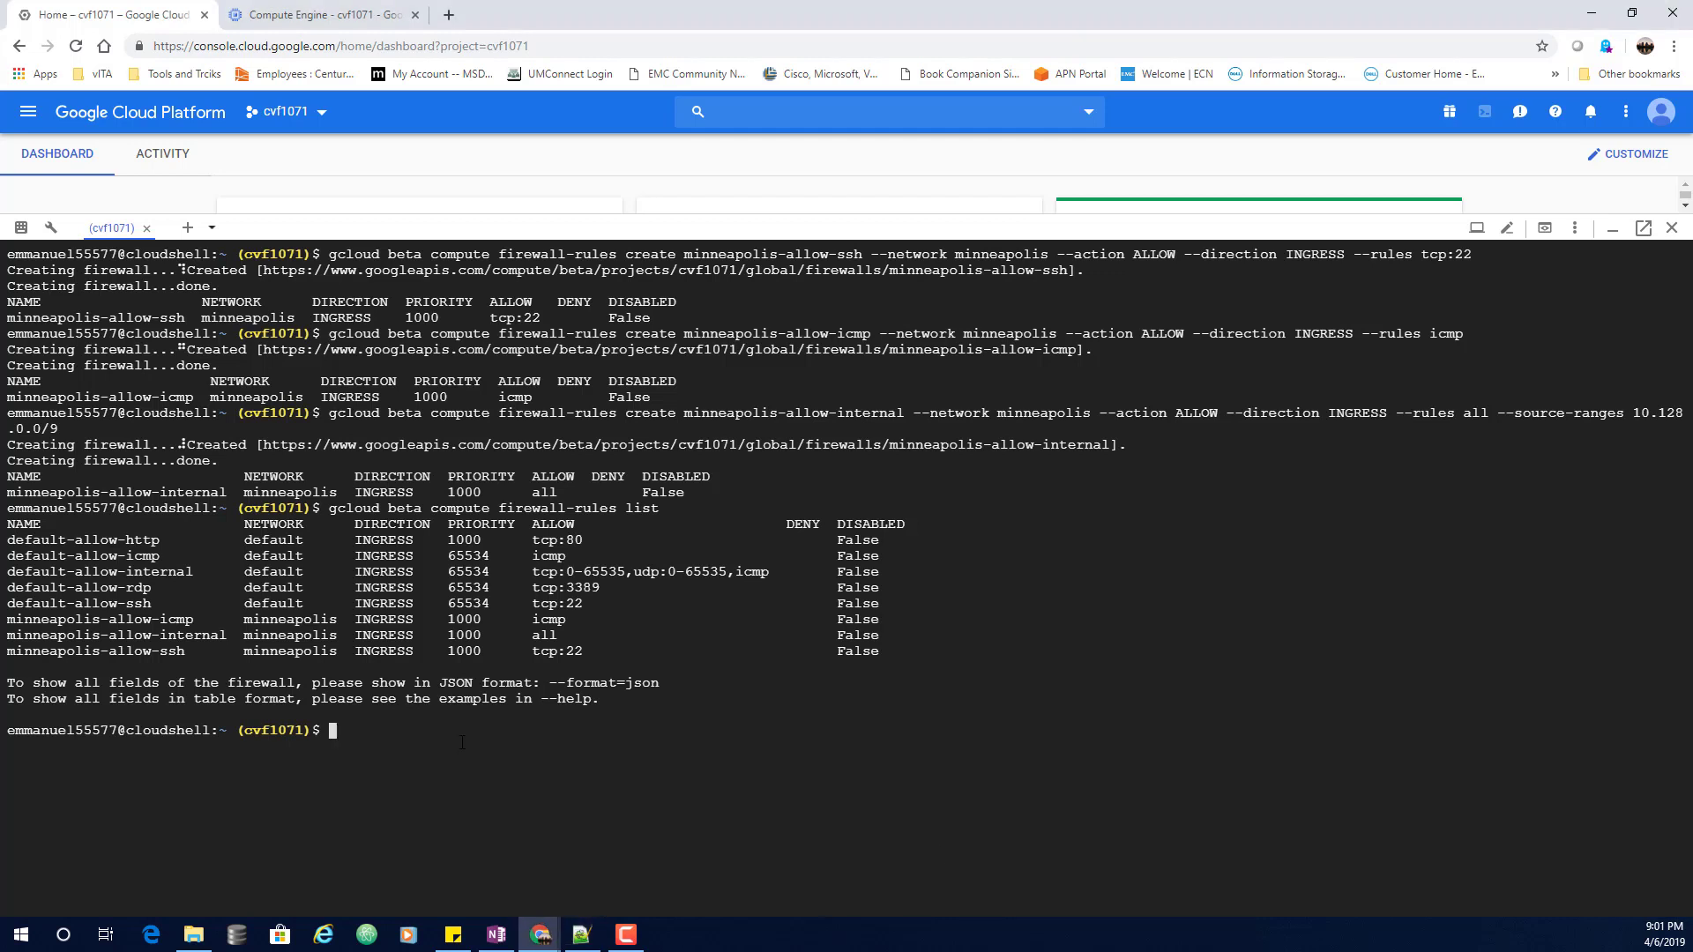
{"action": "type", "text": "gcloud beta compute firewall-rules list --filter=\"network:minneapolis\""}
{"action": "key", "text": "Return"}
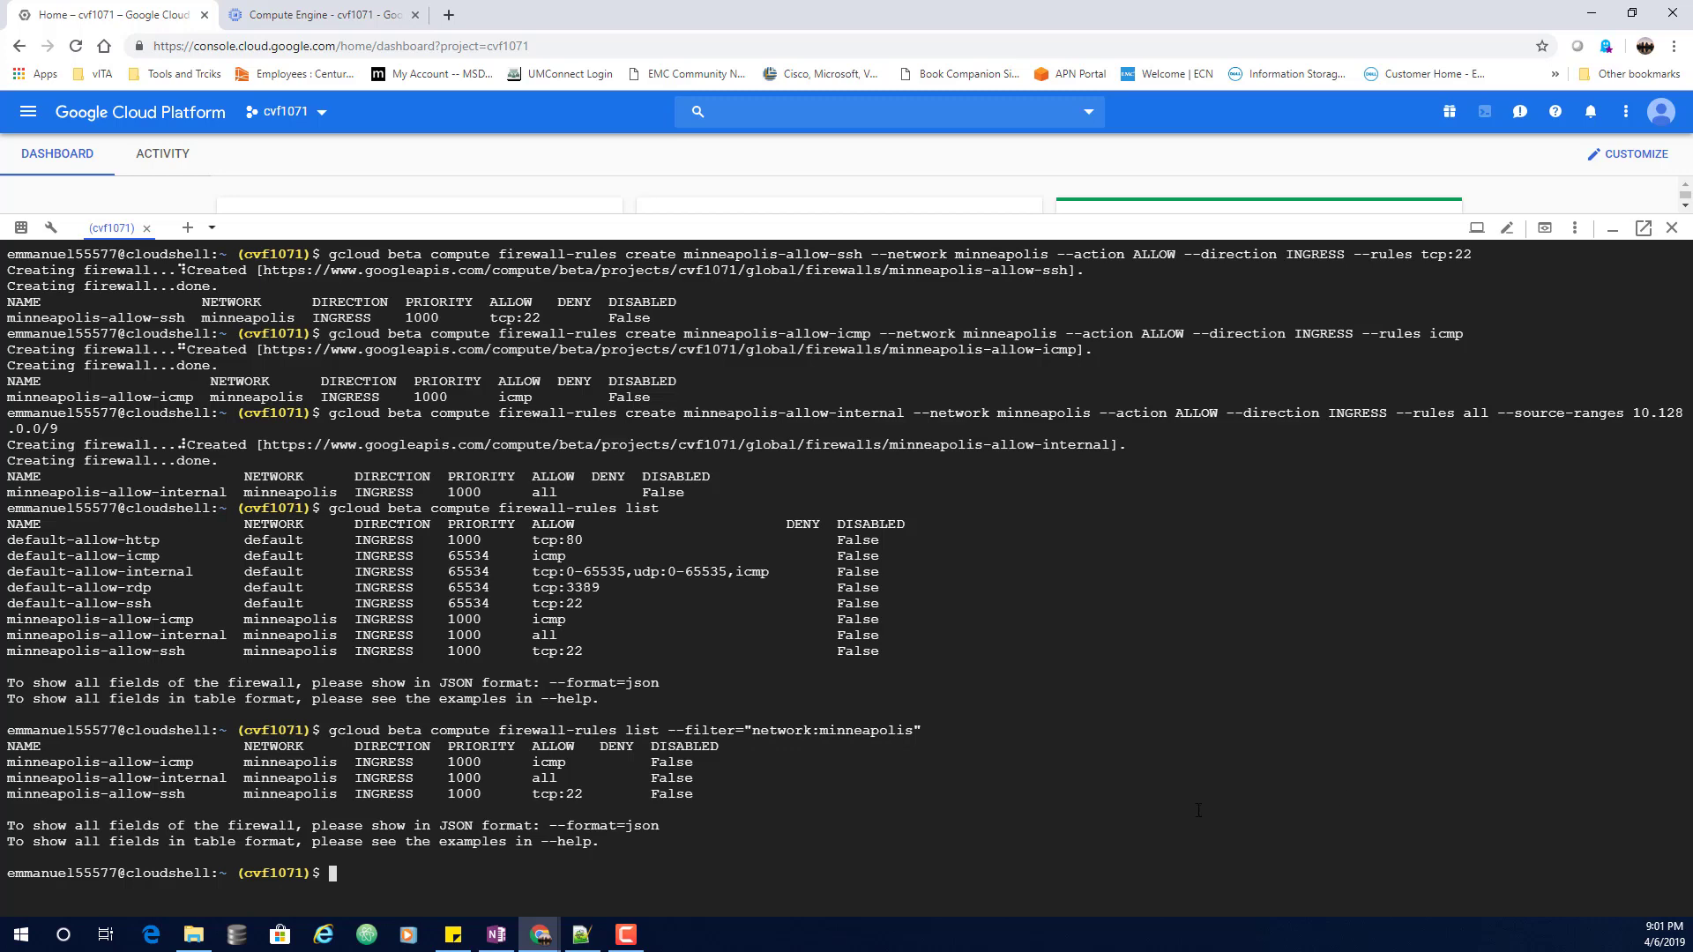
Create the gcloud beta firewall rule rochester-allow-icmp on network rochester with action ALLOW, direction INGRESS and rules icmp
{"action": "key", "text": "alt+Tab"}
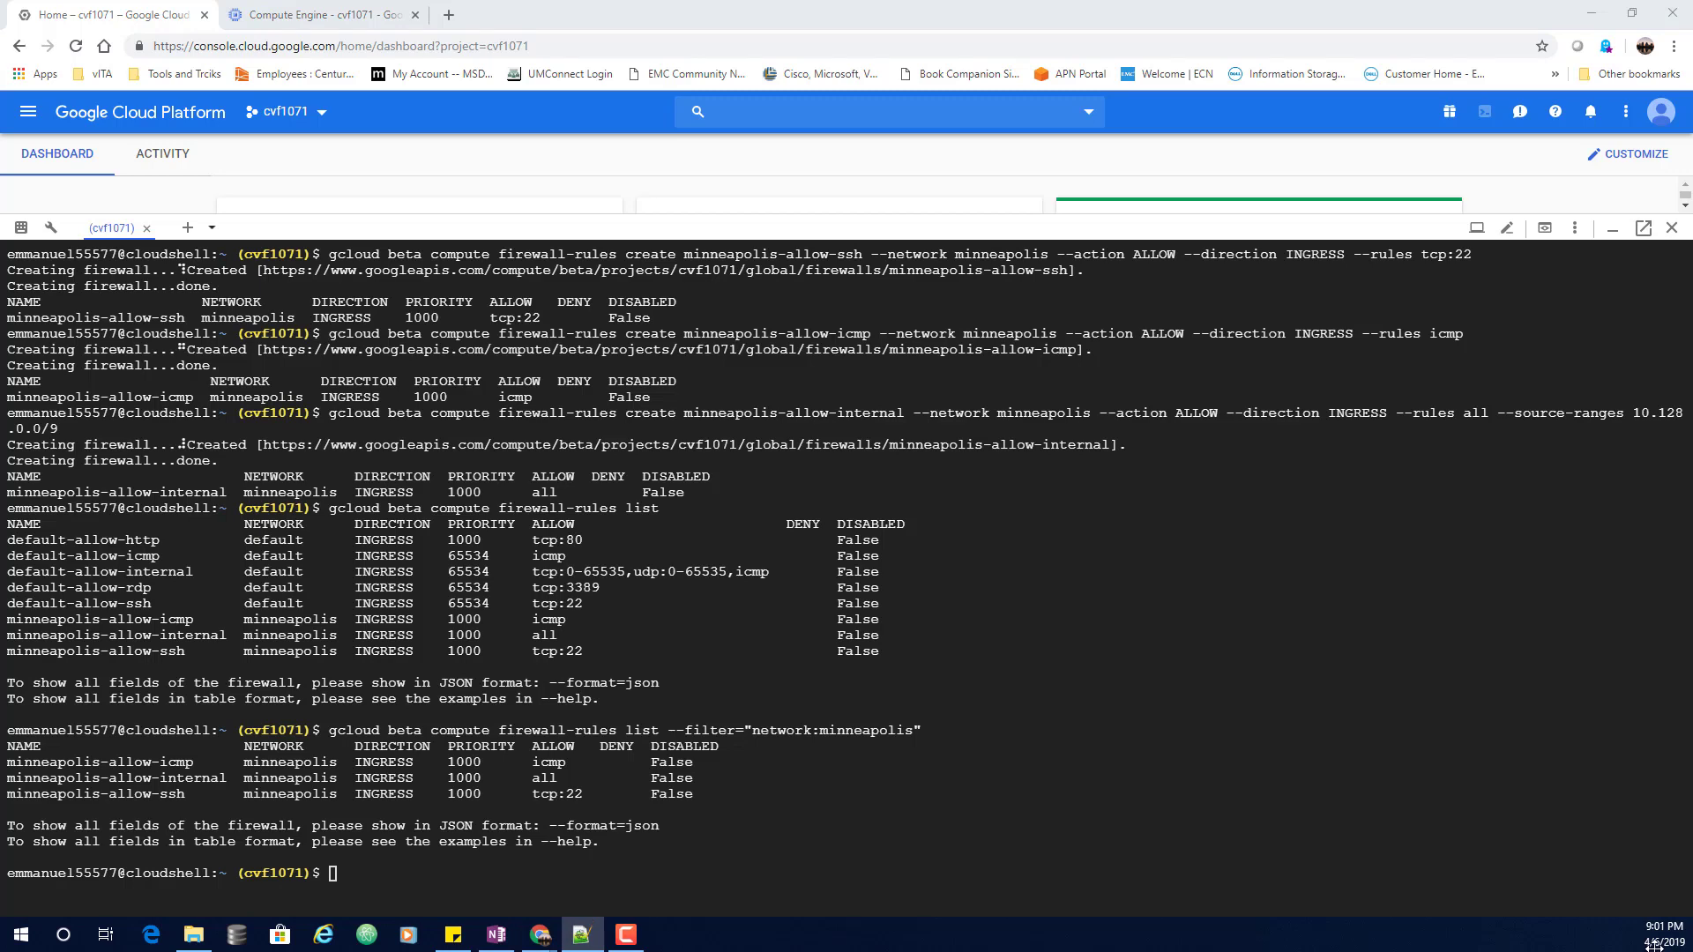
{"action": "left_click", "coordinate": [364, 872]}
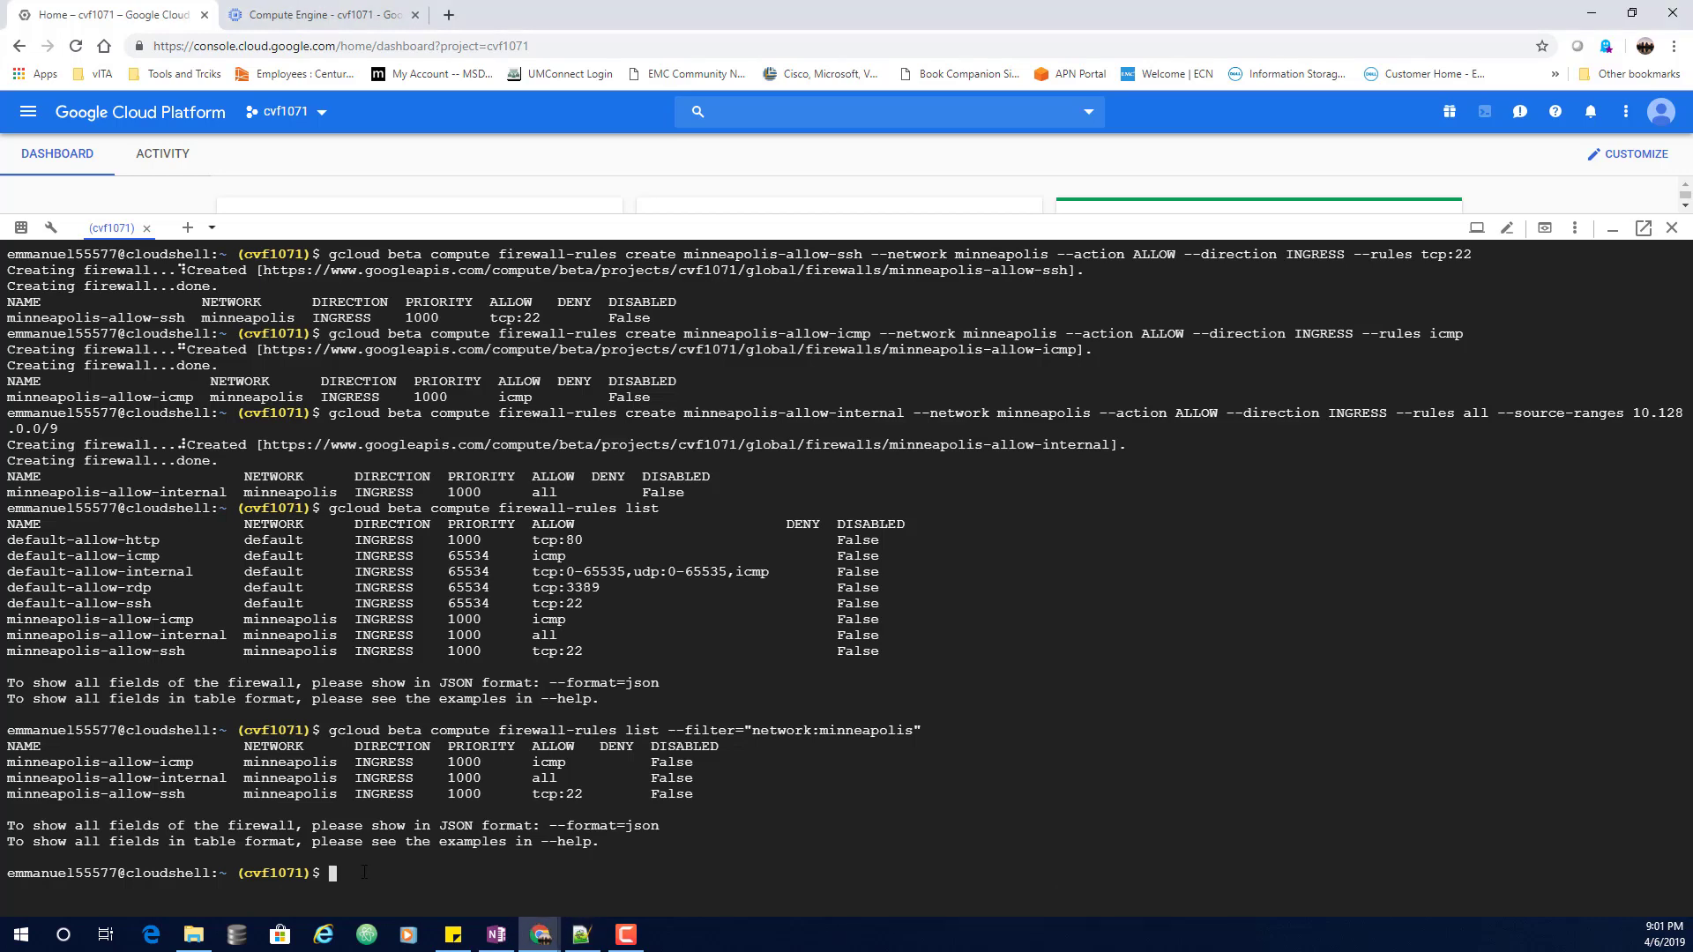
{"action": "type", "text": "gcloud beta compute firewall-rules create rochester-allow-icmp --network rochester --action ALLOW --direction INGRESS --rules icmp"}
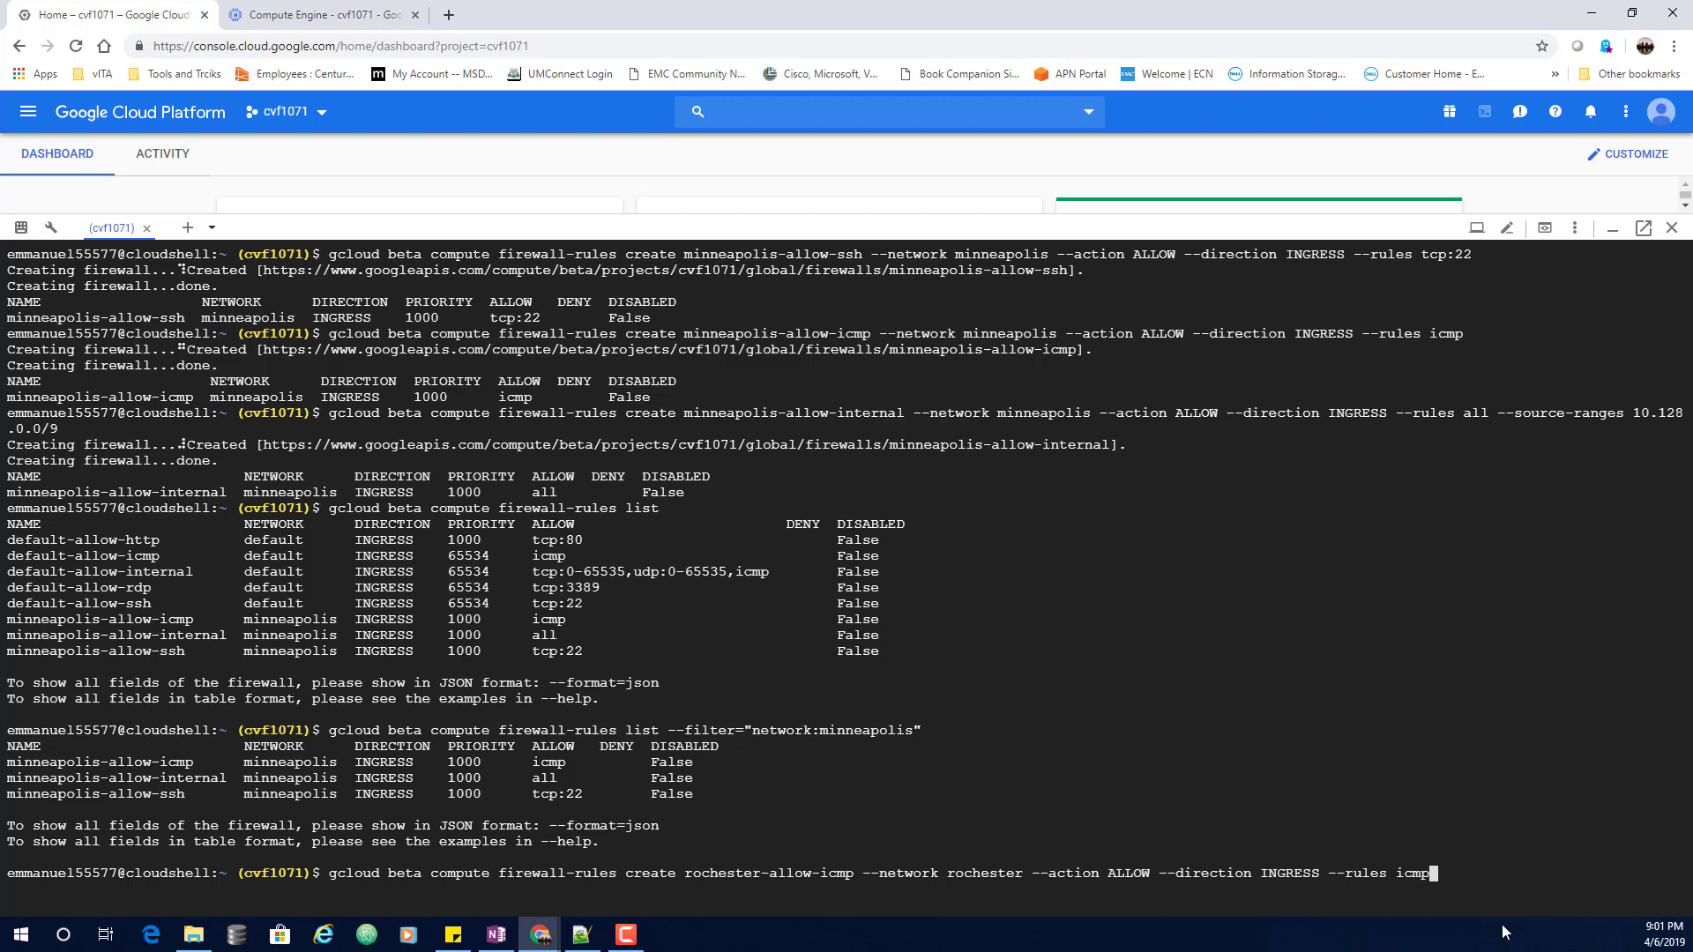
{"action": "key", "text": "Return"}
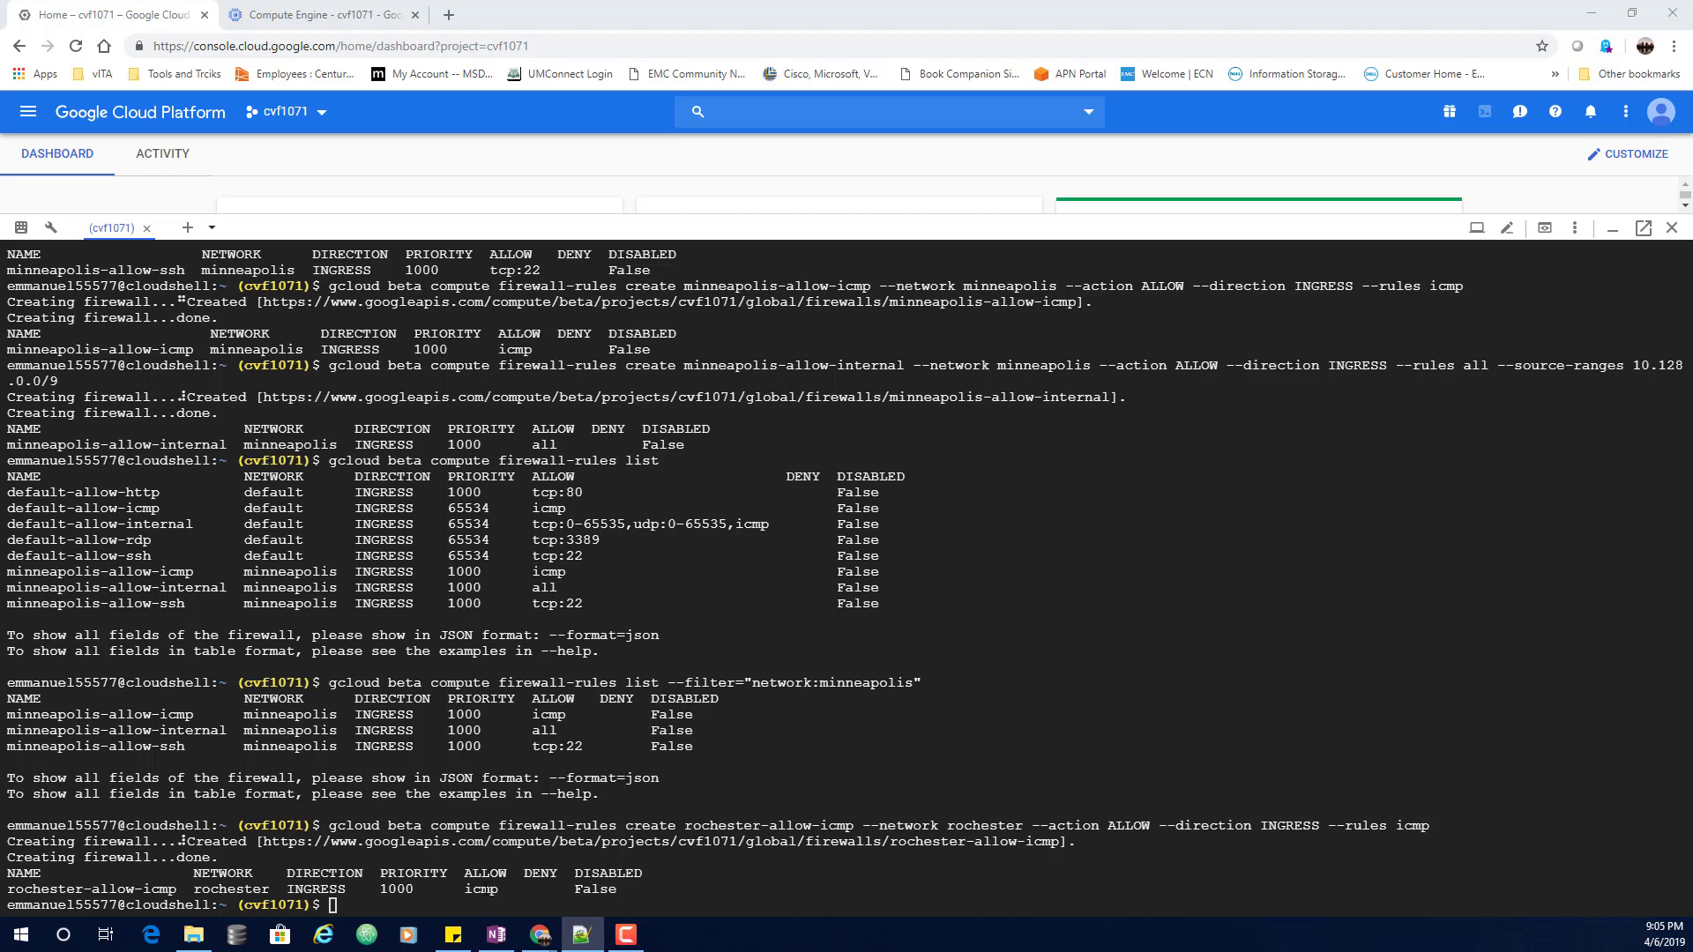
Create the gcloud beta firewall rule rochester-allow-ssh on network rochester with action ALLOW, direction INGRESS and rules tcp:22
{"action": "left_click", "coordinate": [467, 898]}
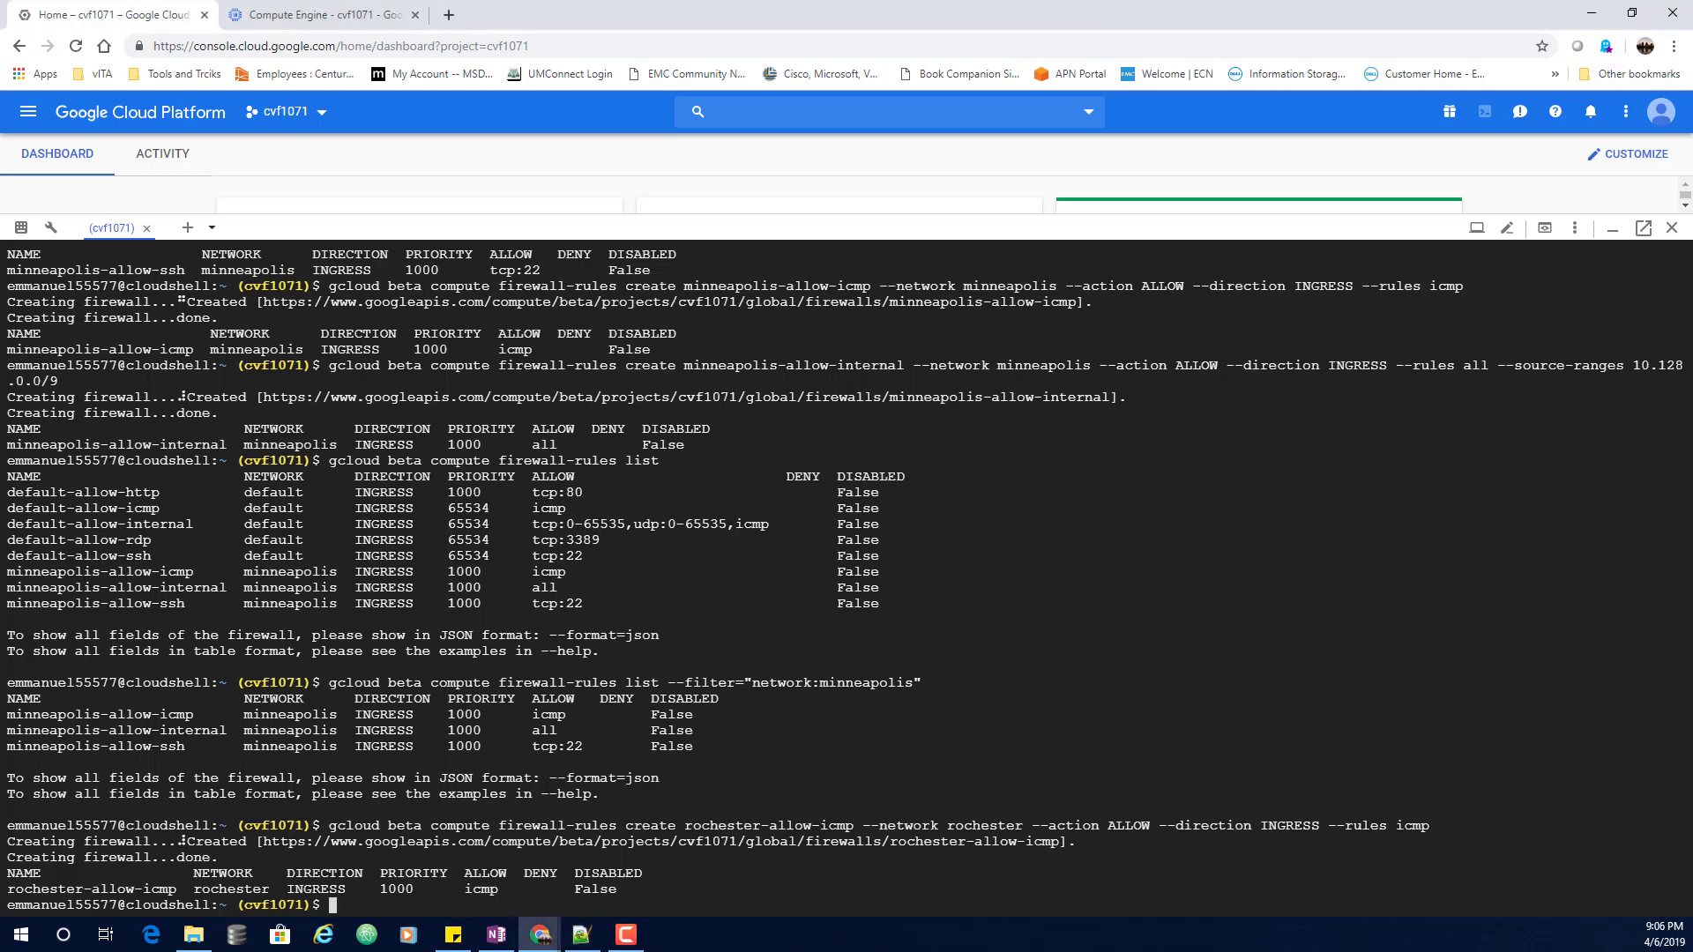
{"action": "type", "text": "gcloud beta compute firewall-rules create rochester-allow-ssh --network rochester --action ALLOW --direction INGRESS --rules tcp:22"}
{"action": "key", "text": "Return"}
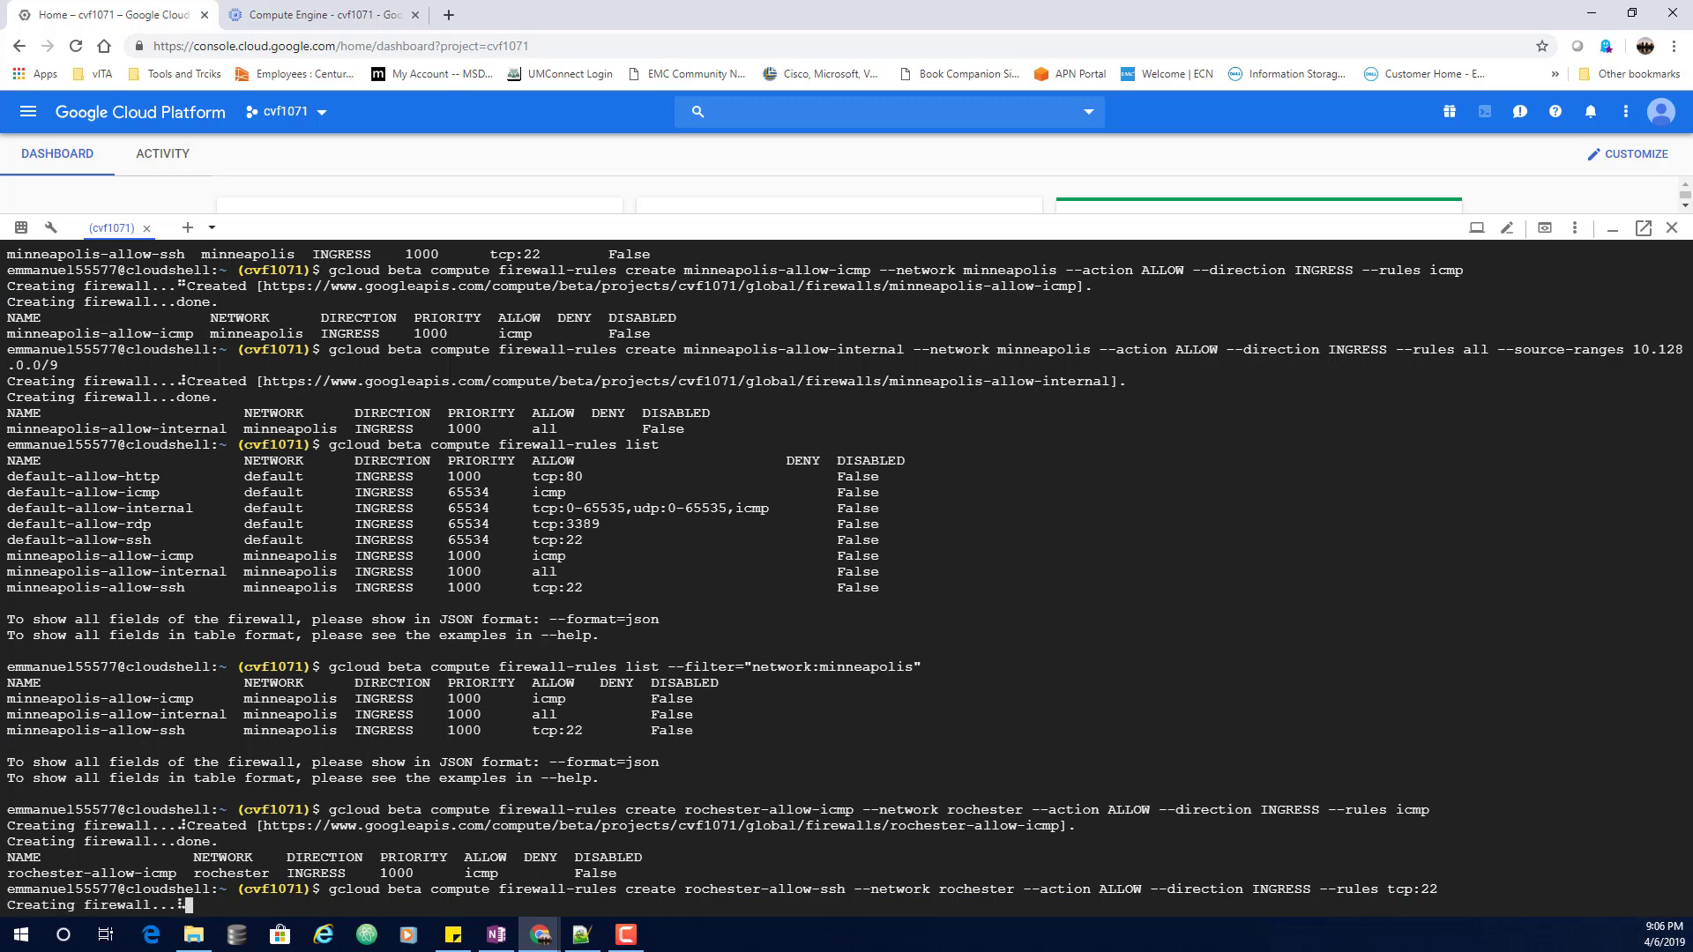
Create the gcloud beta firewall rule rochester-allow-internal on network rochester with action ALLOW, direction INGRESS, rules all and source-ranges 10.0.0.0/24
{"action": "key", "text": "F10"}
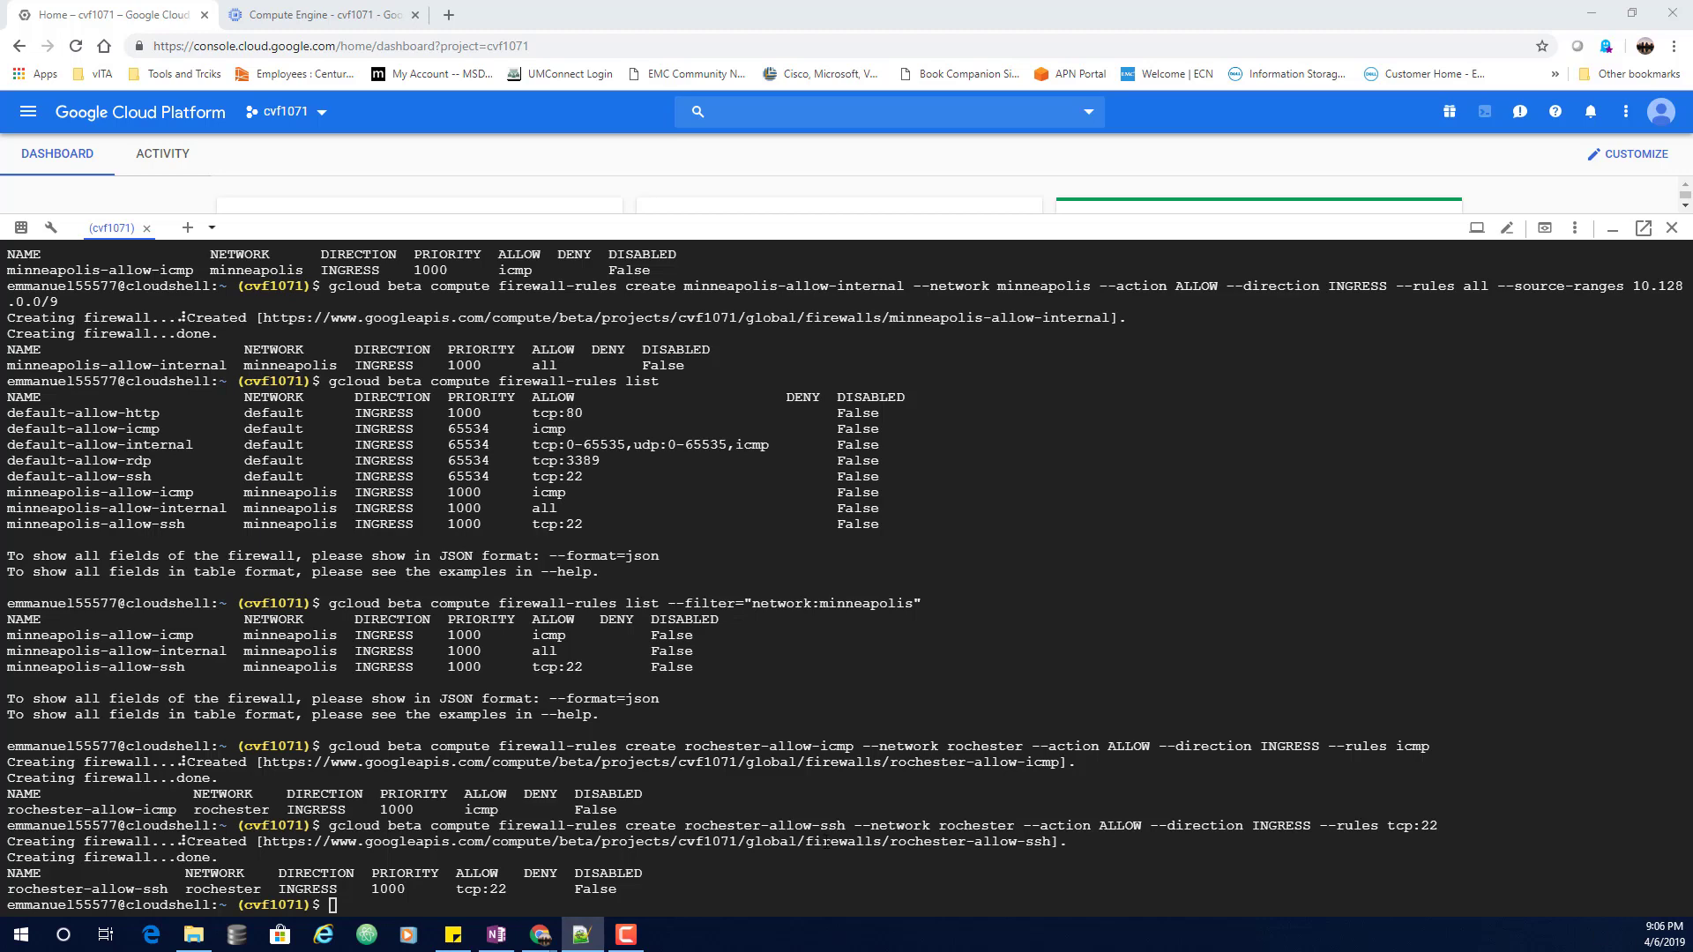
{"action": "left_click", "coordinate": [388, 906]}
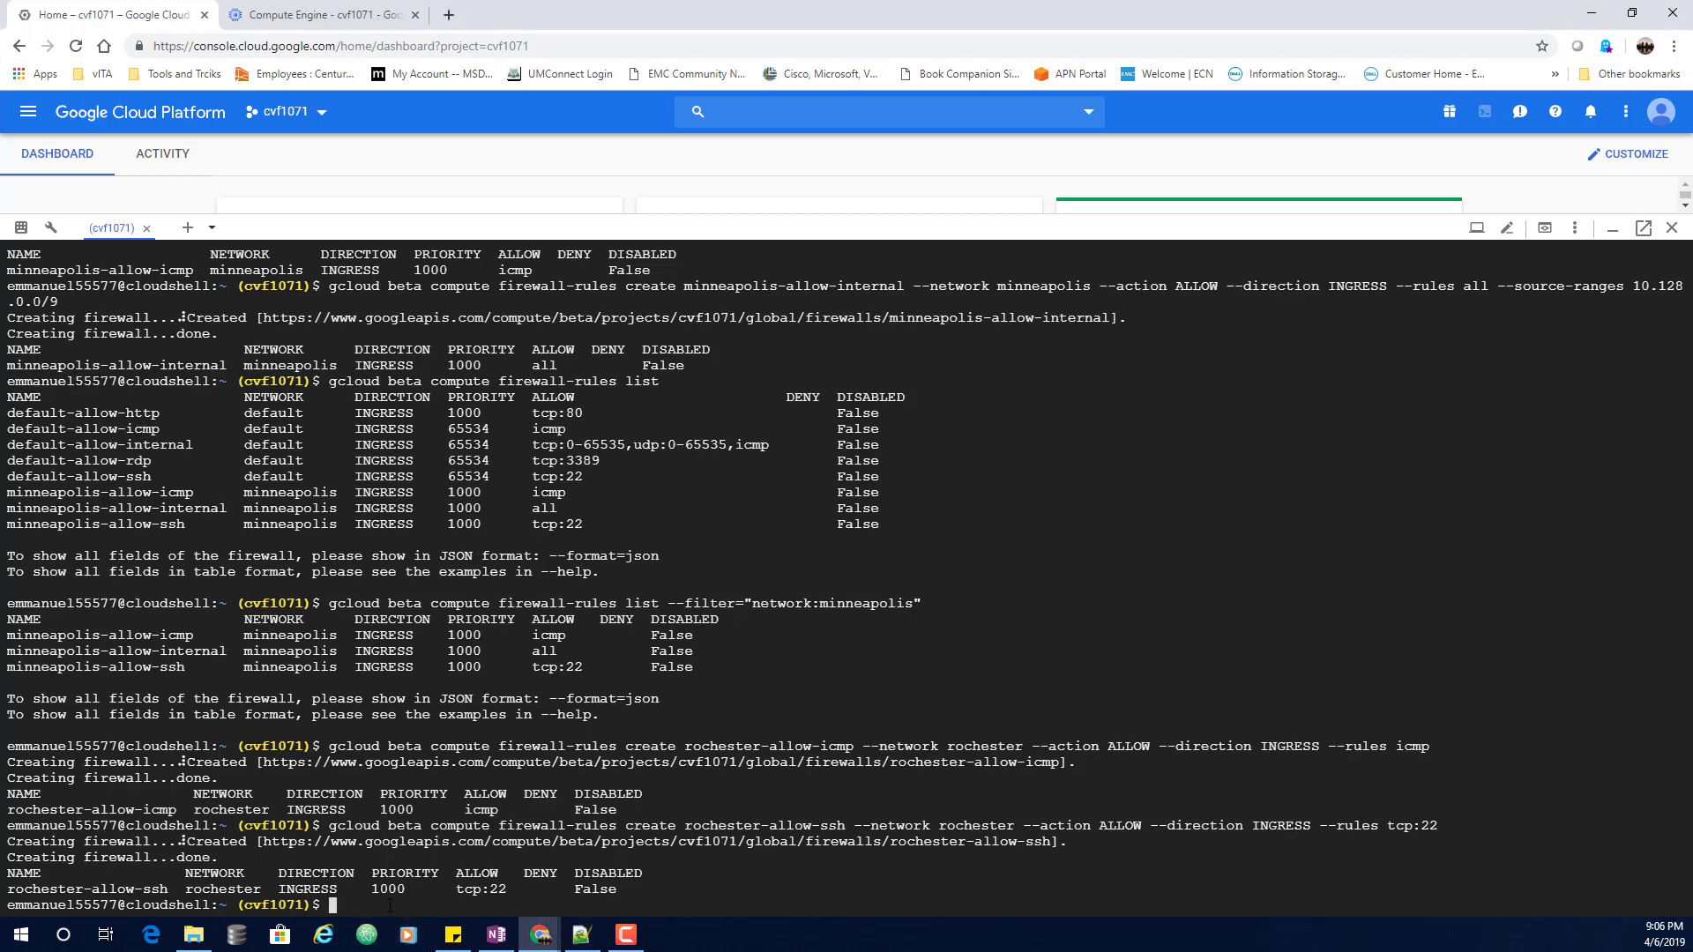
{"action": "type", "text": "gcloud beta compute firewall-rules create rochester-allow-internal --network rochester --action ALLOW --direction INGRESS --rules all --source-ranges 10.0.0.0/24"}
{"action": "key", "text": "Return"}
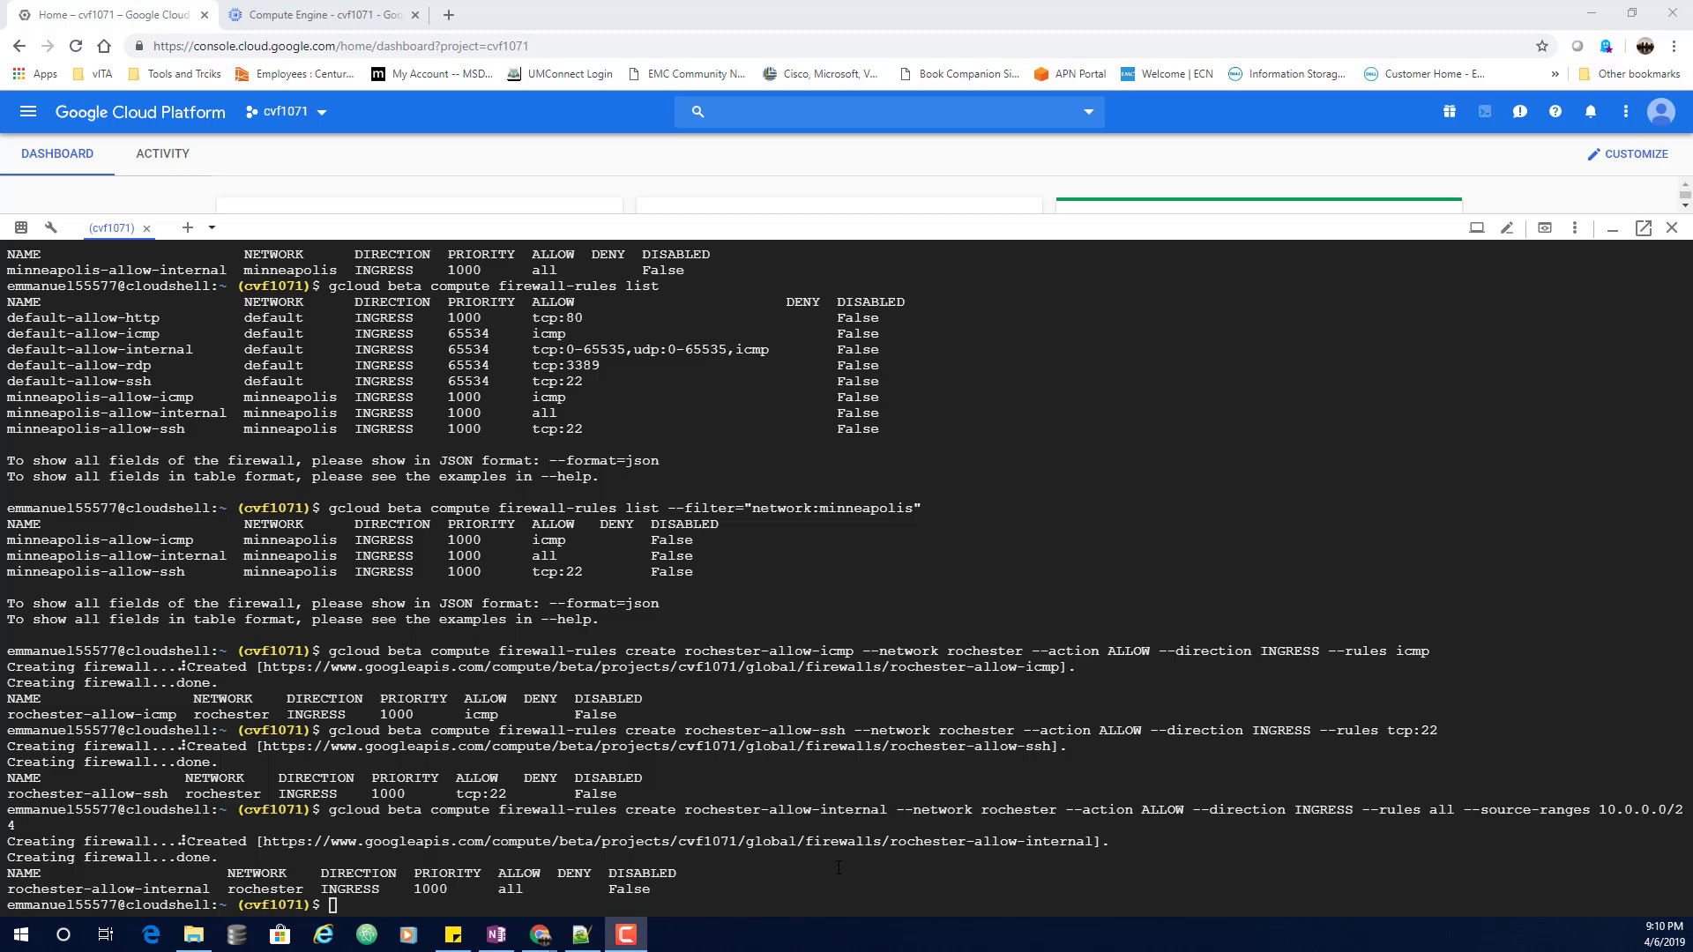
Compare the internal IPs in the VM instances list with the source ranges of the new internal firewall rules in Cloud Shell
{"action": "left_click", "coordinate": [328, 15]}
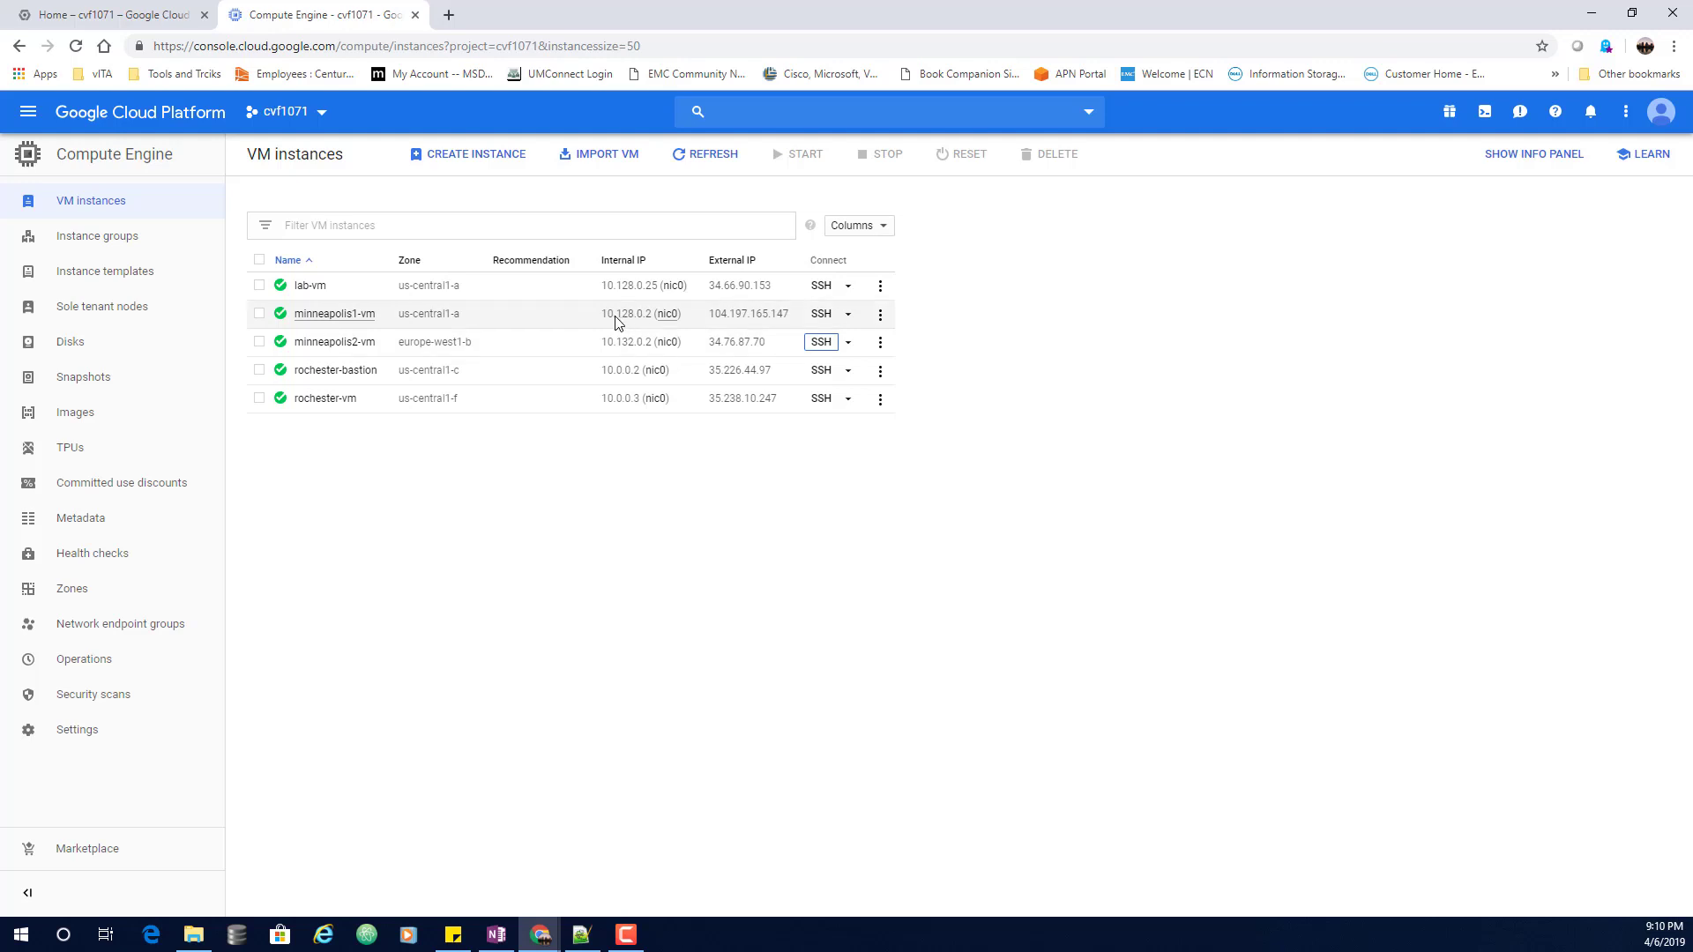
{"action": "left_click", "coordinate": [139, 19]}
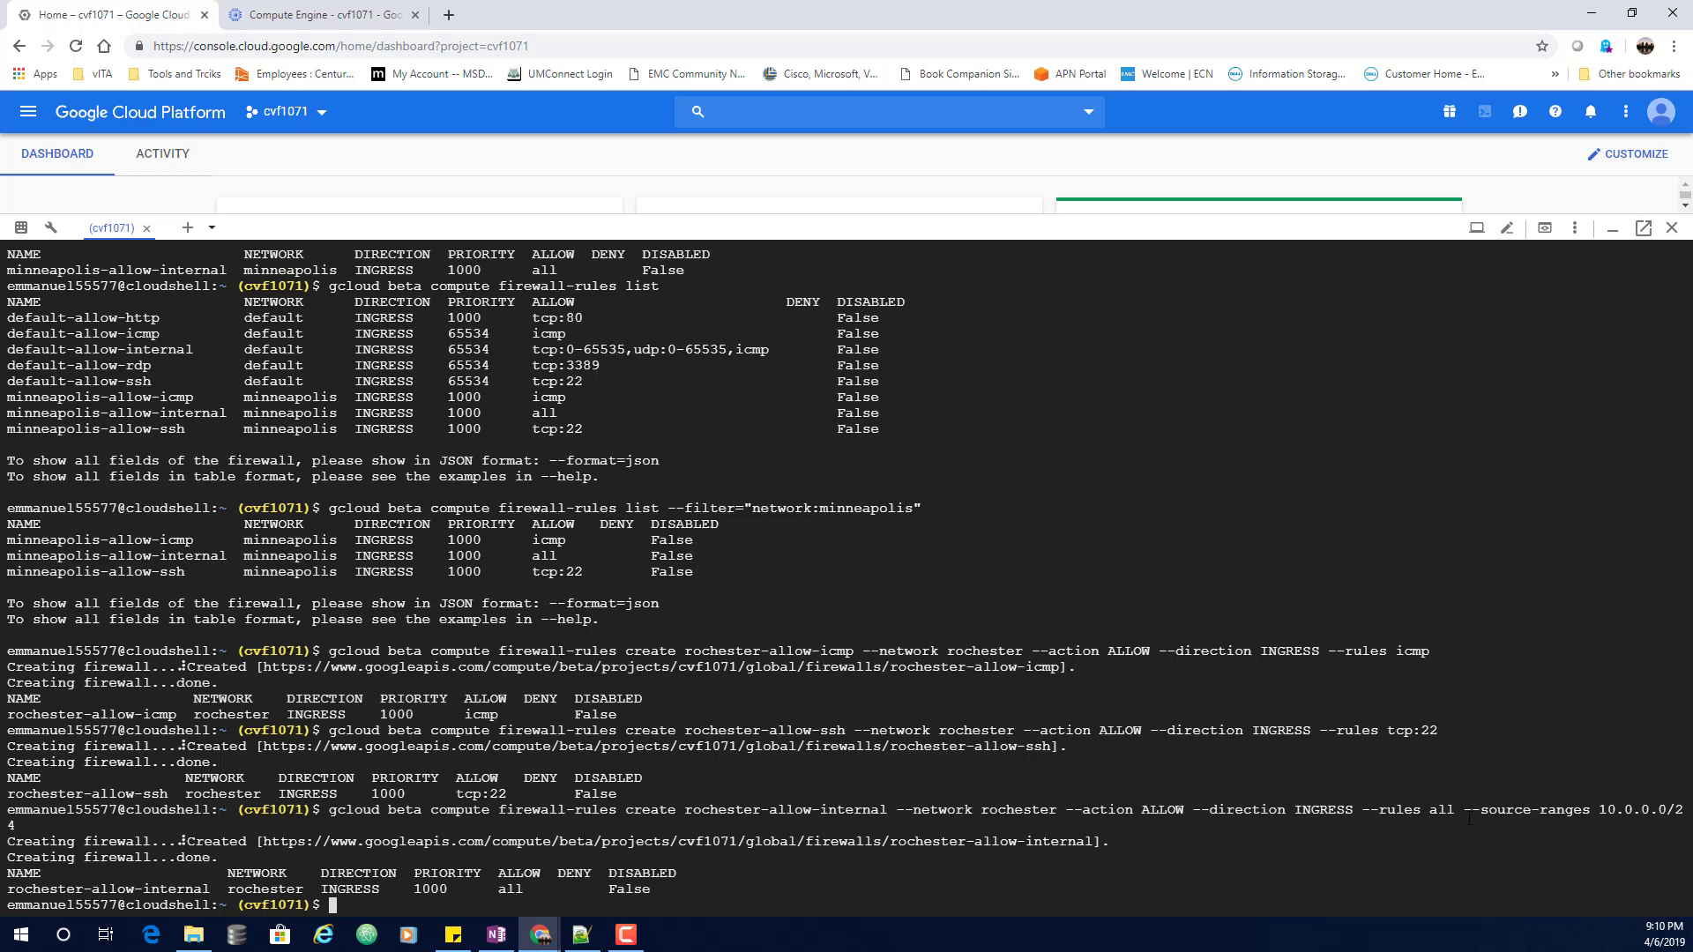
{"action": "left_click", "coordinate": [310, 21]}
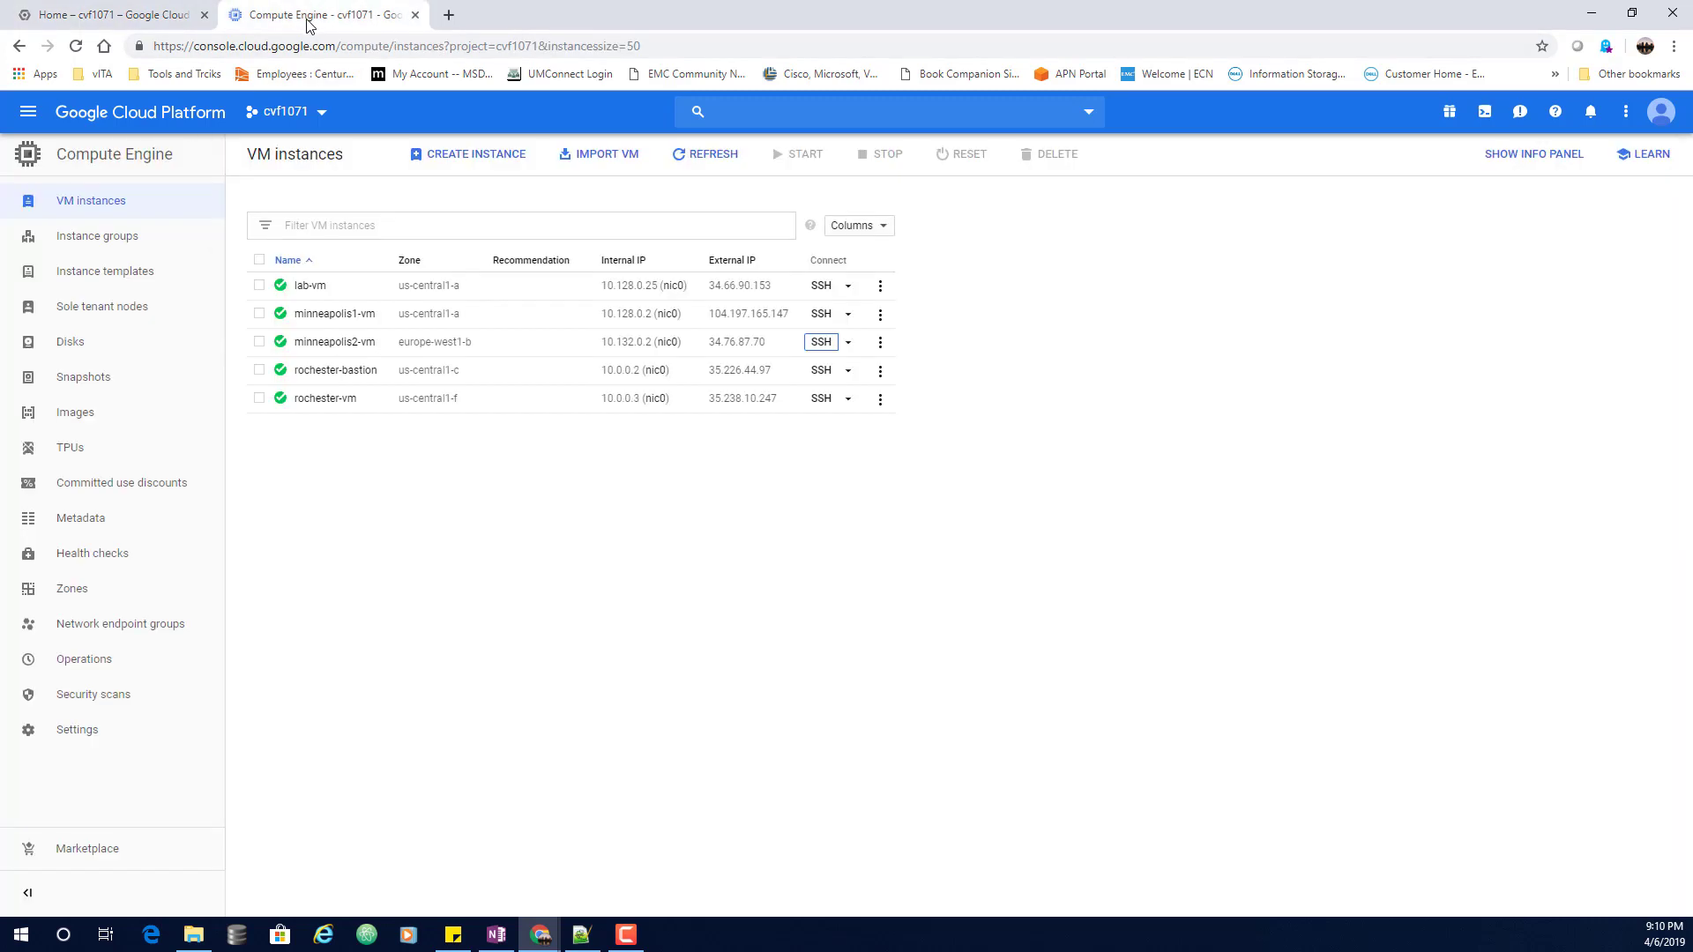
{"action": "left_click", "coordinate": [110, 20]}
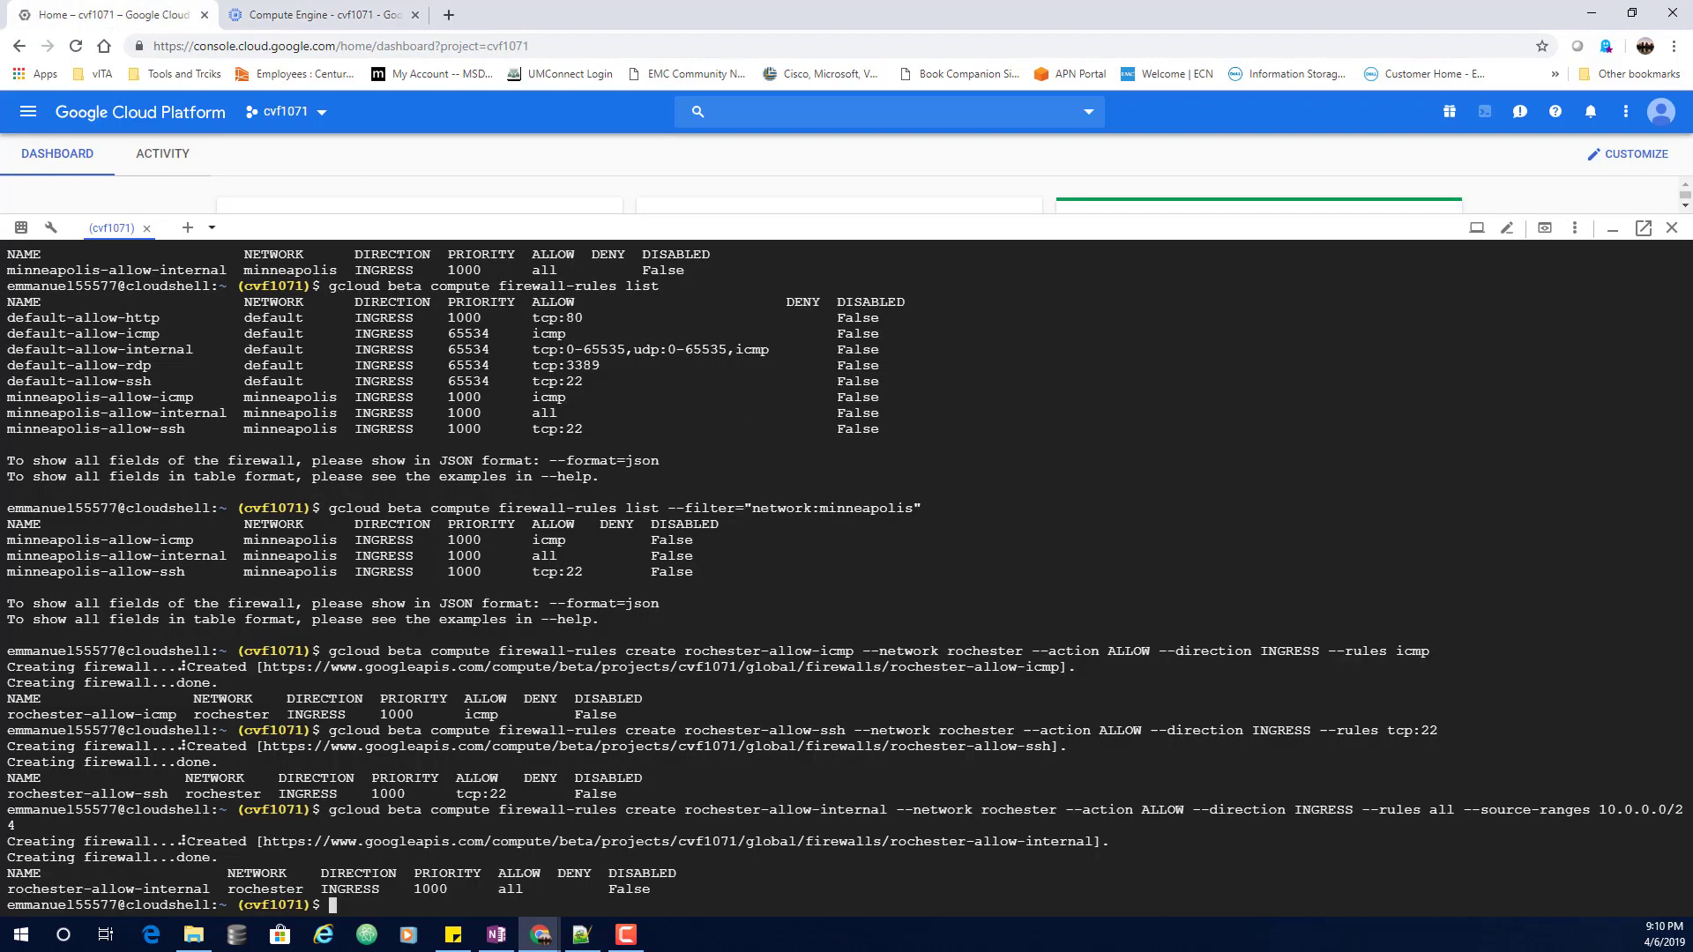
Clear Cloud Shell and enter, without running, the command creating minneapolis-deny-icmp on minneapolis: DENY, EGRESS, icmp, destination-ranges 10.132.0.2, priority 500
{"action": "key", "text": "alt+Tab"}
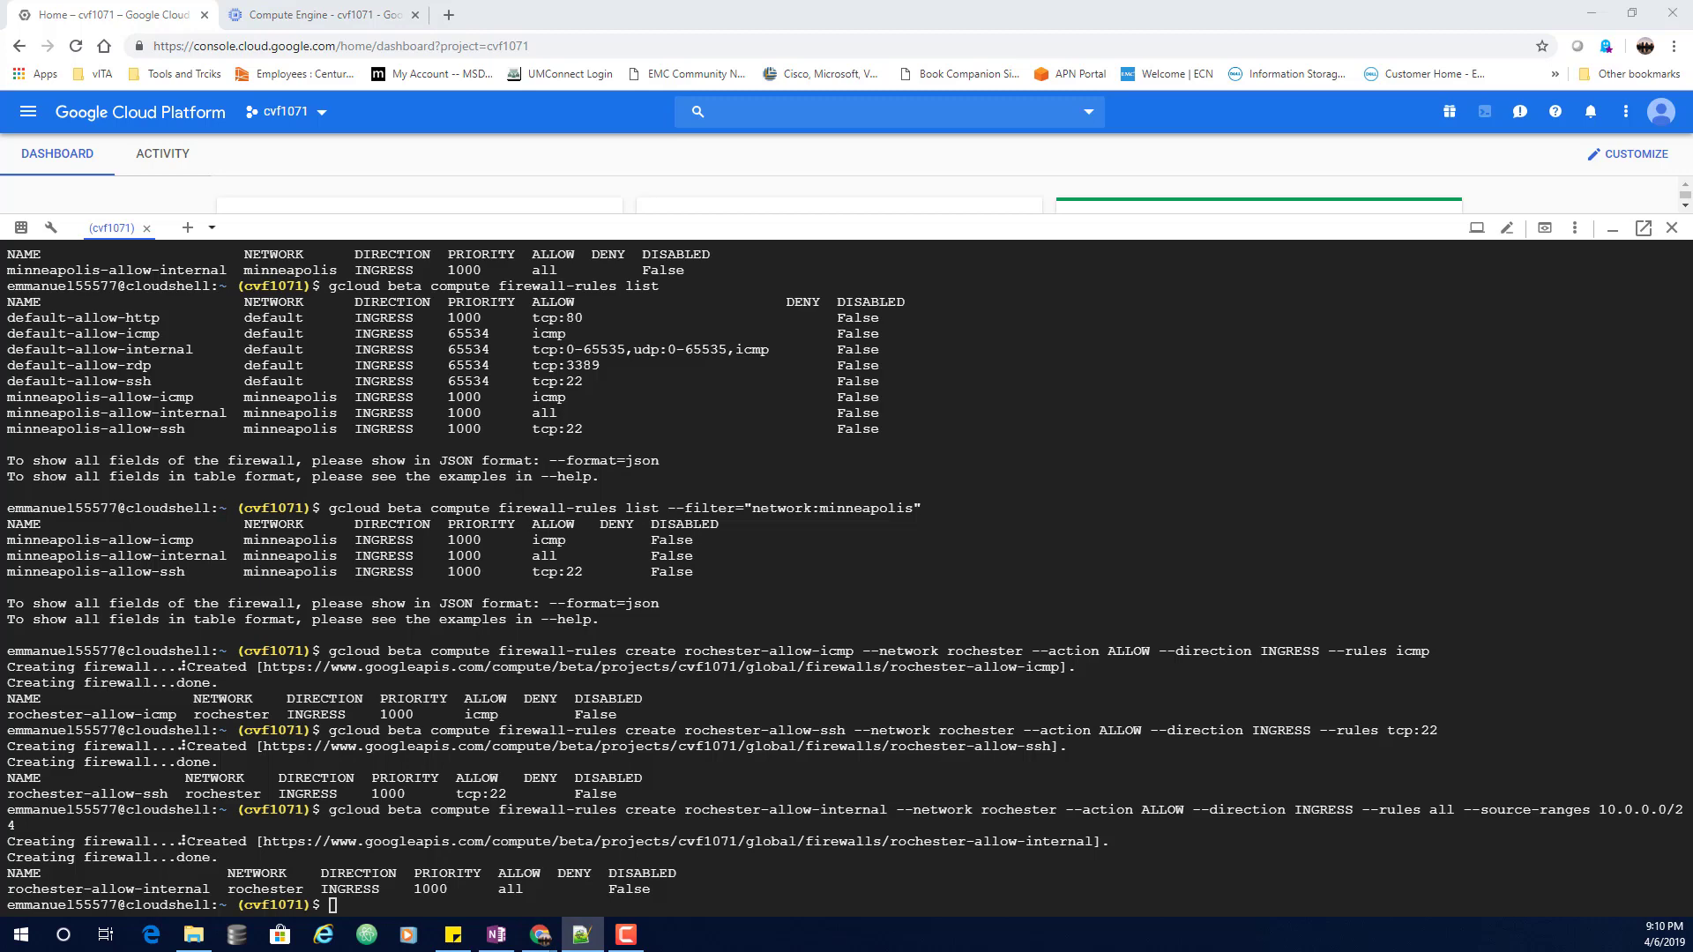
{"action": "left_click", "coordinate": [941, 901]}
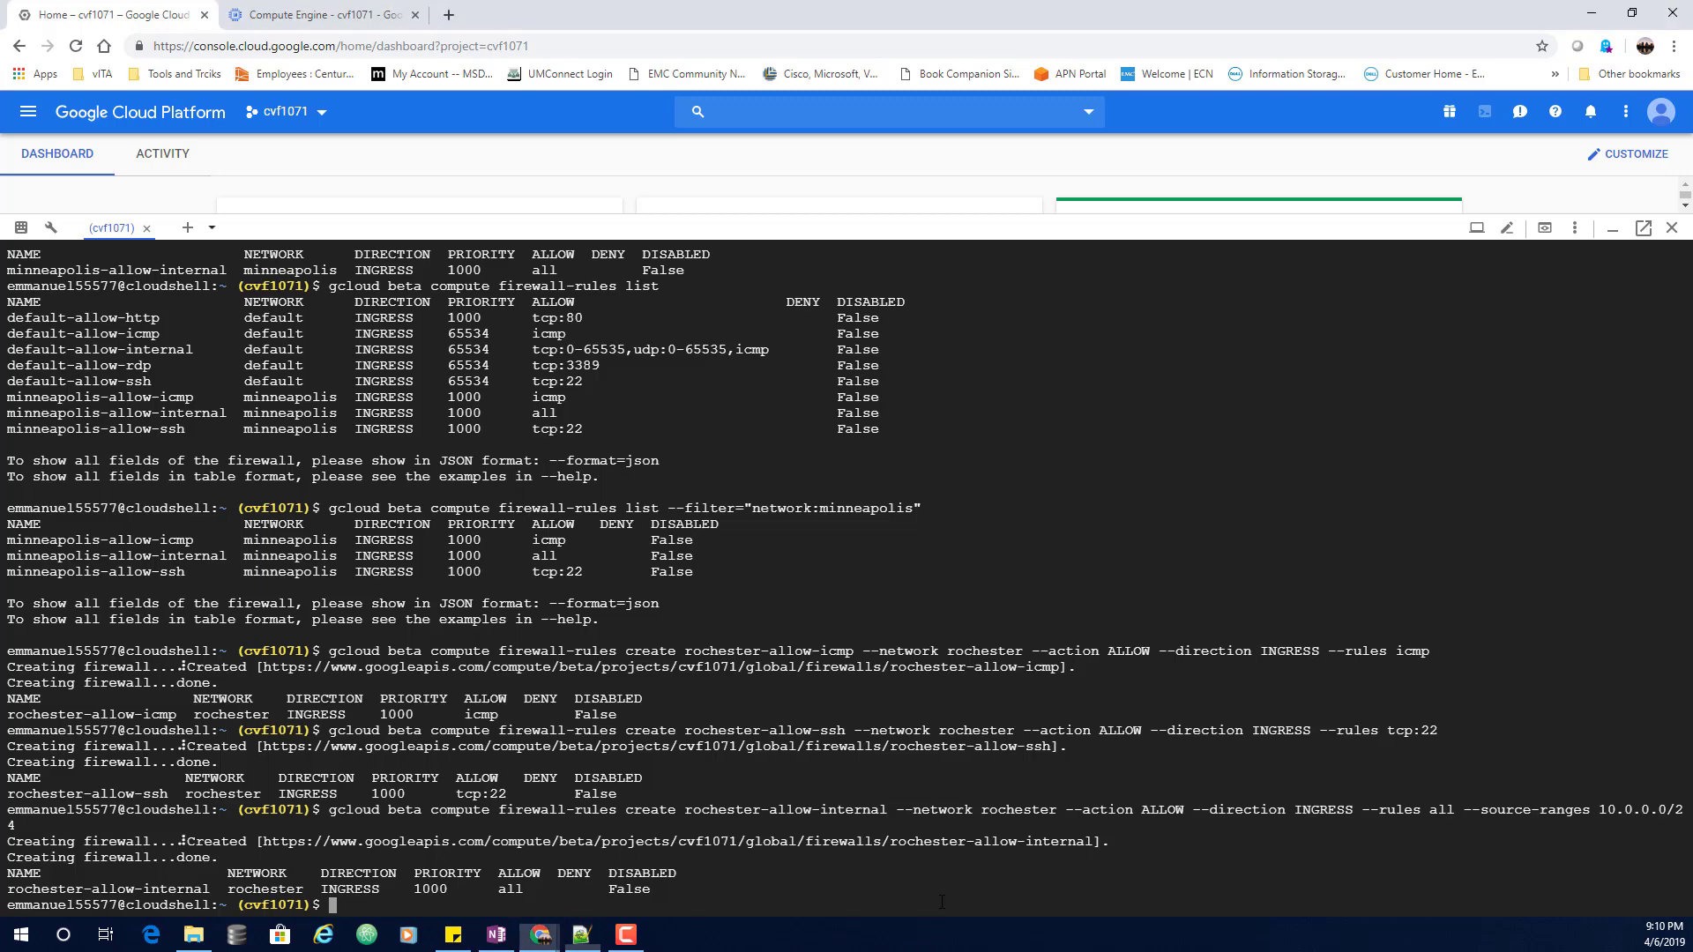
{"action": "type", "text": "clear"}
{"action": "key", "text": "Return"}
{"action": "type", "text": "gcloud beta compute firewall-rules create minneapolis-deny-icmp --network minneapolis --action DENY --direction EGRESS --rules icmp --destination-ranges 10.132.0.2 --priority 500"}
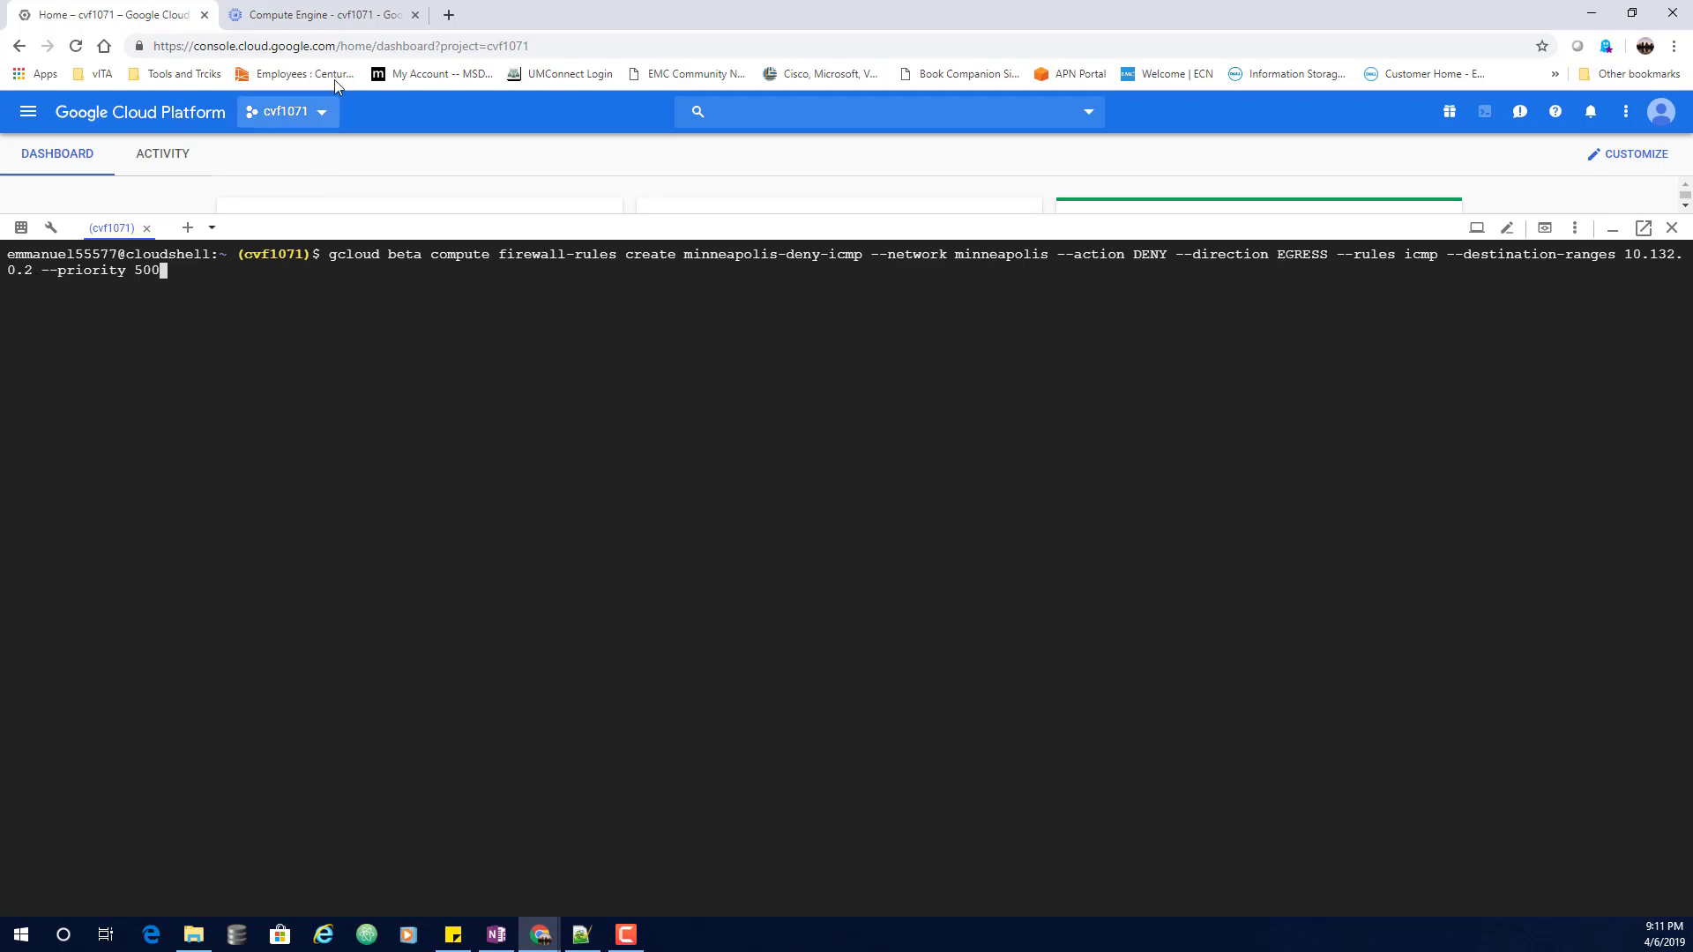
Bring both minneapolis SSH windows to the front, stop the running ping on minneapolis2-vm and clear its terminal
{"action": "left_click", "coordinate": [325, 25]}
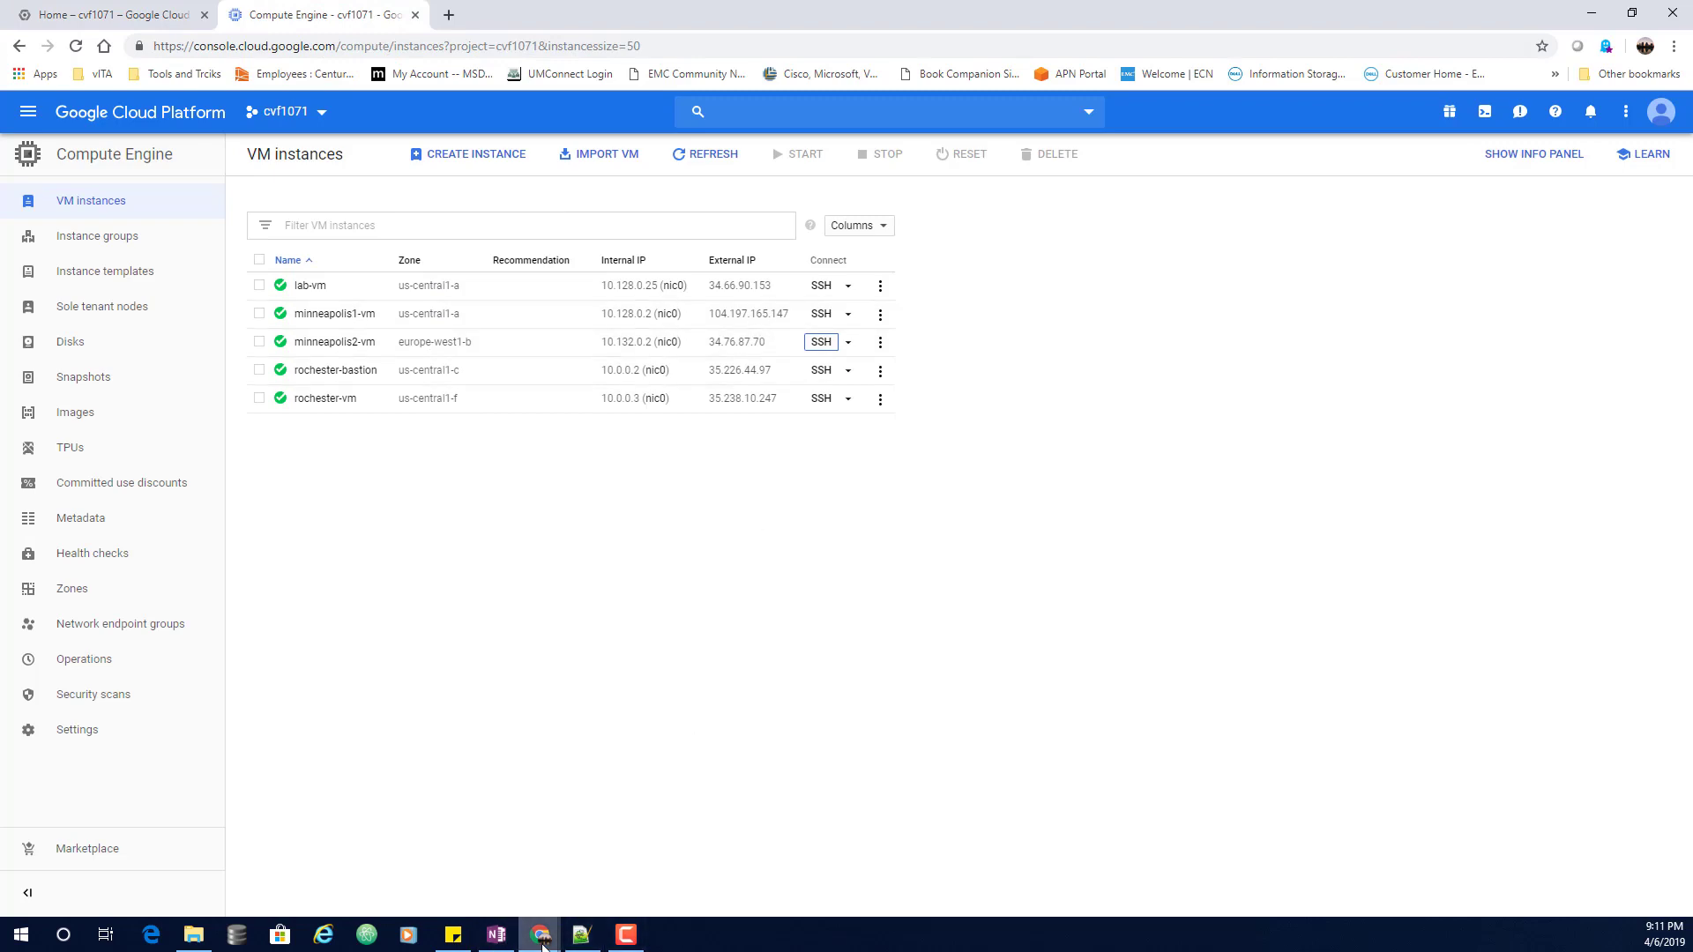
{"action": "mouse_move", "coordinate": [541, 935]}
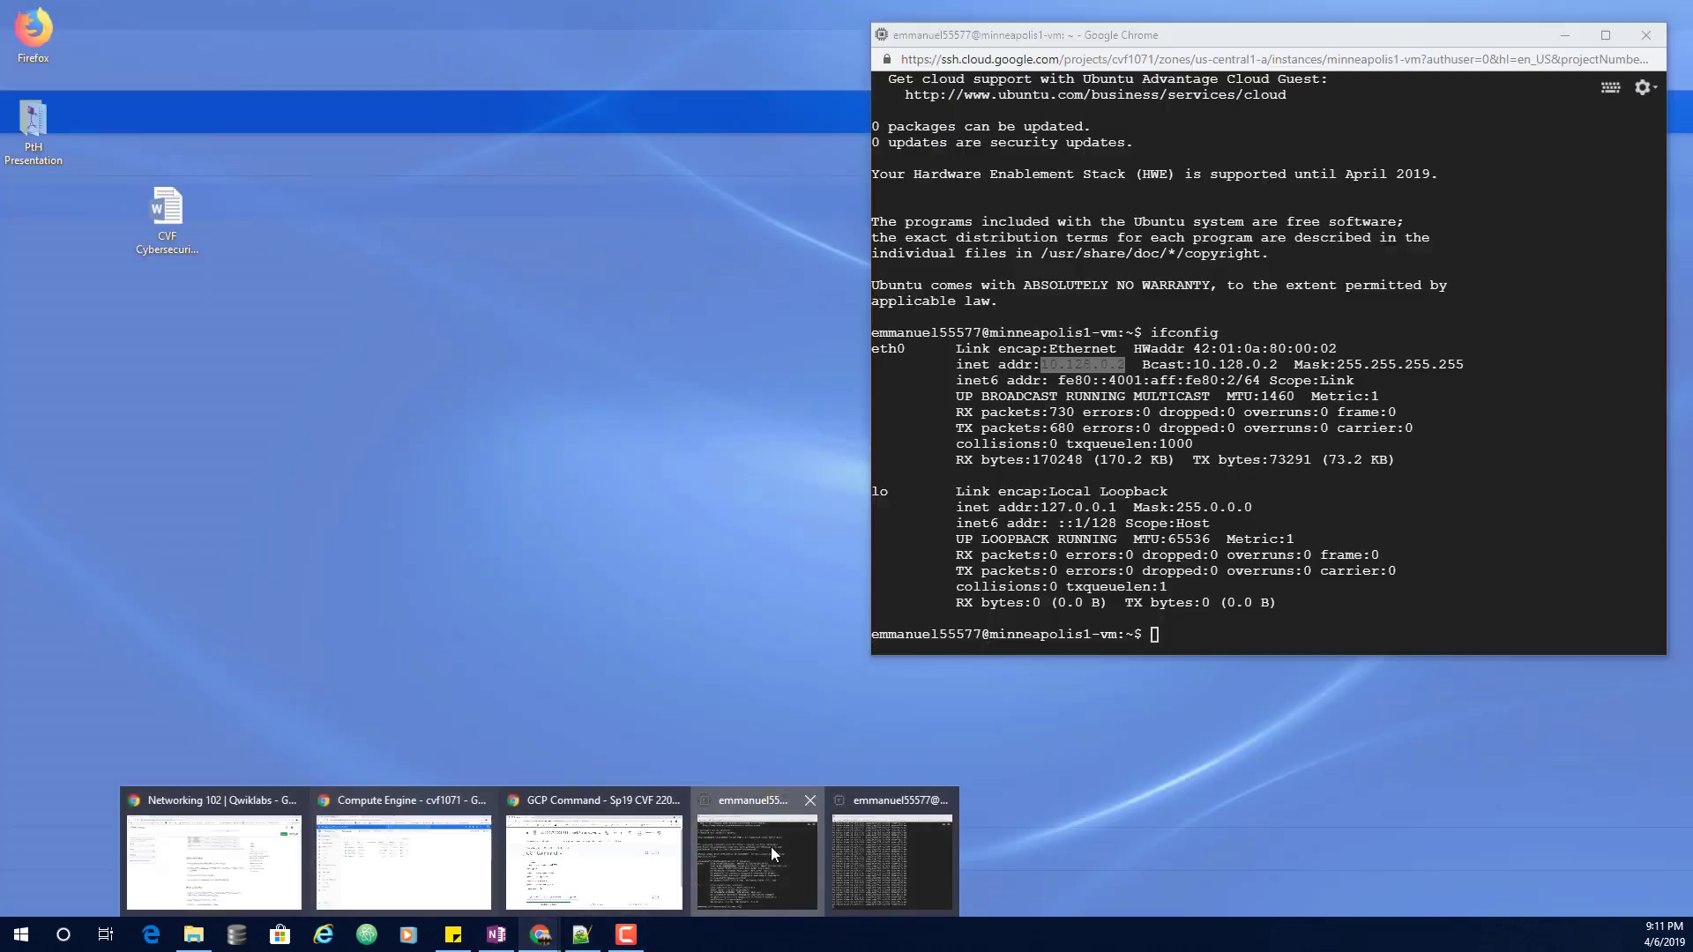
{"action": "left_click", "coordinate": [771, 847]}
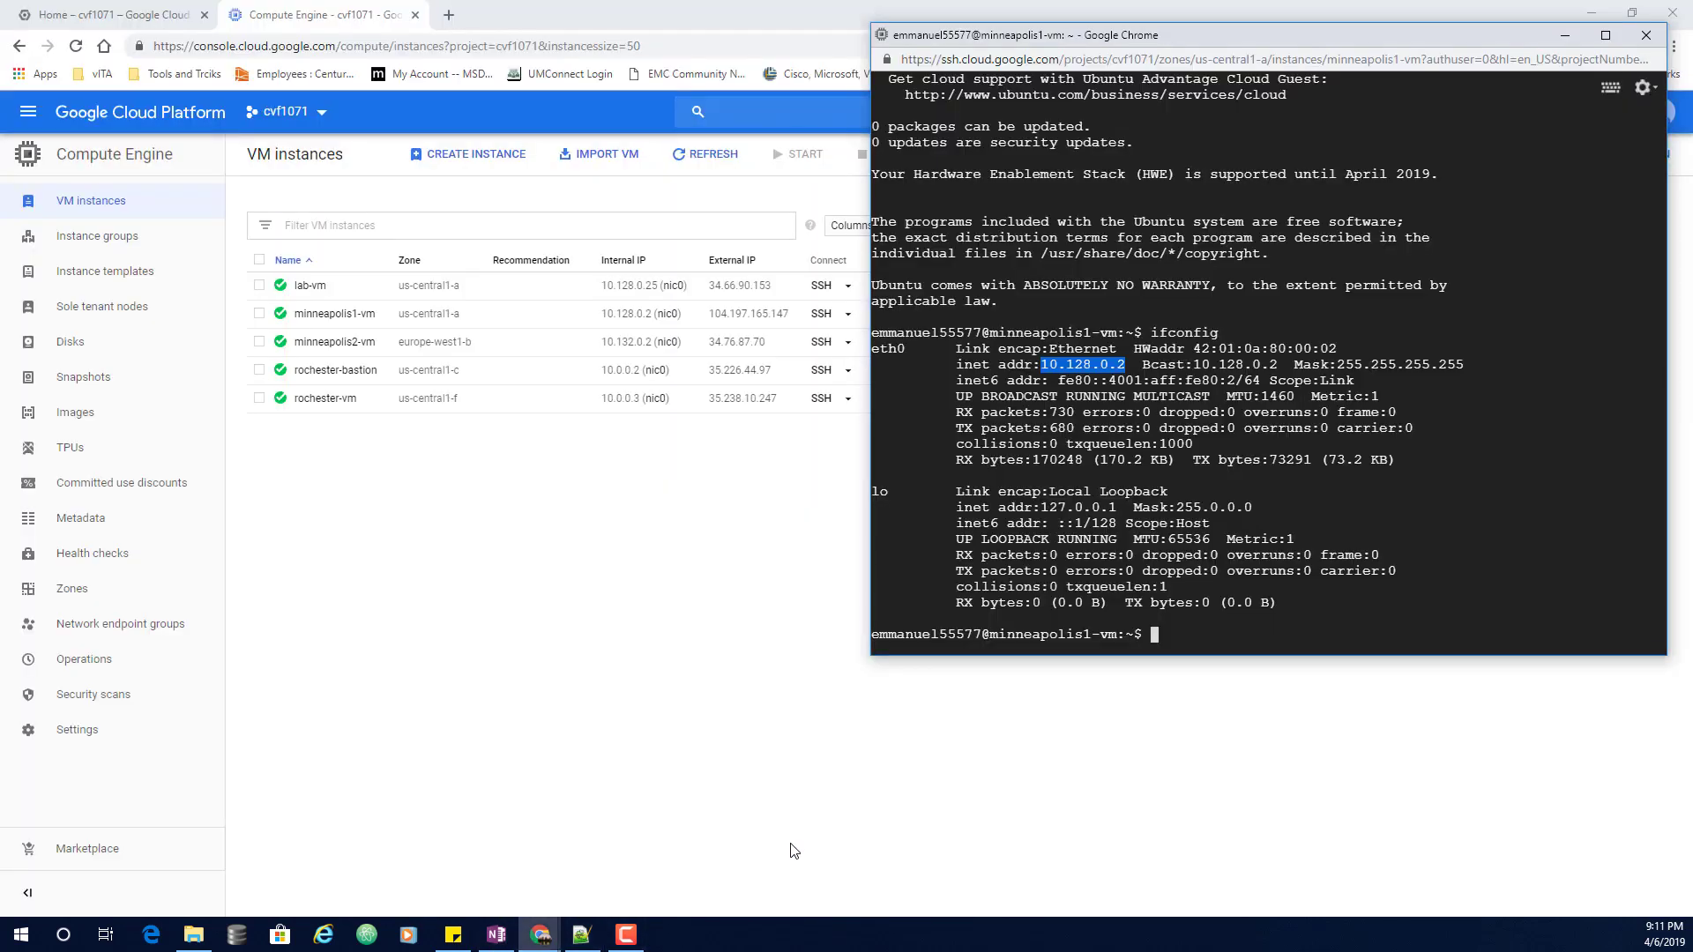
{"action": "mouse_move", "coordinate": [535, 940]}
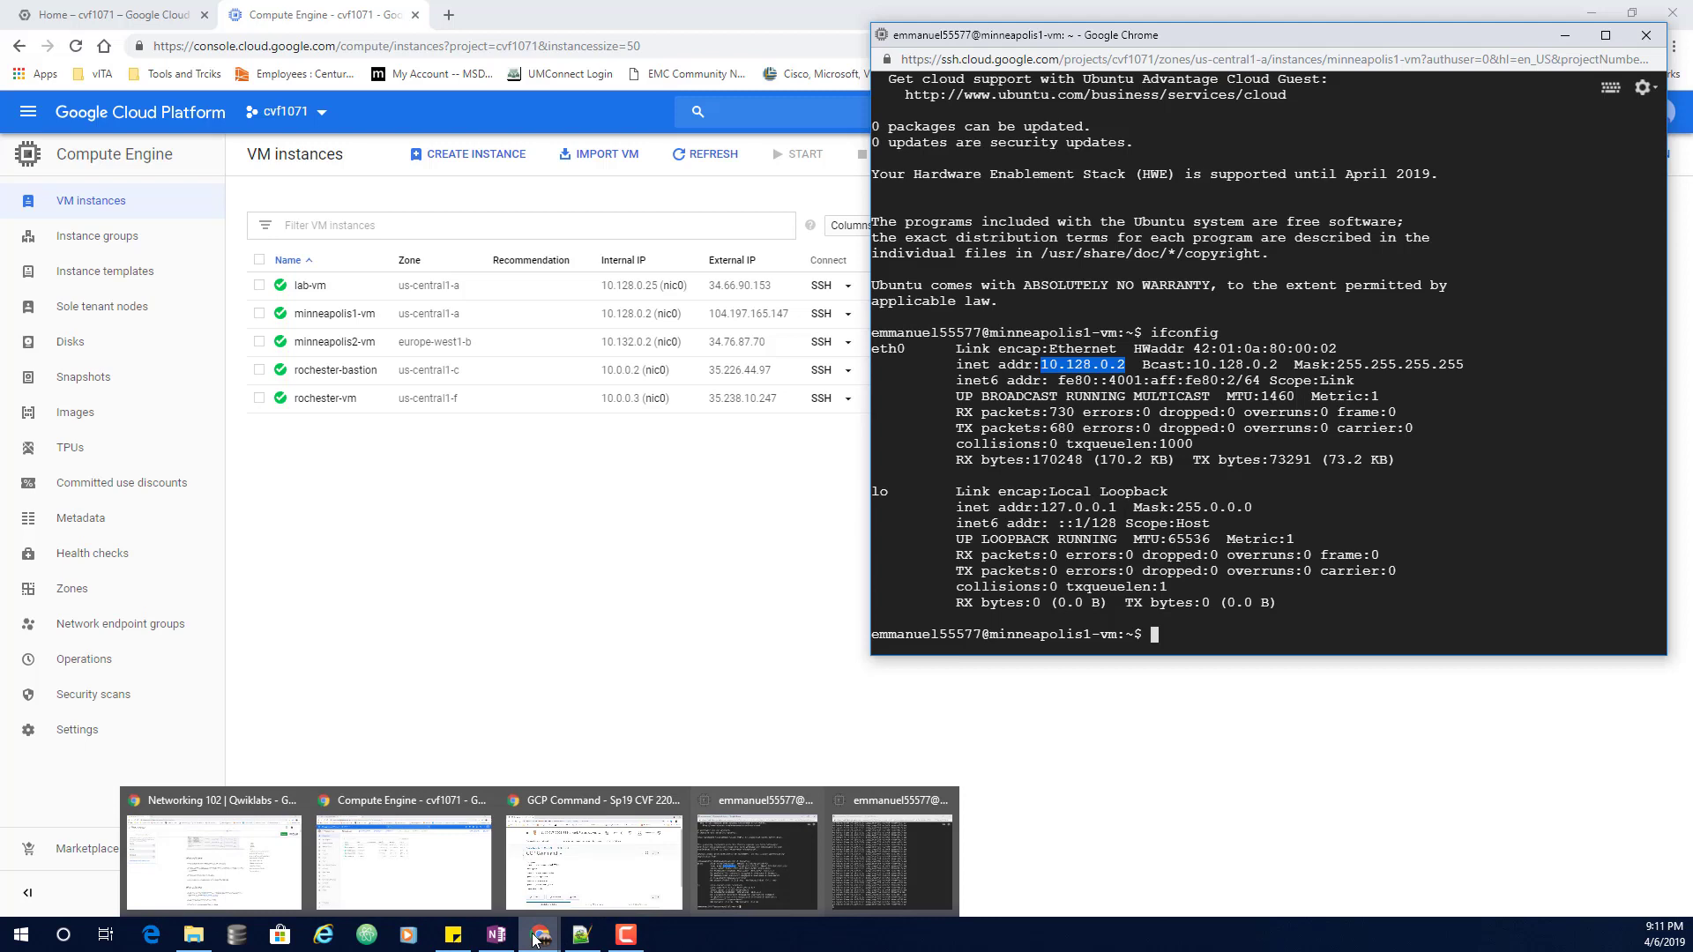
{"action": "left_click", "coordinate": [869, 870]}
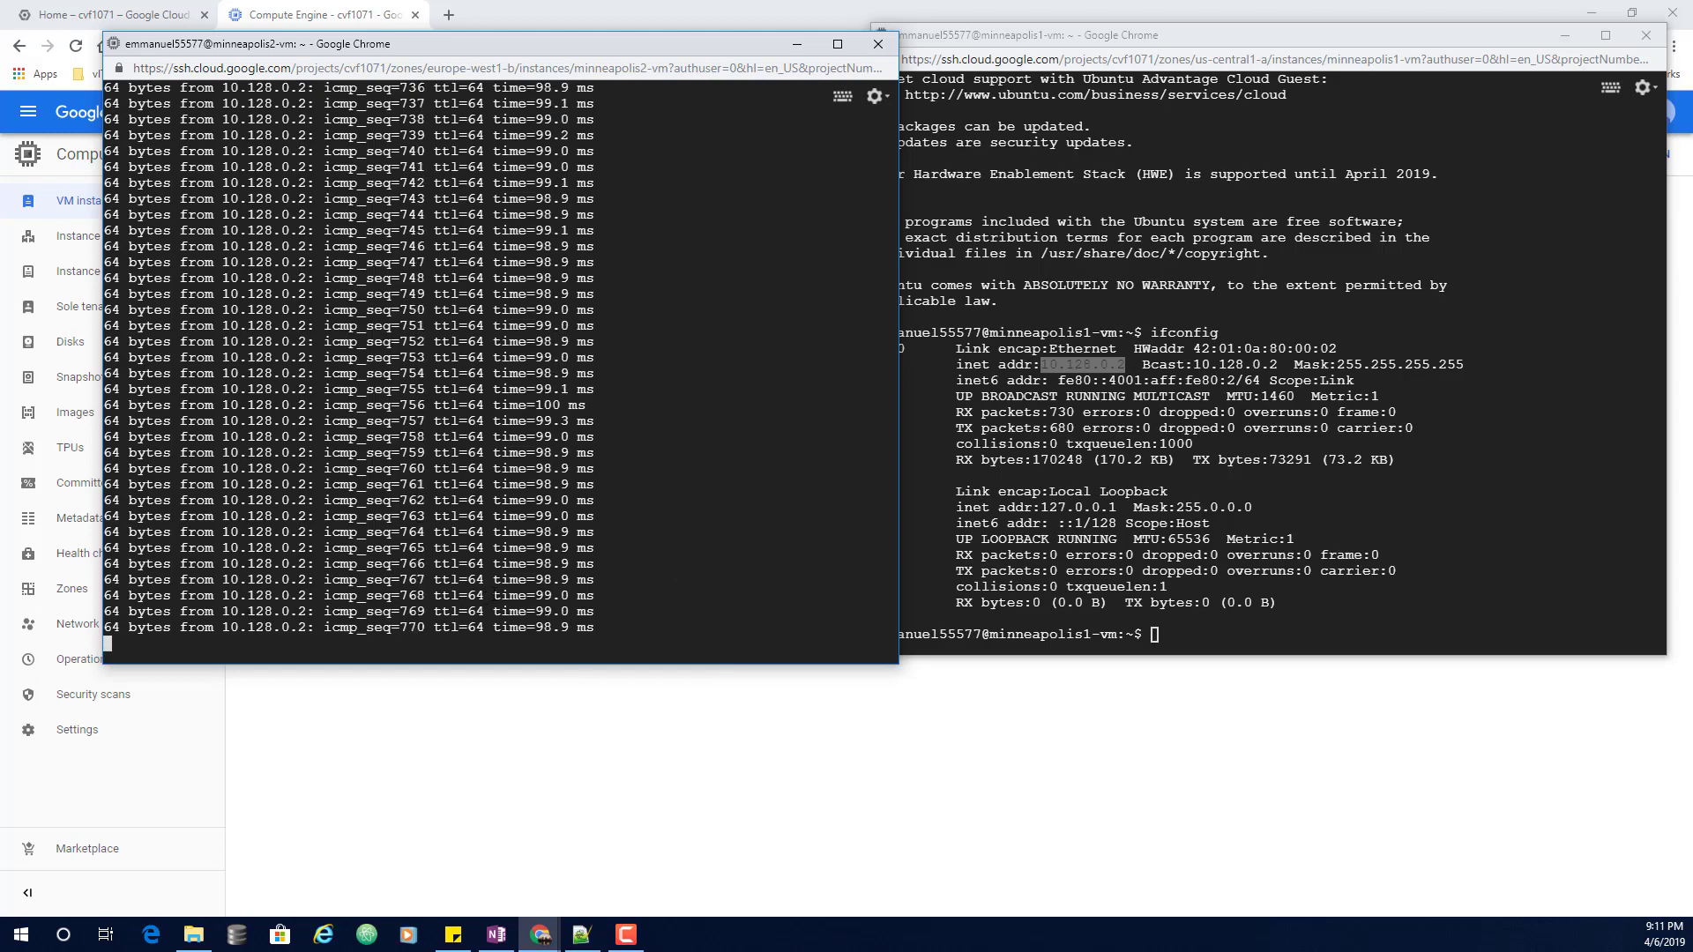
{"action": "key", "text": "ctrl+c"}
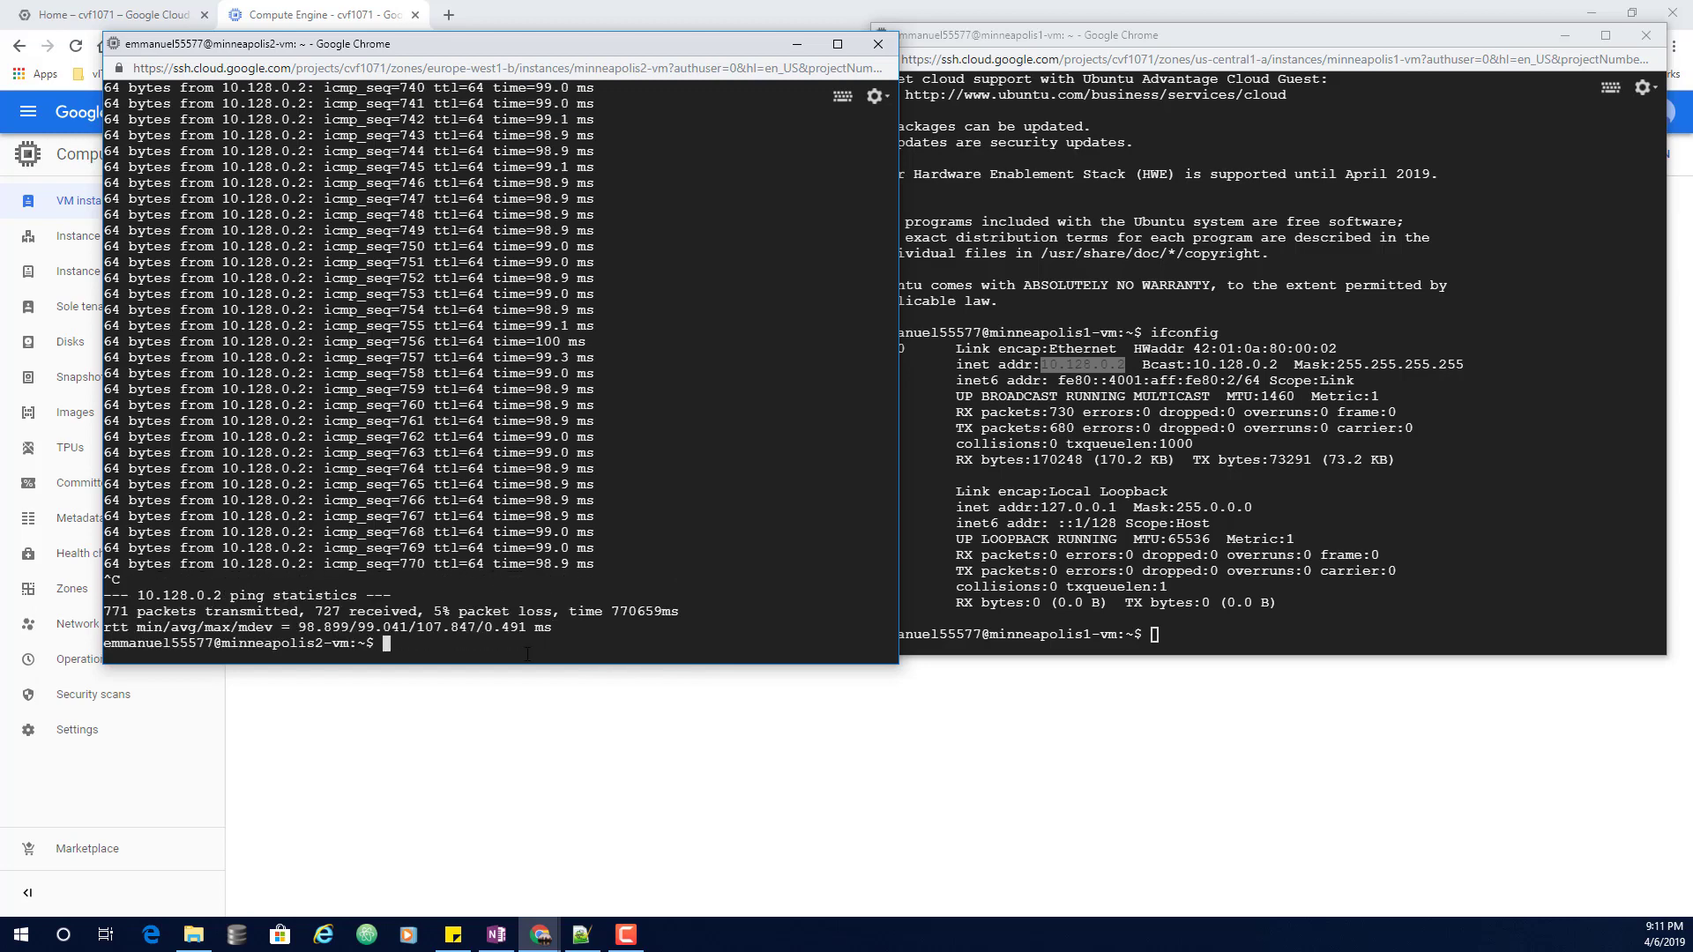
{"action": "type", "text": "clear"}
{"action": "key", "text": "Return"}
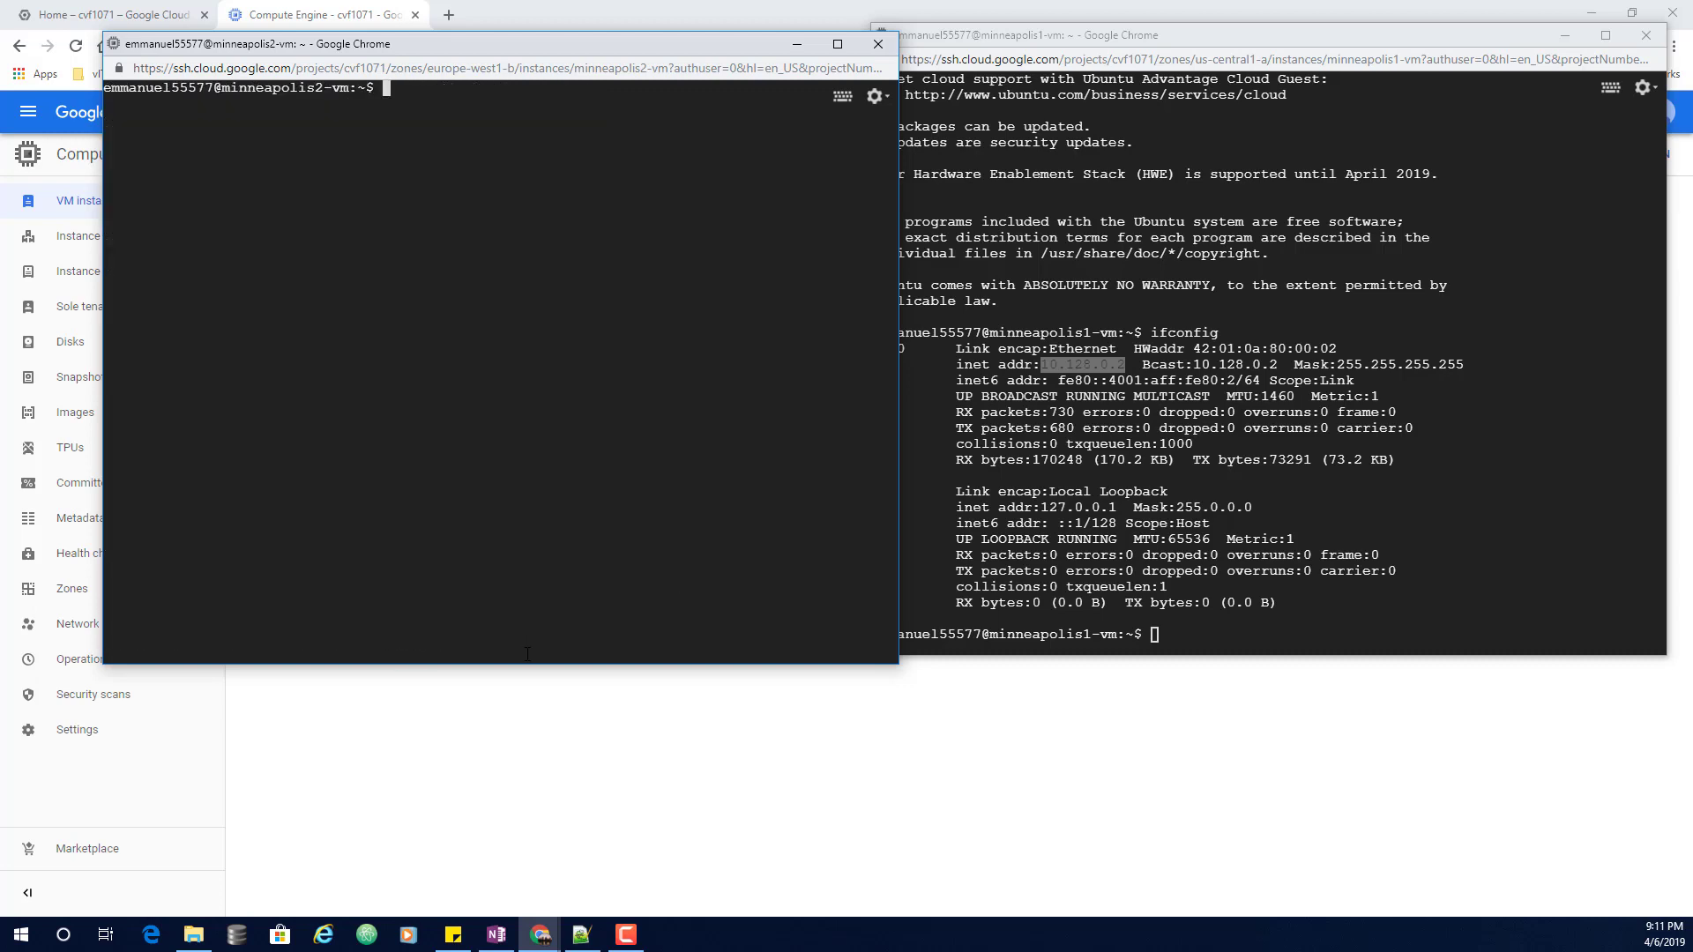
{"action": "type", "text": "ping 10.128.0.2"}
{"action": "key", "text": "BackSpace"}
{"action": "key", "text": "BackSpace"}
{"action": "key", "text": "BackSpace"}
{"action": "key", "text": "BackSpace"}
{"action": "key", "text": "BackSpace"}
{"action": "key", "text": "BackSpace"}
{"action": "key", "text": "BackSpace"}
{"action": "key", "text": "BackSpace"}
{"action": "key", "text": "BackSpace"}
{"action": "key", "text": "BackSpace"}
{"action": "key", "text": "BackSpace"}
{"action": "key", "text": "BackSpace"}
{"action": "key", "text": "BackSpace"}
{"action": "key", "text": "BackSpace"}
{"action": "key", "text": "BackSpace"}
Run ifconfig on minneapolis2-vm and copy the IP address from its eth0 Bcast field
{"action": "type", "text": "ifconfig"}
{"action": "key", "text": "Return"}
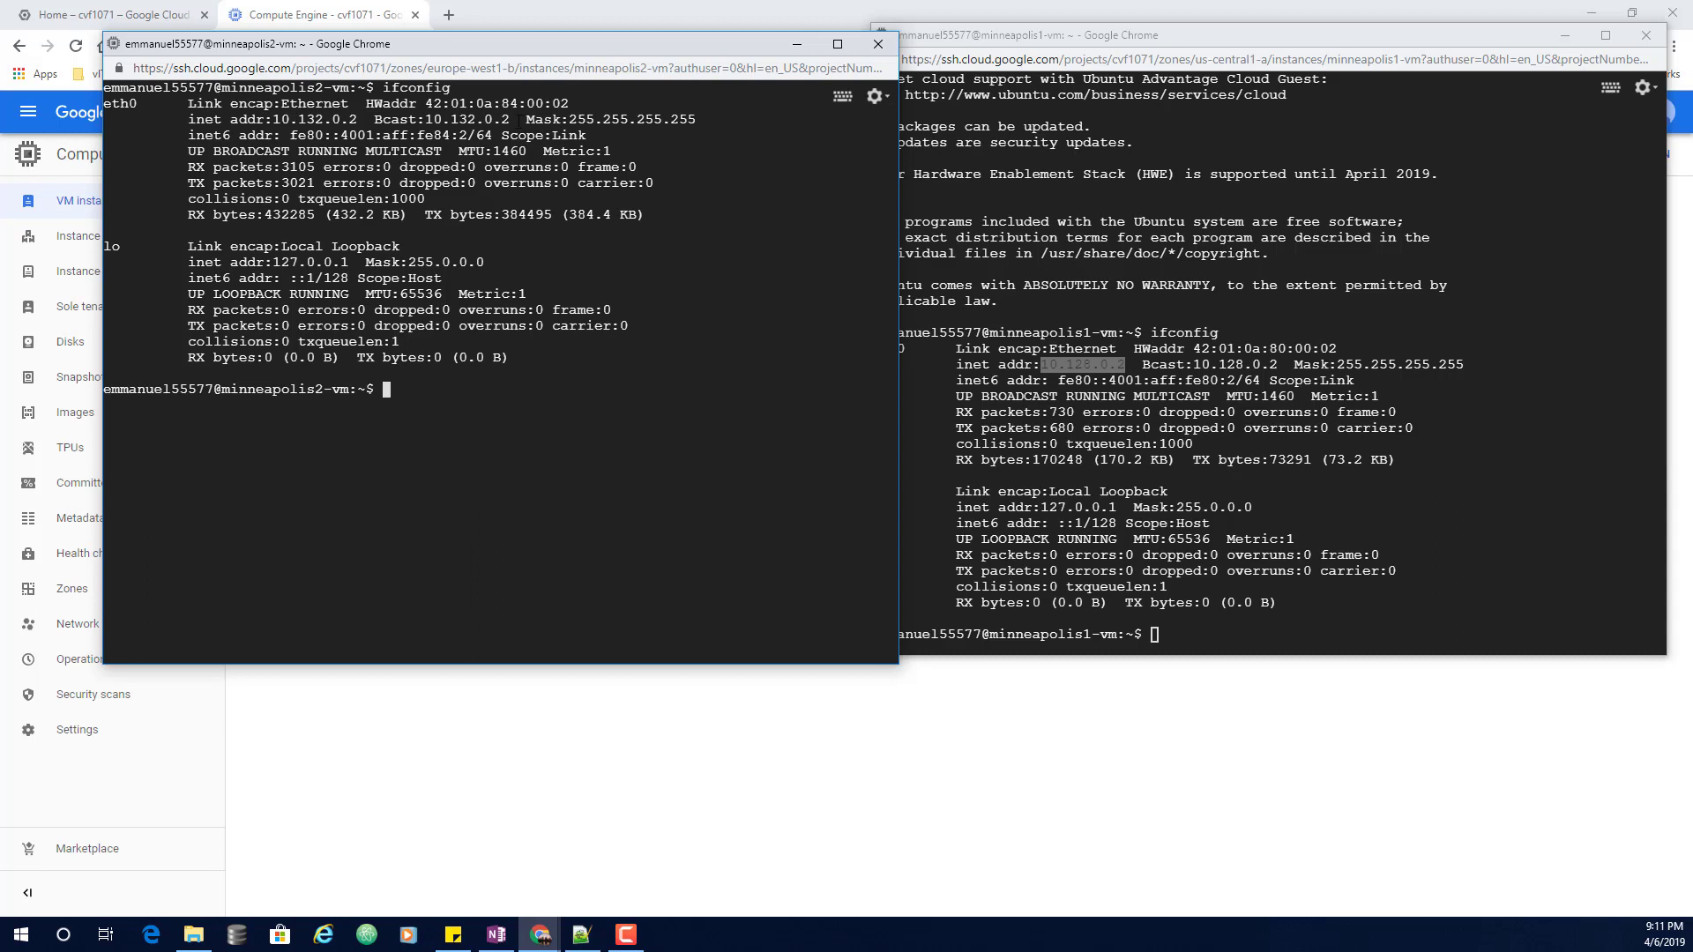
{"action": "left_click_drag", "start_coordinate": [509, 119], "coordinate": [426, 119]}
Ping 10.132.0.2 from the minneapolis1-vm SSH session, leave it running and return to Cloud Shell
{"action": "left_click", "coordinate": [1268, 639]}
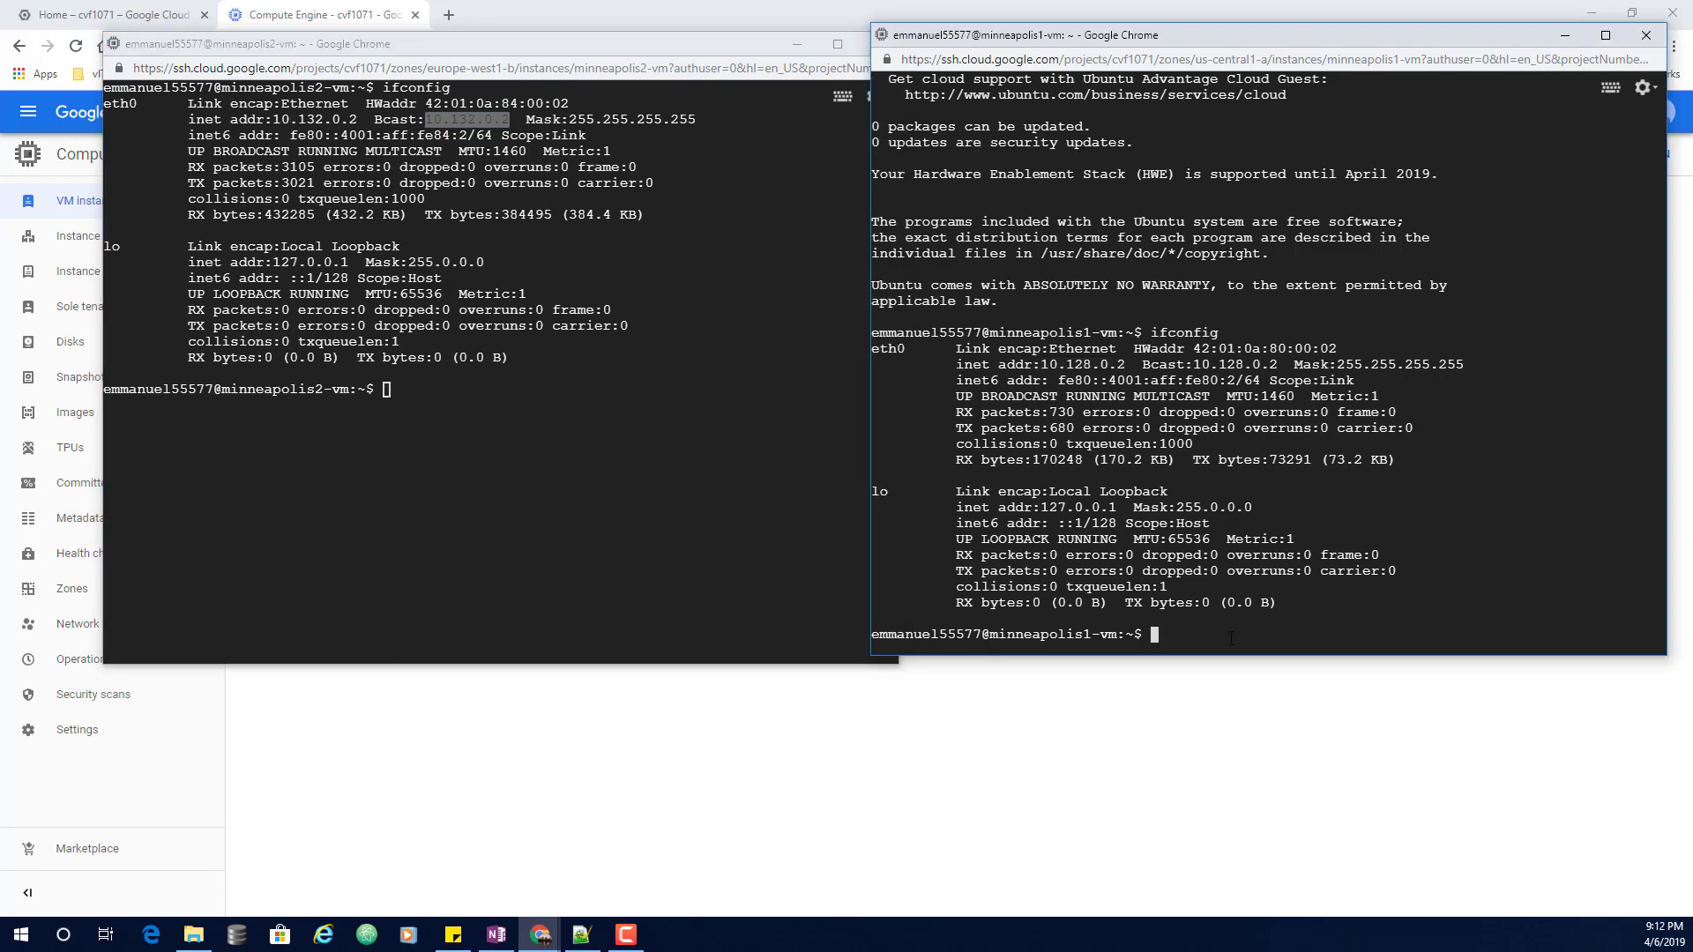
{"action": "type", "text": "ping"}
{"action": "key", "text": "ctrl+v"}
{"action": "key", "text": "Return"}
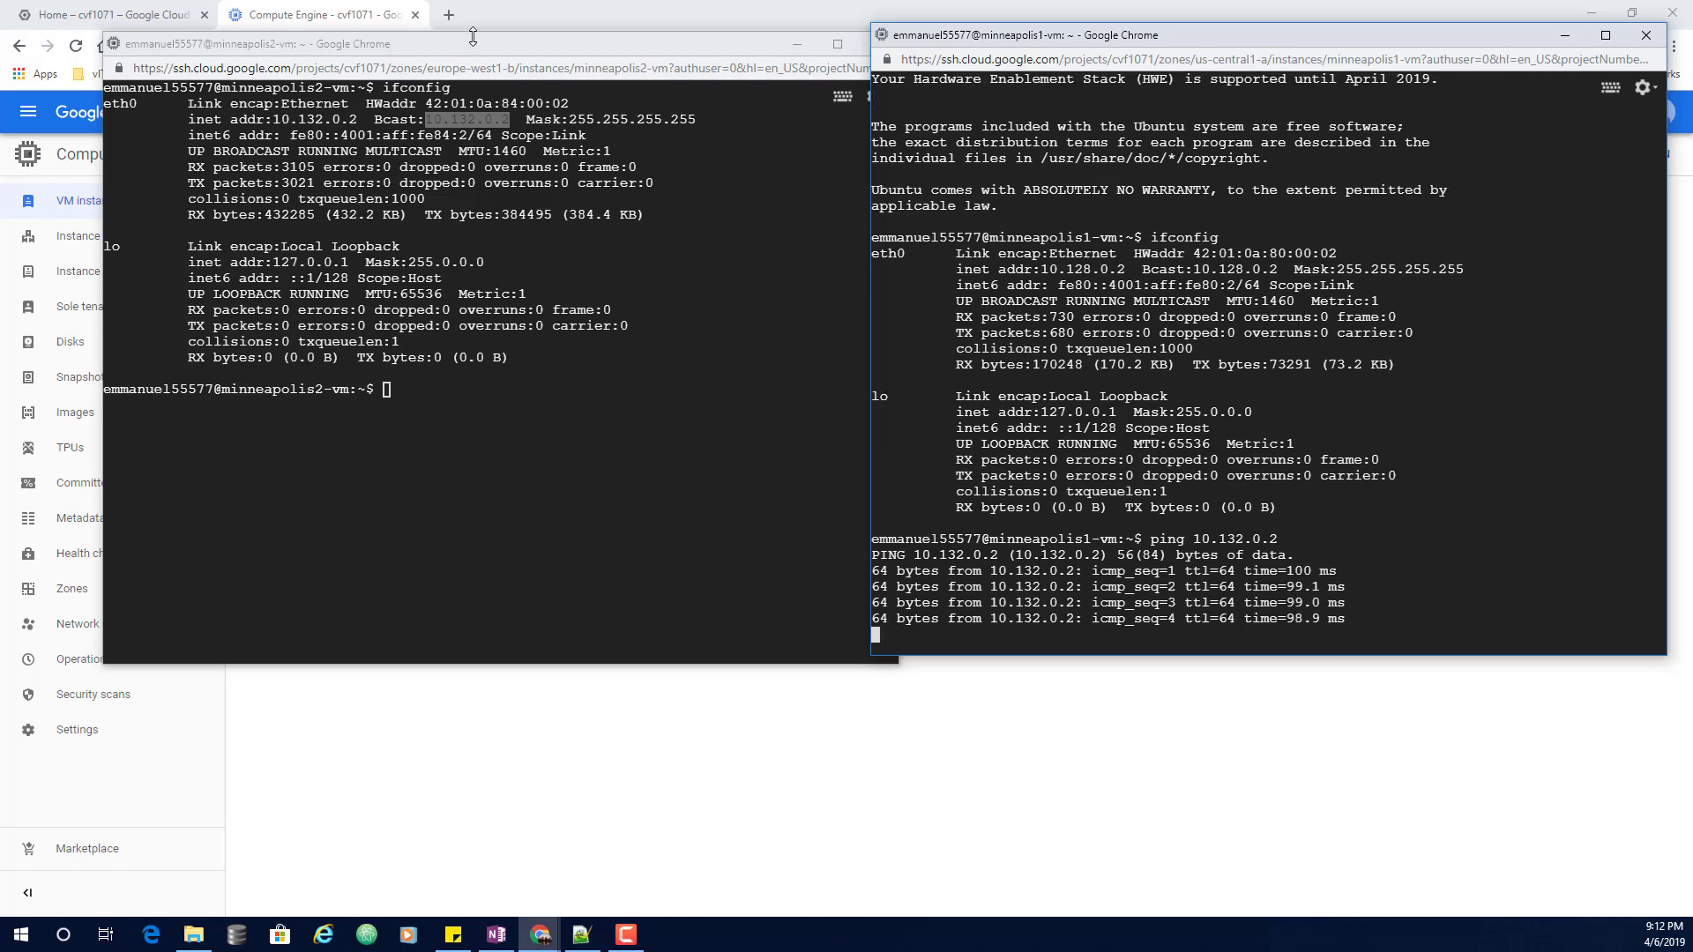
{"action": "left_click", "coordinate": [87, 17]}
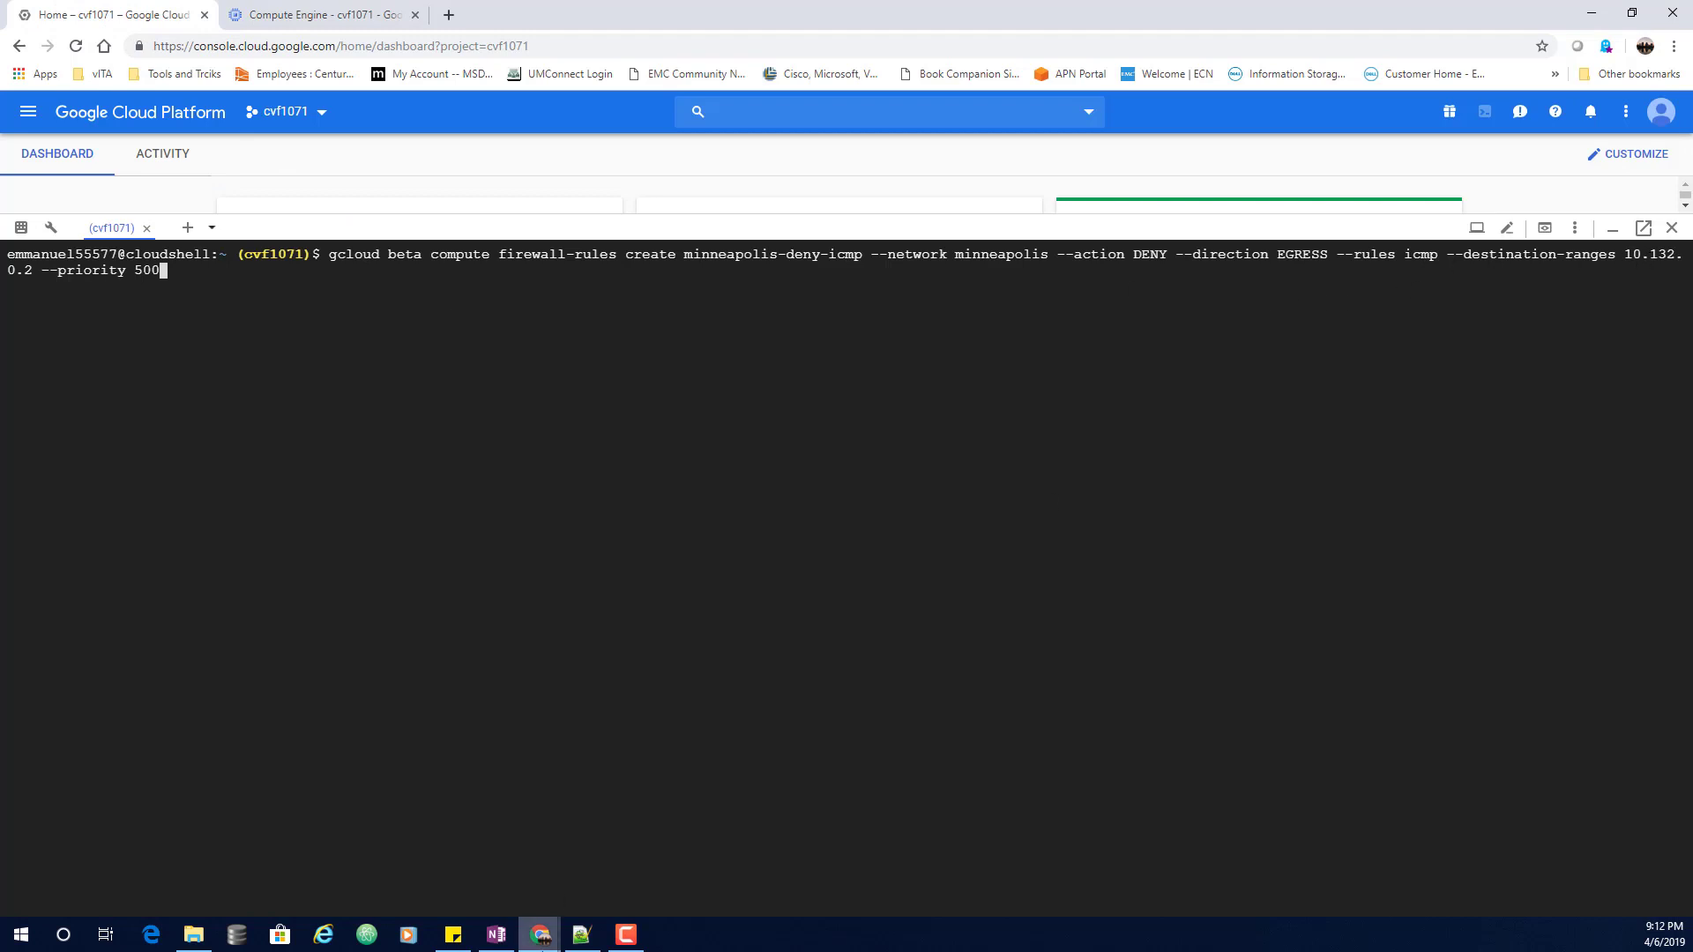
Check the running ping on minneapolis1-vm, return to Cloud Shell and run the prepared command creating the minneapolis-deny-icmp rule
{"action": "mouse_move", "coordinate": [540, 935]}
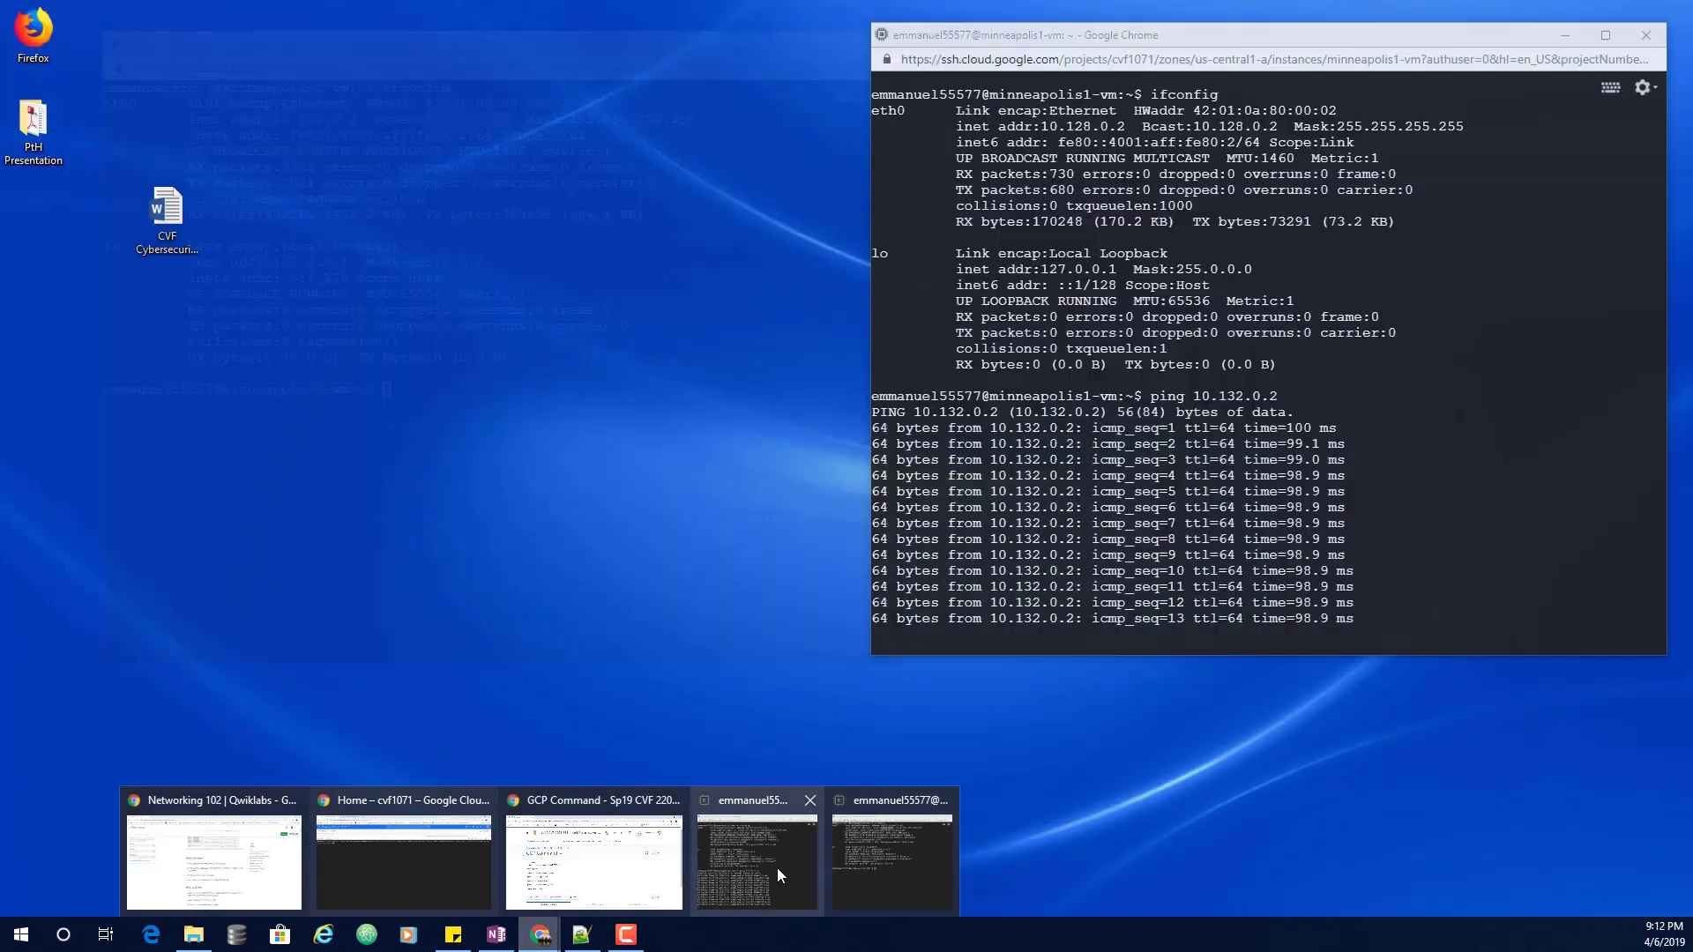
{"action": "left_click", "coordinate": [776, 867]}
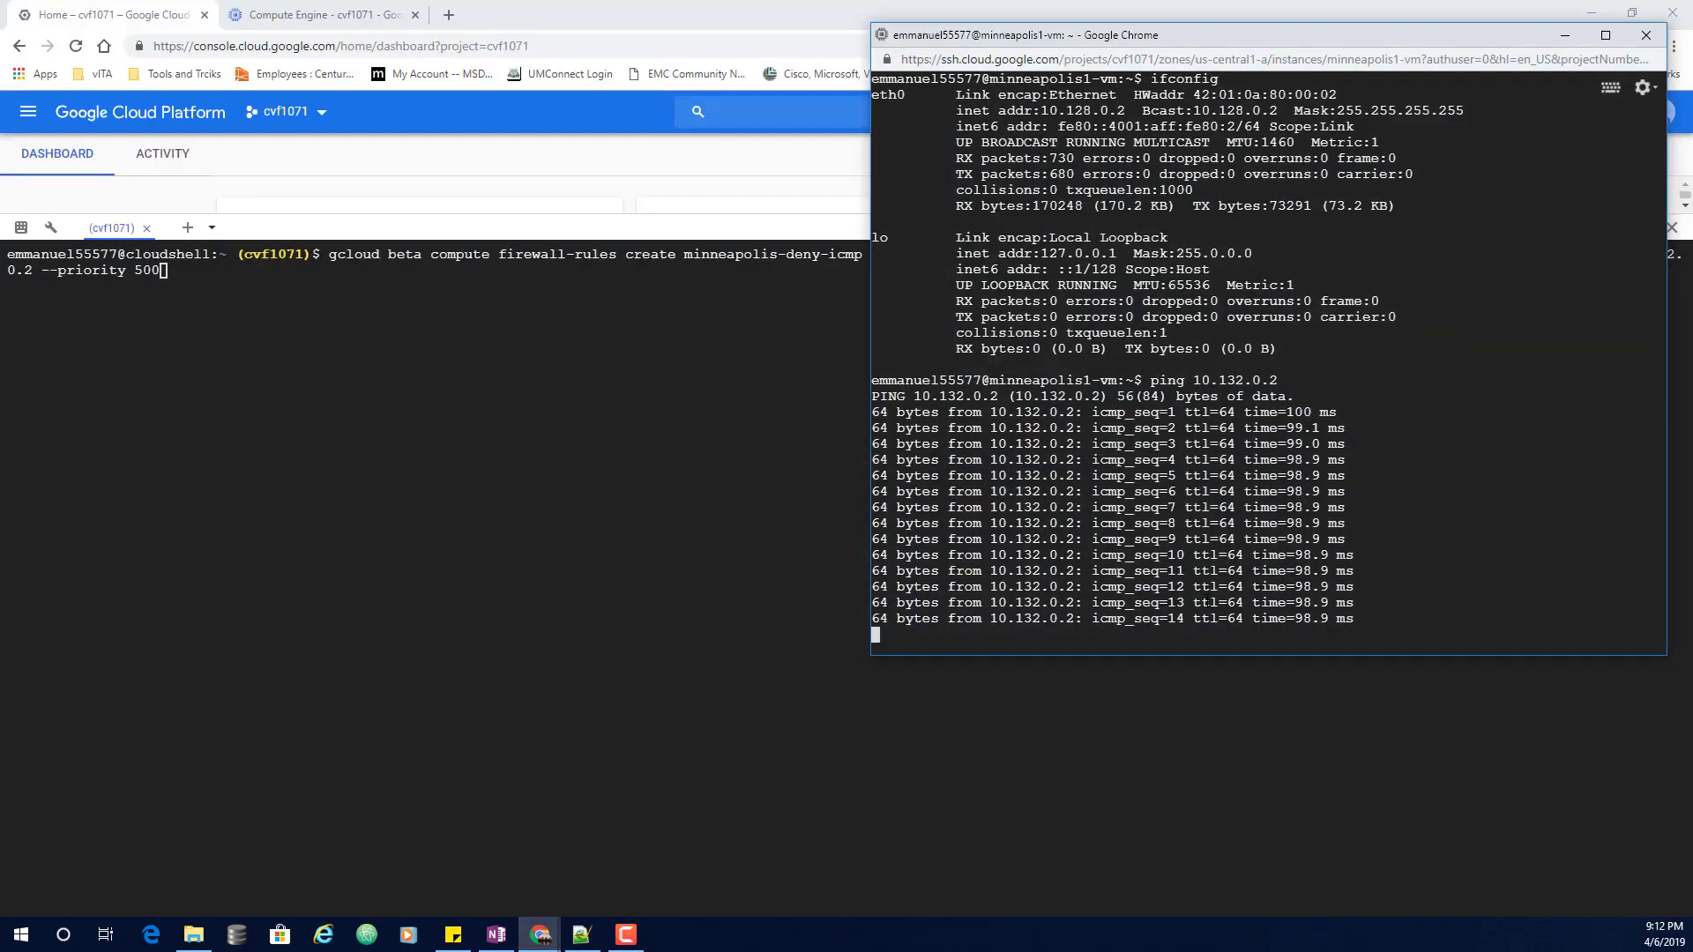
{"action": "left_click", "coordinate": [277, 349]}
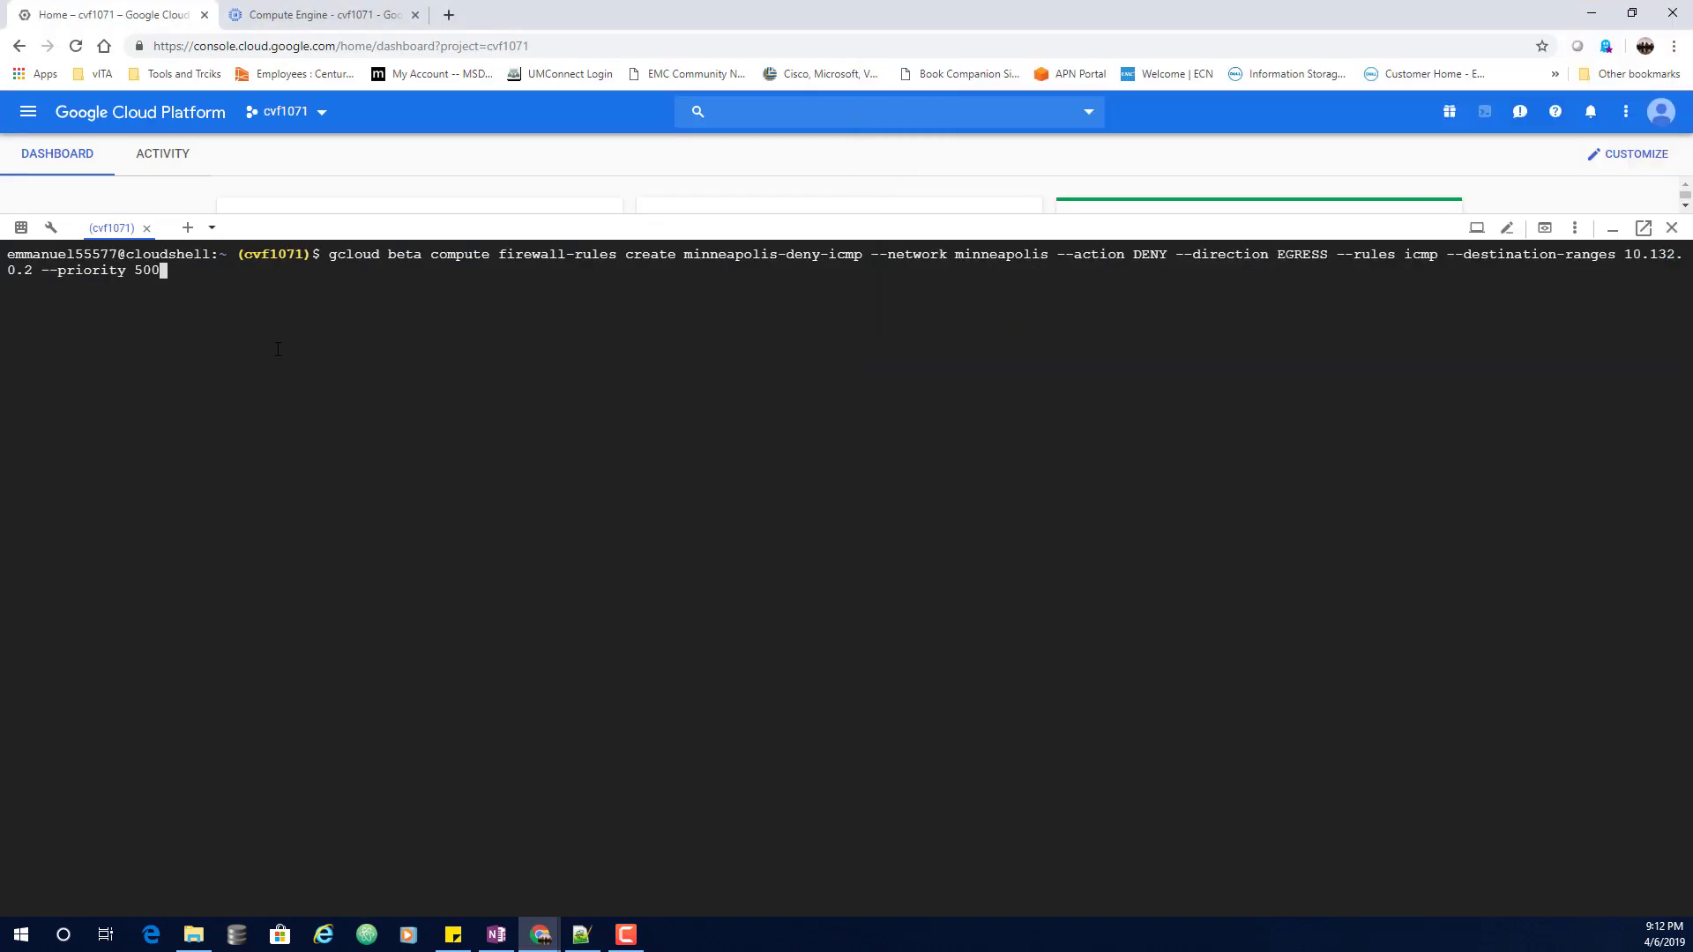
{"action": "key", "text": "Return"}
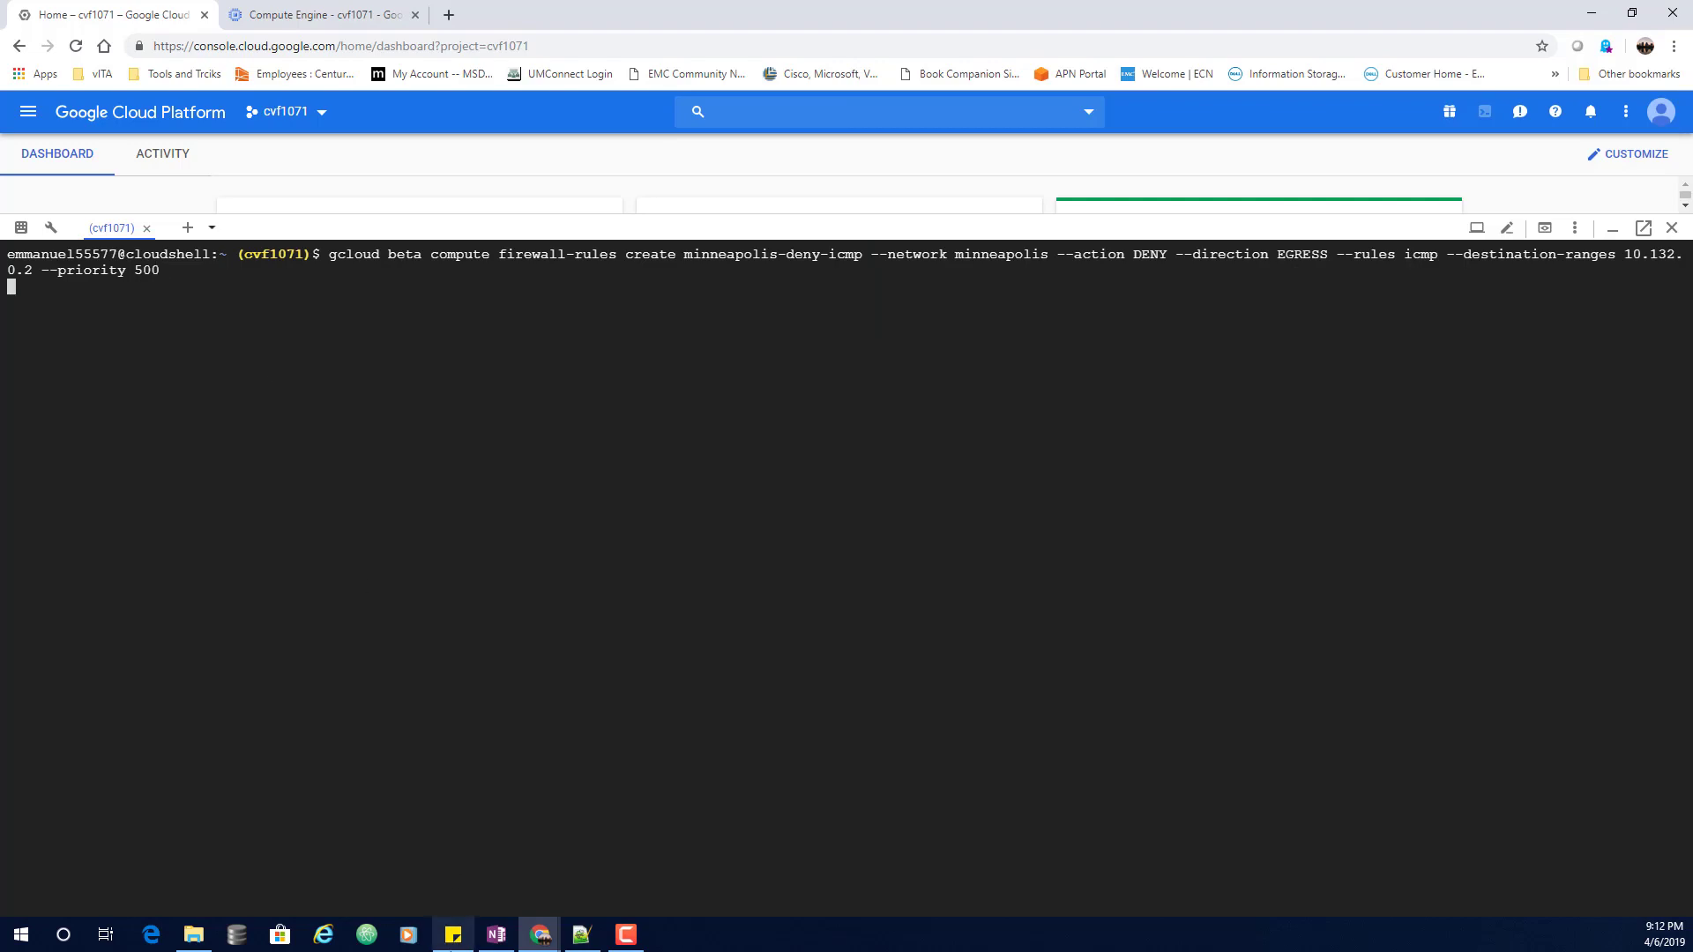
Check how the running ping on minneapolis1-vm responds to the deny rule, and return to Cloud Shell
{"action": "mouse_move", "coordinate": [543, 940]}
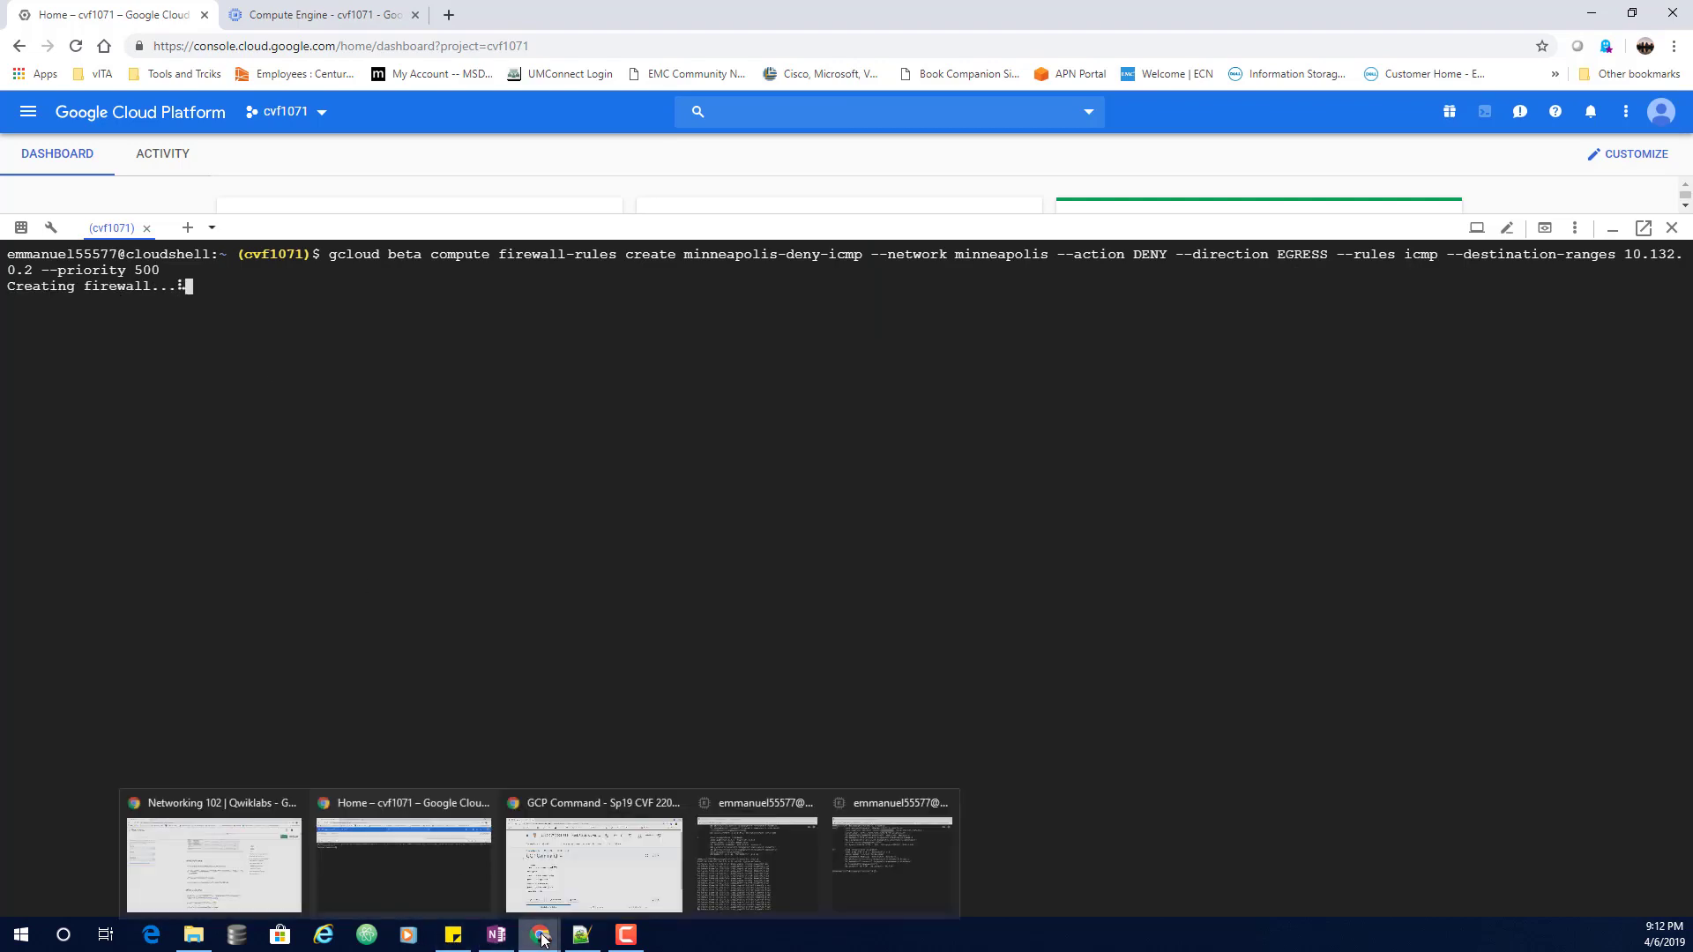
{"action": "left_click", "coordinate": [772, 866]}
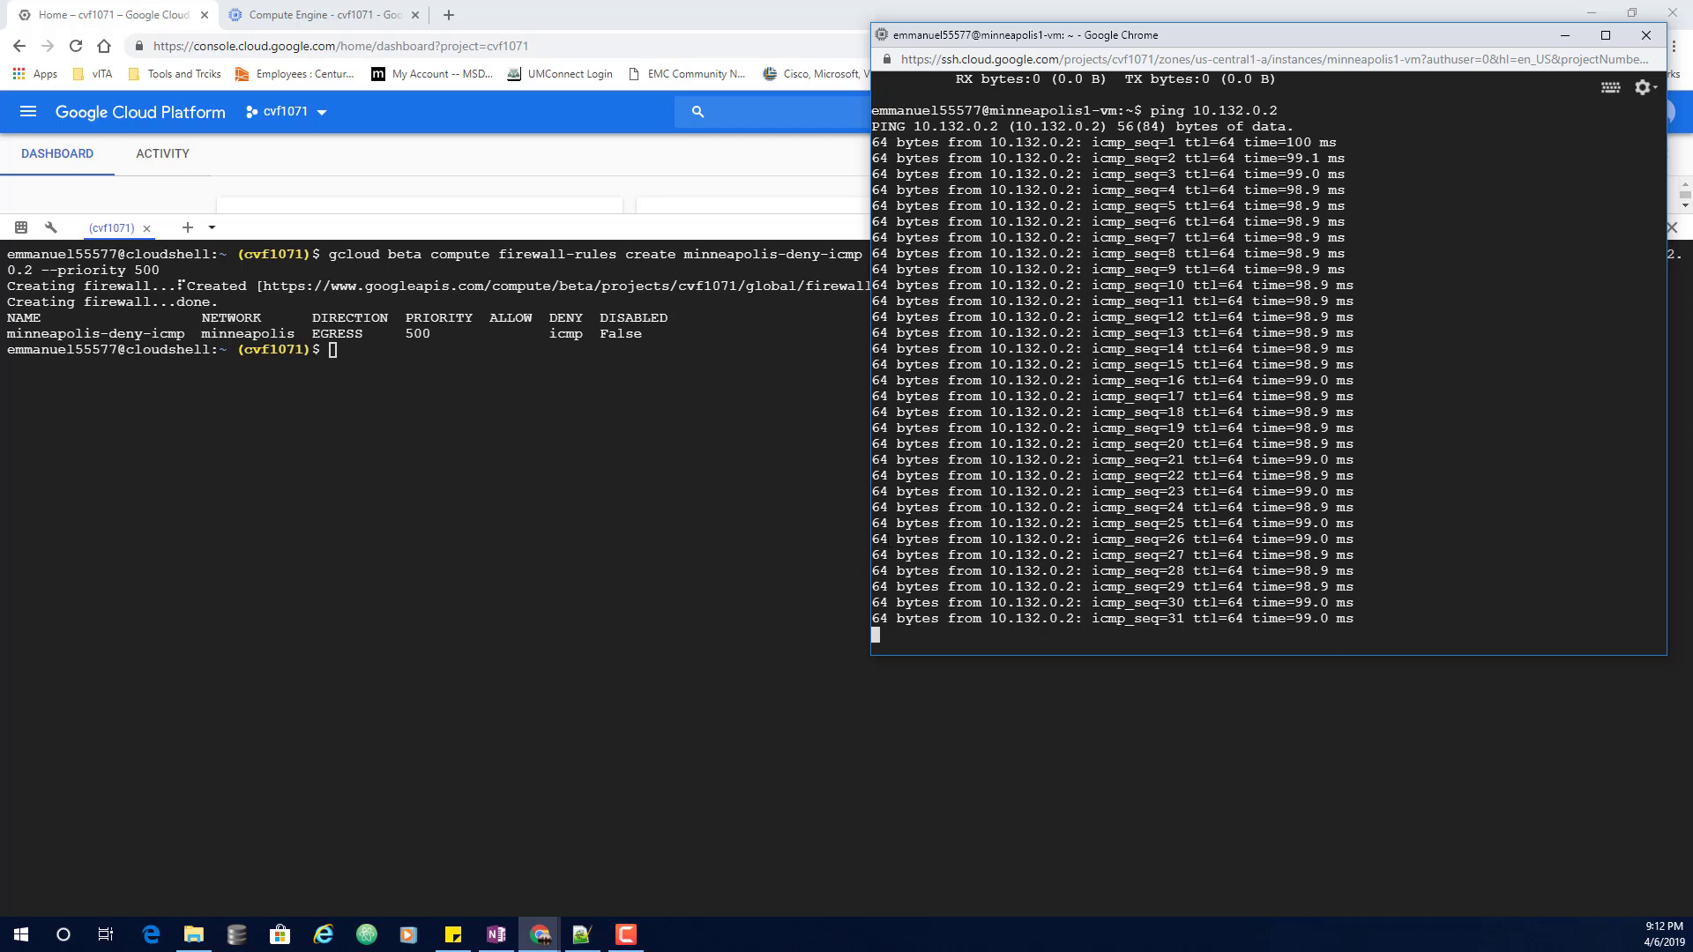
{"action": "left_click", "coordinate": [580, 480]}
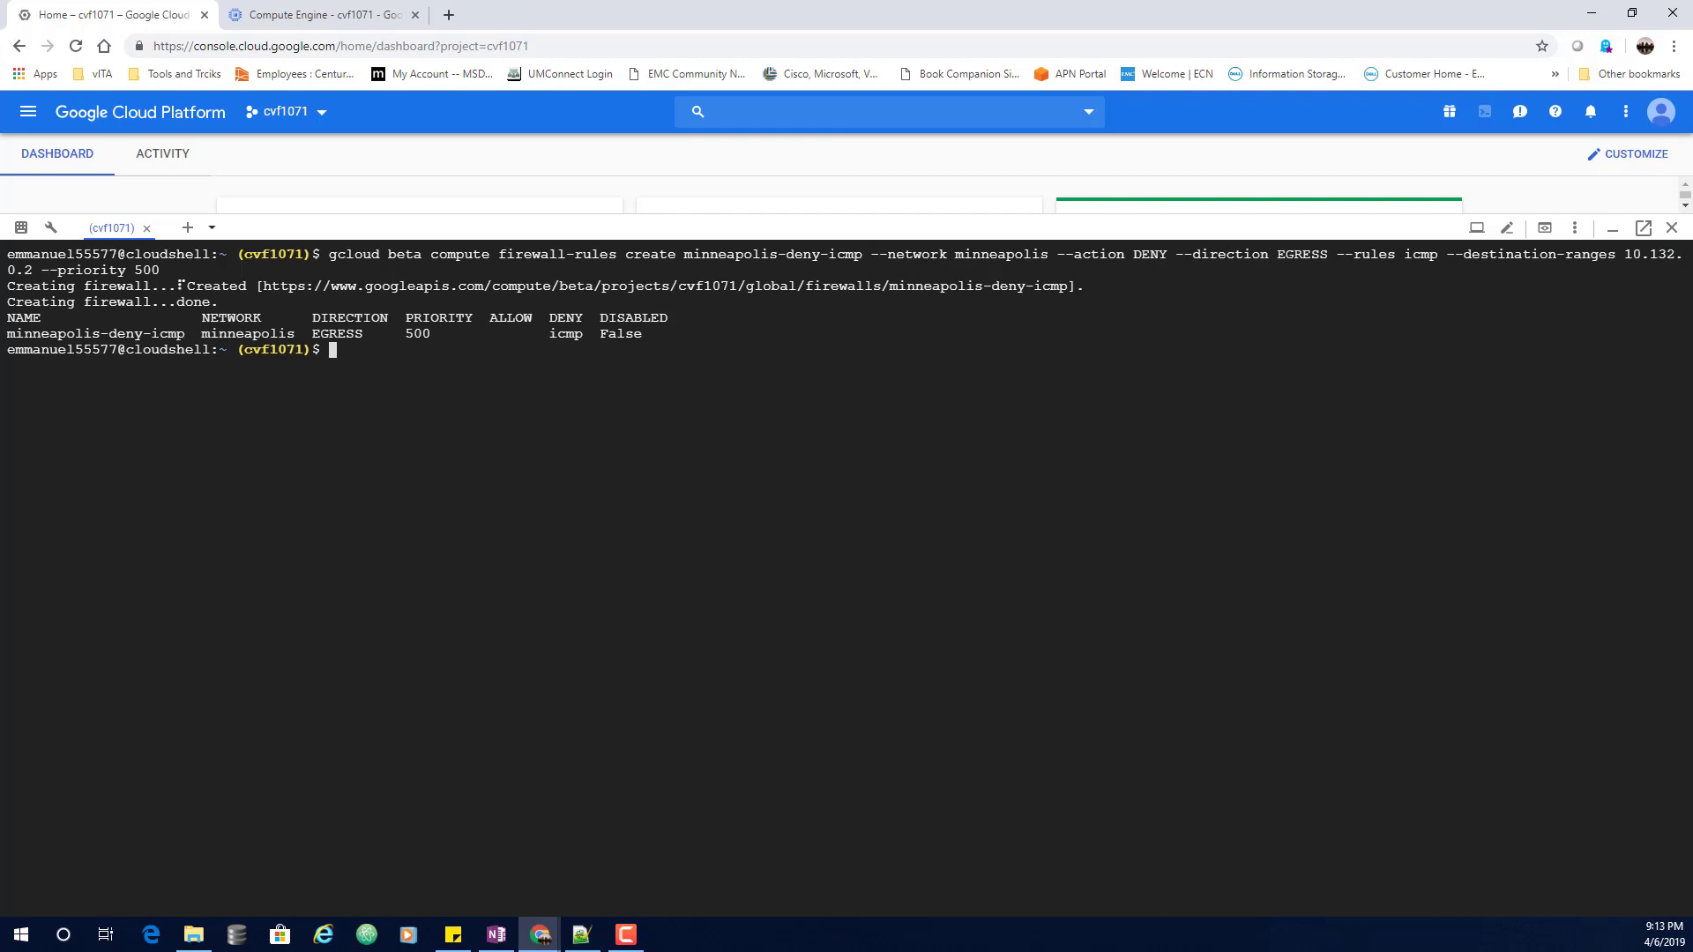
List the firewall rules in Cloud Shell with the gcloud beta filter "network:minneapolis AND name=minneapolis-deny-icmp"
{"action": "key", "text": "alt+Tab"}
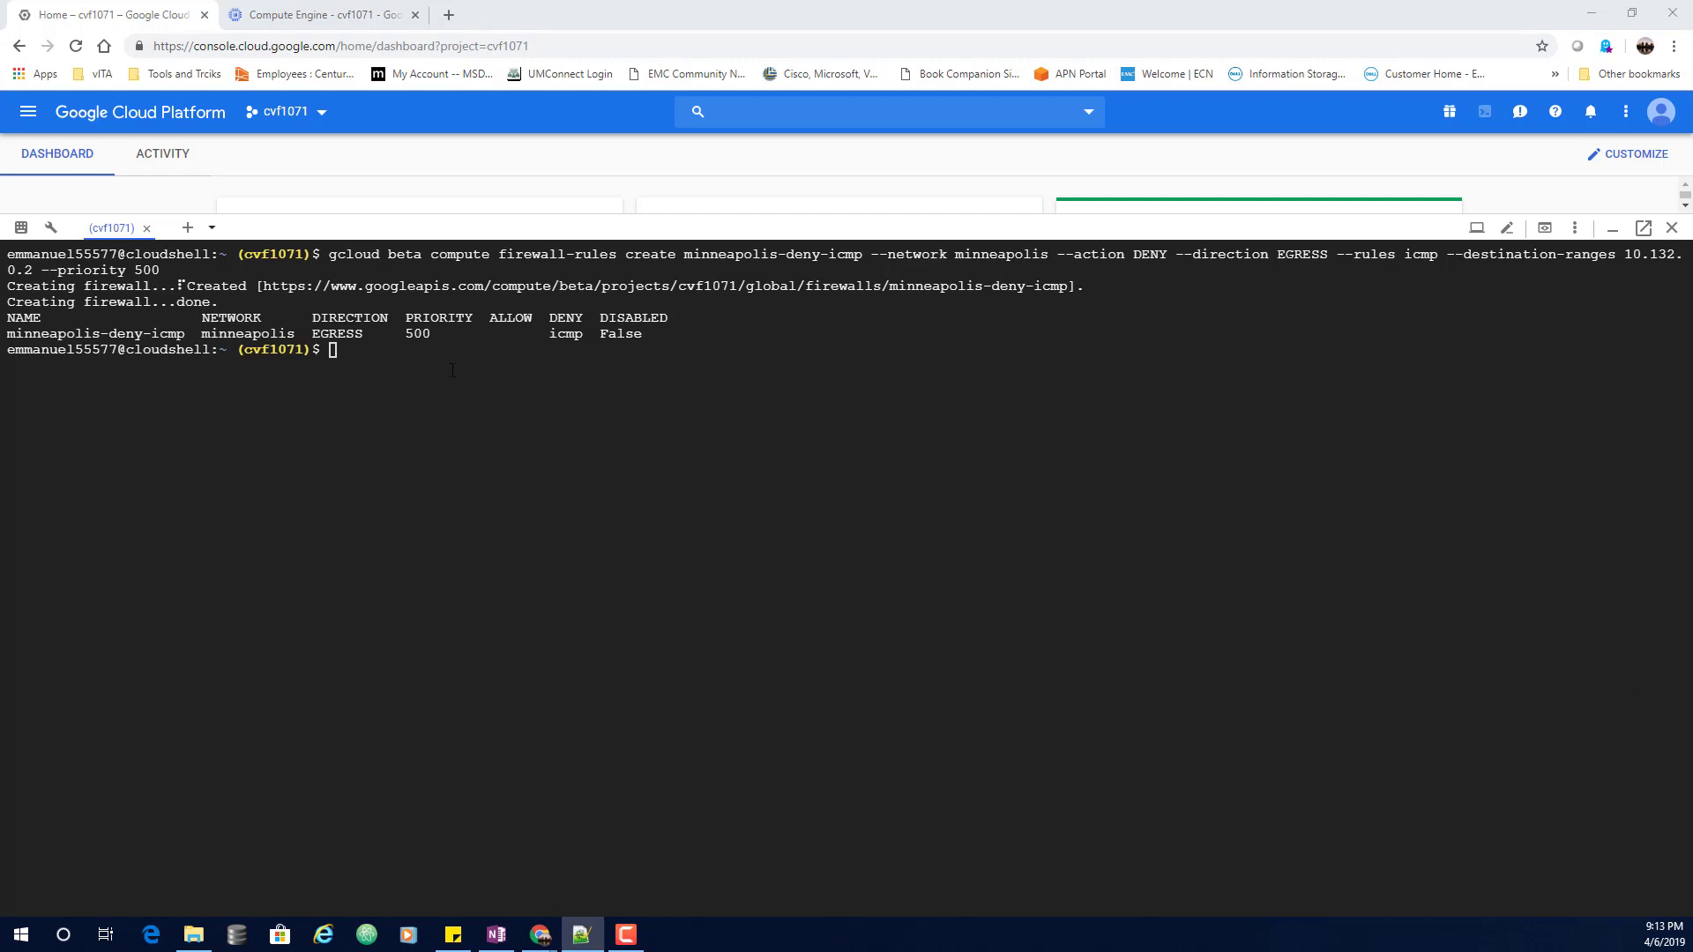
{"action": "key", "text": "alt+Tab"}
{"action": "key", "text": "ctrl+v"}
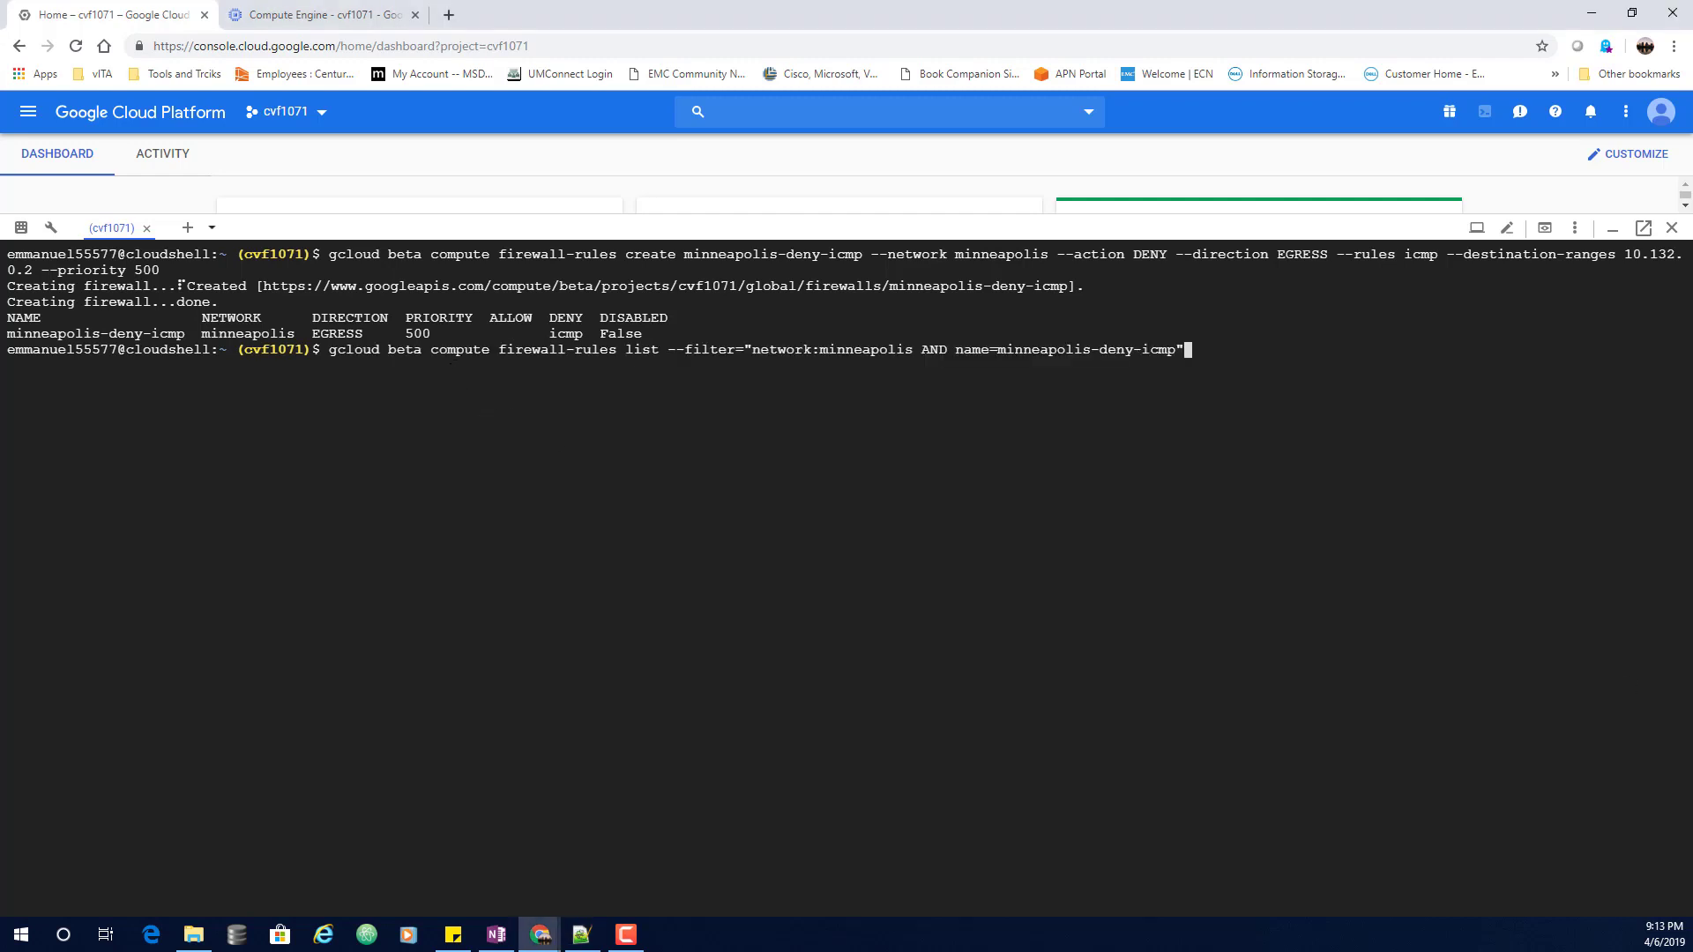
{"action": "key", "text": "Return"}
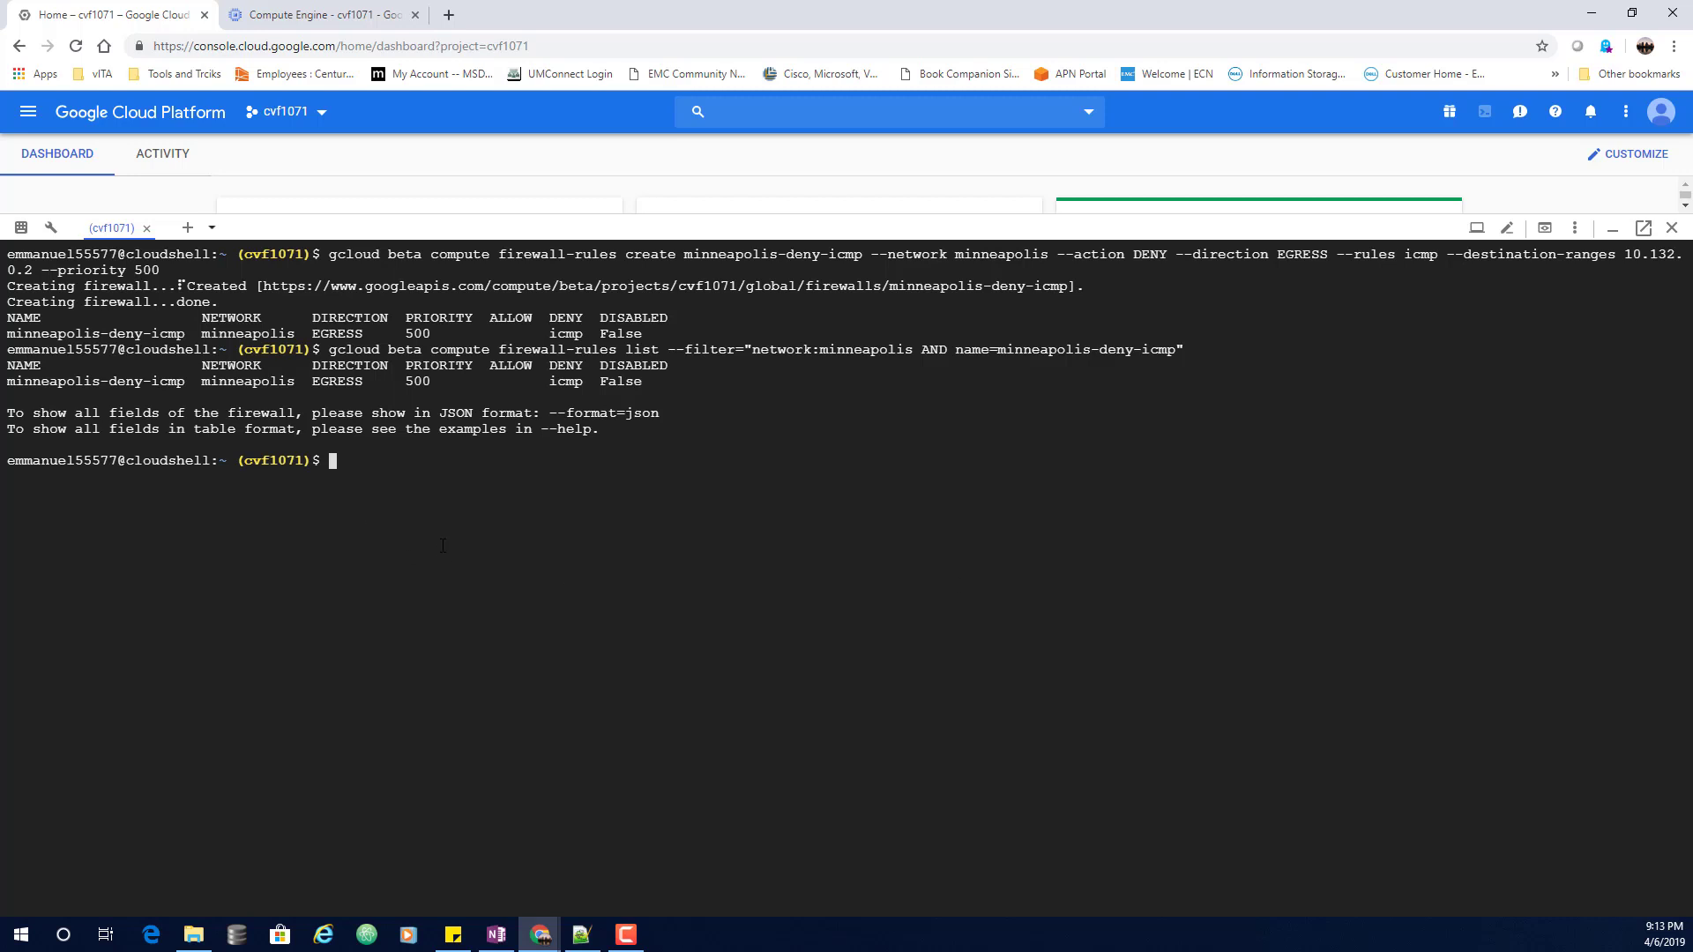
Go to the Compute Engine VM instances page and close the minneapolis1-vm and minneapolis2-vm SSH windows, confirming any leave prompt
{"action": "left_click", "coordinate": [355, 16]}
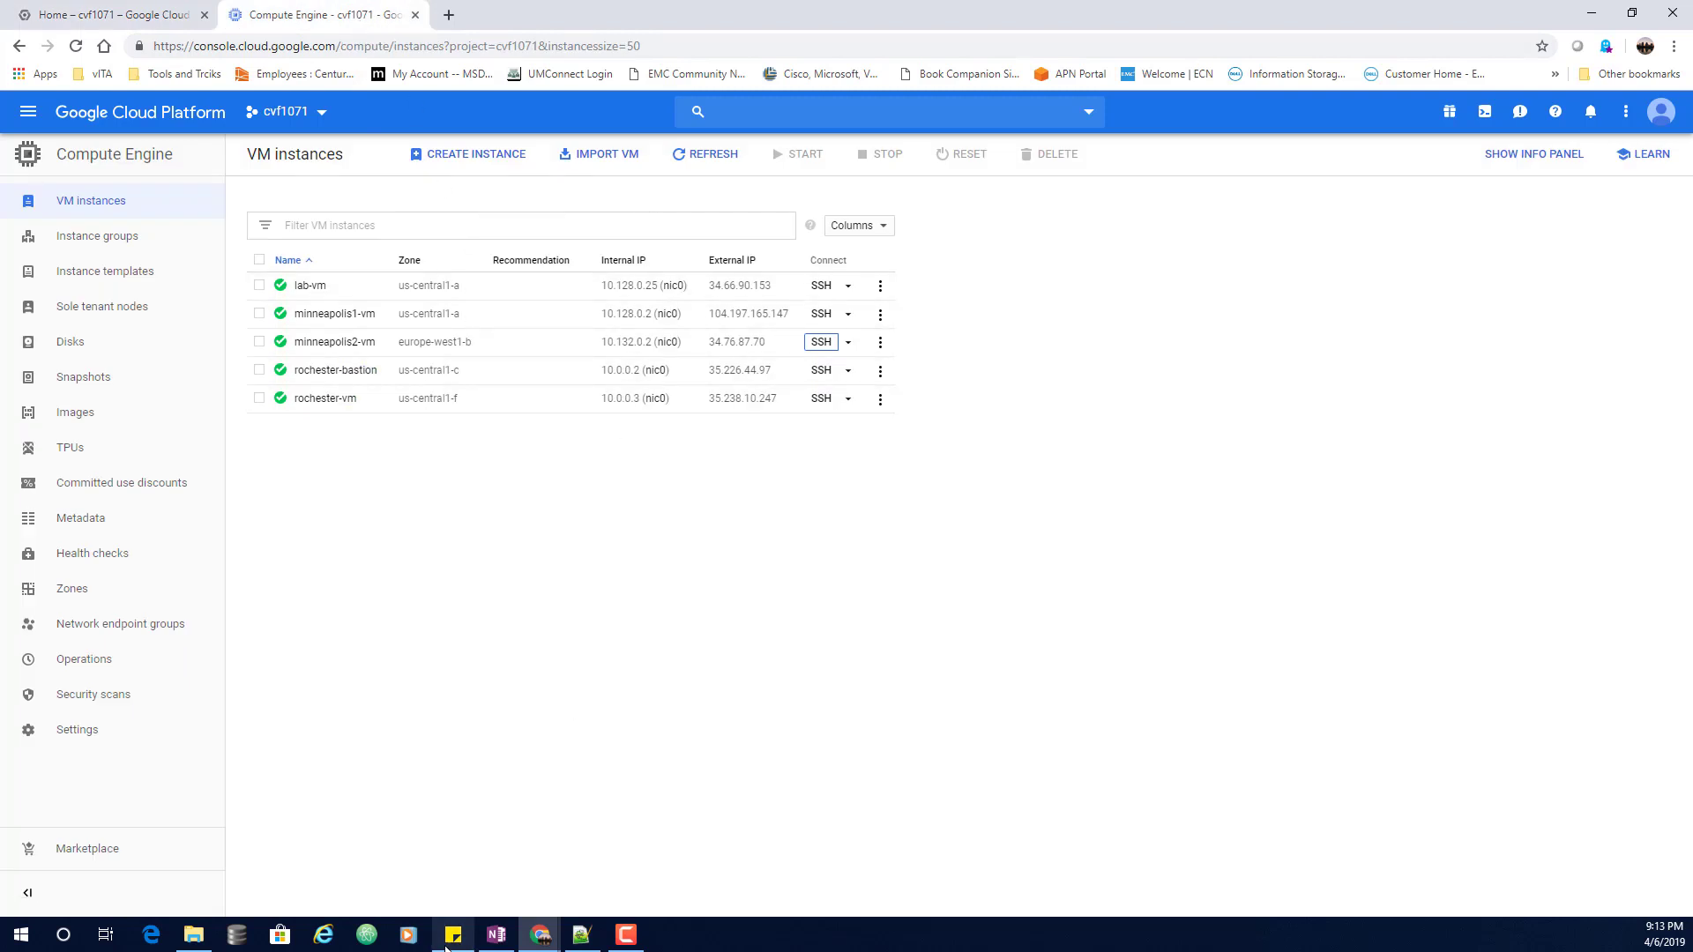
{"action": "mouse_move", "coordinate": [545, 942]}
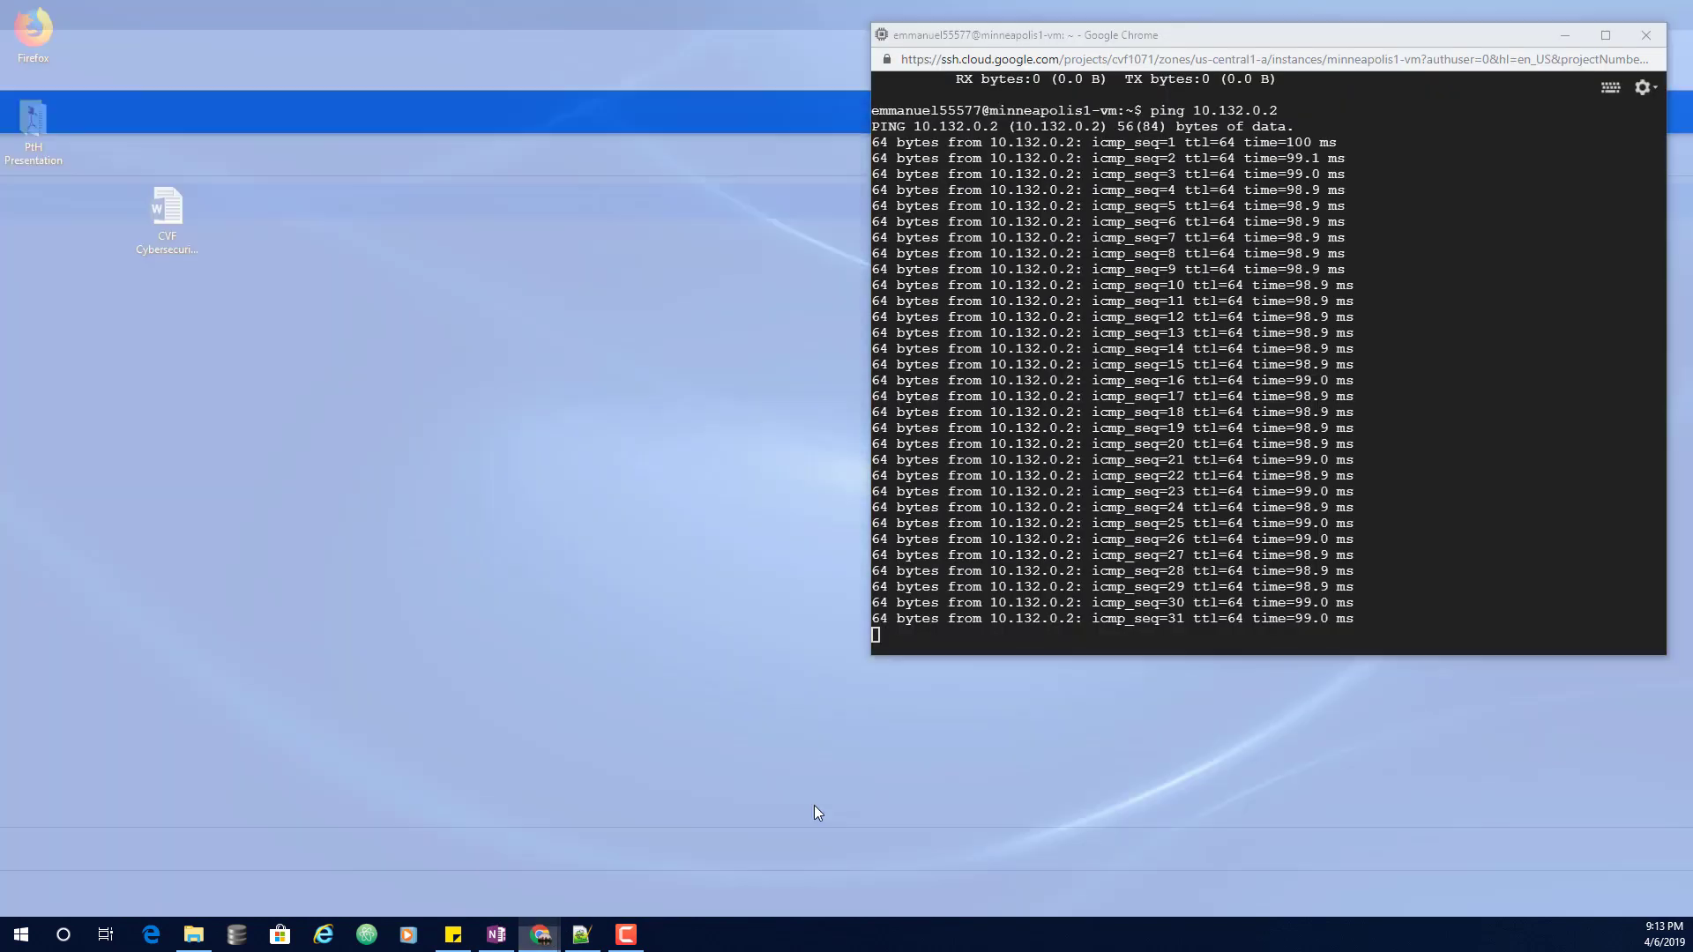
{"action": "left_click", "coordinate": [811, 803]}
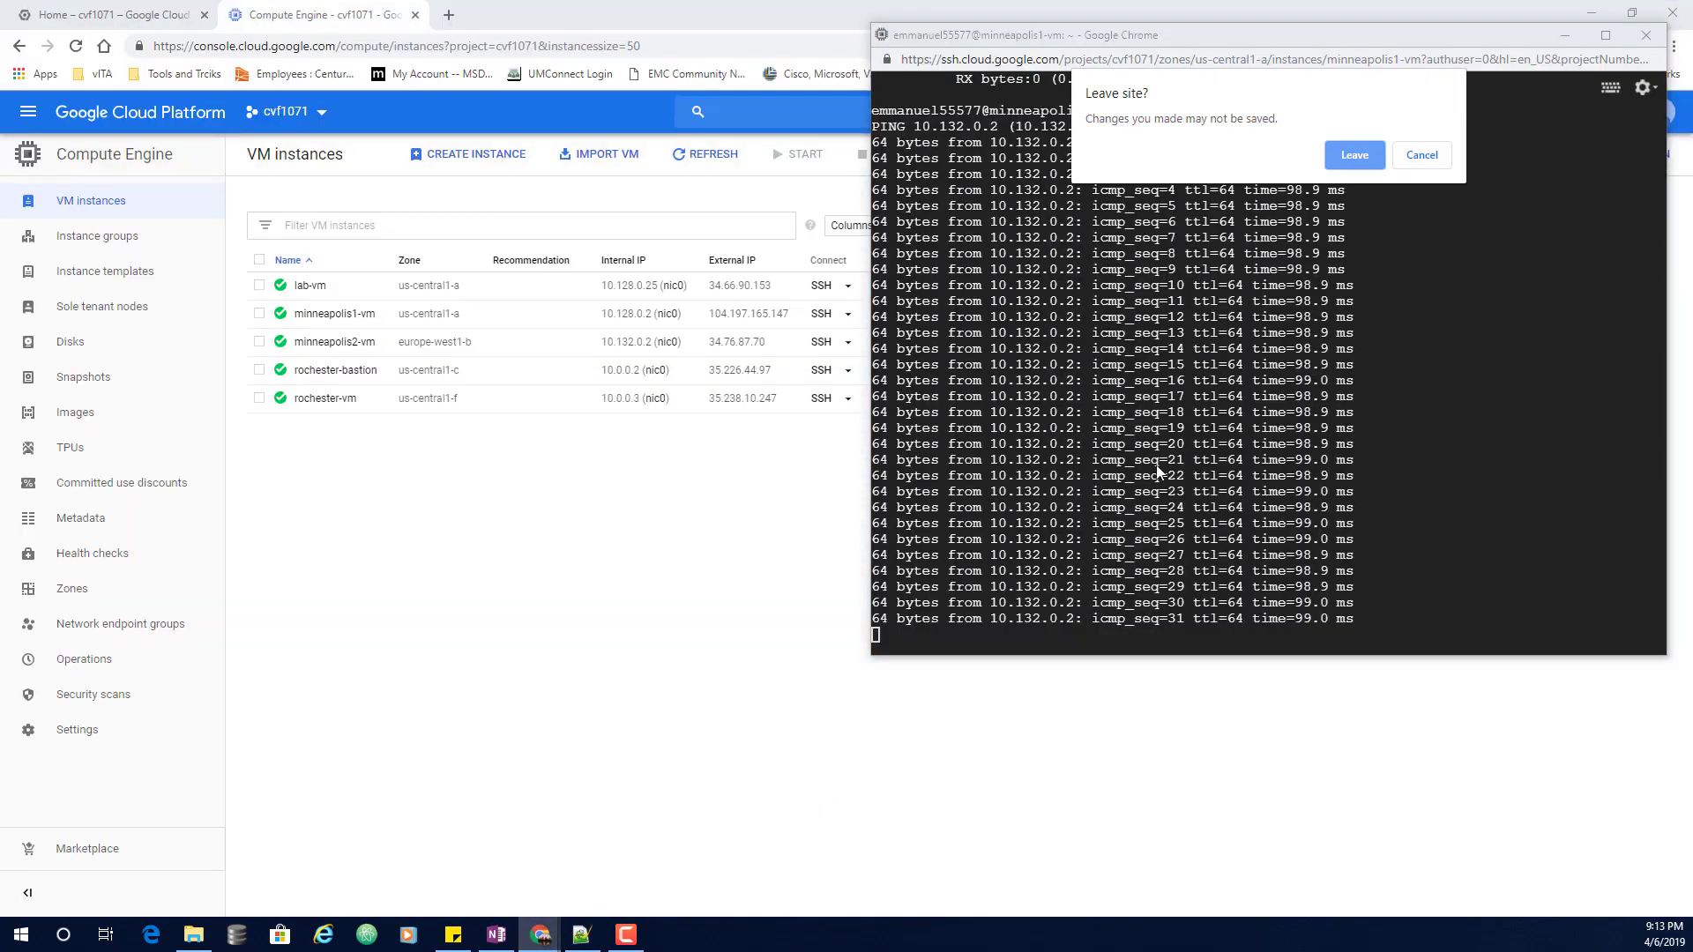
{"action": "left_click", "coordinate": [1351, 153]}
{"action": "mouse_move", "coordinate": [549, 936]}
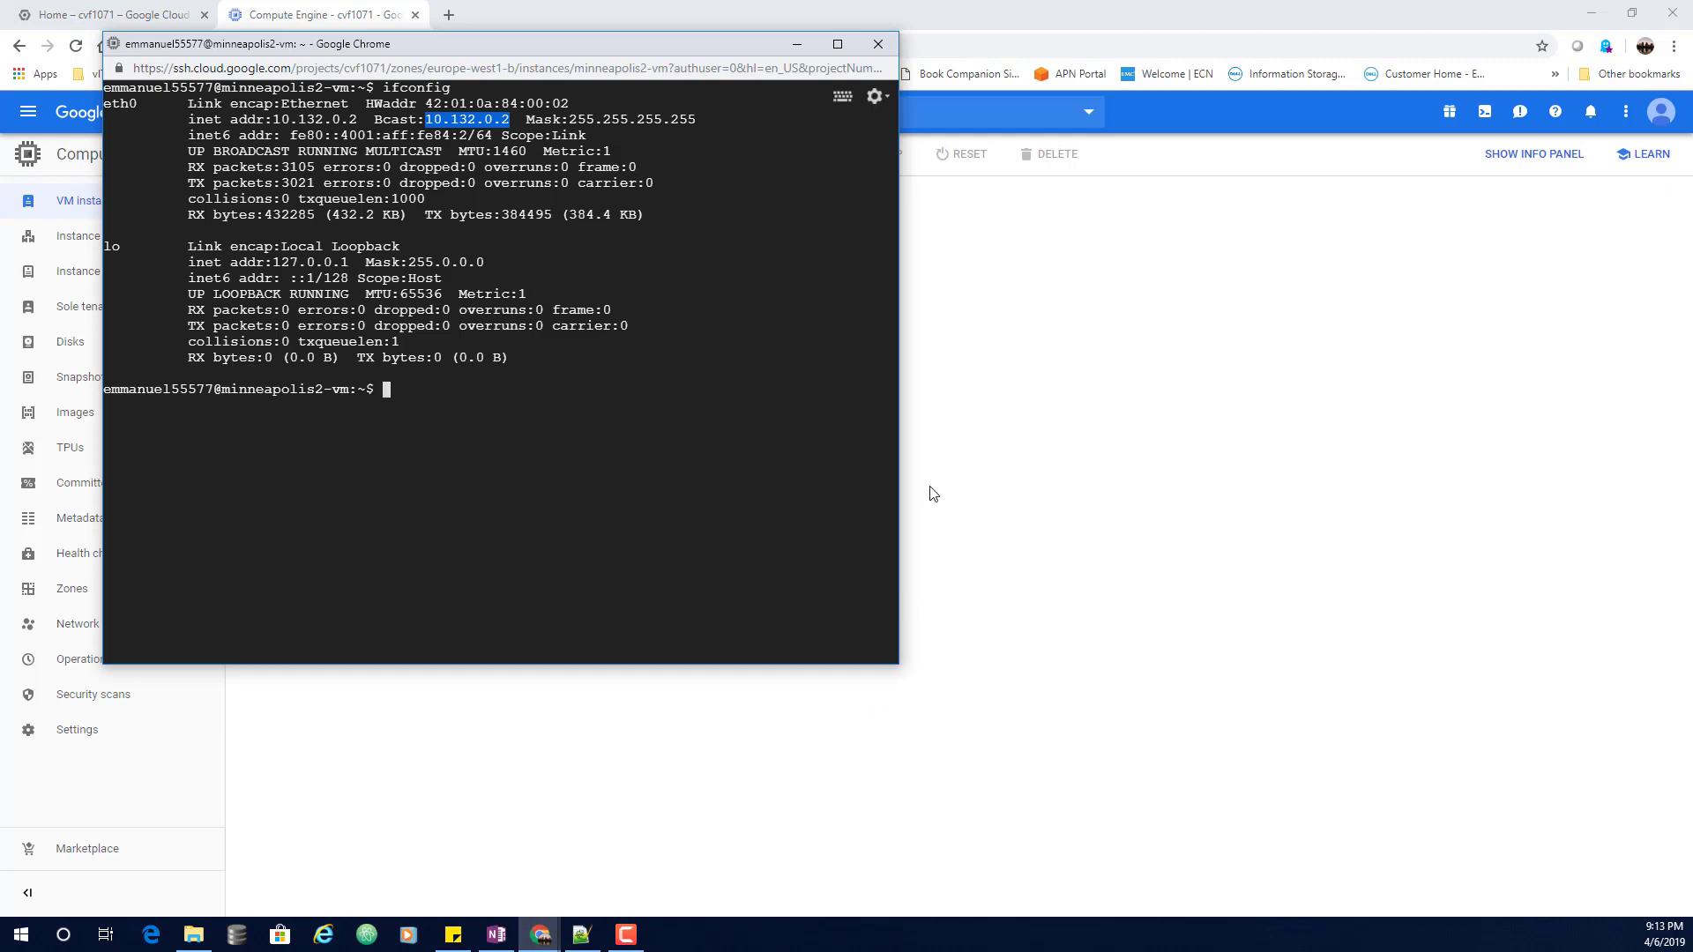
{"action": "left_click", "coordinate": [825, 860]}
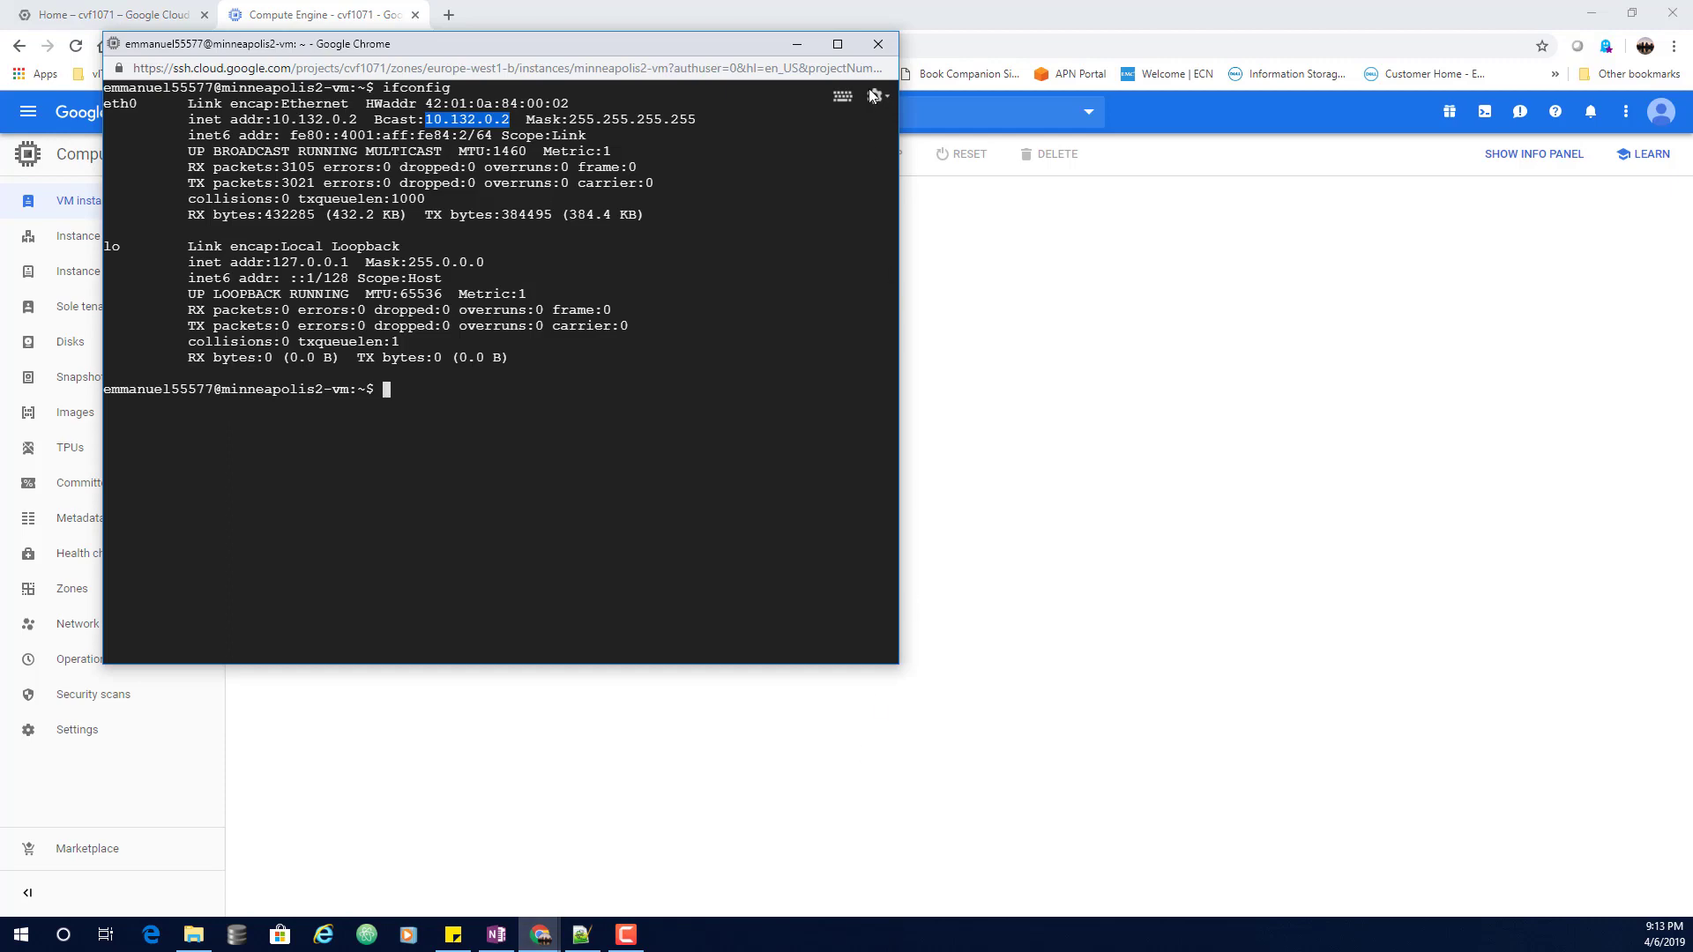
{"action": "left_click", "coordinate": [879, 43]}
{"action": "left_click", "coordinate": [600, 165]}
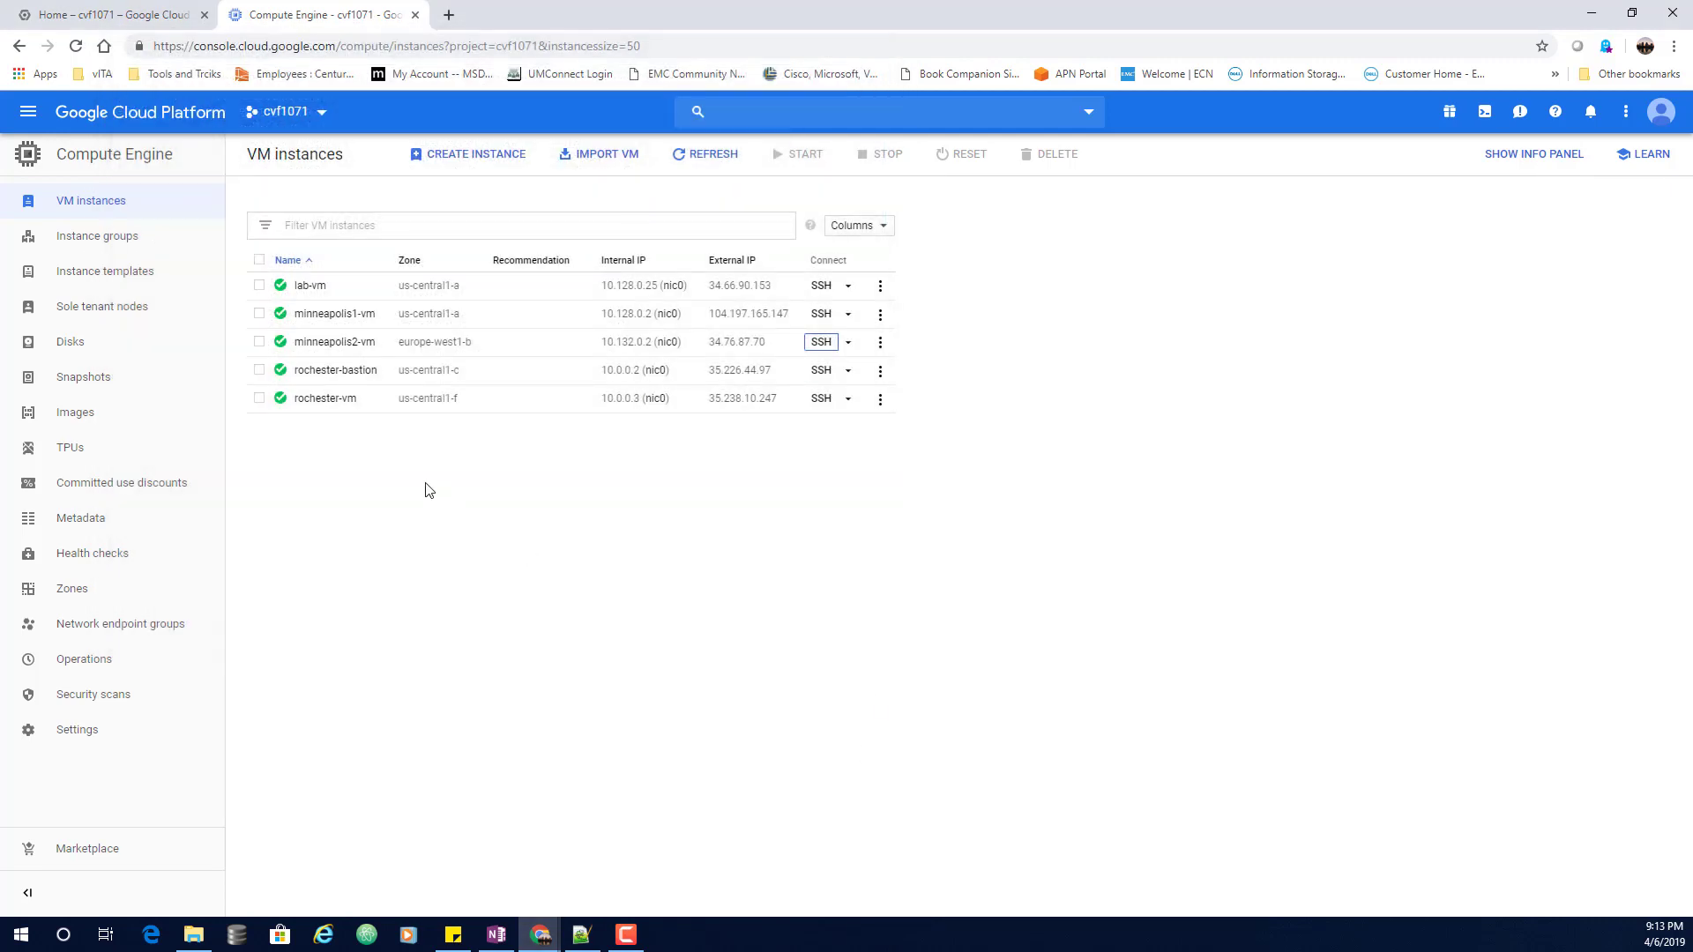
Open SSH sessions to rochester-bastion and rochester-vm and arrange their windows side by side
{"action": "left_click", "coordinate": [823, 372]}
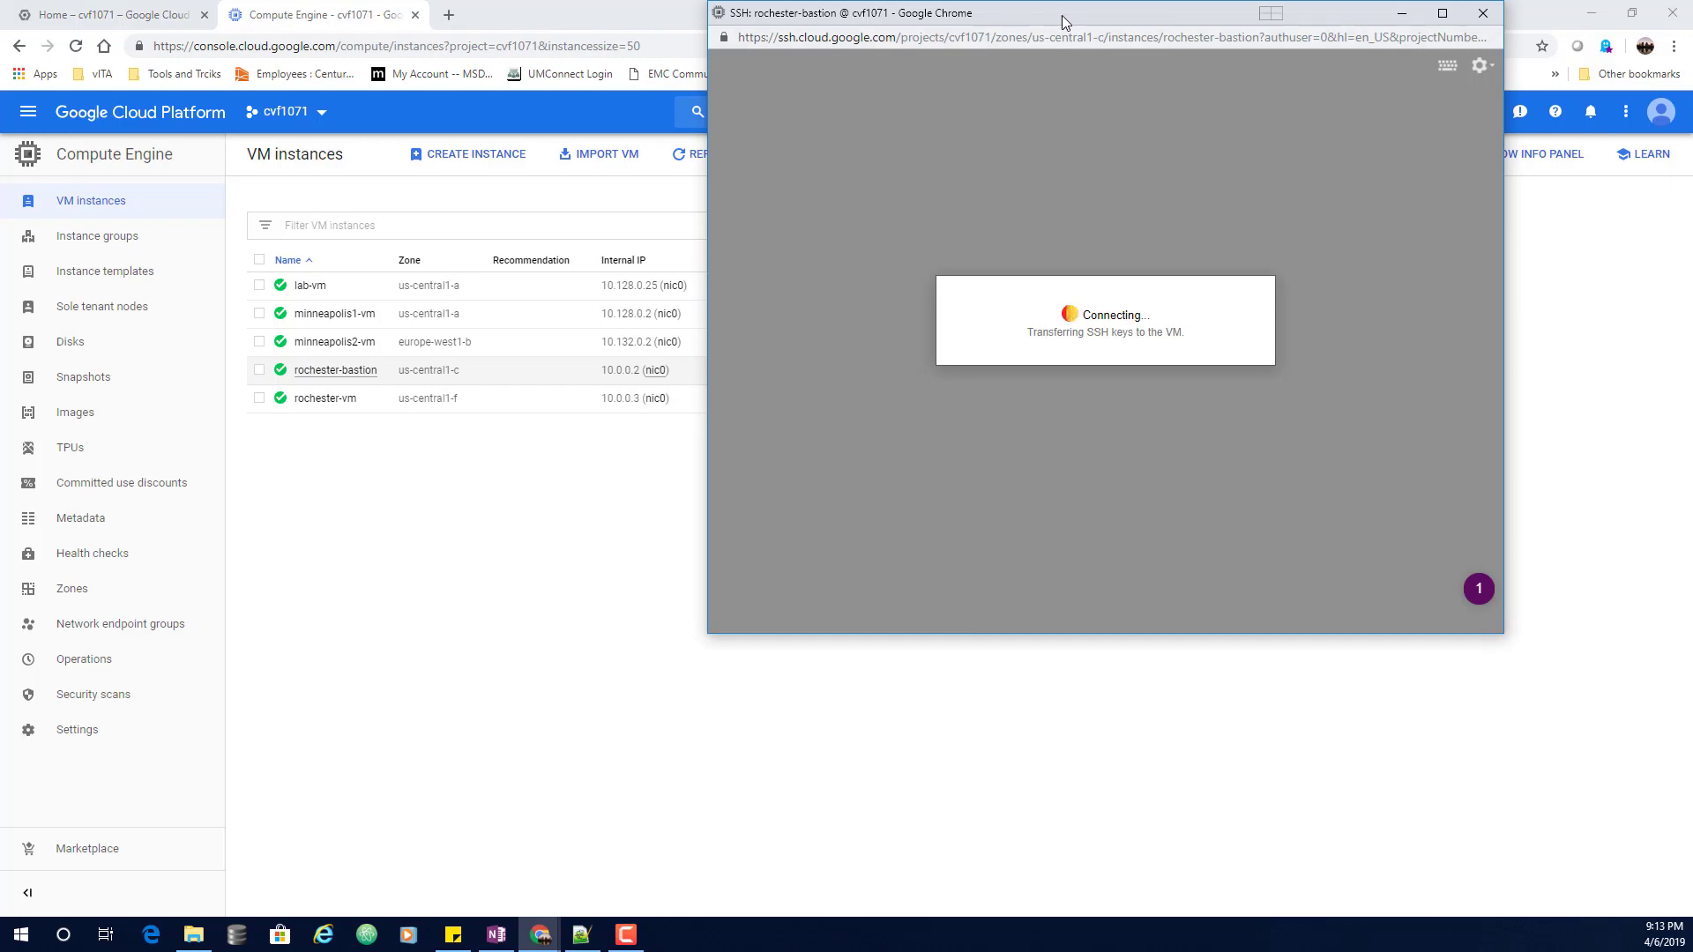
{"action": "left_click_drag", "start_coordinate": [1018, 17], "coordinate": [652, 49]}
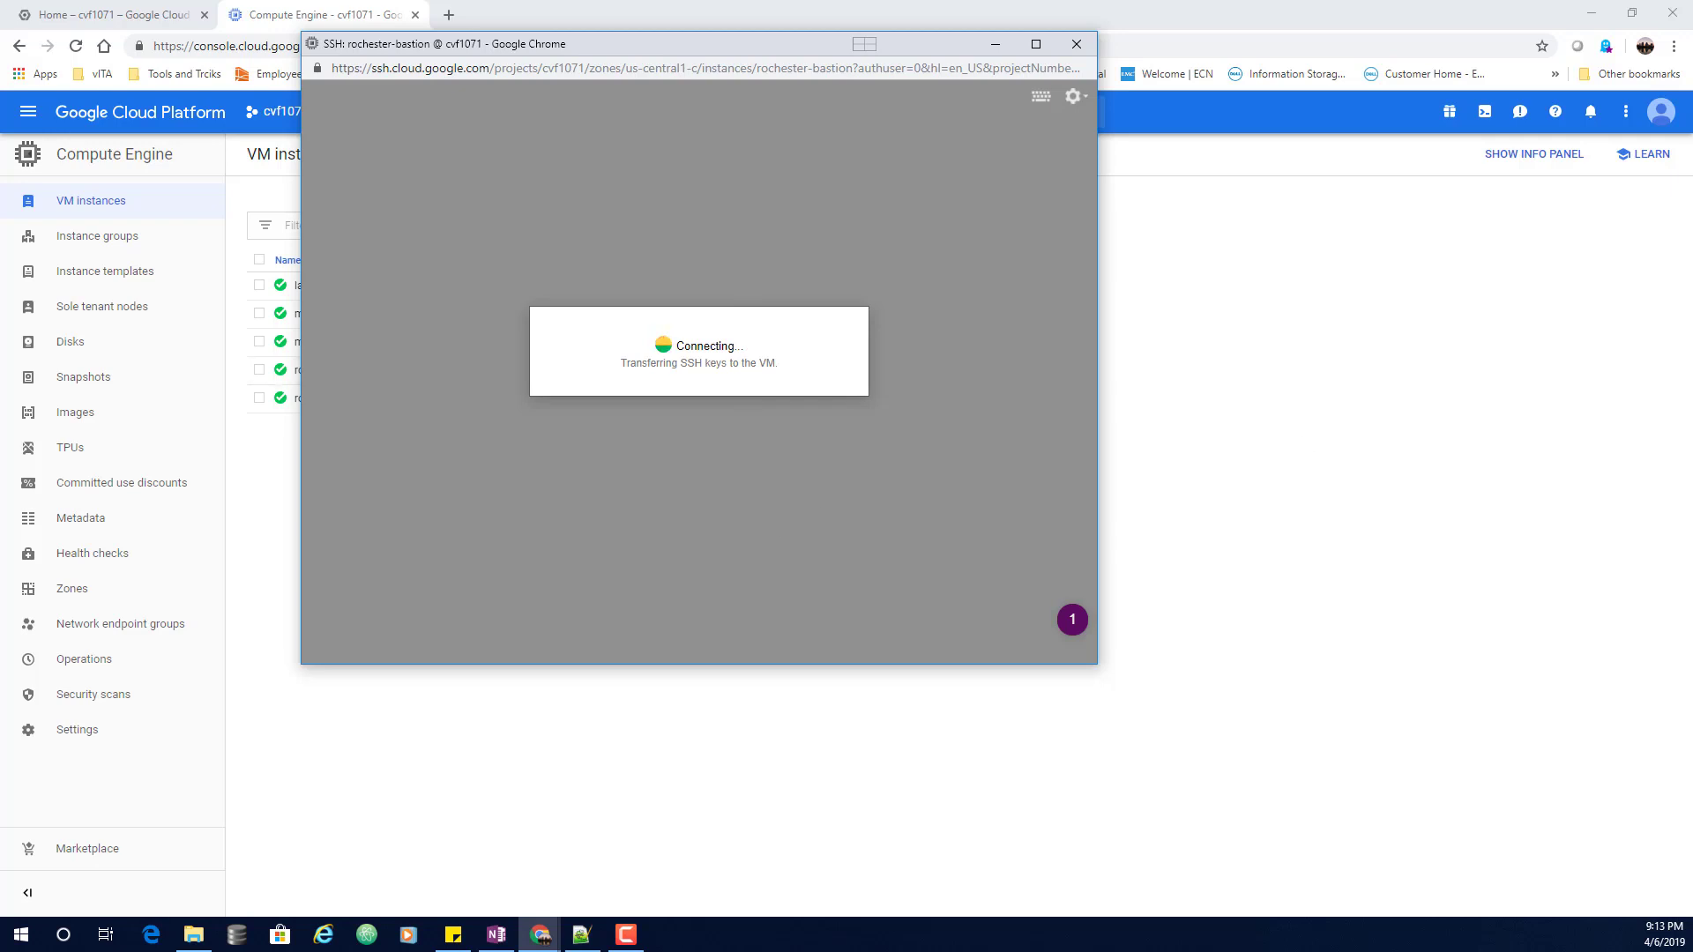
{"action": "left_click", "coordinate": [600, 34]}
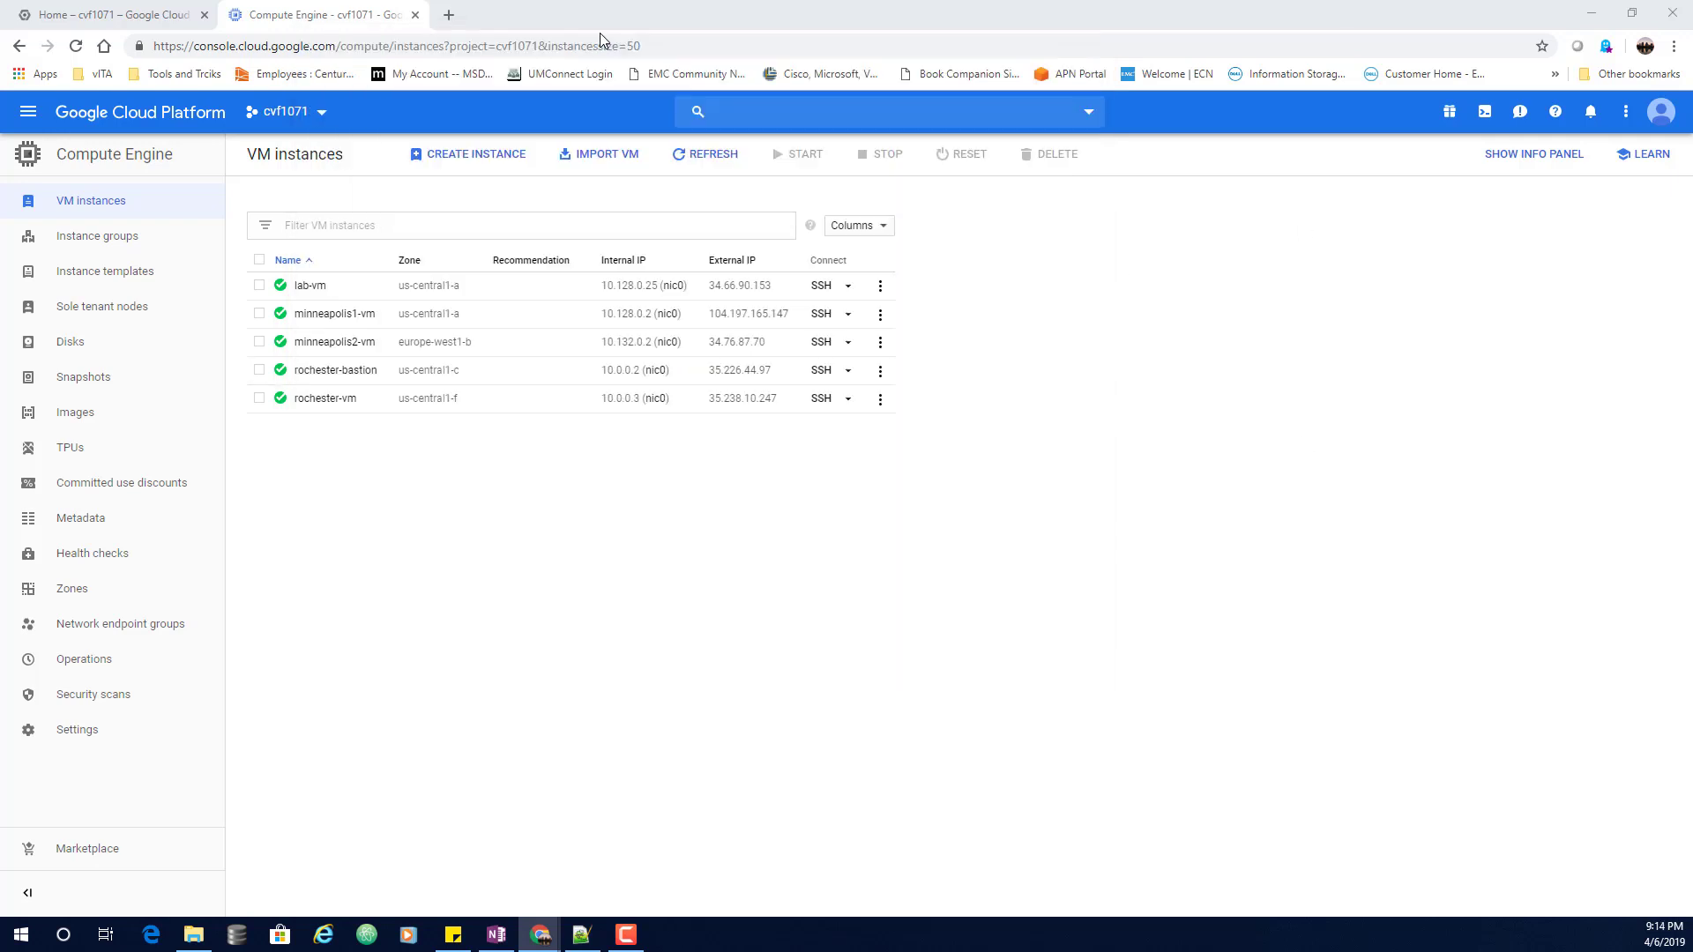
{"action": "left_click", "coordinate": [821, 400]}
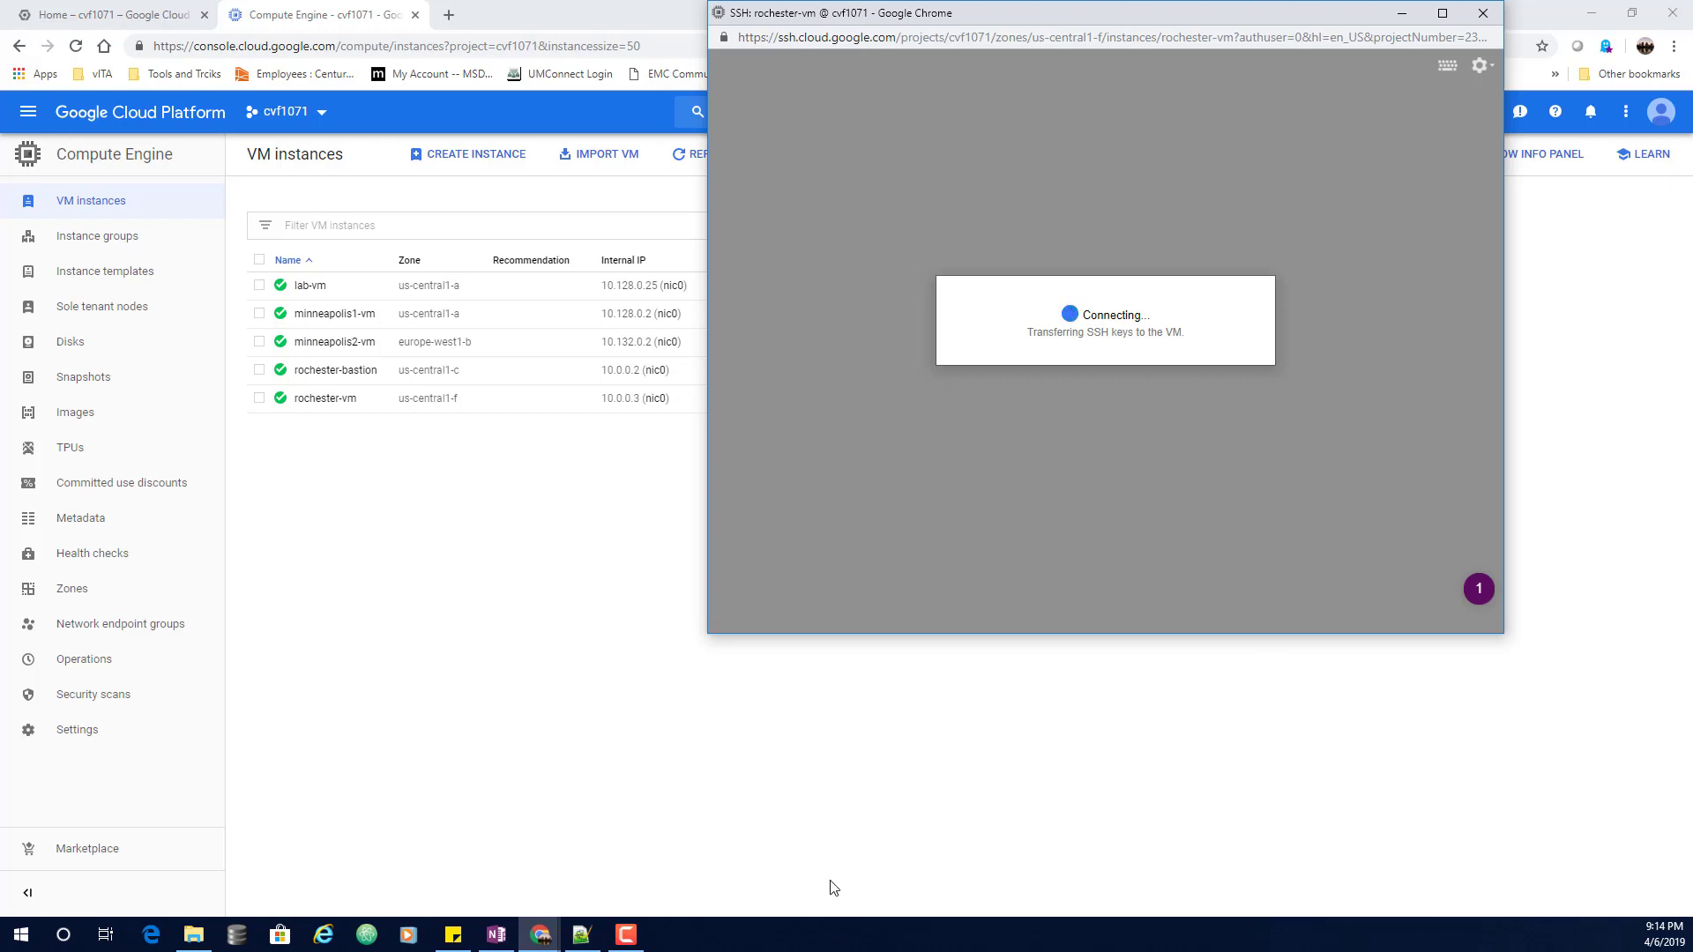
{"action": "mouse_move", "coordinate": [540, 935]}
{"action": "left_click", "coordinate": [772, 881]}
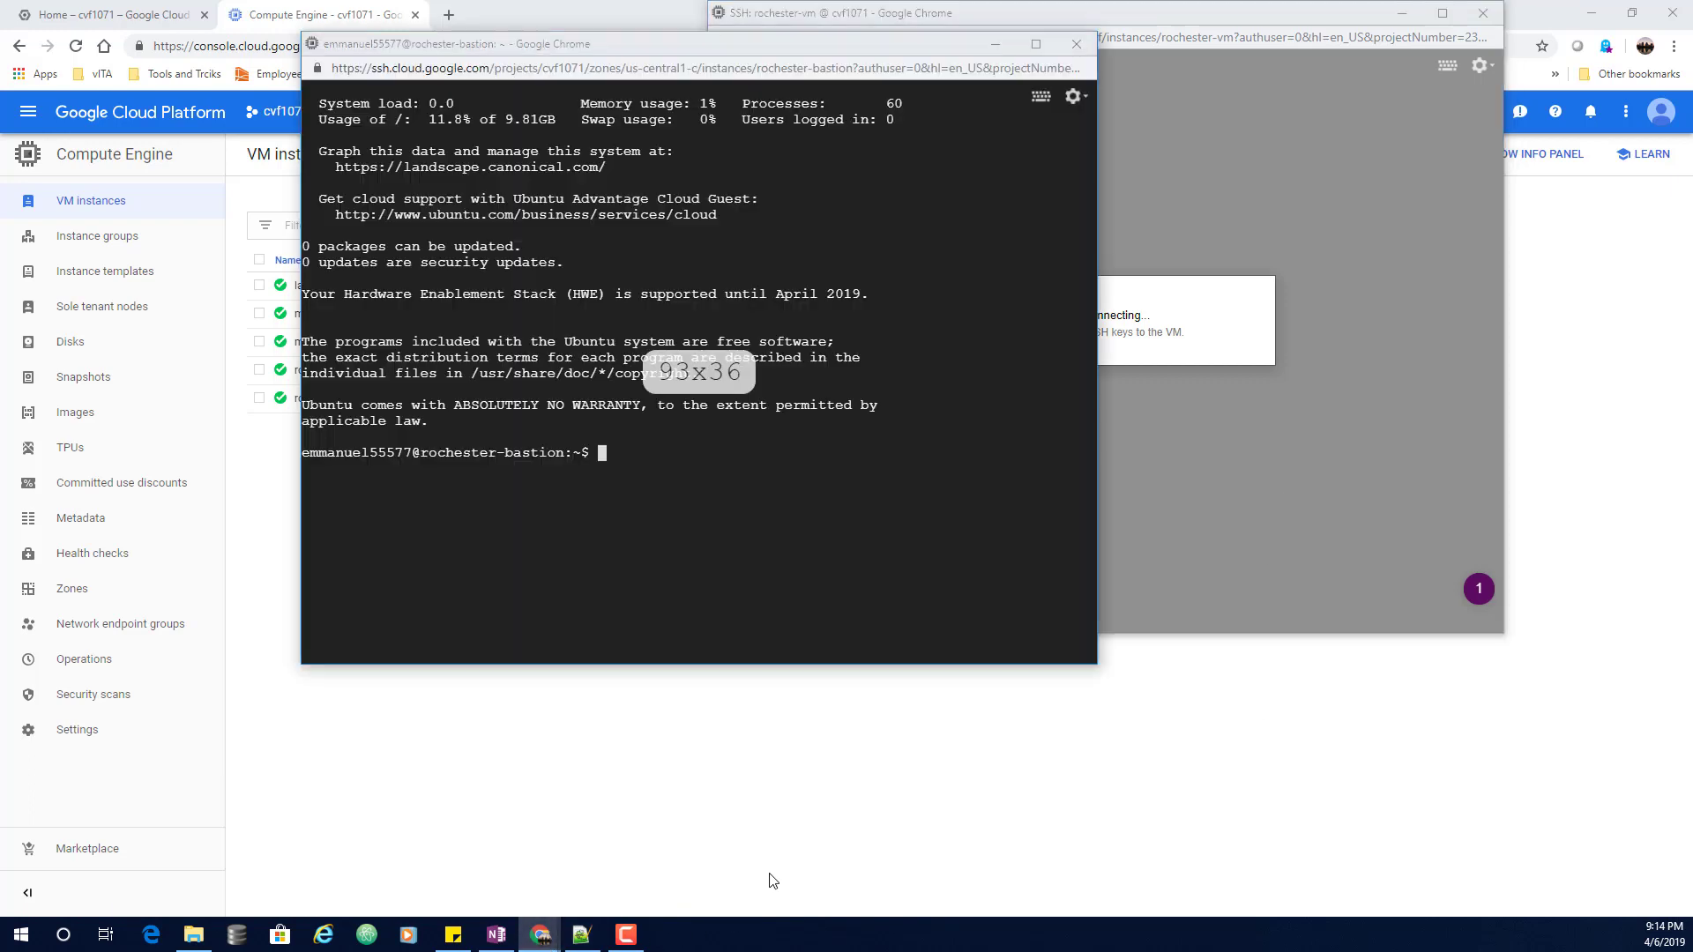
{"action": "left_click_drag", "start_coordinate": [743, 48], "coordinate": [495, 41]}
{"action": "left_click_drag", "start_coordinate": [1124, 21], "coordinate": [1288, 47]}
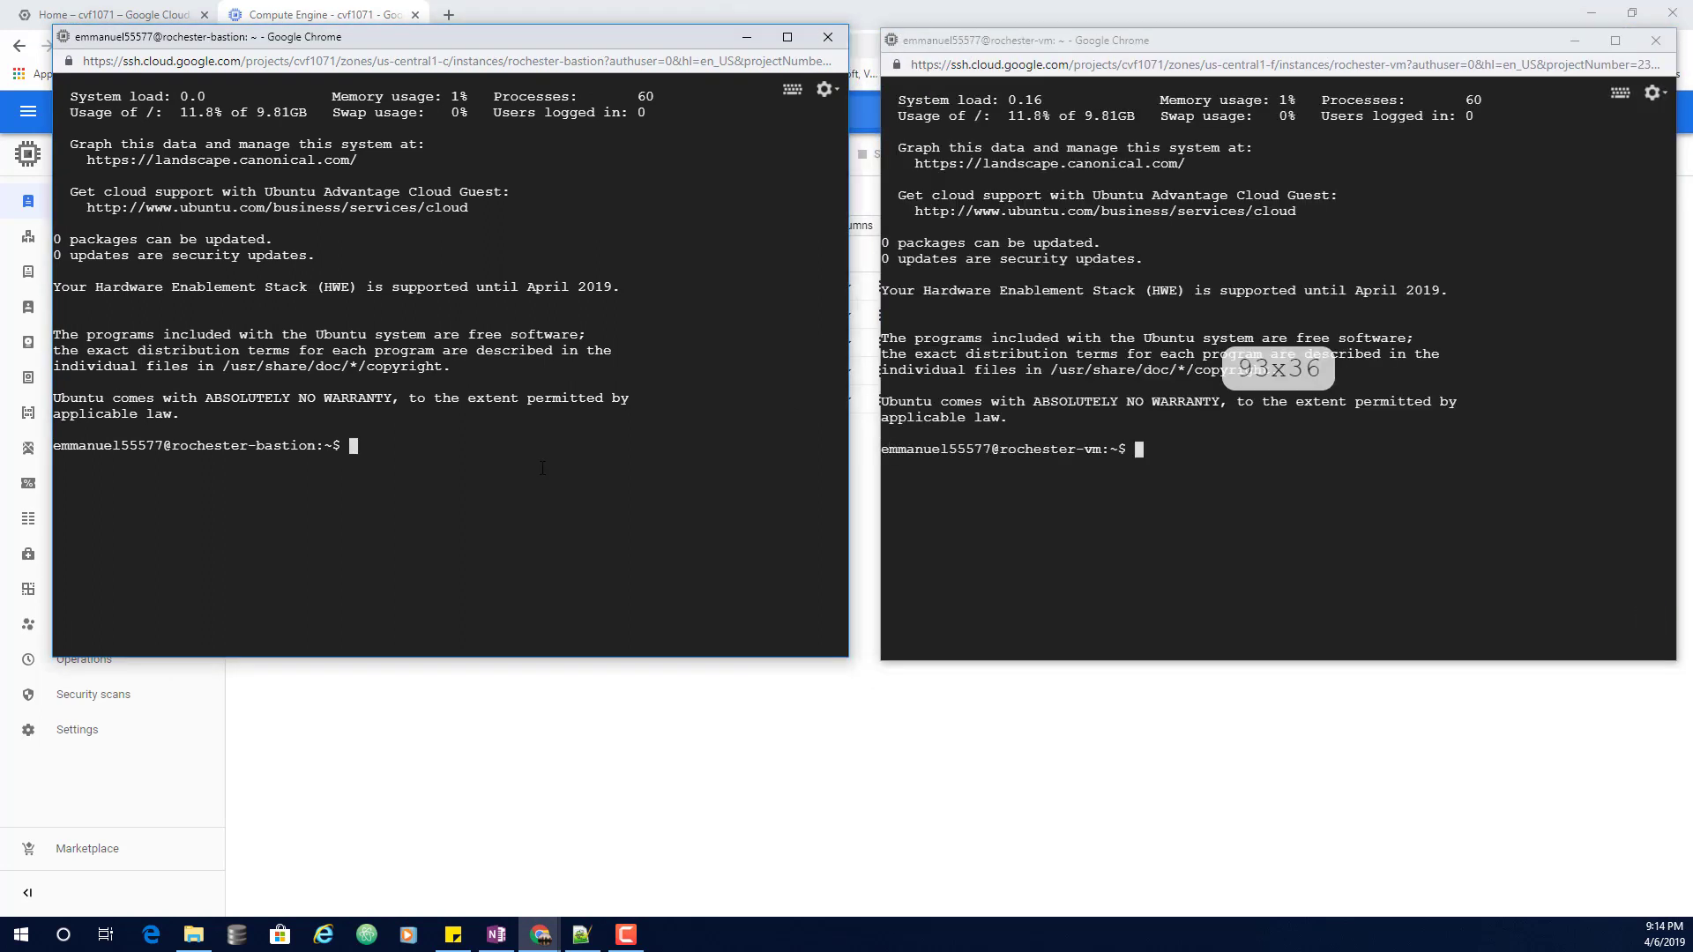
Run hostname in the rochester-vm session and copy the host name it prints
{"action": "left_click", "coordinate": [1232, 436]}
{"action": "type", "text": "ho"}
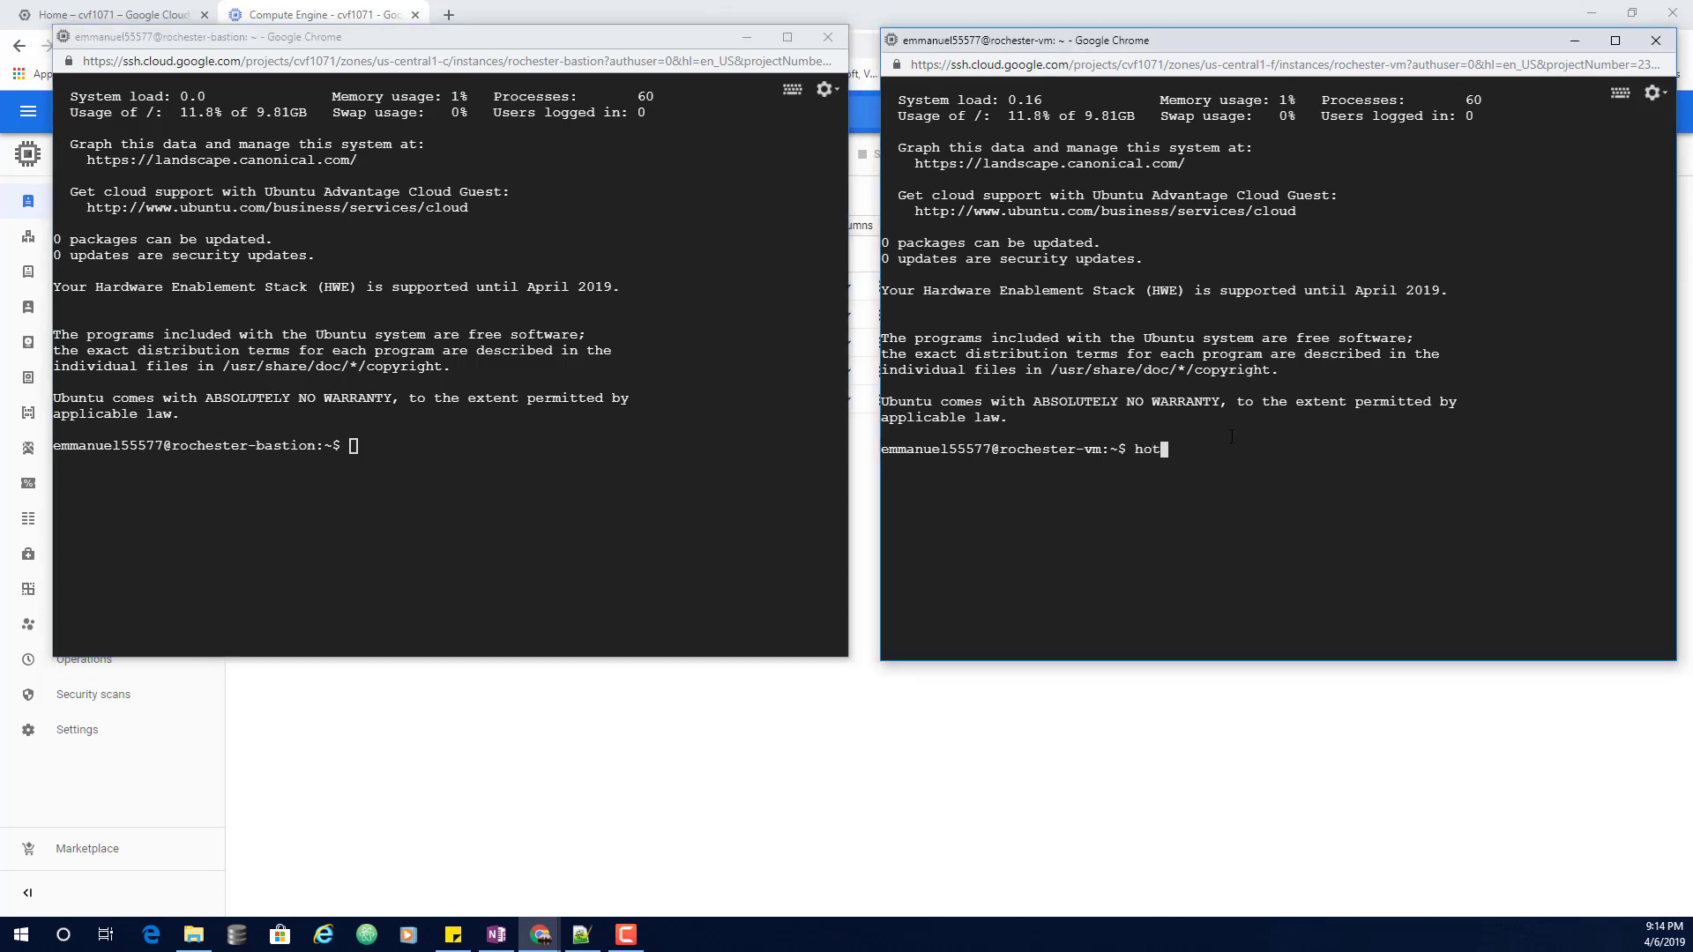
{"action": "type", "text": "stname"}
{"action": "key", "text": "Return"}
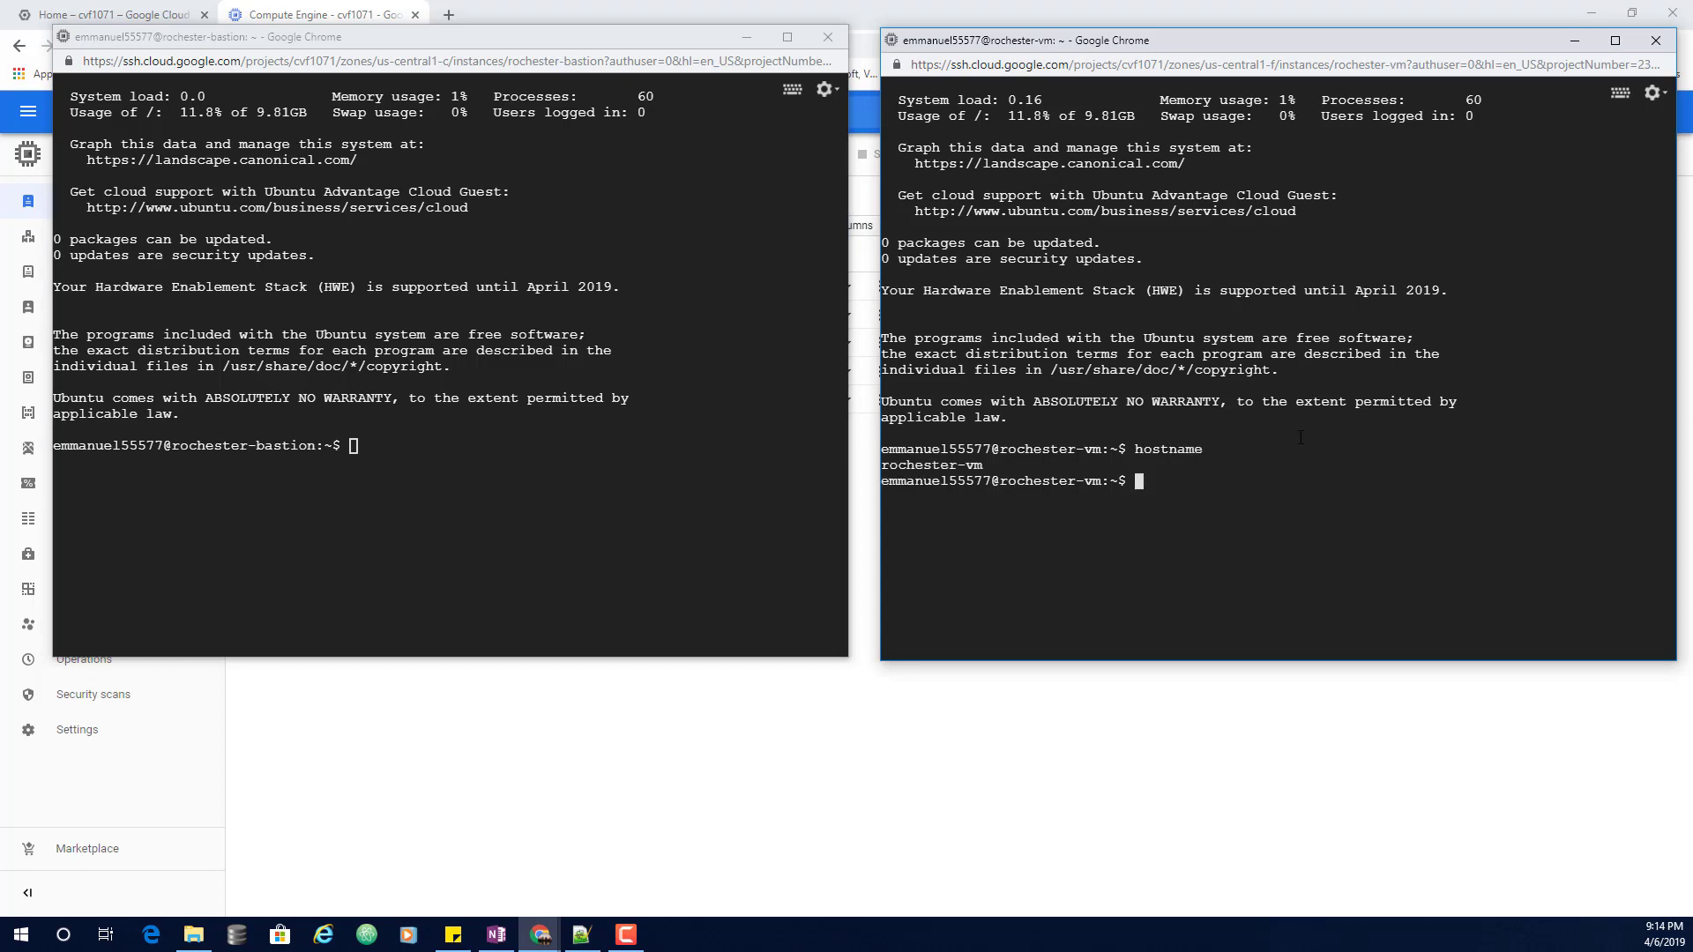
{"action": "left_click_drag", "start_coordinate": [984, 464], "coordinate": [781, 471]}
Try to ping rochester-vm by host name from the rochester-bastion session
{"action": "left_click", "coordinate": [514, 456]}
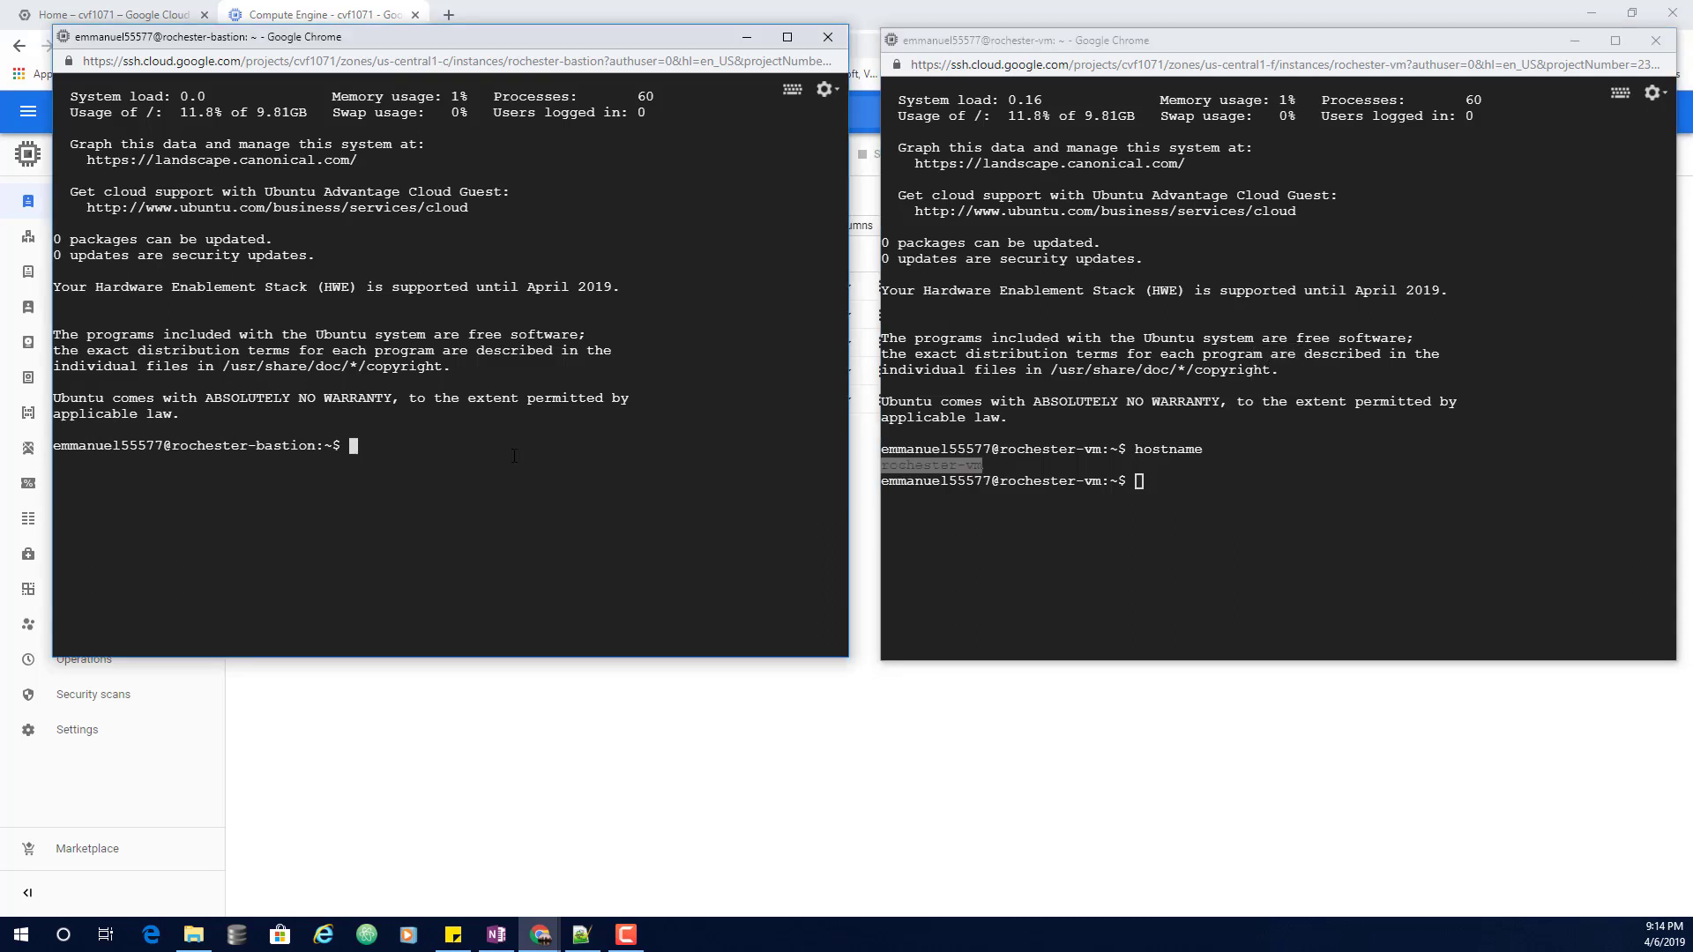
{"action": "type", "text": "ping"}
{"action": "type", "text": "rochester-vm"}
{"action": "key", "text": "Return"}
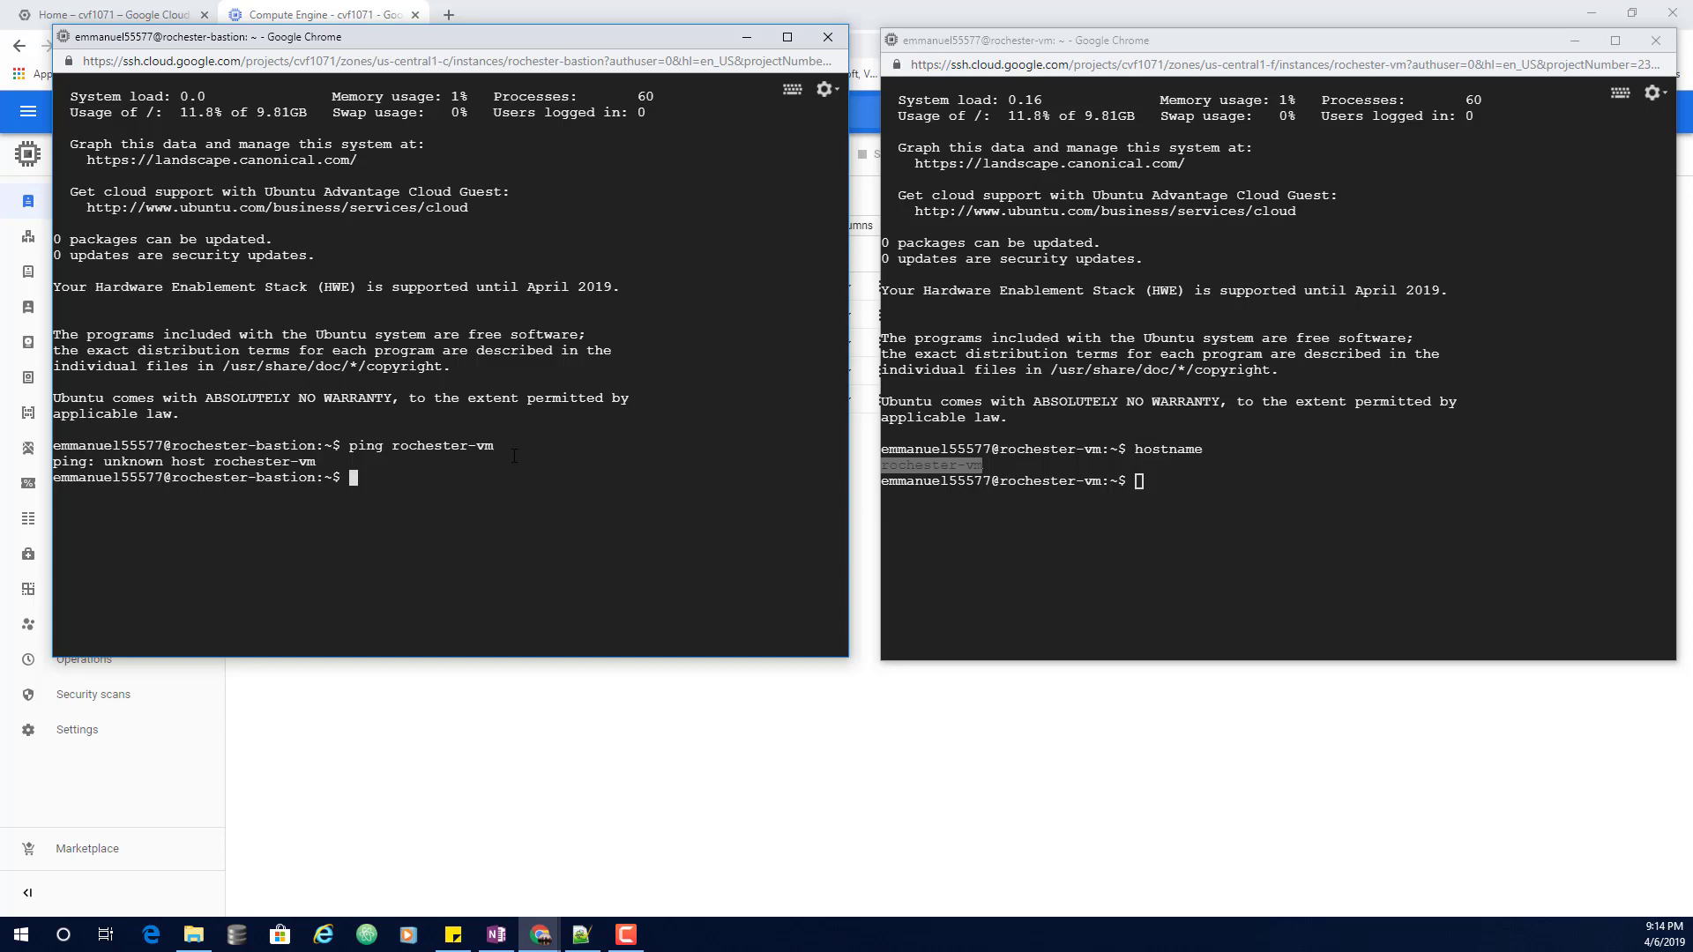
Run ifconfig on rochester-vm and copy the inet address of its eth0 interface
{"action": "left_click", "coordinate": [1172, 499]}
{"action": "type", "text": "ifconfig"}
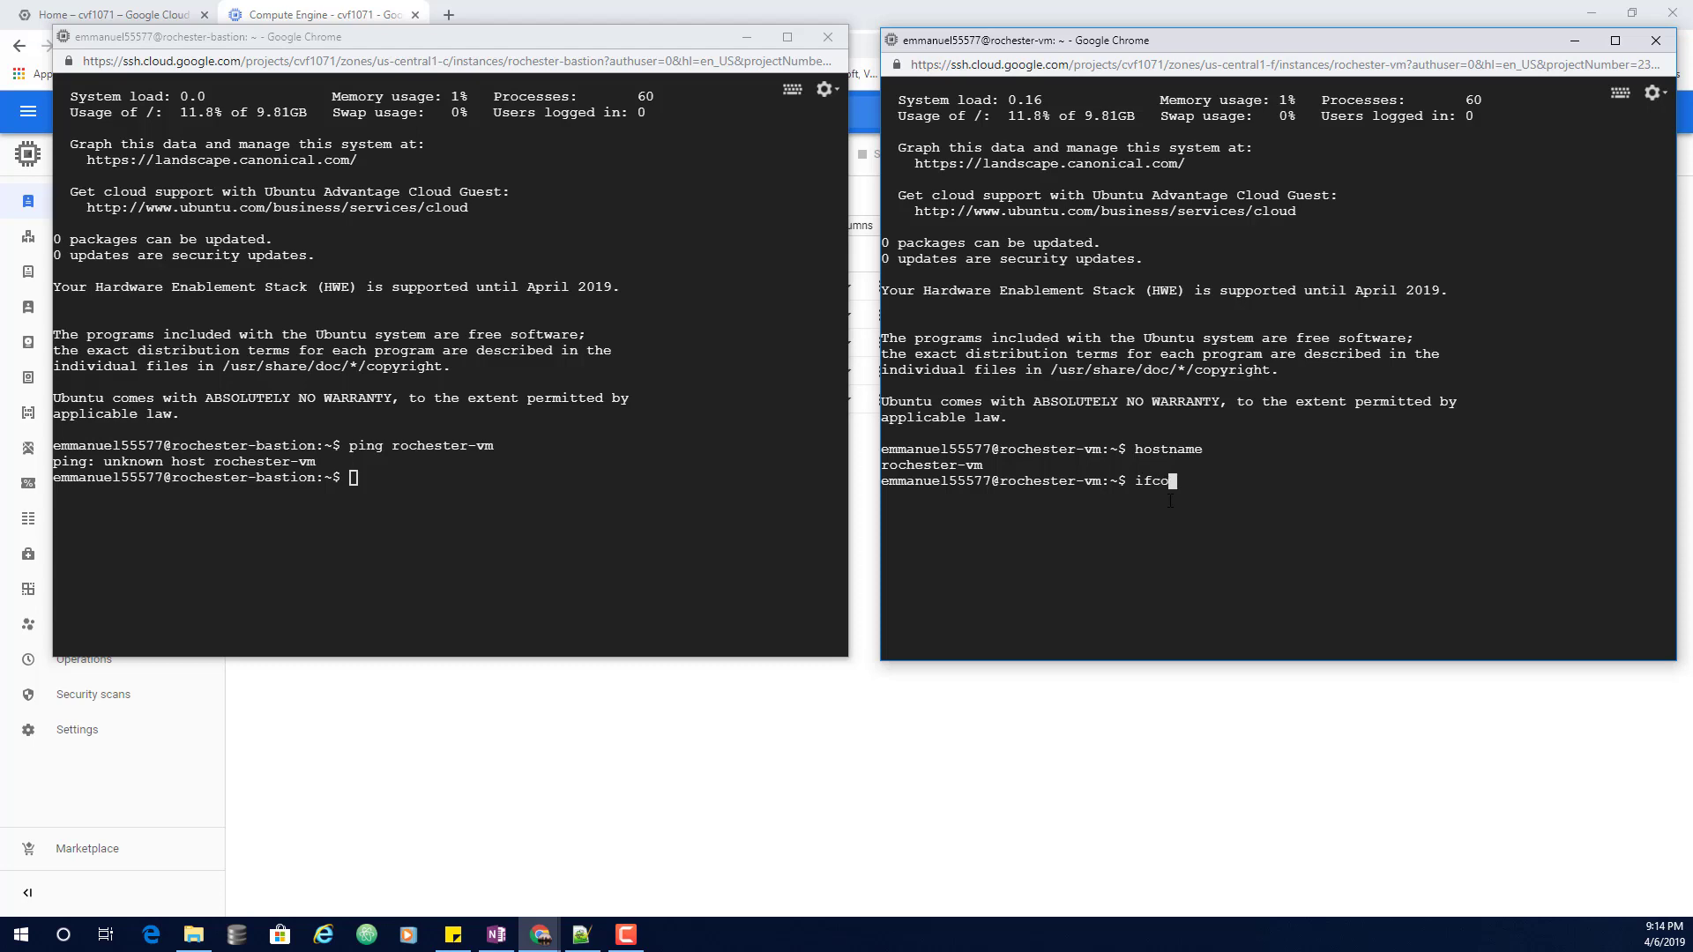
{"action": "key", "text": "Return"}
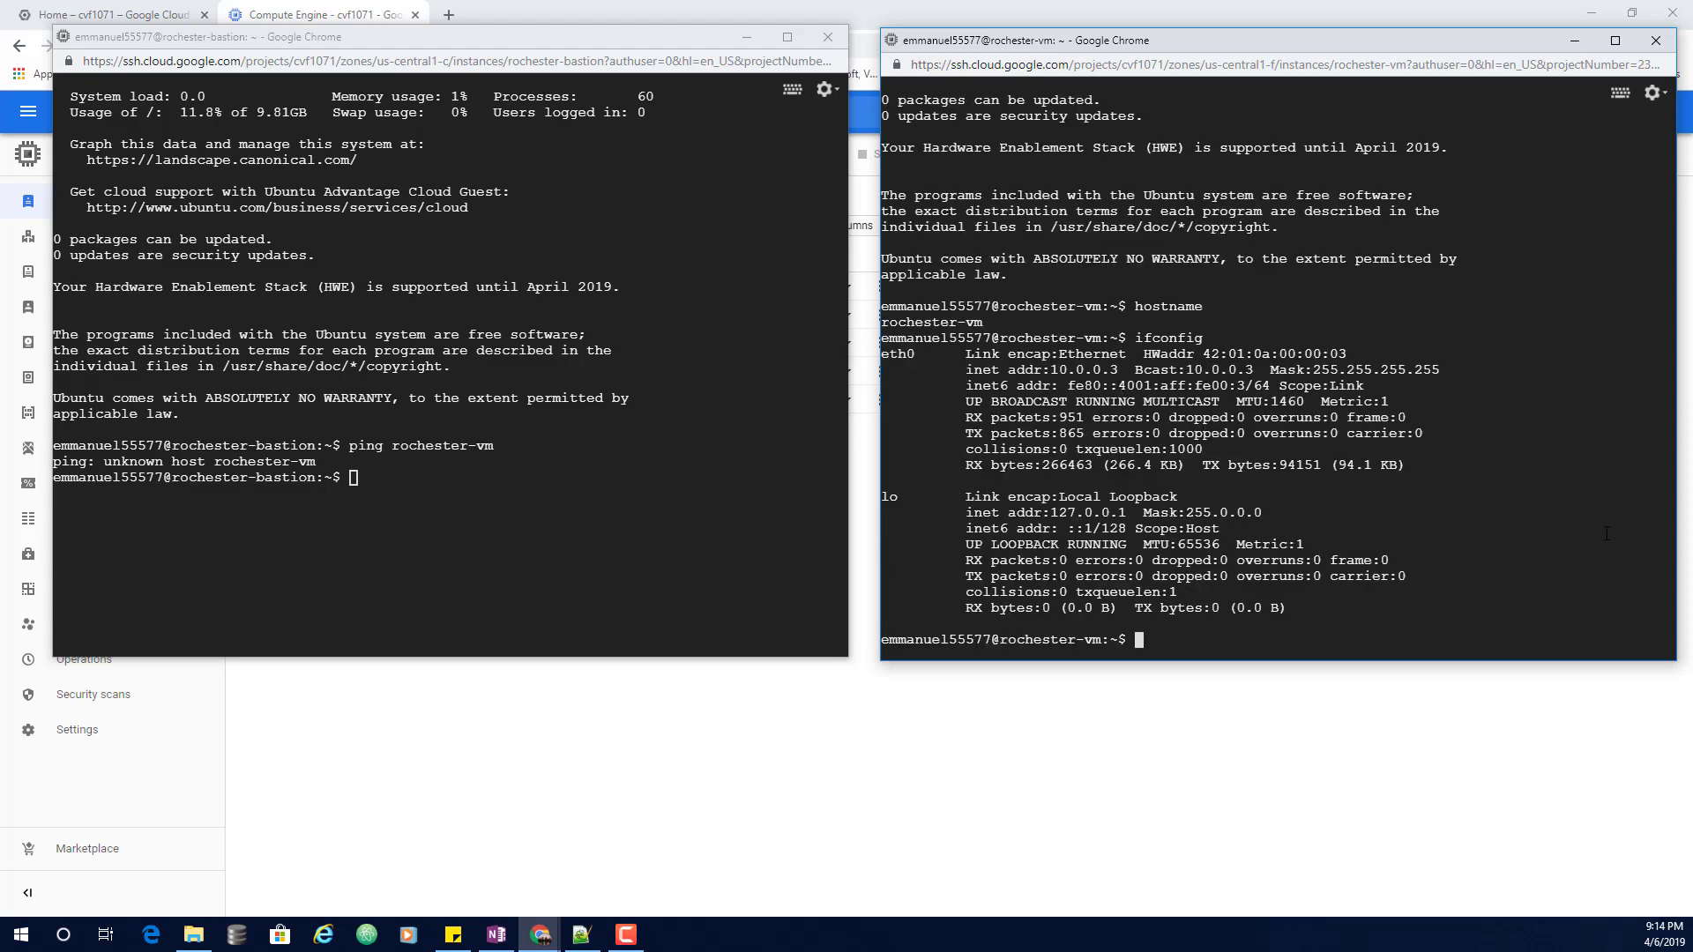
{"action": "left_click_drag", "start_coordinate": [1117, 371], "coordinate": [1051, 371]}
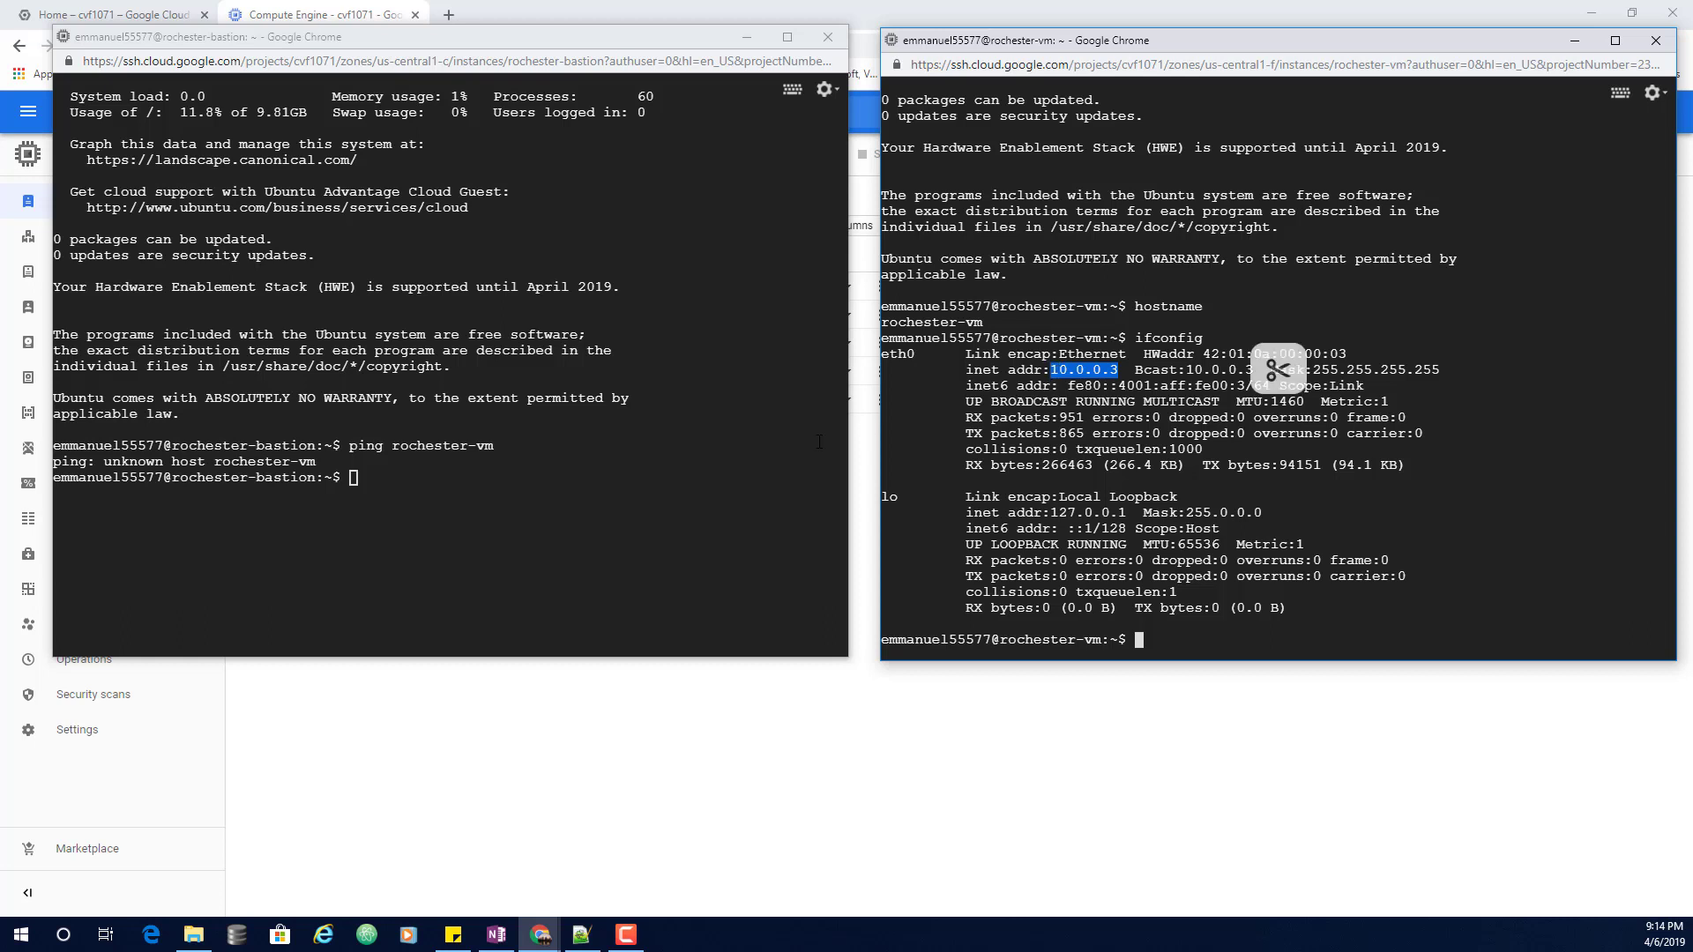
Ping 10.0.0.3 from the rochester-bastion session, stop the ping after a few replies and clear the terminal
{"action": "left_click", "coordinate": [467, 485]}
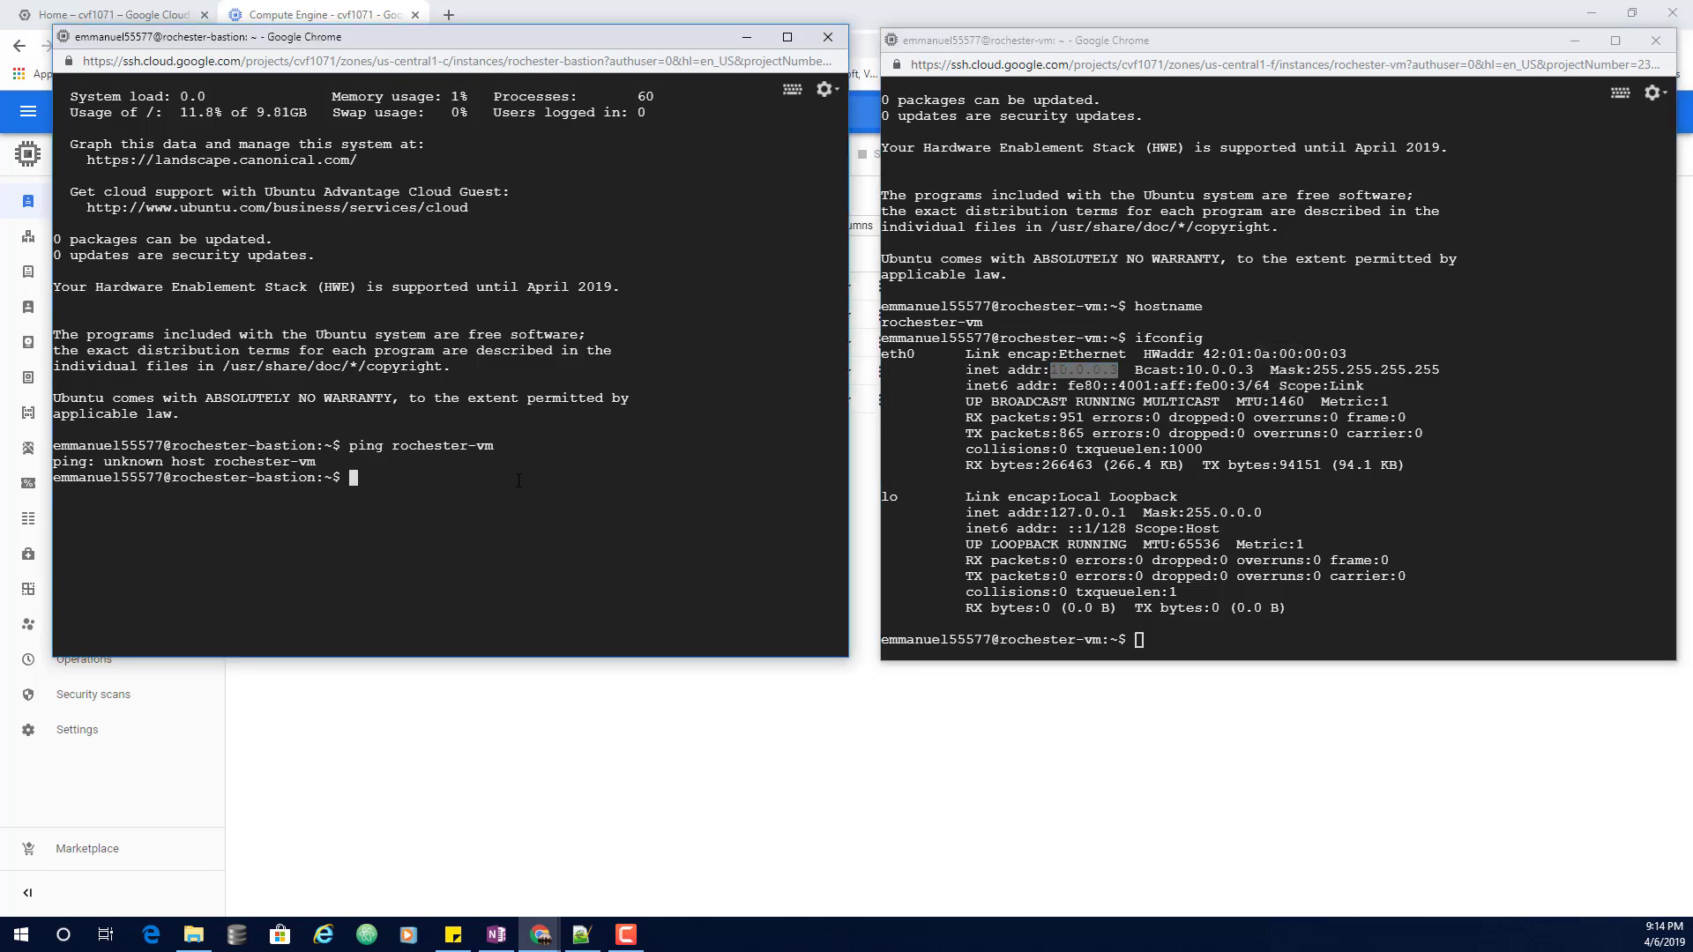
{"action": "key", "text": "Up"}
{"action": "key", "text": "BackSpace"}
{"action": "key", "text": "BackSpace"}
{"action": "key", "text": "BackSpace"}
{"action": "key", "text": "BackSpace"}
{"action": "key", "text": "BackSpace"}
{"action": "key", "text": "BackSpace"}
{"action": "key", "text": "BackSpace"}
{"action": "key", "text": "BackSpace"}
{"action": "key", "text": "BackSpace"}
{"action": "key", "text": "BackSpace"}
{"action": "key", "text": "BackSpace"}
{"action": "key", "text": "BackSpace"}
{"action": "type", "text": "10.0.0.3"}
{"action": "key", "text": "Return"}
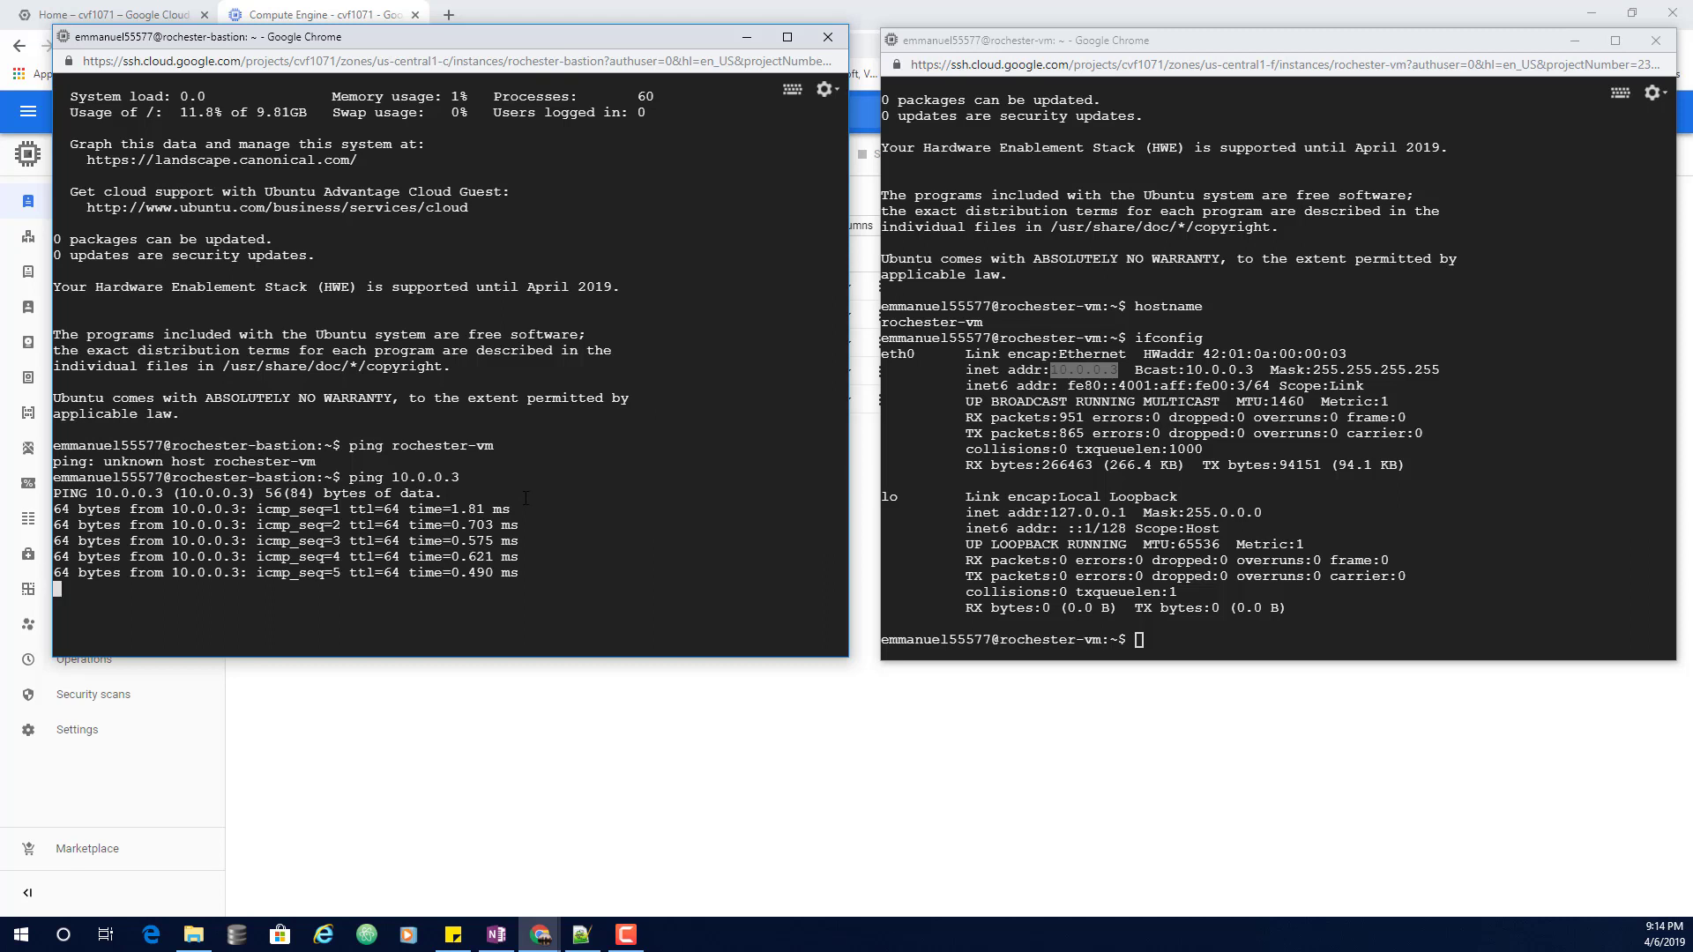
{"action": "key", "text": "ctrl+c"}
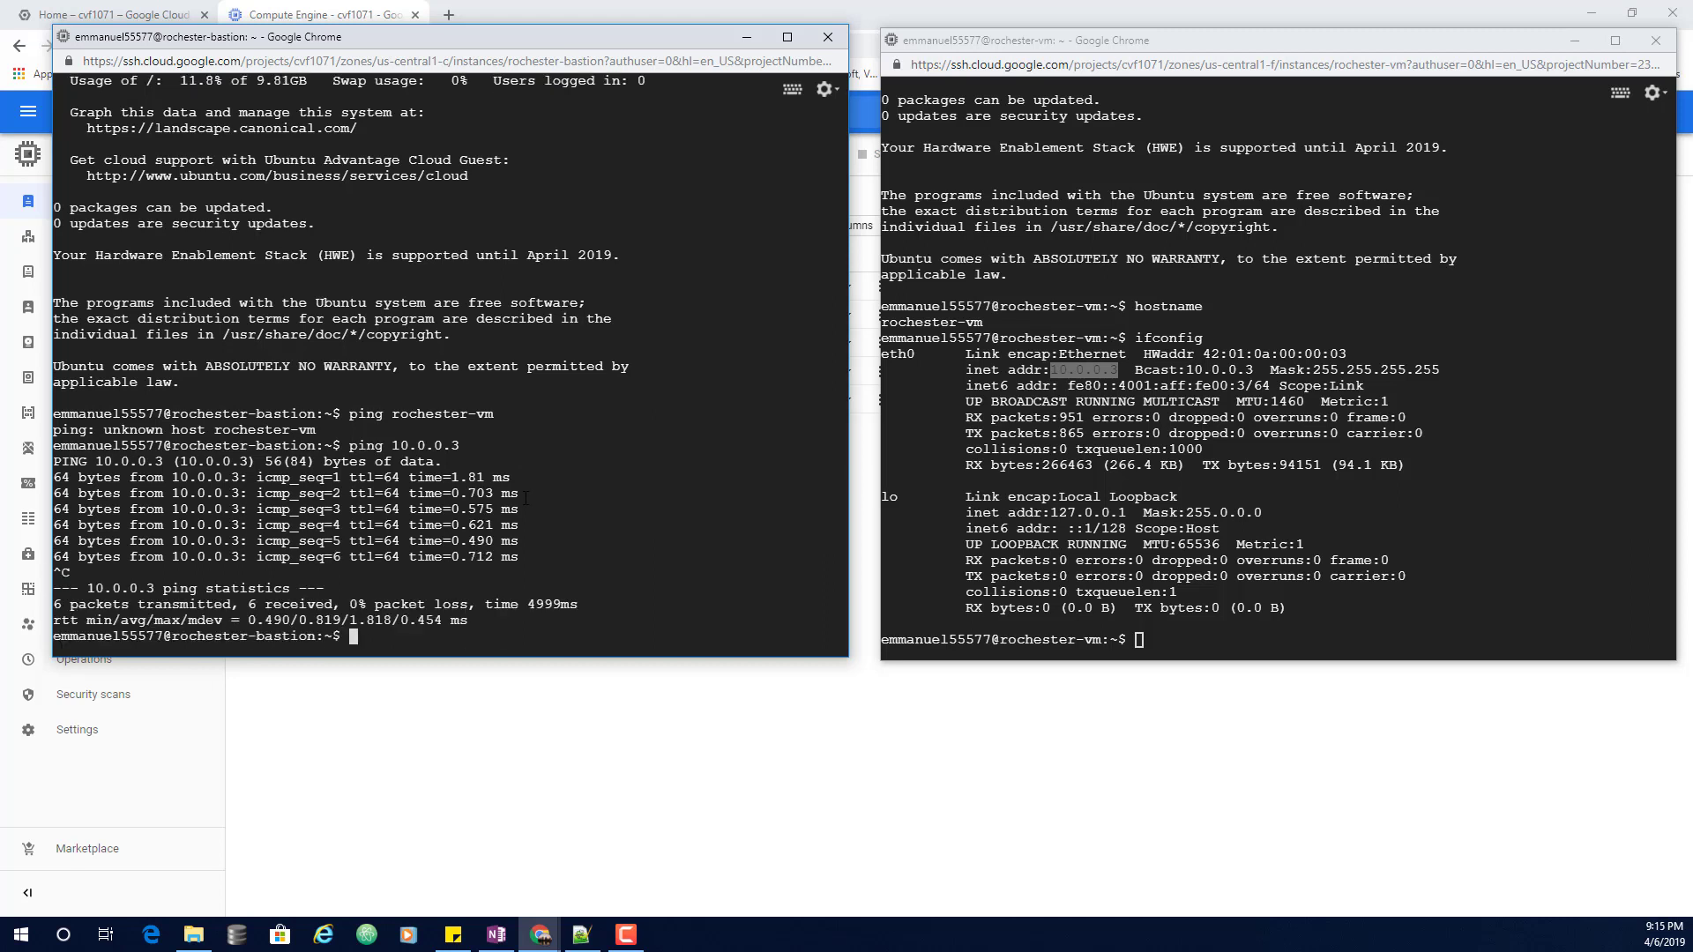
{"action": "type", "text": "clear"}
{"action": "key", "text": "Return"}
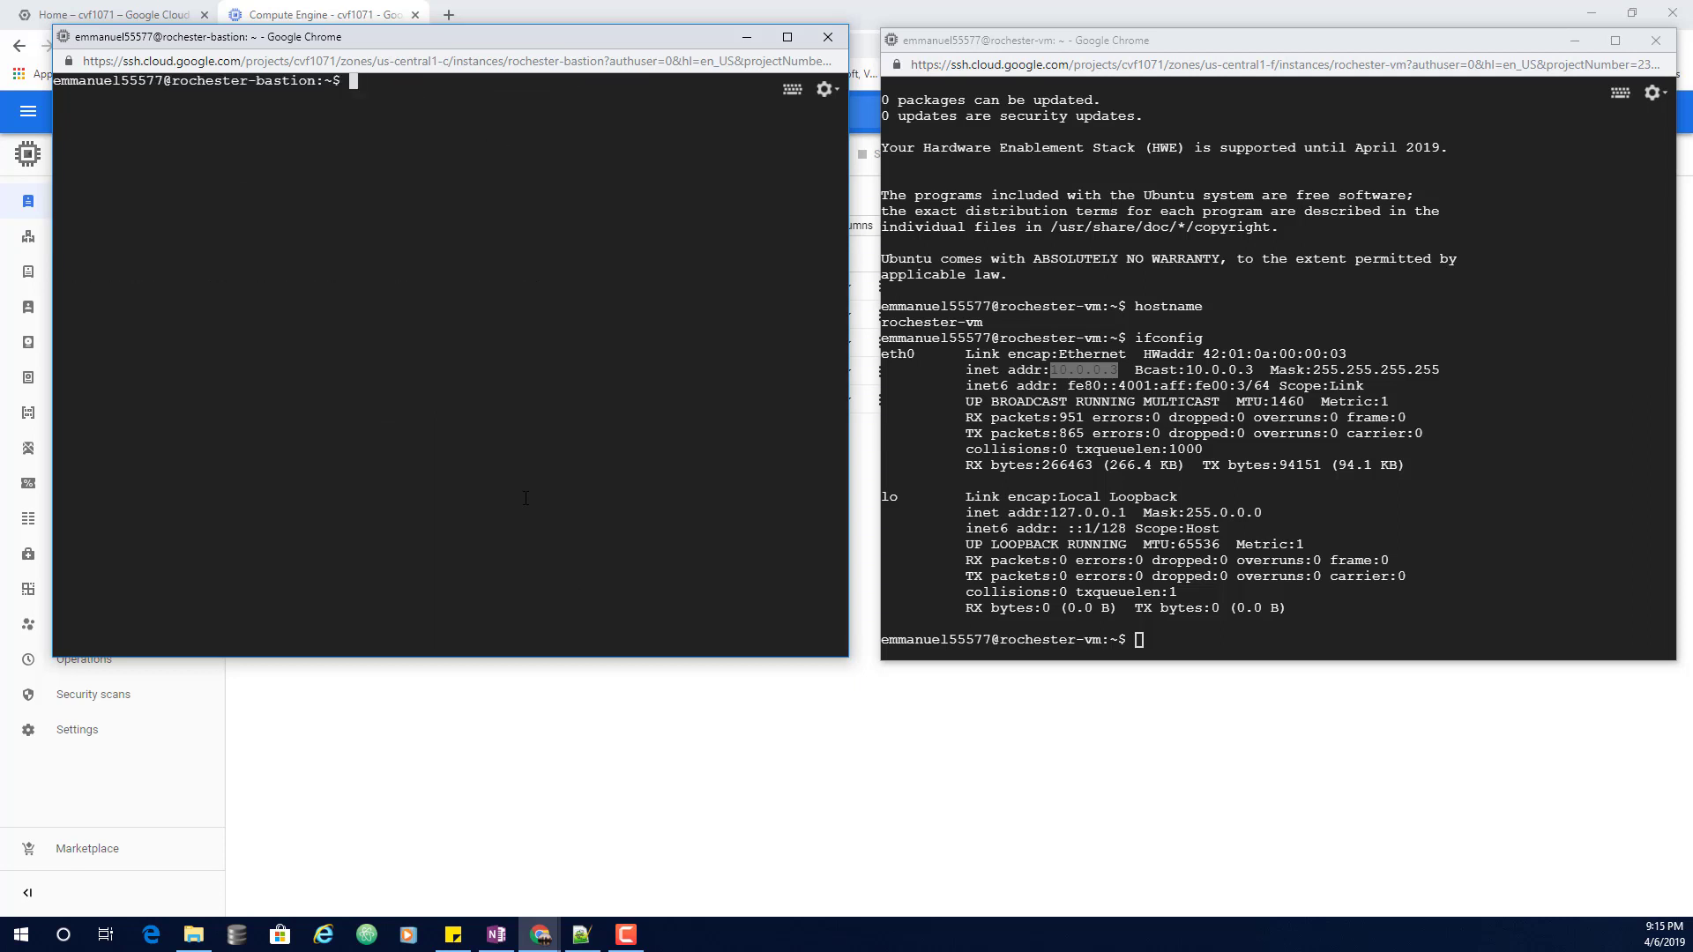
Connect from rochester-bastion to 10.0.0.3 over ssh and answer yes to the host authenticity question
{"action": "type", "text": "ping 10.0.0.3"}
{"action": "key", "text": "Left"}
{"action": "key", "text": "Left"}
{"action": "key", "text": "Left"}
{"action": "key", "text": "Left"}
{"action": "key", "text": "Left"}
{"action": "key", "text": "Left"}
{"action": "key", "text": "Left"}
{"action": "key", "text": "Left"}
{"action": "key", "text": "Left"}
{"action": "key", "text": "BackSpace"}
{"action": "key", "text": "BackSpace"}
{"action": "key", "text": "BackSpace"}
{"action": "key", "text": "BackSpace"}
{"action": "type", "text": "ssh"}
{"action": "key", "text": "Right"}
{"action": "key", "text": "Right"}
{"action": "key", "text": "Right"}
{"action": "key", "text": "Right"}
{"action": "key", "text": "Right"}
{"action": "key", "text": "Right"}
{"action": "key", "text": "Right"}
{"action": "key", "text": "Right"}
{"action": "key", "text": "Right"}
{"action": "key", "text": "Return"}
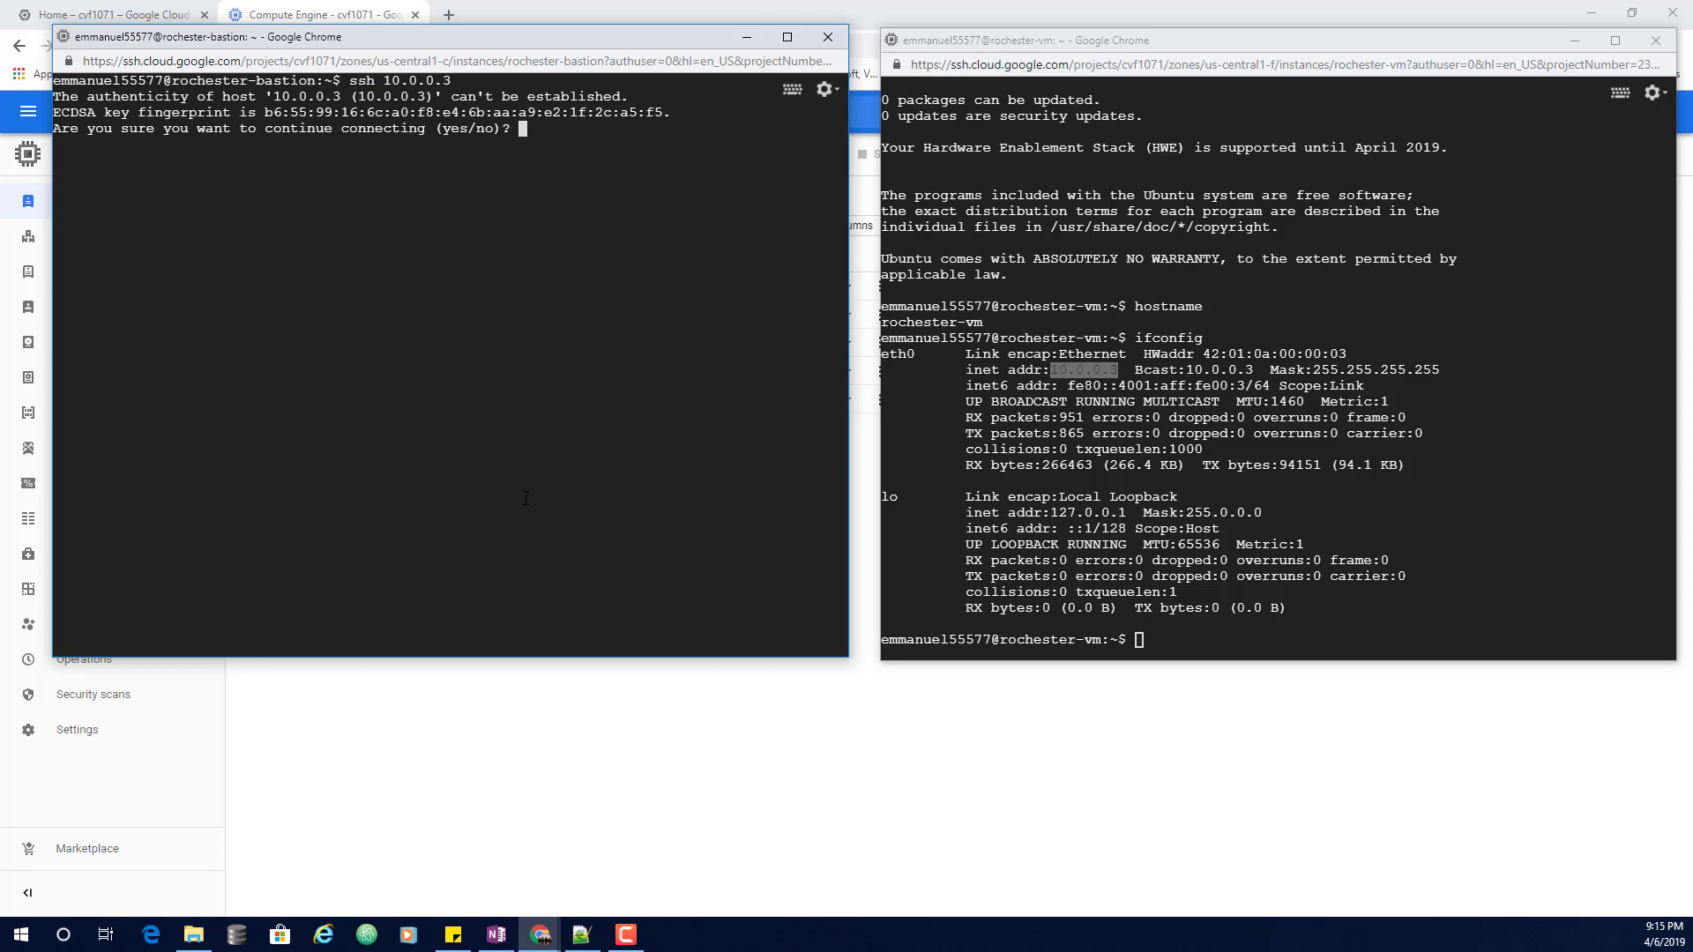
{"action": "type", "text": "yes"}
{"action": "key", "text": "Return"}
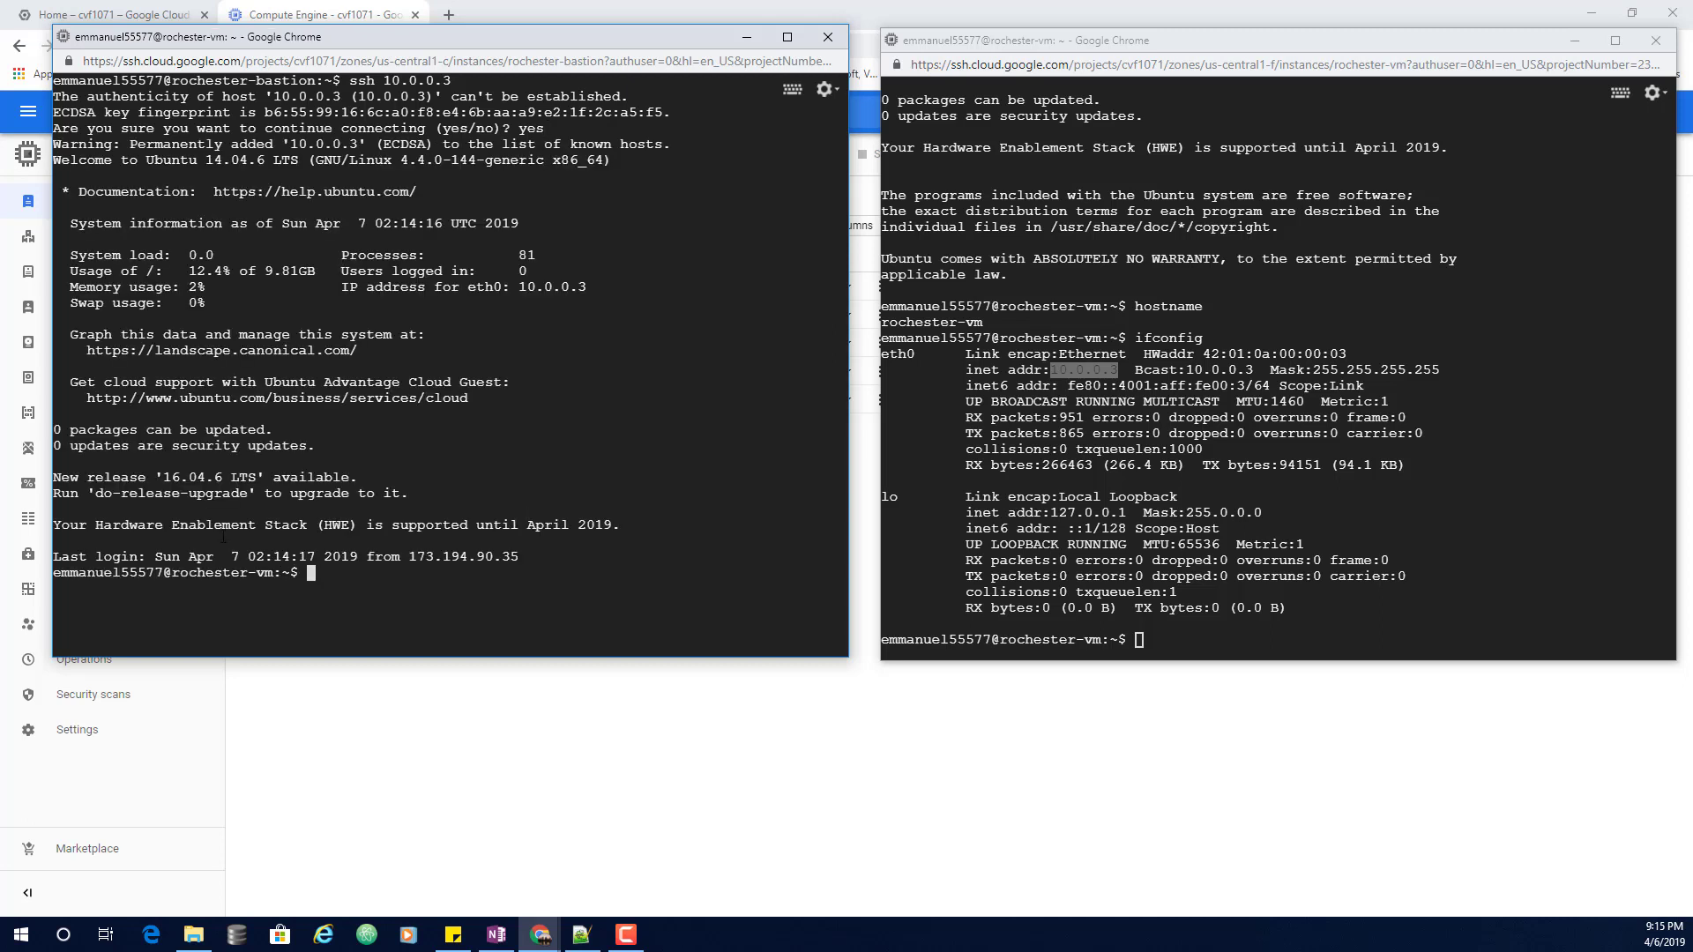
Run ifconfig in the ssh session to 10.0.0.3 and compare its eth0 address with the one in the rochester-vm terminal
{"action": "left_click_drag", "start_coordinate": [176, 573], "coordinate": [256, 573]}
{"action": "type", "text": "ifconfig"}
{"action": "key", "text": "Return"}
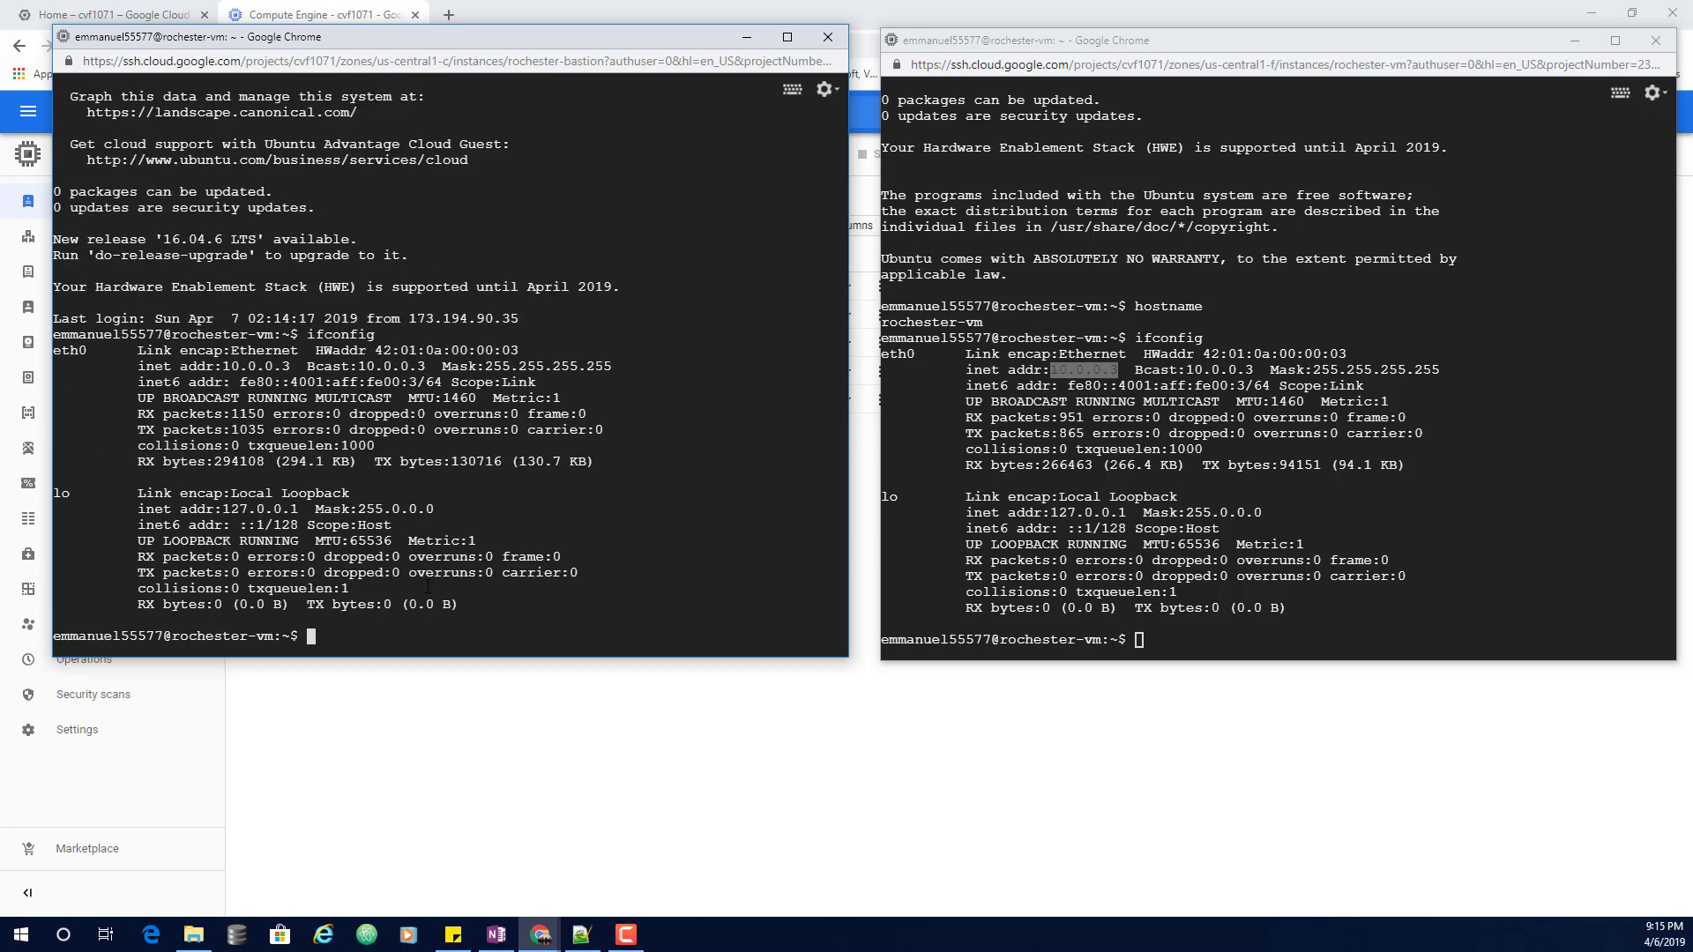
{"action": "left_click", "coordinate": [1084, 369]}
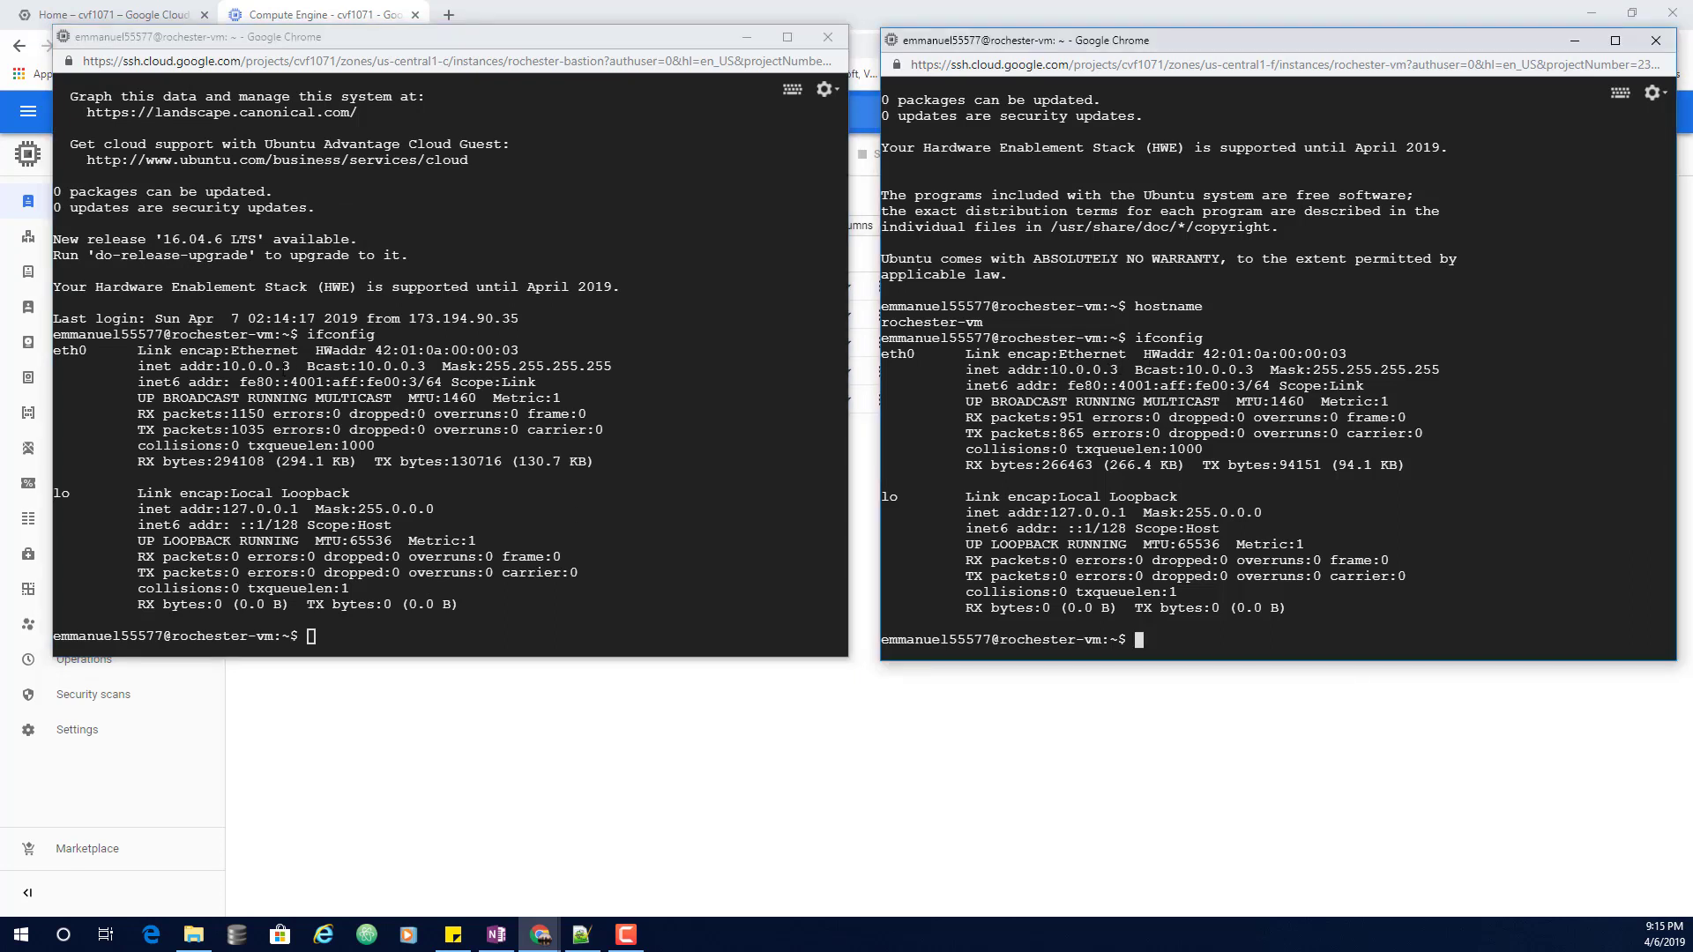
Exit the ssh session to 10.0.0.3 to return to the rochester-bastion prompt
{"action": "left_click", "coordinate": [652, 596]}
{"action": "type", "text": "exit"}
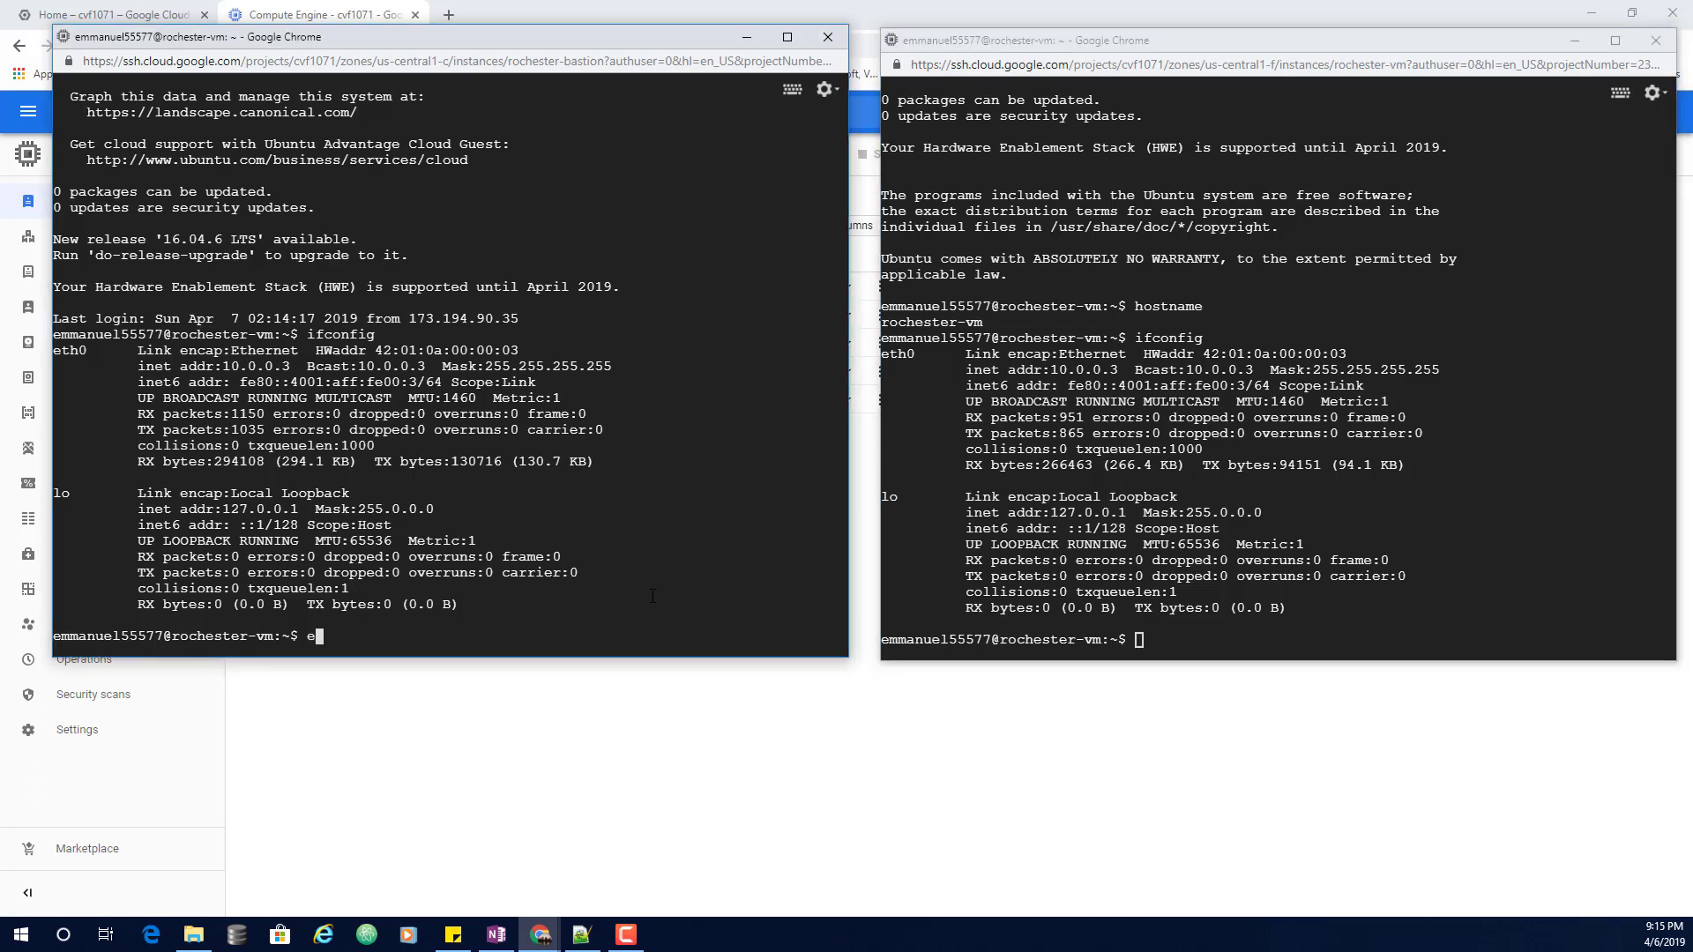
{"action": "key", "text": "Return"}
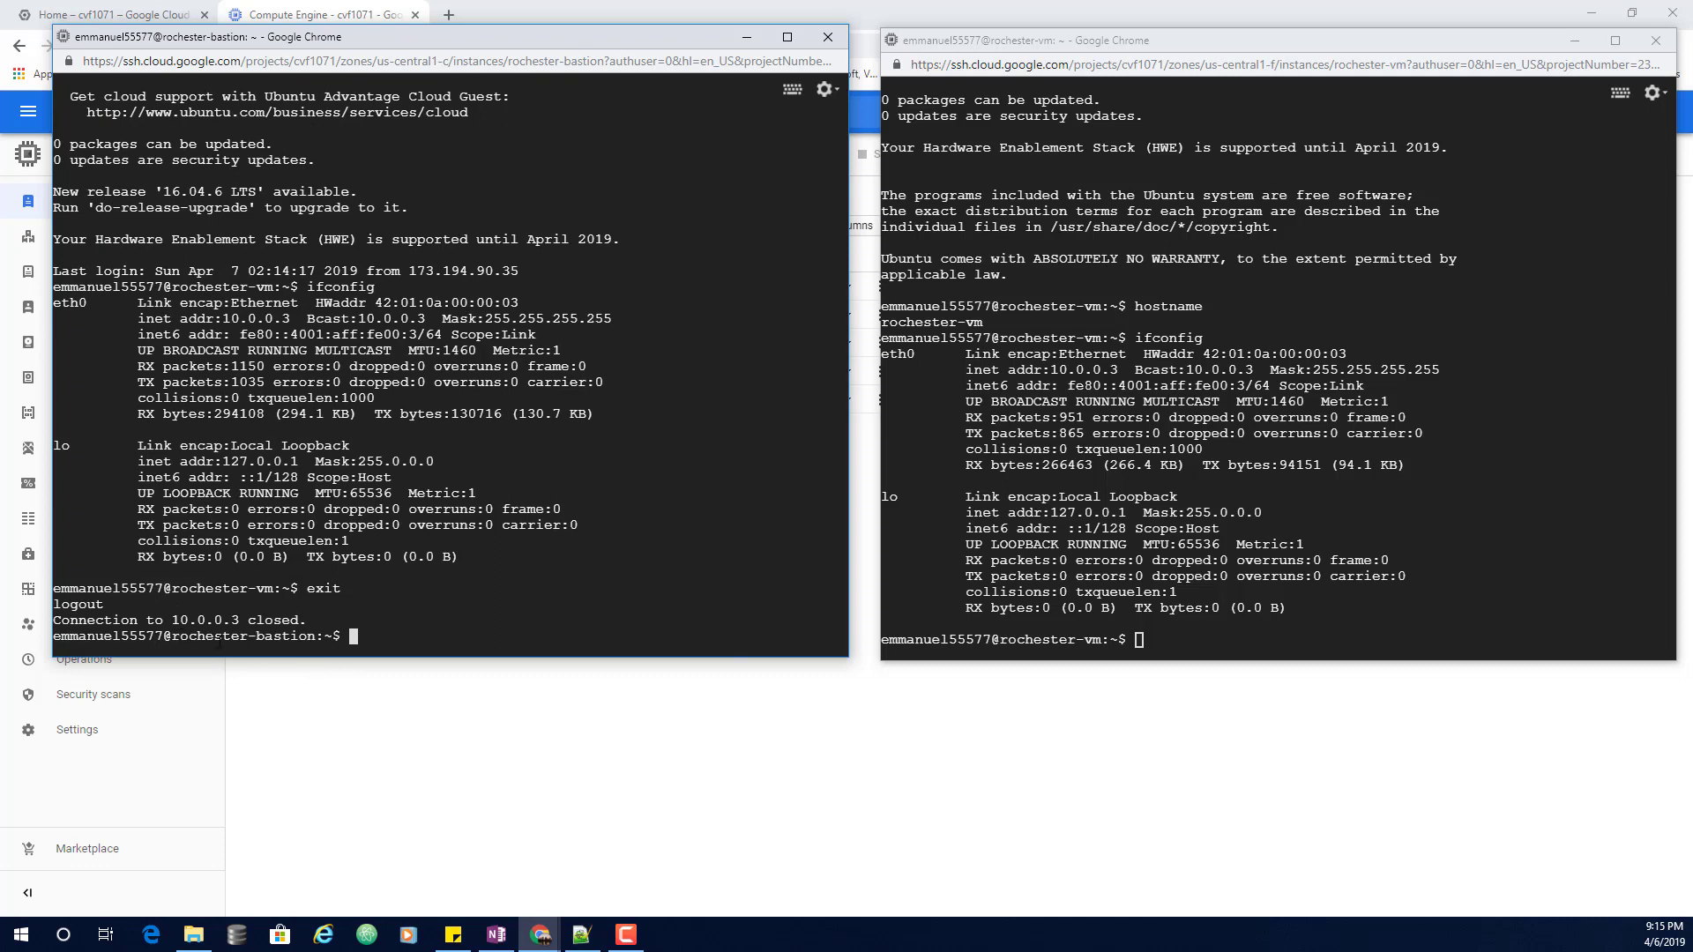
{"action": "double_click", "coordinate": [219, 636]}
{"action": "left_click", "coordinate": [428, 636]}
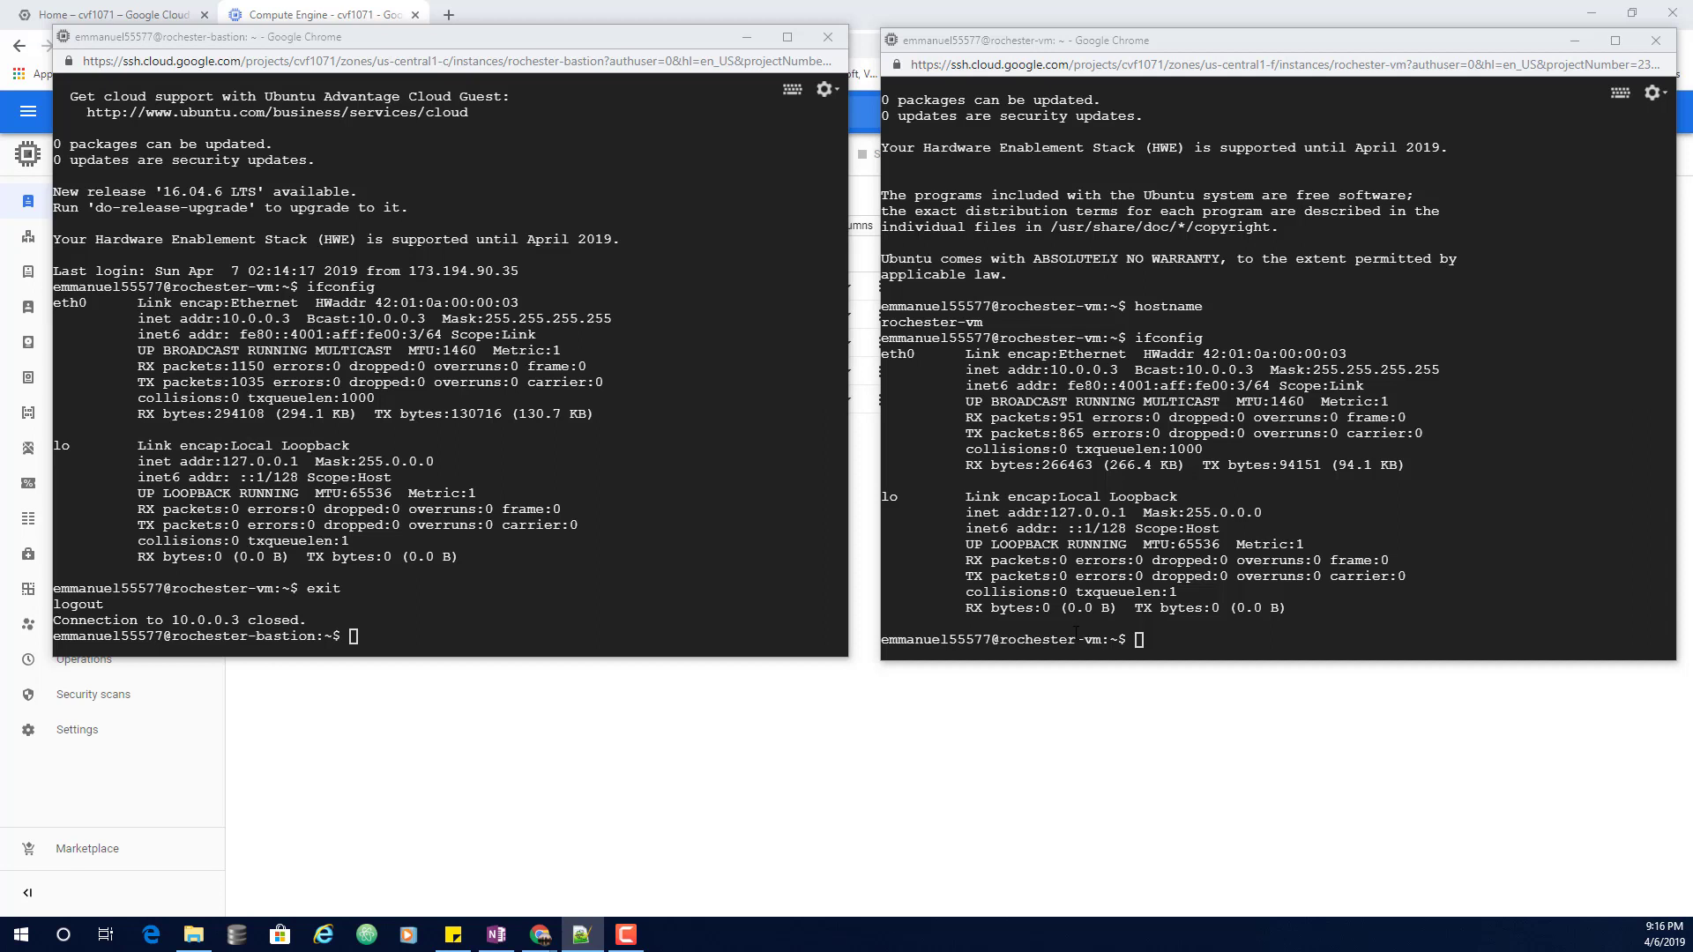
Clear the rochester-vm terminal
{"action": "left_click", "coordinate": [1189, 656]}
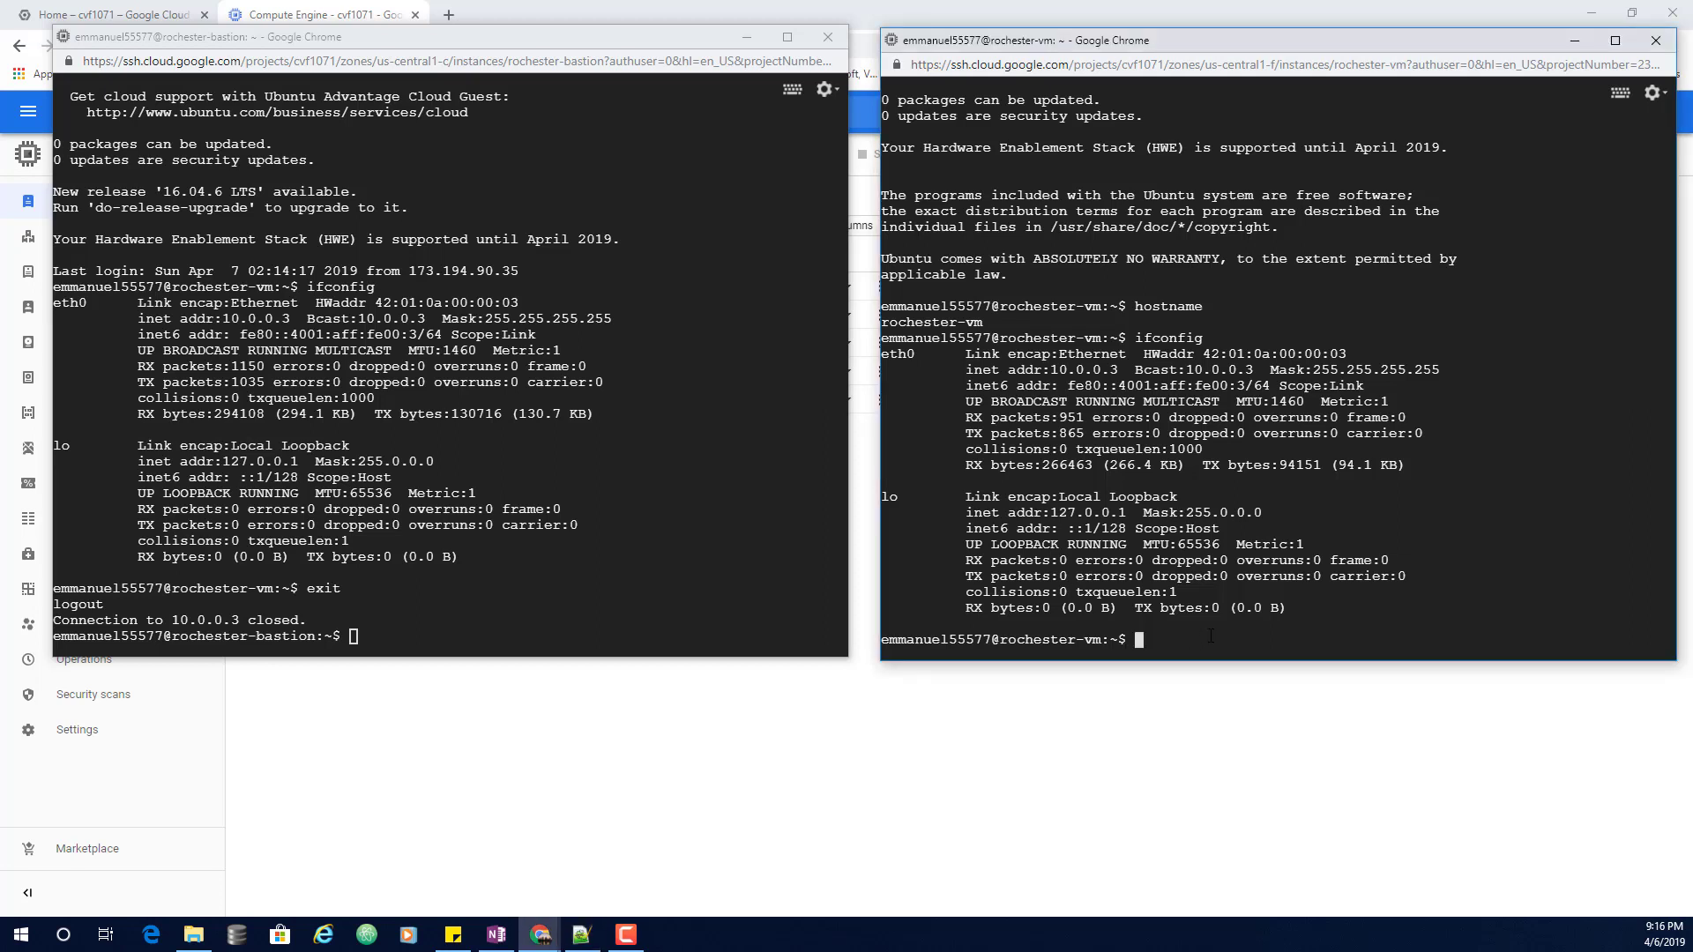
{"action": "type", "text": "clear"}
{"action": "key", "text": "Return"}
{"action": "key", "text": "ctrl+v"}
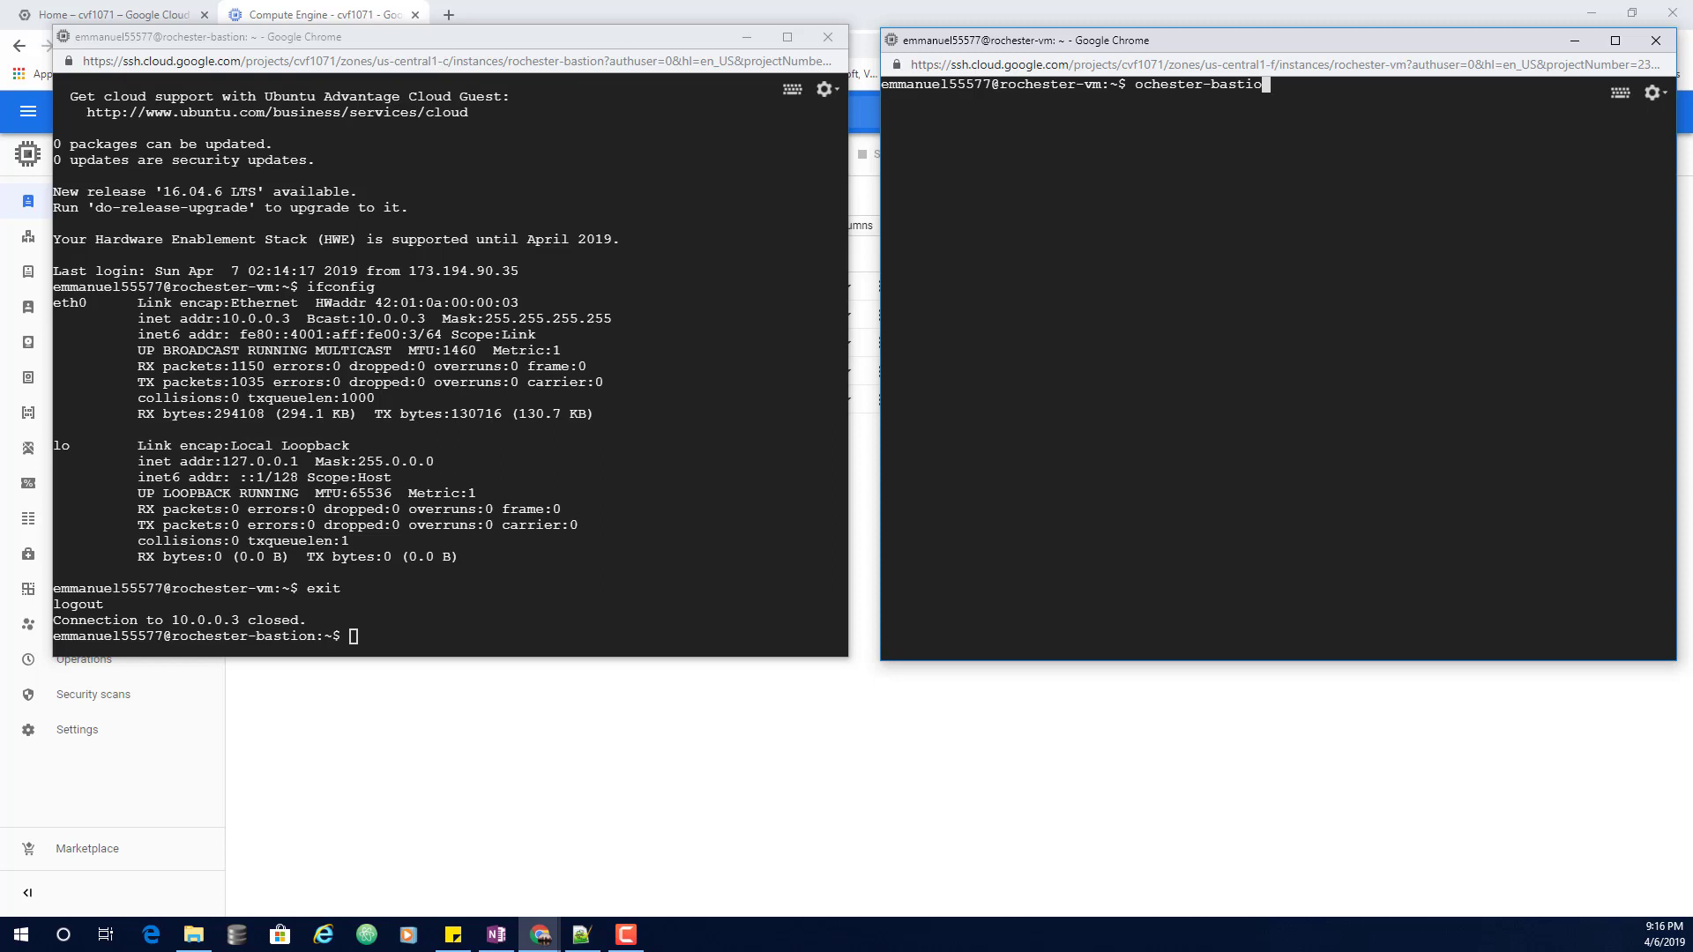
{"action": "key", "text": "alt+Tab"}
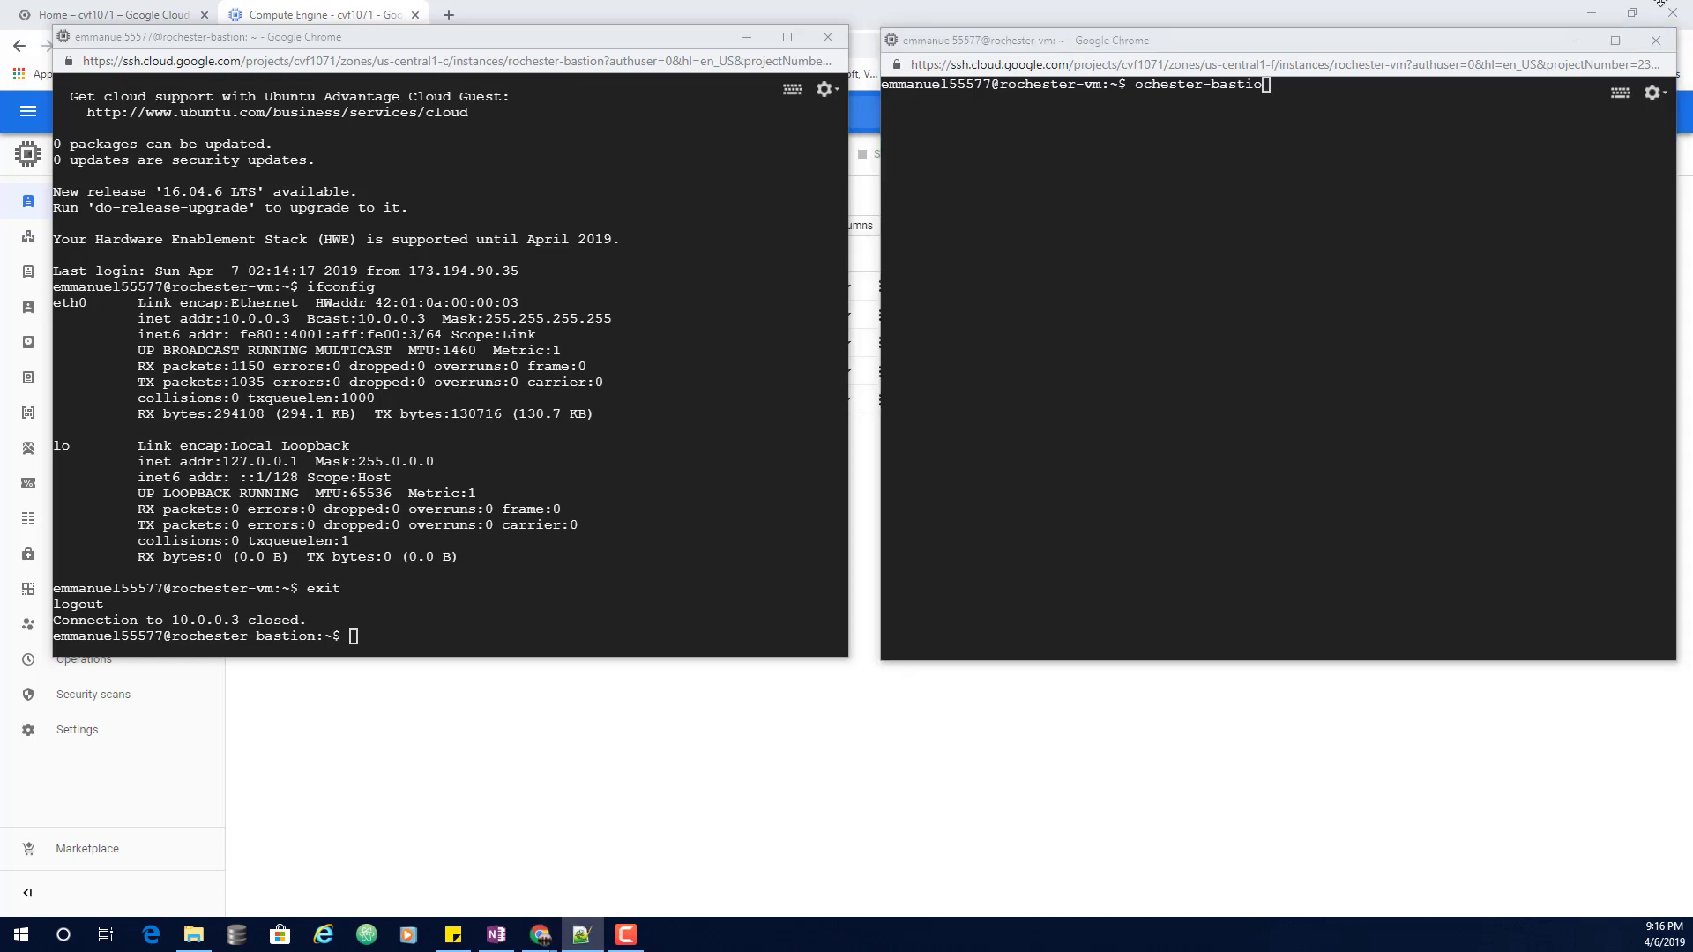
{"action": "left_click", "coordinate": [1655, 39]}
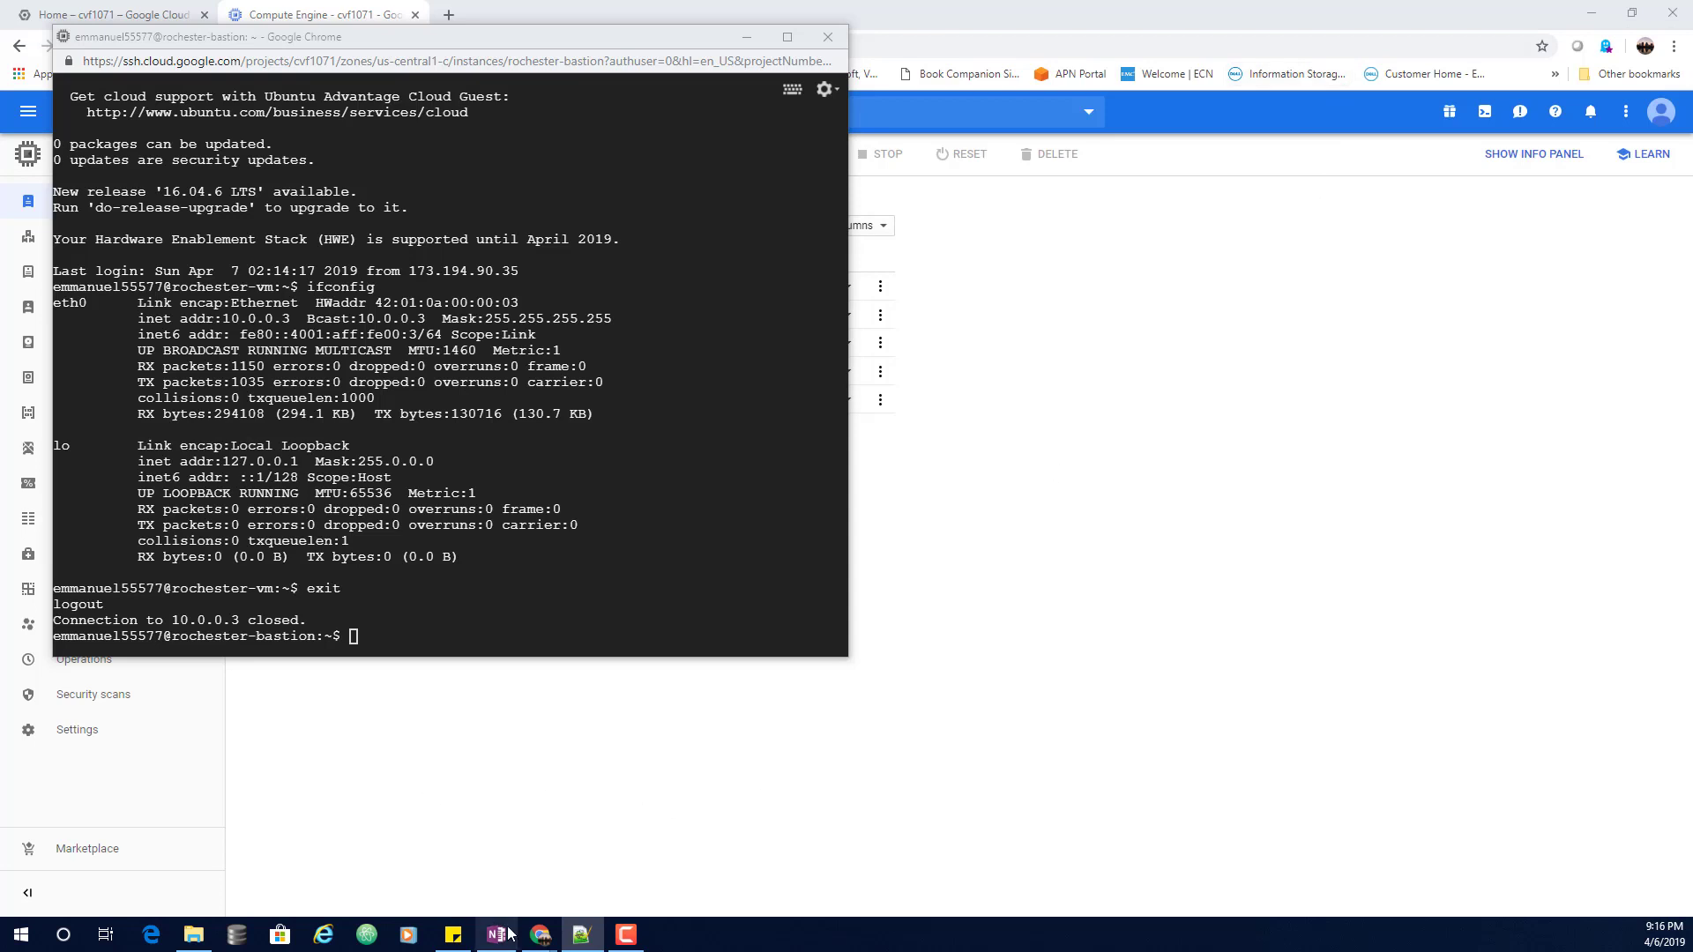
{"action": "mouse_move", "coordinate": [540, 934]}
{"action": "left_click", "coordinate": [893, 849]}
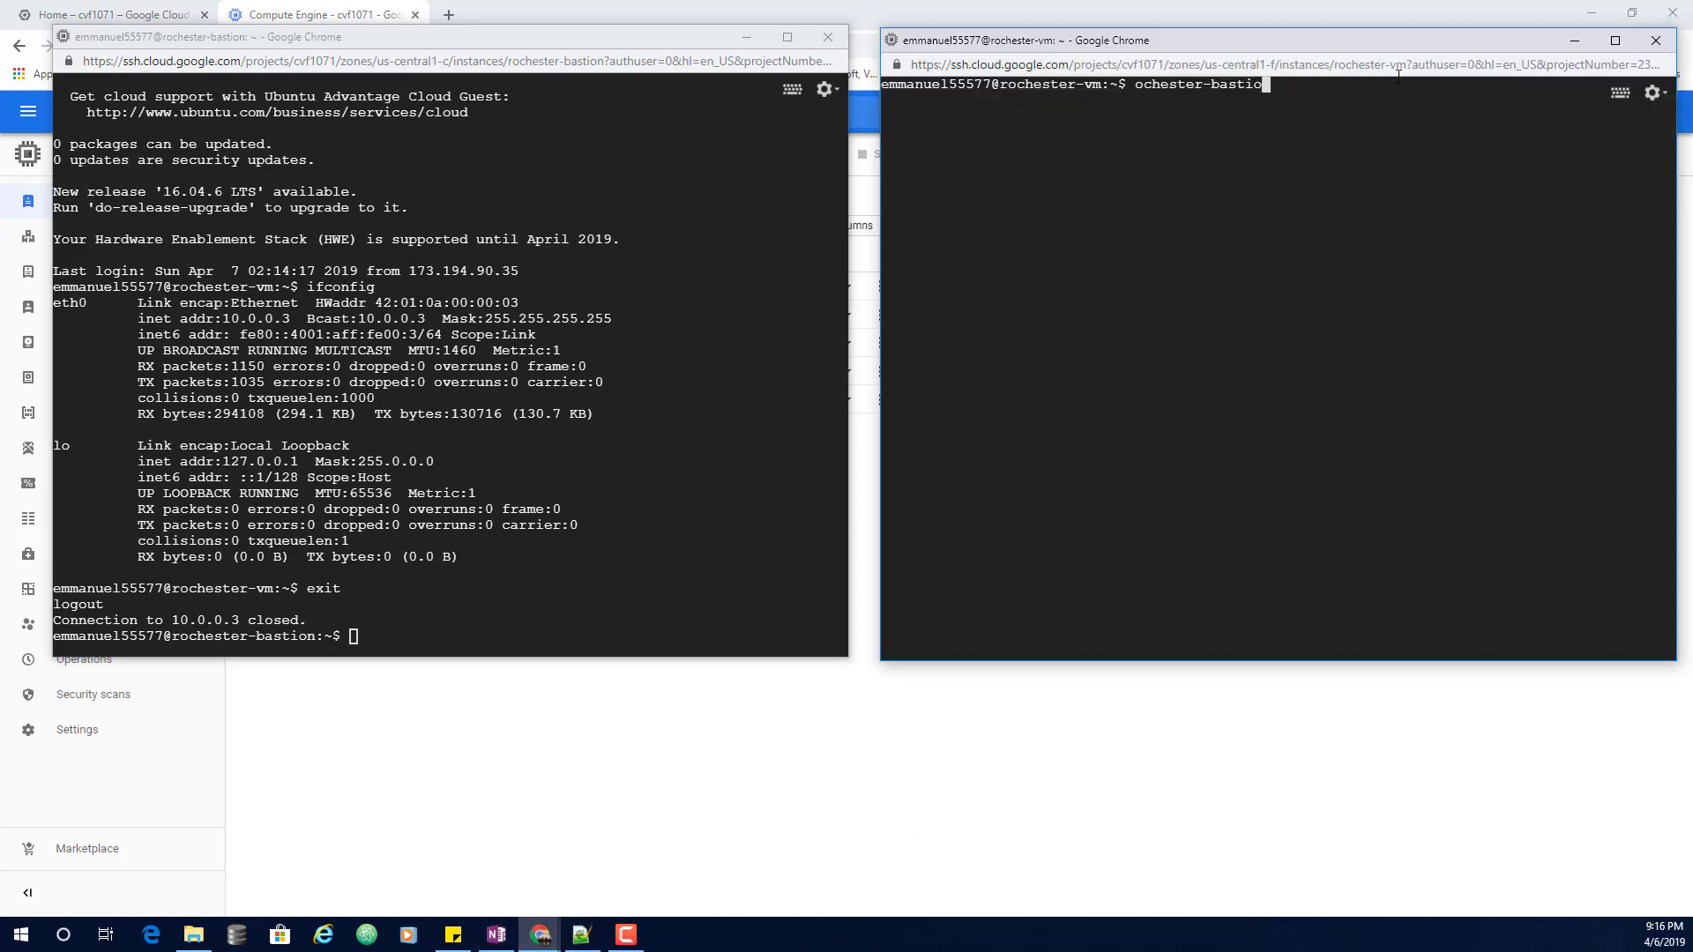
{"action": "key", "text": "BackSpace"}
{"action": "key", "text": "BackSpace"}
{"action": "key", "text": "BackSpace"}
{"action": "key", "text": "BackSpace"}
{"action": "key", "text": "BackSpace"}
{"action": "key", "text": "BackSpace"}
{"action": "key", "text": "BackSpace"}
{"action": "key", "text": "BackSpace"}
{"action": "key", "text": "BackSpace"}
{"action": "key", "text": "BackSpace"}
{"action": "key", "text": "BackSpace"}
{"action": "key", "text": "BackSpace"}
{"action": "key", "text": "BackSpace"}
{"action": "key", "text": "BackSpace"}
{"action": "key", "text": "BackSpace"}
Ping yahoo.com from the rochester-vm session and stop the ping after a few replies
{"action": "type", "text": "ping yahoo.com"}
{"action": "key", "text": "Return"}
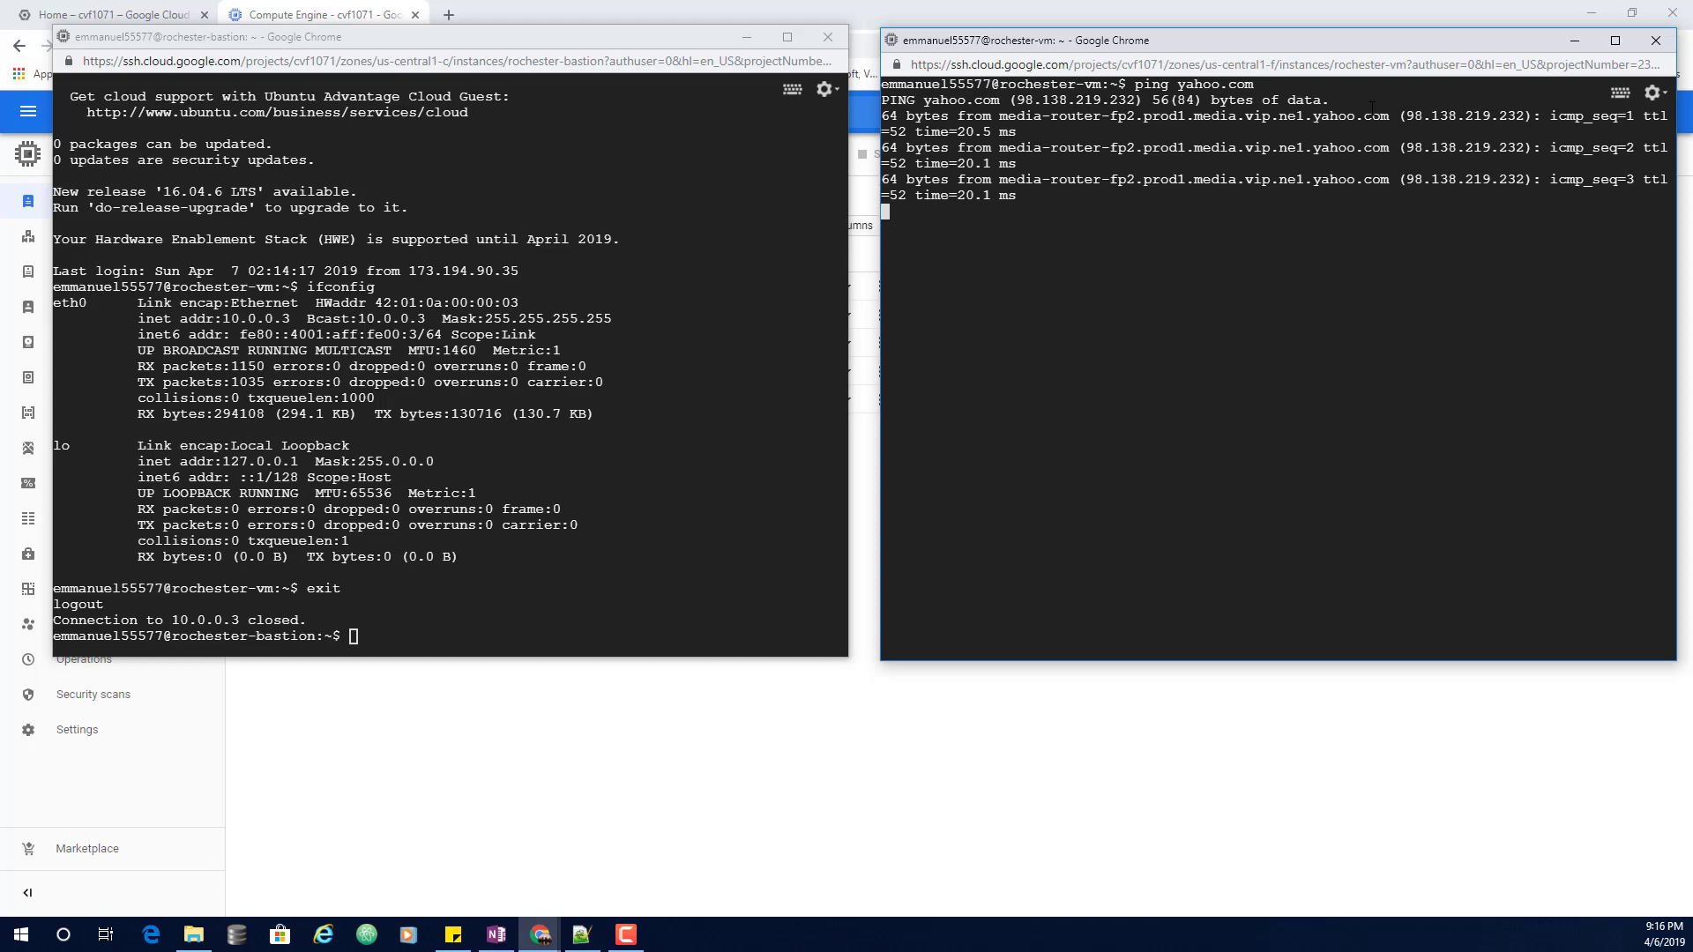
{"action": "key", "text": "ctrl+c"}
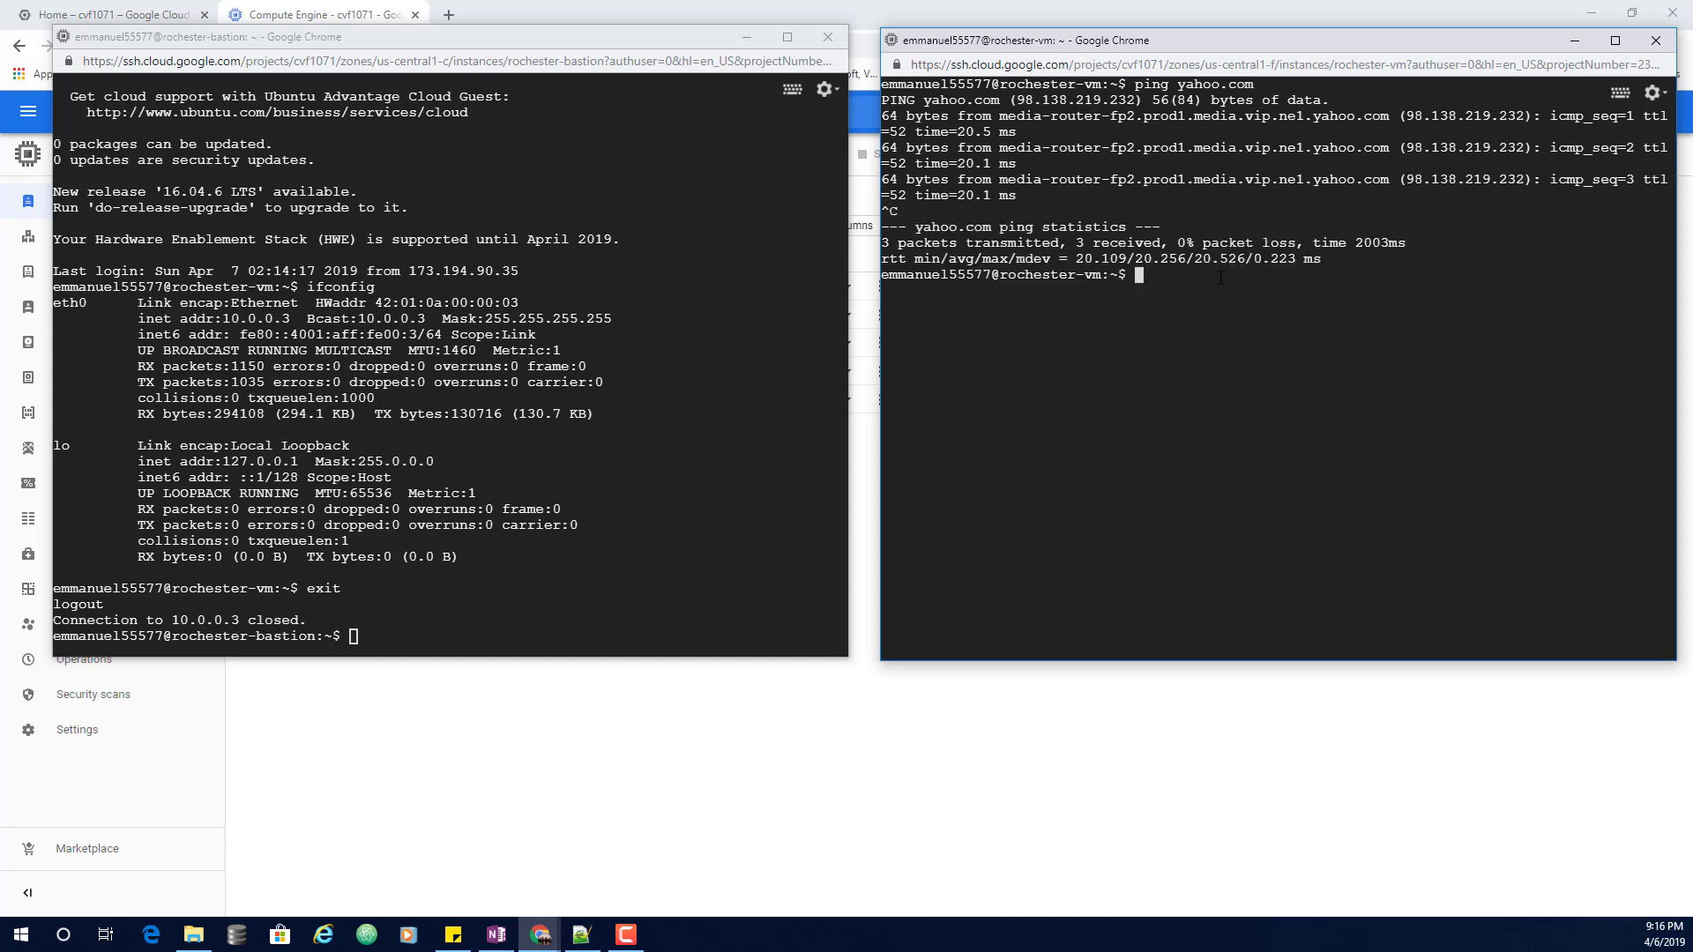
{"action": "type", "text": "ping www.starwars.com"}
{"action": "key", "text": "Return"}
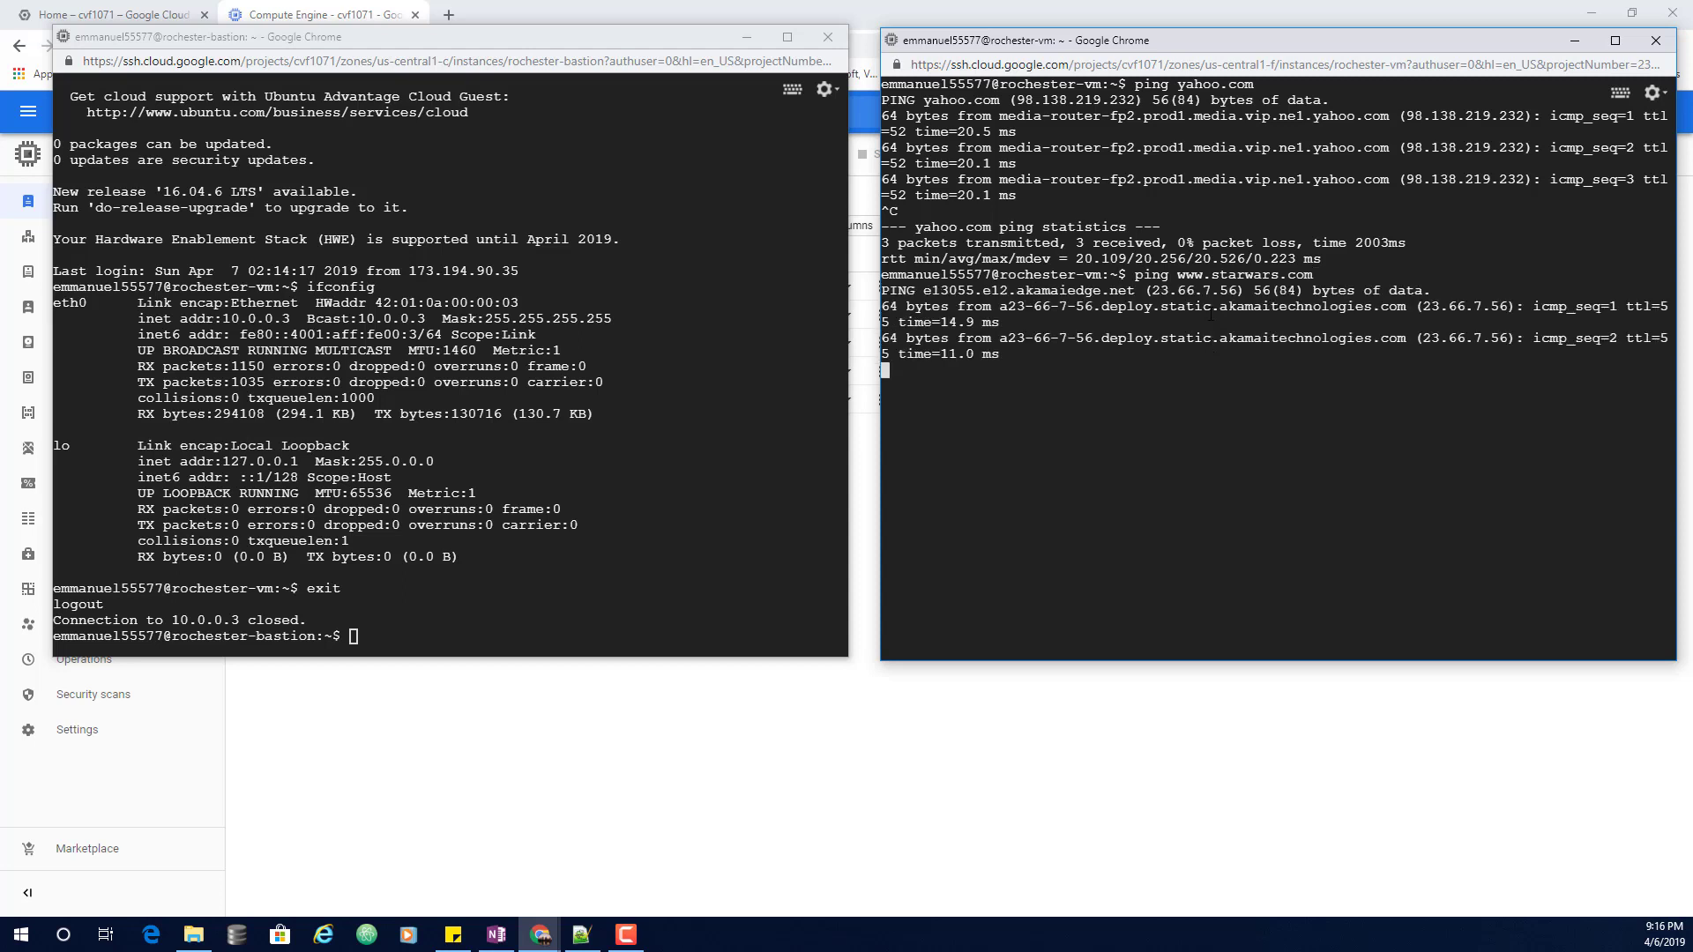
{"action": "key", "text": "ctrl+c"}
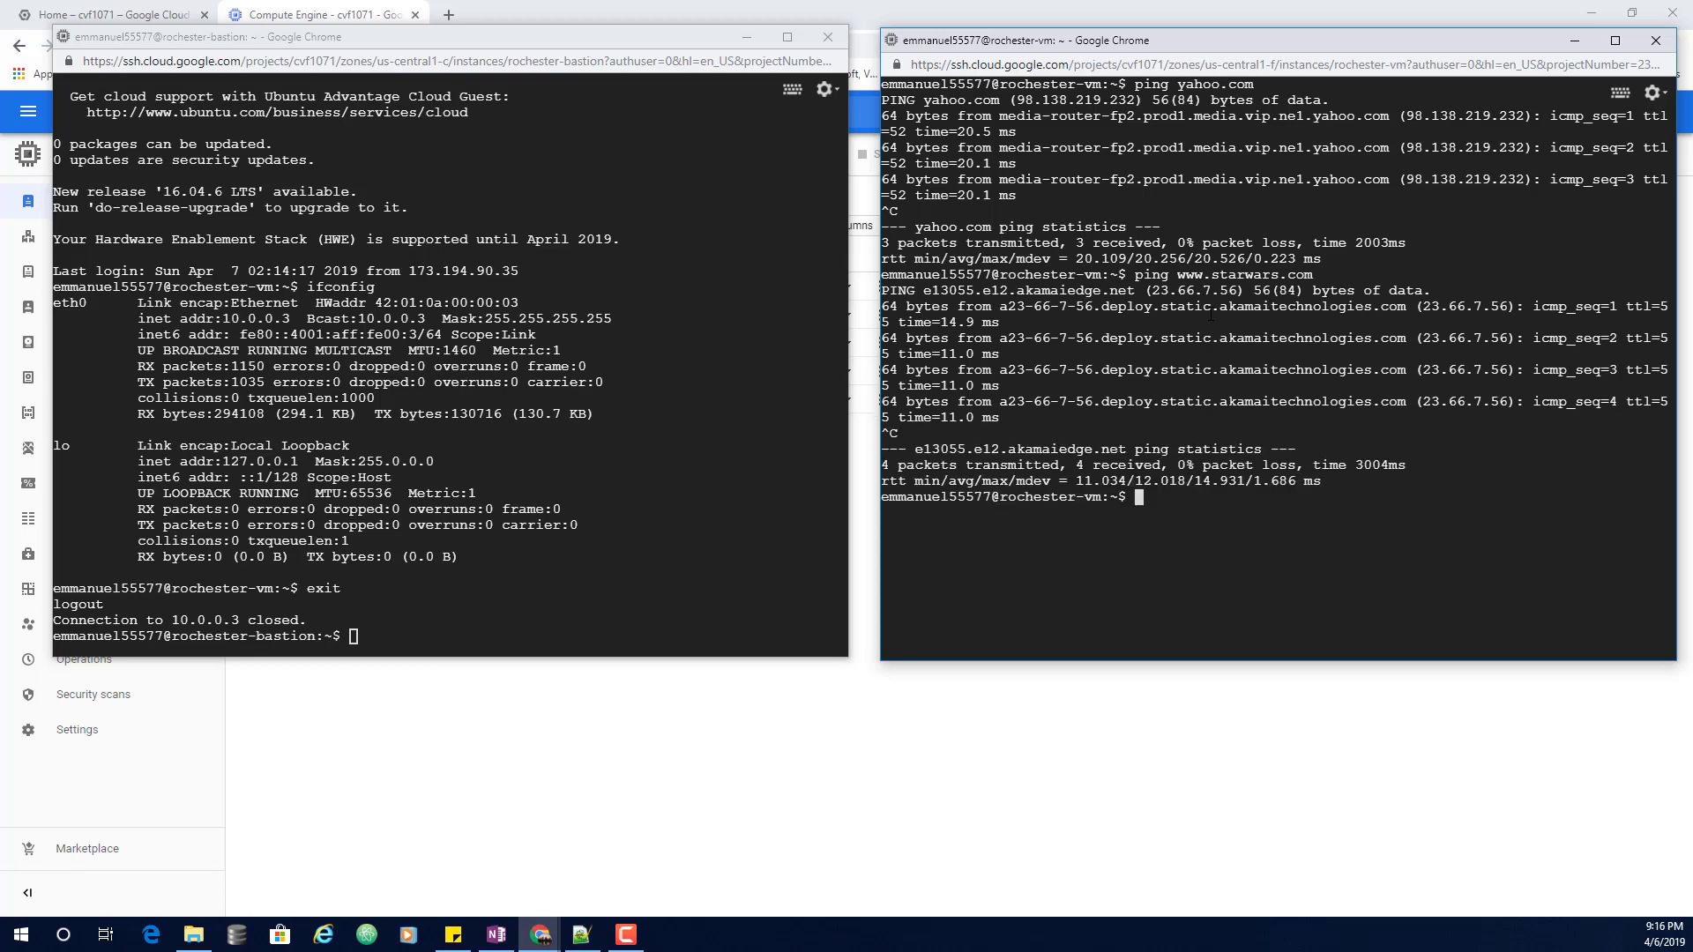
{"action": "type", "text": "clear"}
{"action": "key", "text": "Return"}
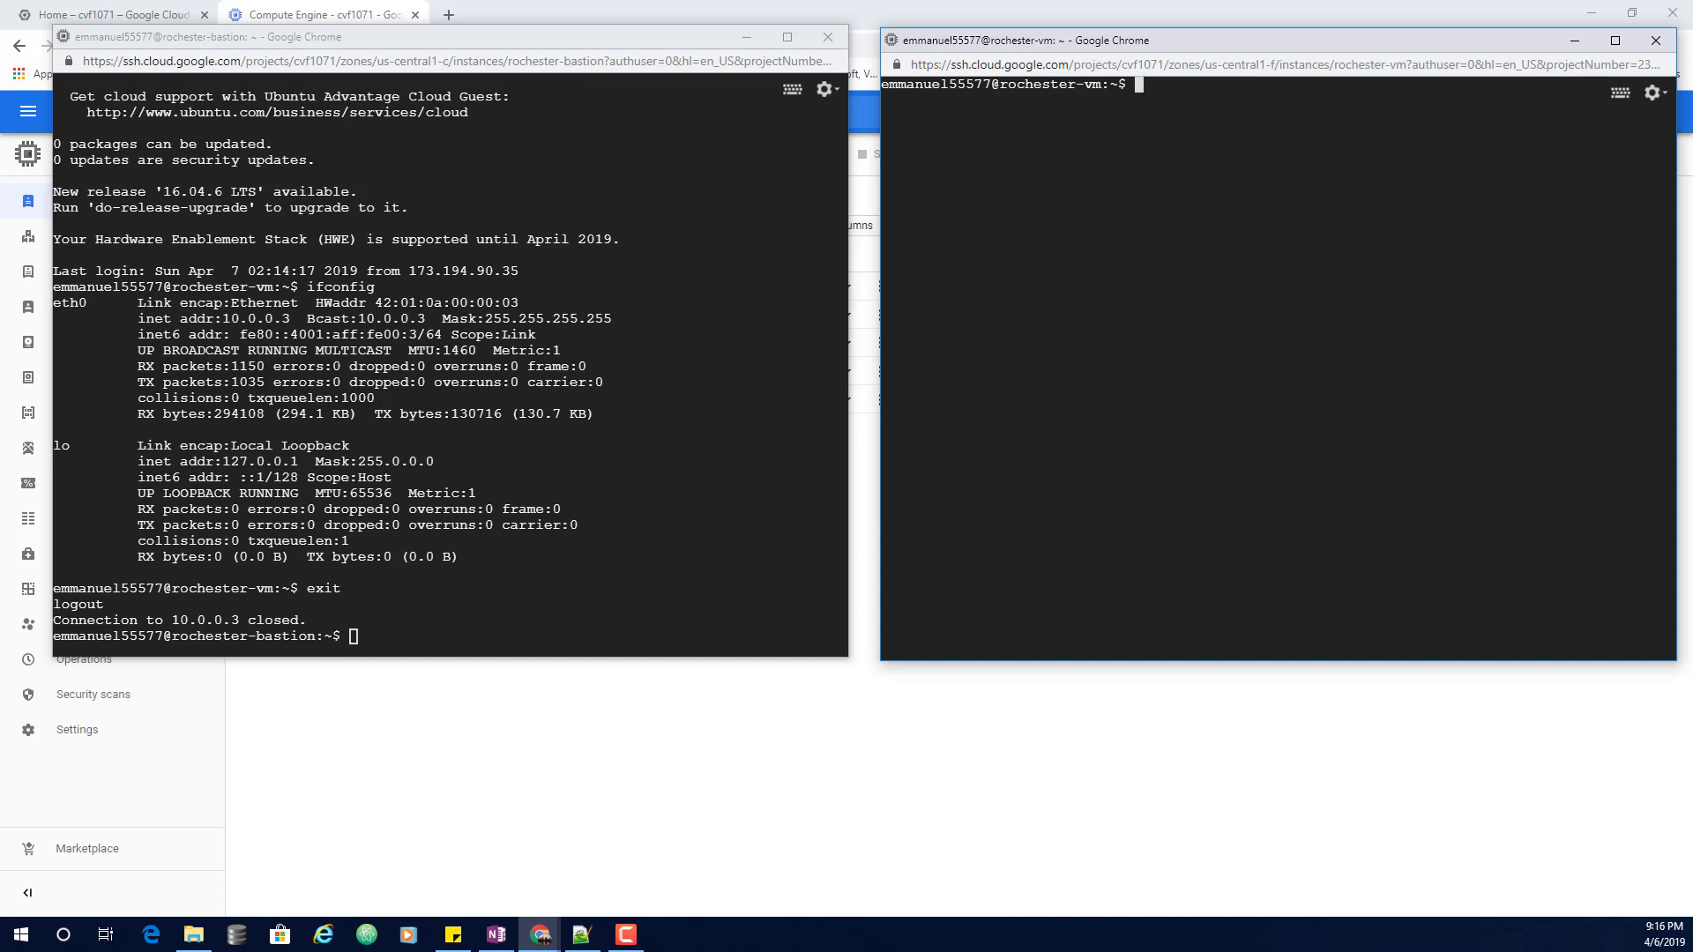
{"action": "key", "text": "alt+Tab"}
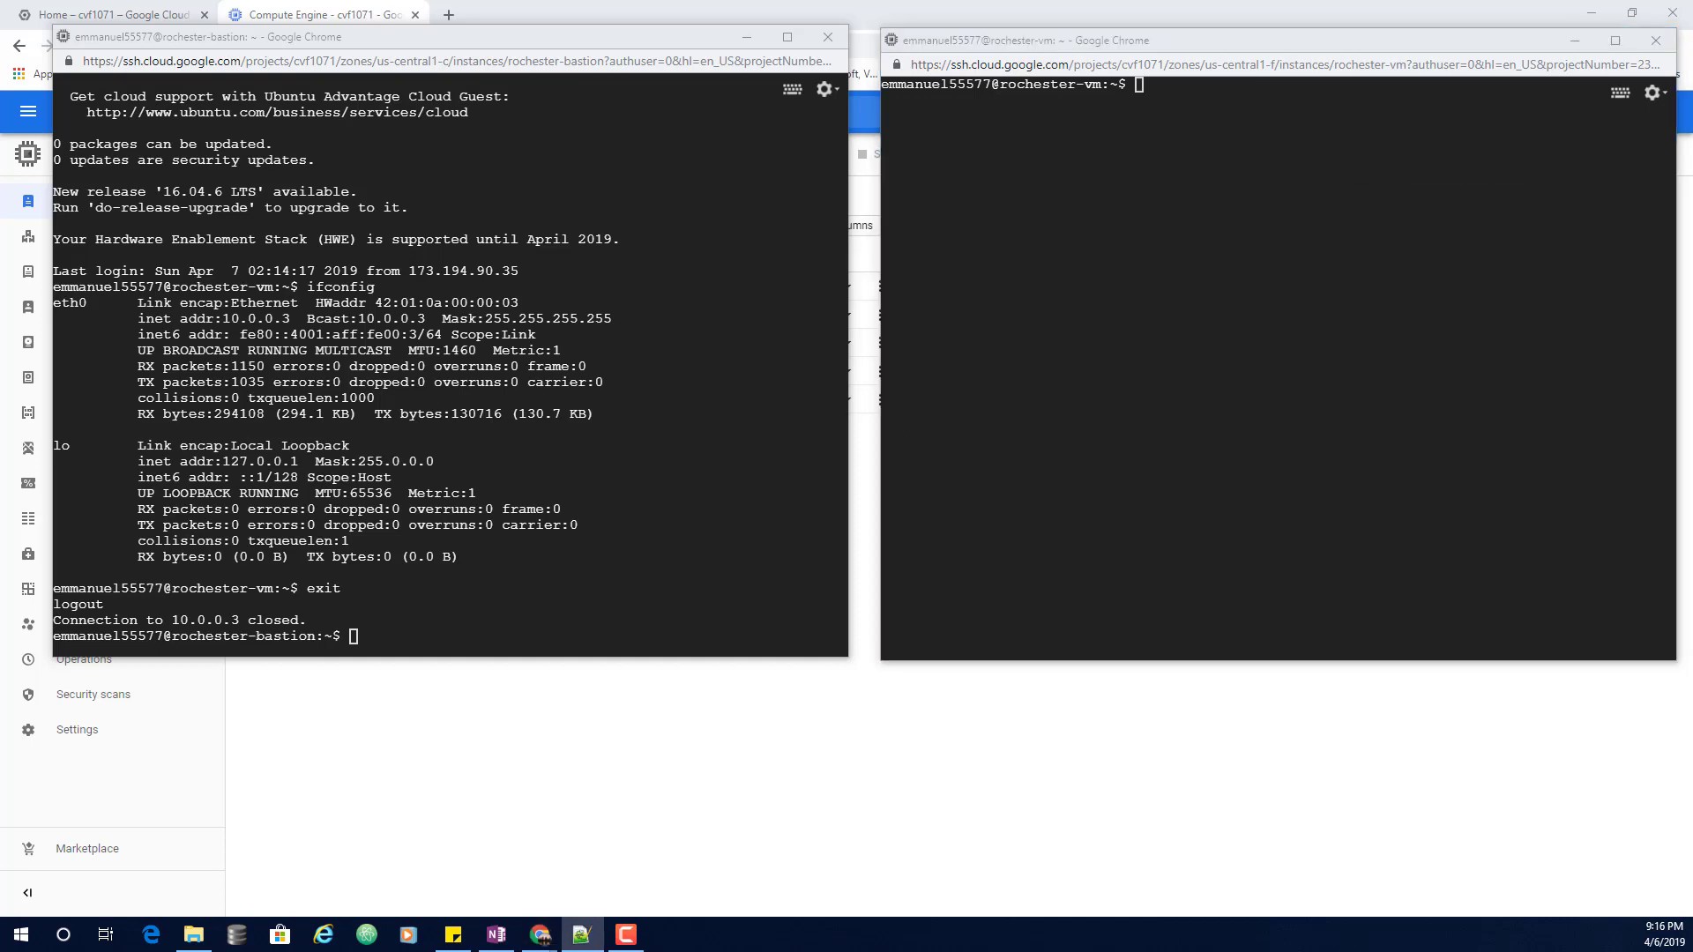
{"action": "left_click", "coordinate": [1188, 99]}
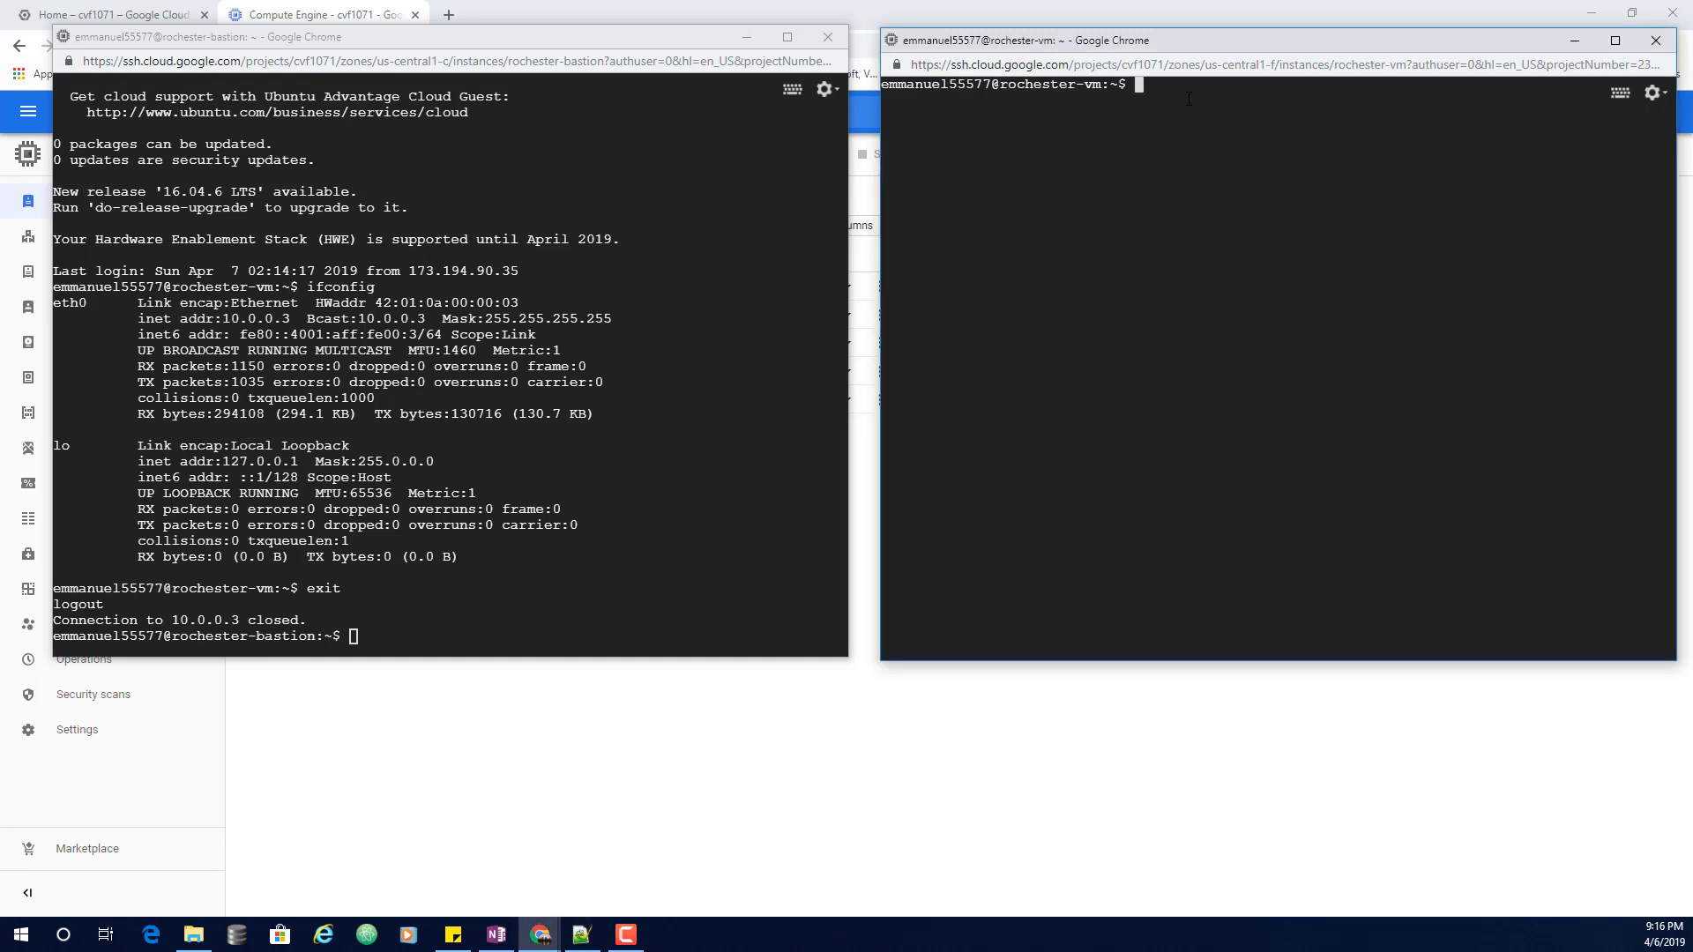
{"action": "type", "text": "curl --head www.starwars.com"}
{"action": "key", "text": "Return"}
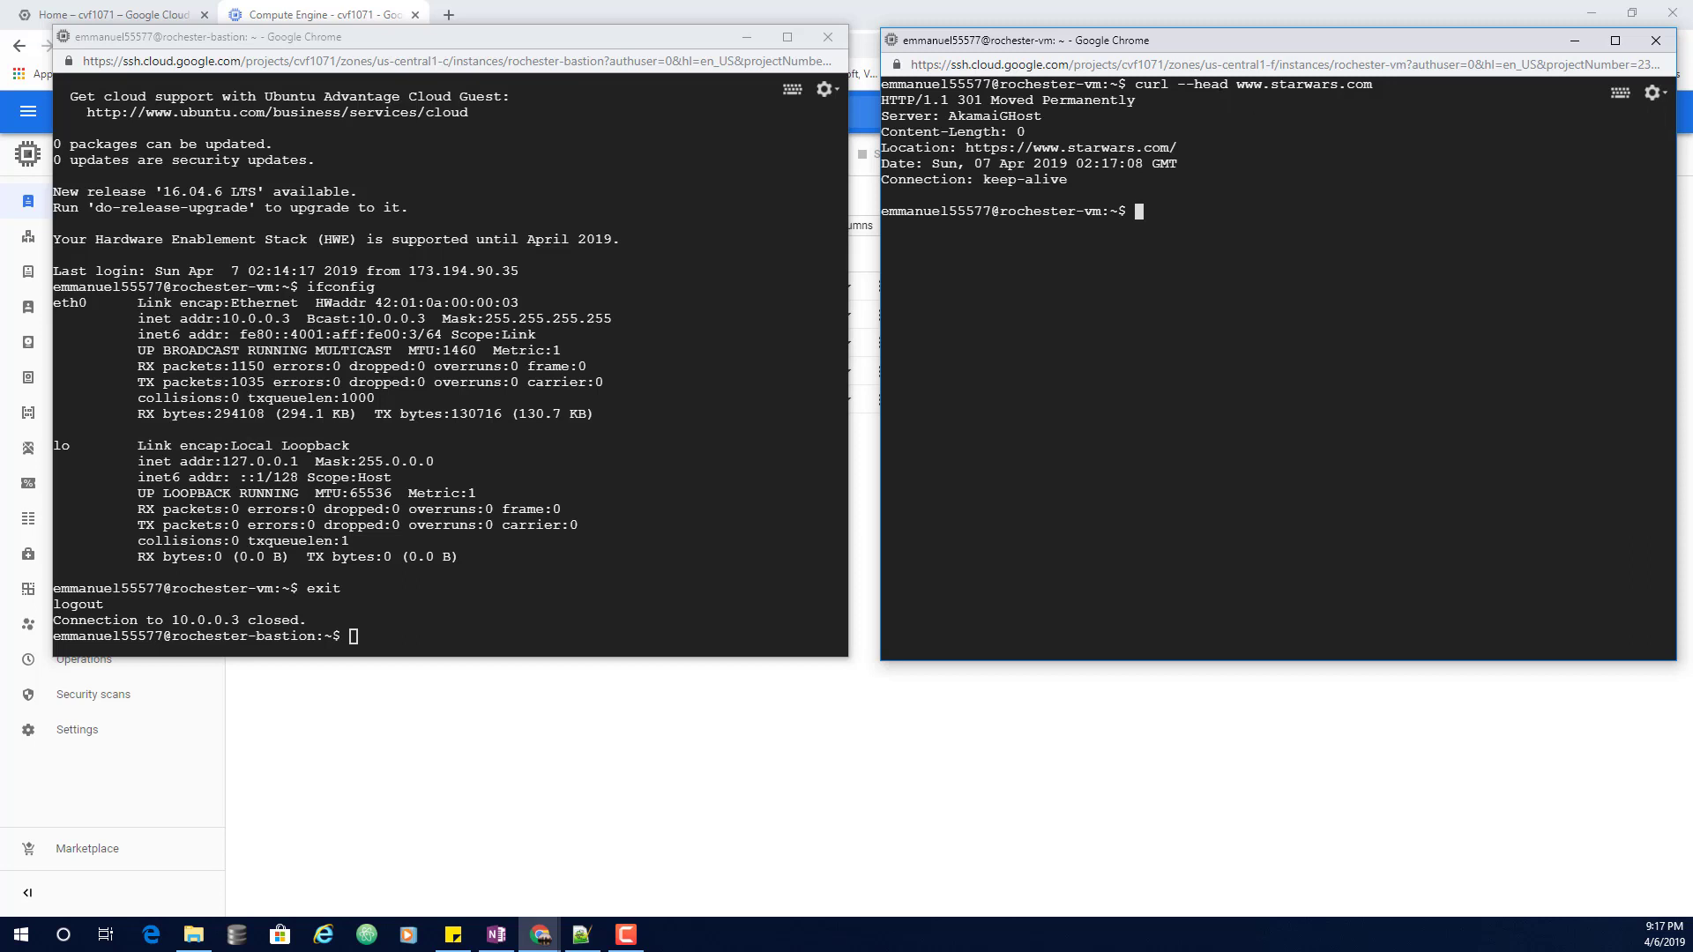
List gs://gcp-next2017-security-bootcamp/README from rochester-vm with gsutil ls
{"action": "key", "text": "alt+Tab"}
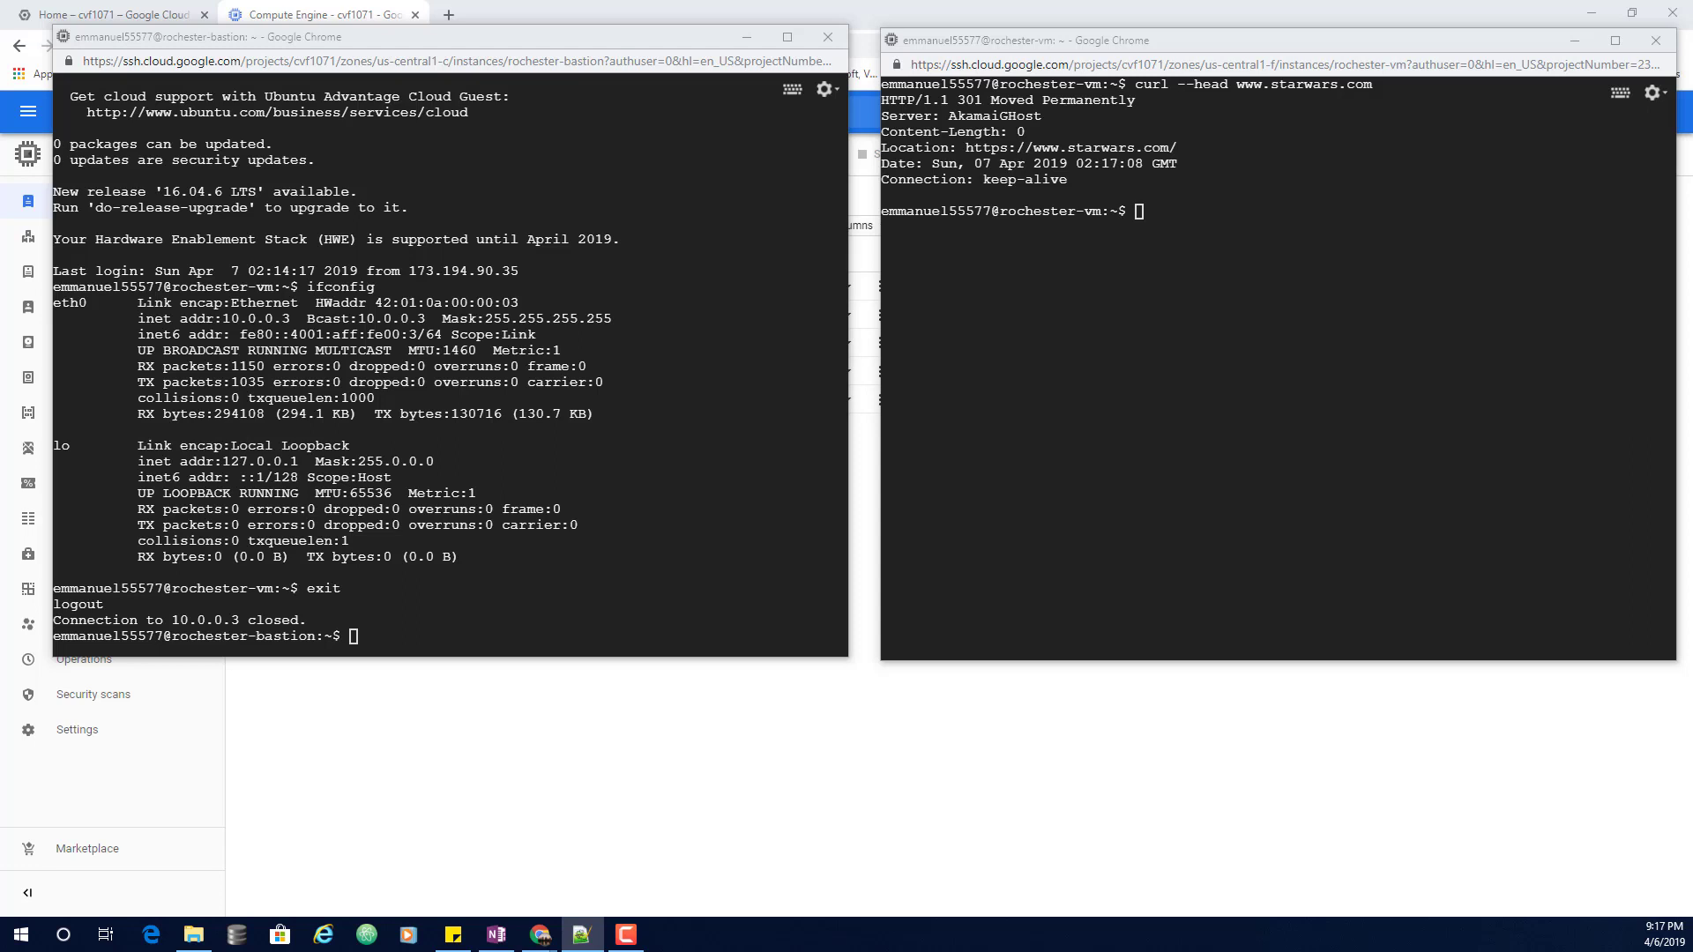
{"action": "left_click", "coordinate": [1172, 216]}
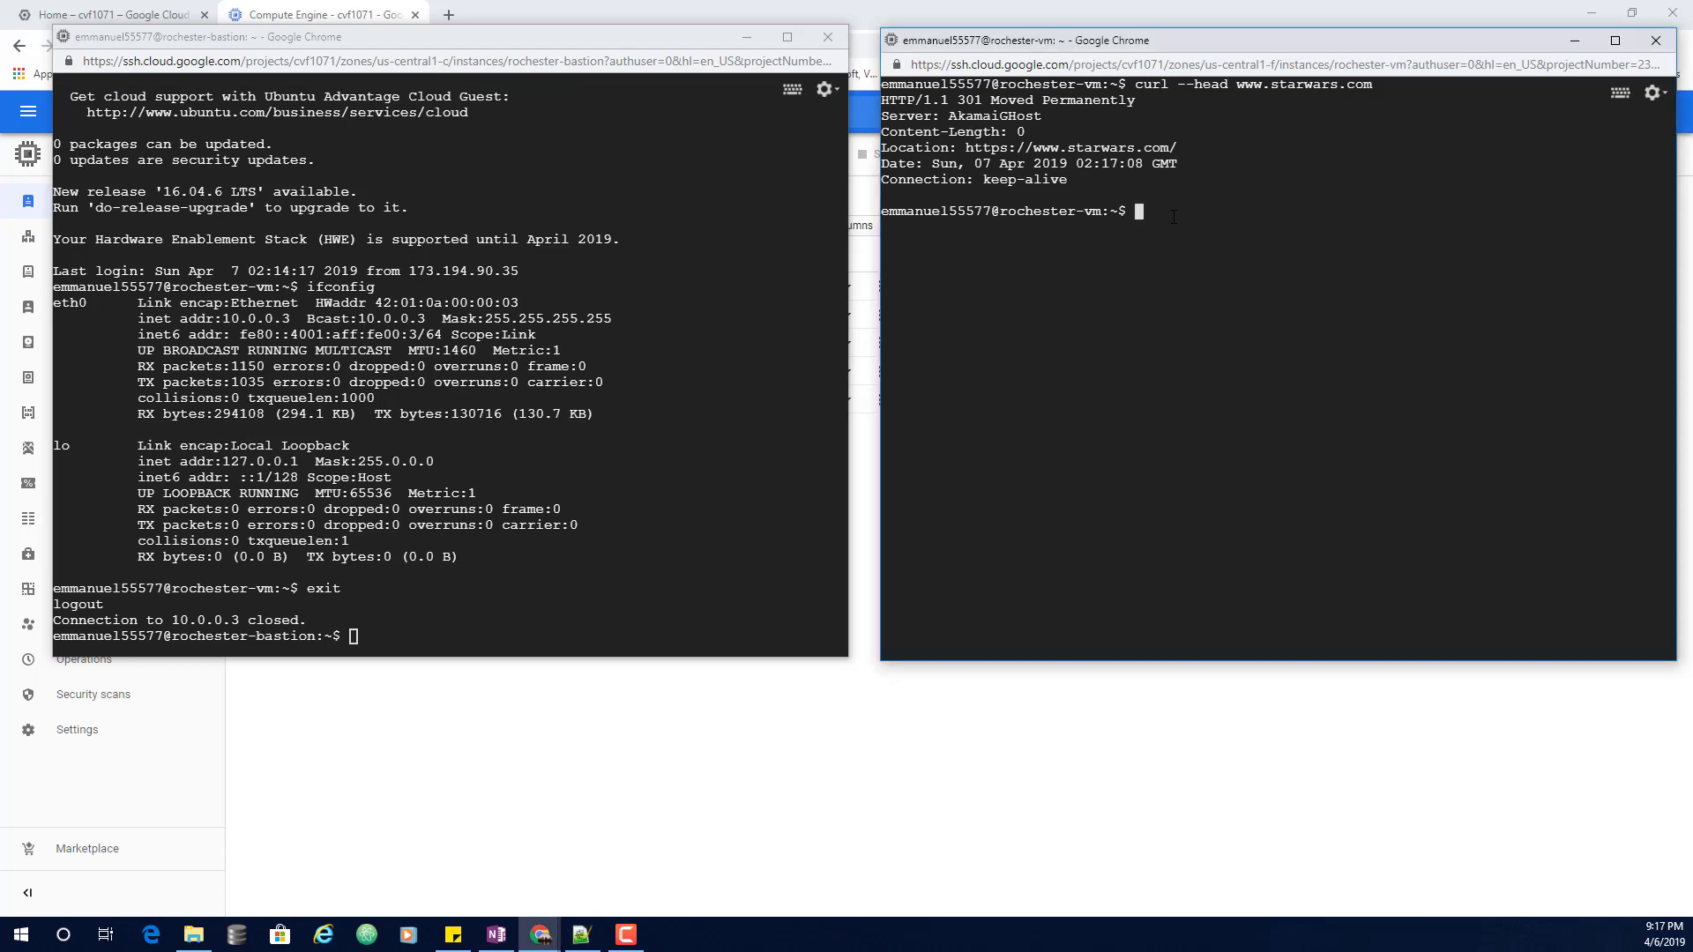
{"action": "key", "text": "ctrl+v"}
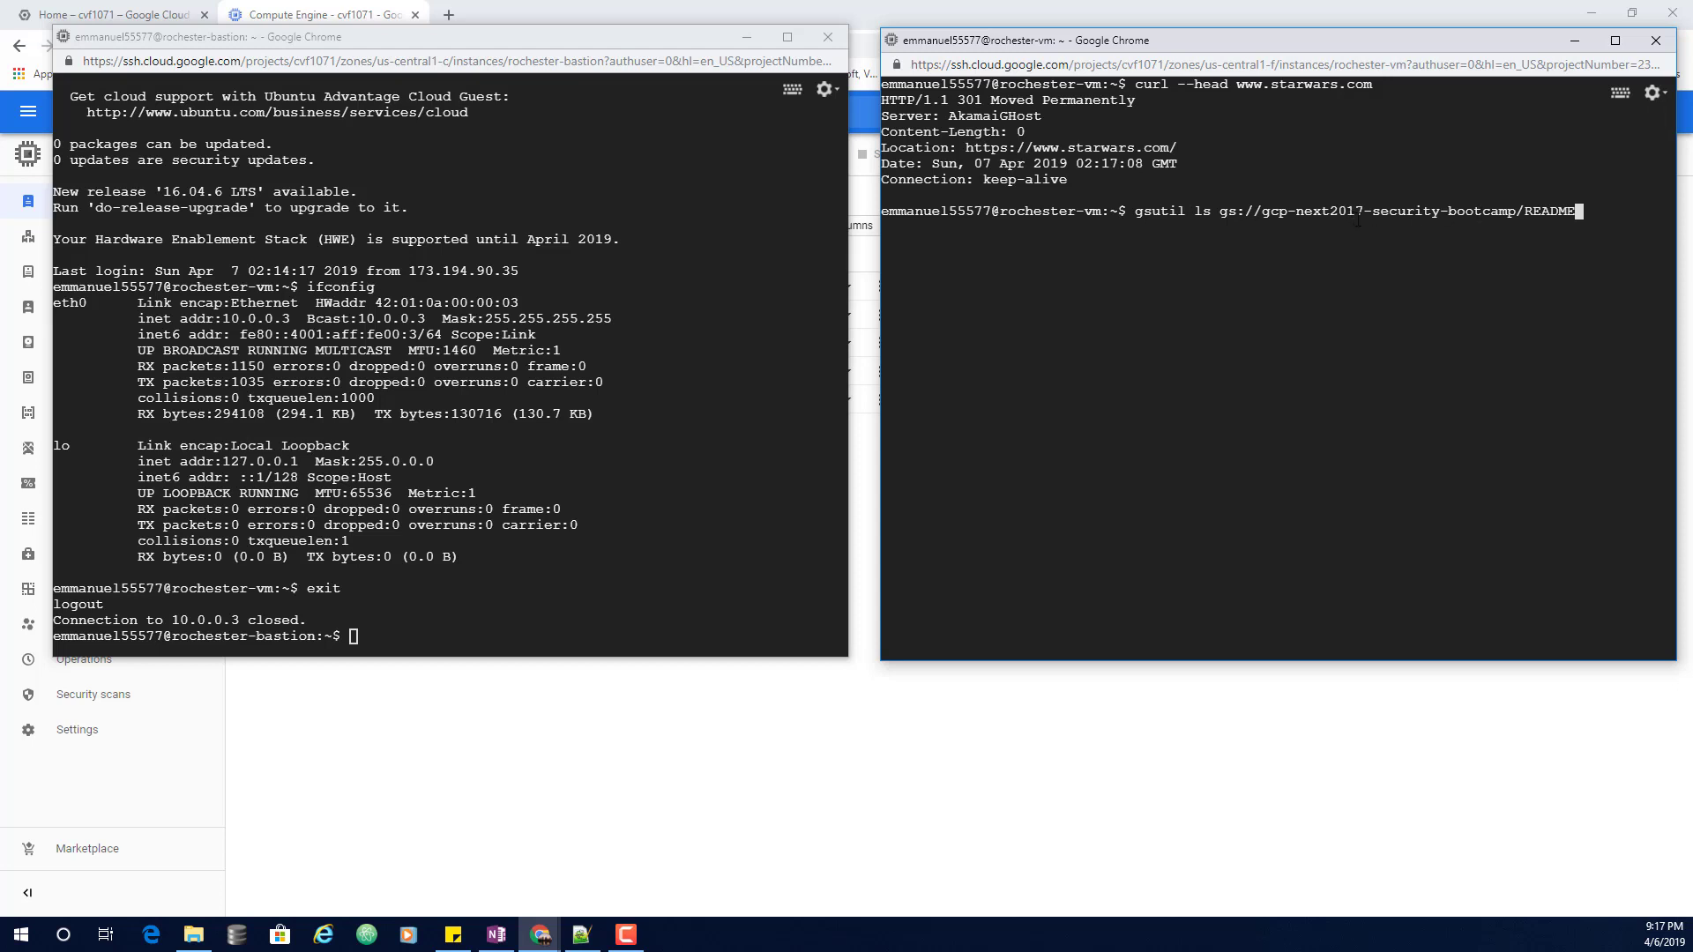
{"action": "key", "text": "Return"}
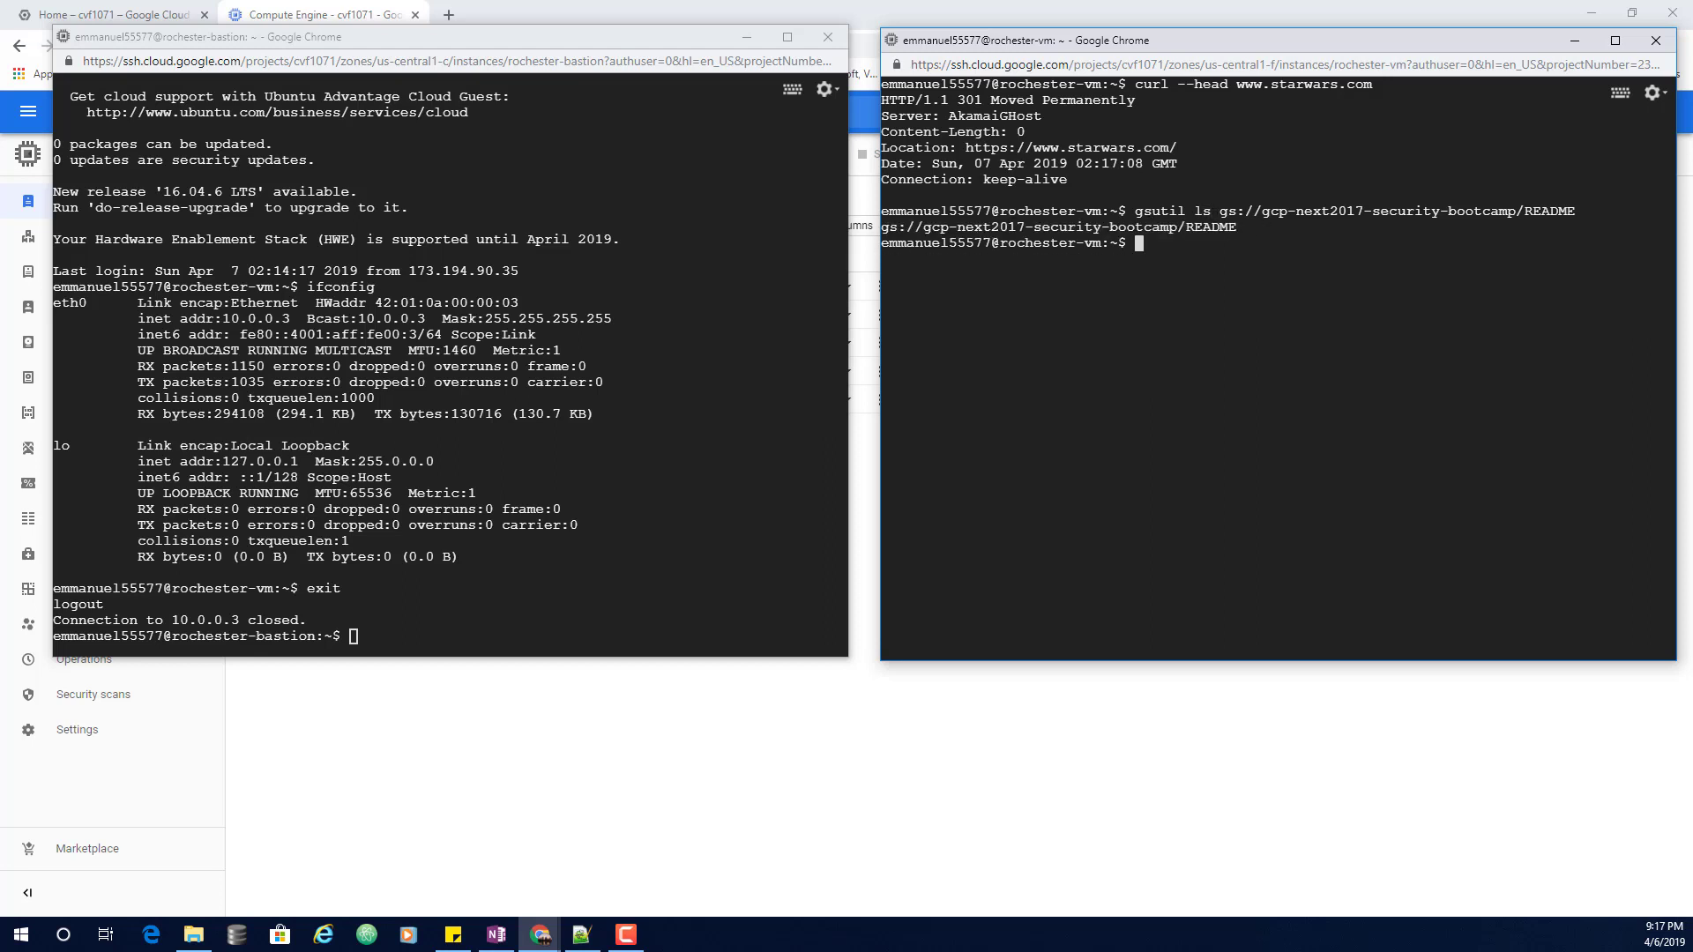
Print the contents of gs://gcp-next2017-security-bootcamp/README on rochester-vm with gsutil cat
{"action": "key", "text": "alt+Tab"}
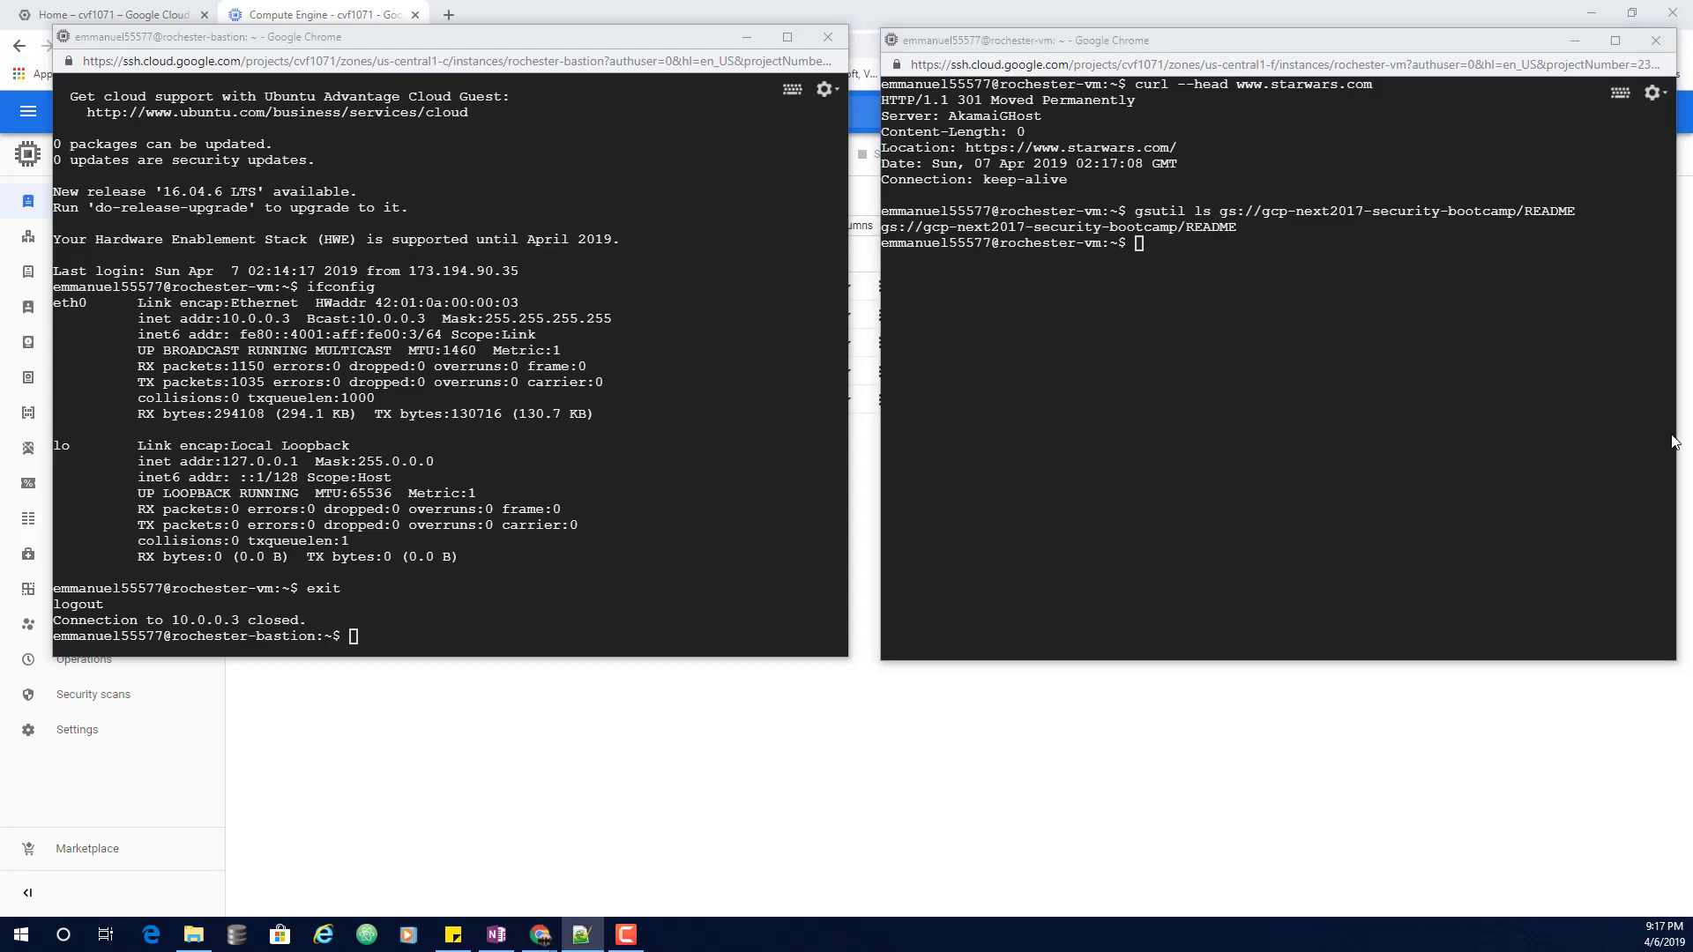
{"action": "left_click", "coordinate": [1201, 262]}
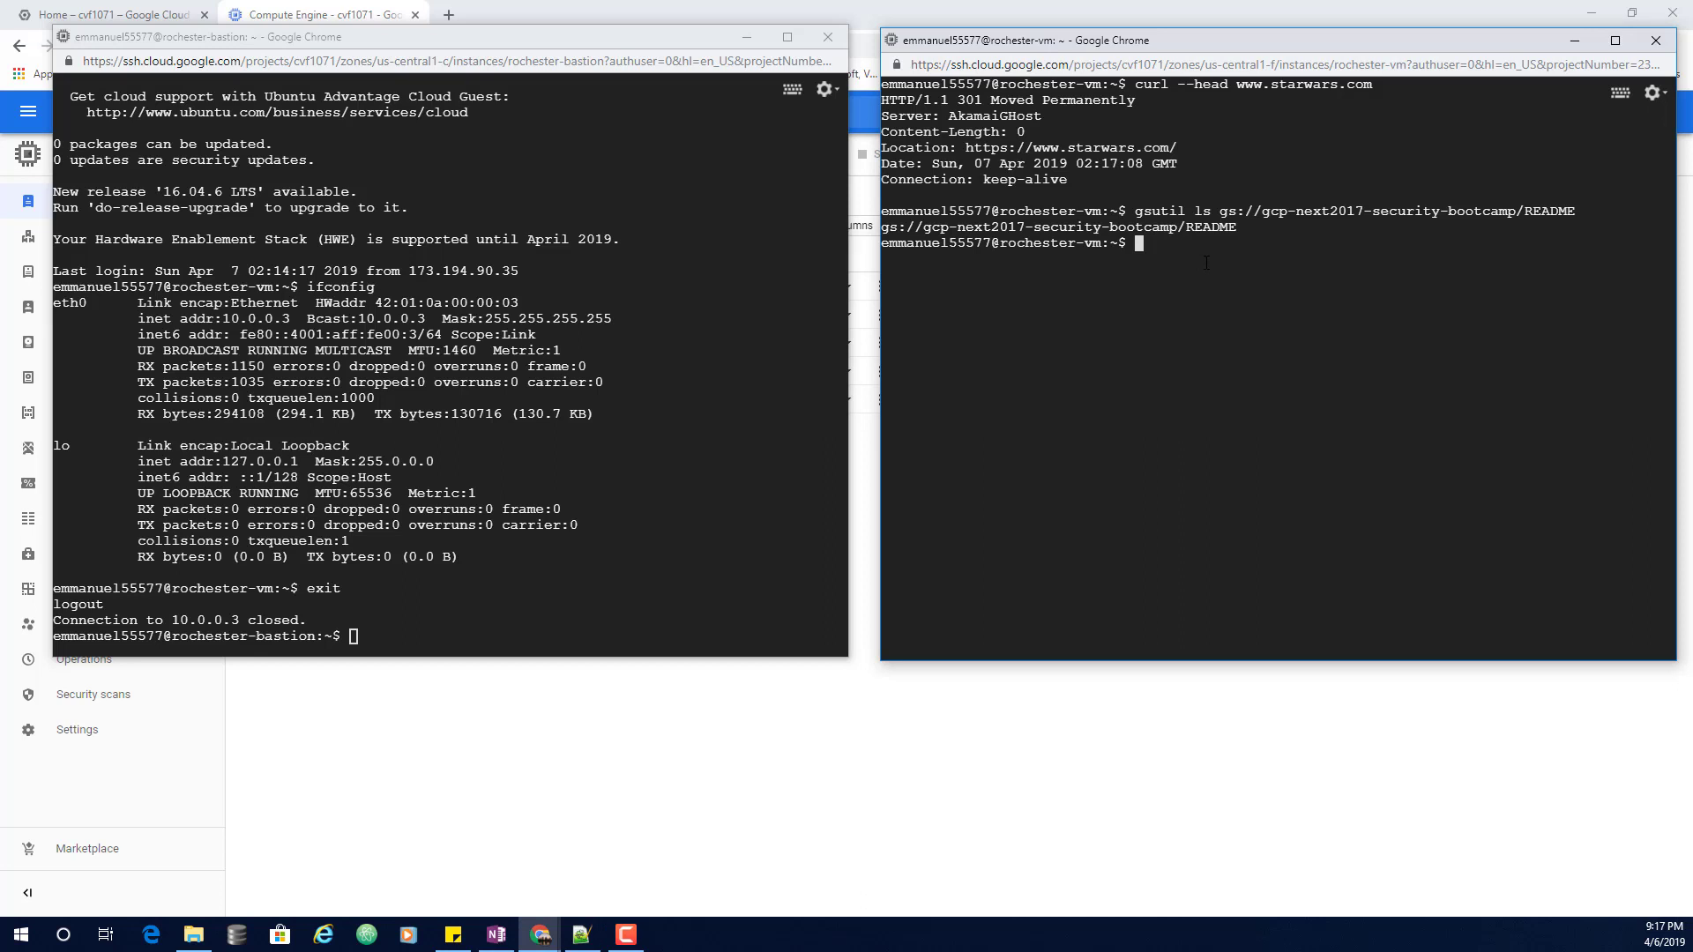
{"action": "key", "text": "ctrl+v"}
{"action": "key", "text": "Return"}
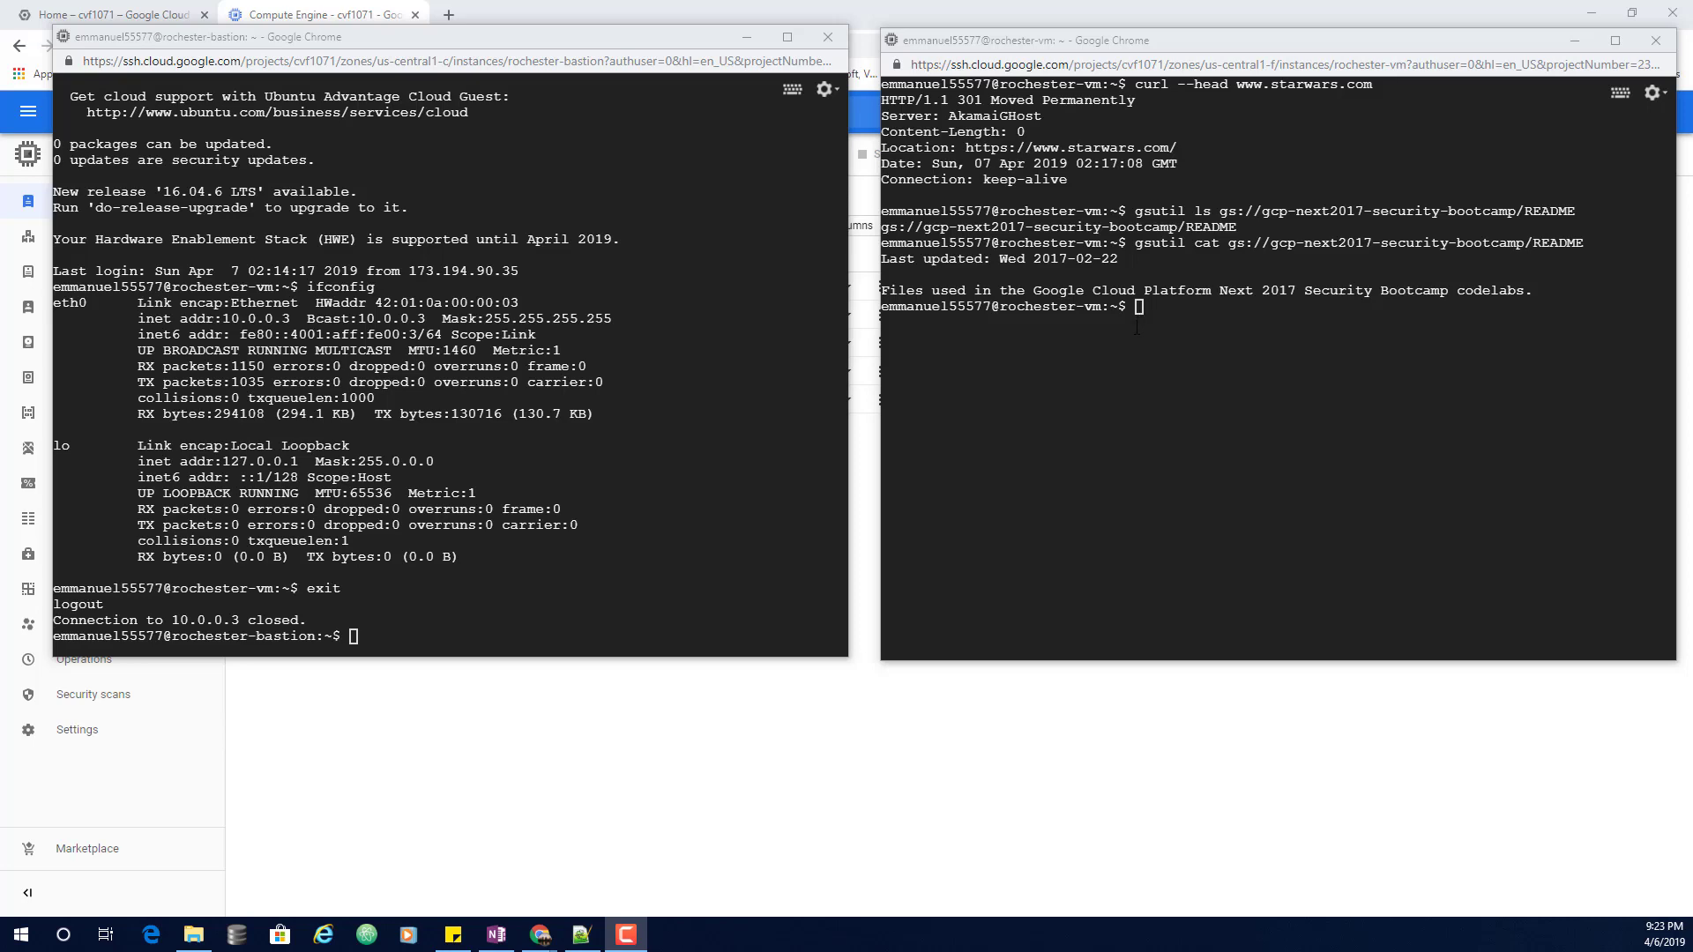
Review the rochester-vm terminal output, then close that SSH window and minimize the rochester-bastion window
{"action": "scroll", "coordinate": [1200, 155], "scroll_direction": "up", "scroll_amount": 4}
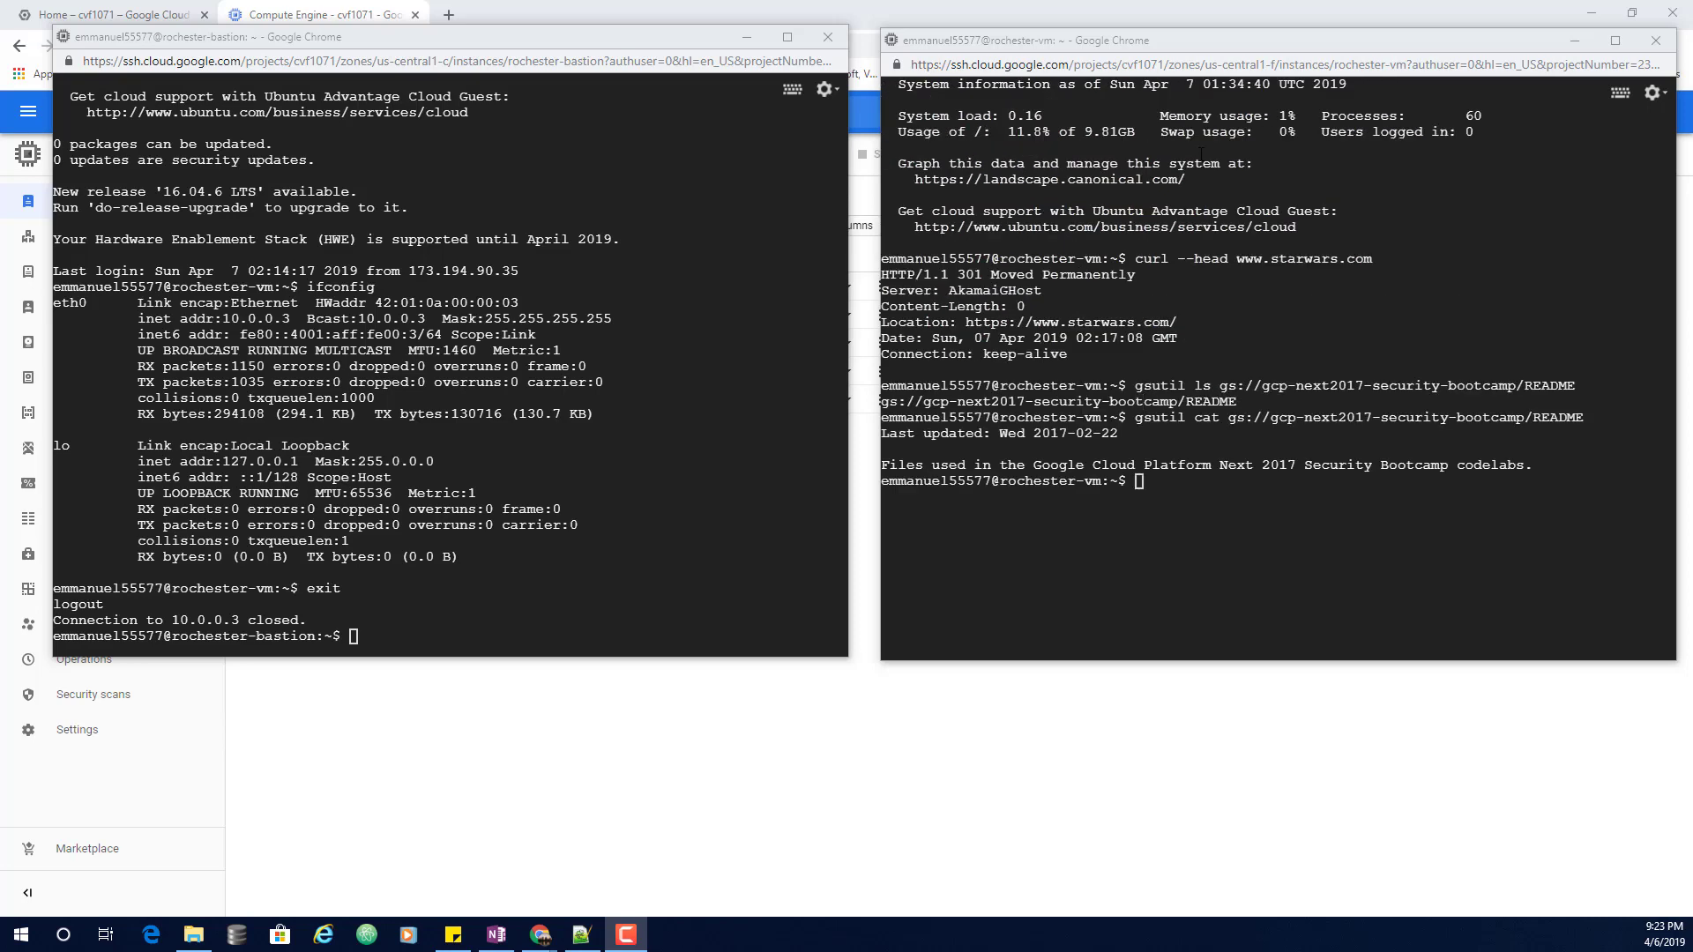
{"action": "scroll", "coordinate": [1200, 154], "scroll_direction": "up", "scroll_amount": 2}
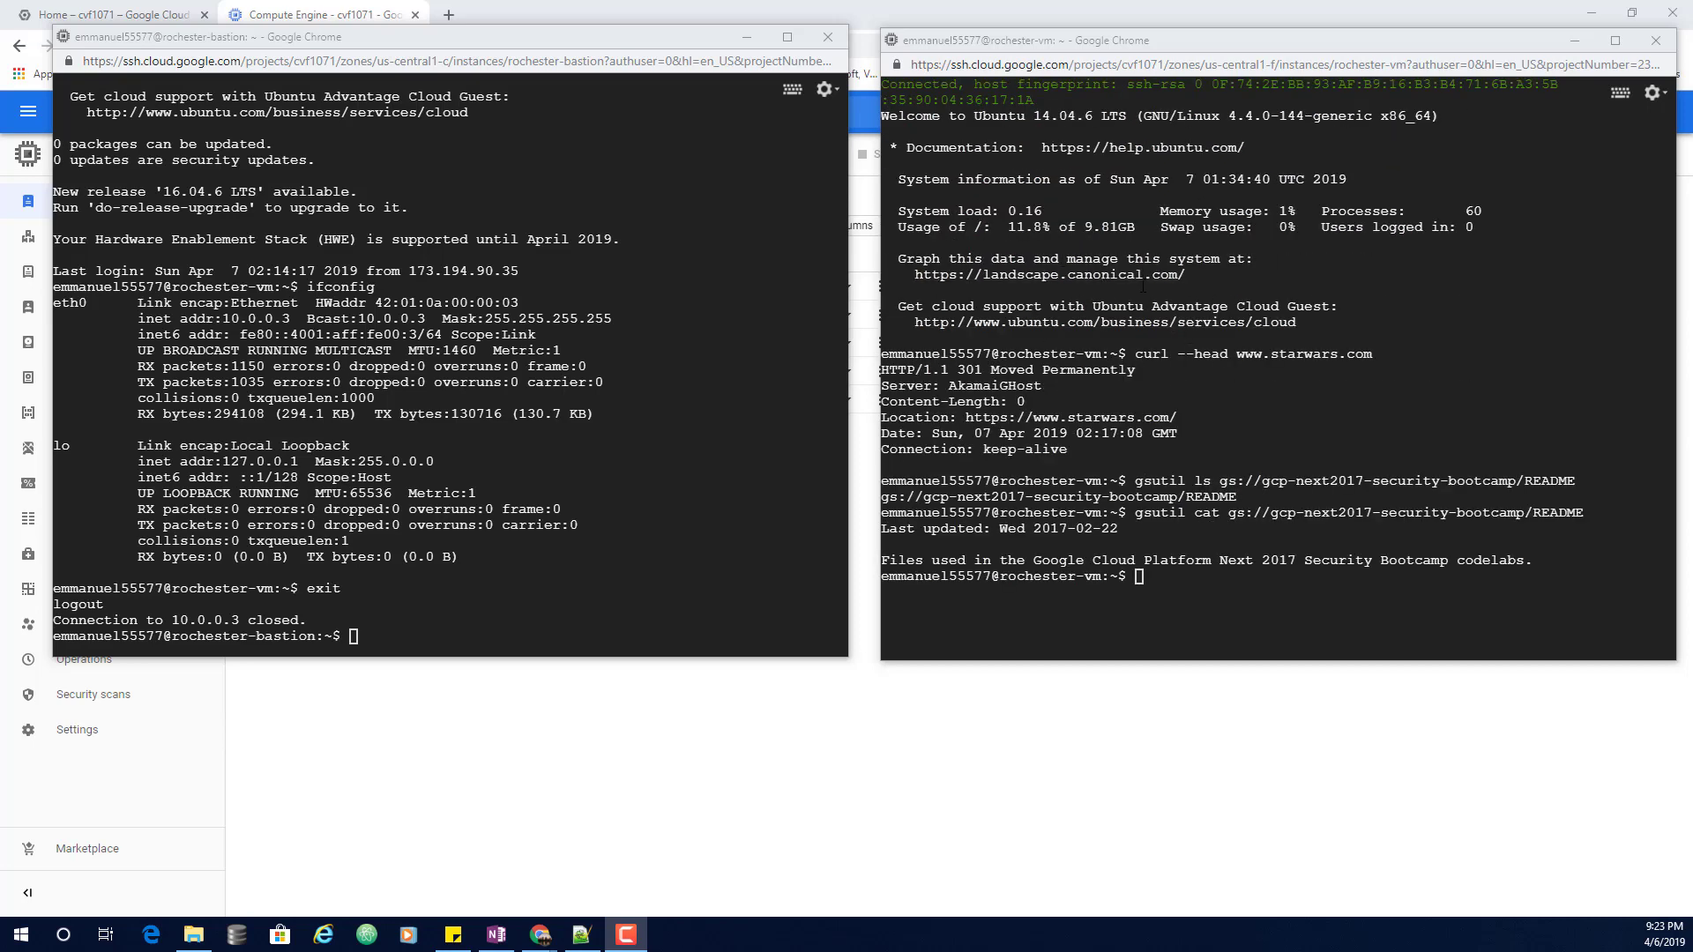
{"action": "scroll", "coordinate": [1280, 530], "scroll_direction": "down", "scroll_amount": 6}
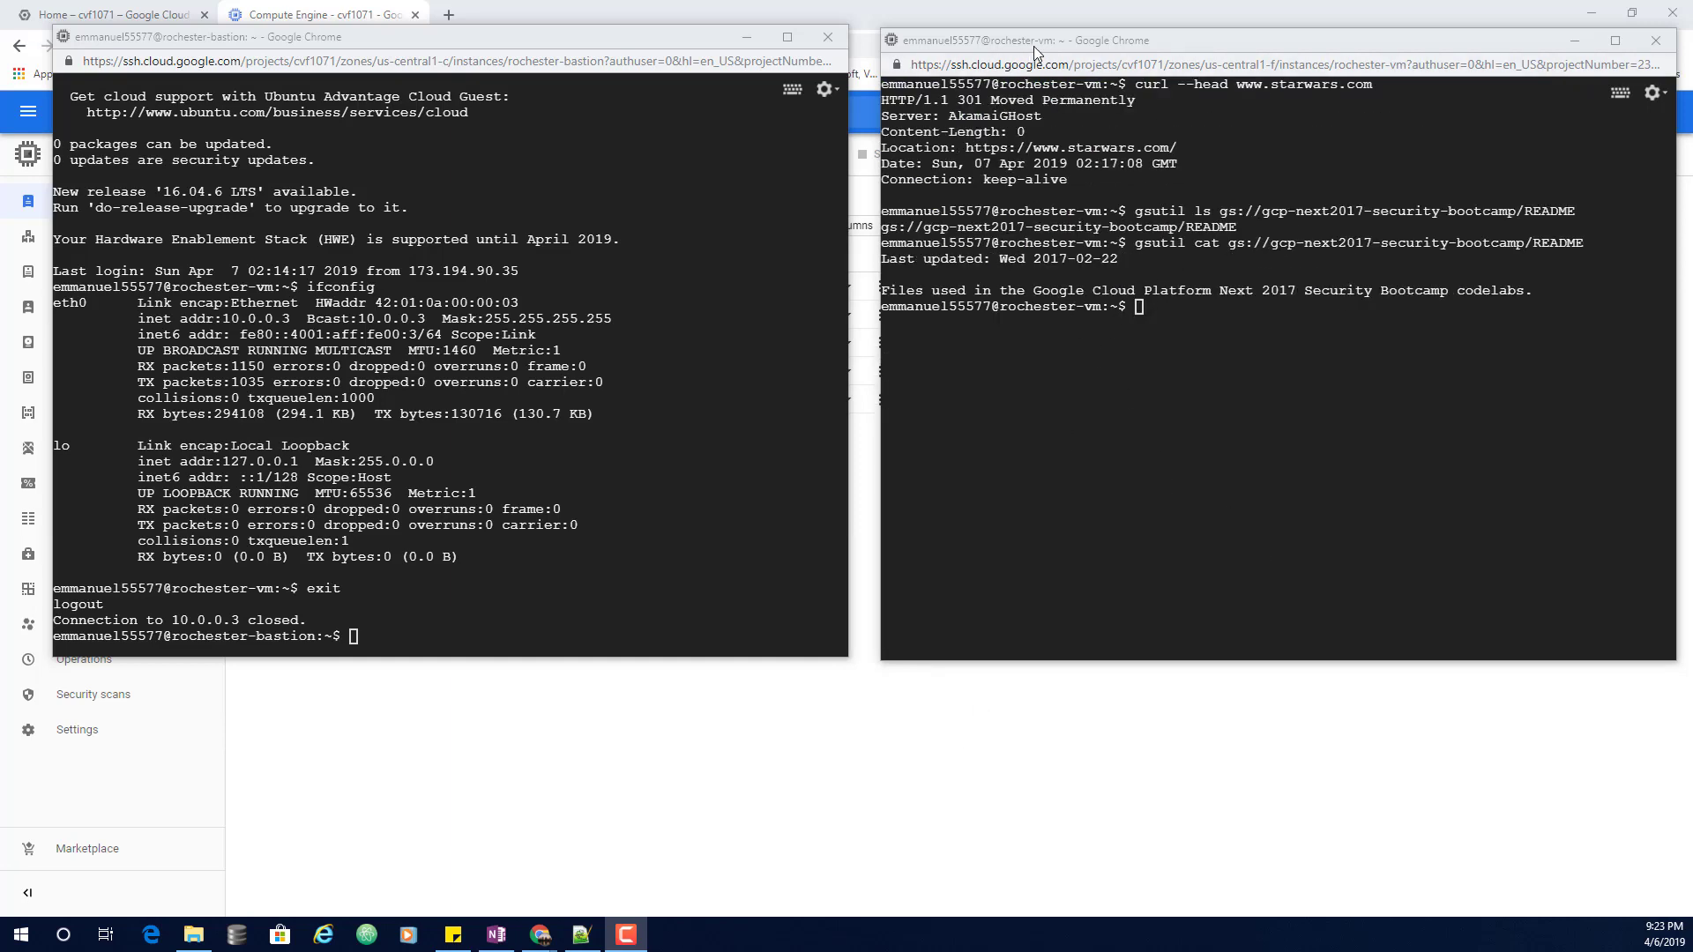
{"action": "key", "text": "alt+F4"}
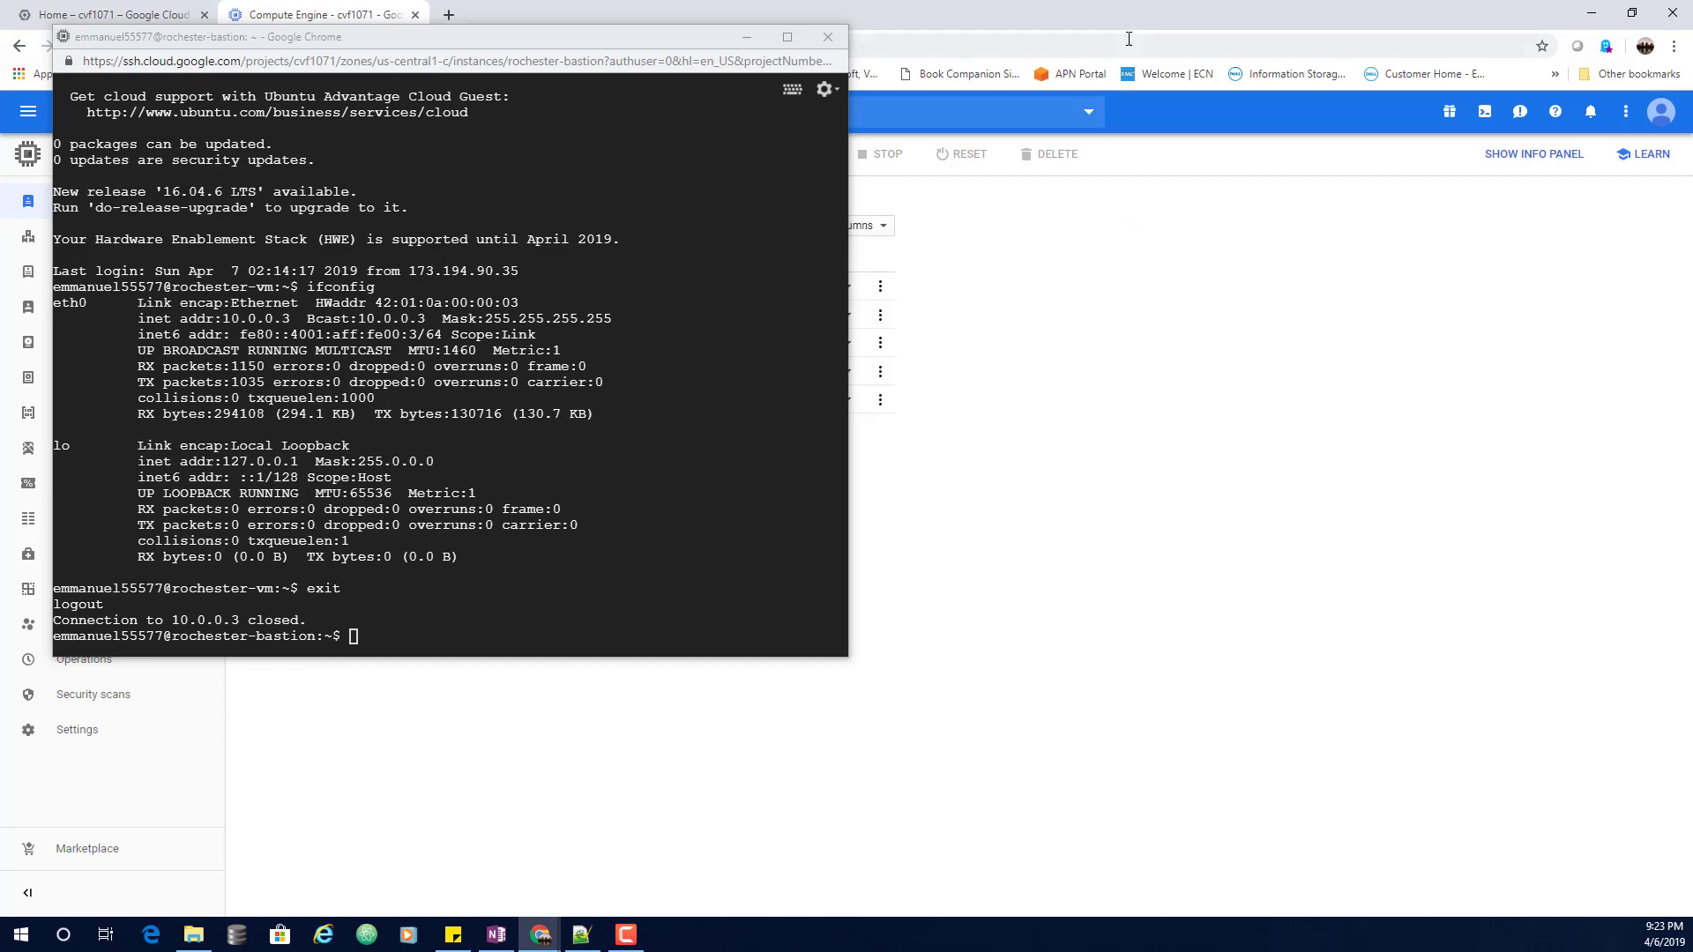
{"action": "left_click", "coordinate": [746, 37]}
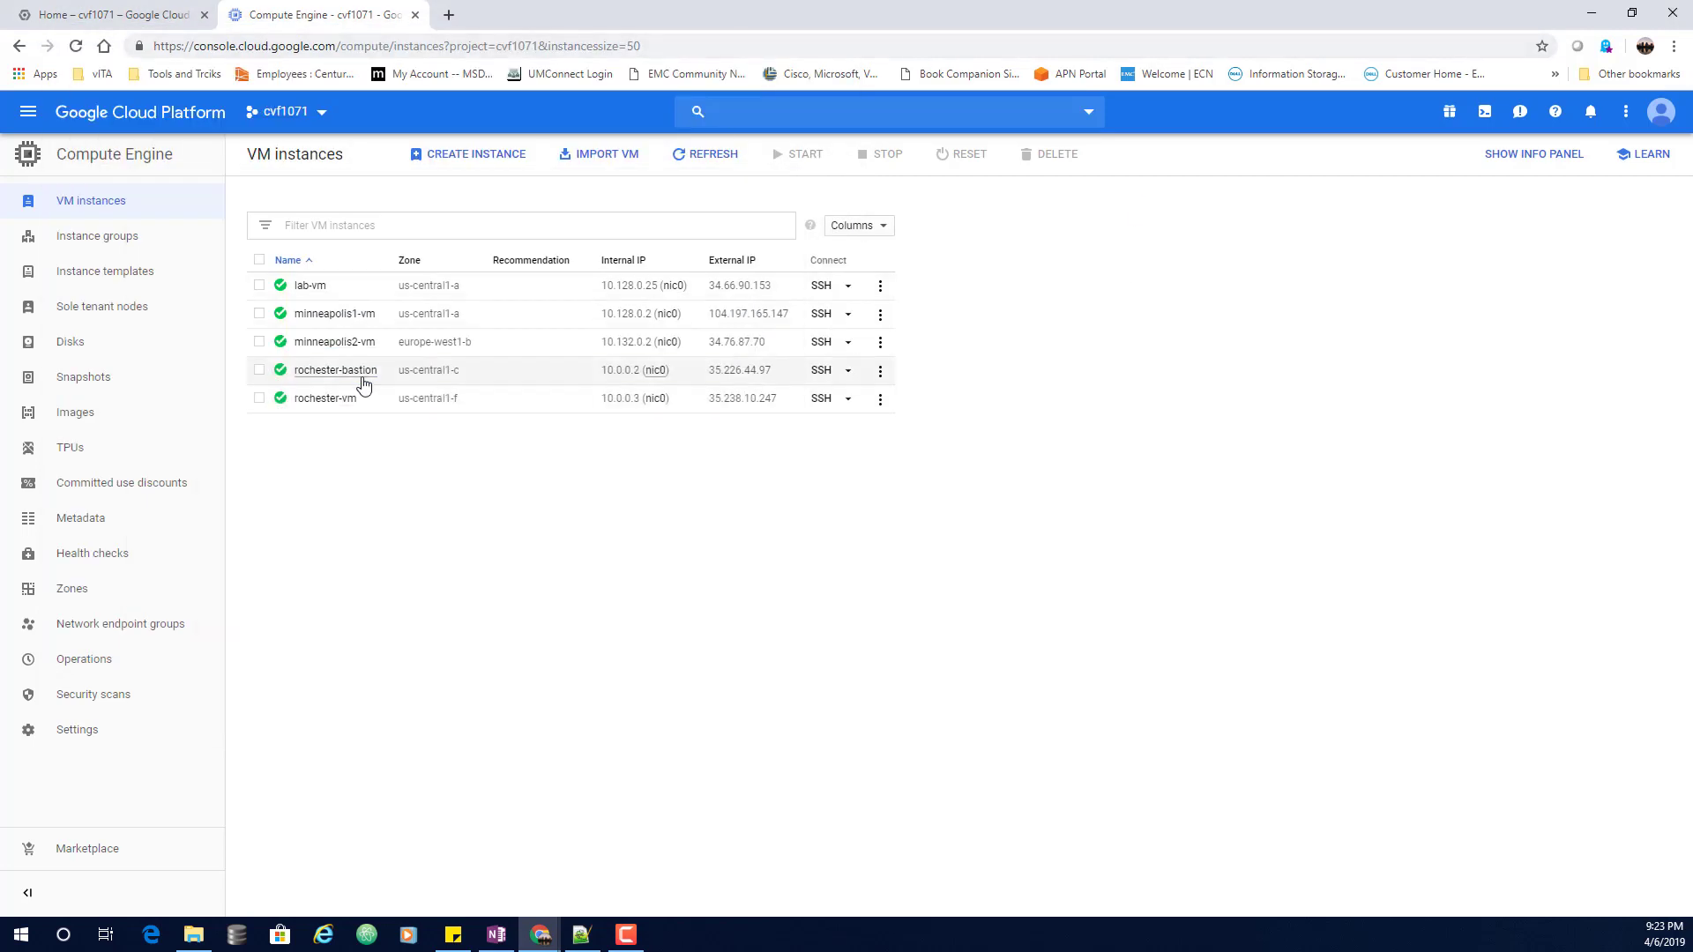
Open the rochester-vm instance for editing and examine its service account and Cloud API access scopes
{"action": "left_click", "coordinate": [329, 398]}
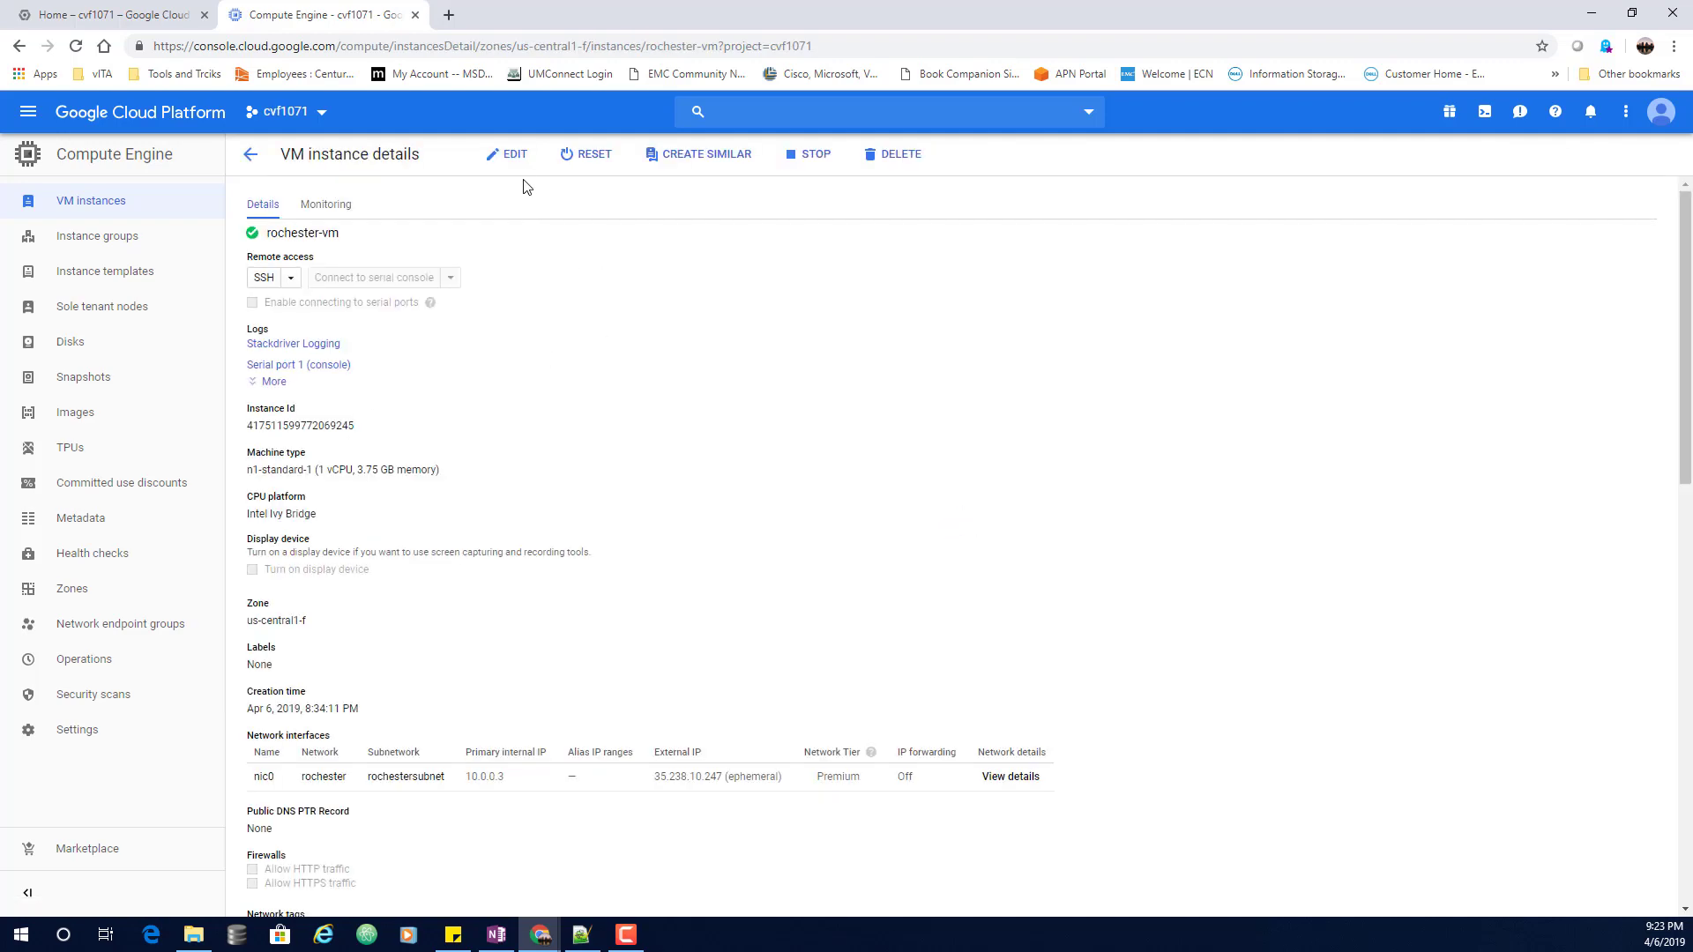
{"action": "left_click", "coordinate": [513, 156]}
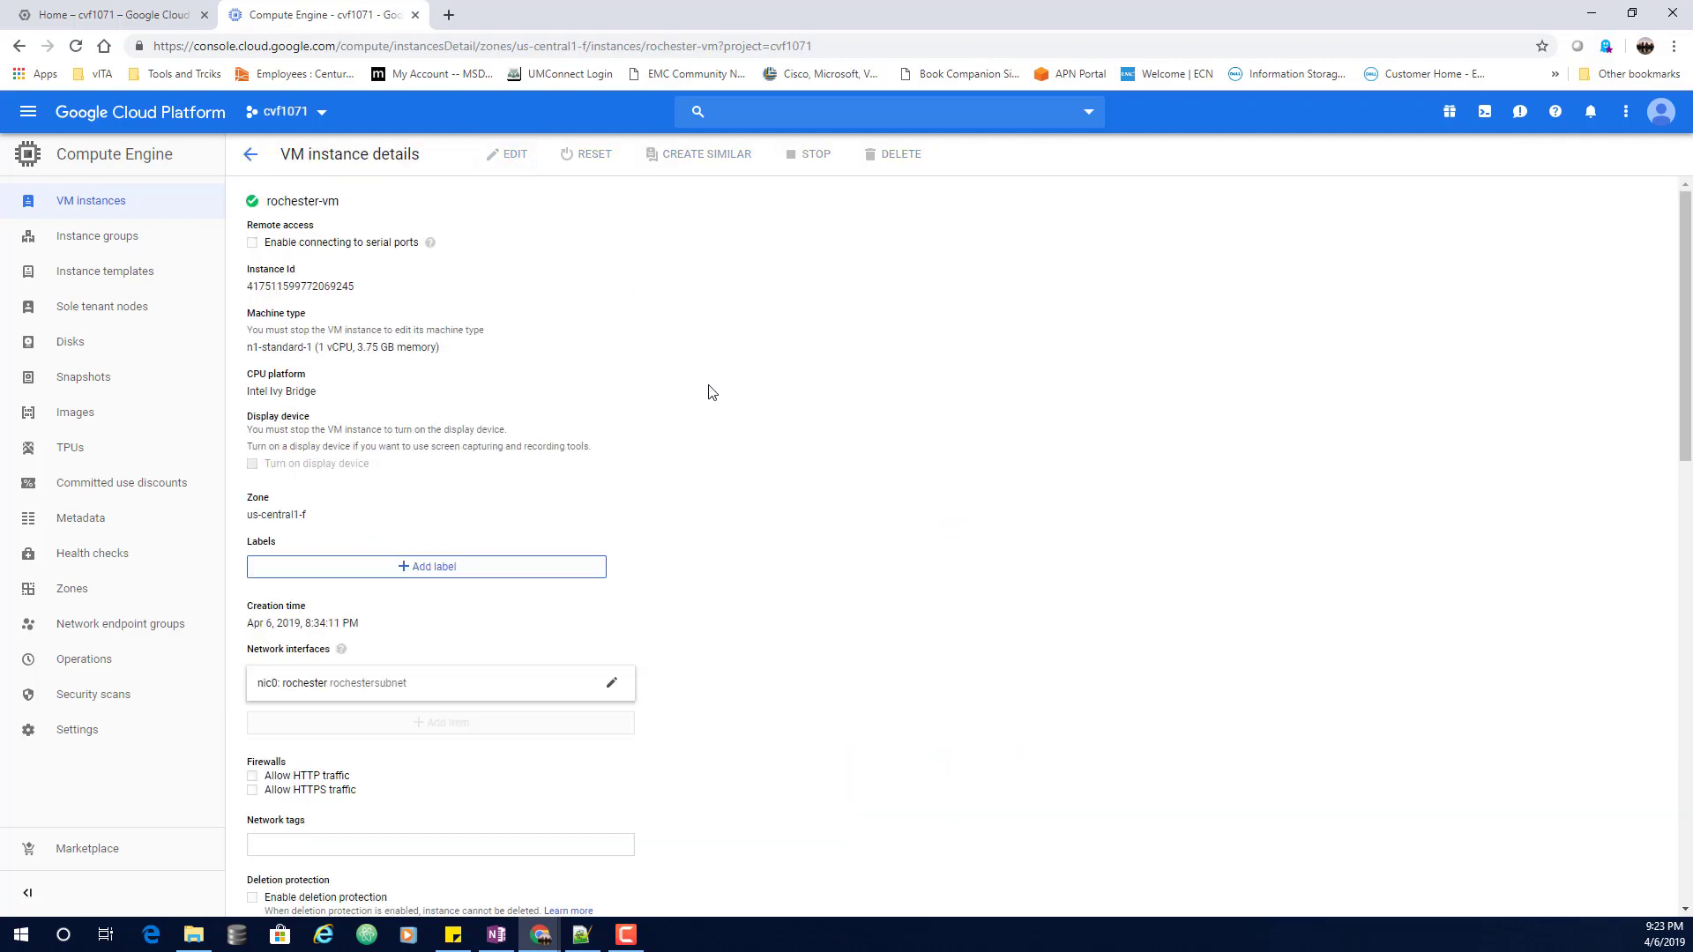
{"action": "scroll", "coordinate": [712, 392], "scroll_direction": "down", "scroll_amount": 13}
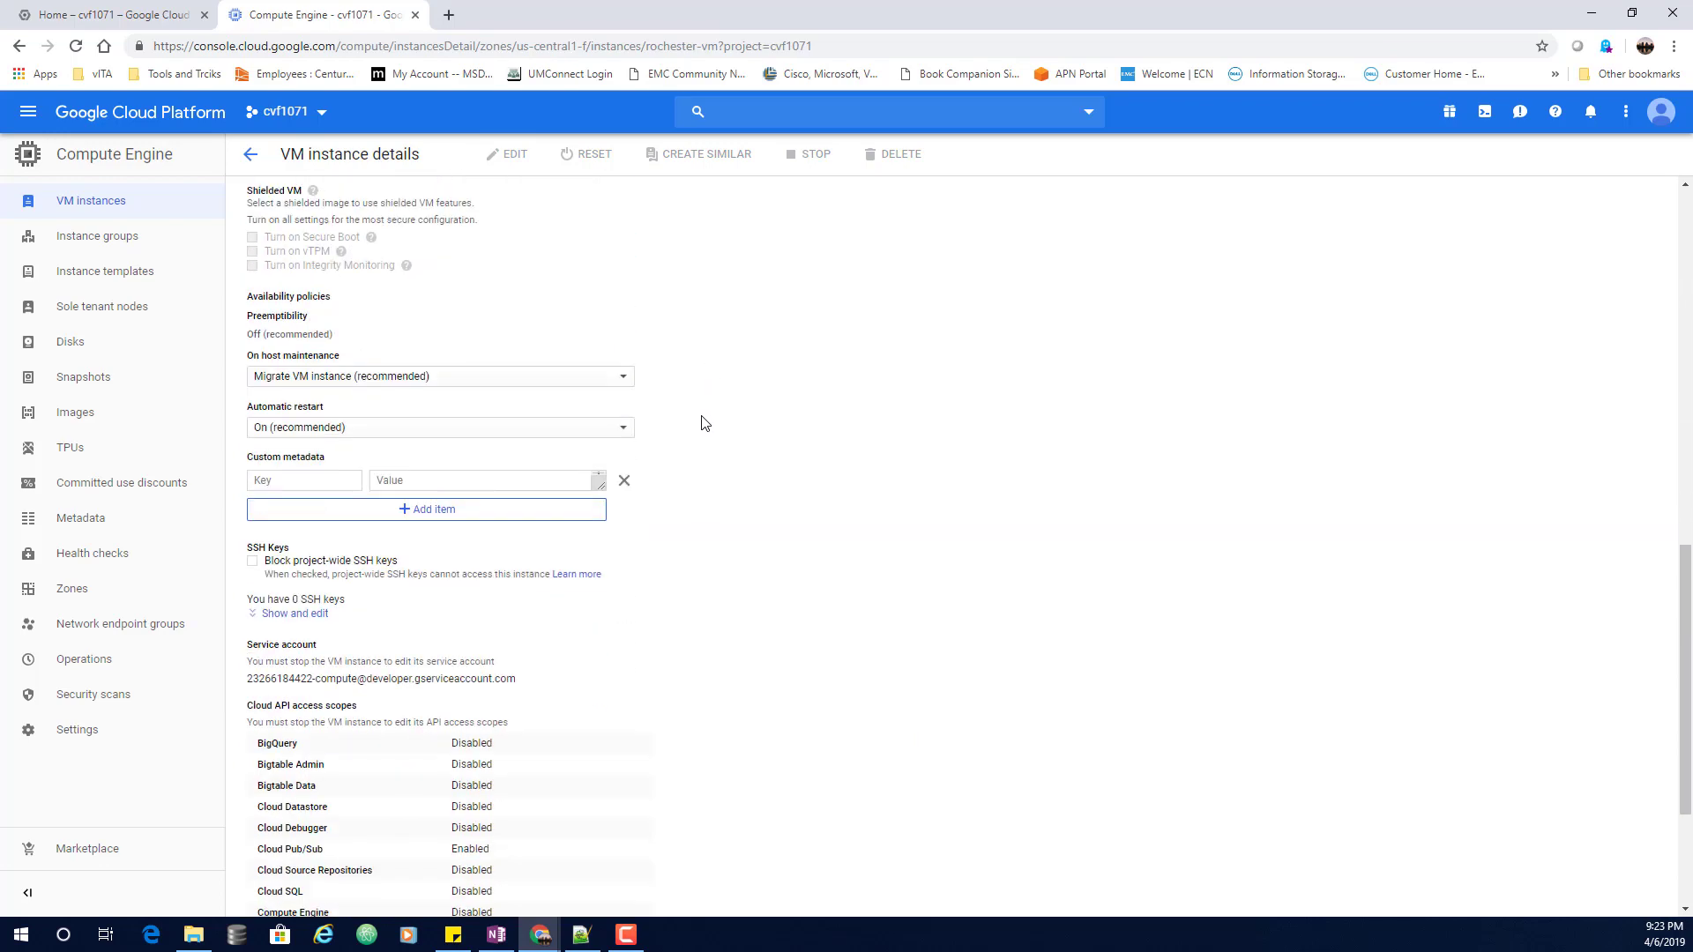
{"action": "scroll", "coordinate": [772, 423], "scroll_direction": "down", "scroll_amount": 2}
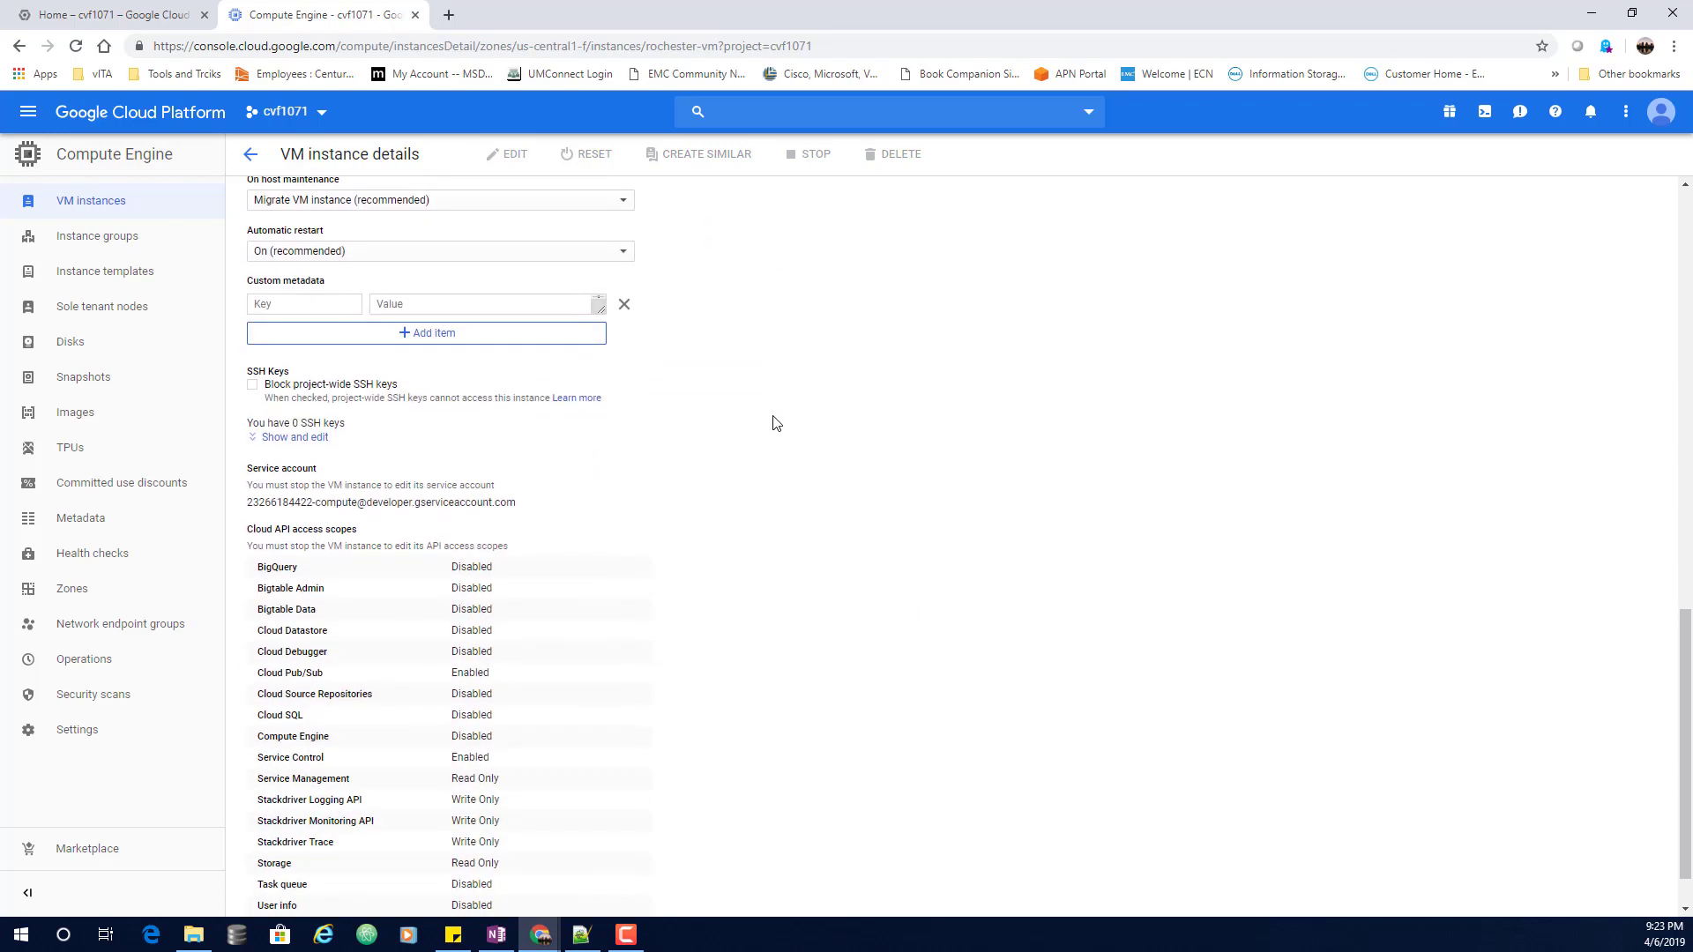
{"action": "scroll", "coordinate": [775, 424], "scroll_direction": "down", "scroll_amount": 1}
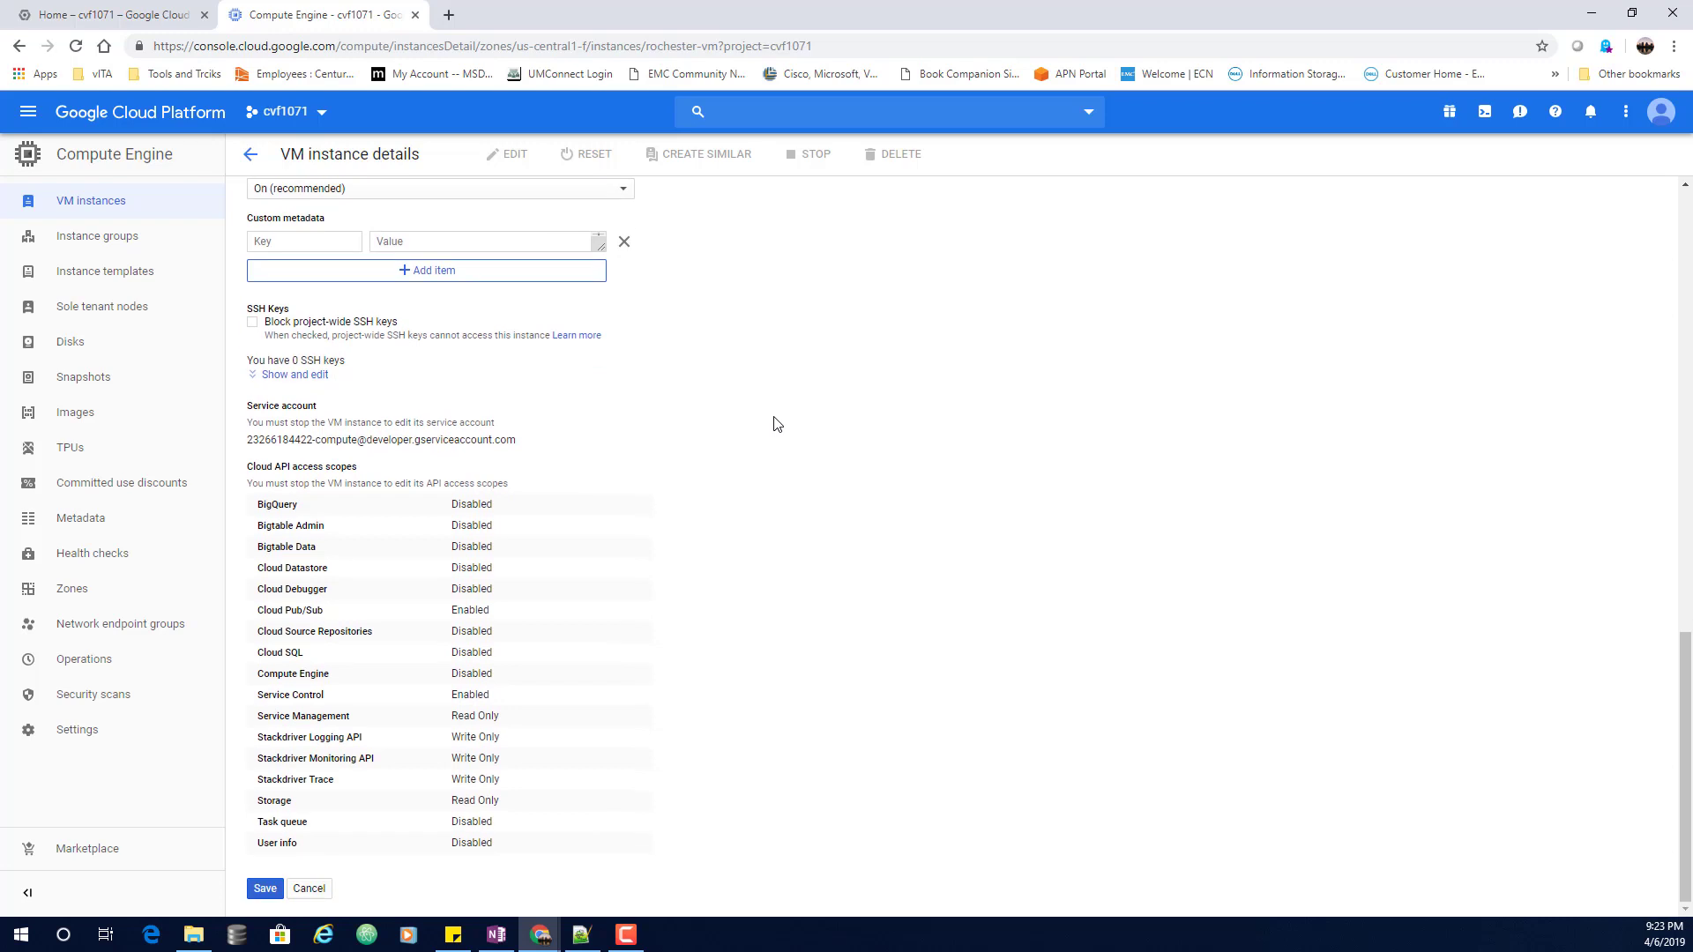
Set the external IP of rochester-vm's nic0 network interface to None and save the instance
{"action": "scroll", "coordinate": [774, 424], "scroll_direction": "up", "scroll_amount": 4}
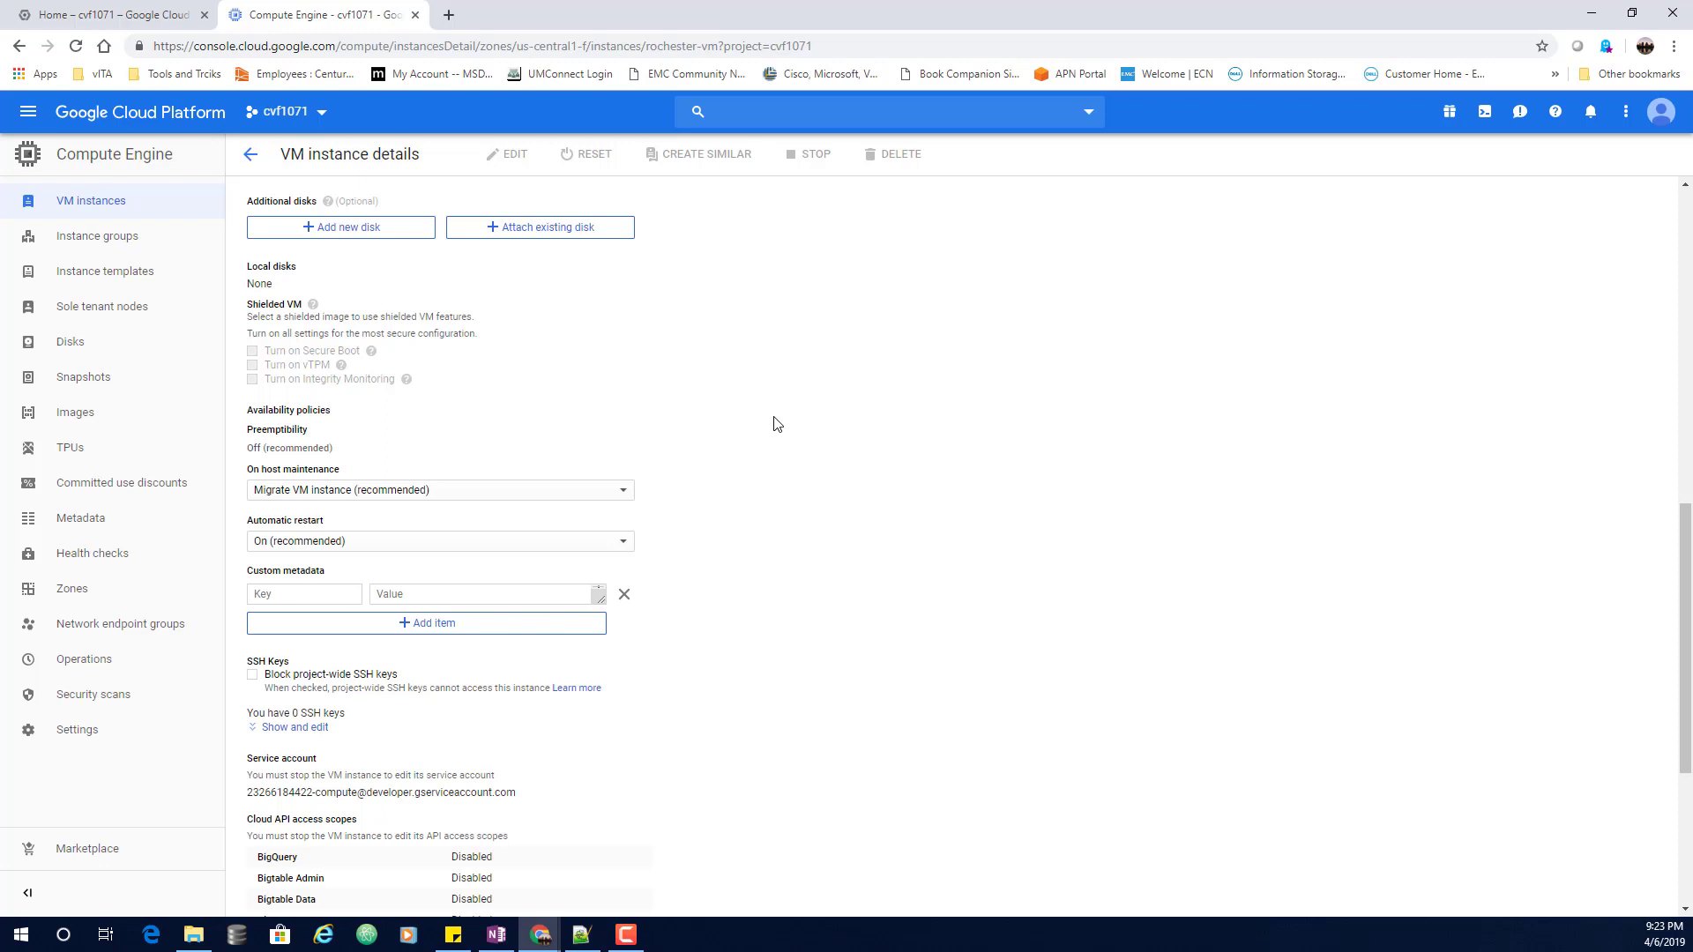
{"action": "scroll", "coordinate": [774, 424], "scroll_direction": "up", "scroll_amount": 4}
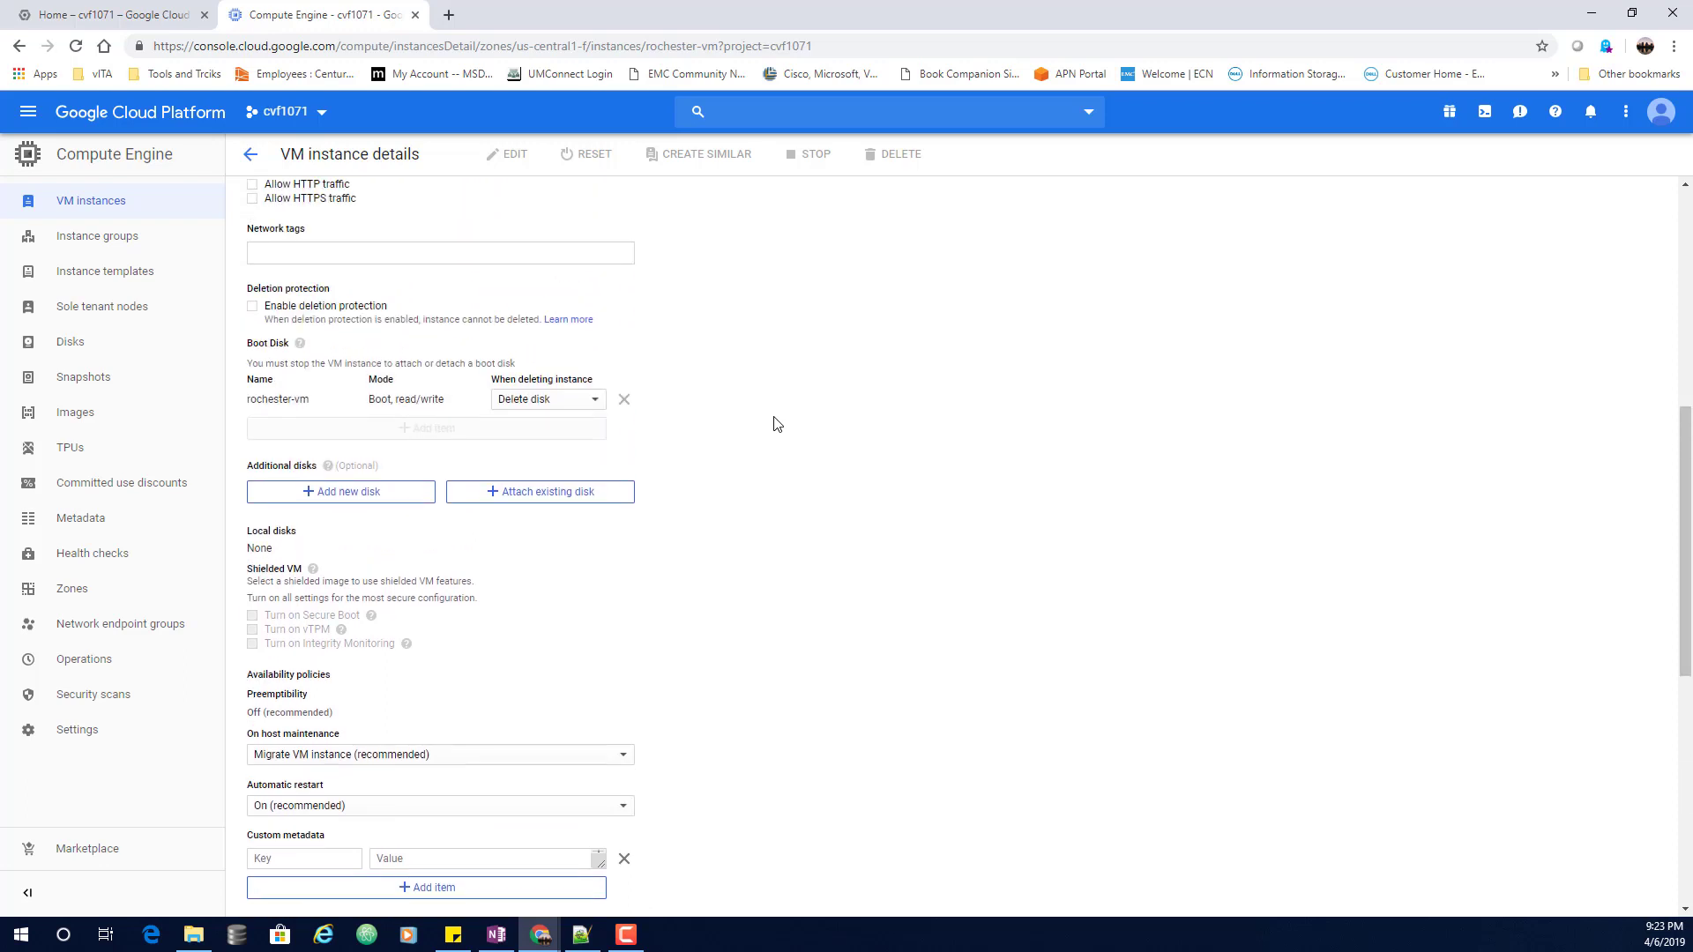
{"action": "scroll", "coordinate": [775, 424], "scroll_direction": "up", "scroll_amount": 2}
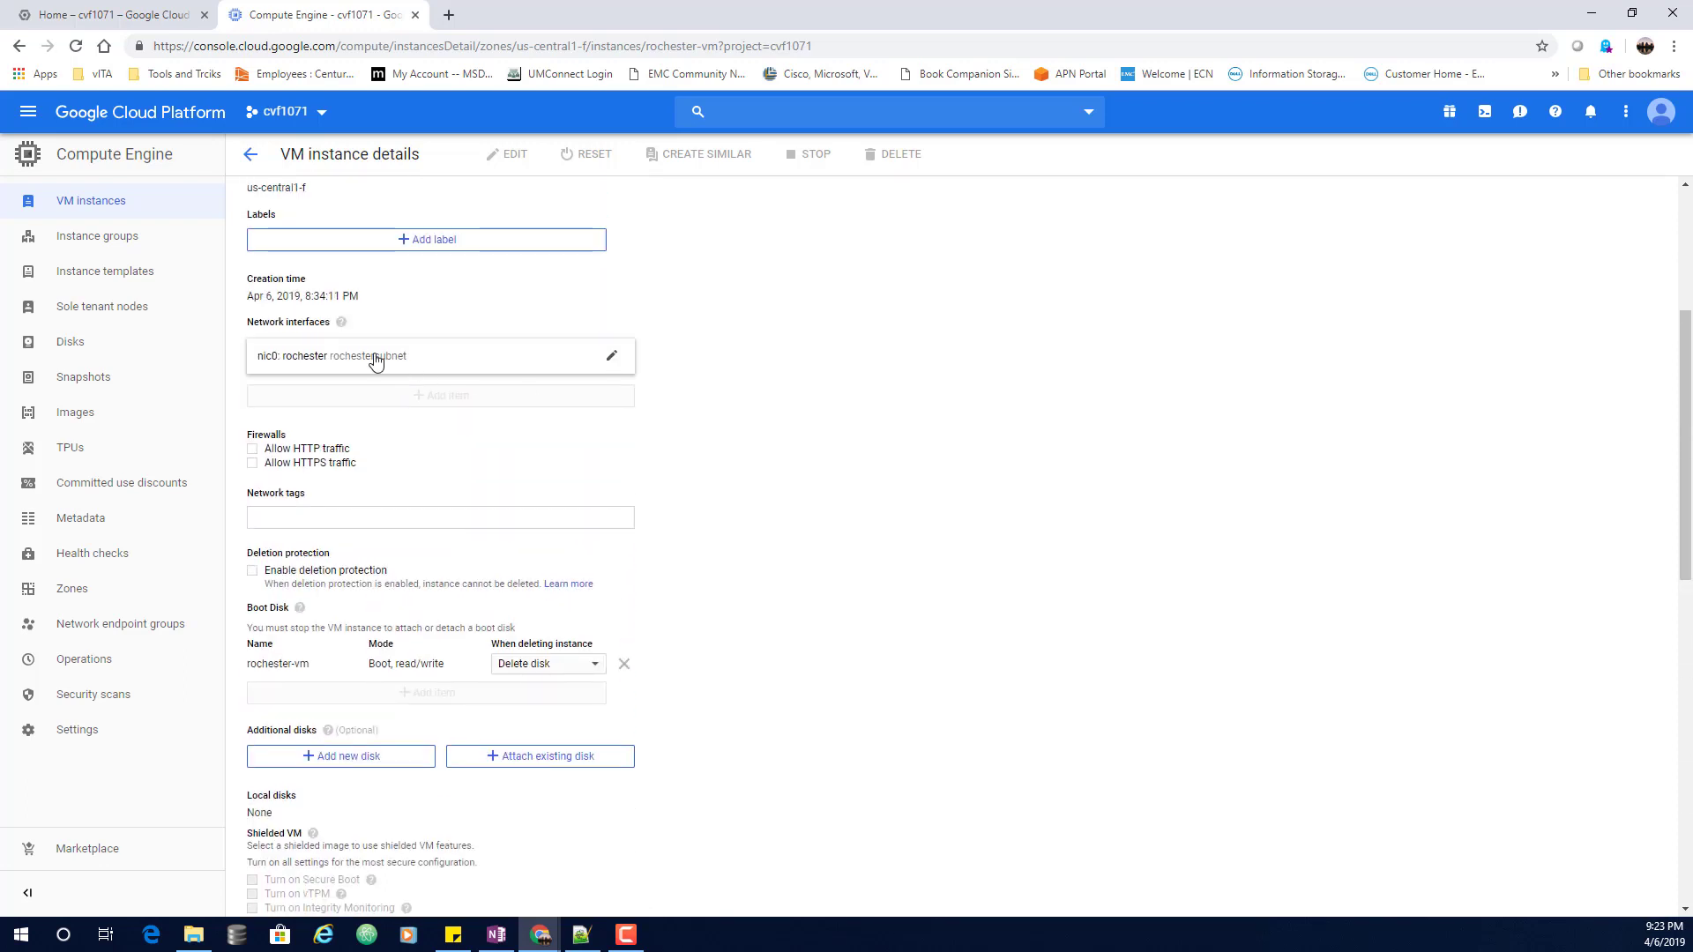
{"action": "left_click", "coordinate": [612, 355]}
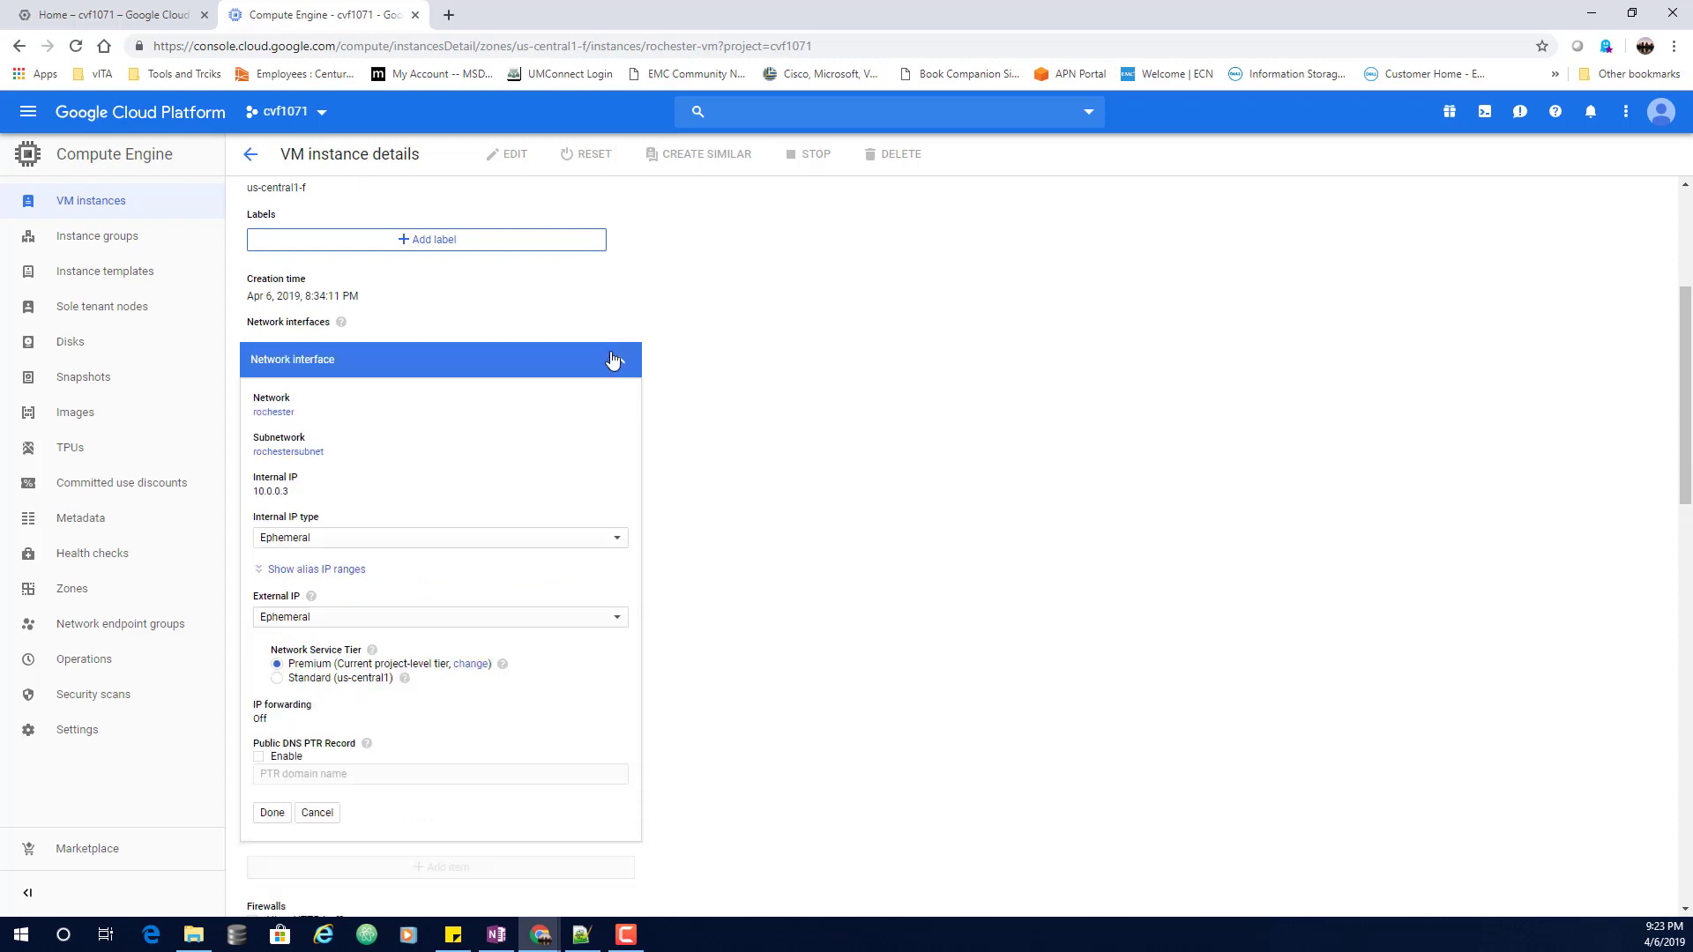
{"action": "scroll", "coordinate": [754, 407], "scroll_direction": "down", "scroll_amount": 1}
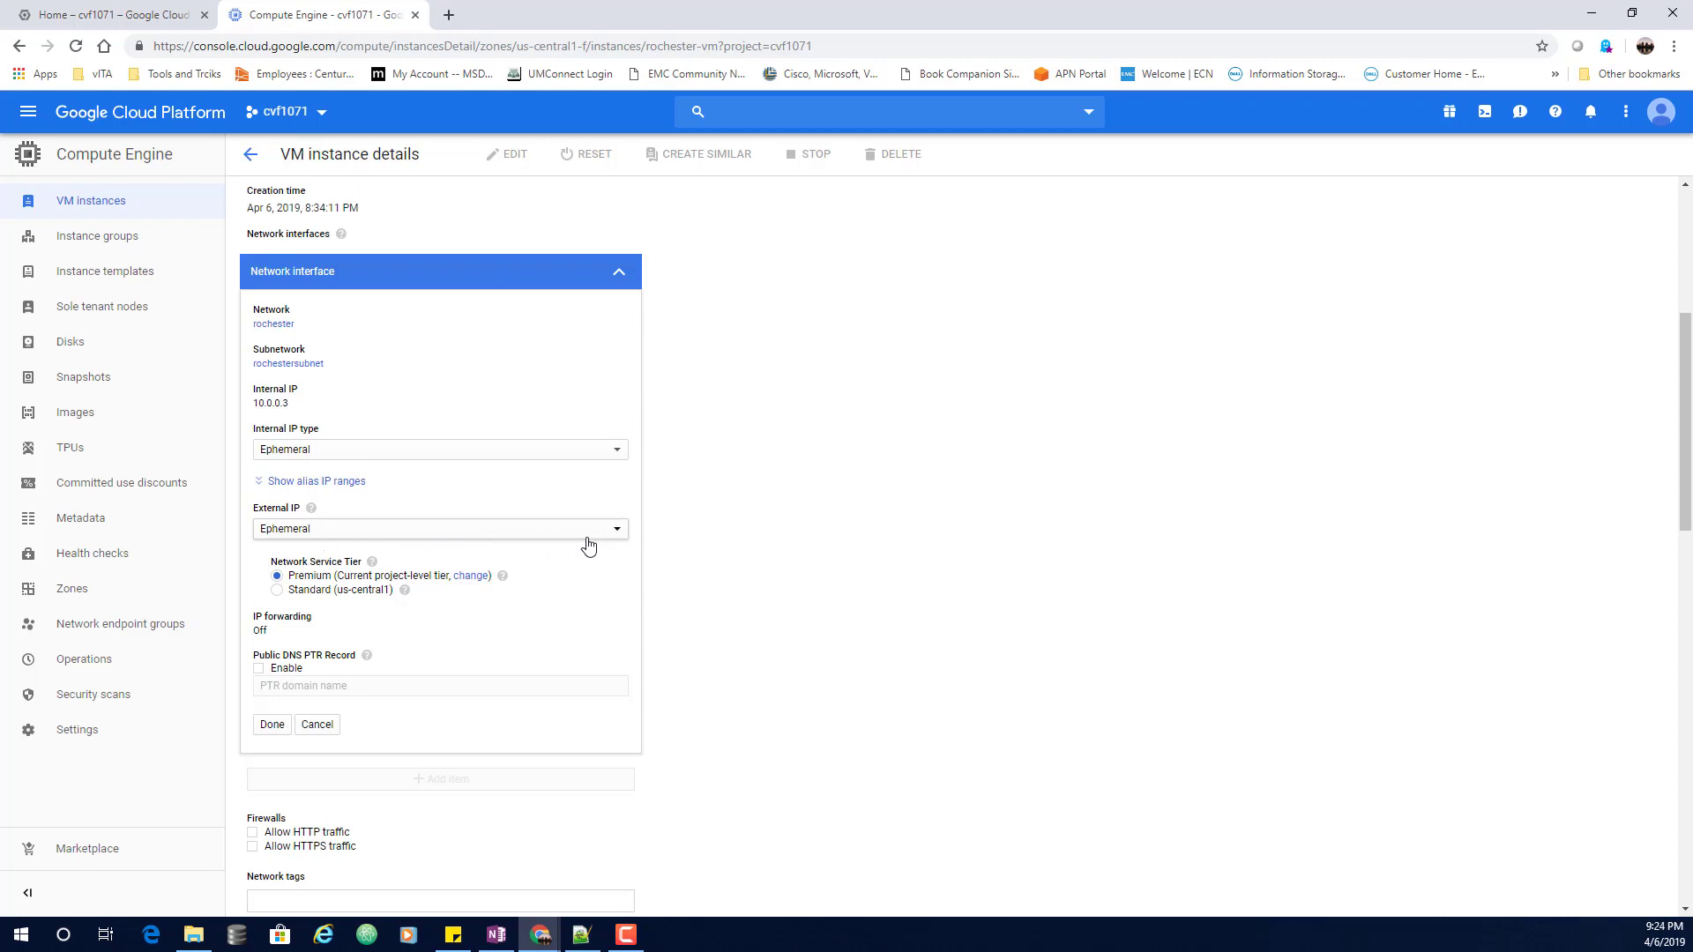
{"action": "left_click", "coordinate": [616, 533]}
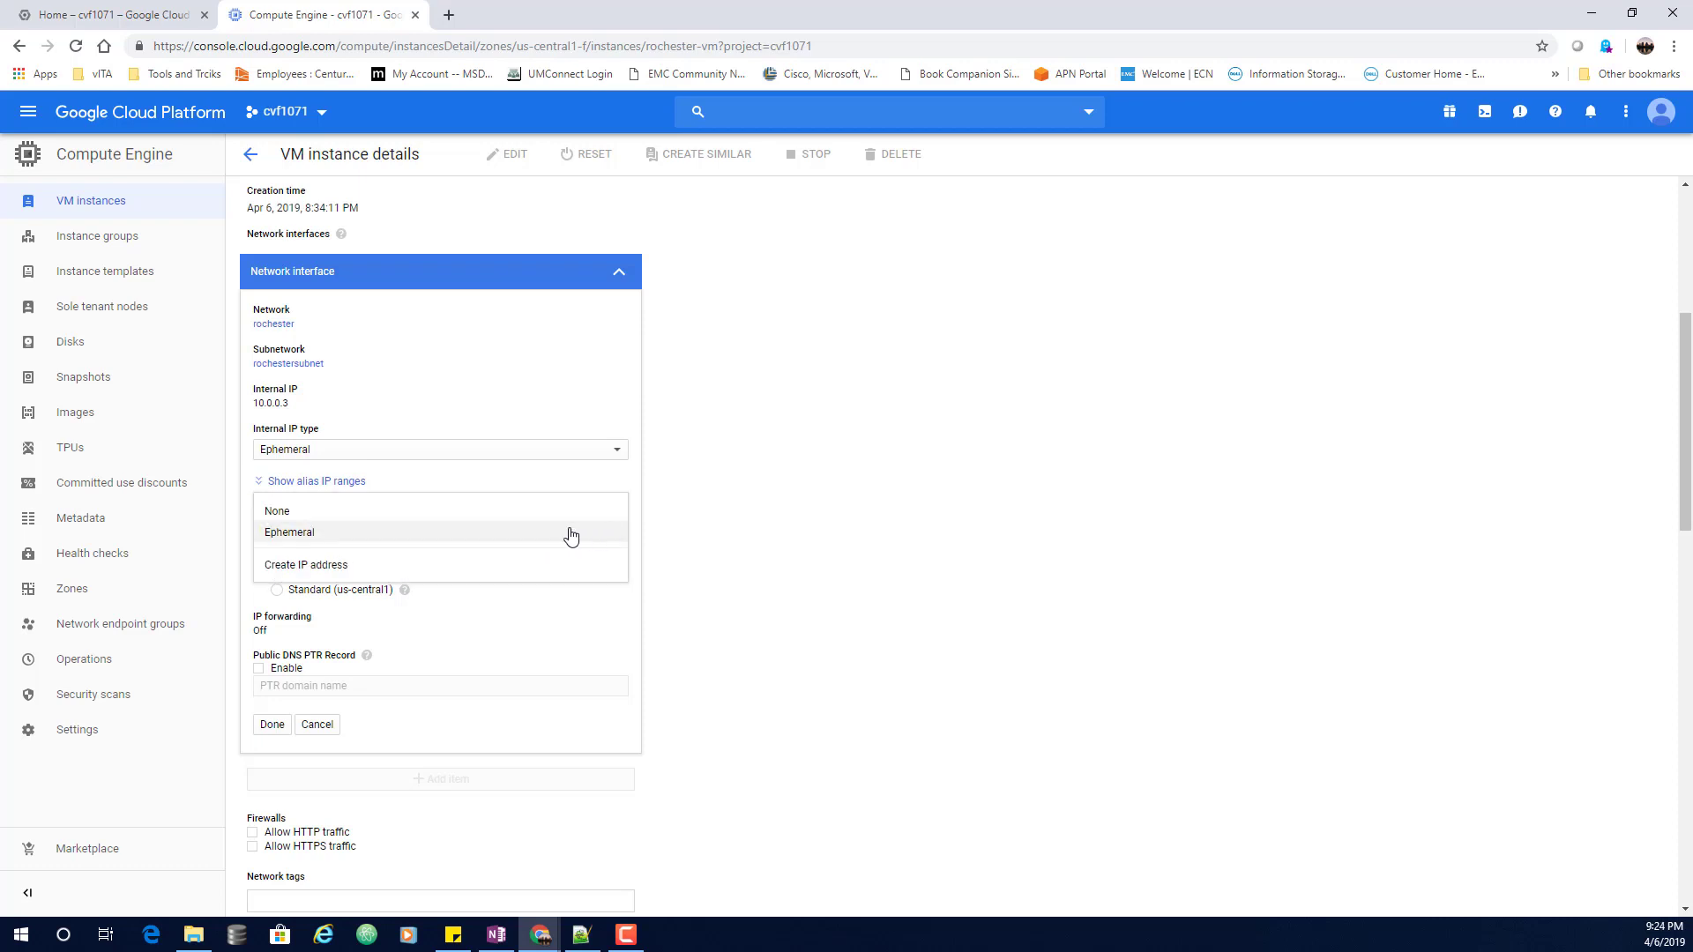
{"action": "left_click", "coordinate": [326, 514]}
{"action": "left_click", "coordinate": [272, 607]}
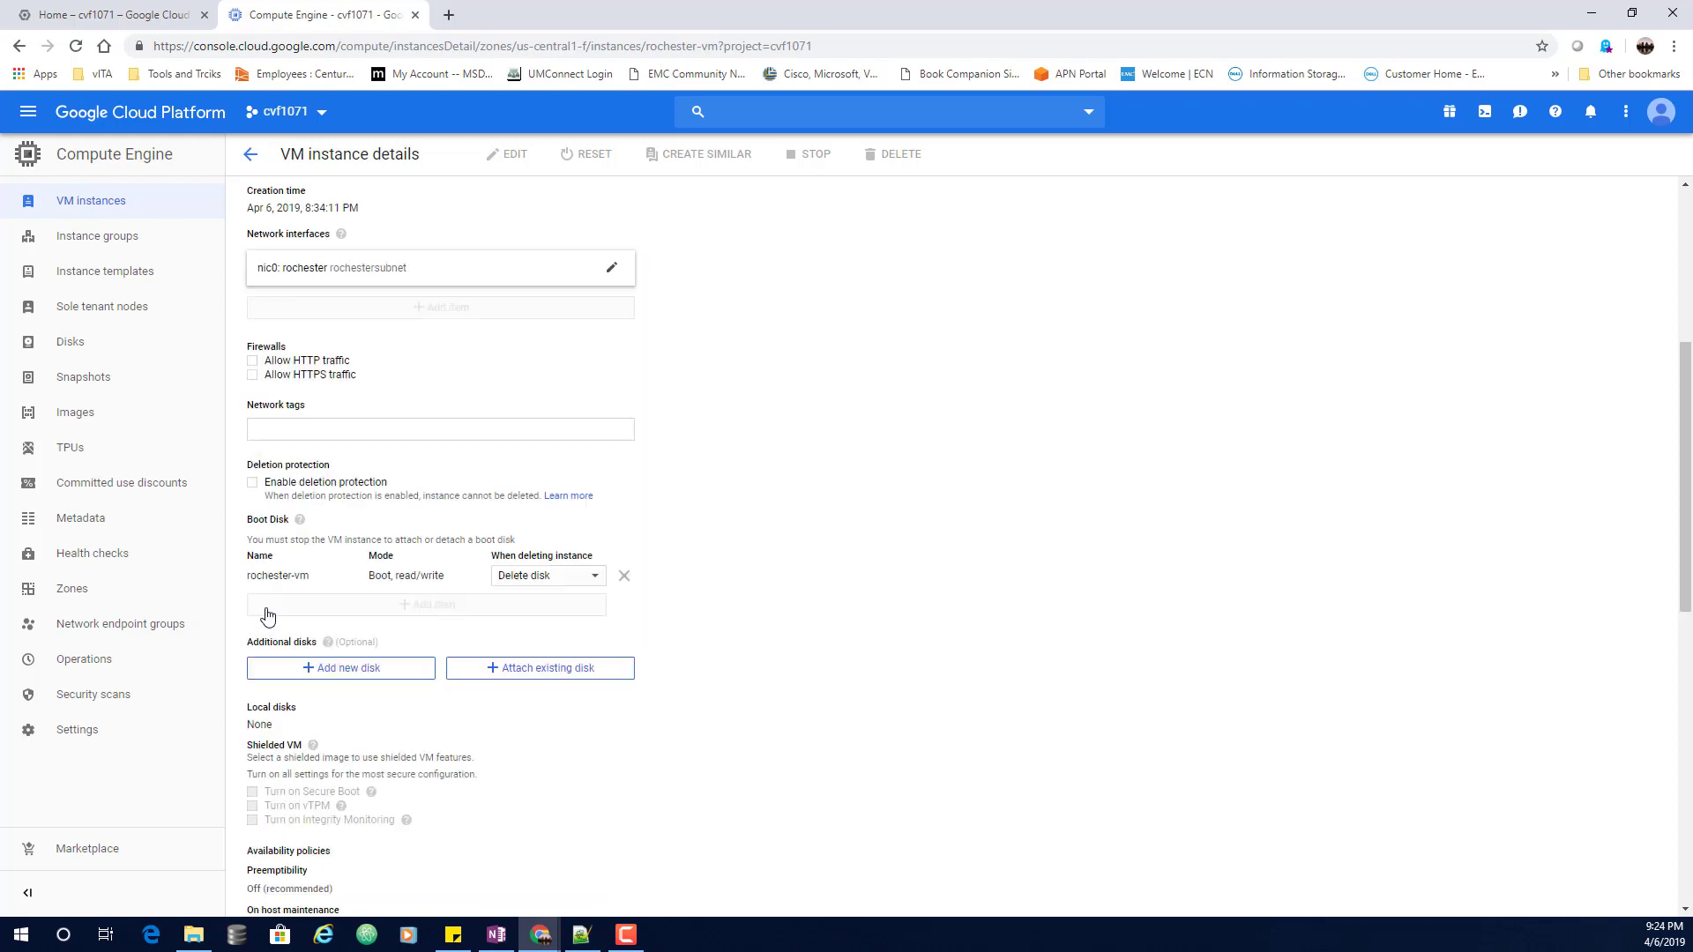
{"action": "scroll", "coordinate": [950, 631], "scroll_direction": "down", "scroll_amount": 5}
{"action": "scroll", "coordinate": [949, 631], "scroll_direction": "down", "scroll_amount": 2}
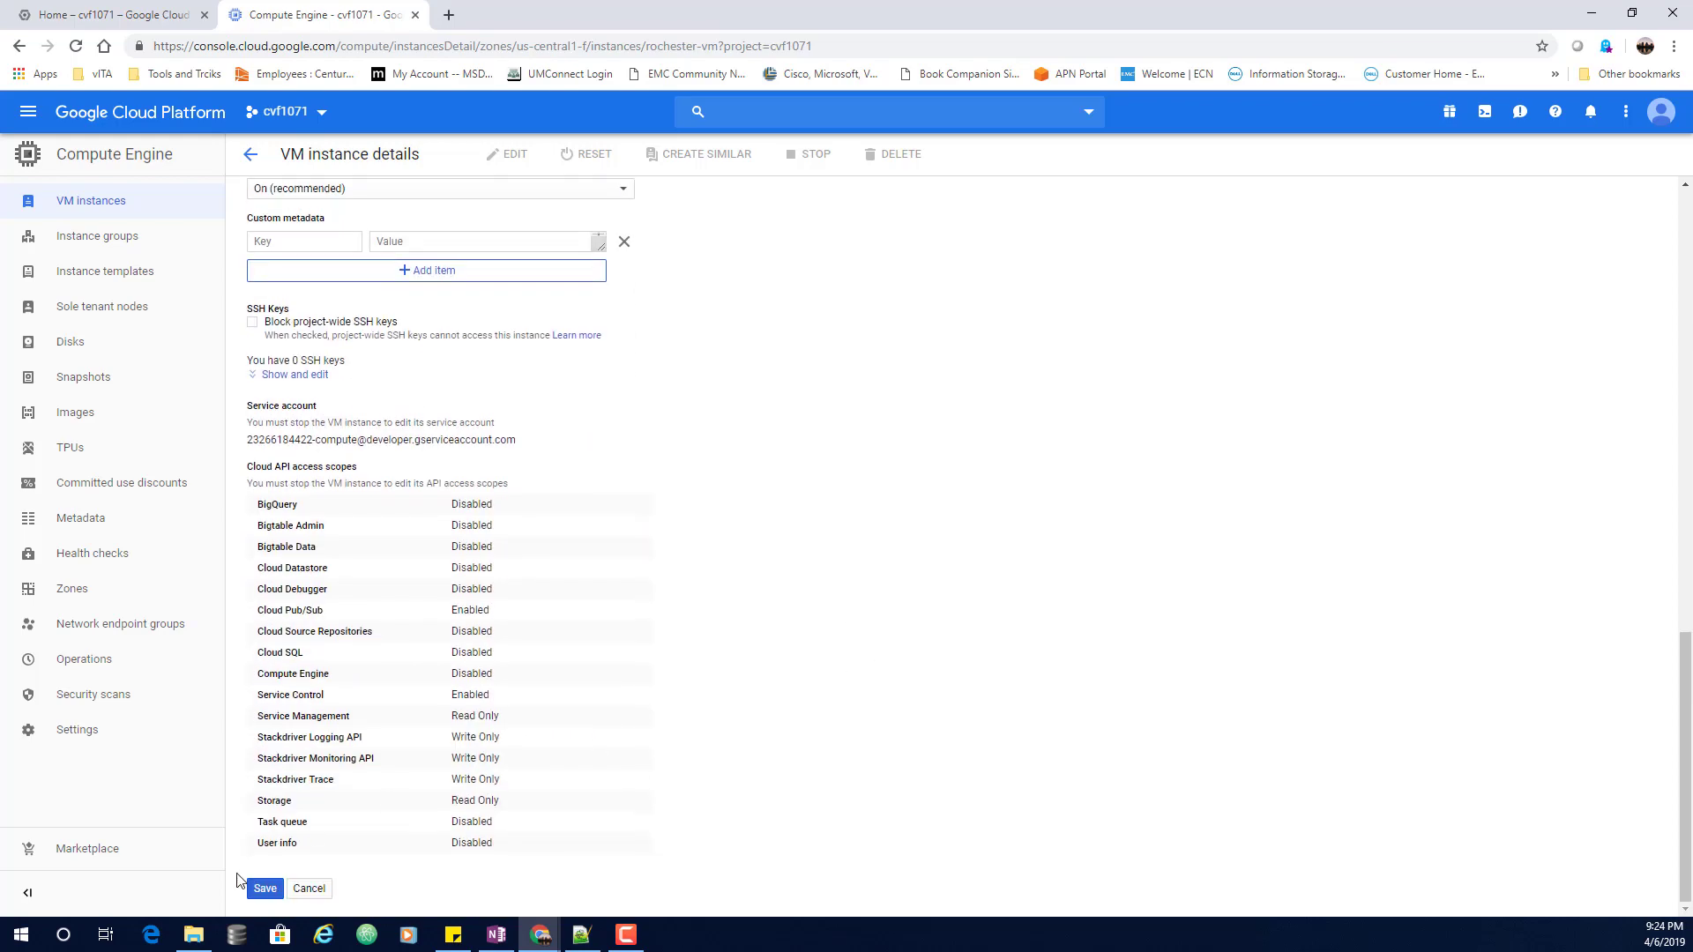
{"action": "left_click", "coordinate": [267, 889]}
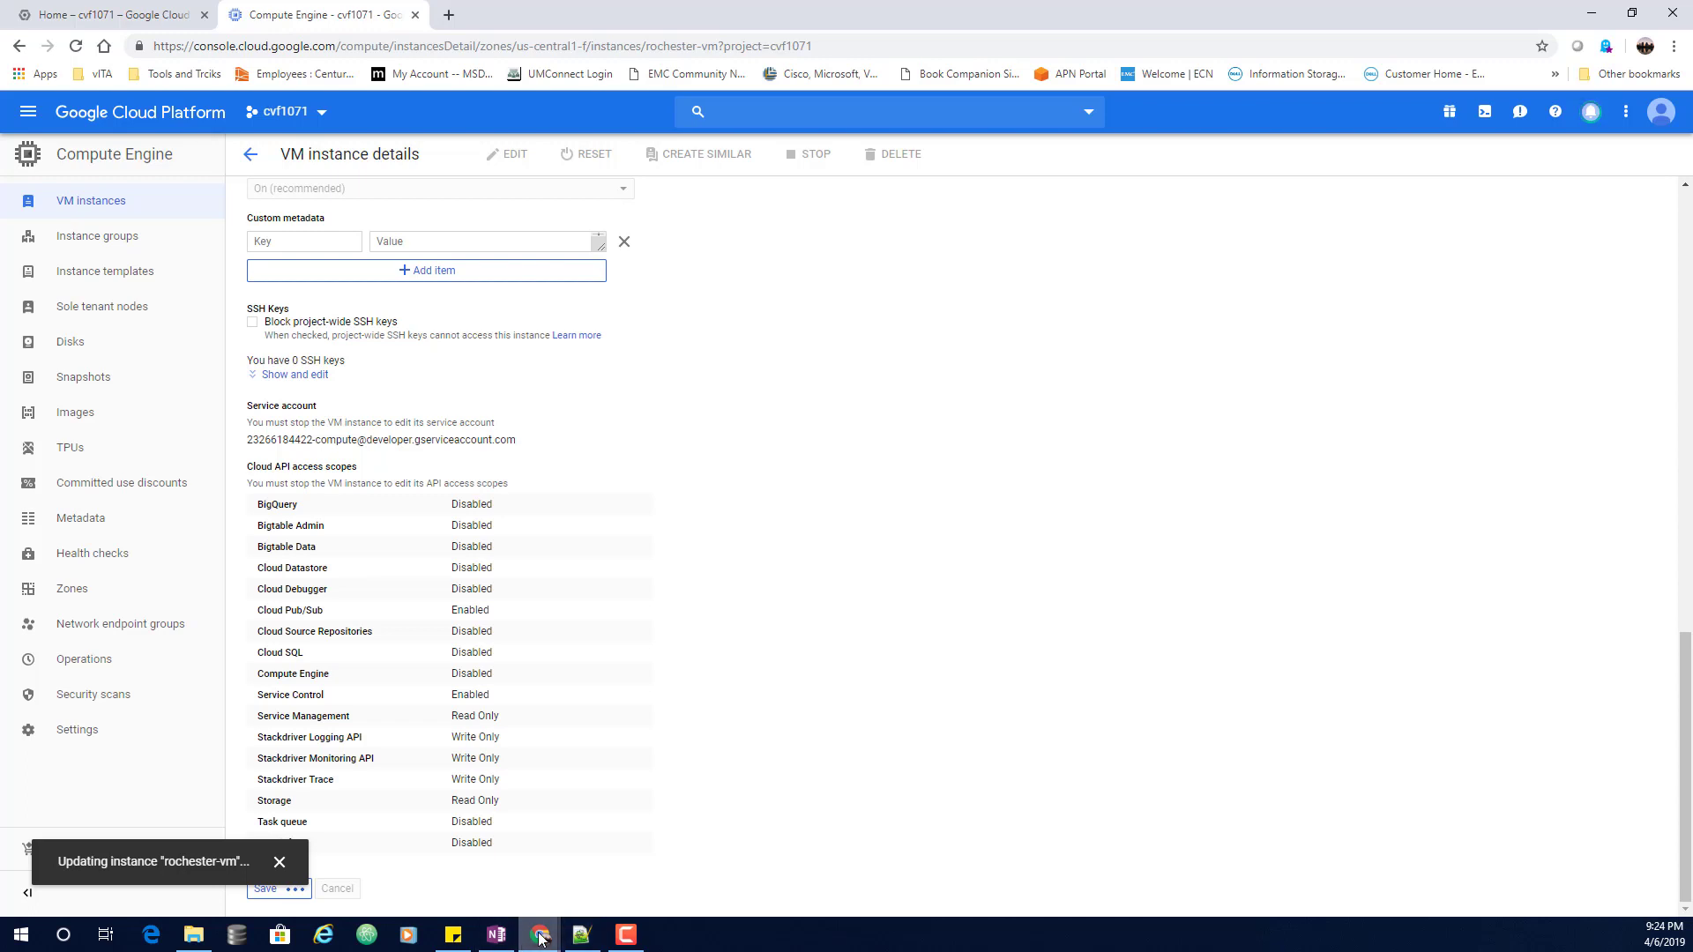
Test whether the open rochester-vm SSH session still responds by entering jjjjj at its prompt, and close that SSH window
{"action": "left_click", "coordinate": [540, 935]}
{"action": "left_click", "coordinate": [883, 881]}
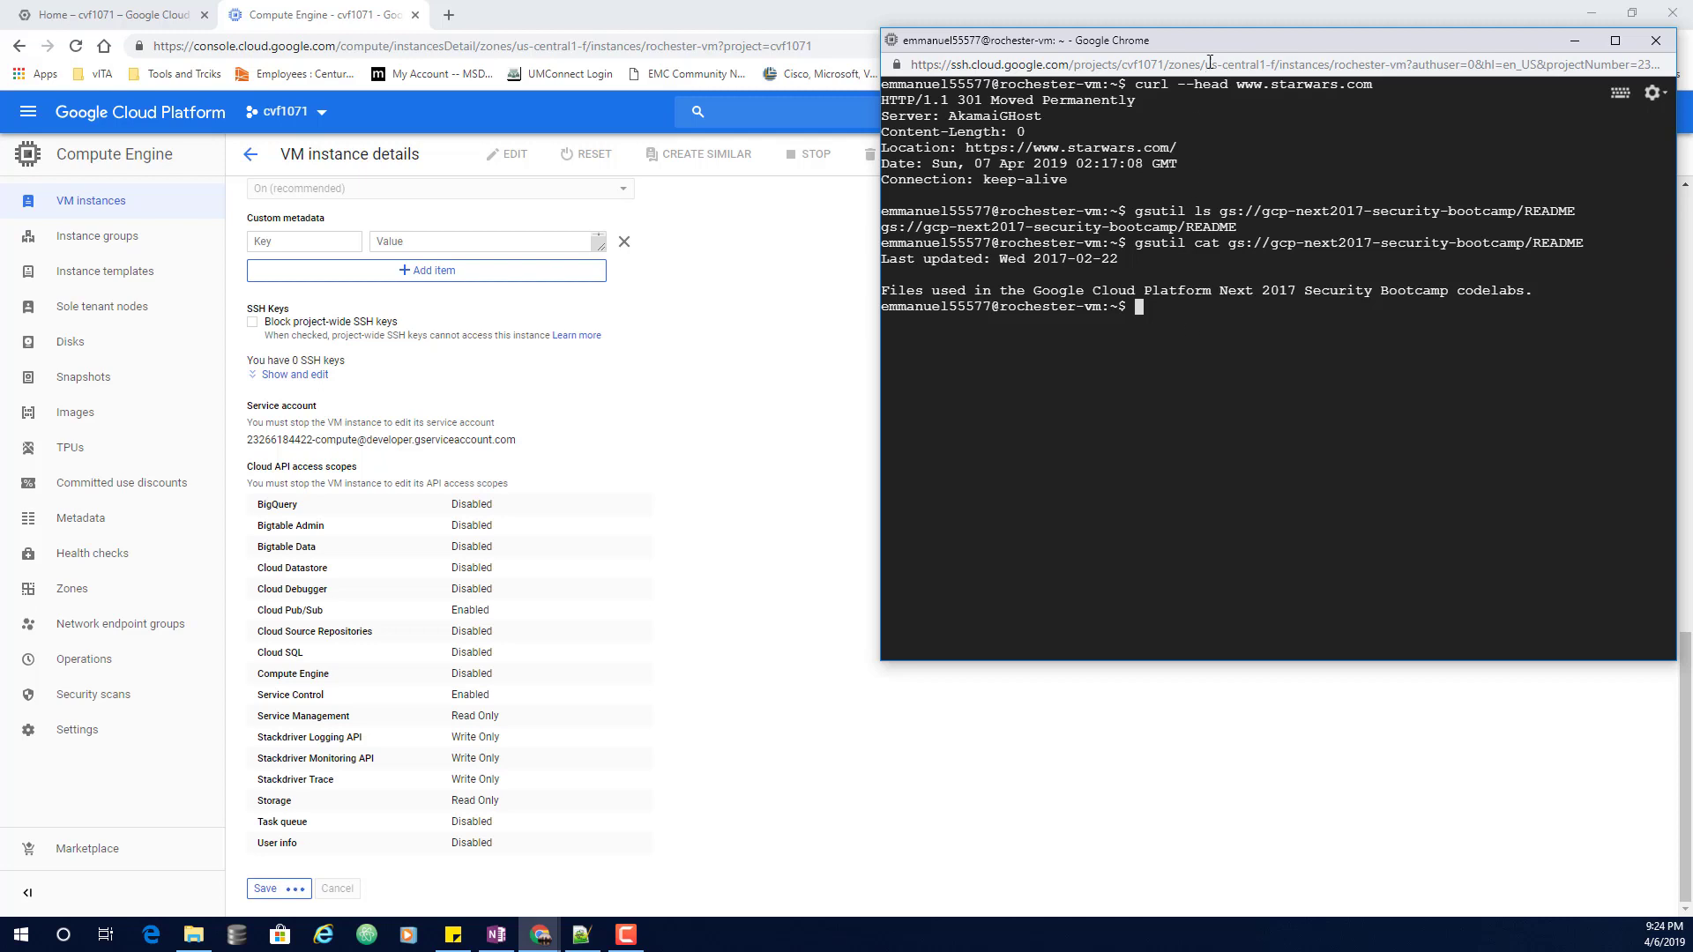
{"action": "left_click_drag", "start_coordinate": [1199, 39], "coordinate": [963, 59]}
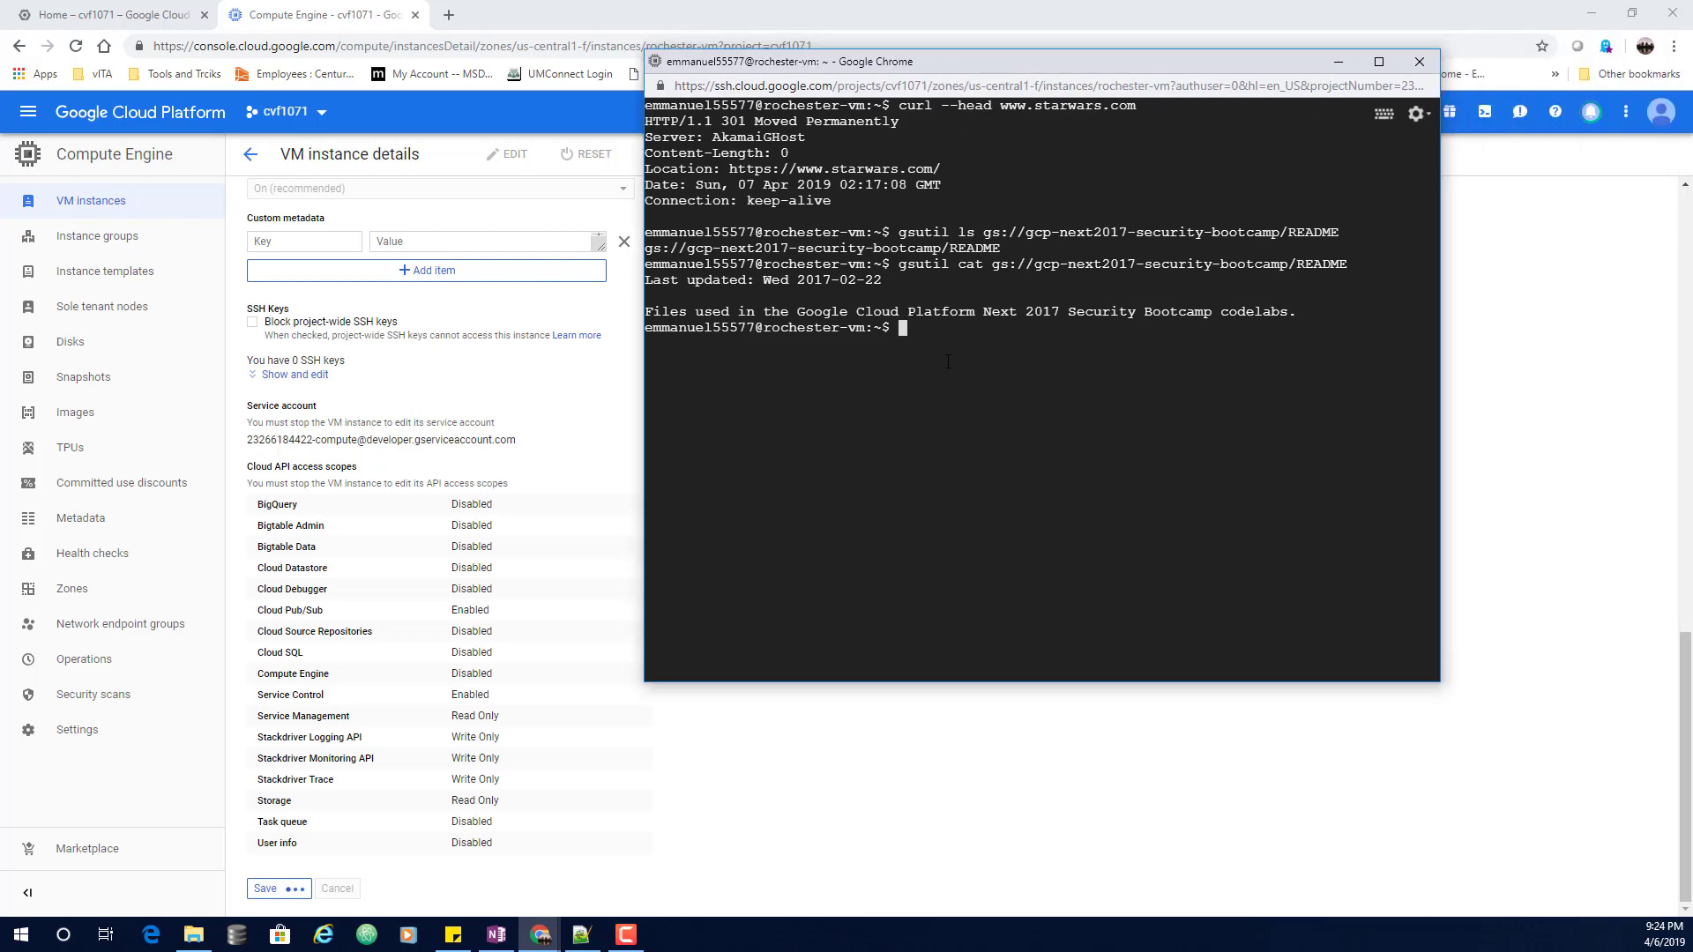
{"action": "type", "text": "jjjjj"}
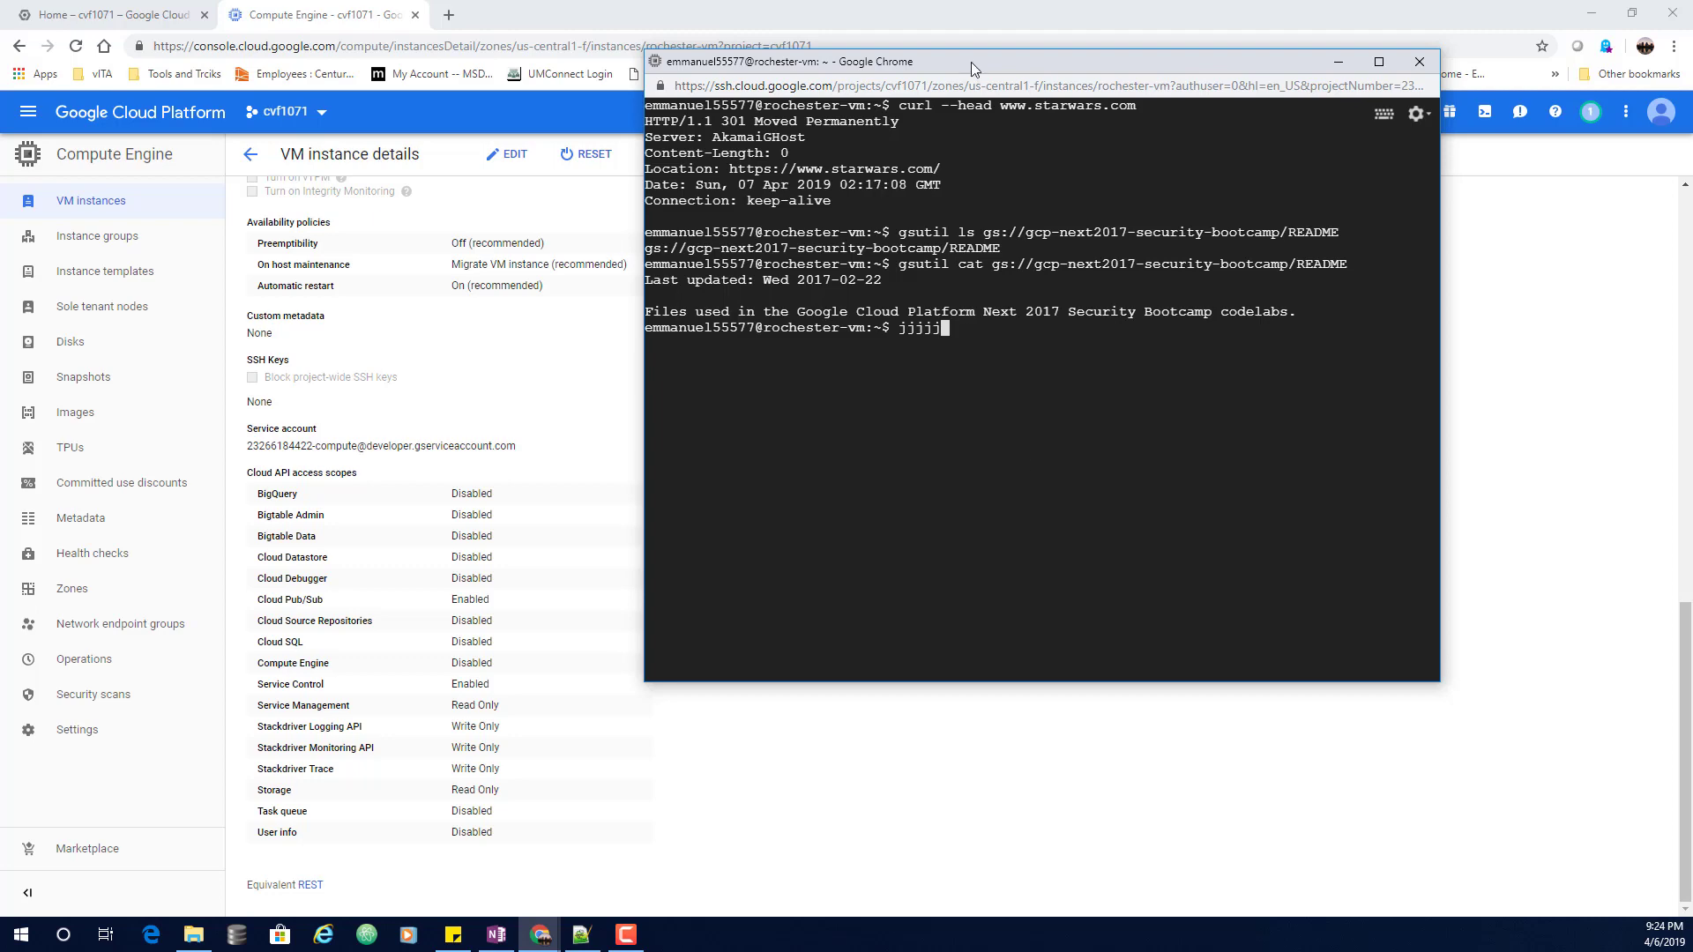
{"action": "left_click_drag", "start_coordinate": [979, 65], "coordinate": [898, 117]}
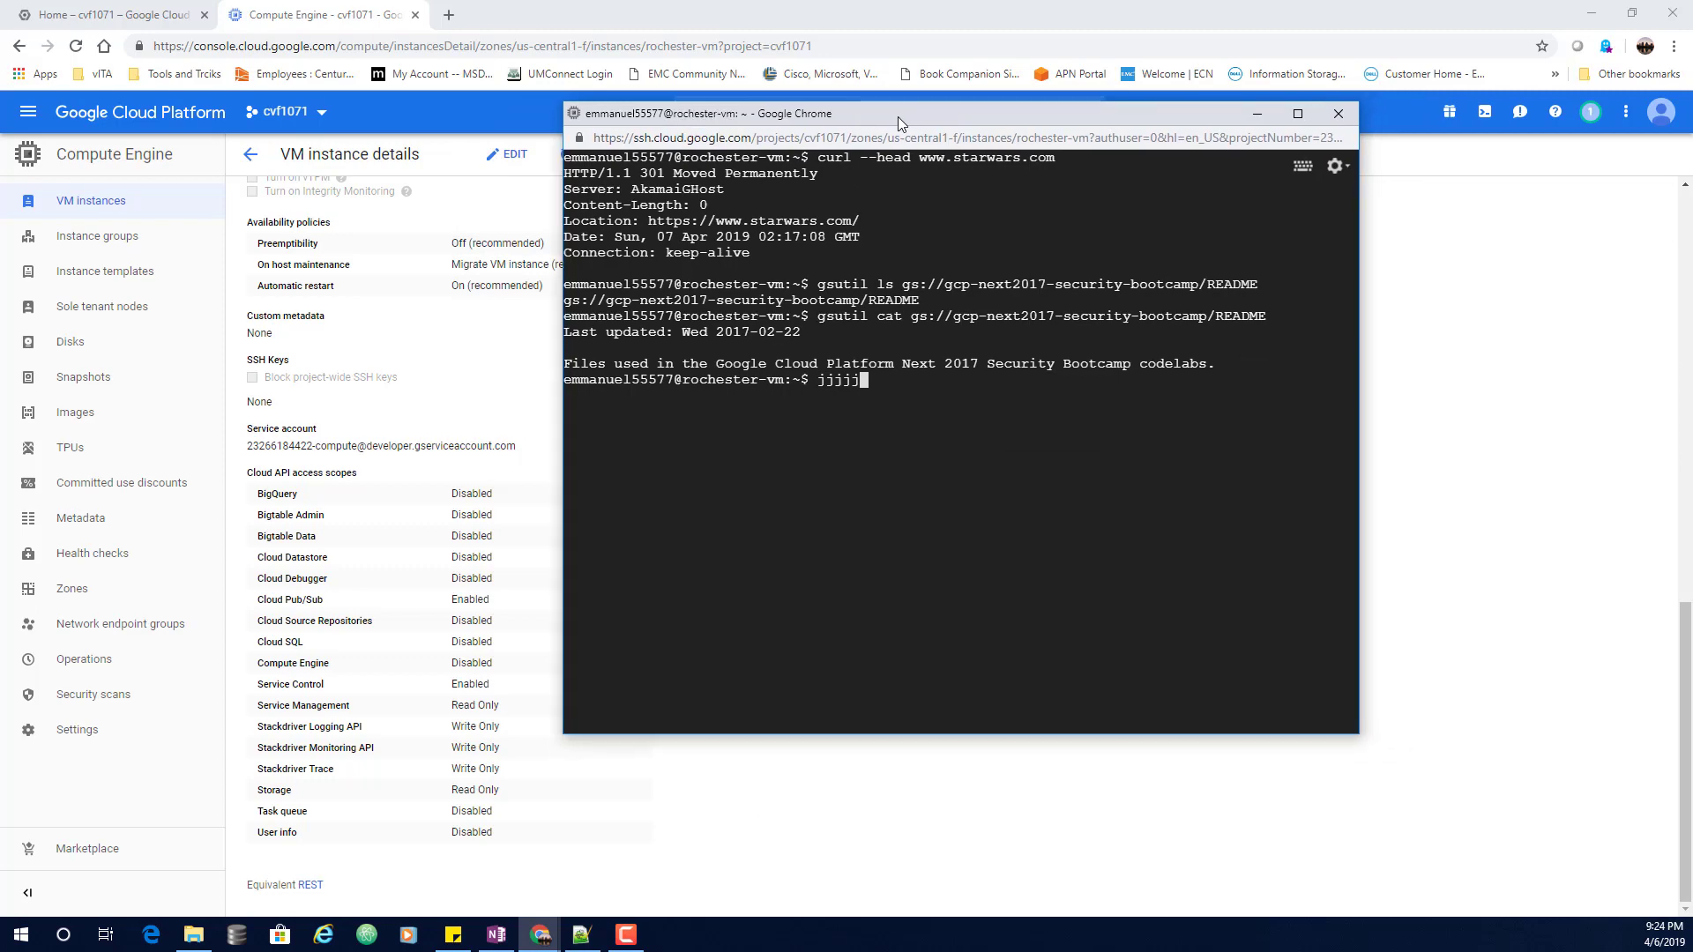
{"action": "left_click", "coordinate": [1339, 114]}
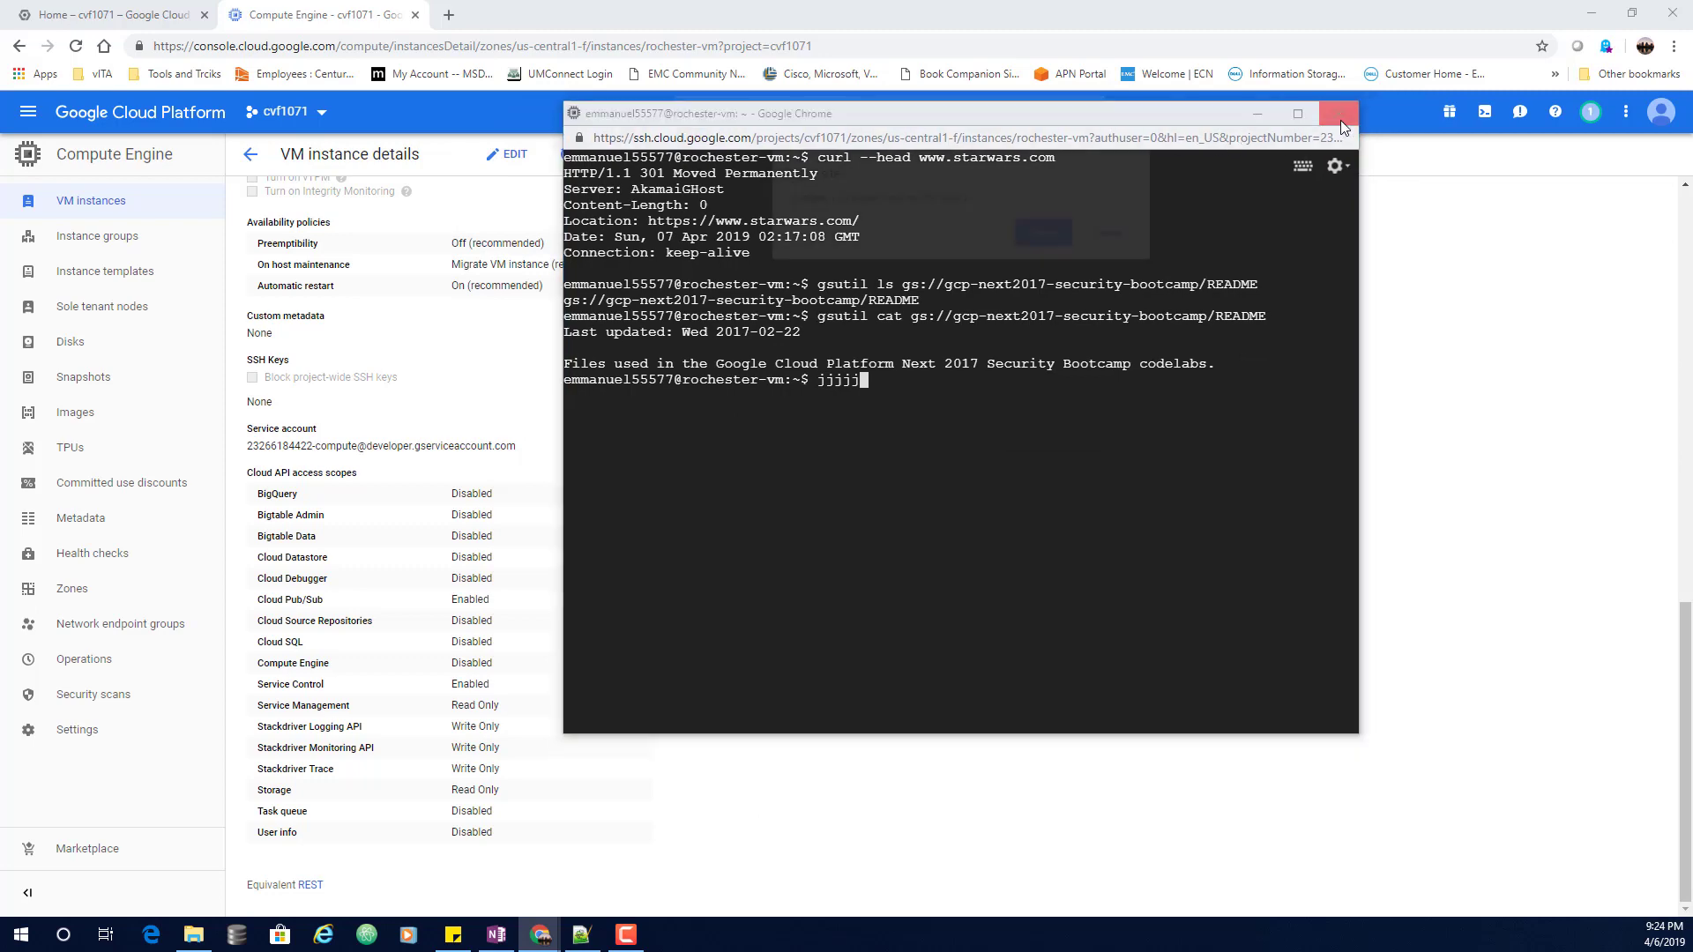
{"action": "left_click", "coordinate": [1046, 231]}
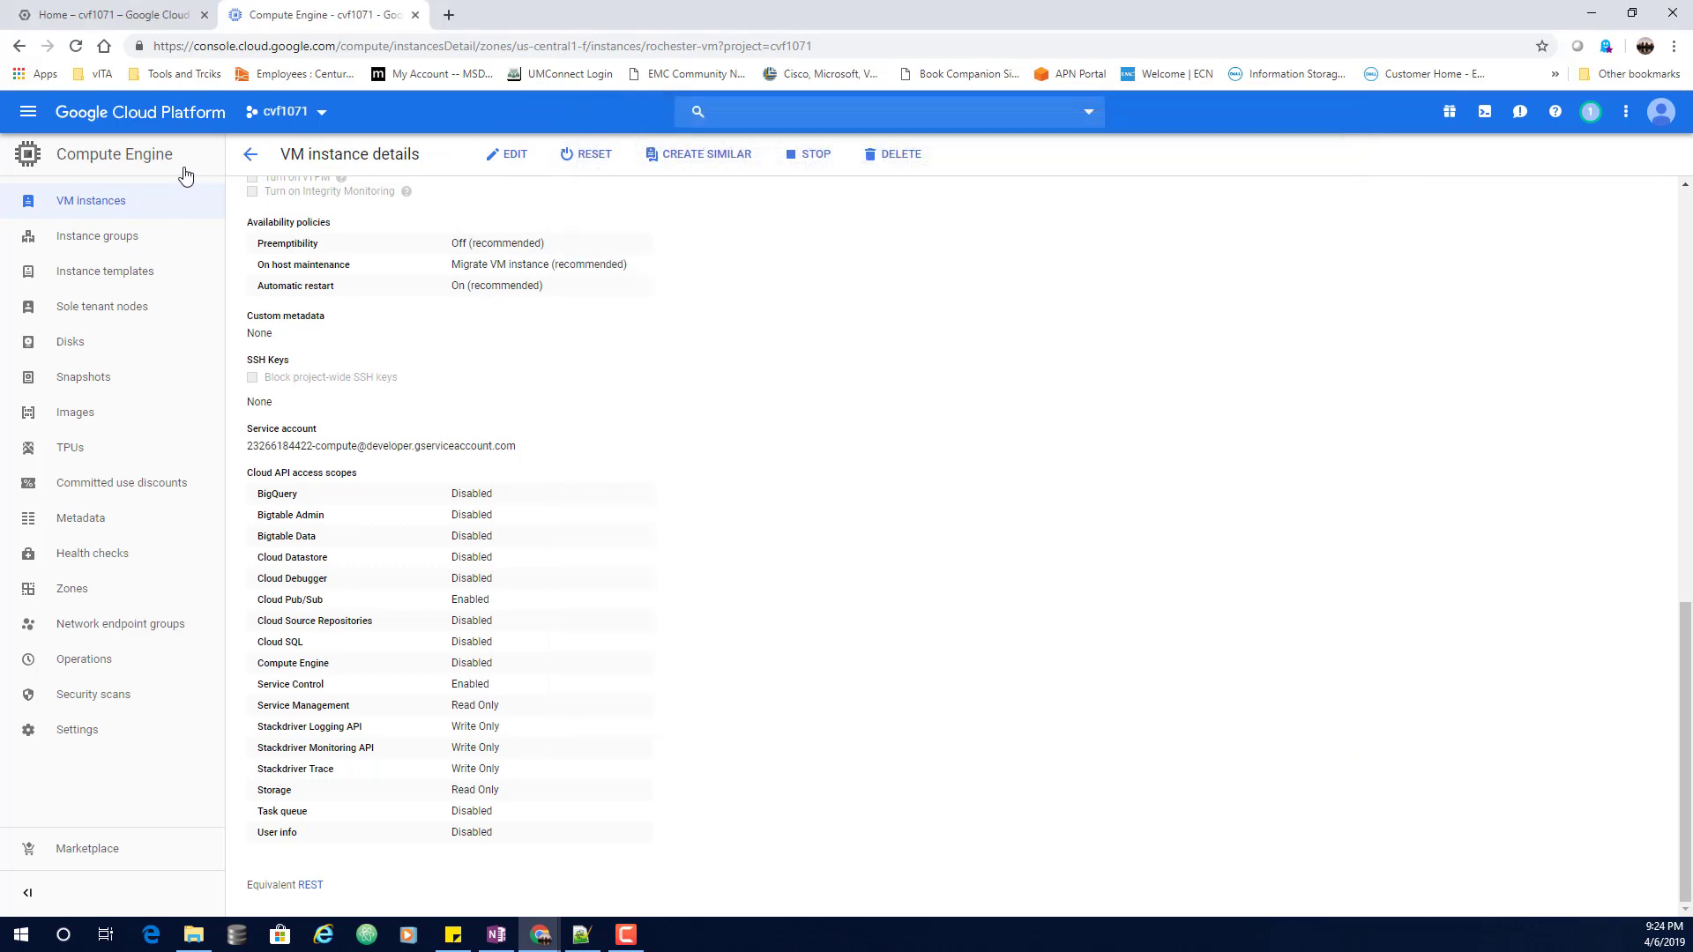
Return to the VM instances list and try to connect from the rochester-bastion SSH session to rochester-vm with ssh 10.0.0.3
{"action": "left_click", "coordinate": [251, 157]}
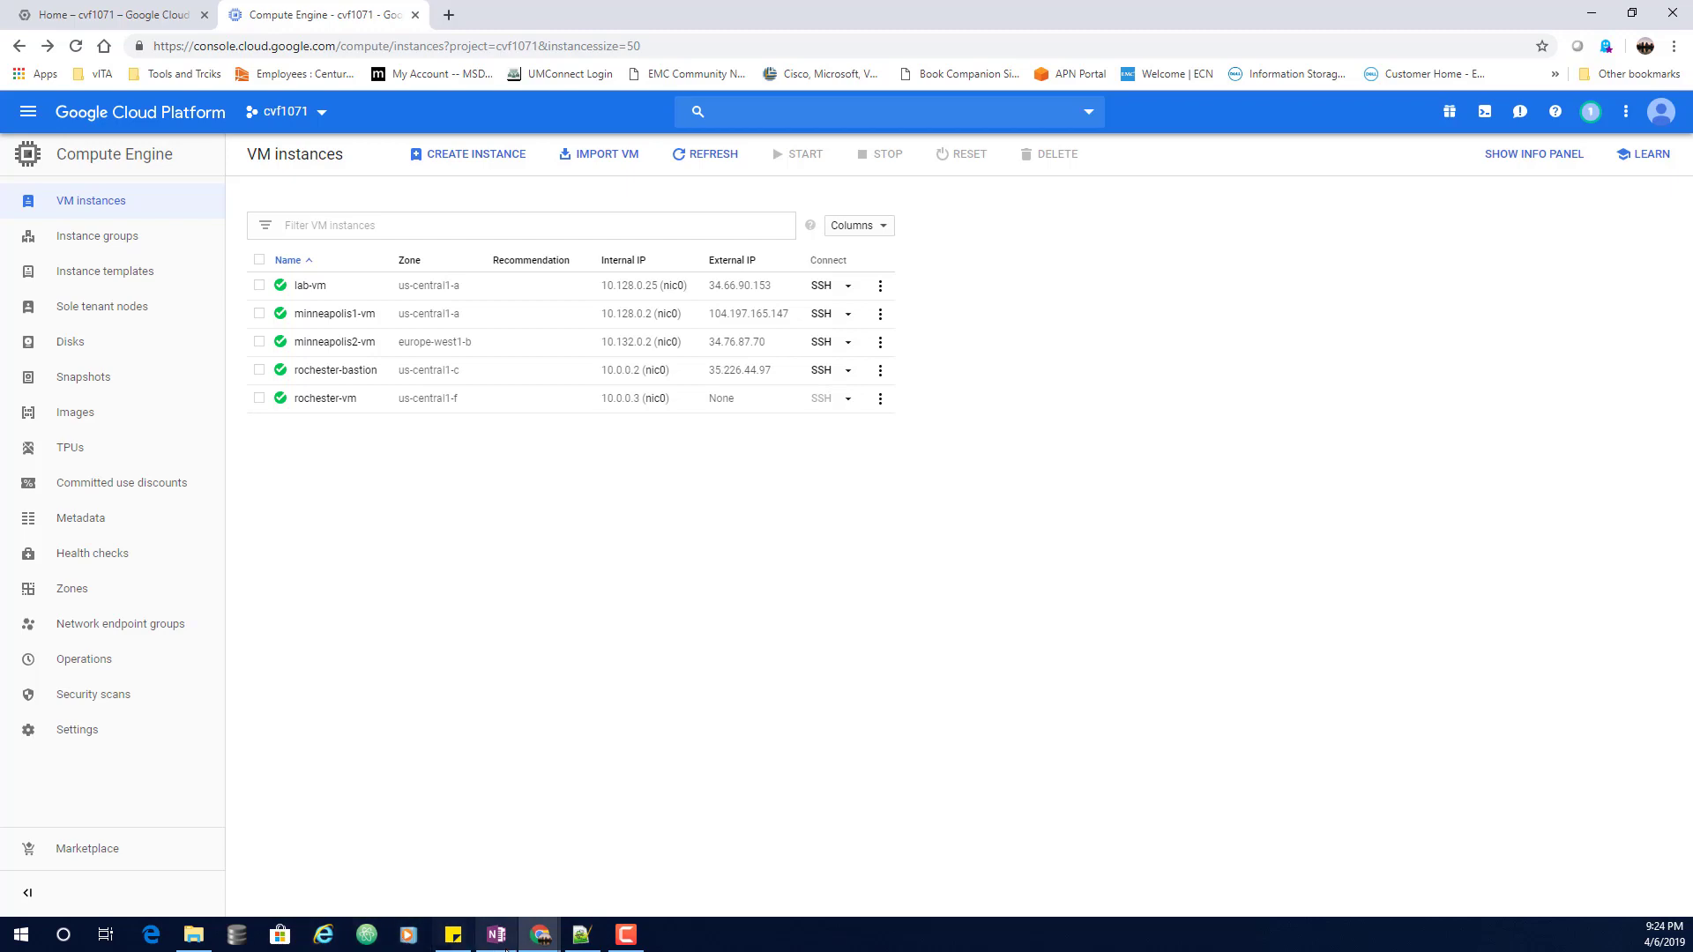
{"action": "mouse_move", "coordinate": [544, 943]}
{"action": "left_click", "coordinate": [833, 838]}
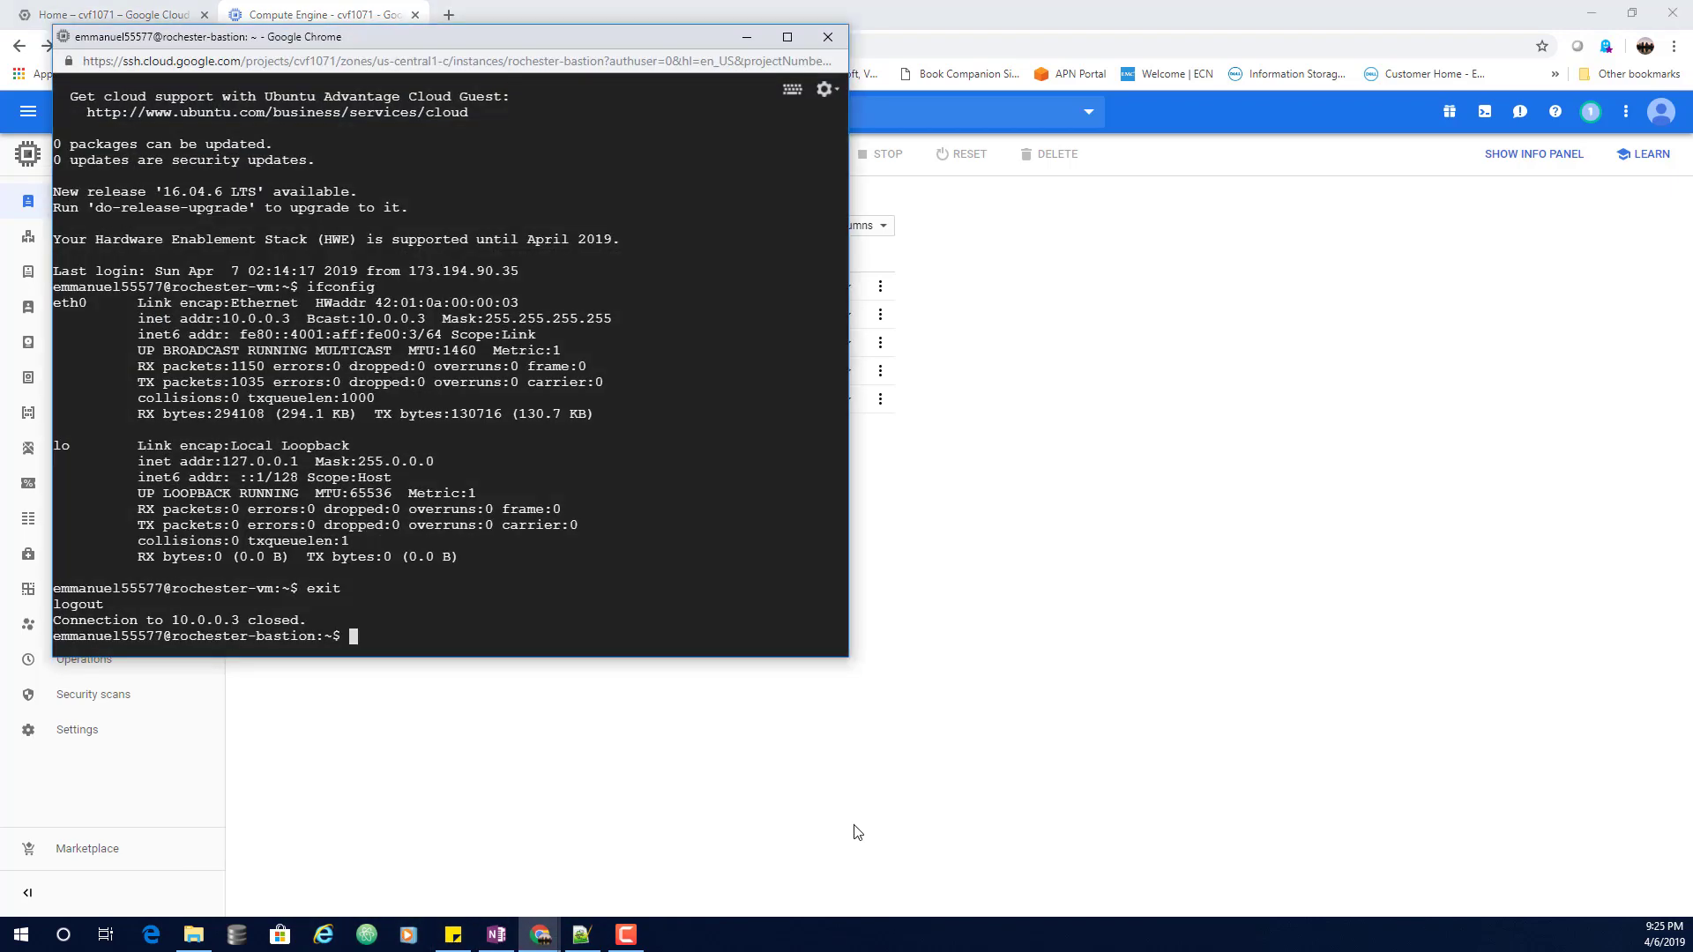
{"action": "left_click_drag", "start_coordinate": [578, 38], "coordinate": [1333, 48]}
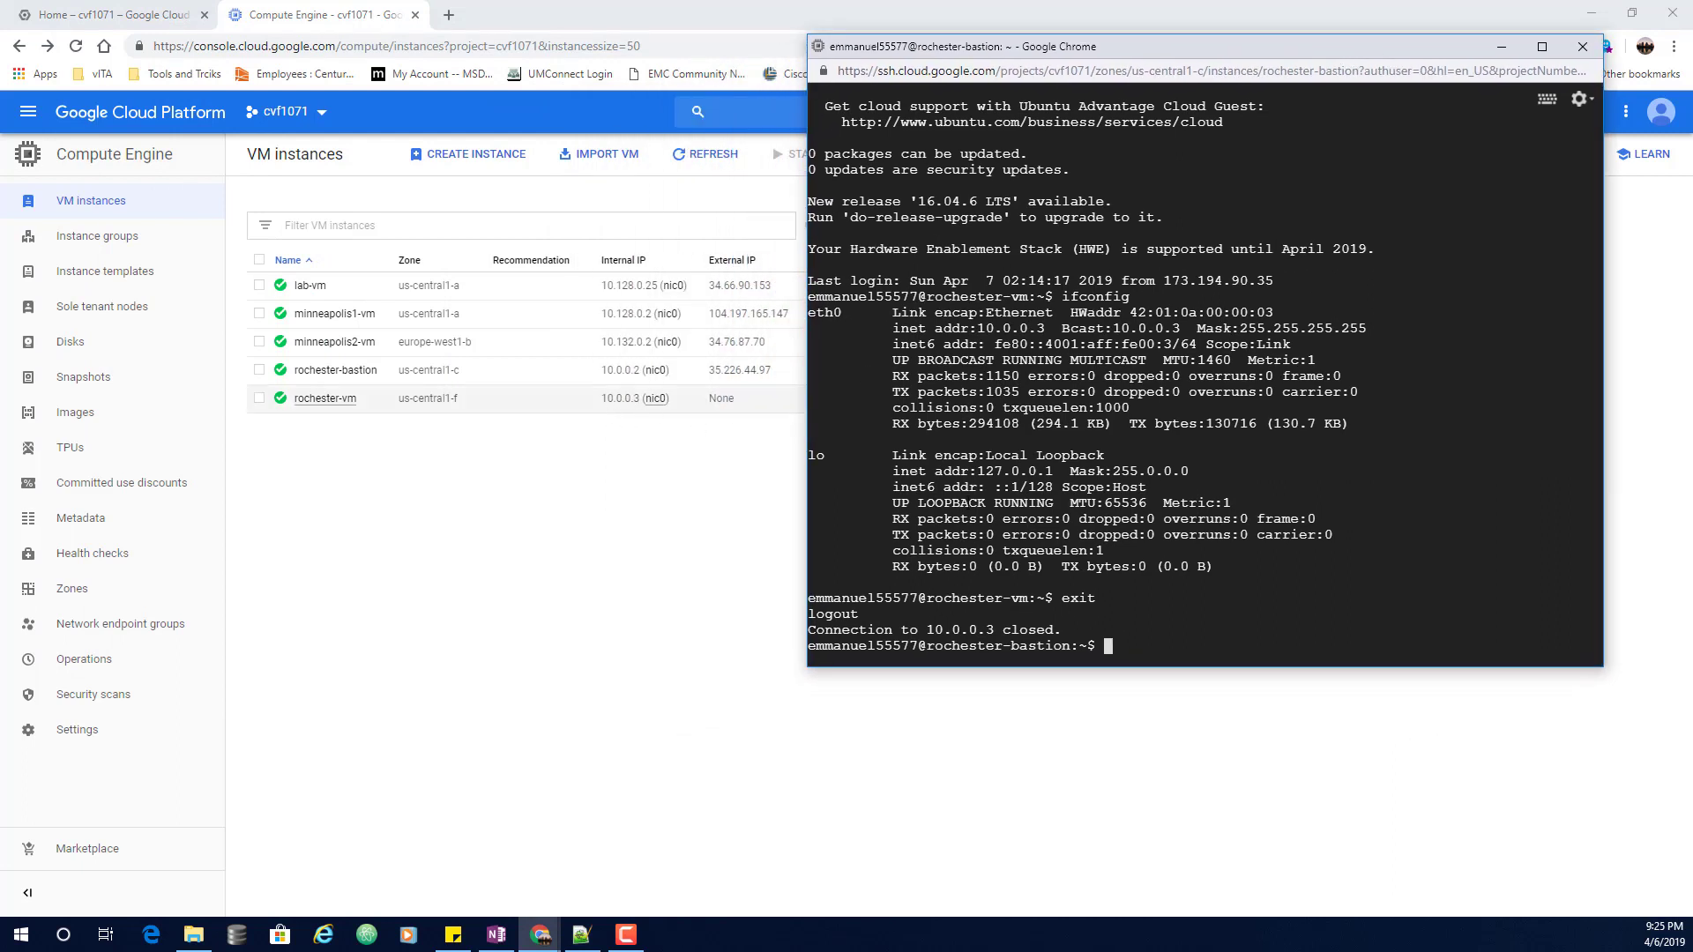
{"action": "key", "text": "Up"}
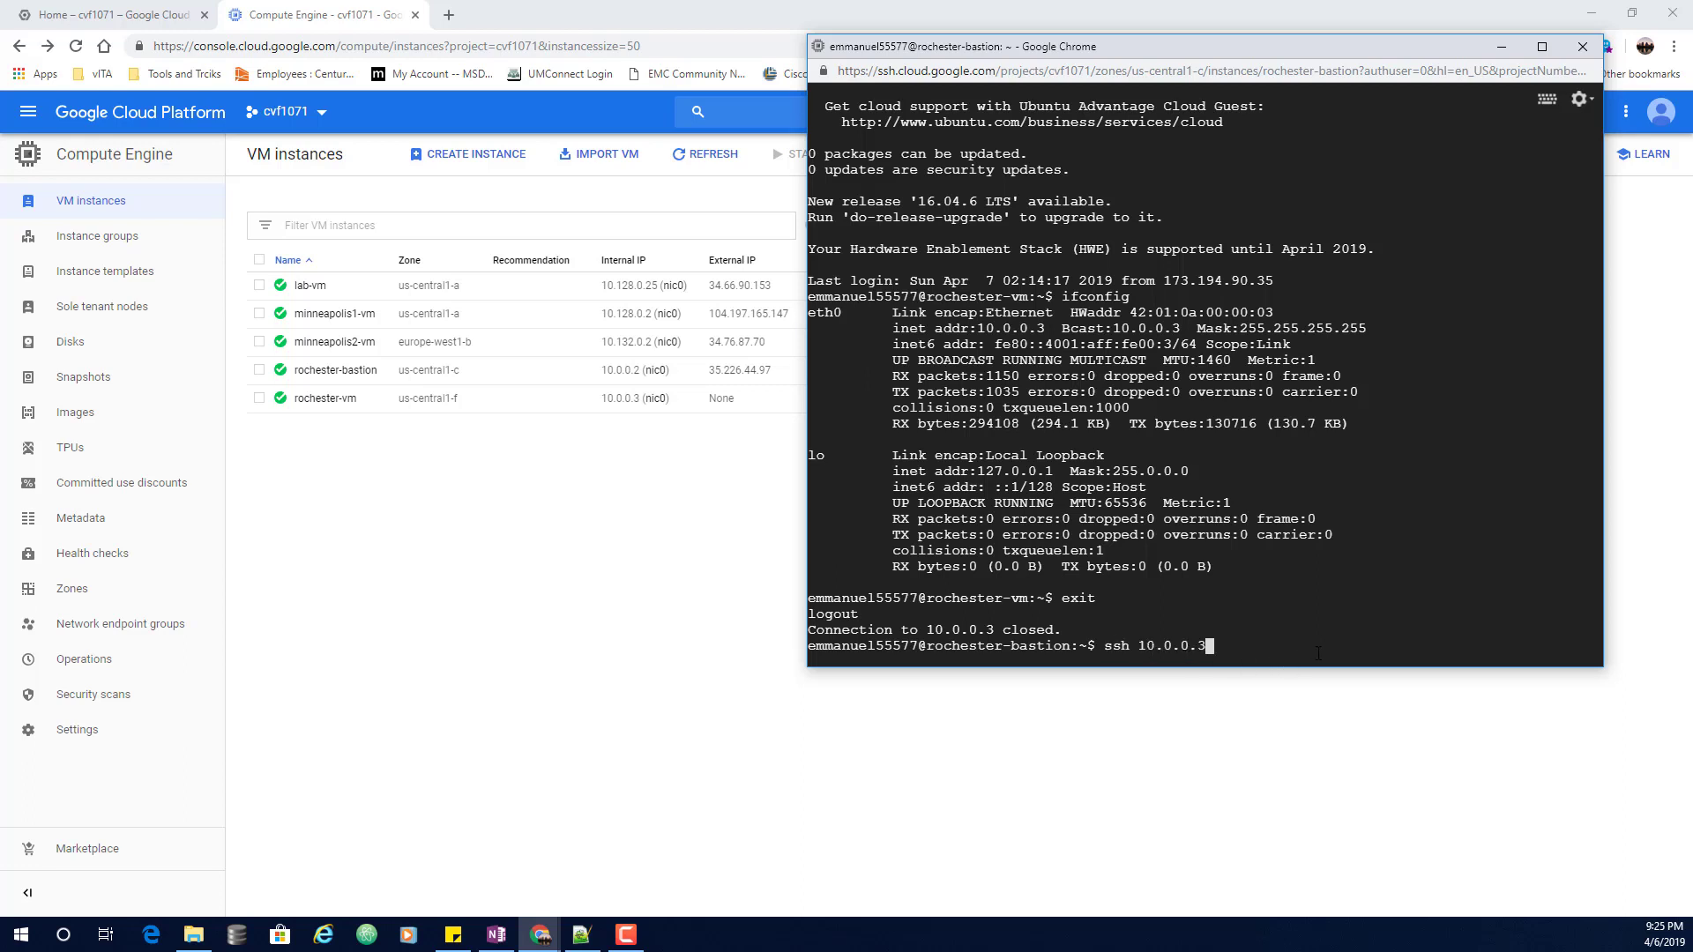
{"action": "key", "text": "Return"}
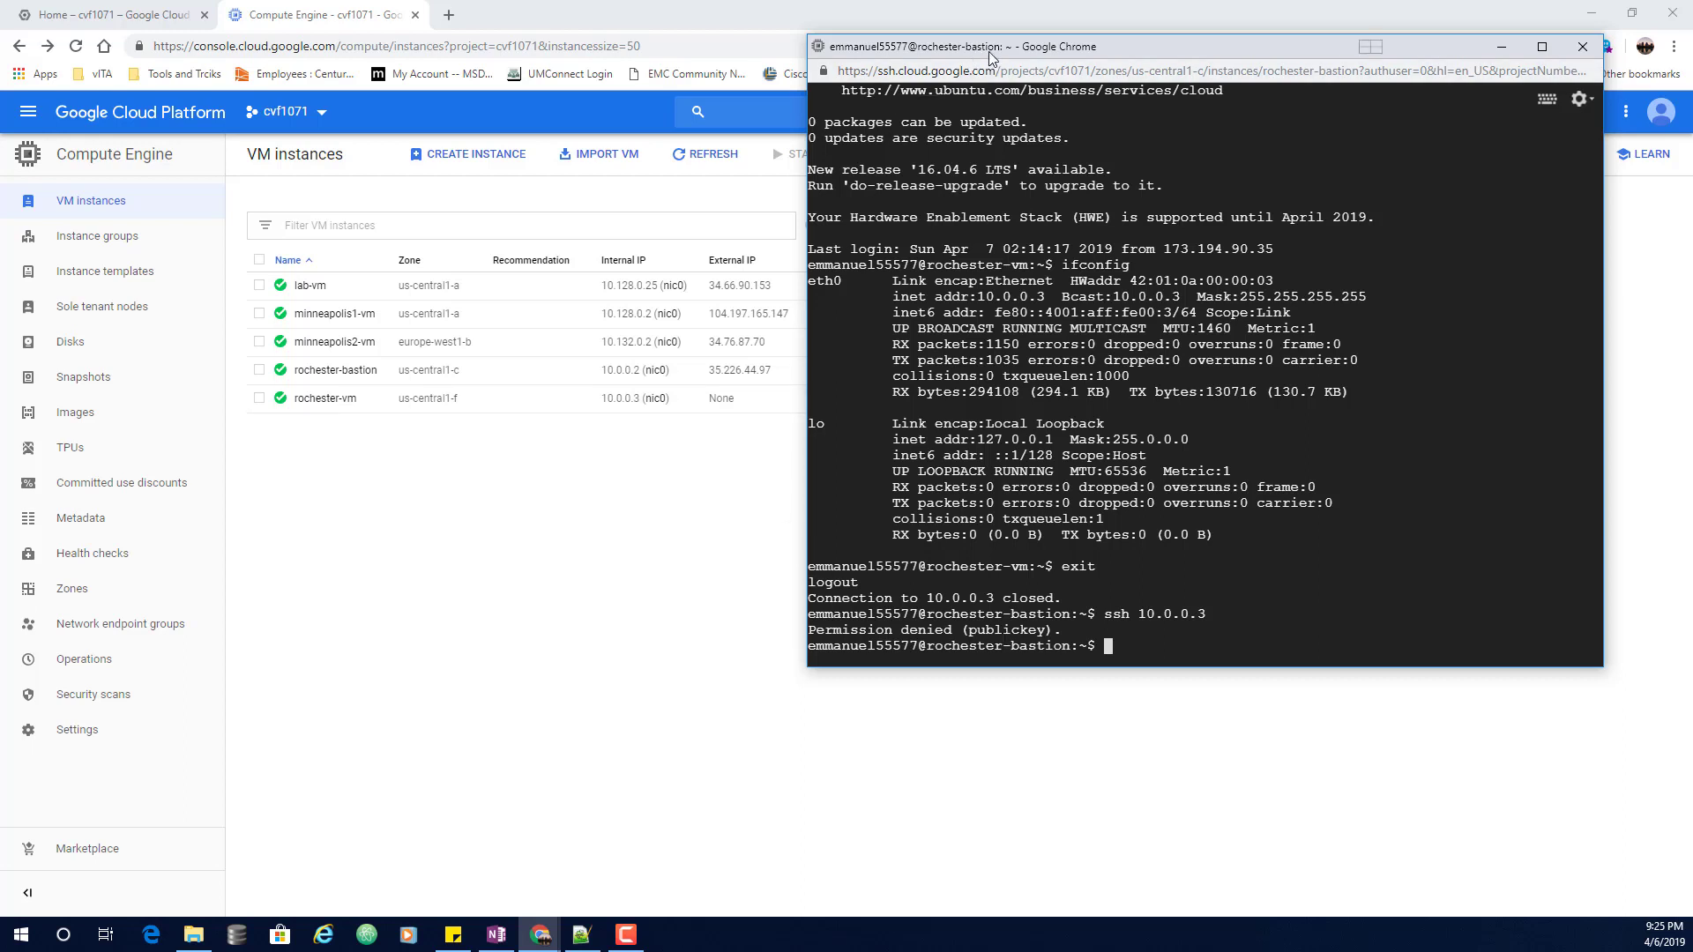
{"action": "left_click_drag", "start_coordinate": [1370, 46], "coordinate": [1450, 75]}
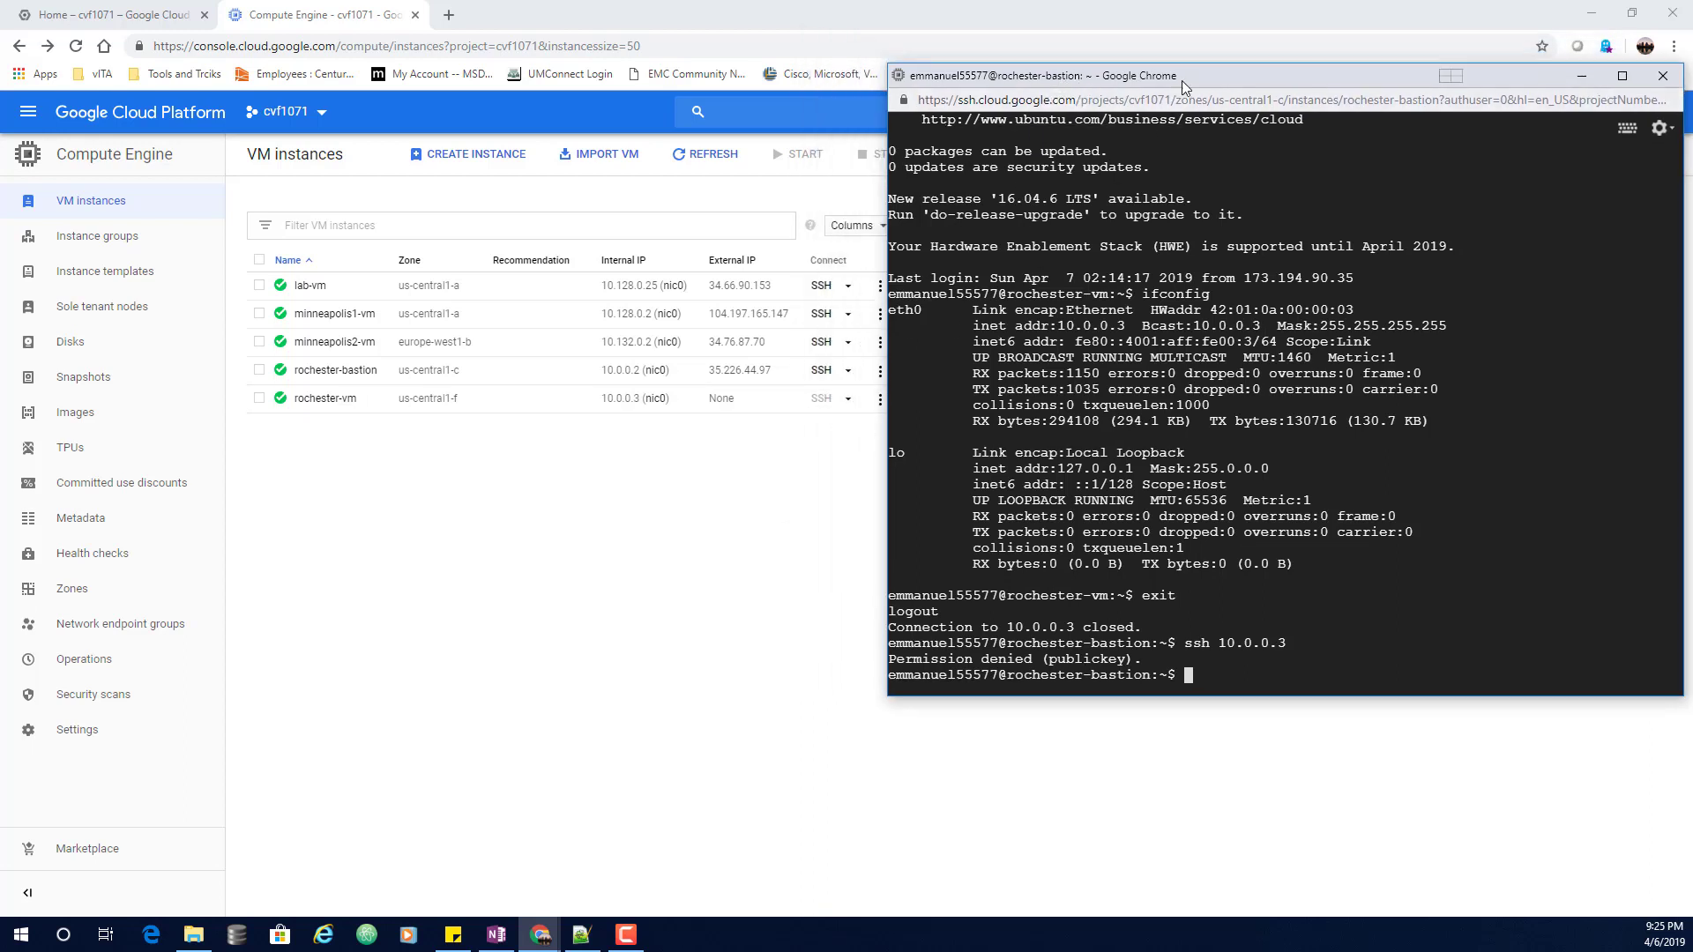
{"action": "left_click_drag", "start_coordinate": [1183, 79], "coordinate": [910, 53]}
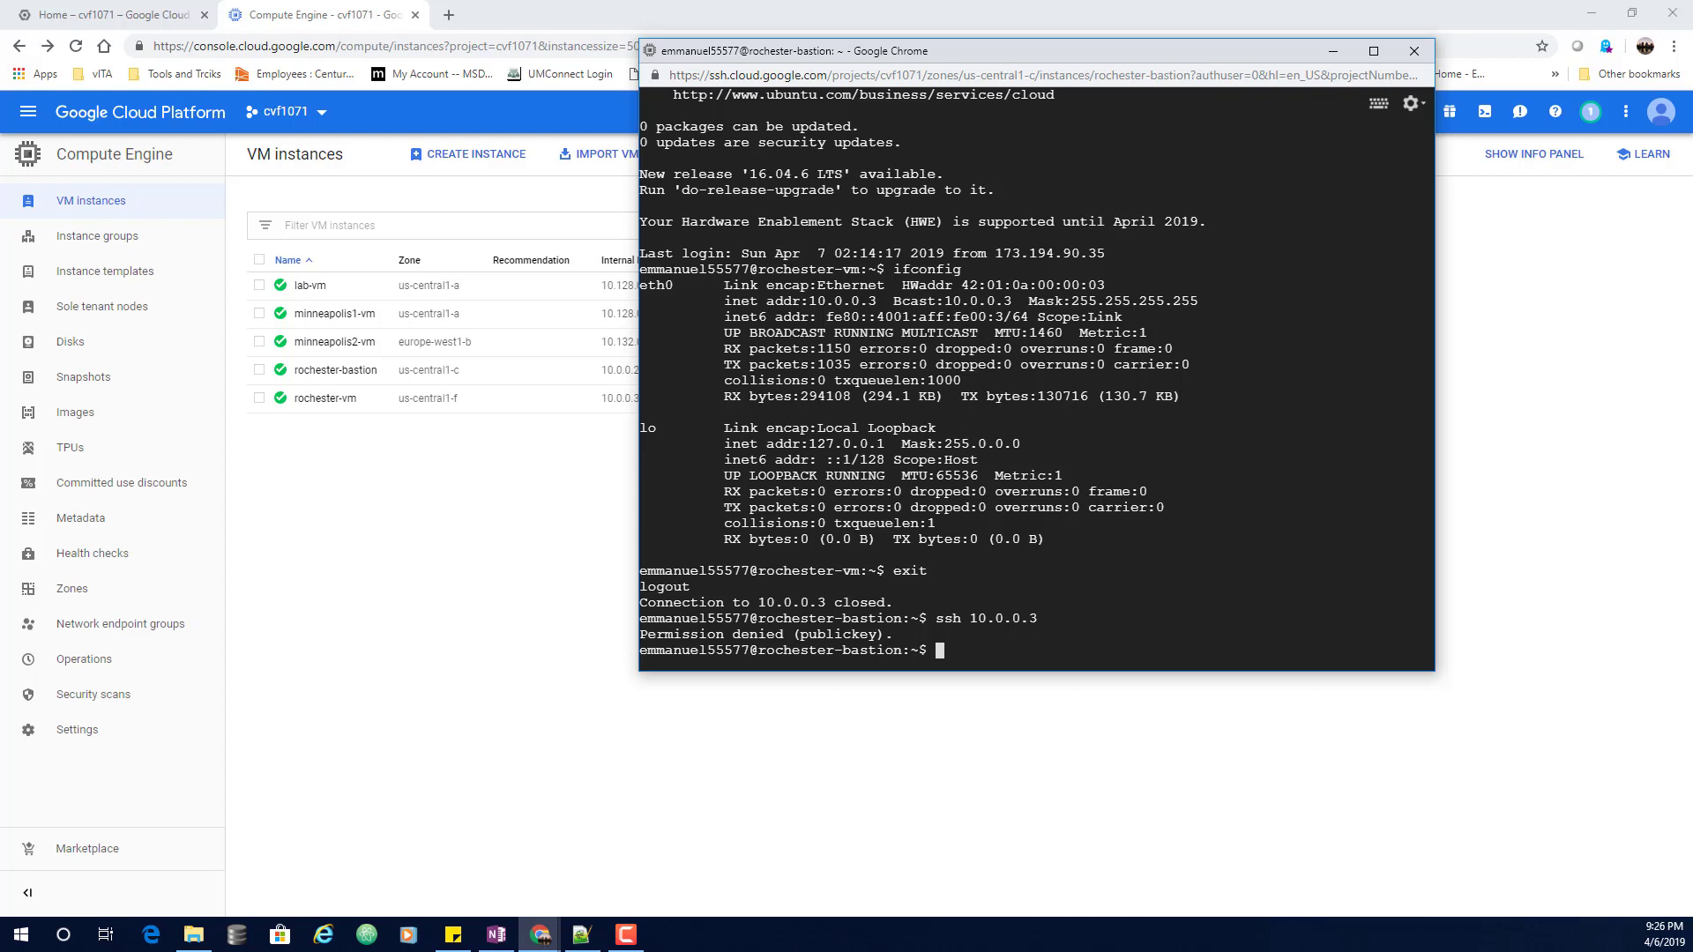
In Cloud Shell, add the network tag nat-me to rochester-vm in zone us-central1-f with gcloud compute instances add-tags
{"action": "key", "text": "alt+Tab"}
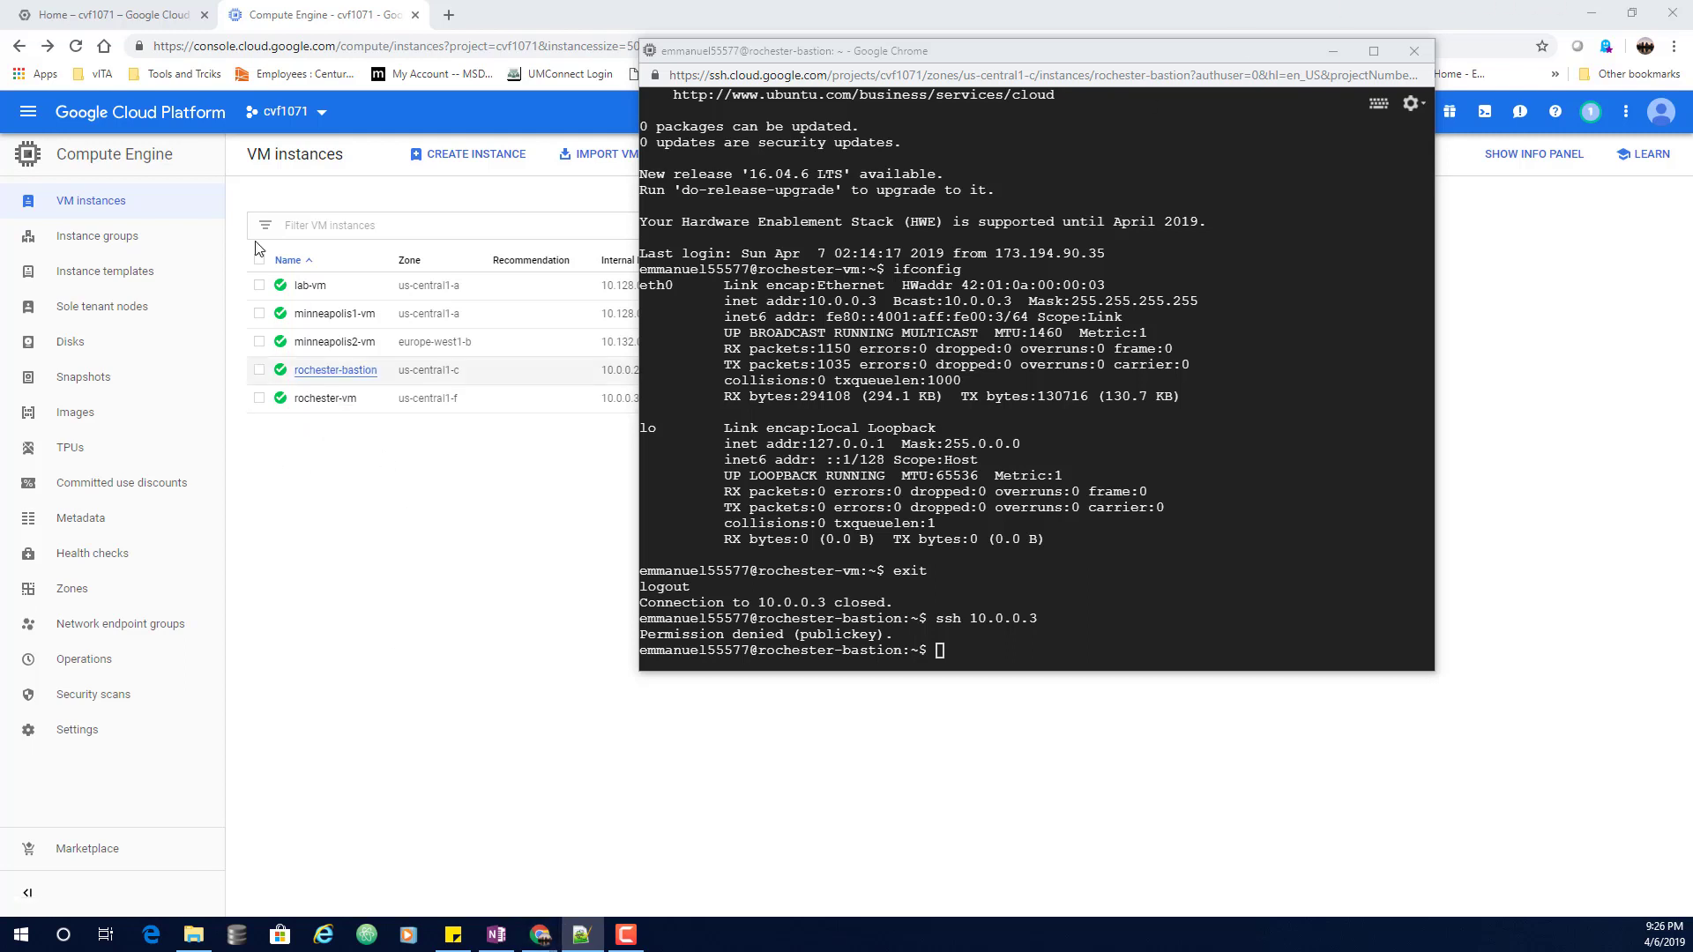
{"action": "left_click", "coordinate": [155, 18]}
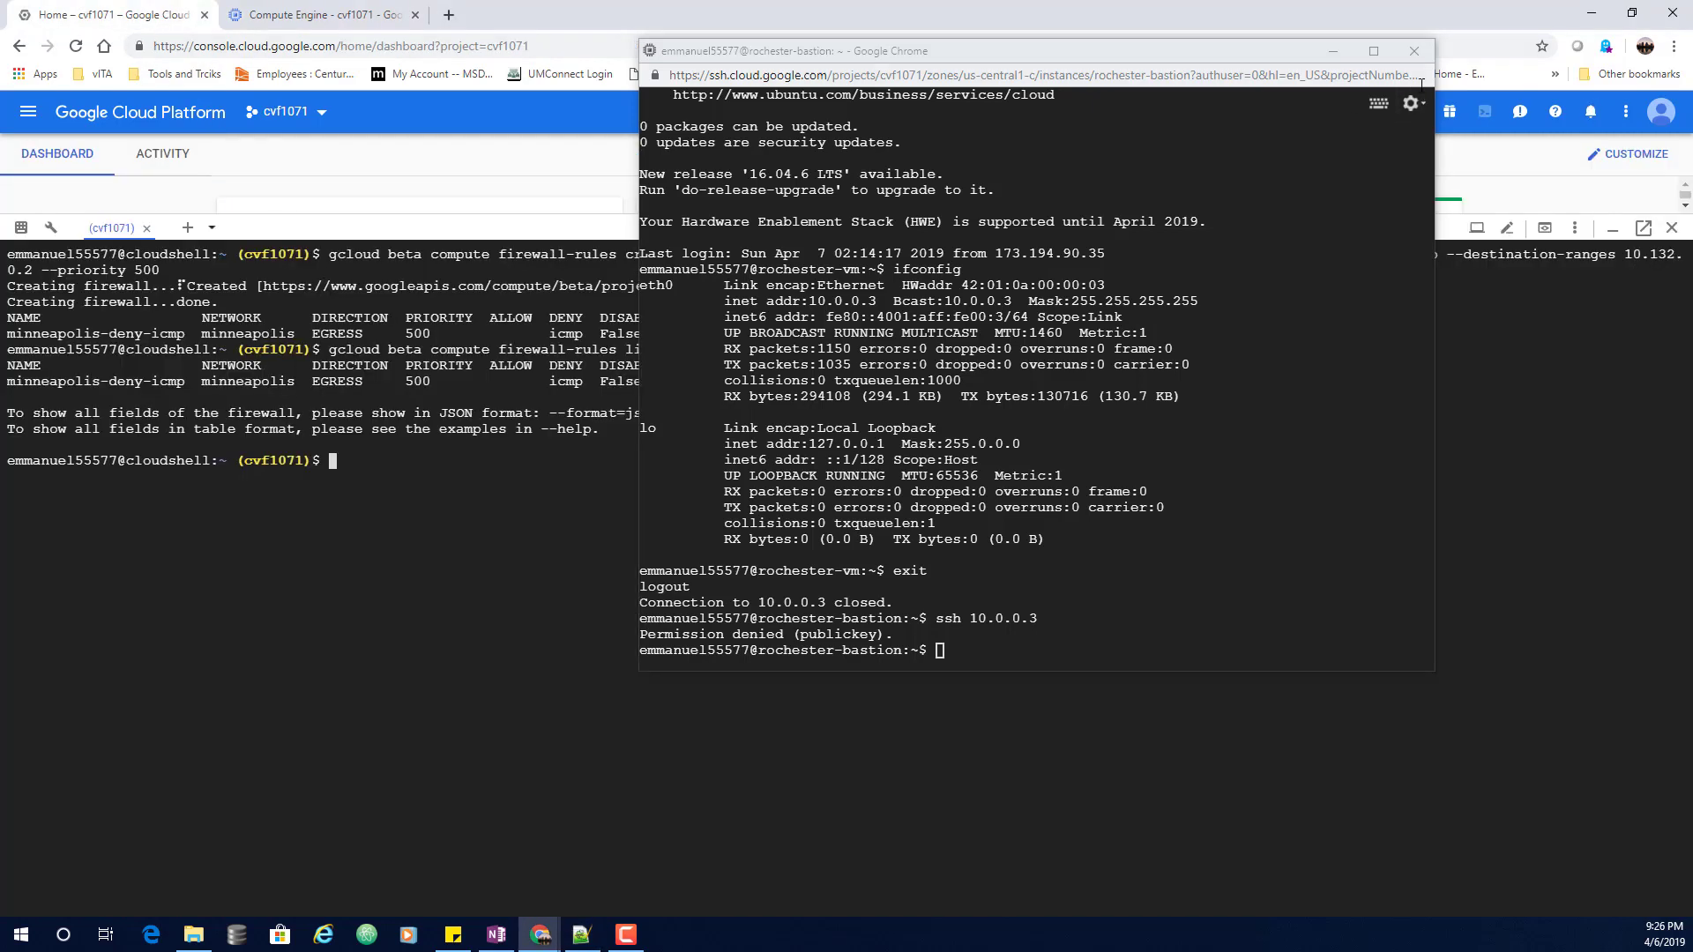
{"action": "left_click", "coordinate": [1331, 50]}
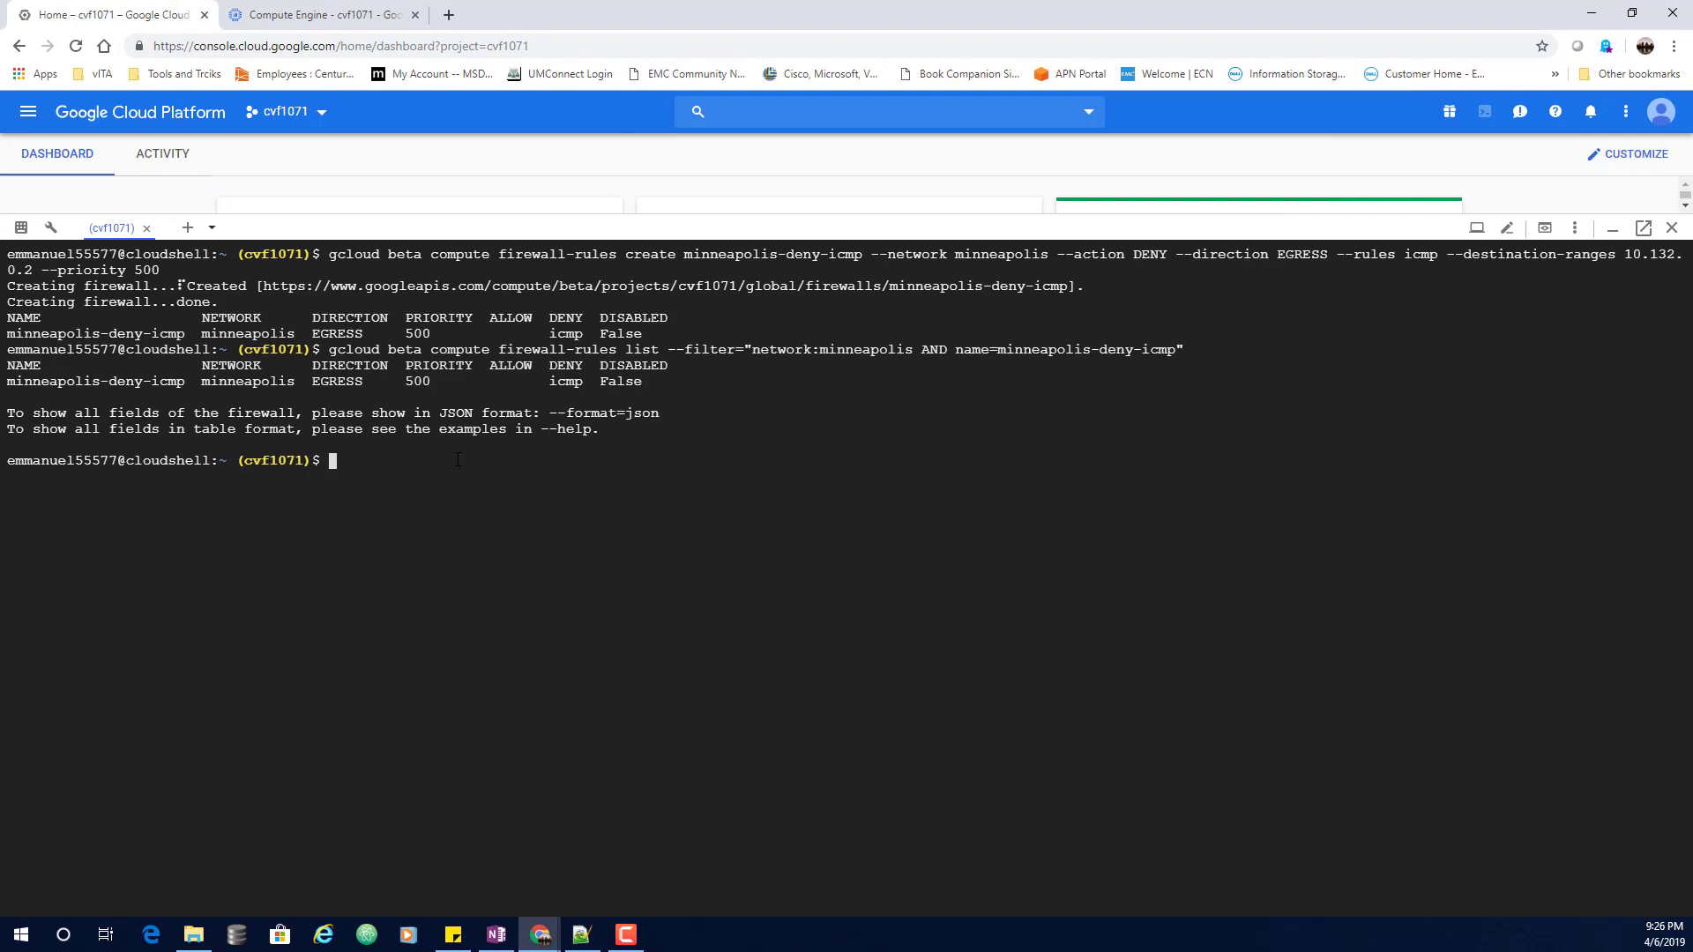
{"action": "type", "text": "gcloud compute instances add-tags rochester-vm --zone us-central1-f --tags nat-me"}
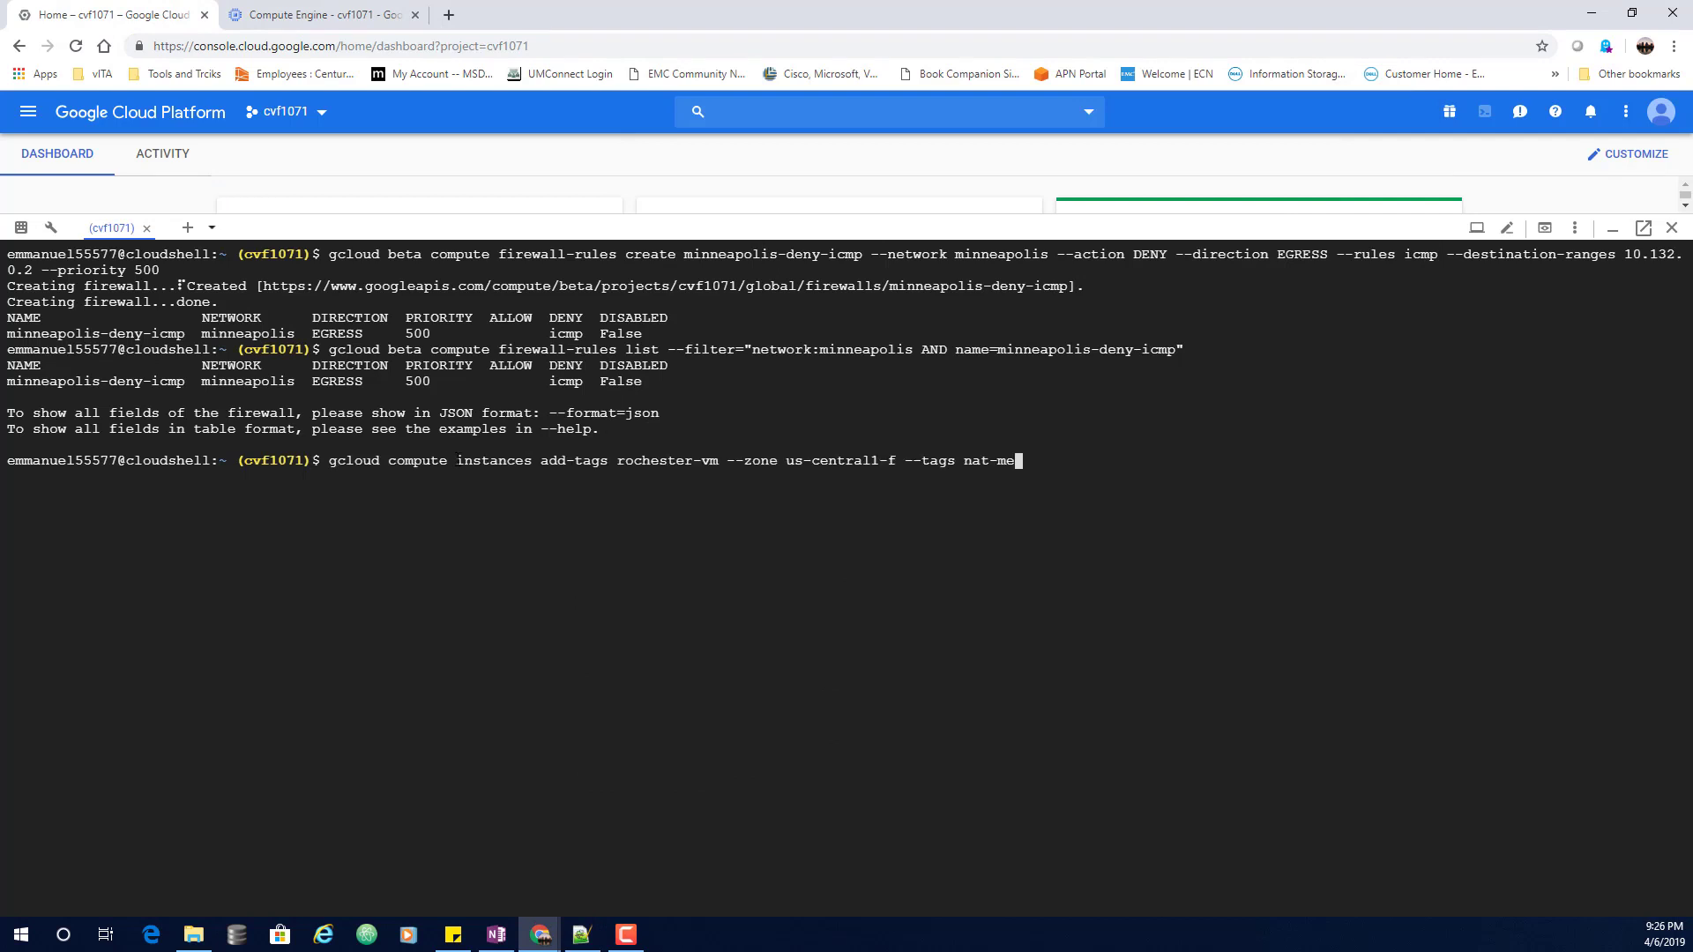
{"action": "key", "text": "Return"}
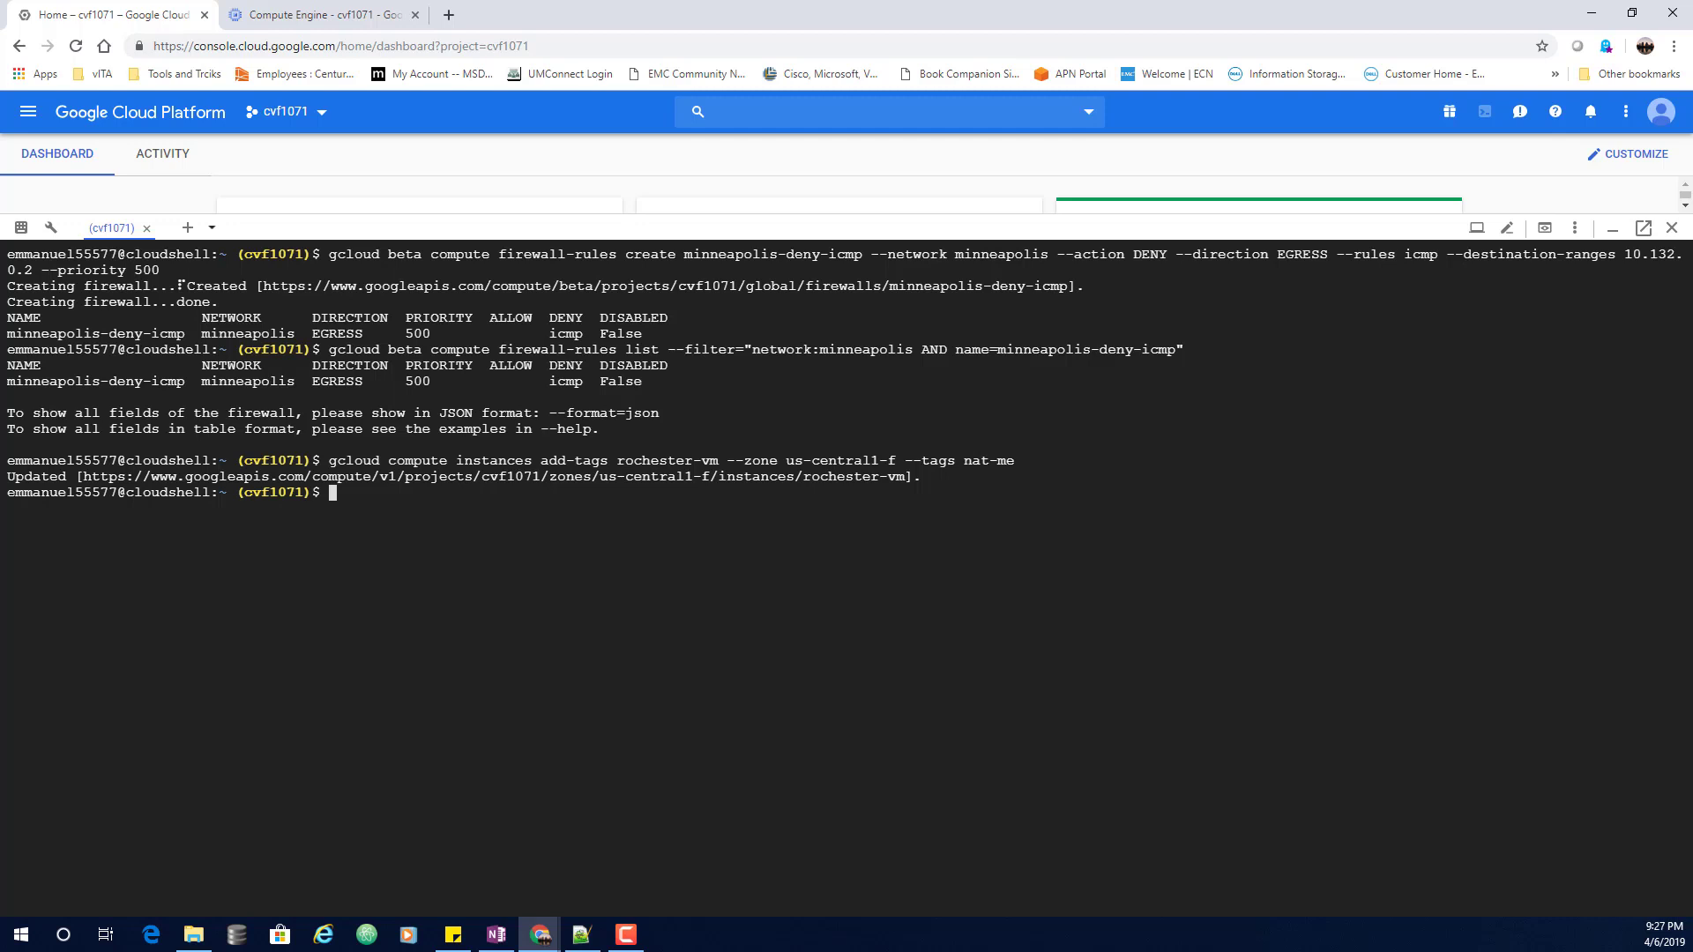
Create route nat-route on network rochester for 0.0.0.0/0 through rochester-bastion in us-central1-c, with tag nat-me and priority 800, and check the VM instances list
{"action": "key", "text": "alt+Tab"}
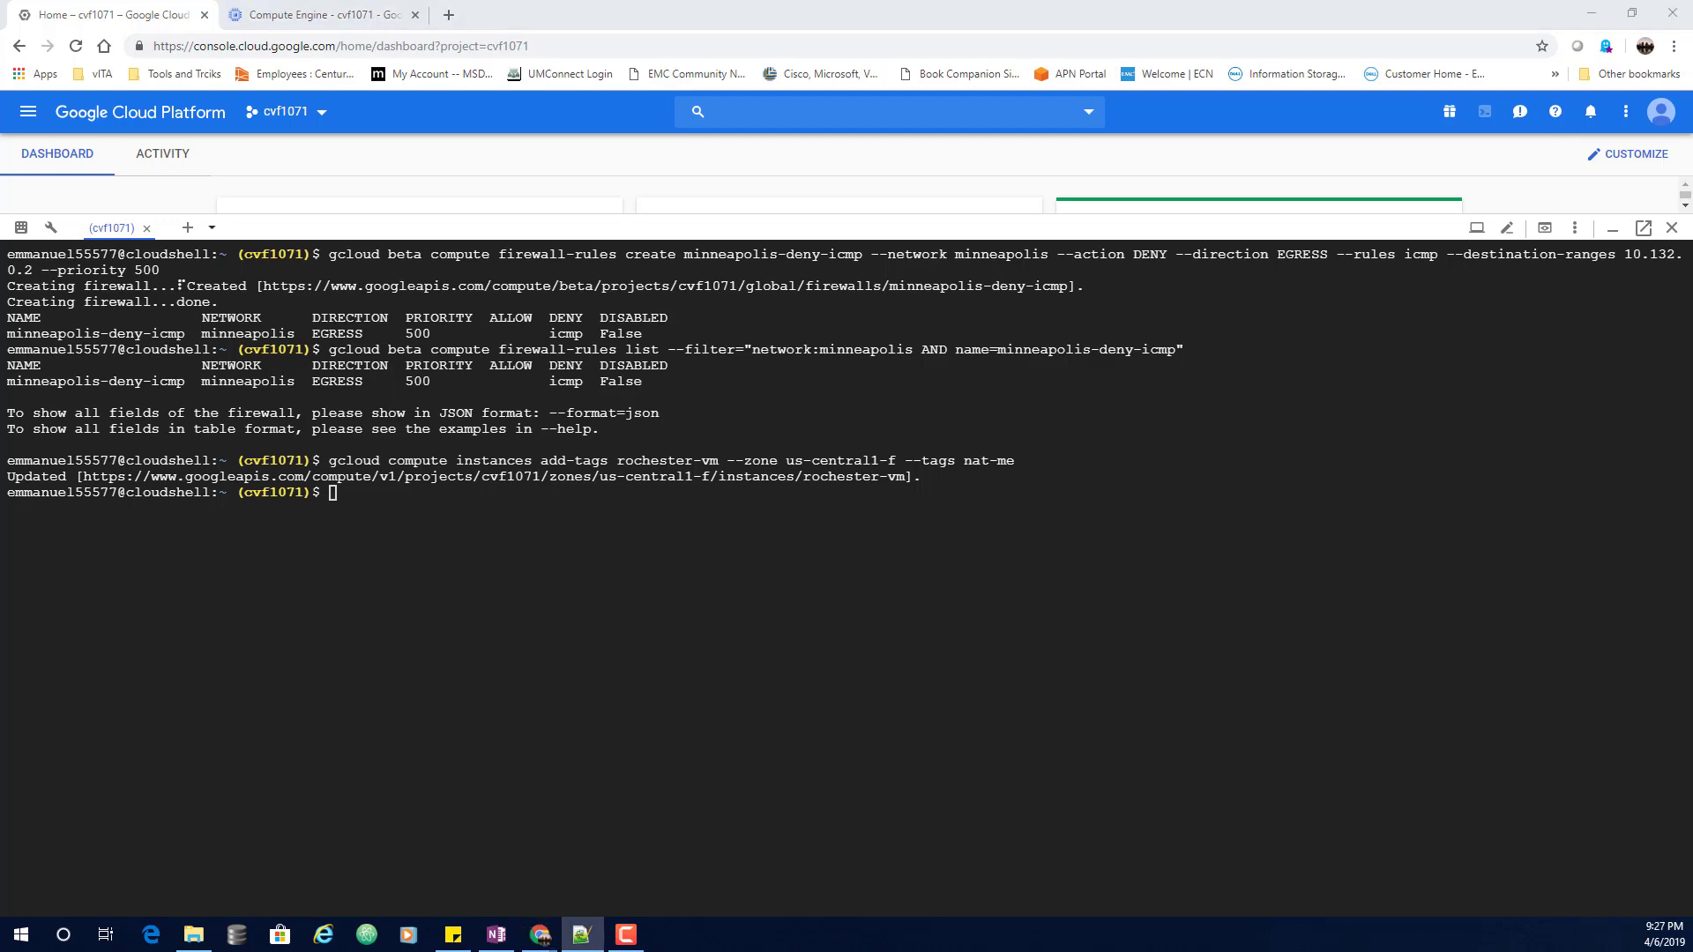
{"action": "left_click", "coordinate": [439, 517]}
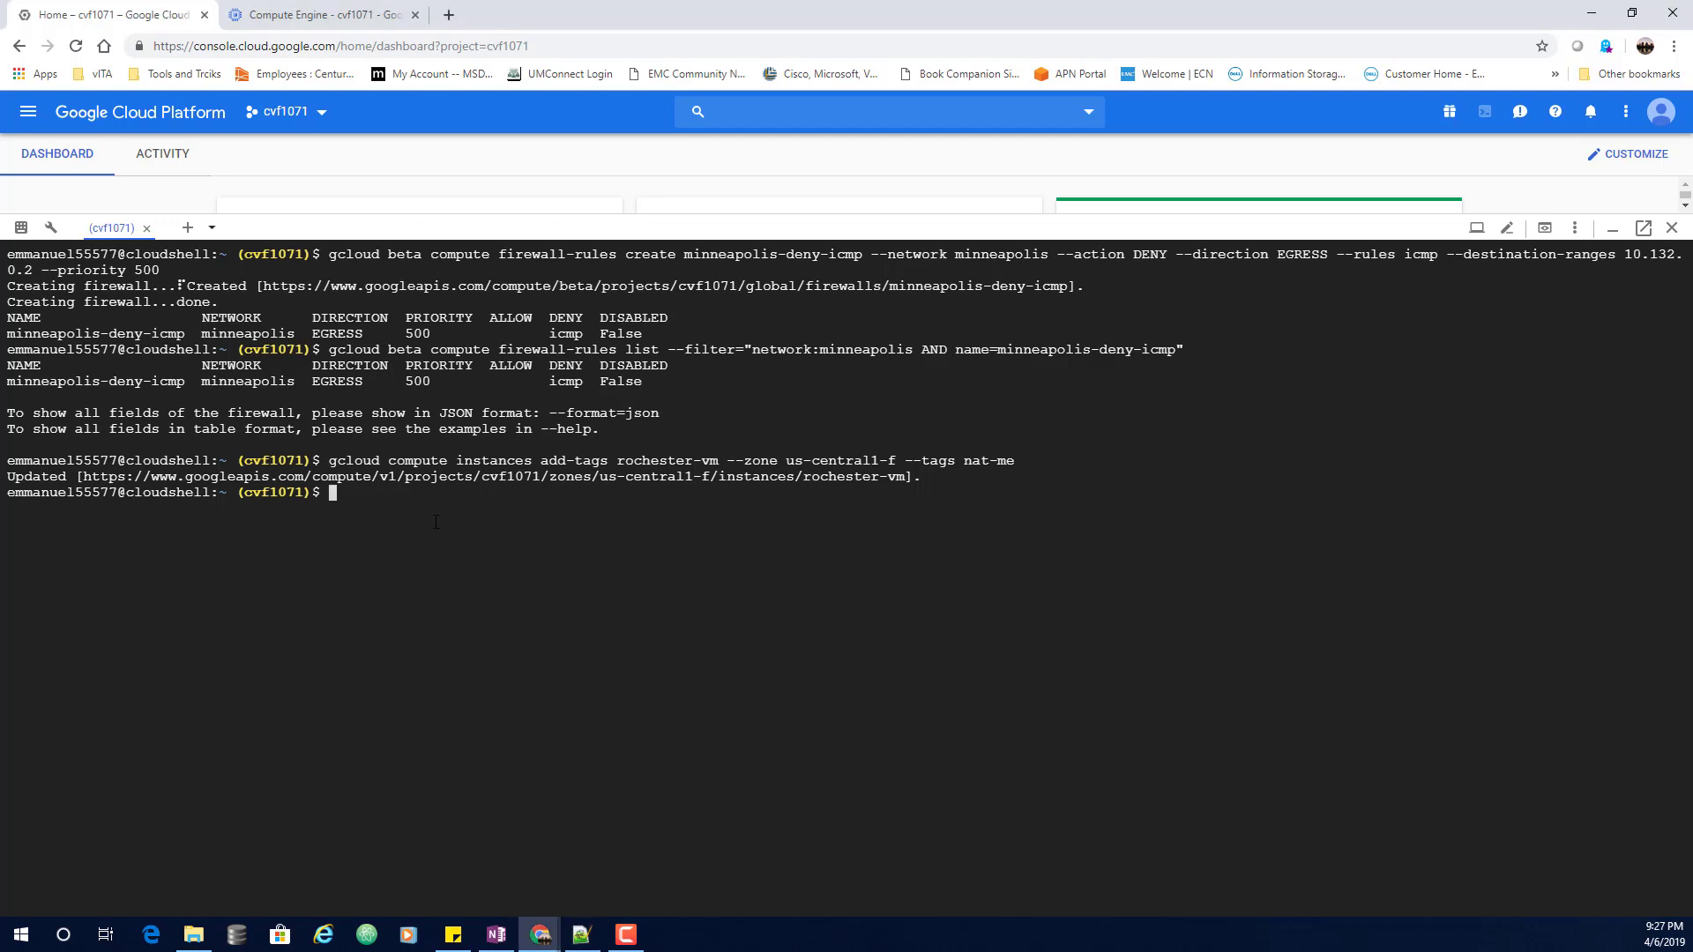
{"action": "type", "text": "gcloud compute routes create nat-route --network rochester --destination-range 0.0.0.0/0 --next-hop-instance rochester-bastion --next-hop-instance-zone us-central1-c --tags nat-me --priority 800"}
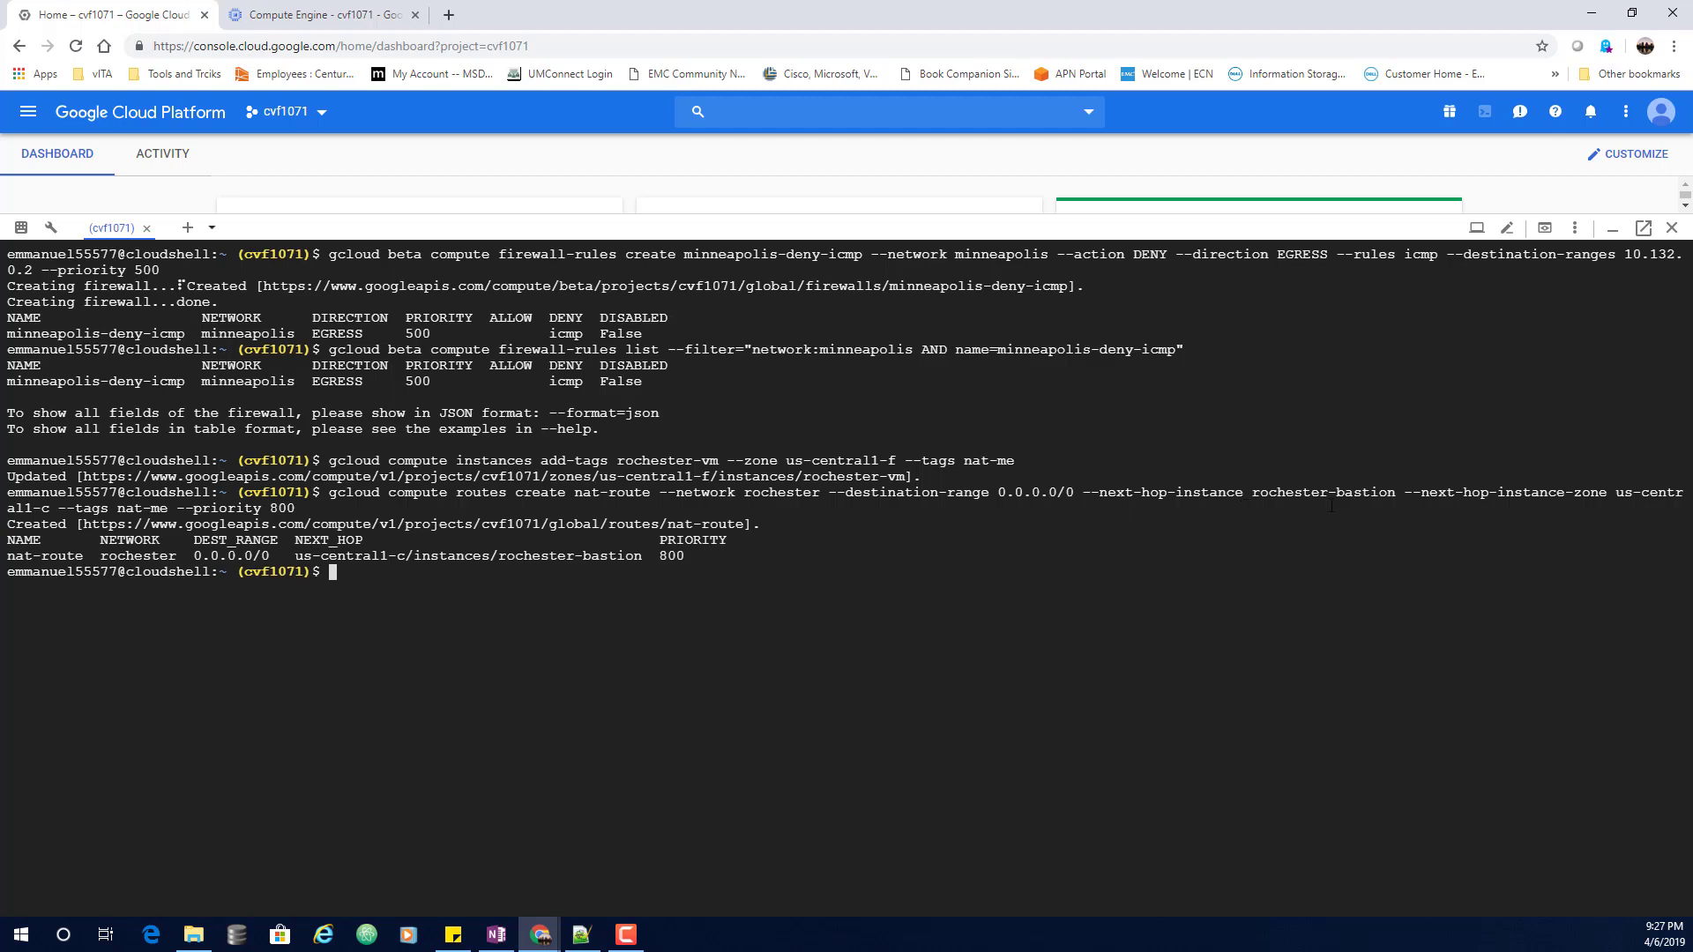
{"action": "left_click", "coordinate": [315, 19]}
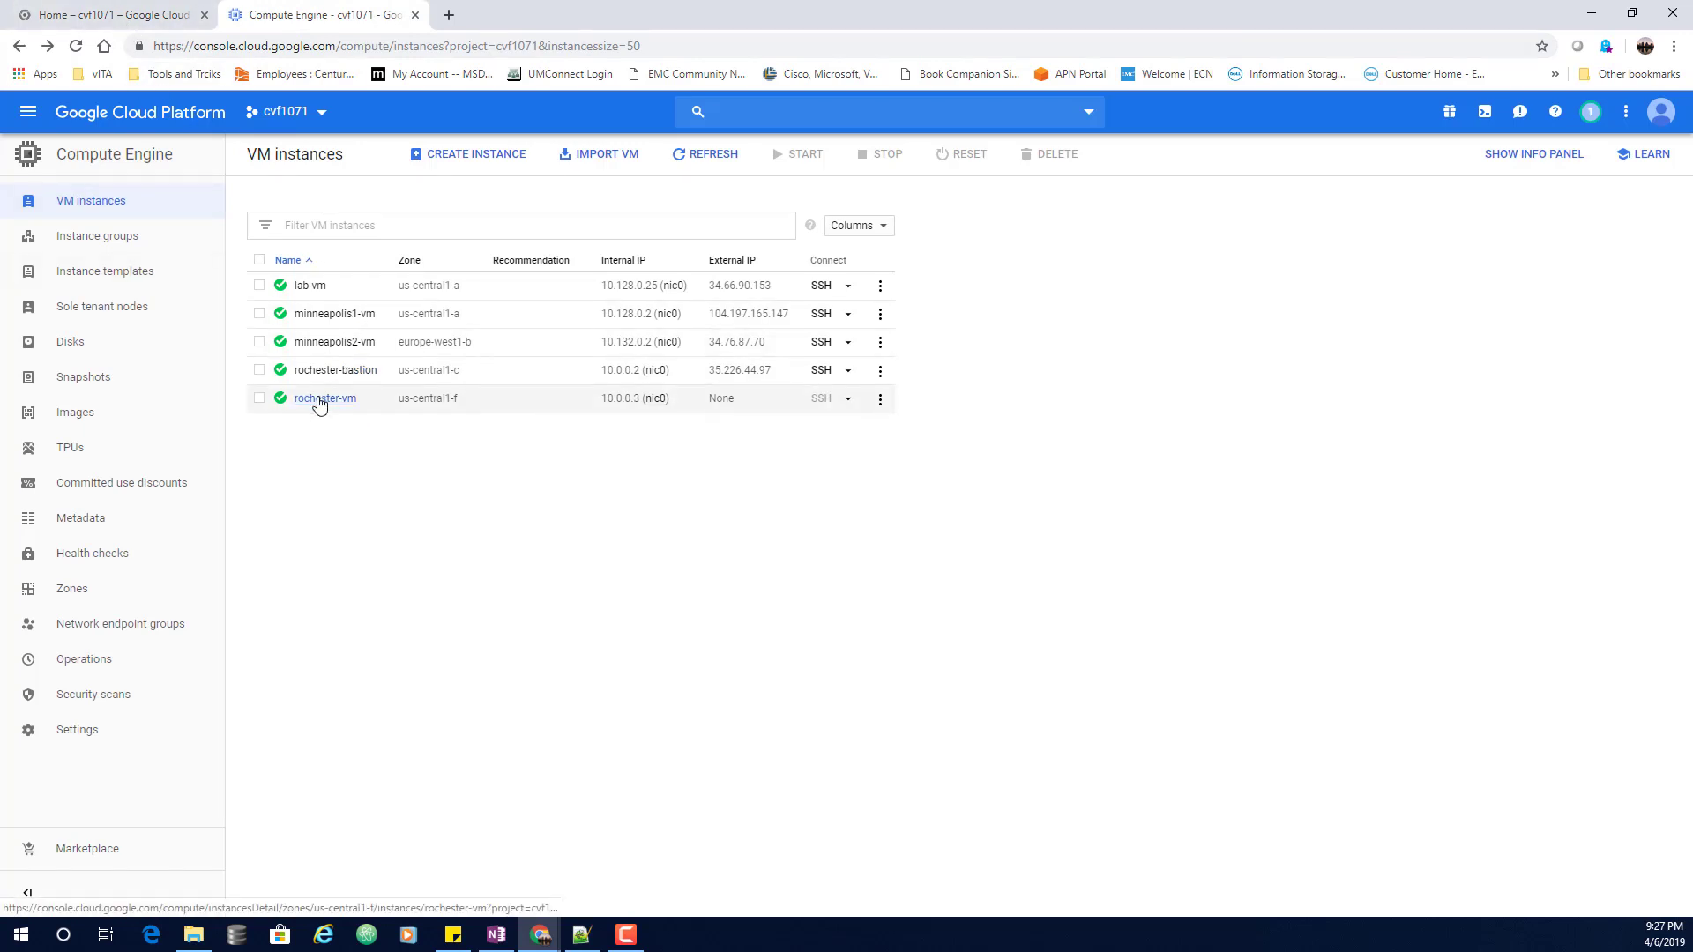
{"action": "left_click", "coordinate": [145, 18]}
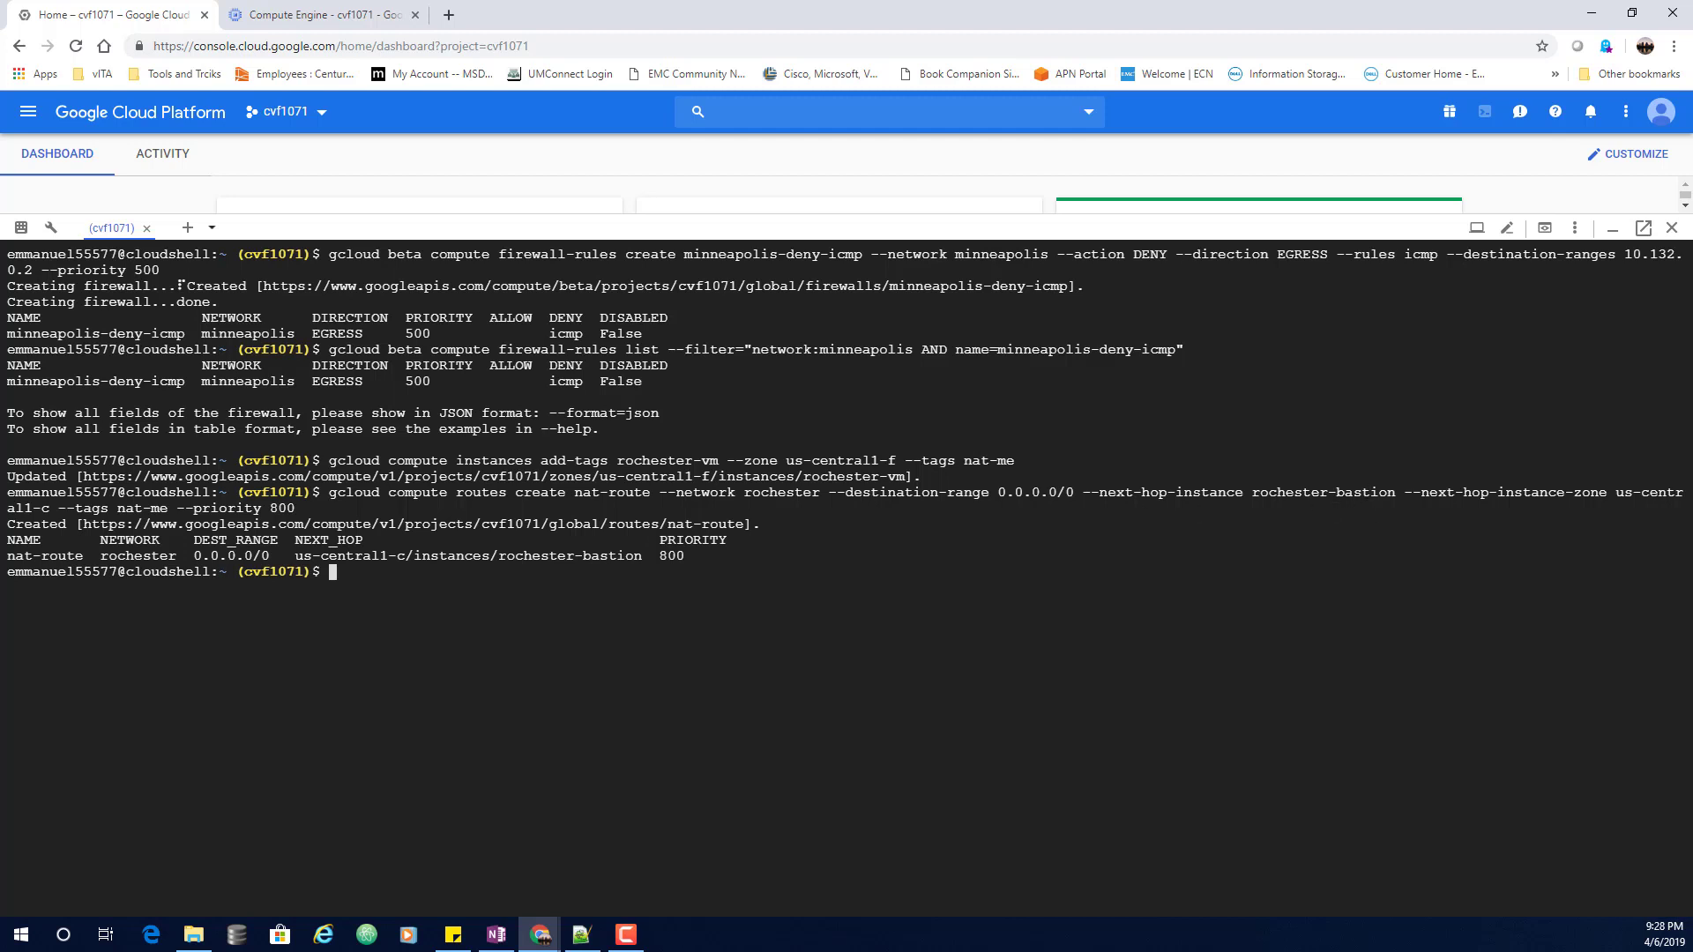
In the rochester-bastion SSH session, enable IP forwarding with sudo sysctl -w net.ipv4.ip_forward=1
{"action": "key", "text": "alt+Tab"}
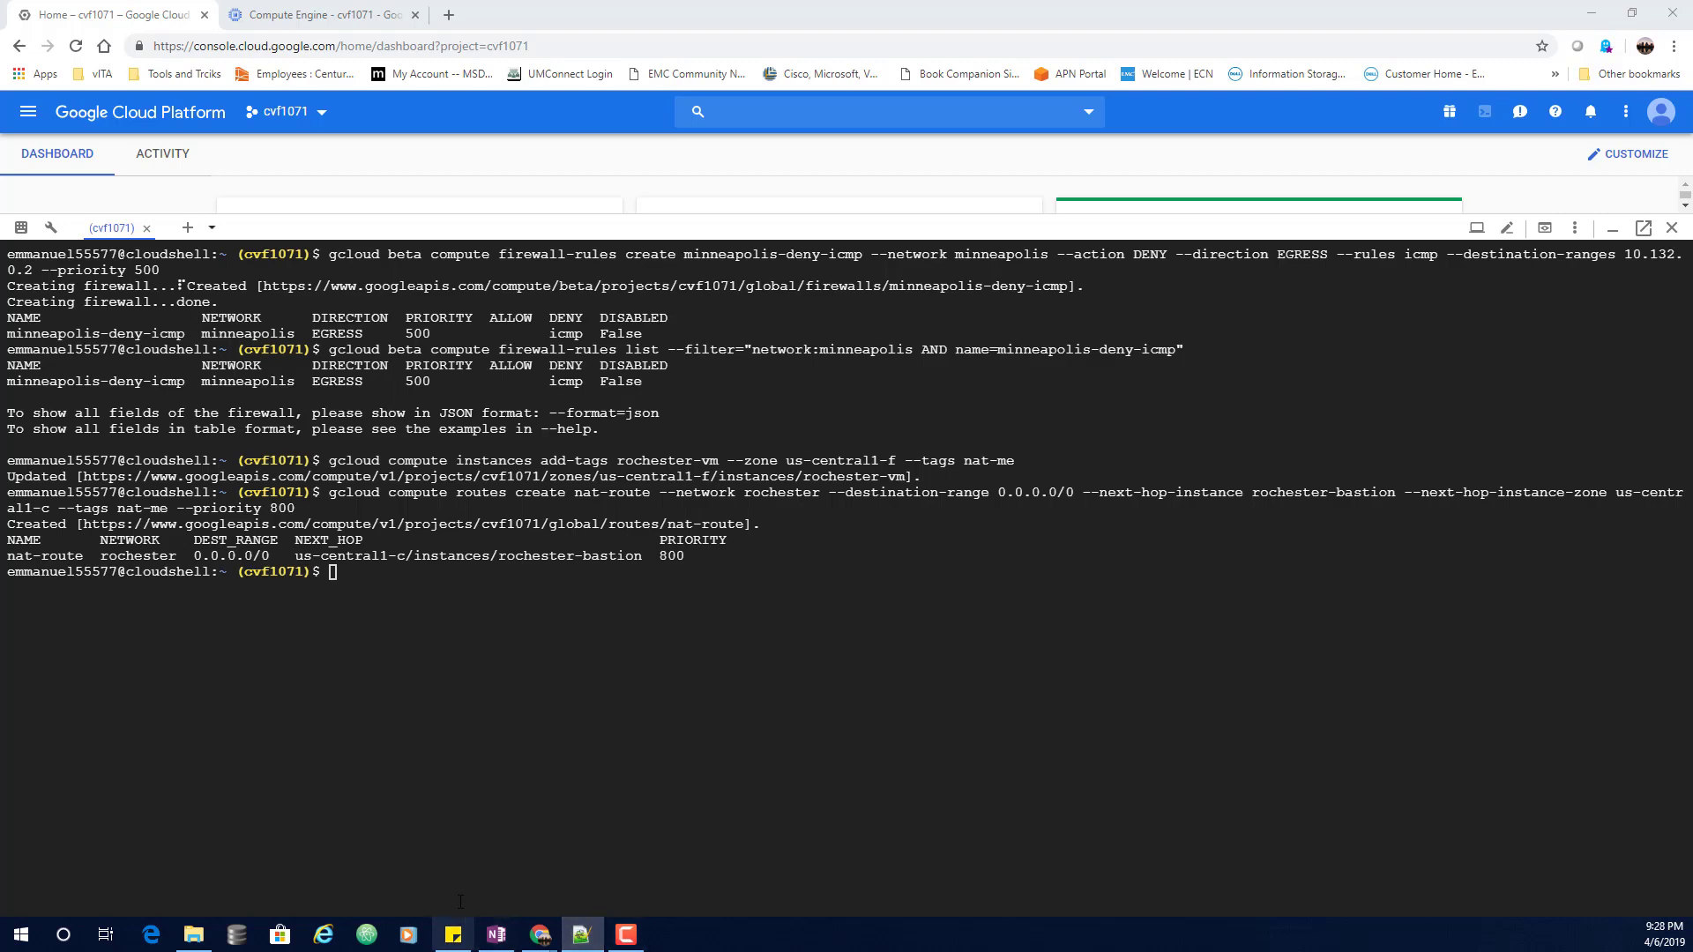
{"action": "mouse_move", "coordinate": [558, 940]}
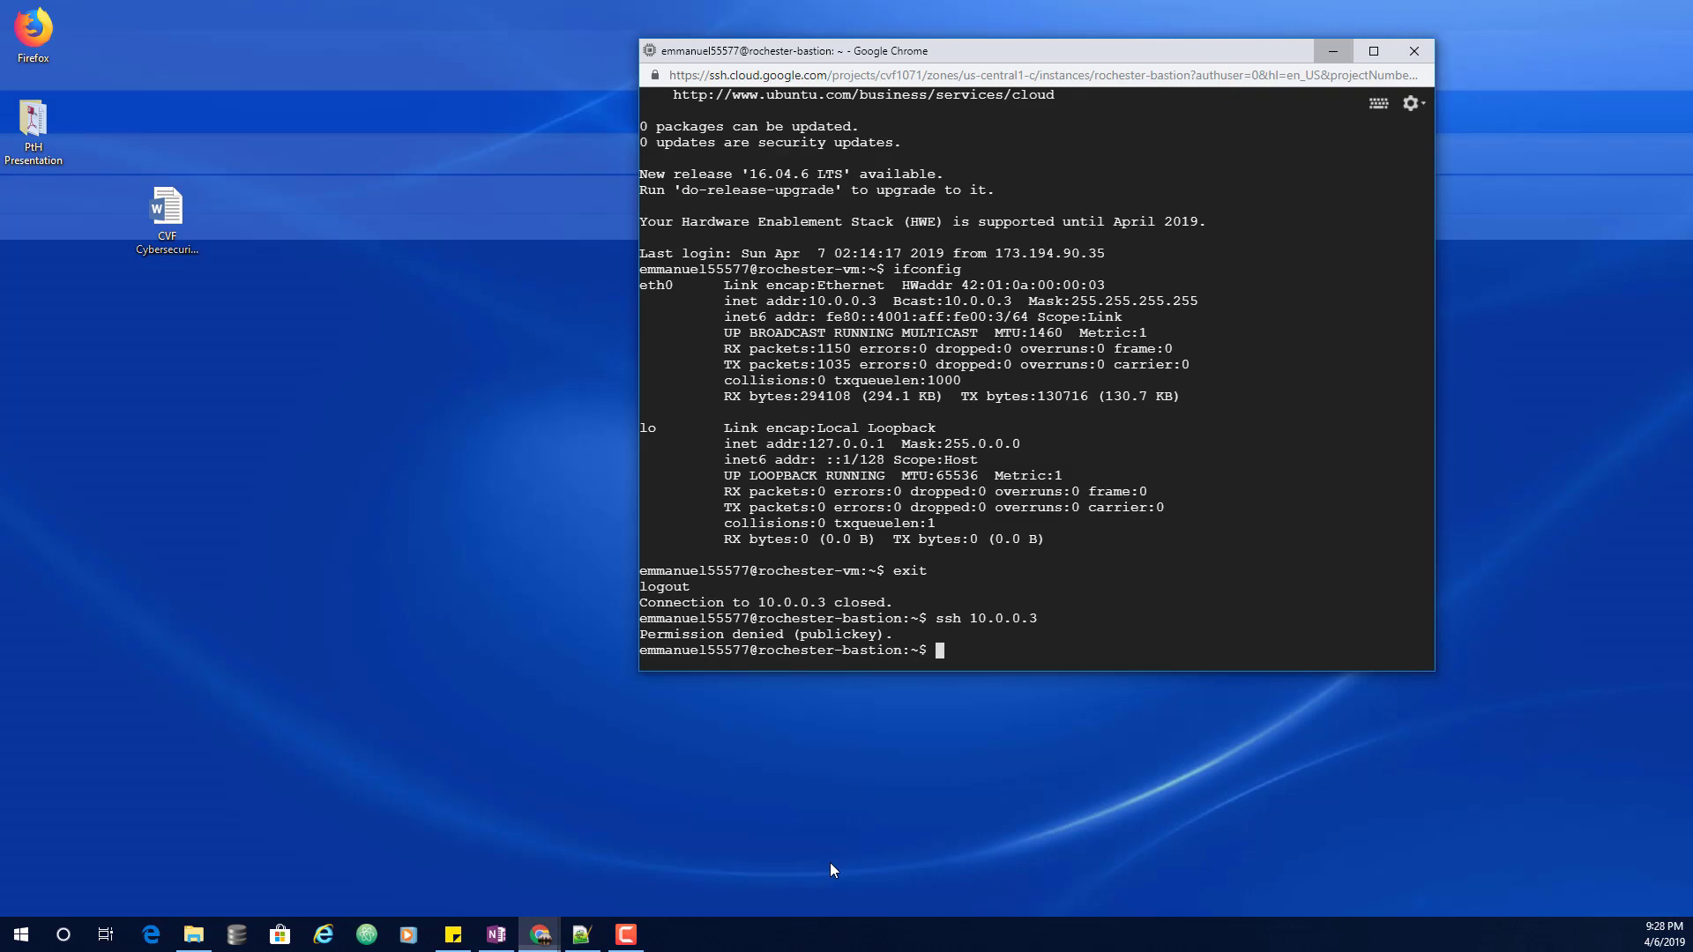
{"action": "left_click", "coordinate": [830, 865]}
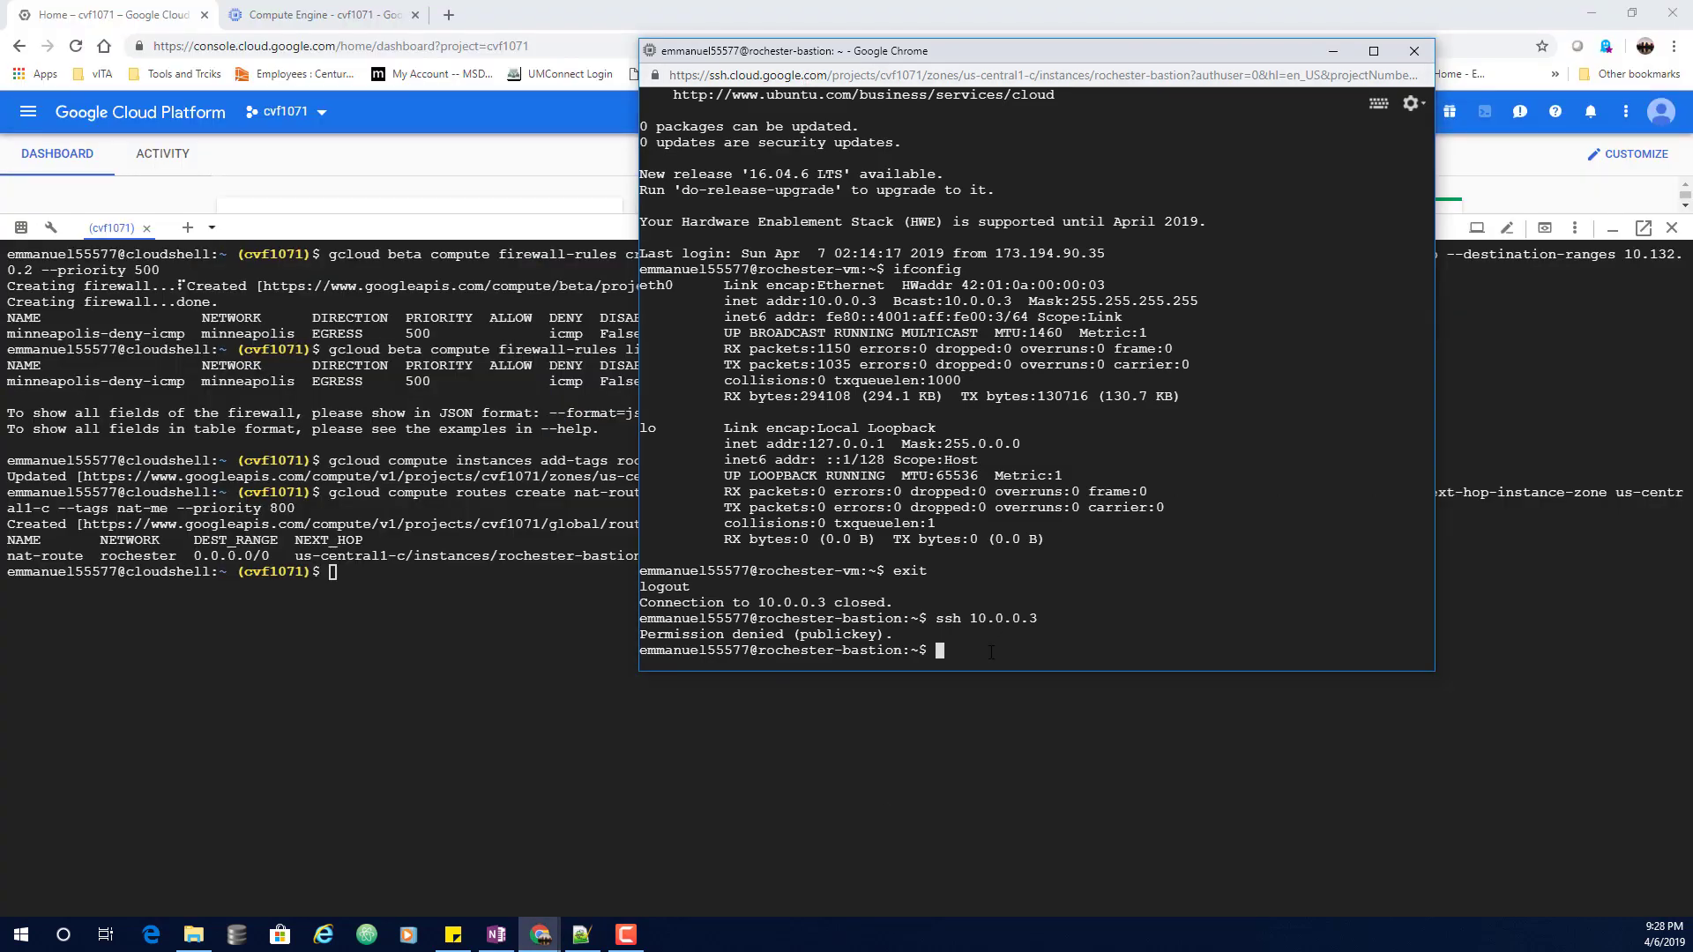
{"action": "type", "text": "sudo sysctl -w net.ipv4.ip_forward=1"}
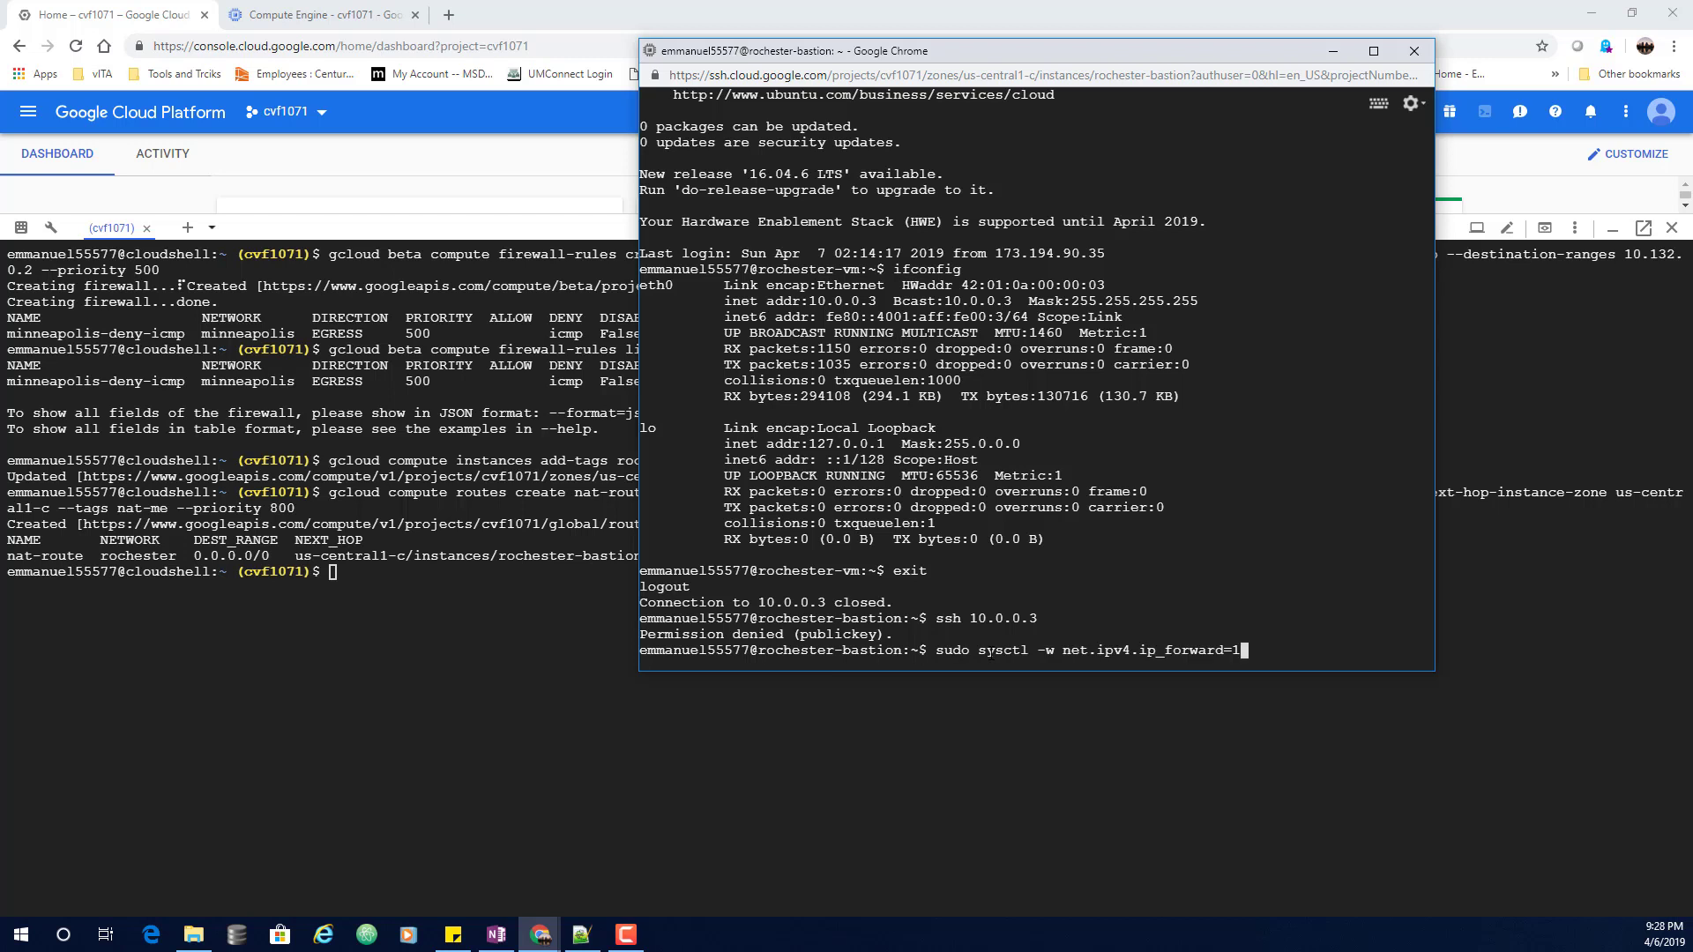
{"action": "key", "text": "Return"}
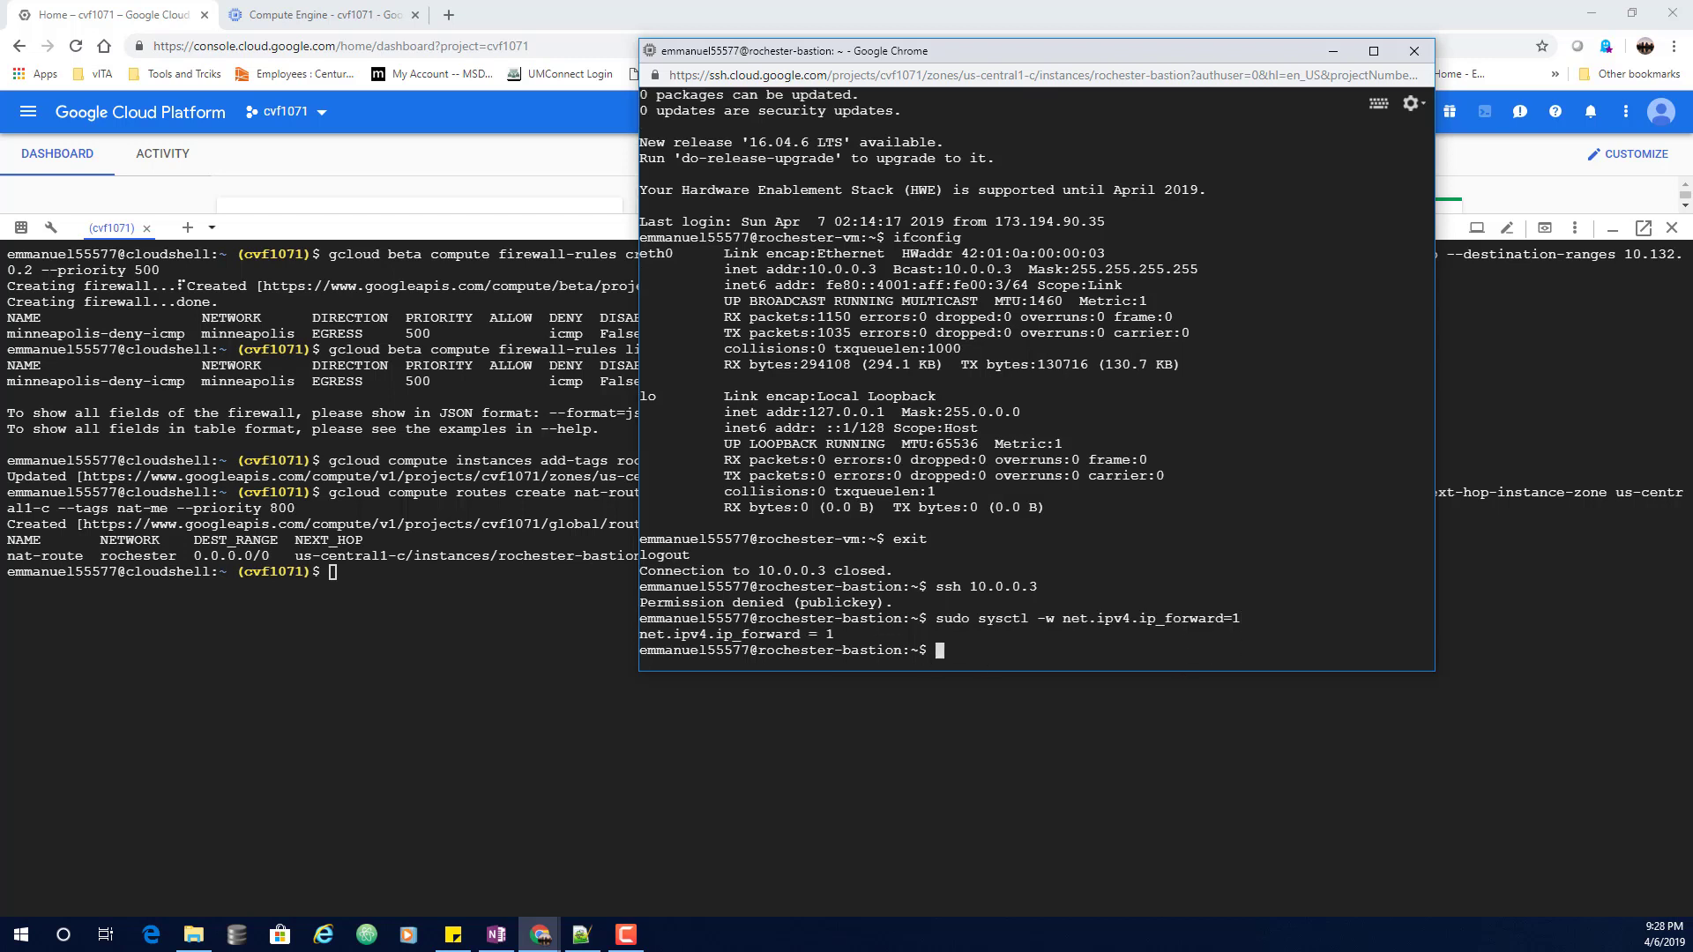
Add a NAT masquerade rule on rochester-bastion with sudo iptables -t nat -A POSTROUTING -o eth0 -j MASQUERADE
{"action": "key", "text": "alt+Tab"}
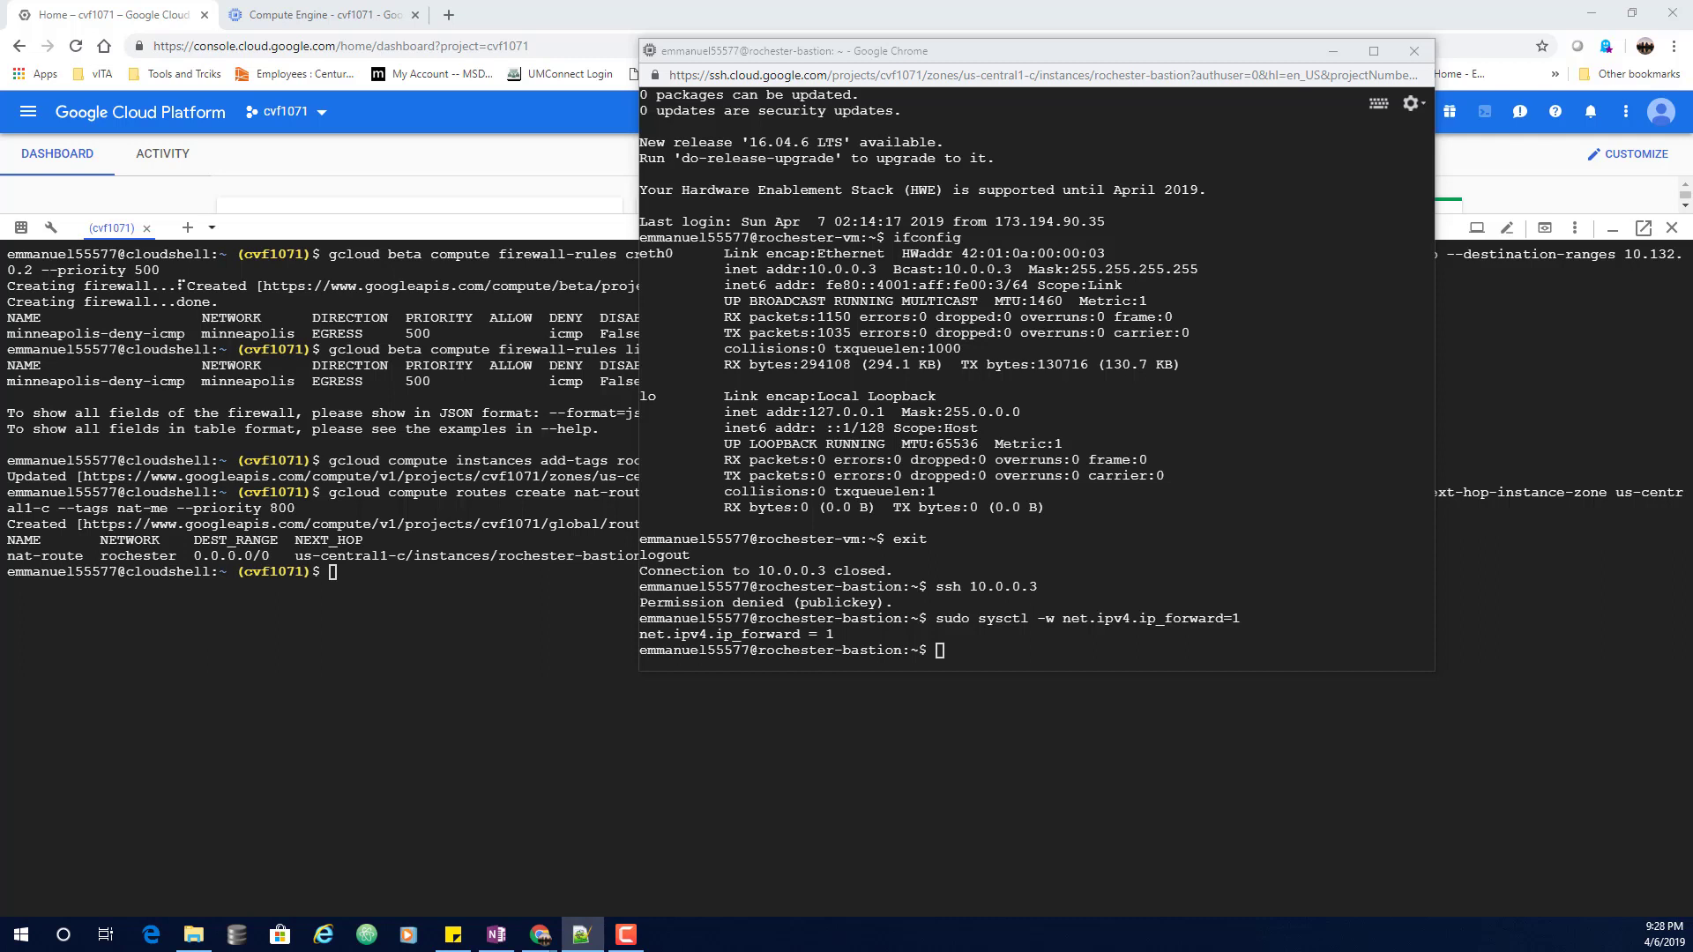
{"action": "left_click", "coordinate": [980, 658]}
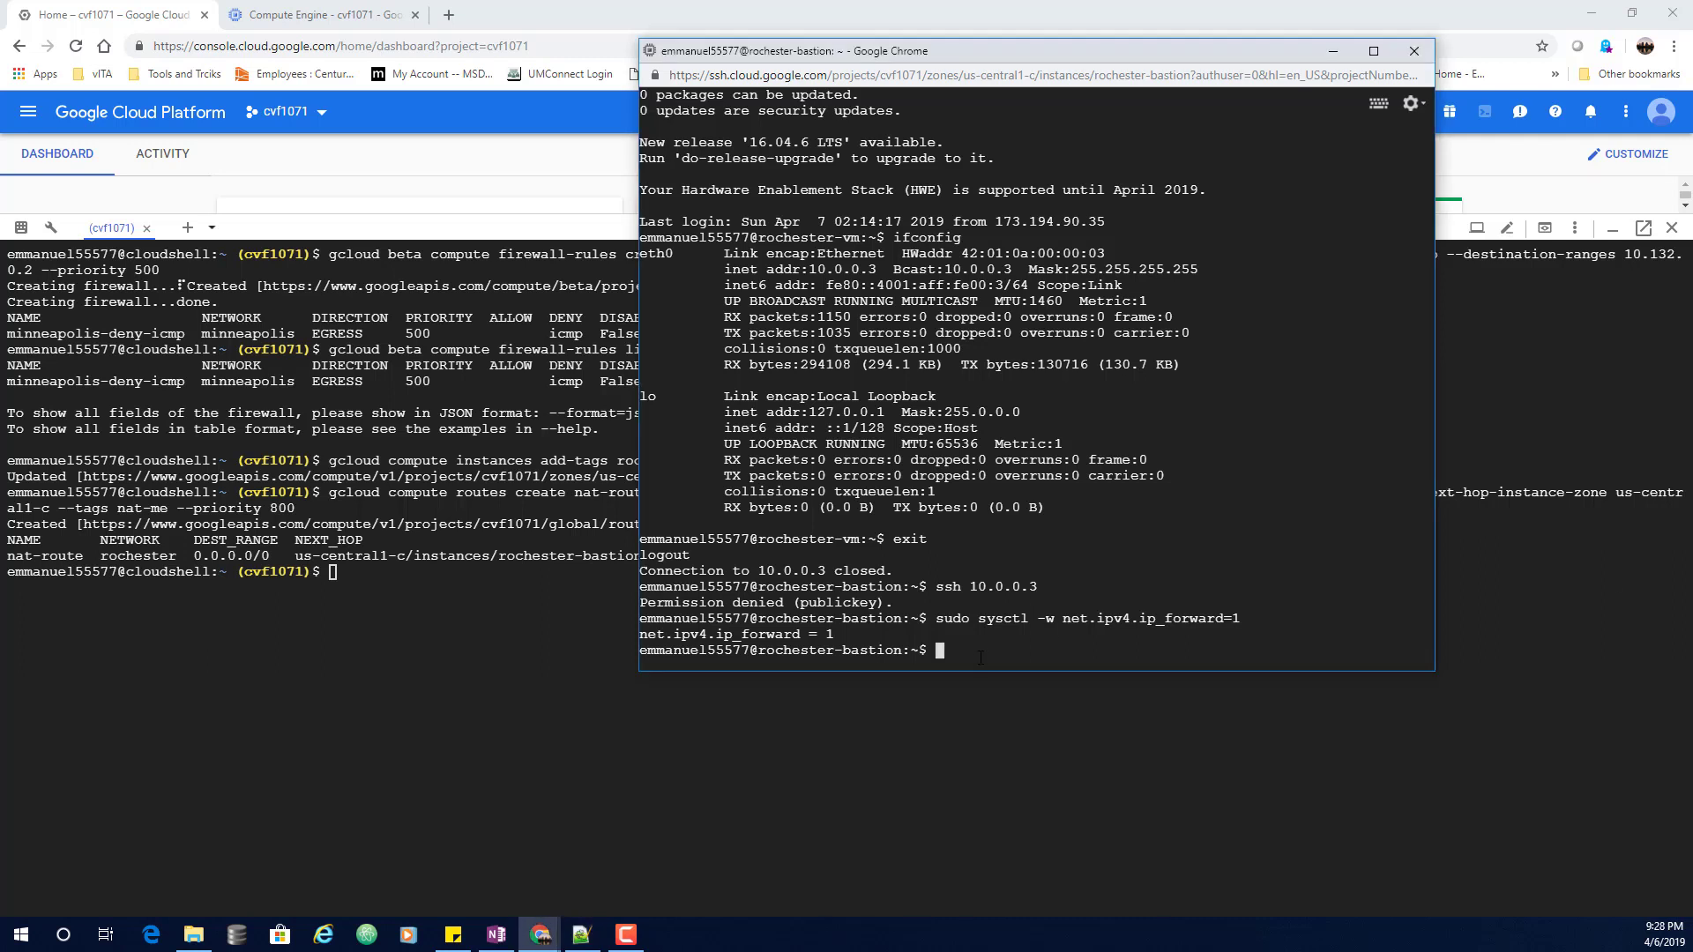
{"action": "type", "text": "sudo iptables -t nat -A POSTROUTING -o eth0 -j MASQUERADE"}
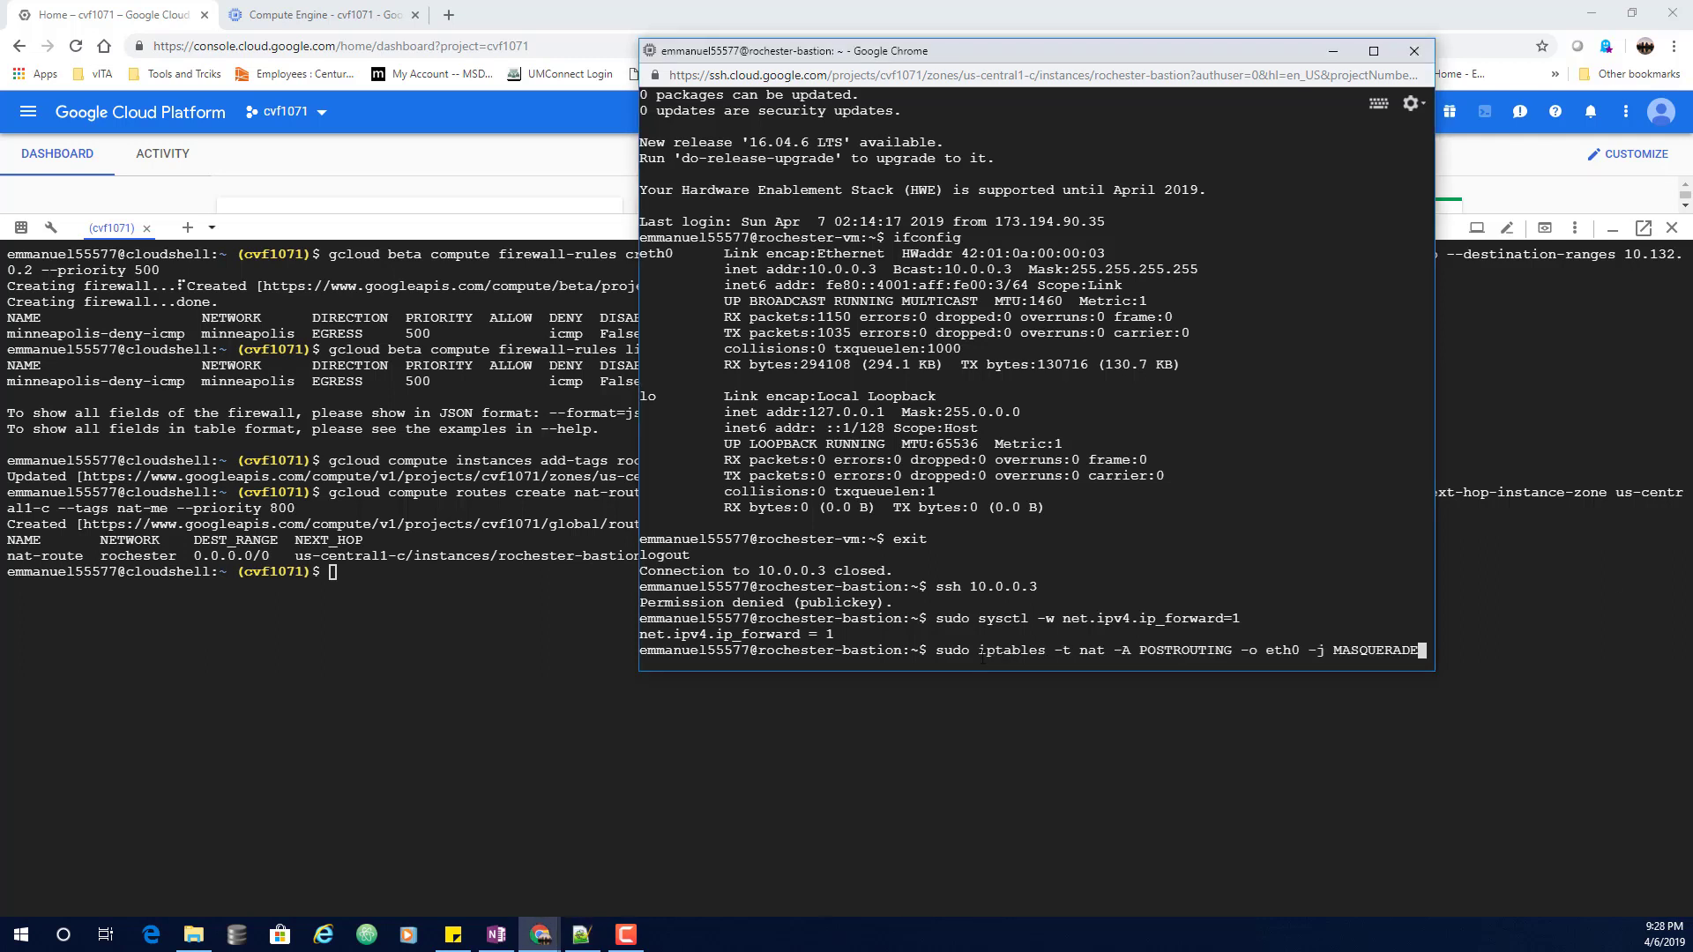
{"action": "key", "text": "Return"}
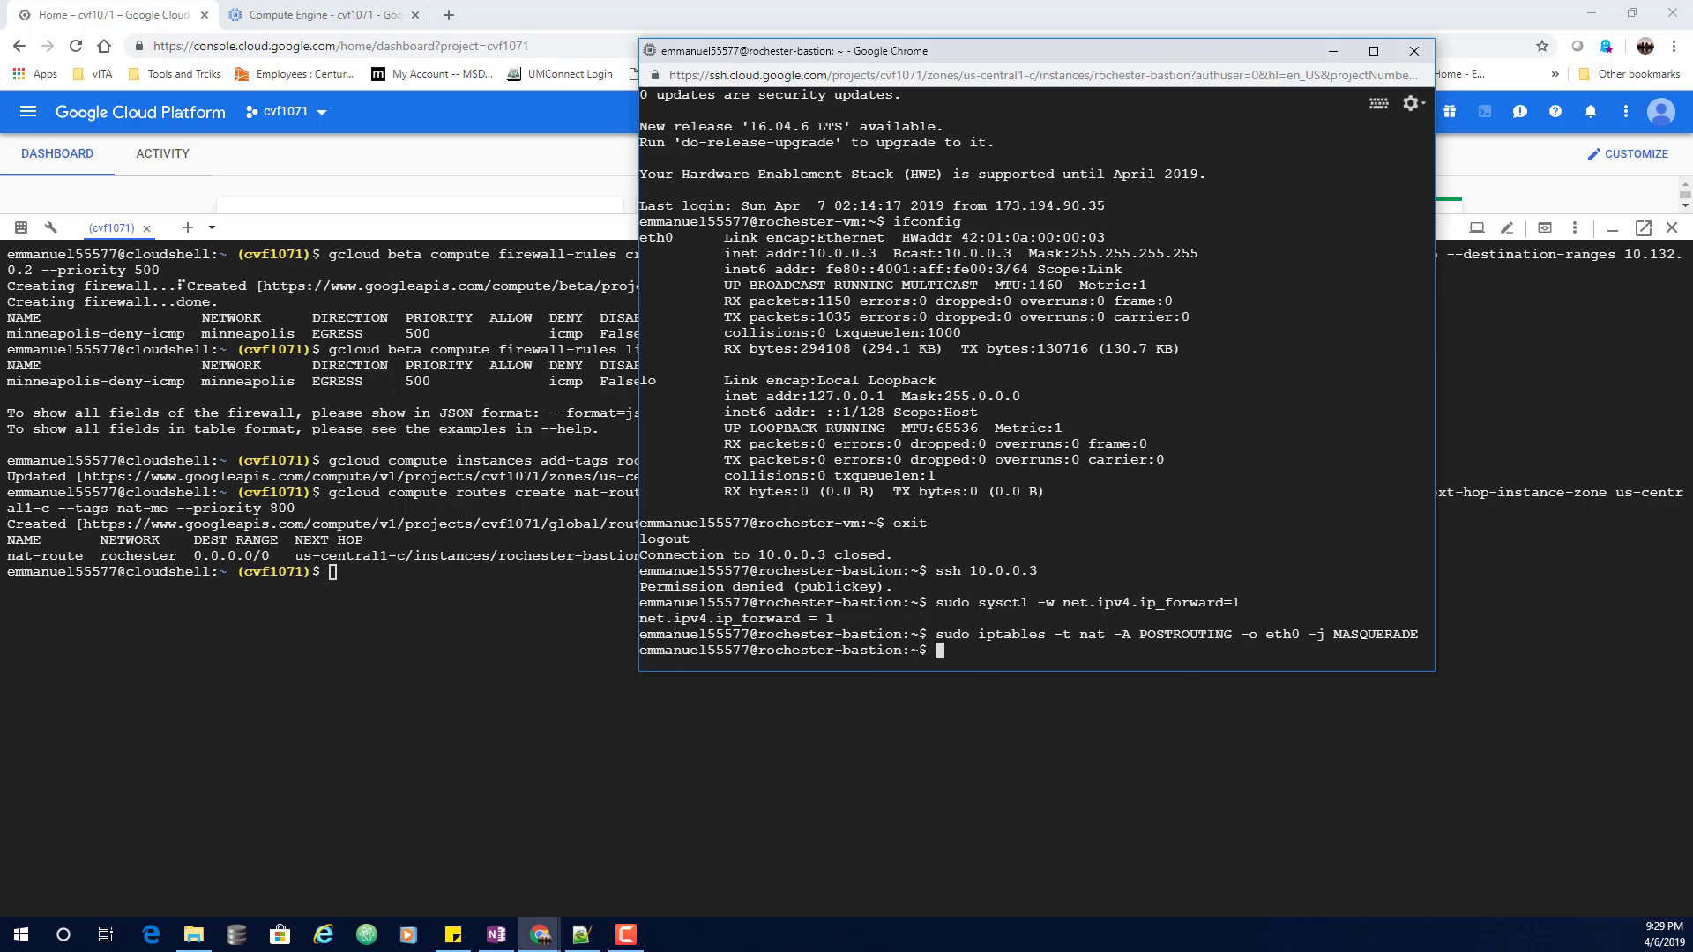
{"action": "left_click_drag", "start_coordinate": [640, 356], "coordinate": [476, 353]}
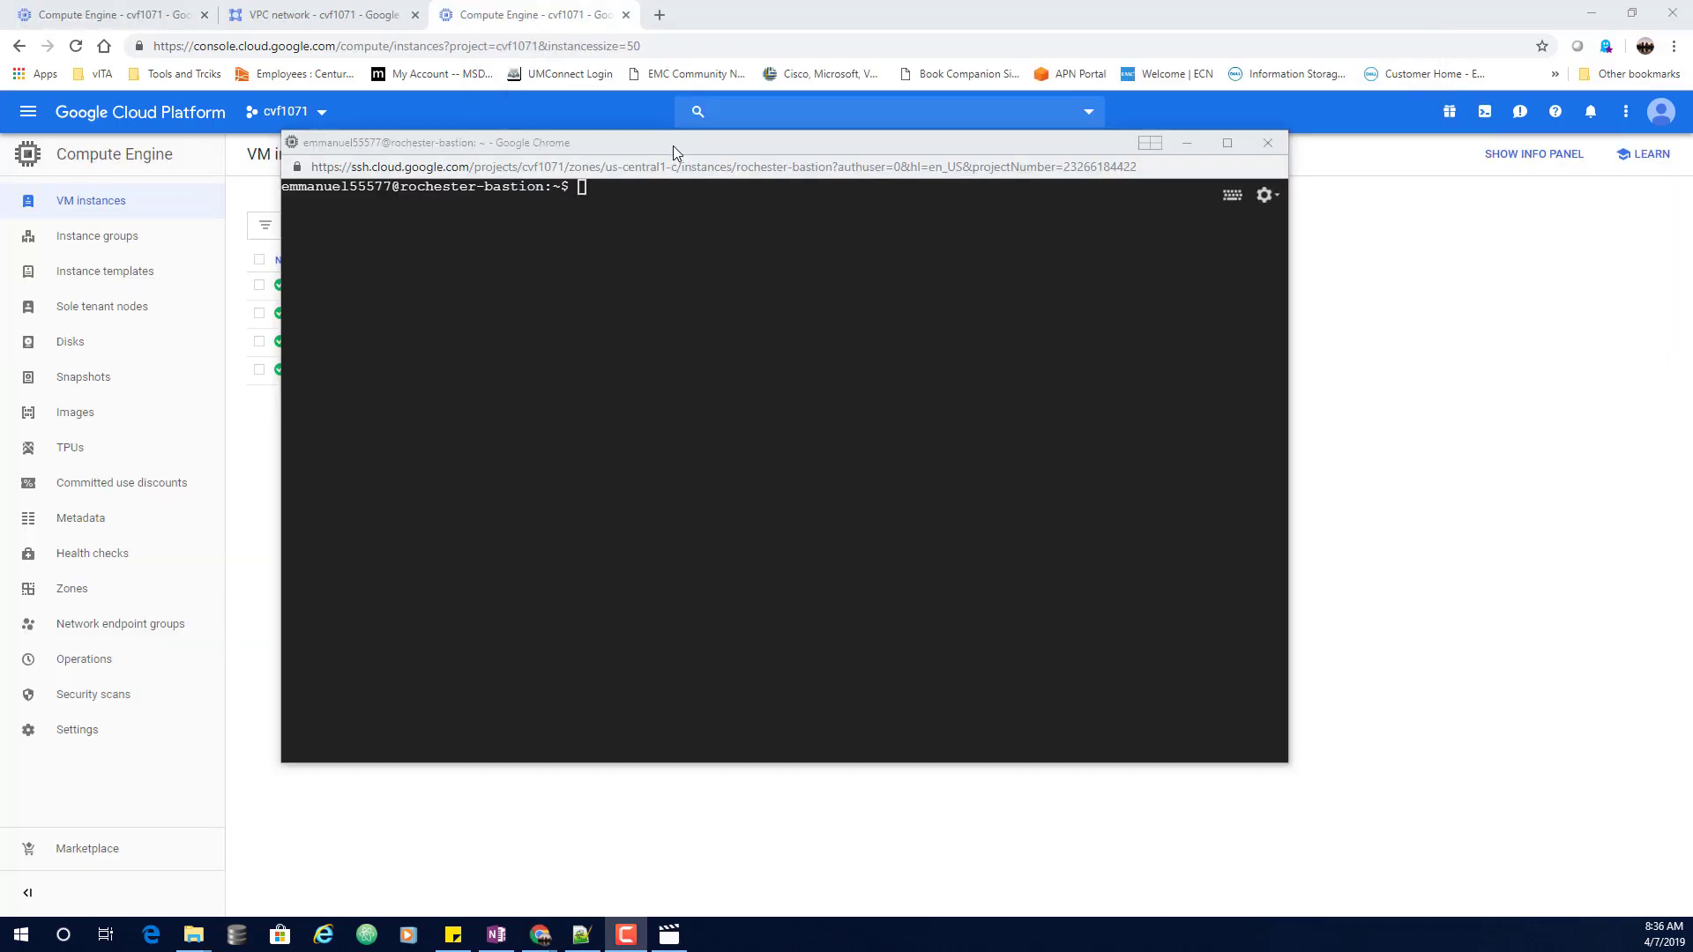
Reposition the rochester-bastion SSH window to uncover the VM instances list and check the internal and external IPs of the VMs
{"action": "left_click_drag", "start_coordinate": [674, 145], "coordinate": [600, 328]}
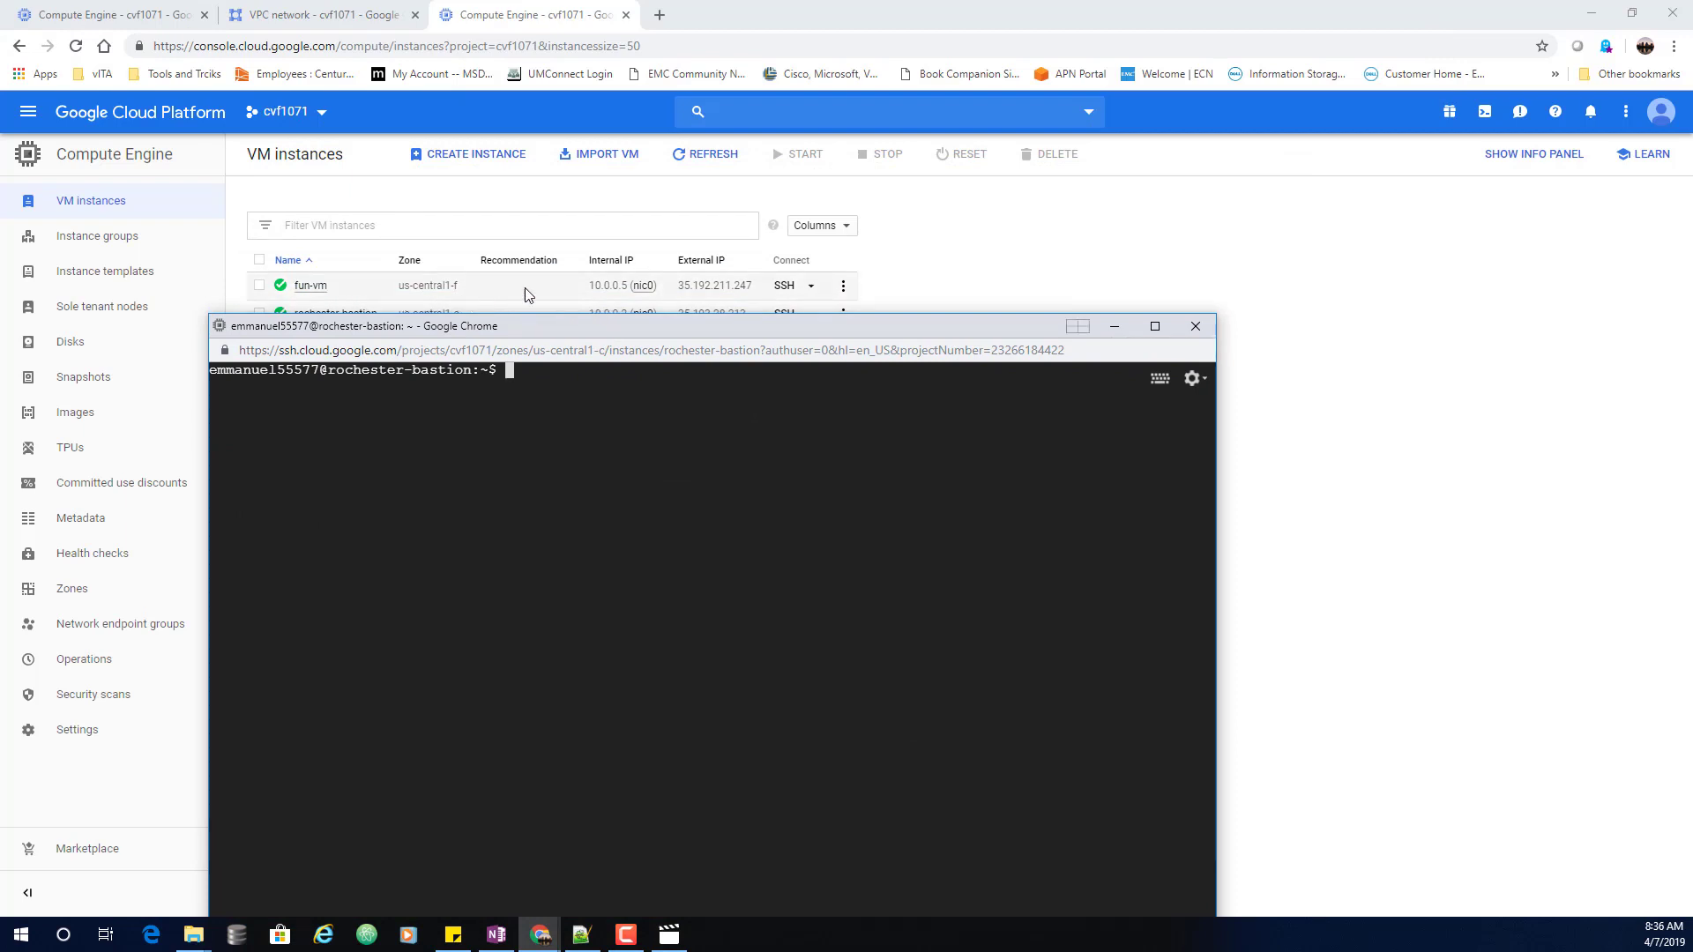
{"action": "left_click_drag", "start_coordinate": [547, 329], "coordinate": [669, 319]}
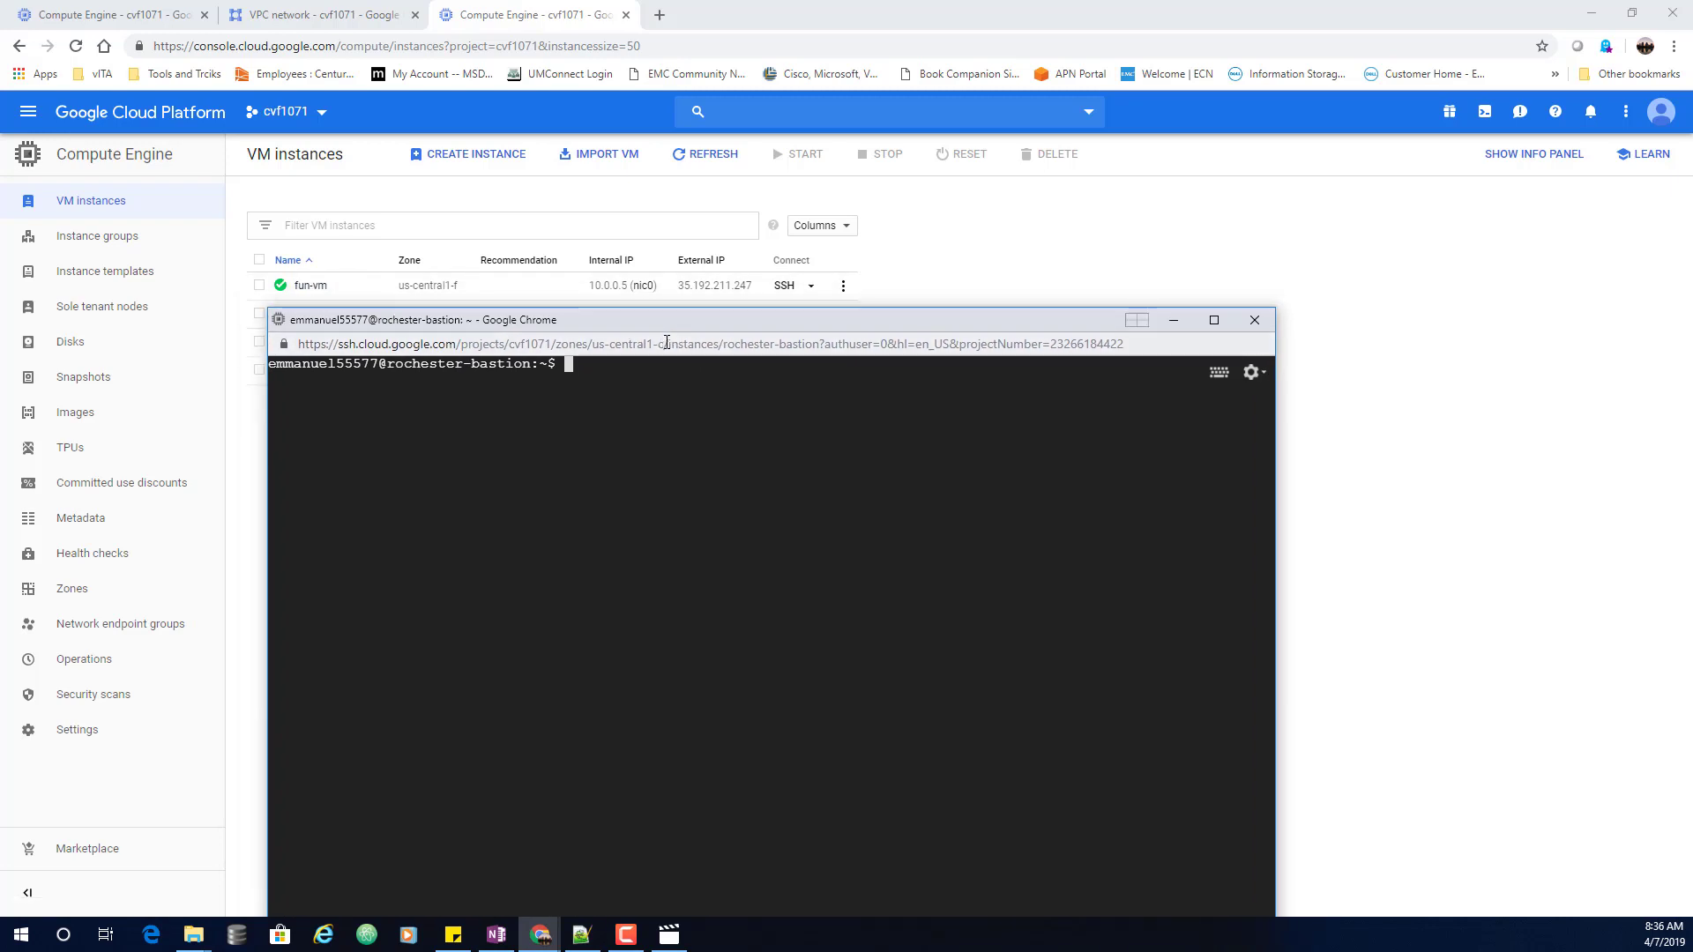
{"action": "left_click_drag", "start_coordinate": [691, 348], "coordinate": [643, 373]}
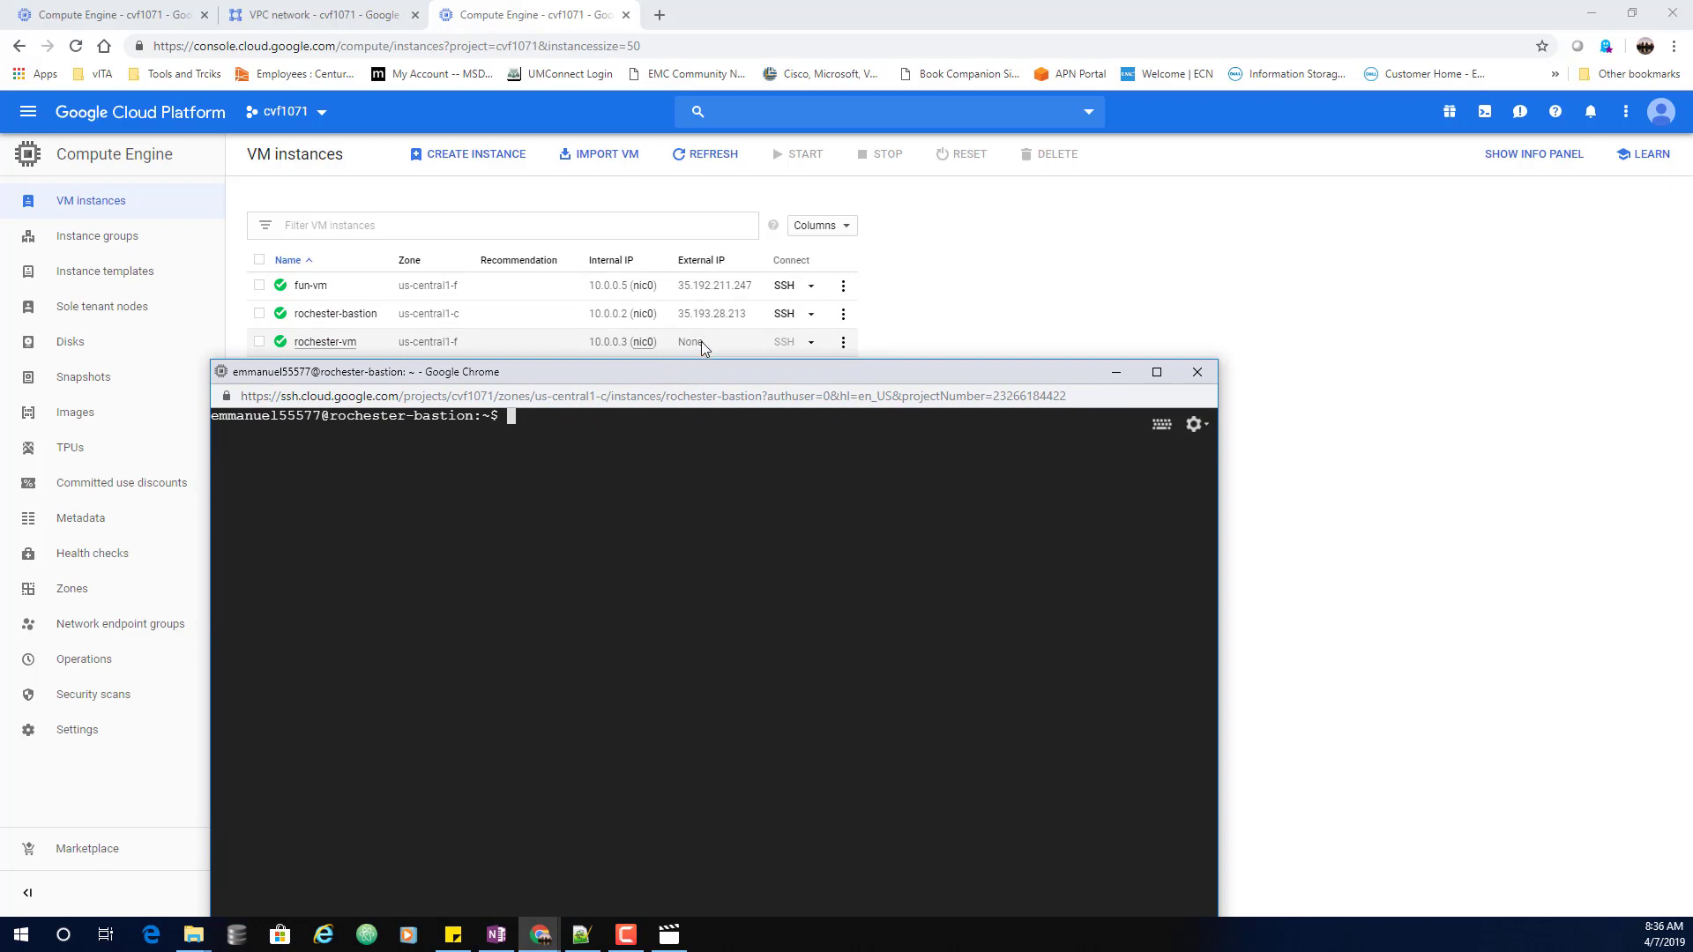
{"action": "left_click_drag", "start_coordinate": [680, 372], "coordinate": [685, 360]}
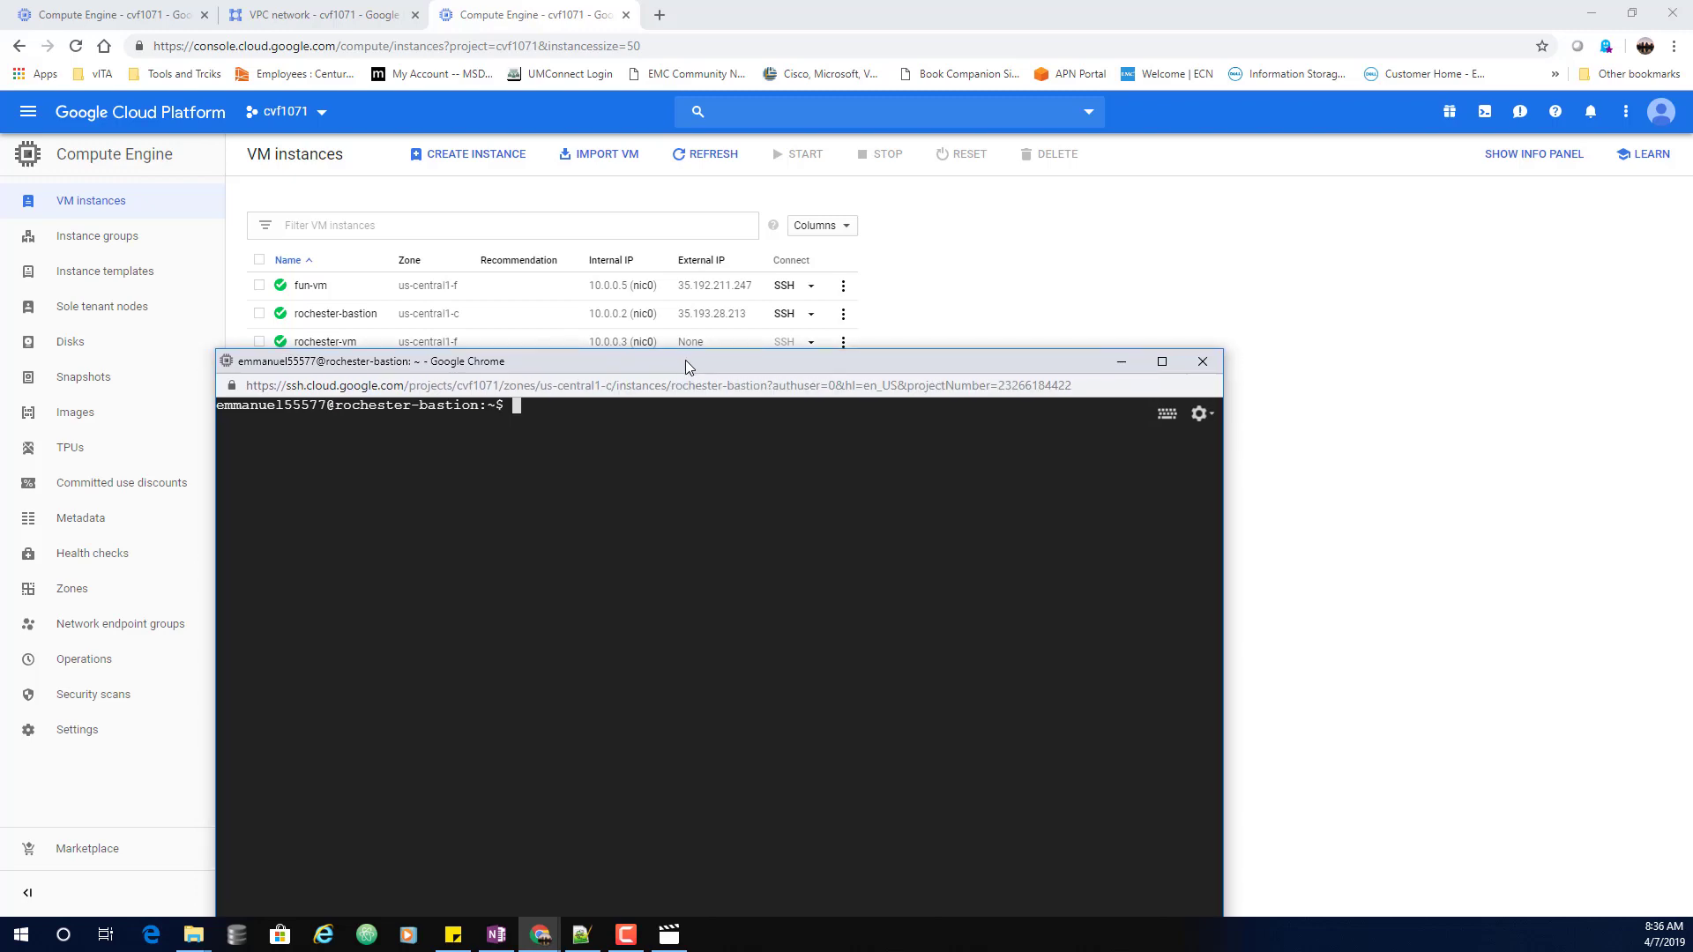
Bring up the fun-vm SSH session beside the bastion window, clear its terminal and connect to rochester-vm with ssh 10.0.0.3
{"action": "left_click", "coordinate": [541, 937]}
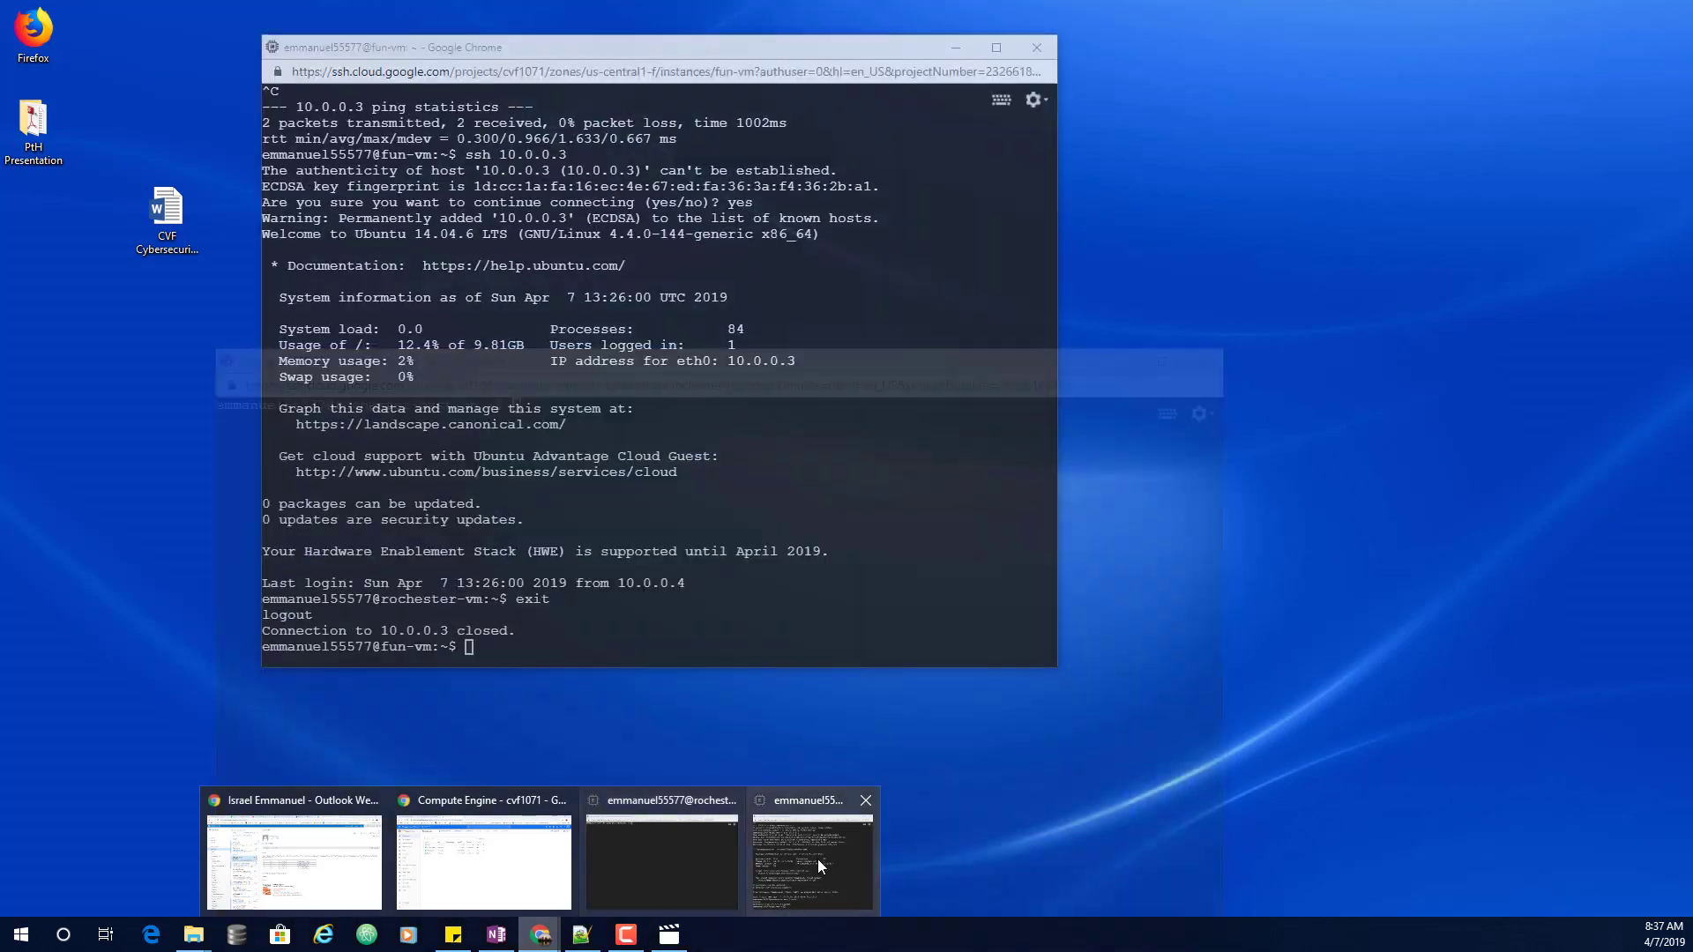
{"action": "left_click", "coordinate": [818, 859]}
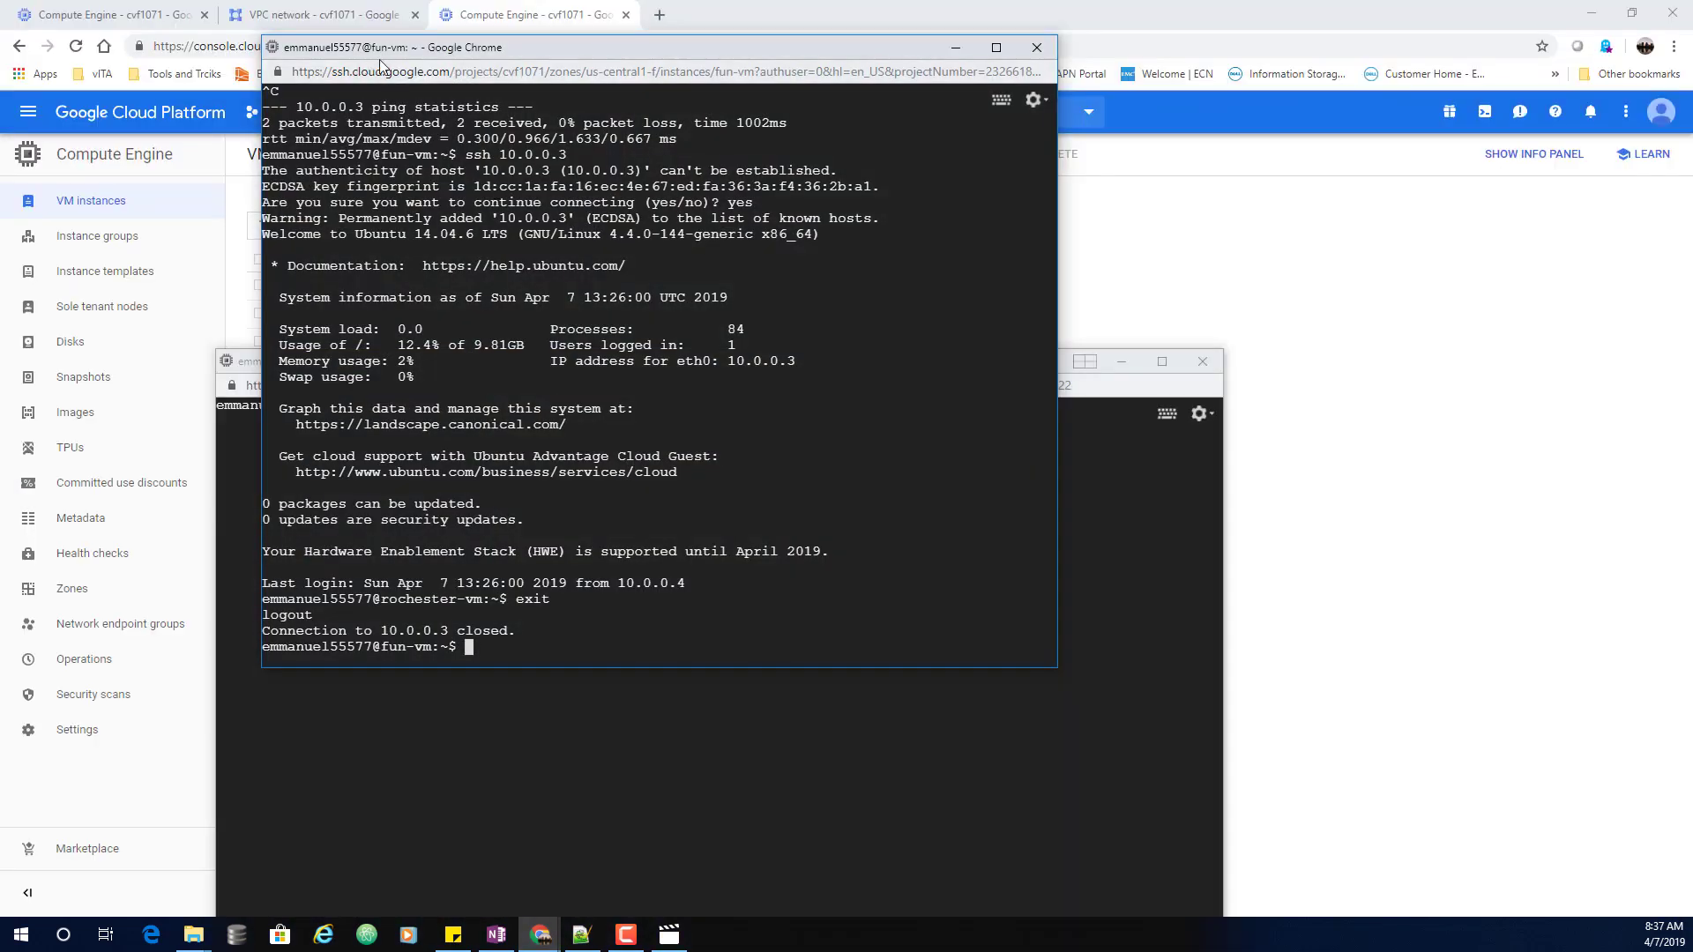
{"action": "left_click_drag", "start_coordinate": [609, 56], "coordinate": [970, 73]}
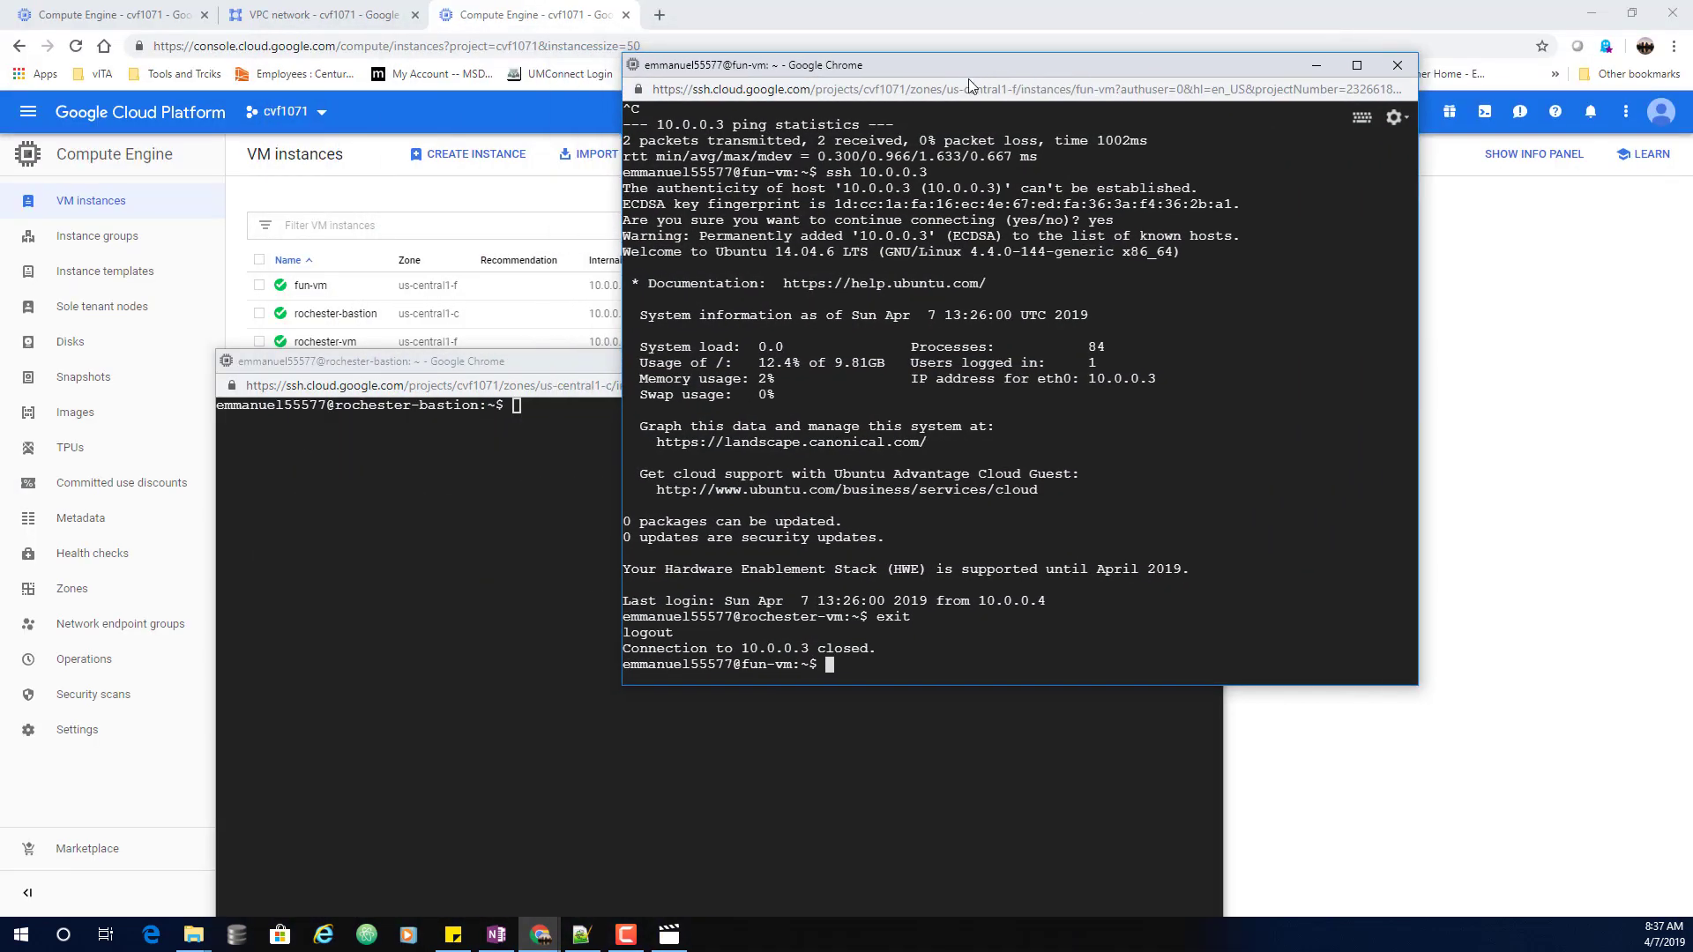
{"action": "type", "text": "lear"}
{"action": "key", "text": "Return"}
{"action": "type", "text": "ssh 10.0.0.3"}
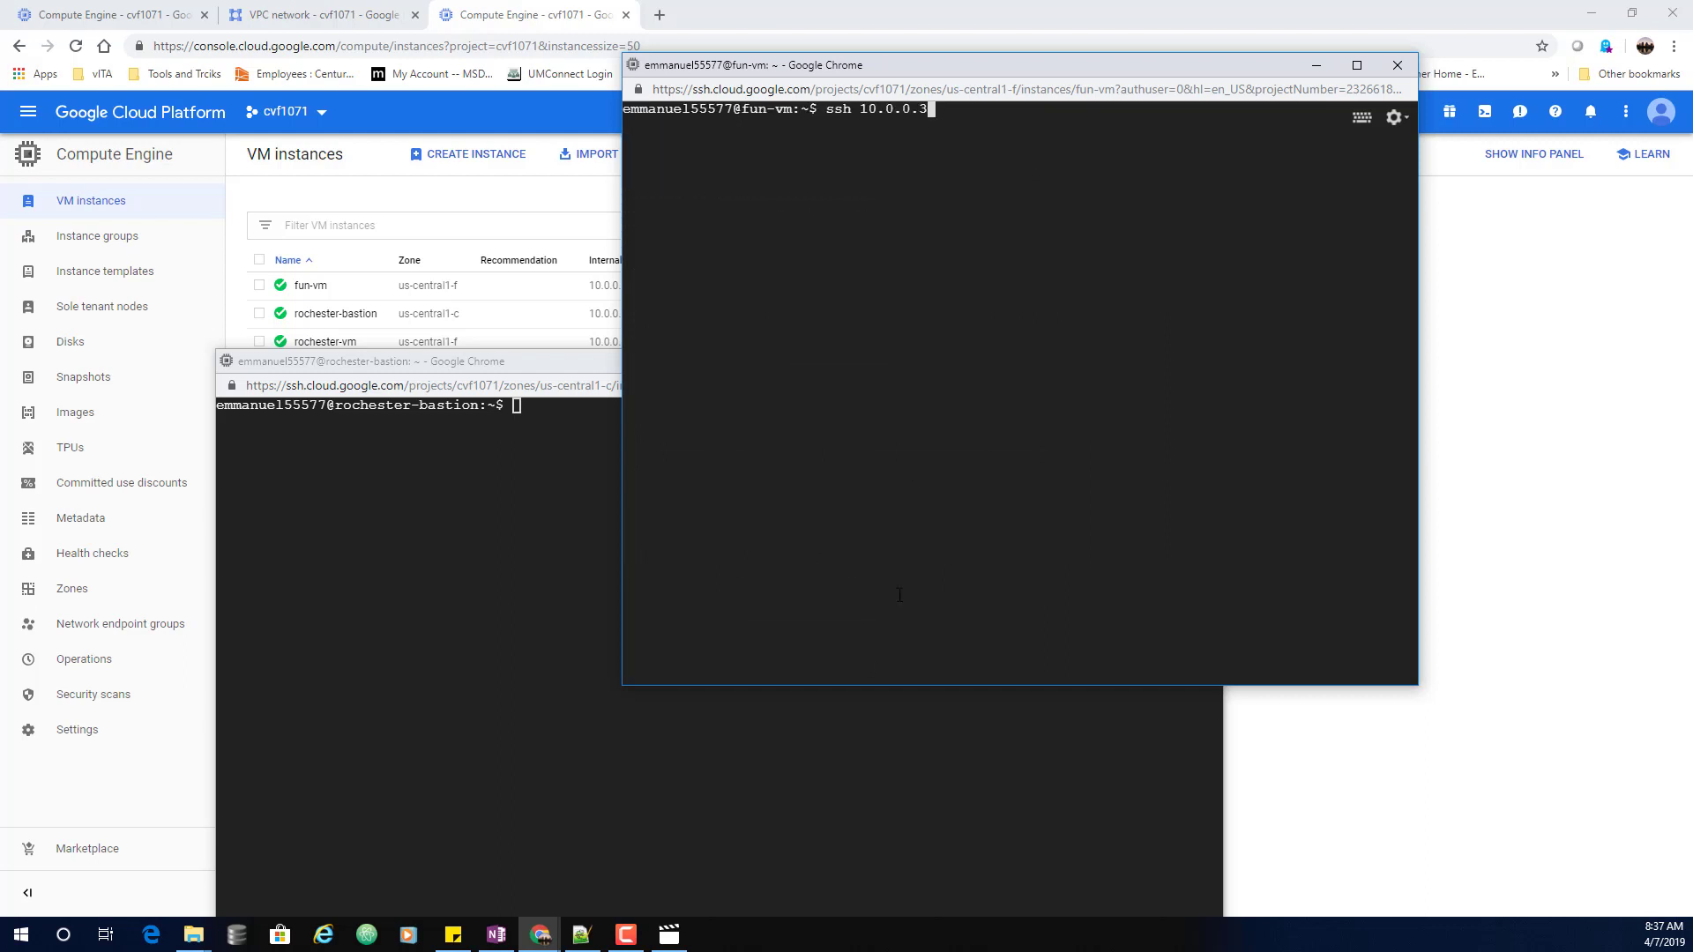
{"action": "left_click_drag", "start_coordinate": [966, 65], "coordinate": [1096, 371]}
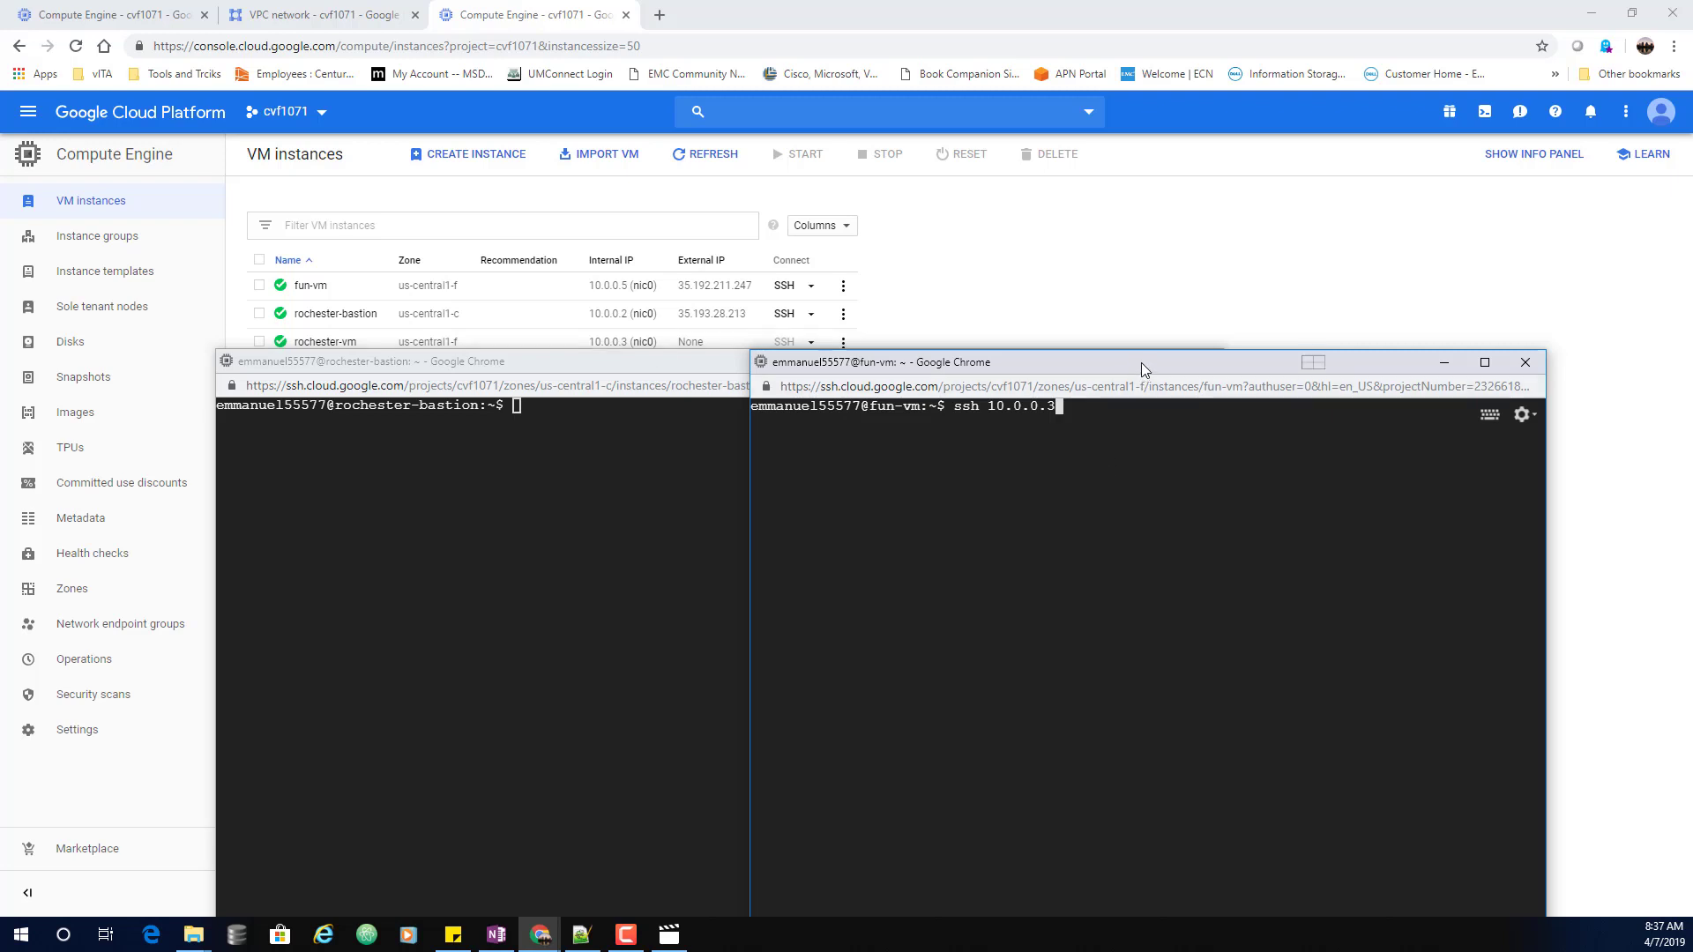
{"action": "left_click_drag", "start_coordinate": [1141, 362], "coordinate": [1265, 354]}
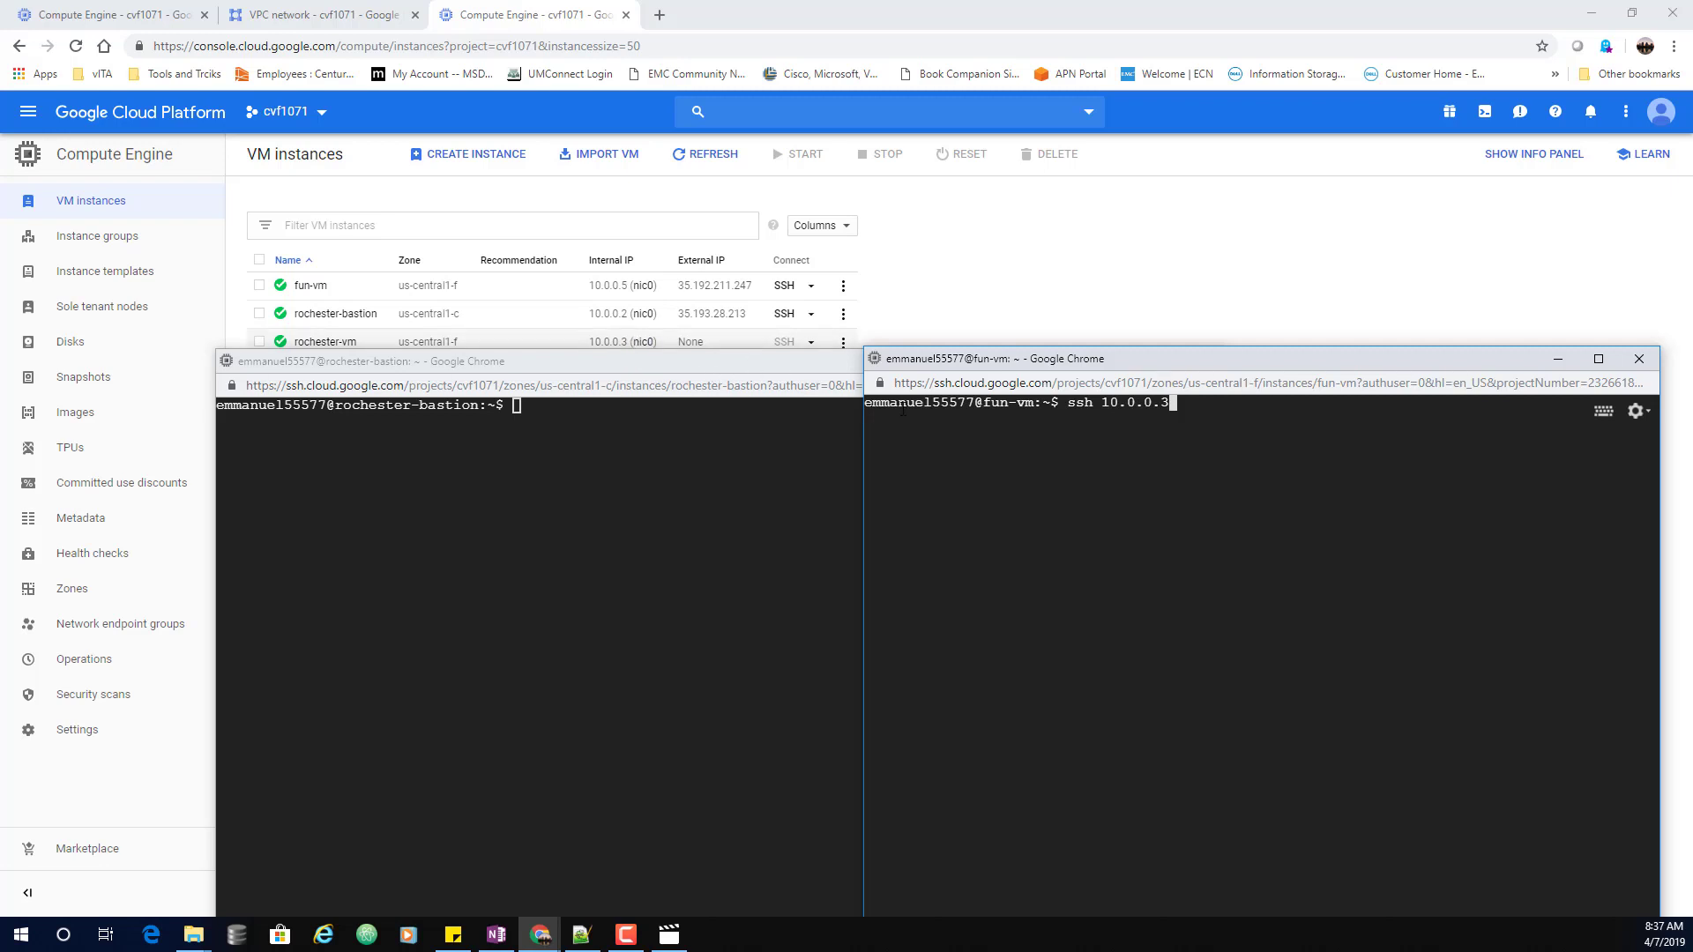
{"action": "key", "text": "Return"}
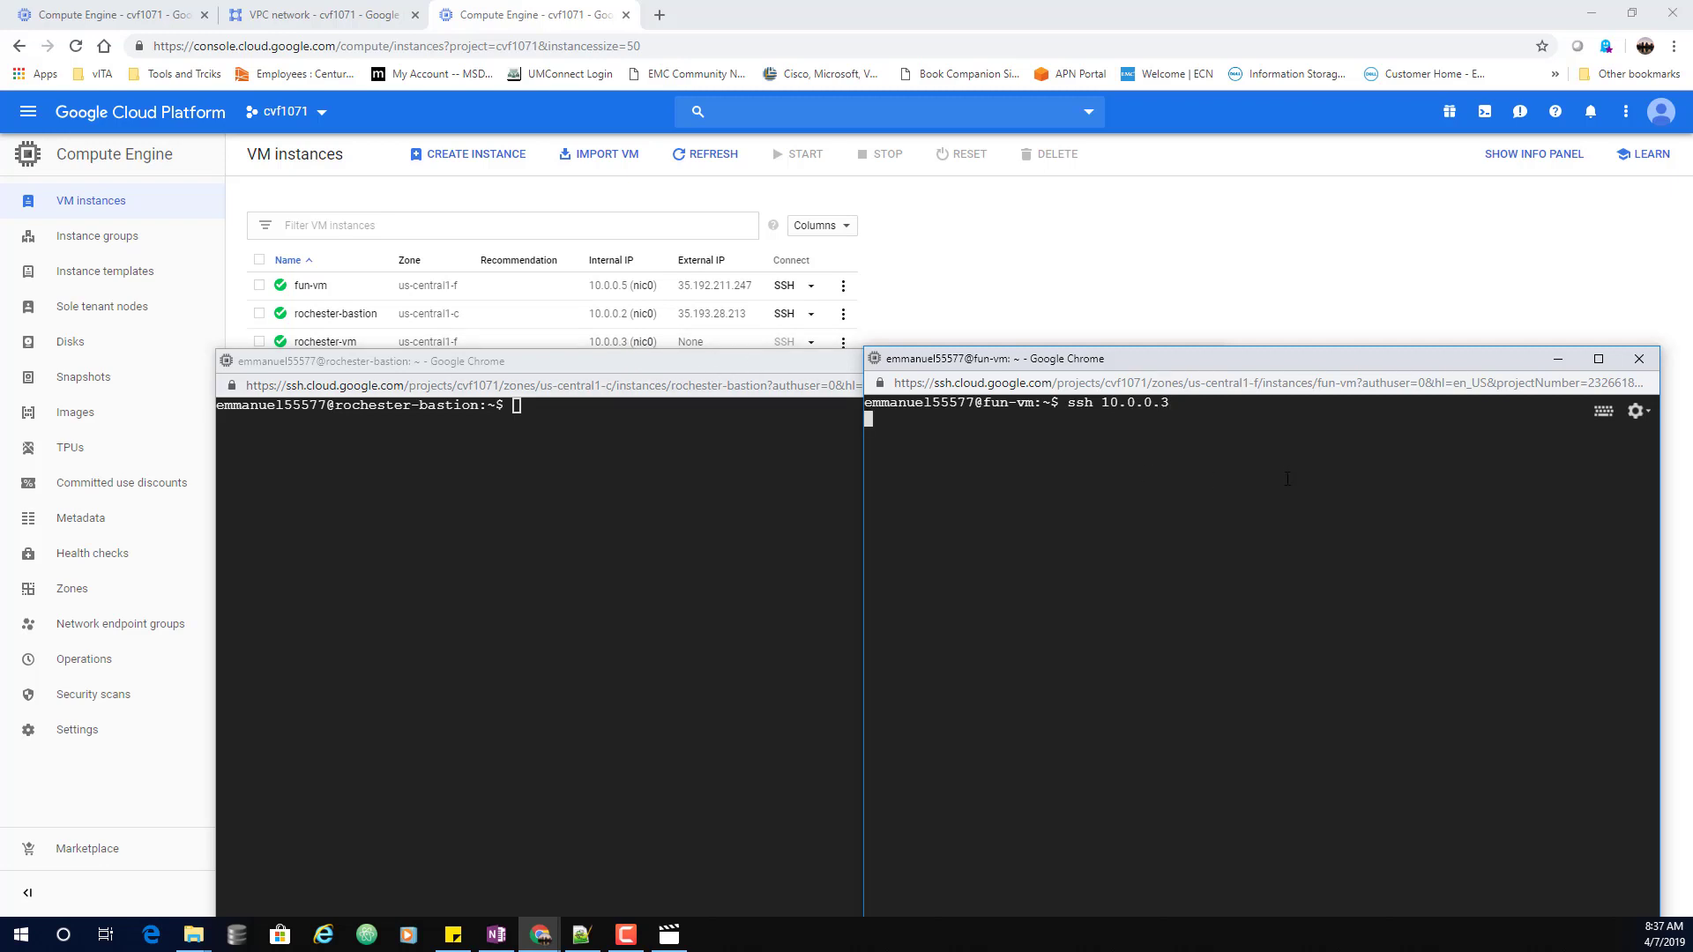
{"action": "left_click_drag", "start_coordinate": [1114, 357], "coordinate": [1074, 164]}
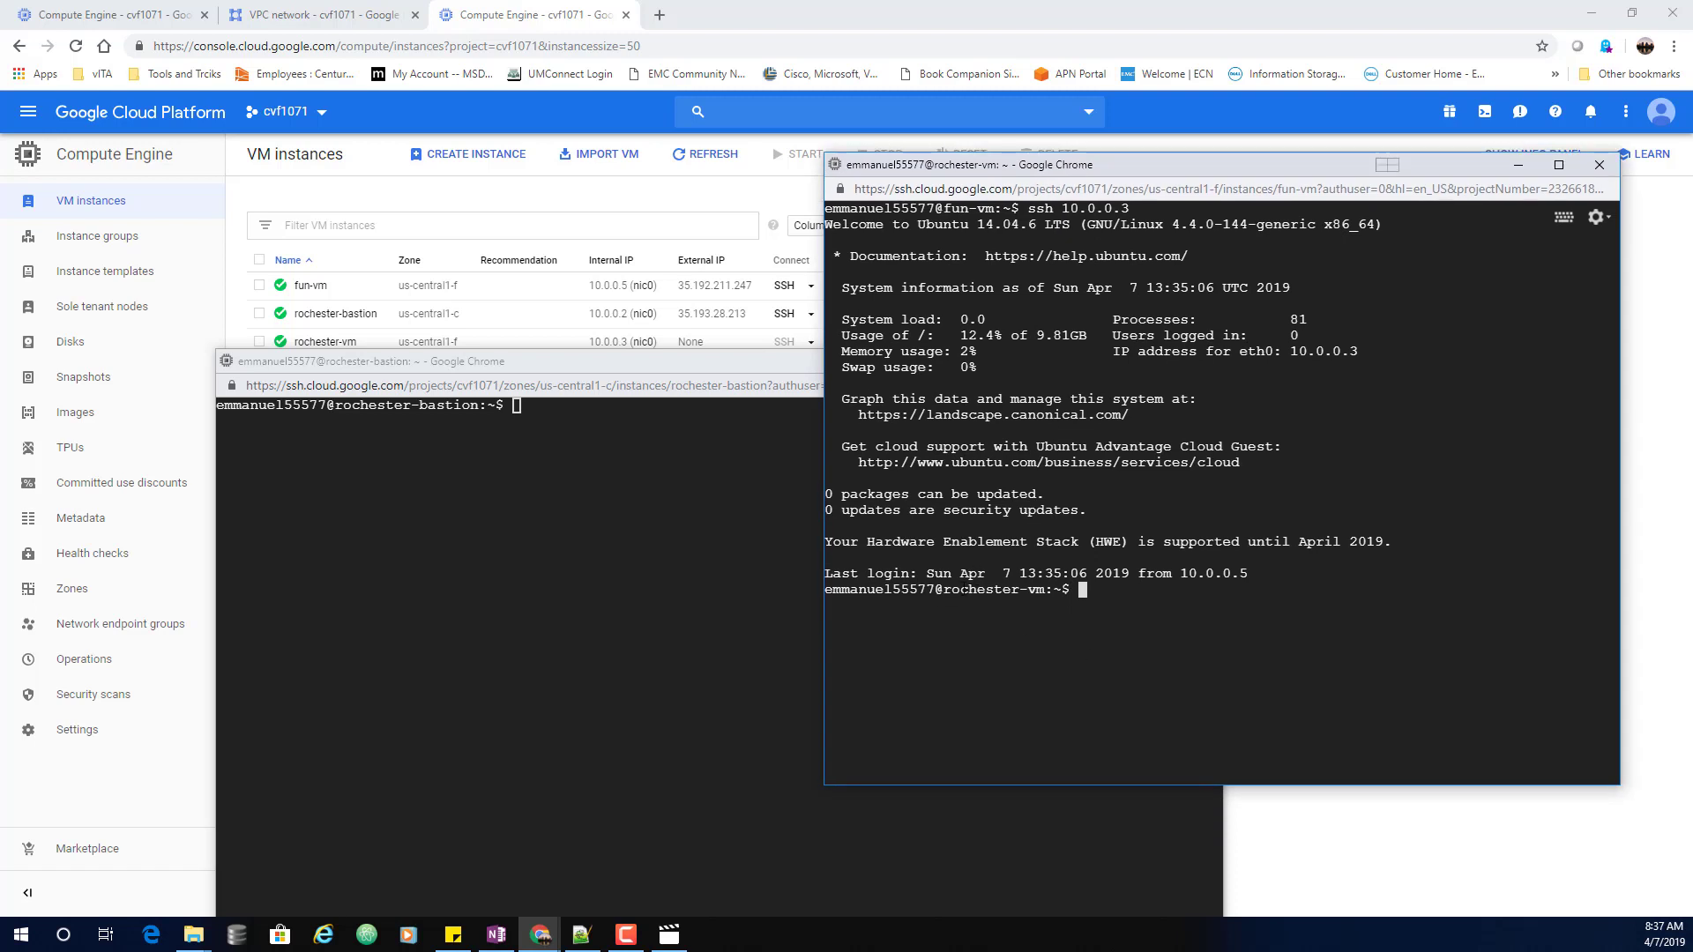
Check the network interfaces of rochester-vm with ifconfig, exit to fun-vm and run ifconfig there as well
{"action": "left_click_drag", "start_coordinate": [954, 589], "coordinate": [1057, 593]}
{"action": "type", "text": "ifconfig"}
{"action": "key", "text": "Return"}
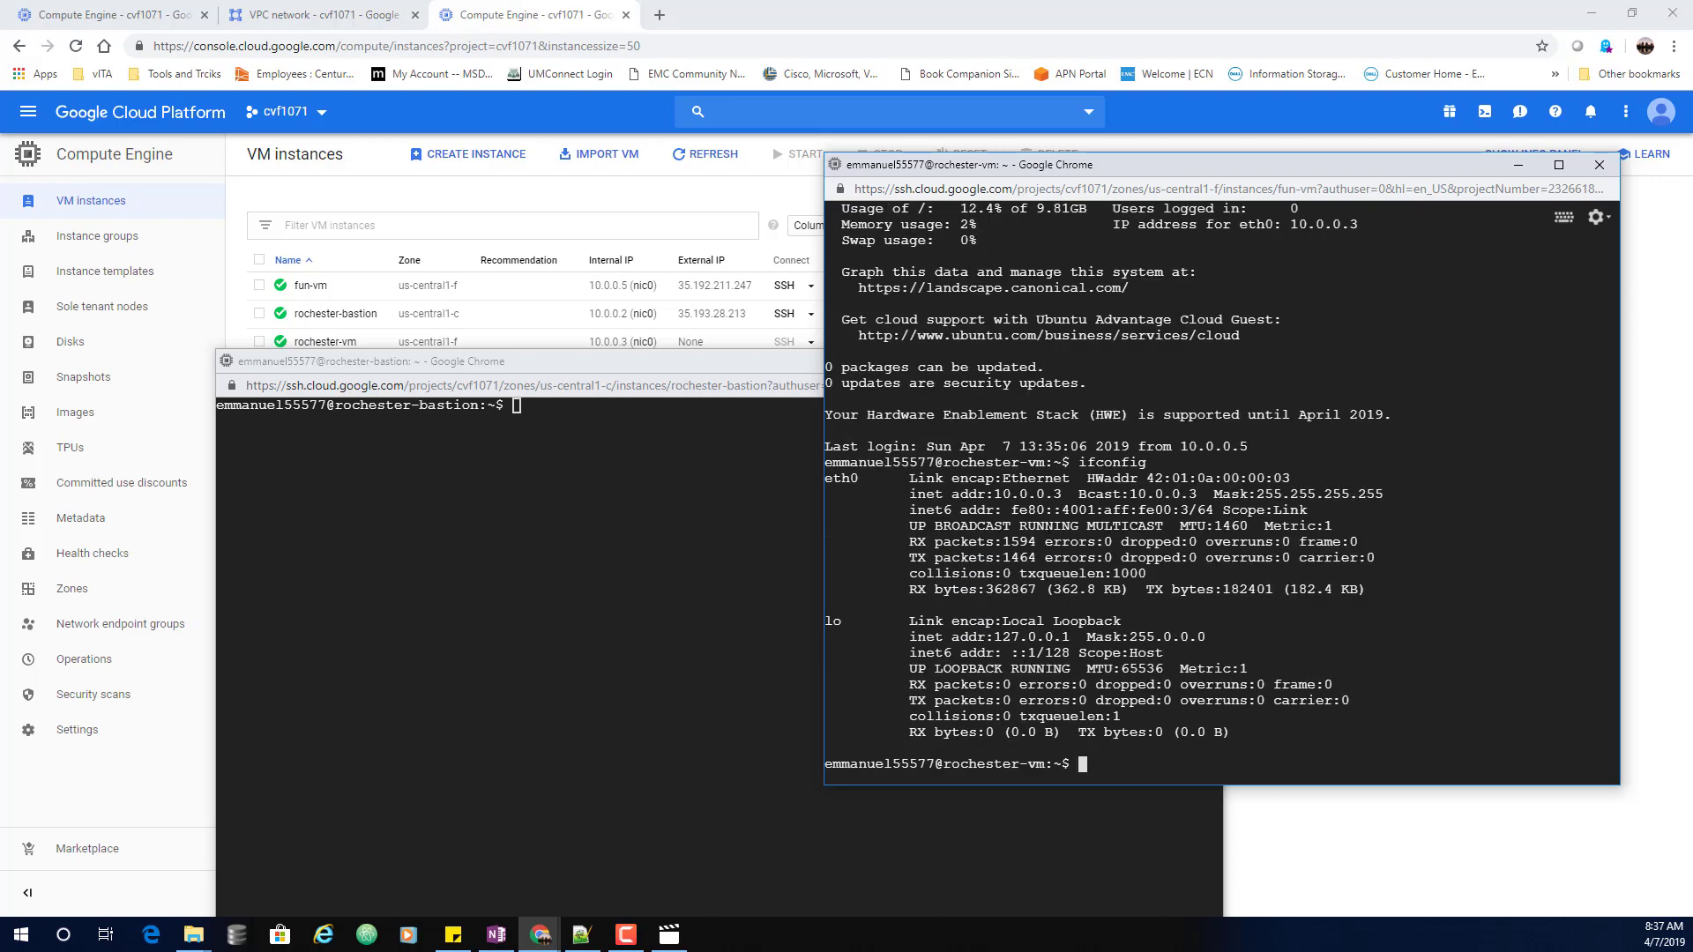
{"action": "type", "text": "exit"}
{"action": "key", "text": "Return"}
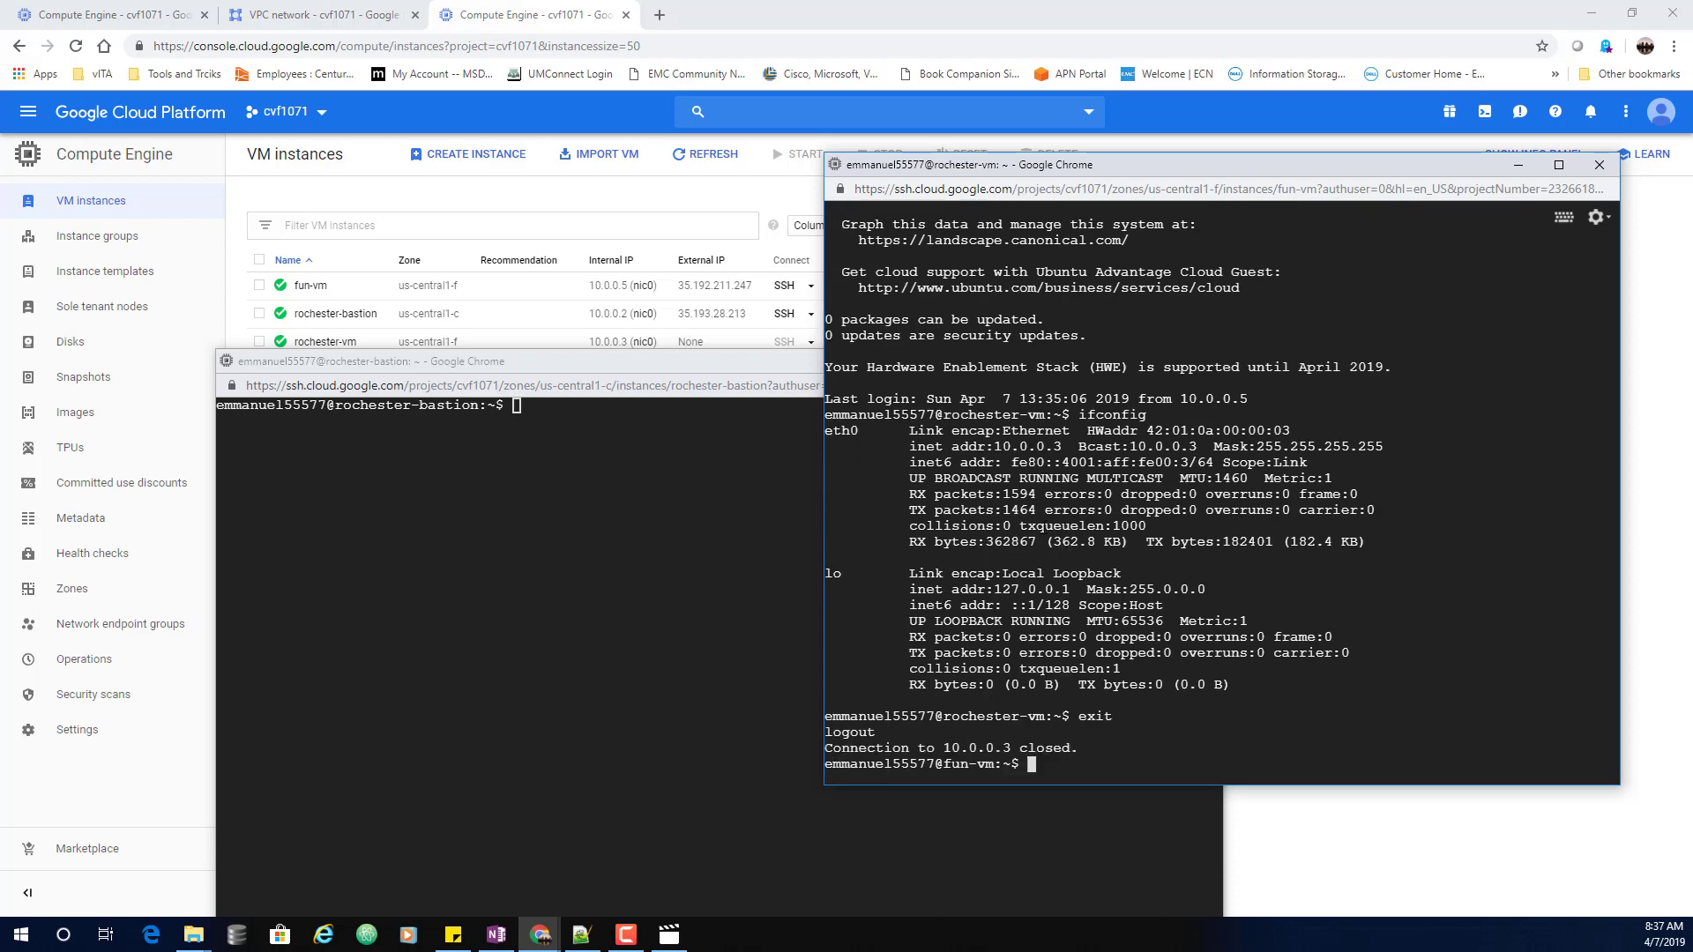
{"action": "type", "text": "ifconfig"}
{"action": "key", "text": "Return"}
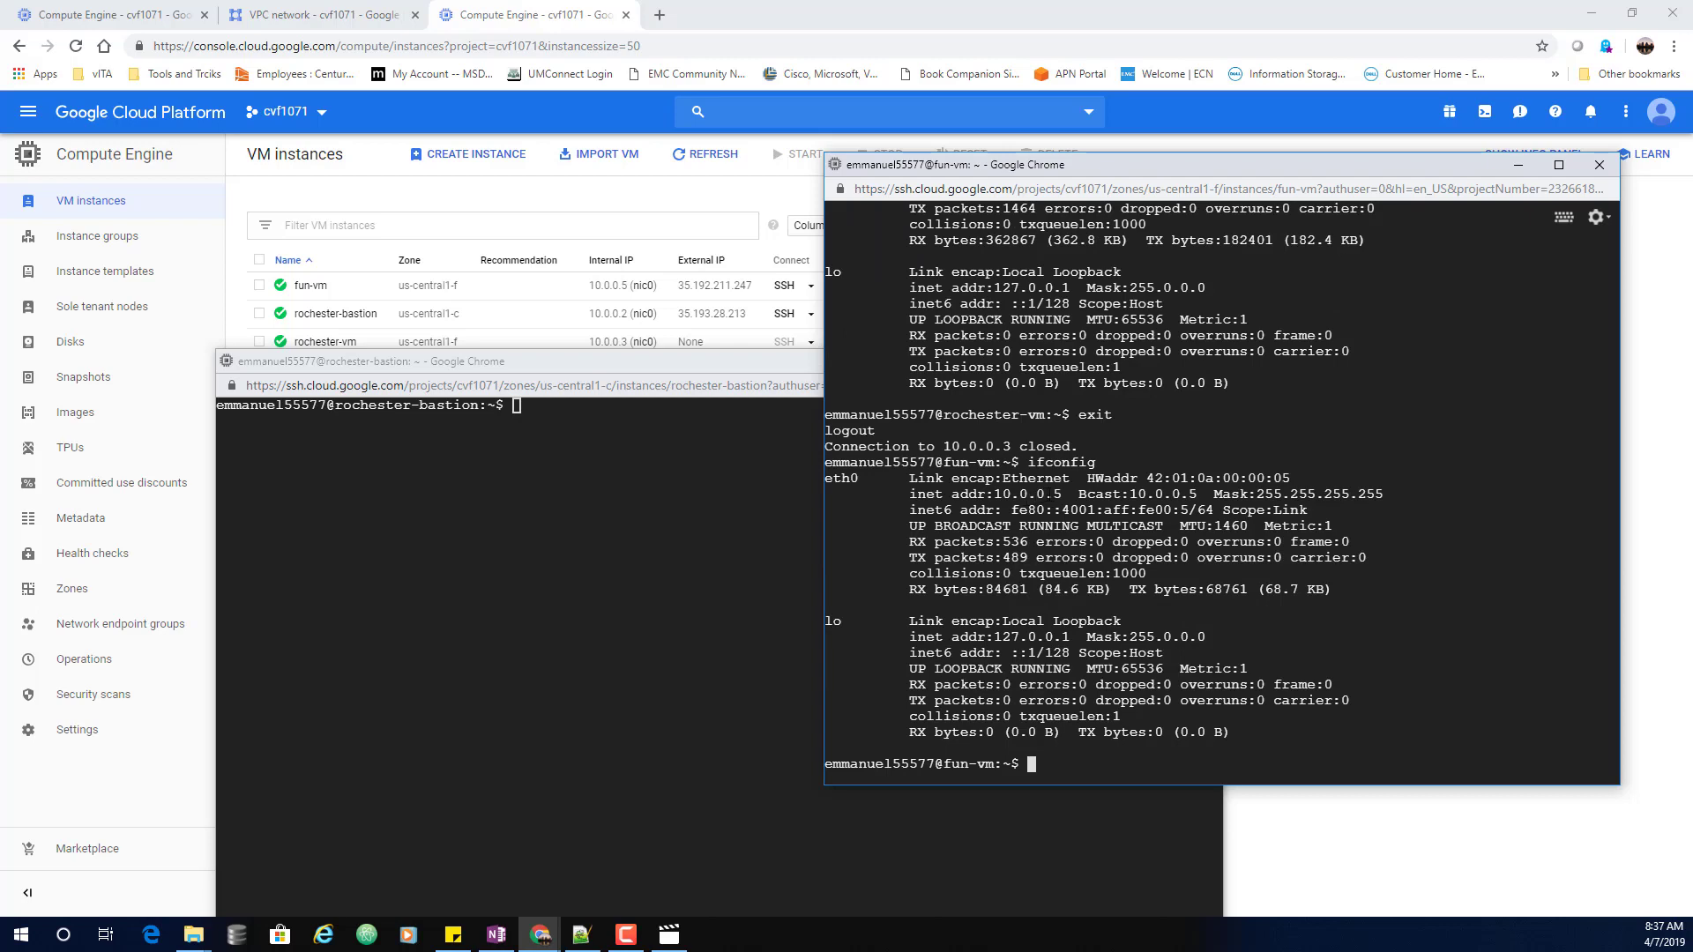
Reconnect from fun-vm to rochester-vm with ssh 10.0.0.3 and check its interfaces with ifconfig
{"action": "type", "text": "ssh 10.0.0.3"}
{"action": "key", "text": "Return"}
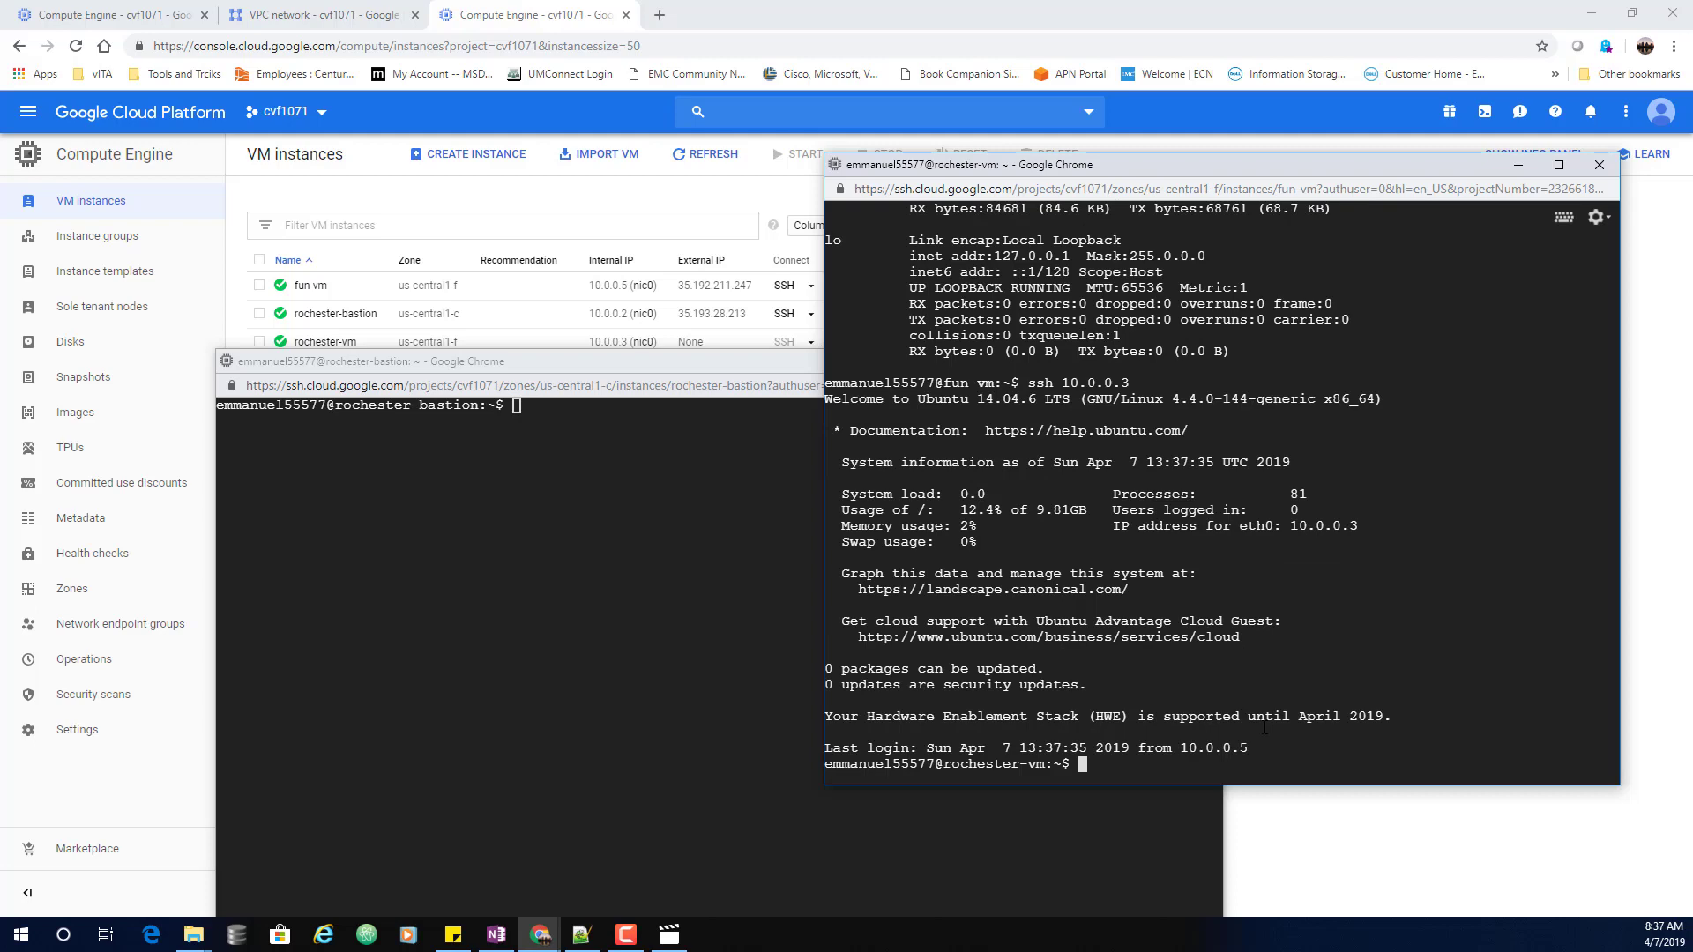
{"action": "type", "text": "ifconfig"}
{"action": "key", "text": "Return"}
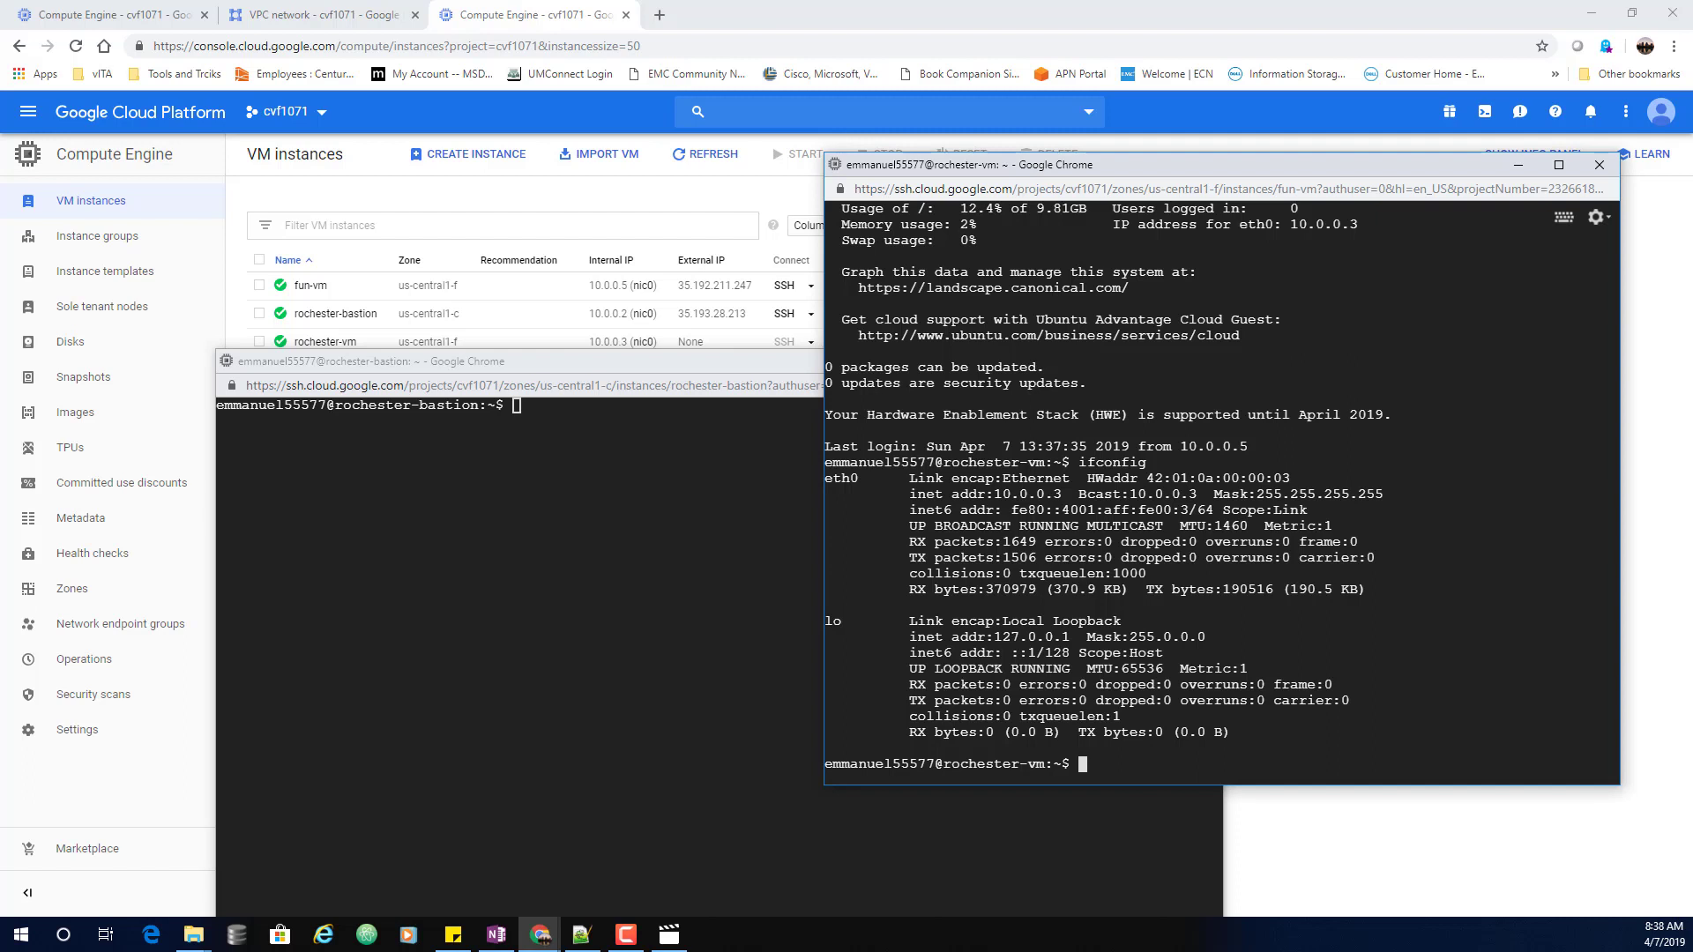
{"action": "key", "text": "alt+Tab"}
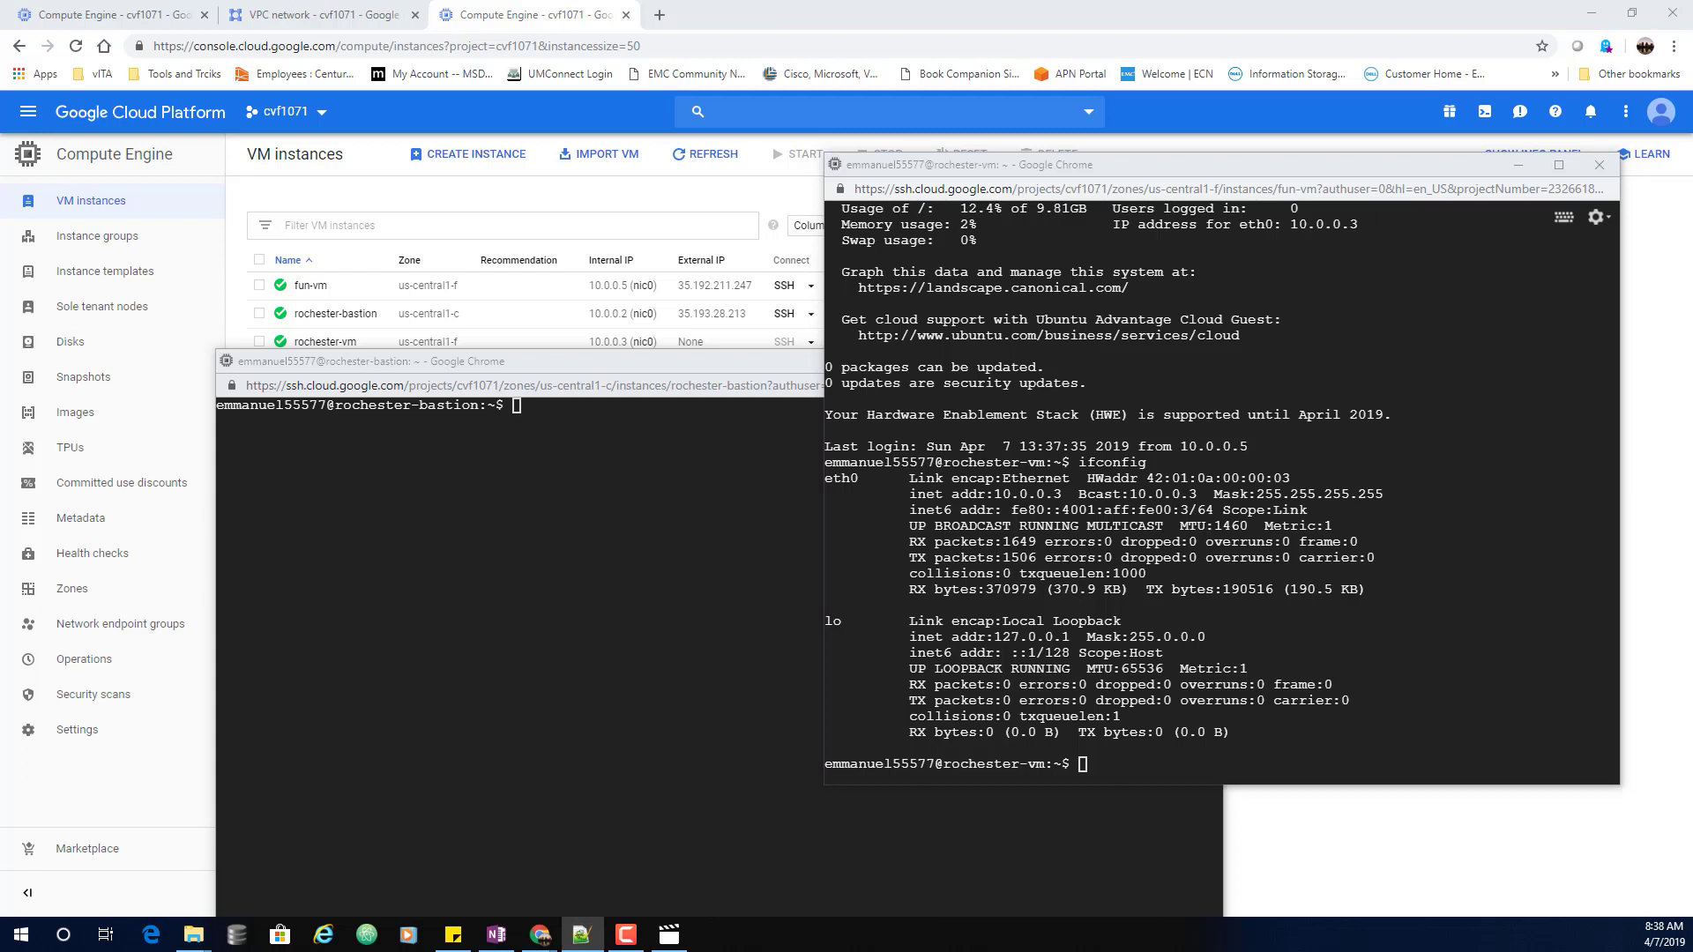
{"action": "left_click_drag", "start_coordinate": [1220, 168], "coordinate": [1076, 69]}
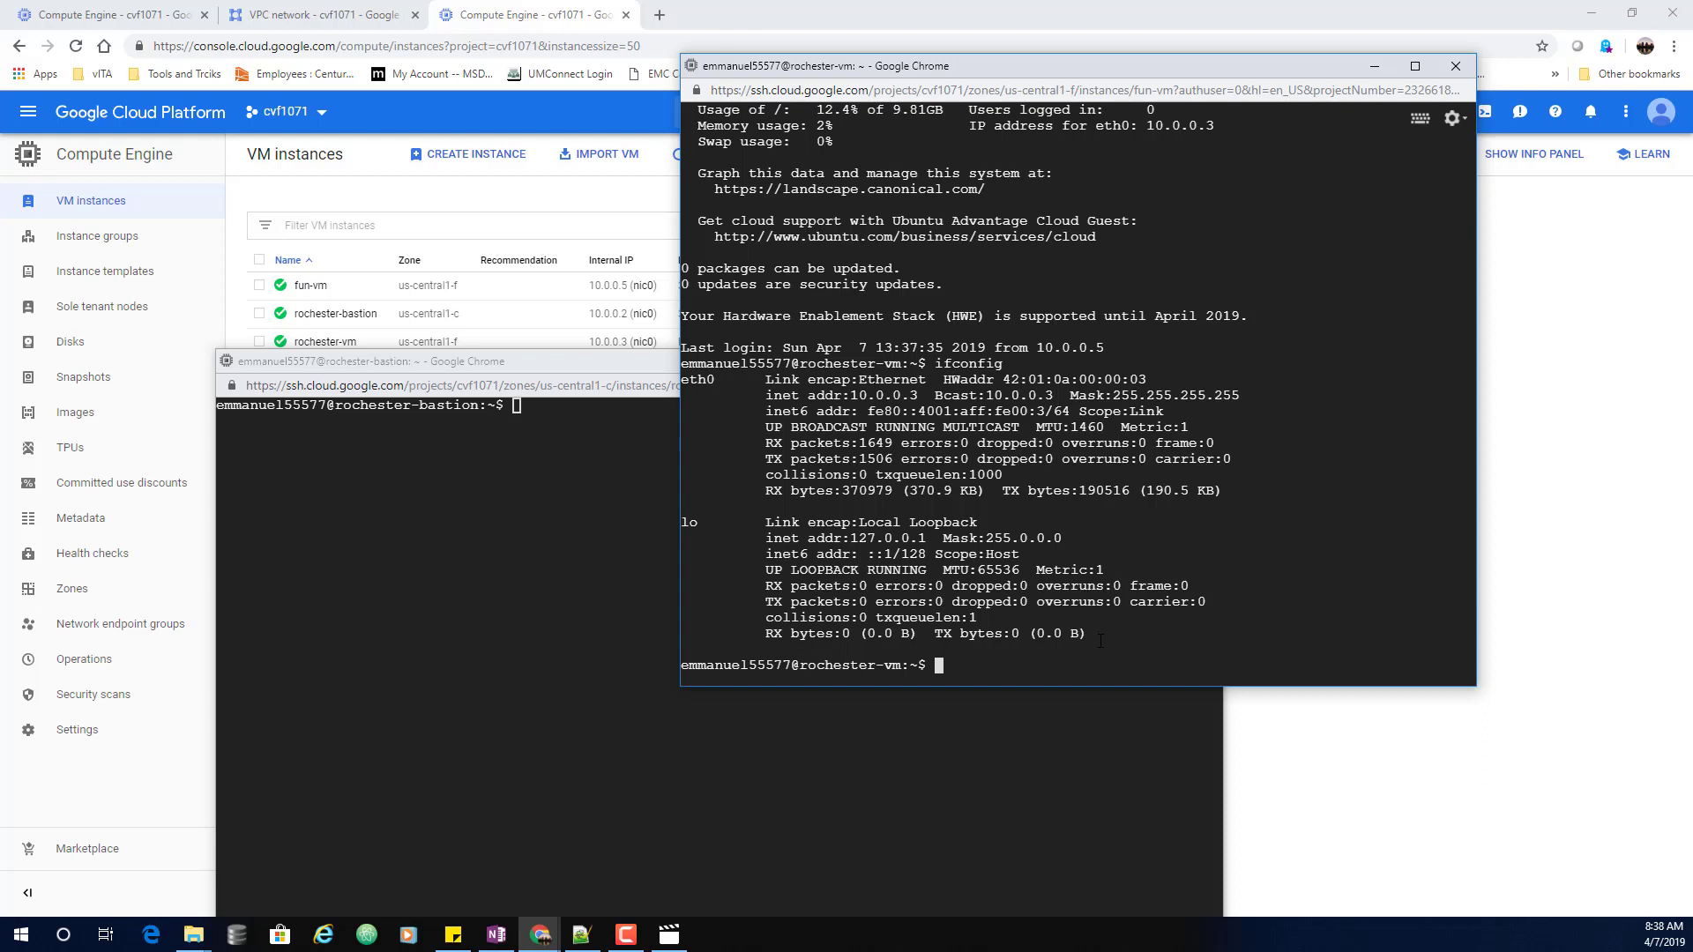
{"action": "type", "text": "ping www.starwars.com"}
{"action": "key", "text": "Return"}
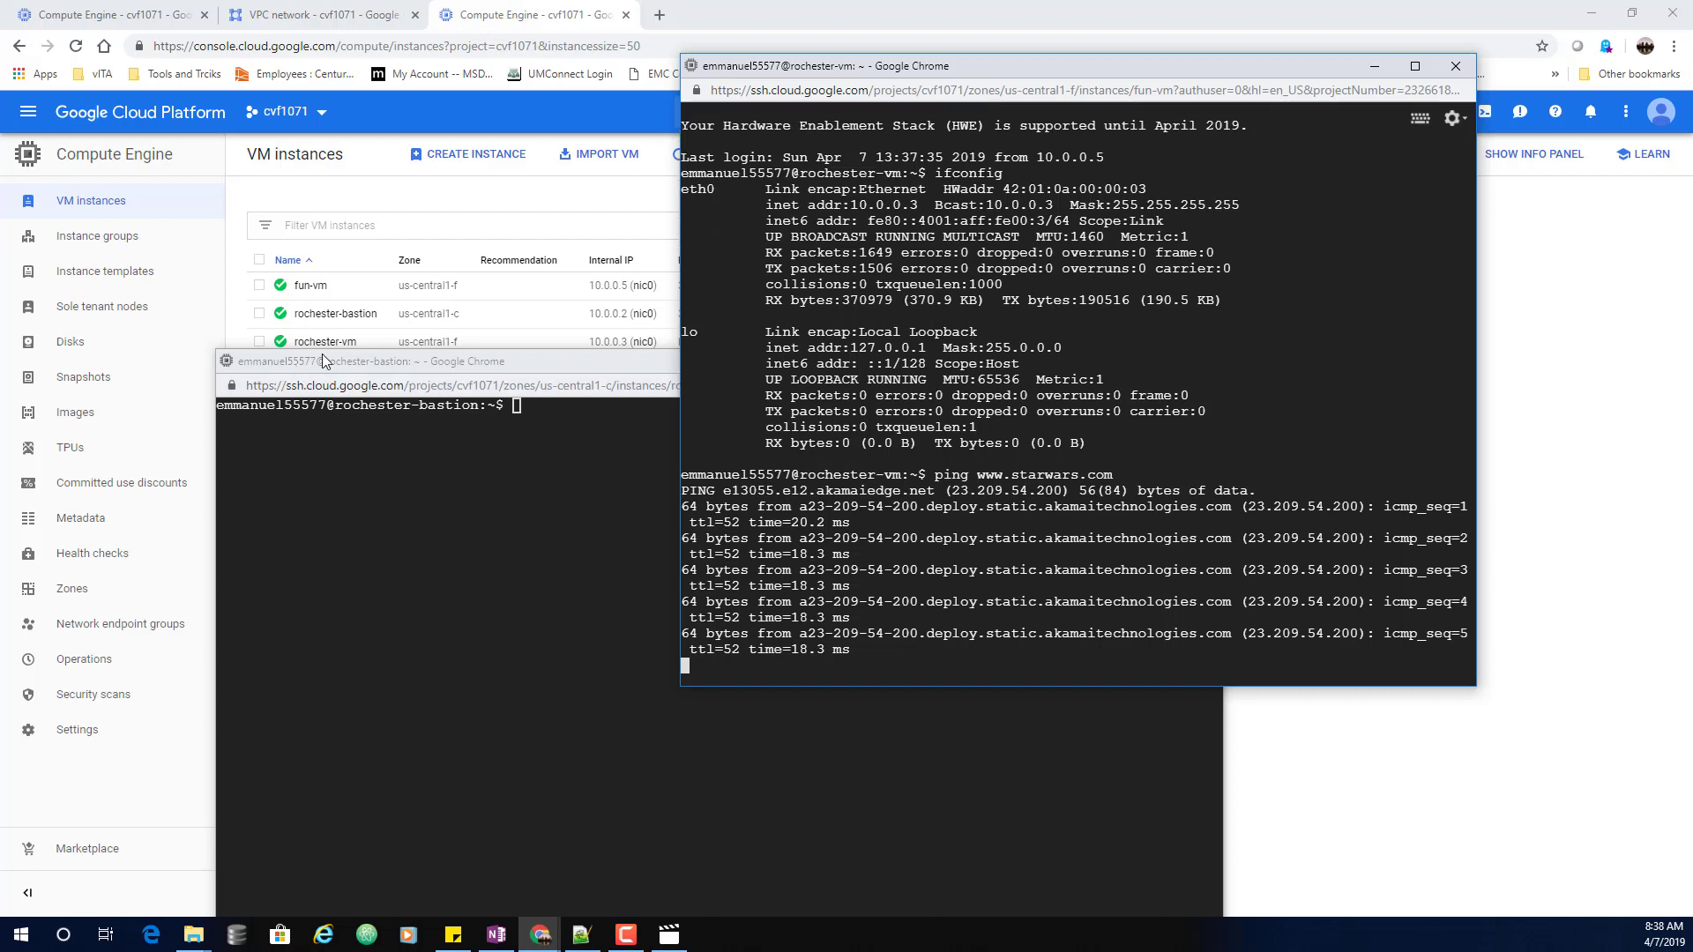
{"action": "left_click_drag", "start_coordinate": [1066, 67], "coordinate": [1197, 399]}
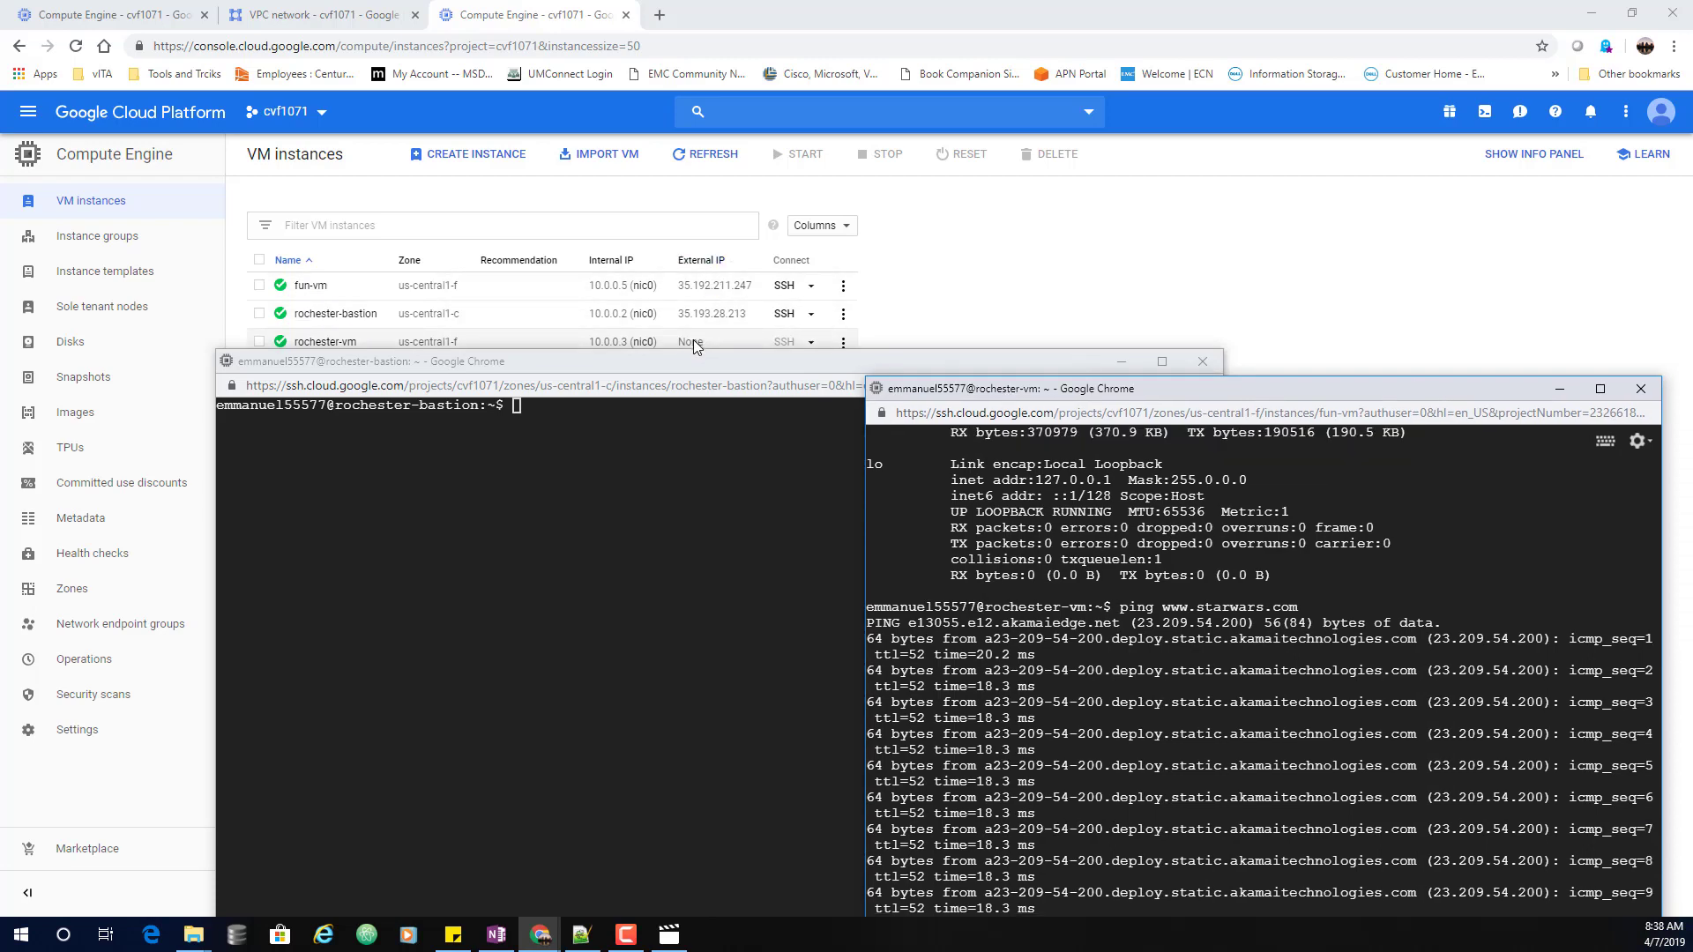
{"action": "left_click_drag", "start_coordinate": [1256, 384], "coordinate": [1272, 65]}
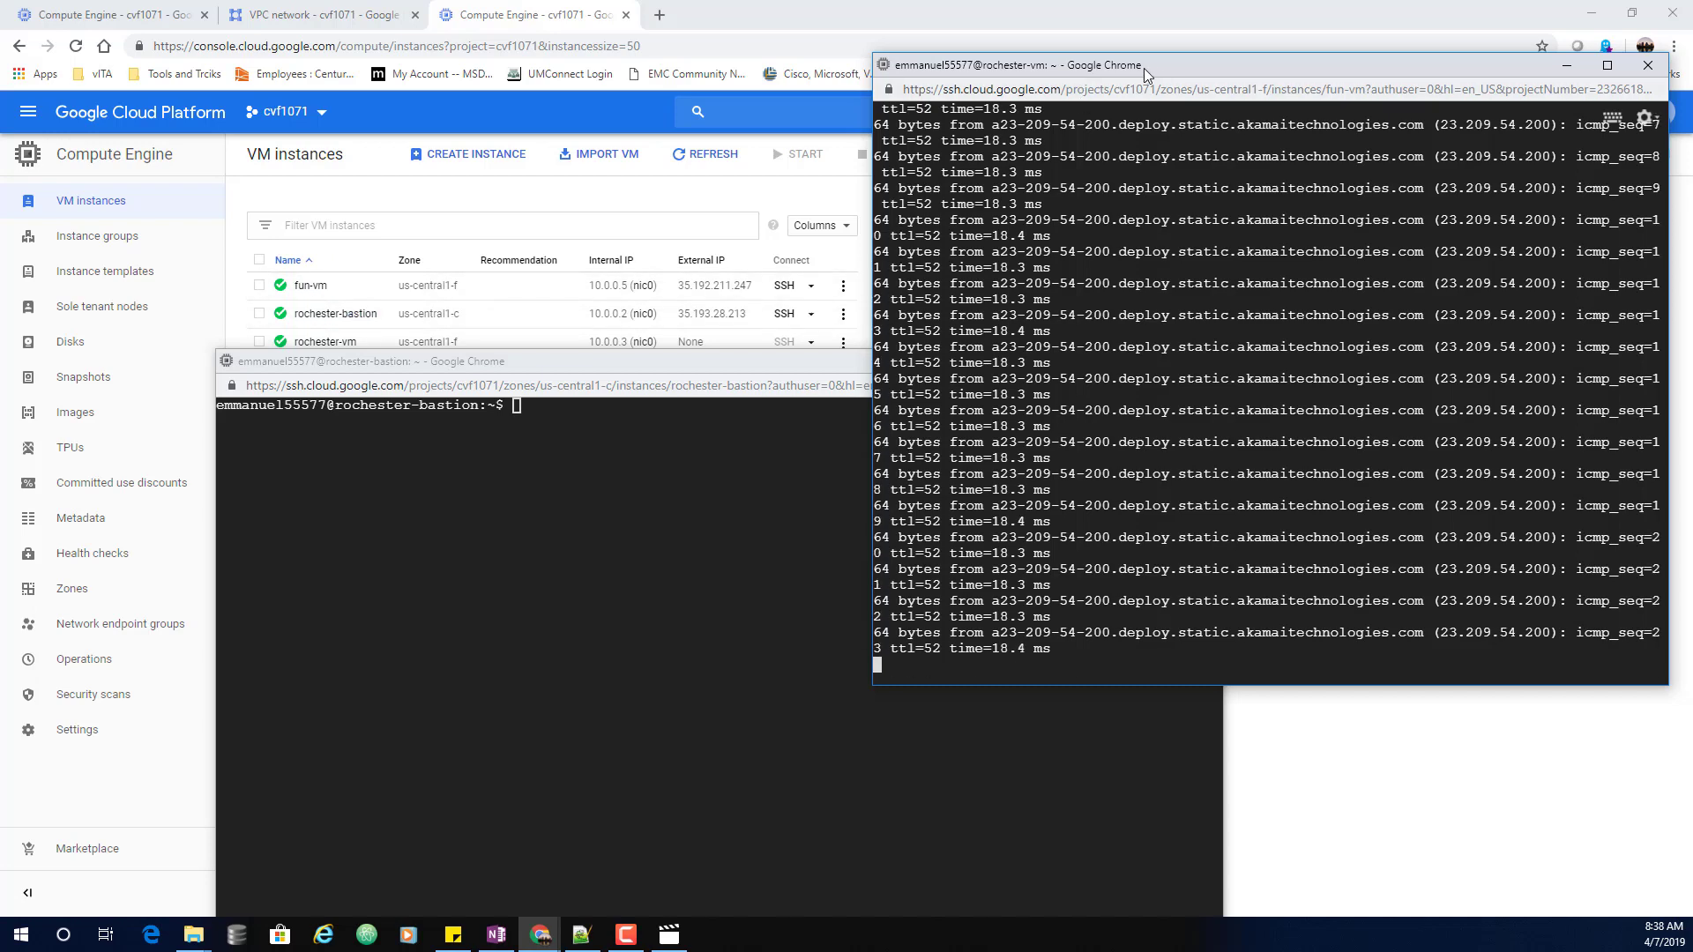
{"action": "left_click_drag", "start_coordinate": [1203, 66], "coordinate": [1002, 35]}
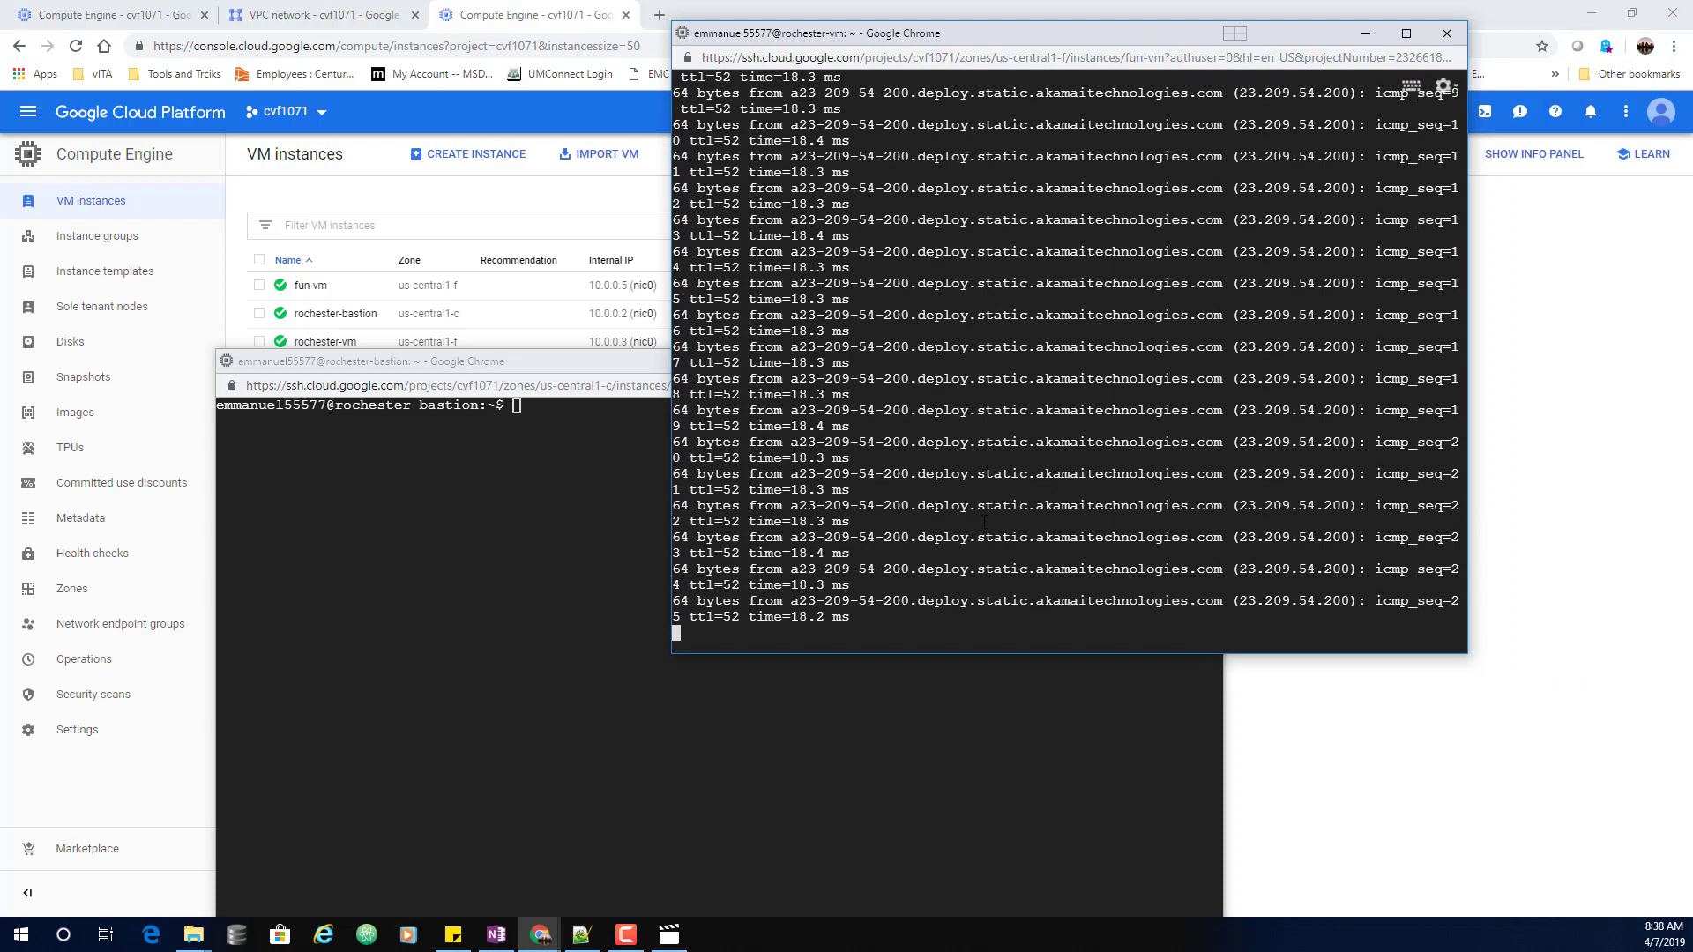
{"action": "key", "text": "ctrl+c"}
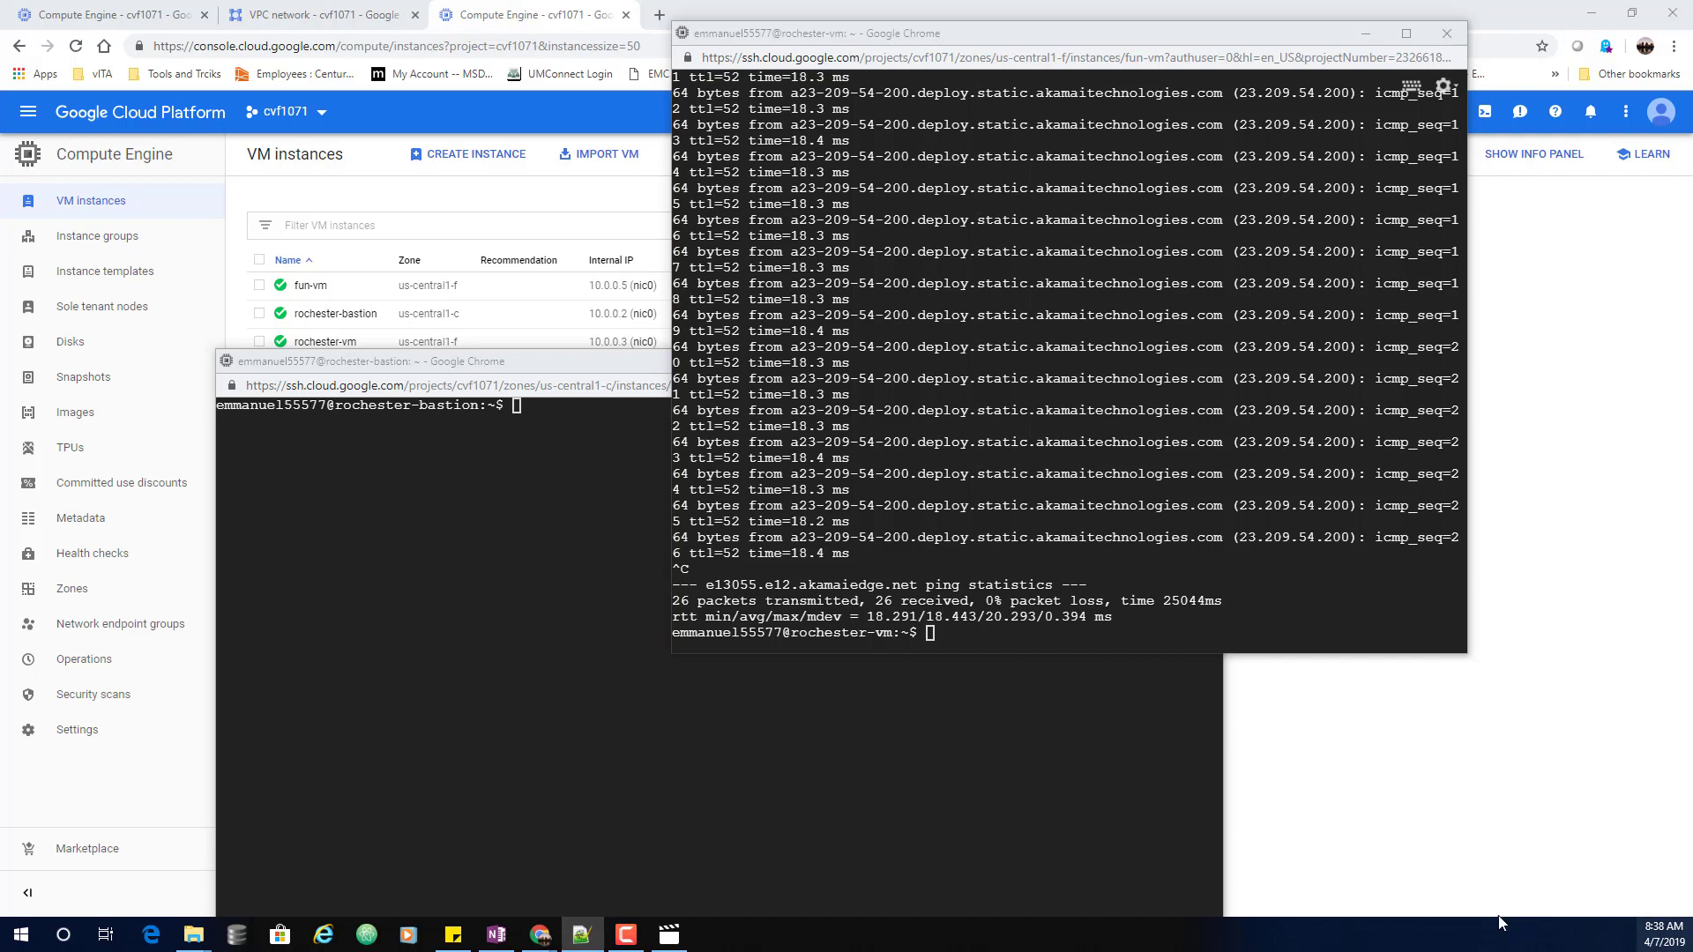
{"action": "left_click", "coordinate": [973, 643]}
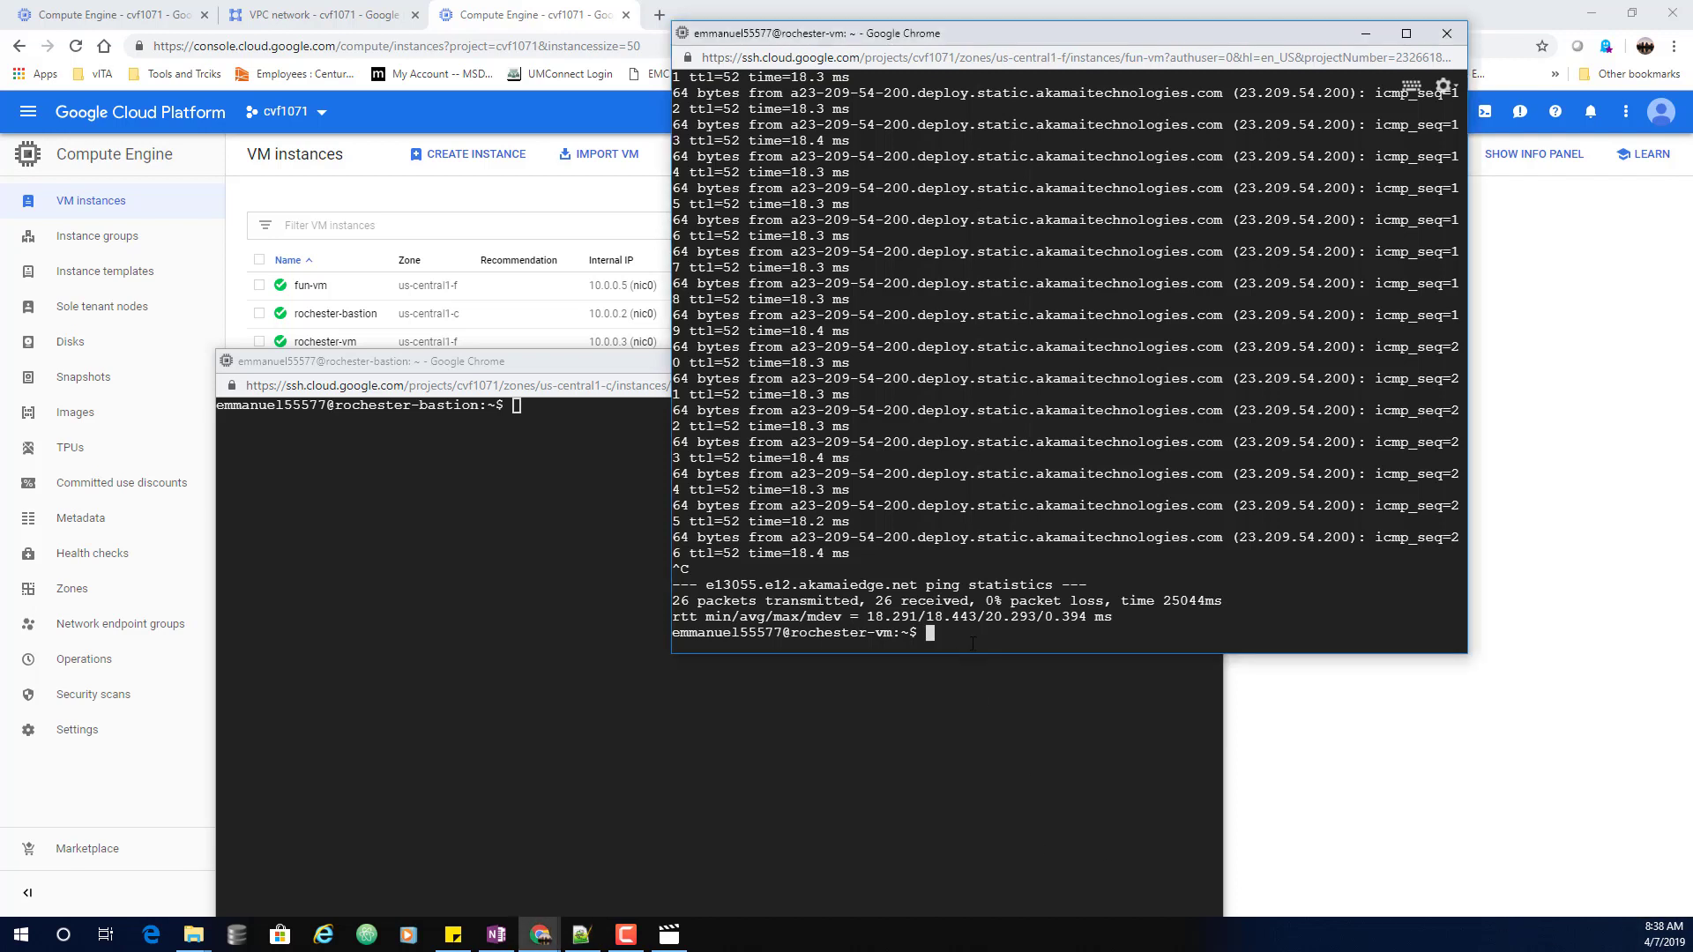
{"action": "key", "text": "ctrl+v"}
{"action": "key", "text": "Return"}
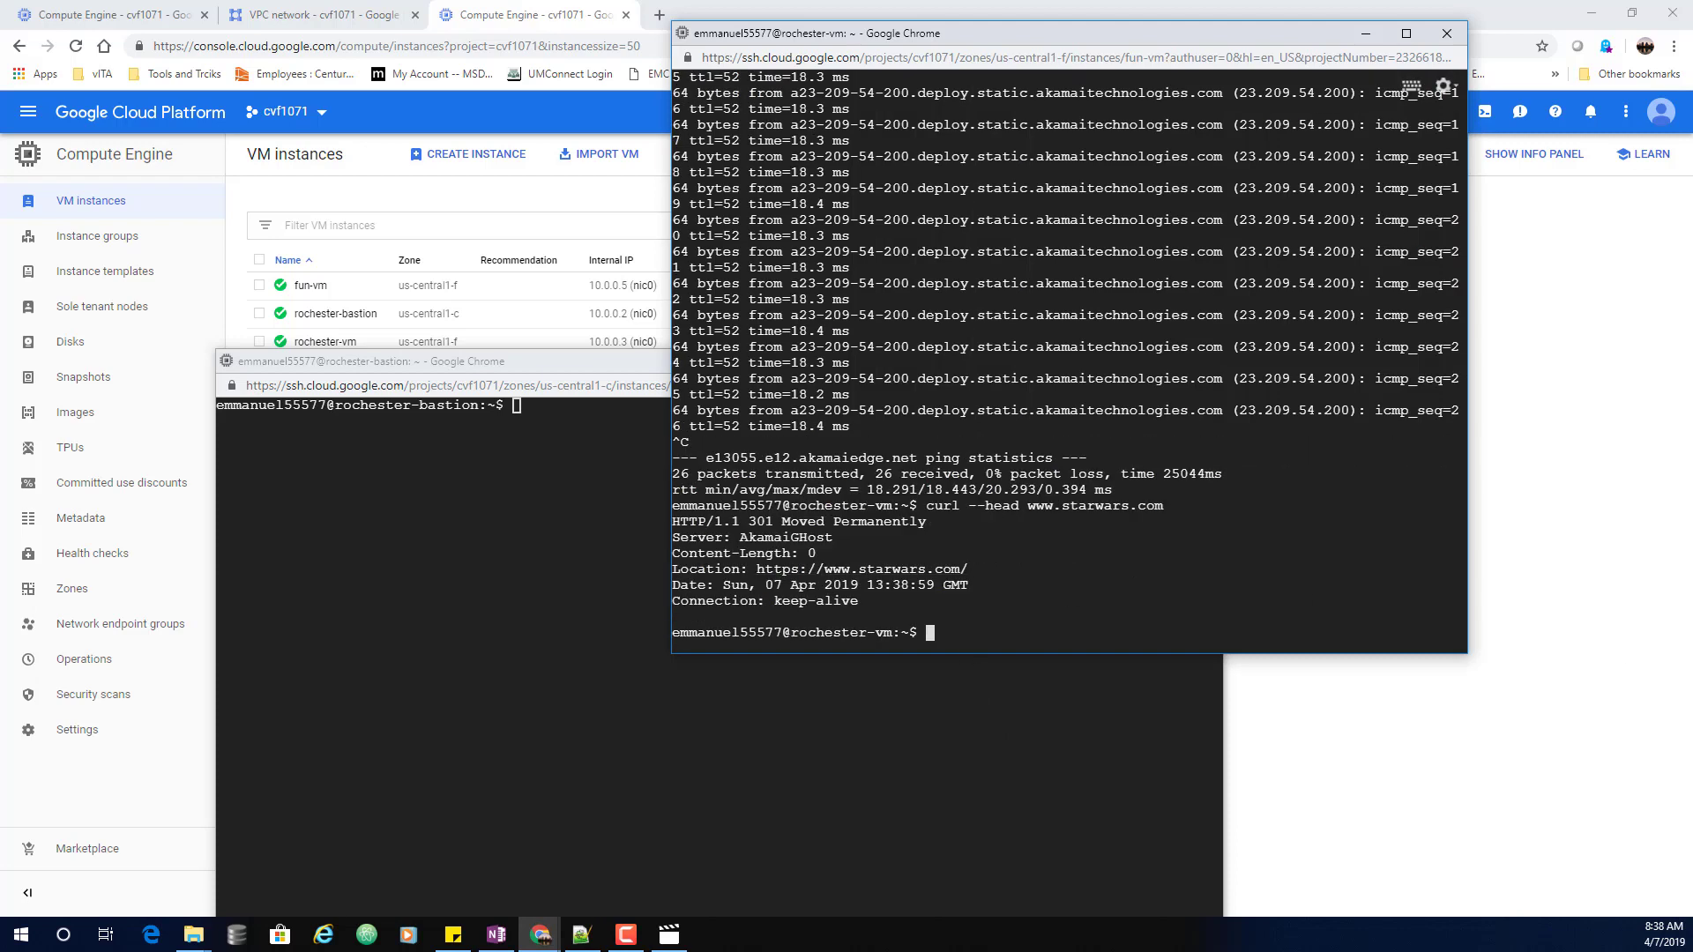
{"action": "key", "text": "alt+Tab"}
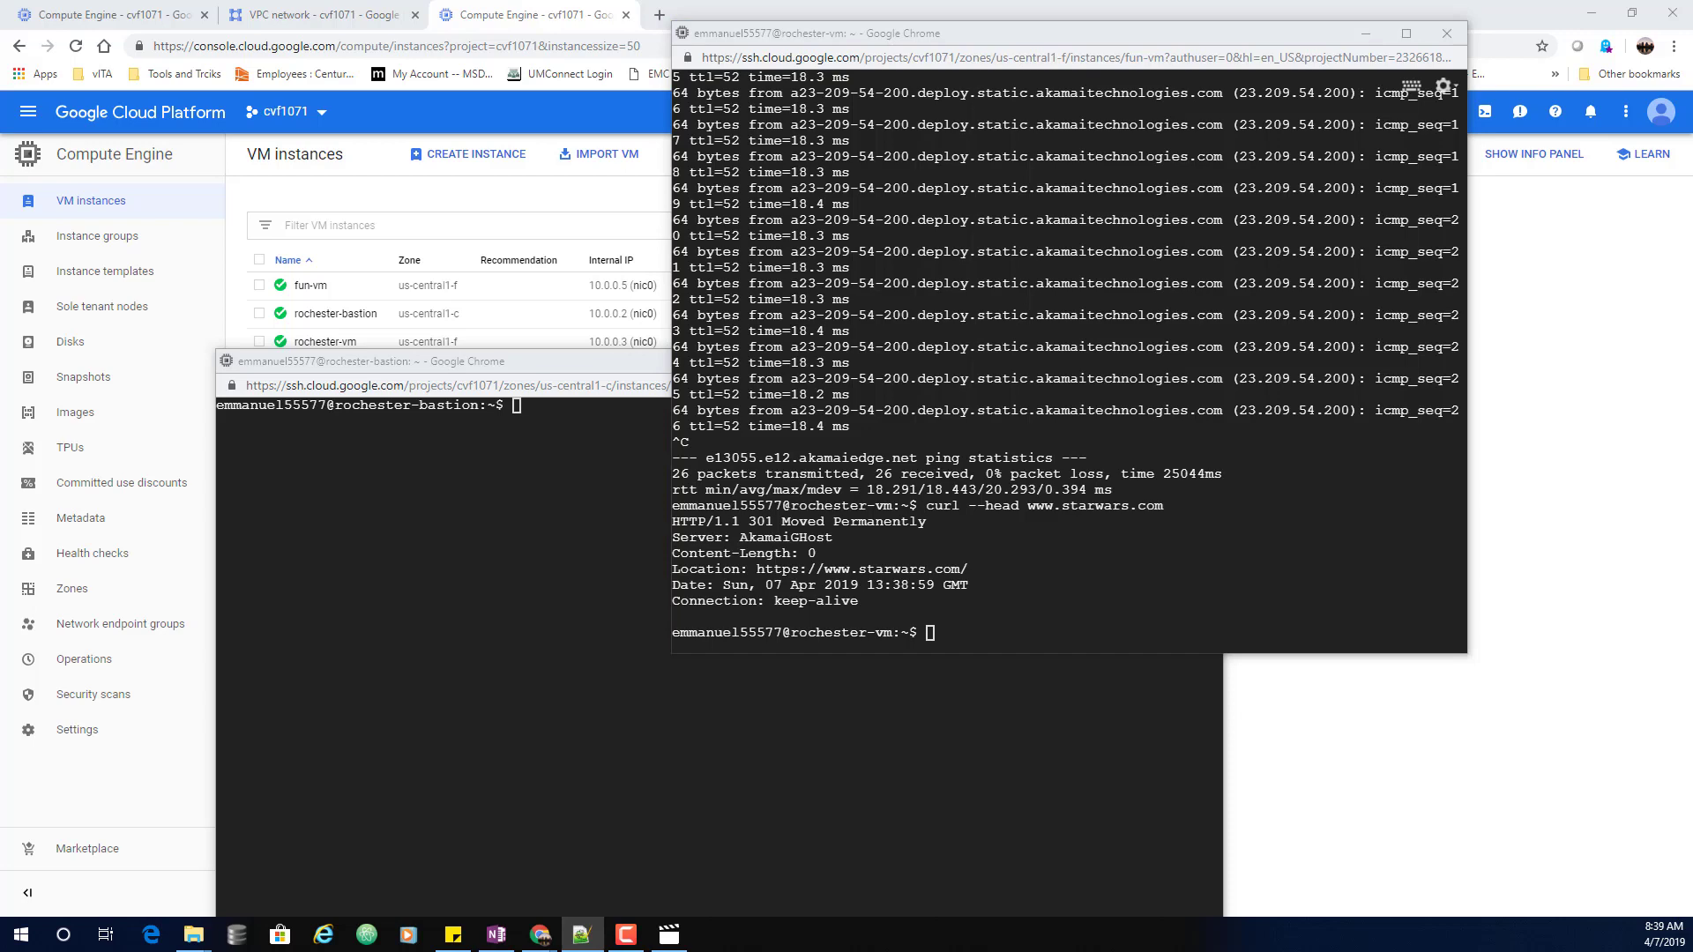
{"action": "left_click", "coordinate": [983, 644]}
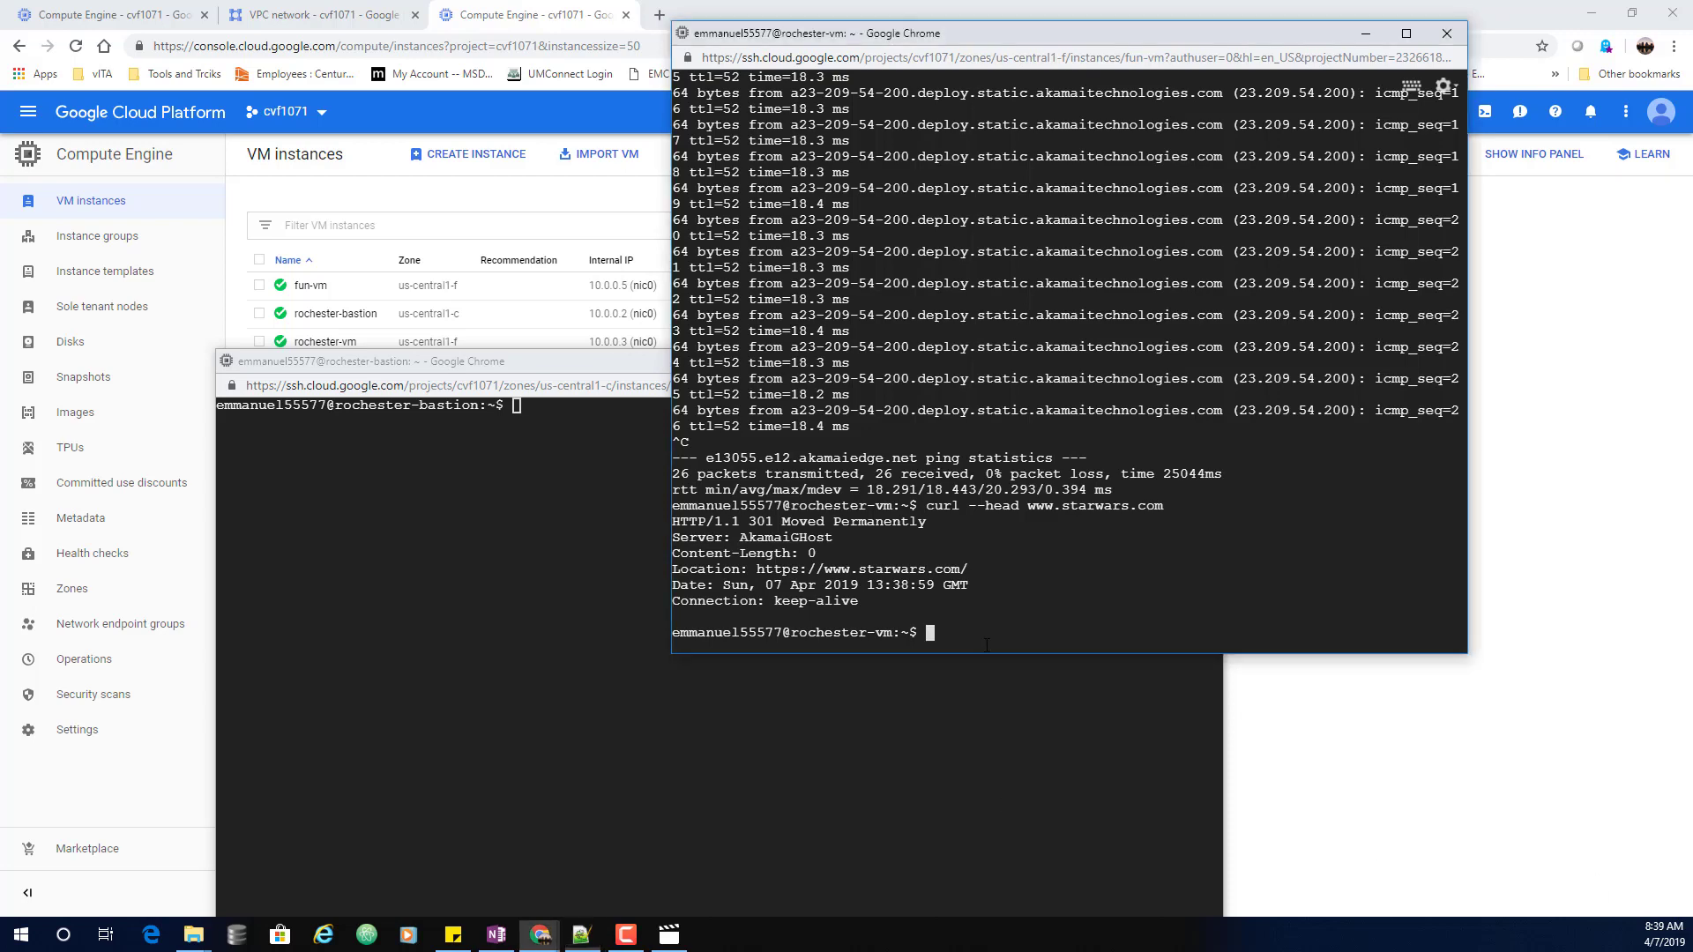
{"action": "key", "text": "Up"}
{"action": "type", "text": "/blahz"}
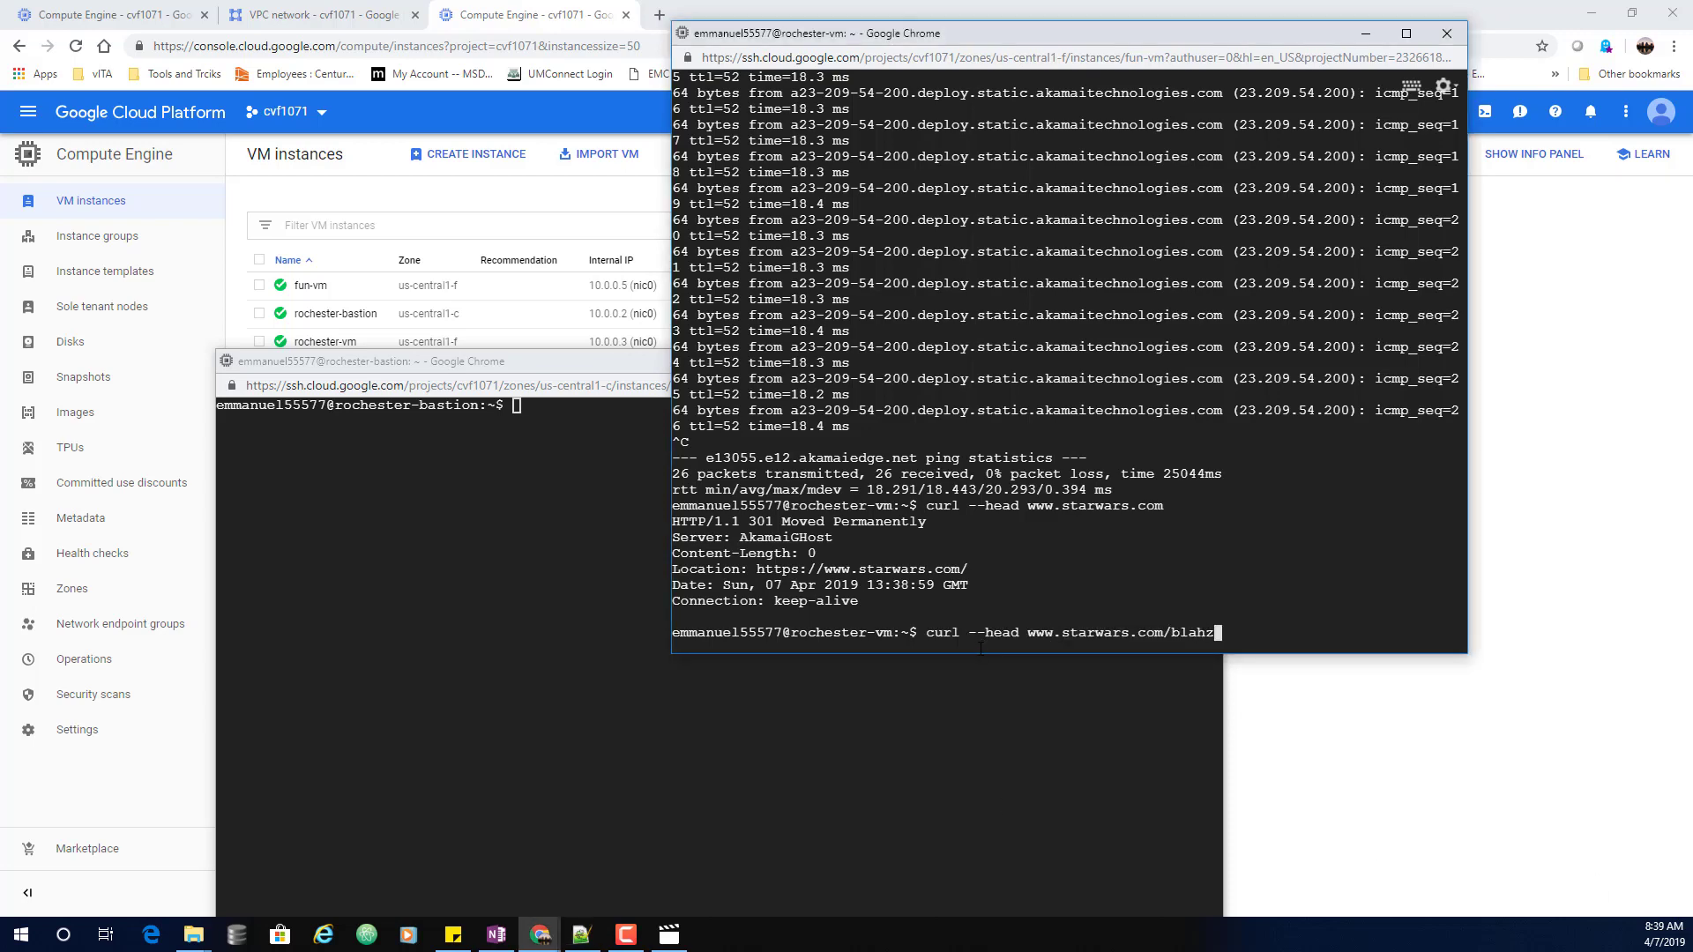
{"action": "key", "text": "Return"}
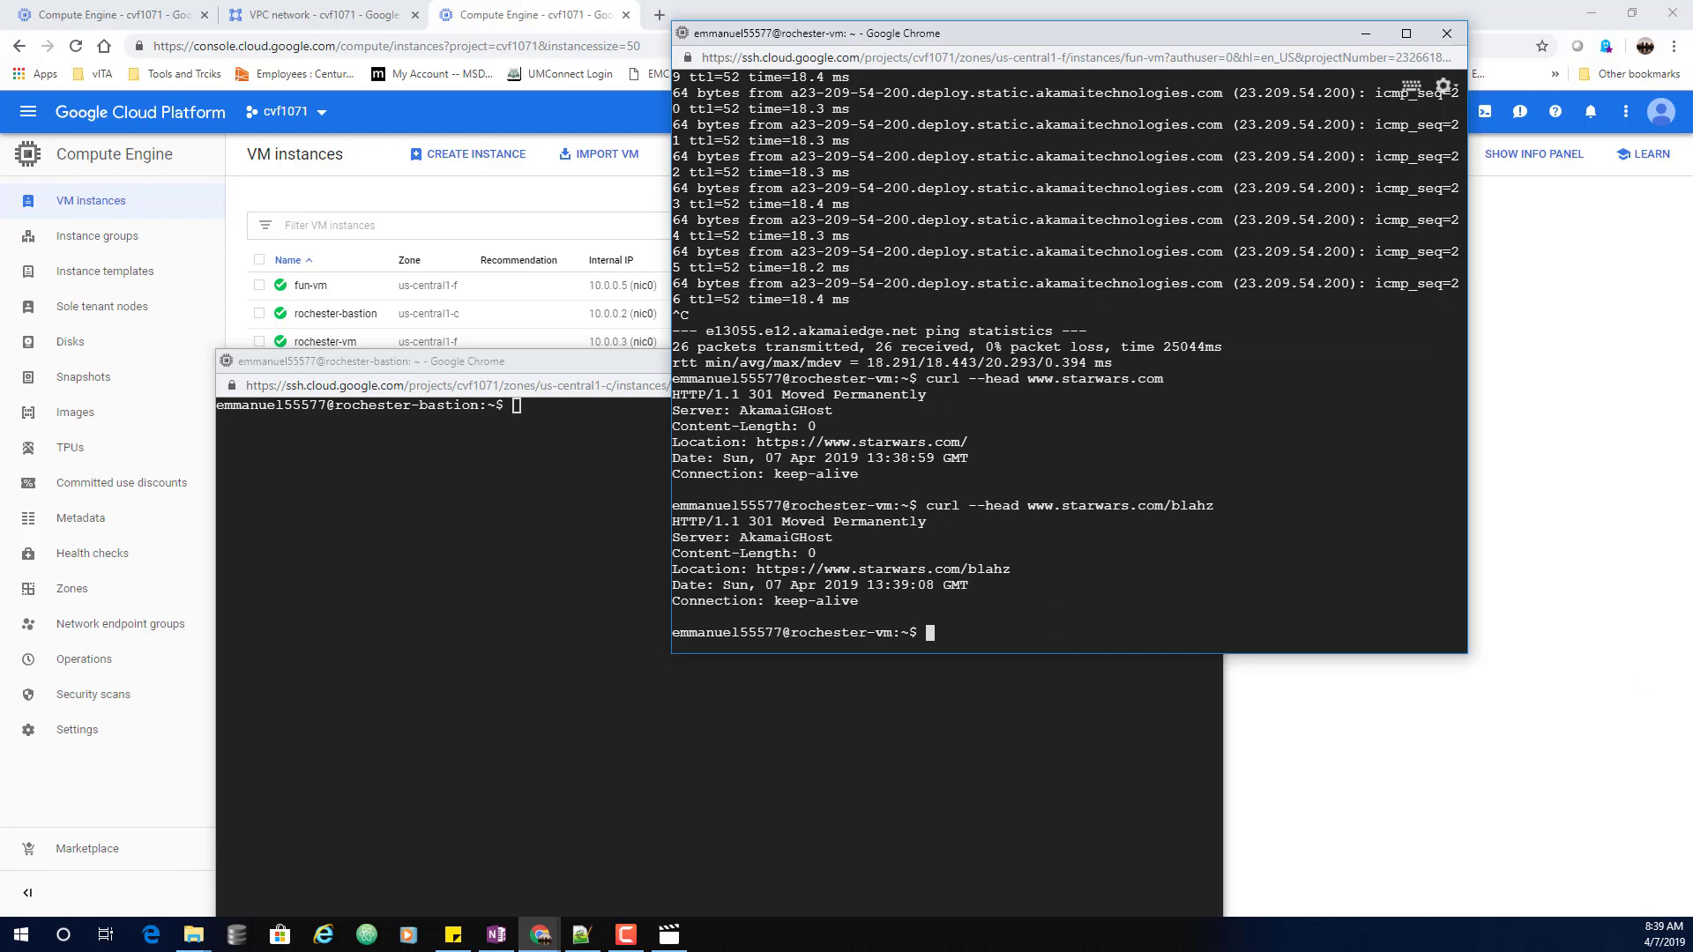
Test Cloud Storage access from rochester-vm by running gsutil ls and gsutil cat on gs://gcp-next2017-security-bootcamp/README
{"action": "key", "text": "alt+Tab"}
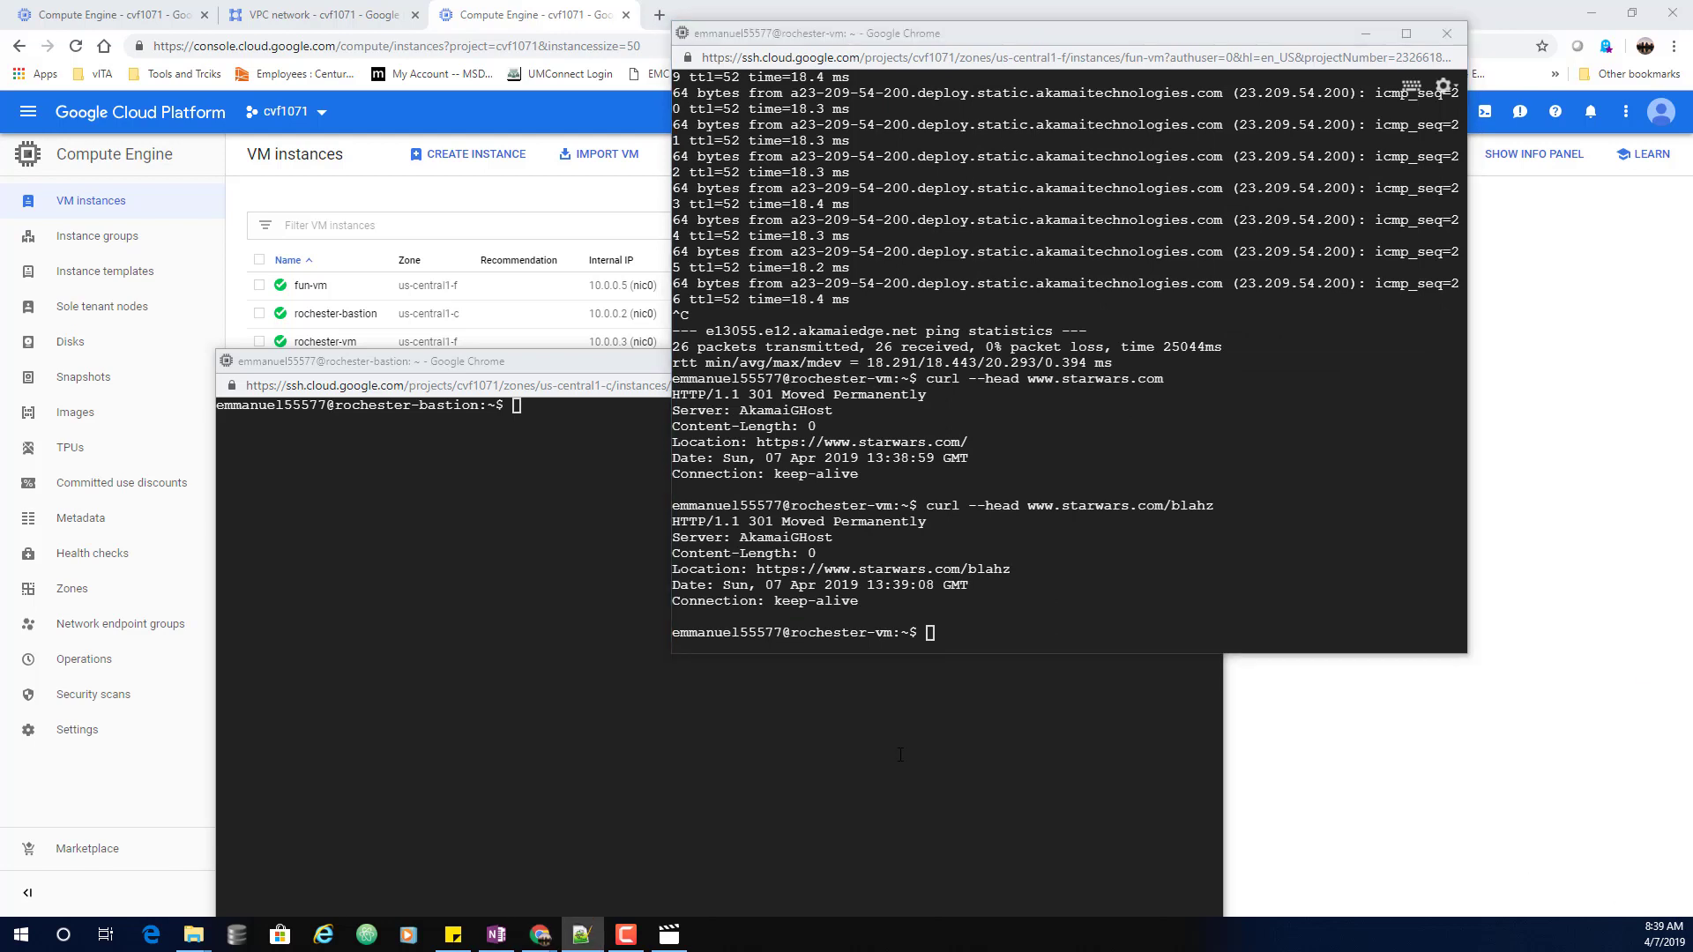
{"action": "key", "text": "alt+Tab"}
{"action": "key", "text": "ctrl+v"}
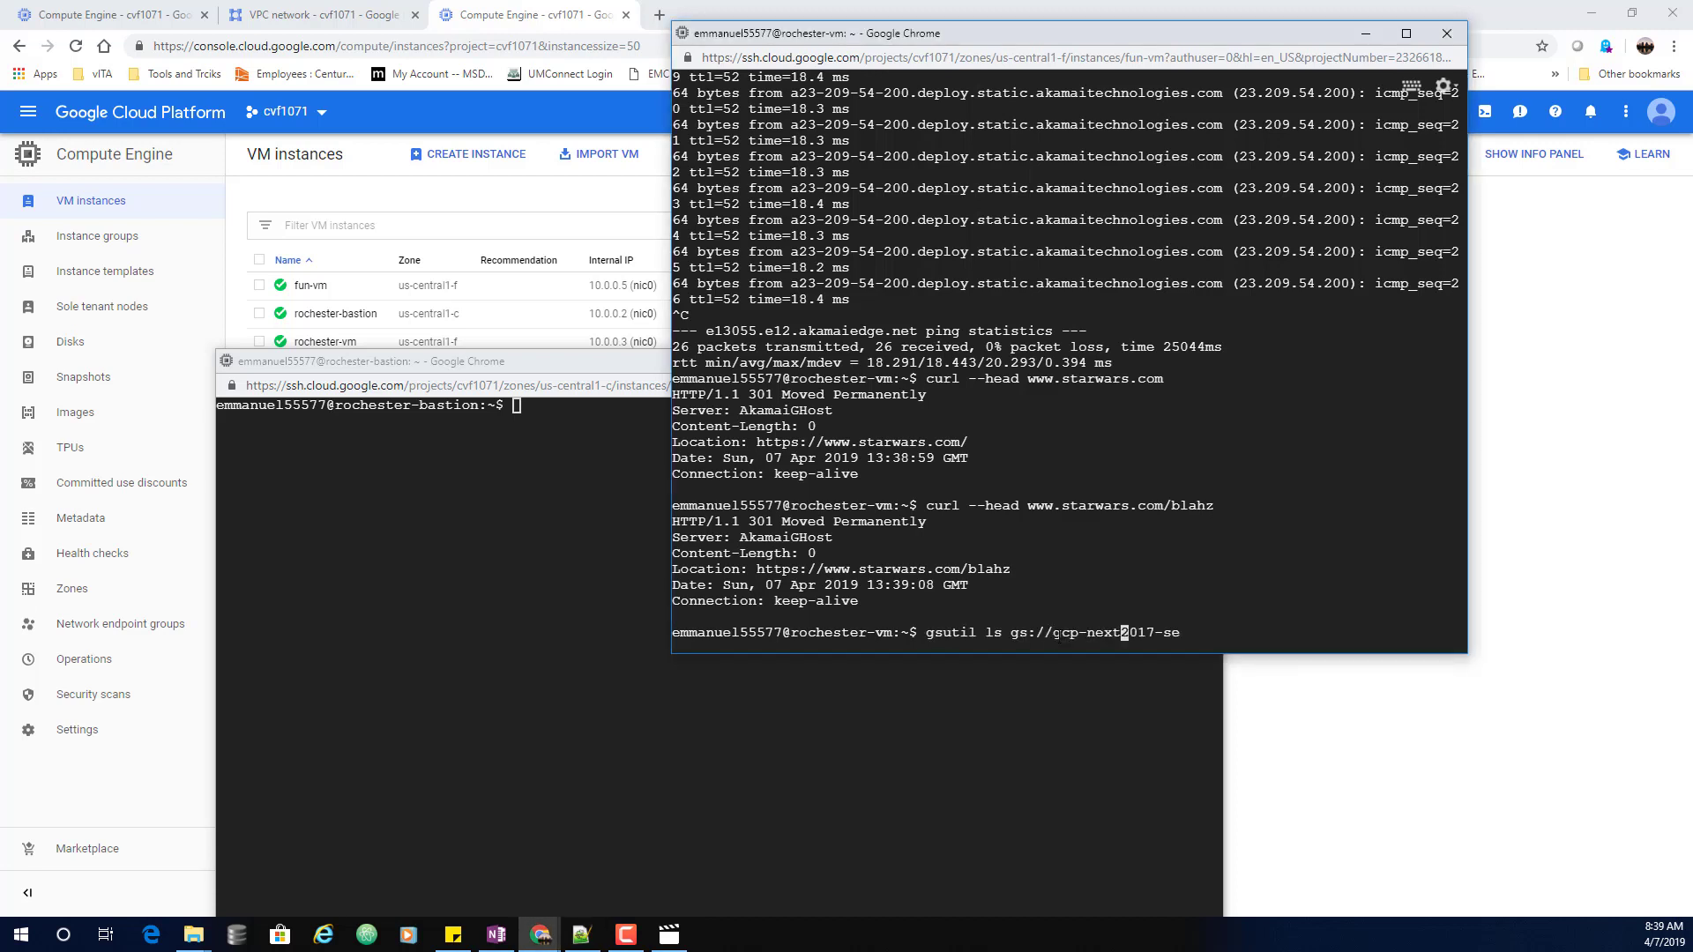
{"action": "key", "text": "Return"}
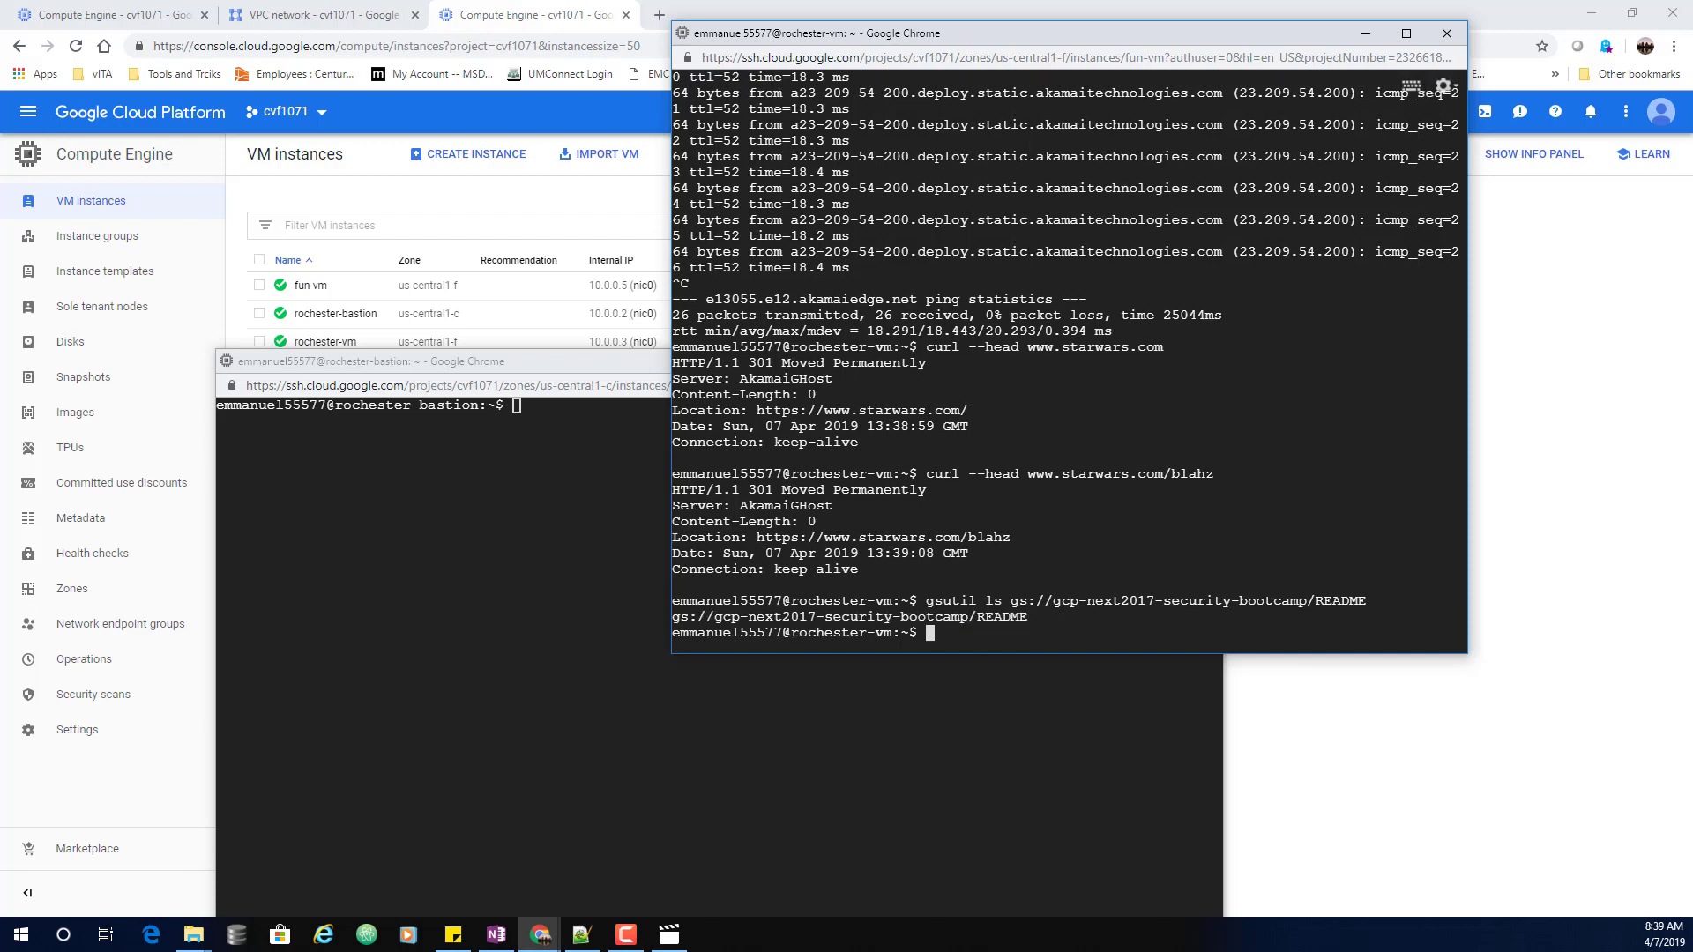
{"action": "key", "text": "alt+Tab"}
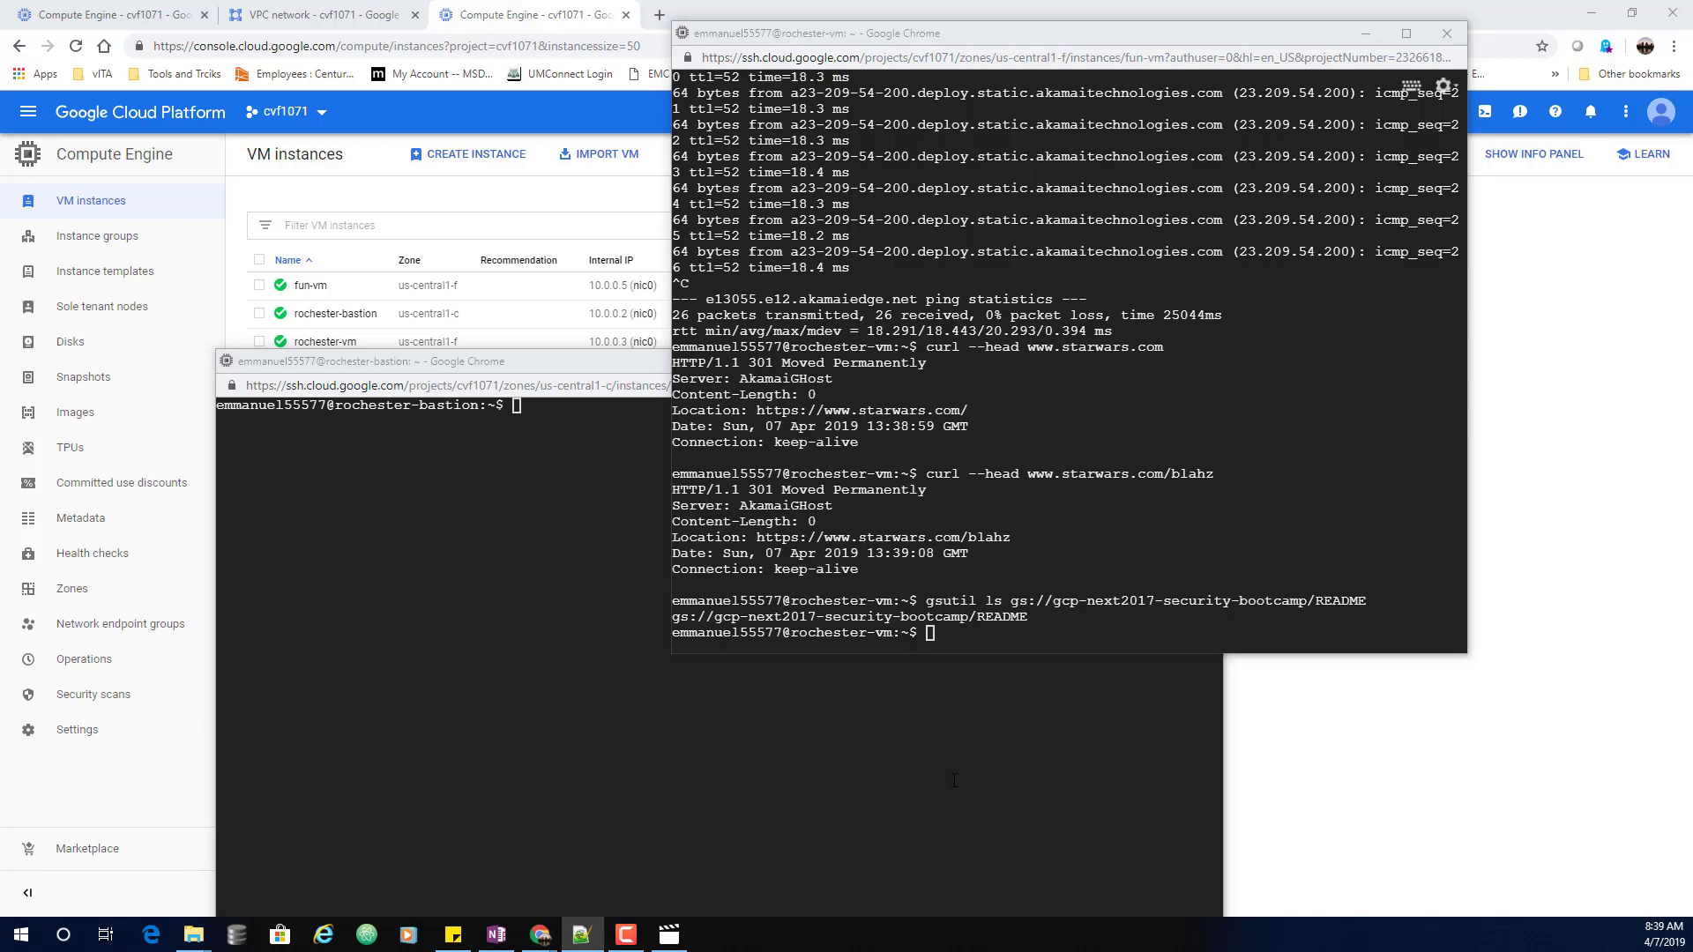
{"action": "left_click", "coordinate": [940, 642]}
{"action": "key", "text": "ctrl+v"}
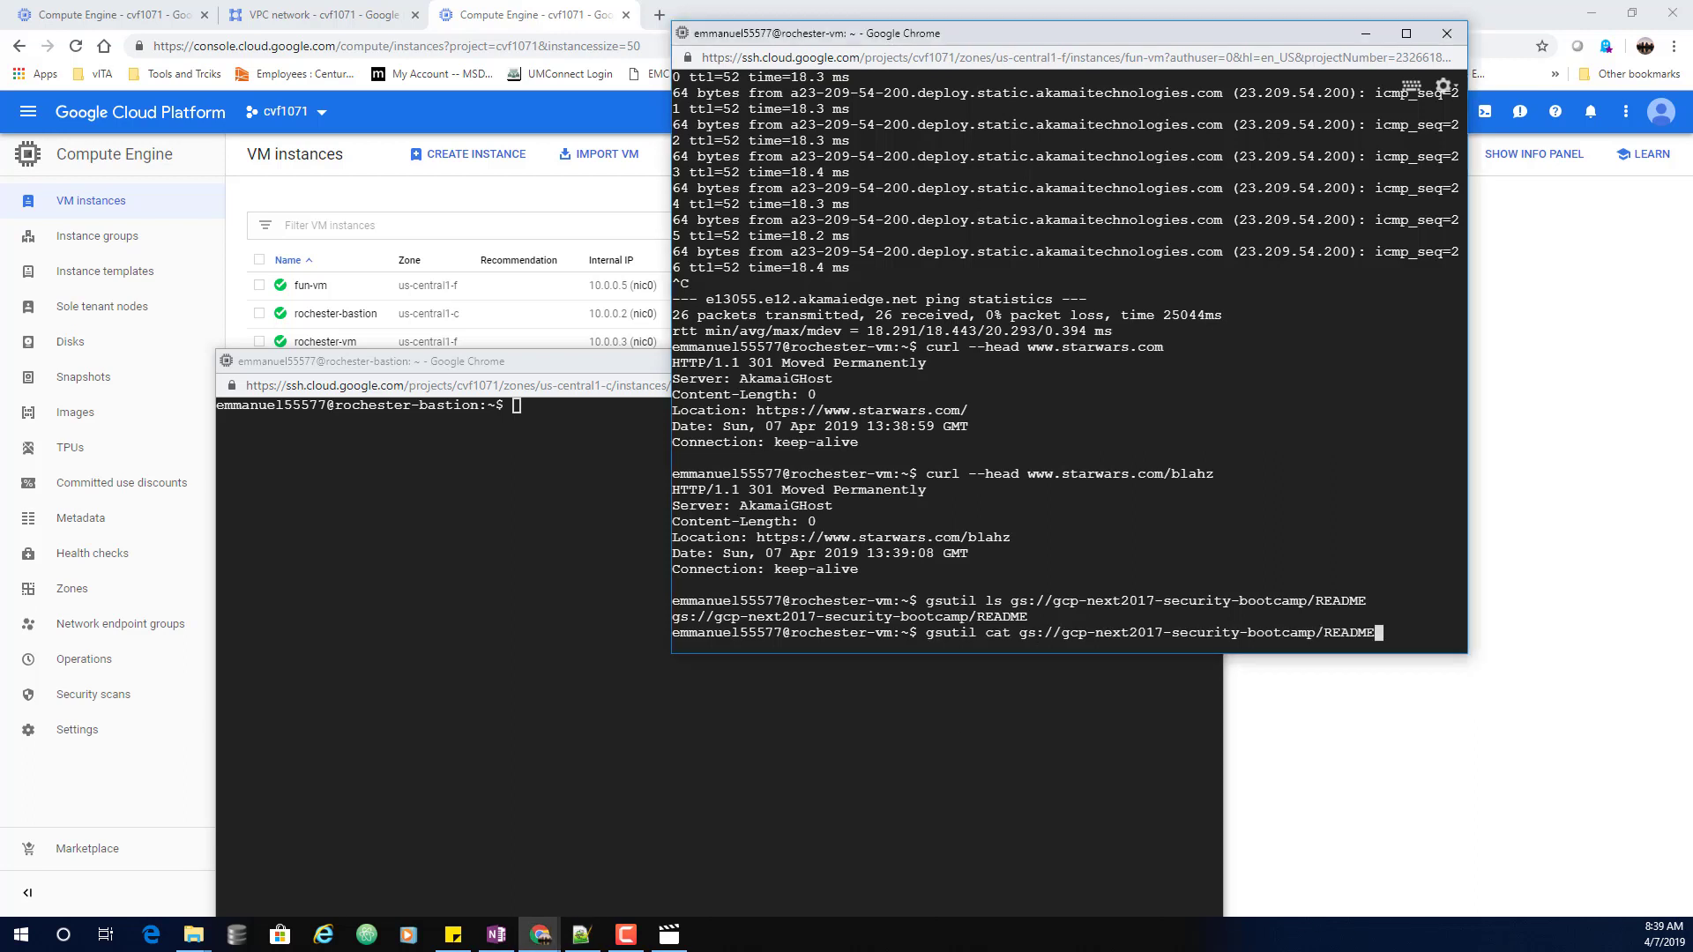
{"action": "key", "text": "Return"}
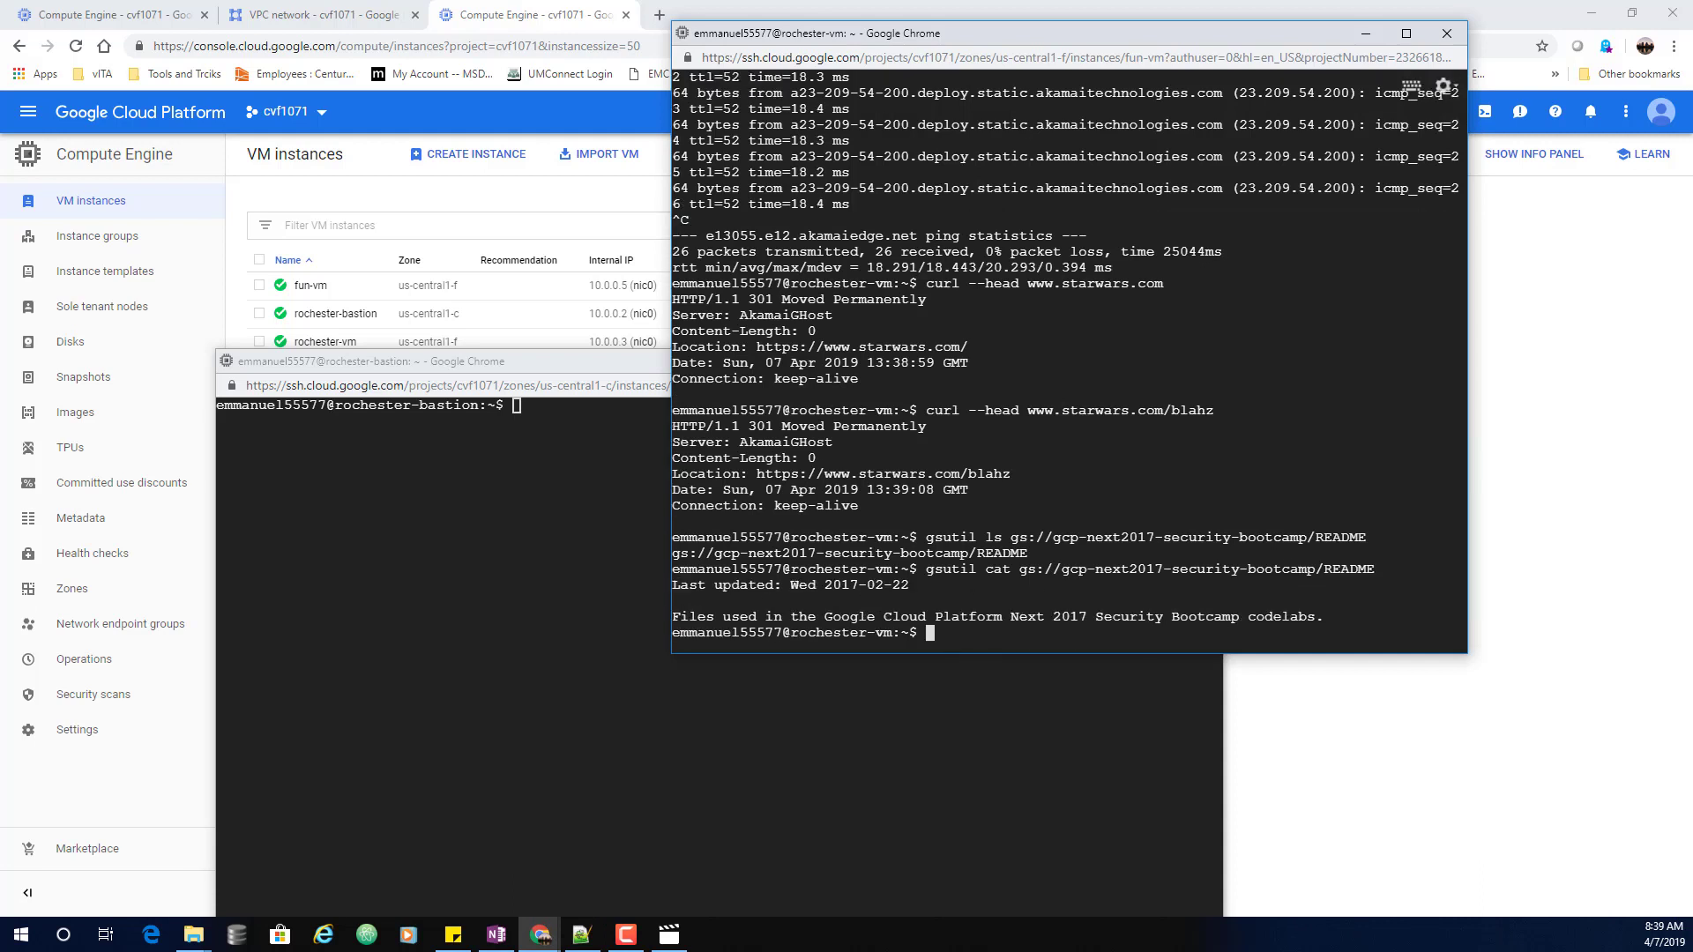
Check rochester-vm's public IP with curl ifconfig.co and move the terminal aside to compare it with the external IPs in the VM instances list
{"action": "key", "text": "alt+Tab"}
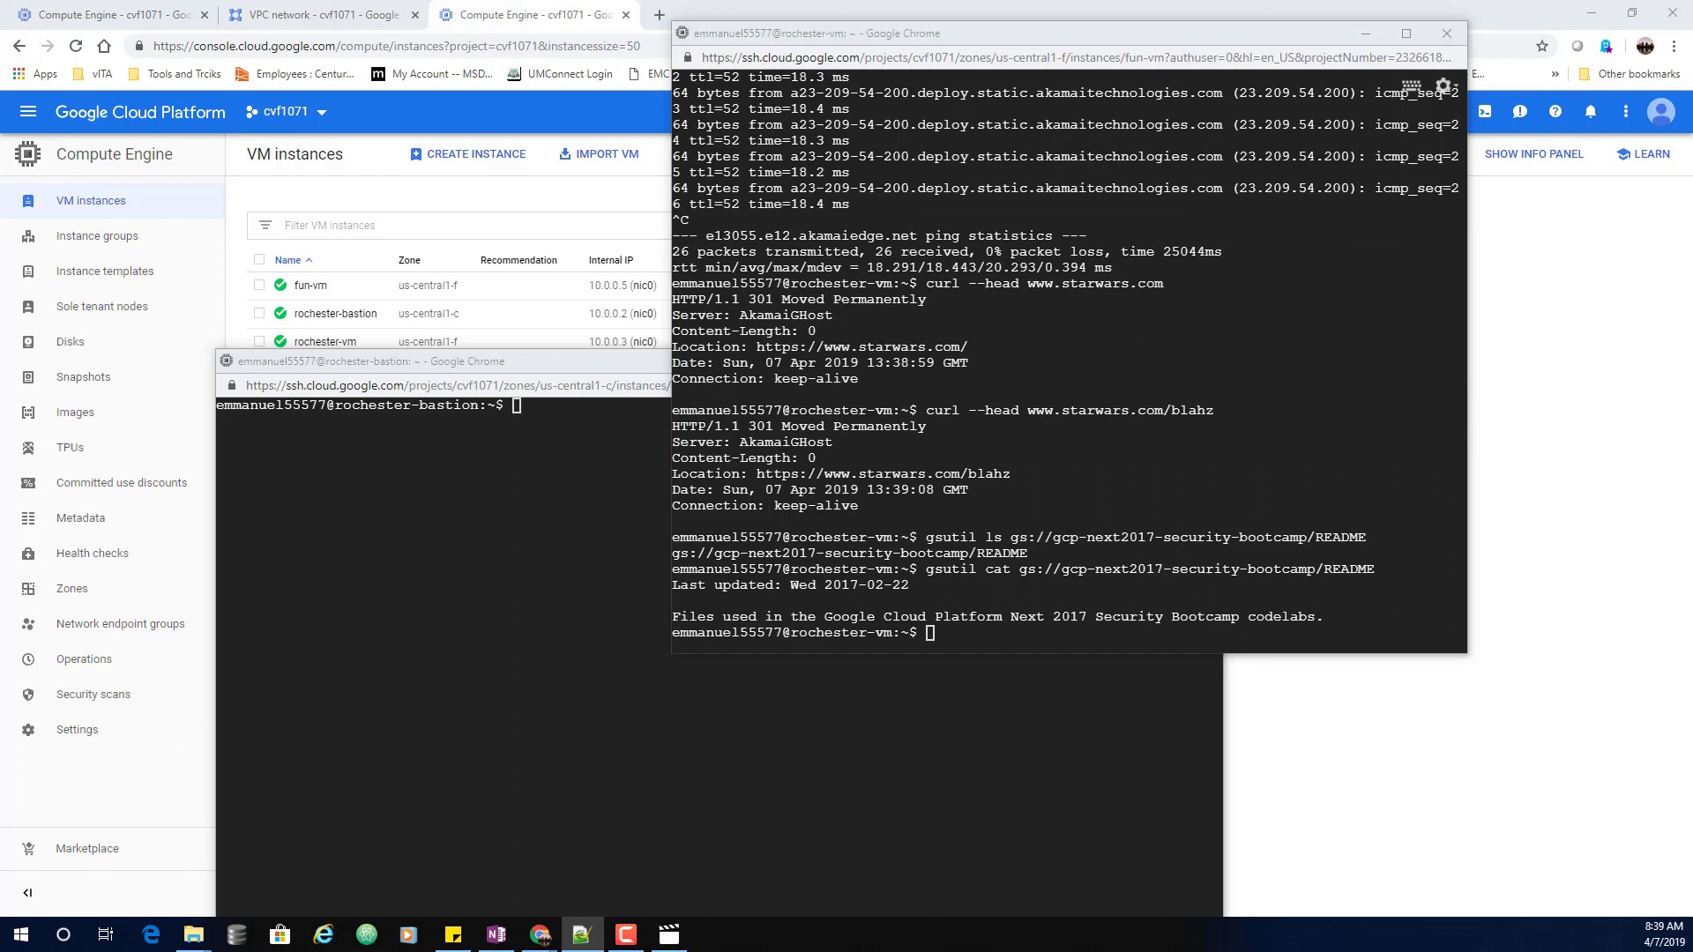
{"action": "left_click", "coordinate": [975, 637]}
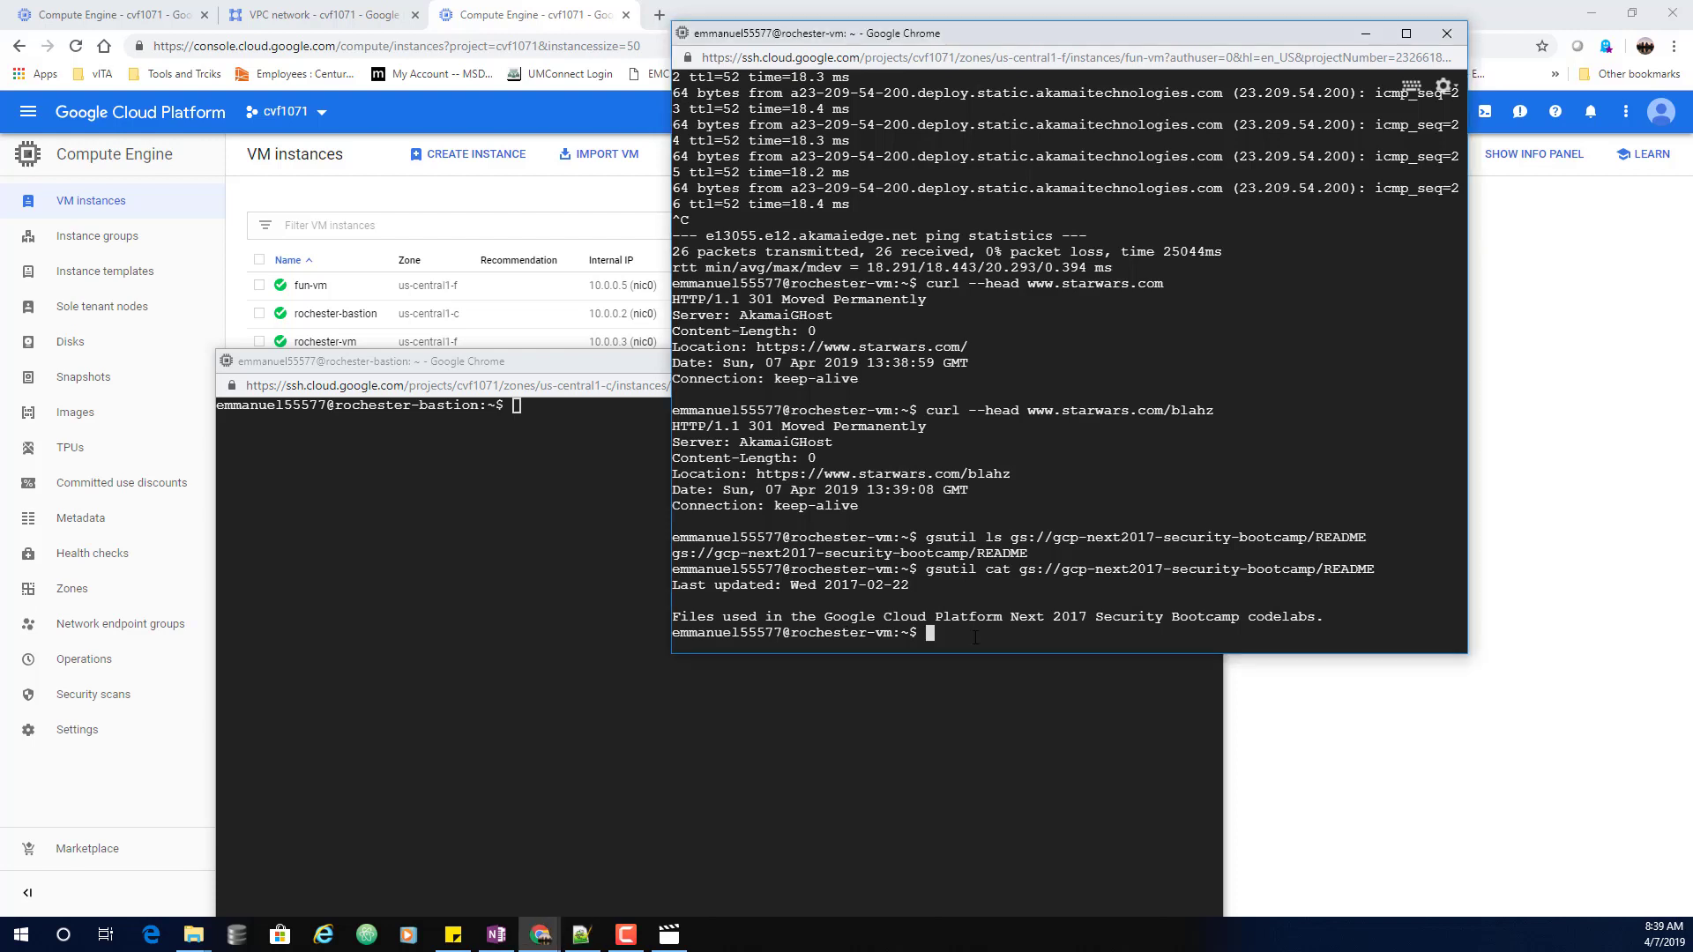
{"action": "type", "text": "curl ifconfig.co"}
{"action": "key", "text": "Return"}
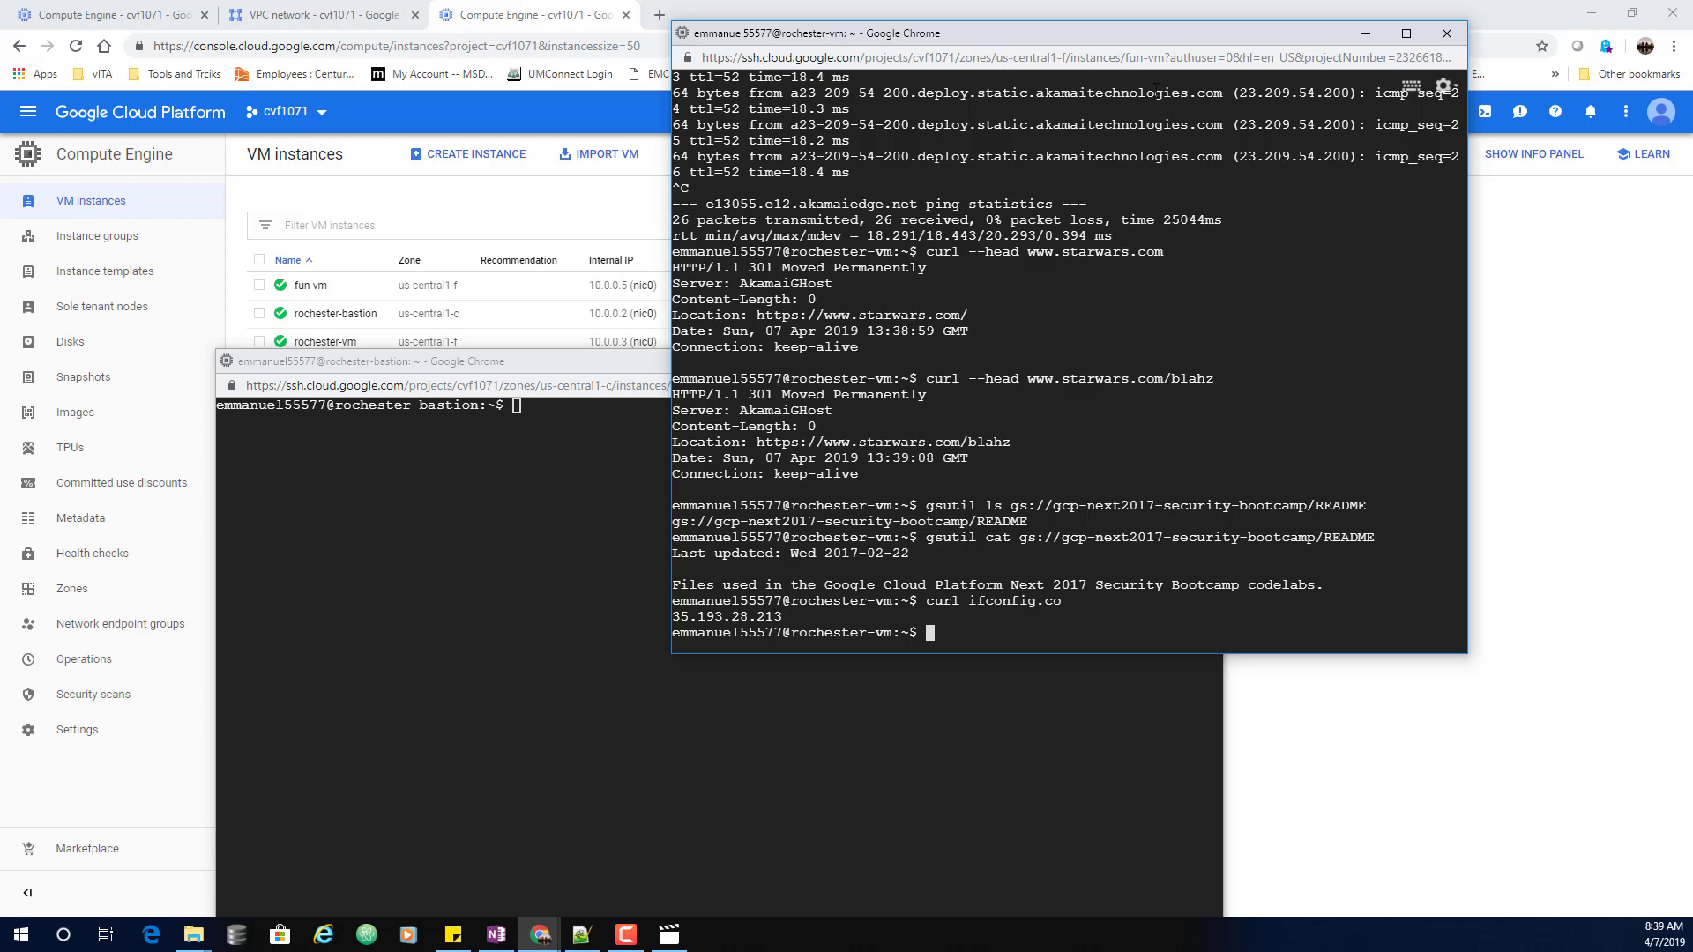
{"action": "left_click_drag", "start_coordinate": [1075, 40], "coordinate": [1311, 26]}
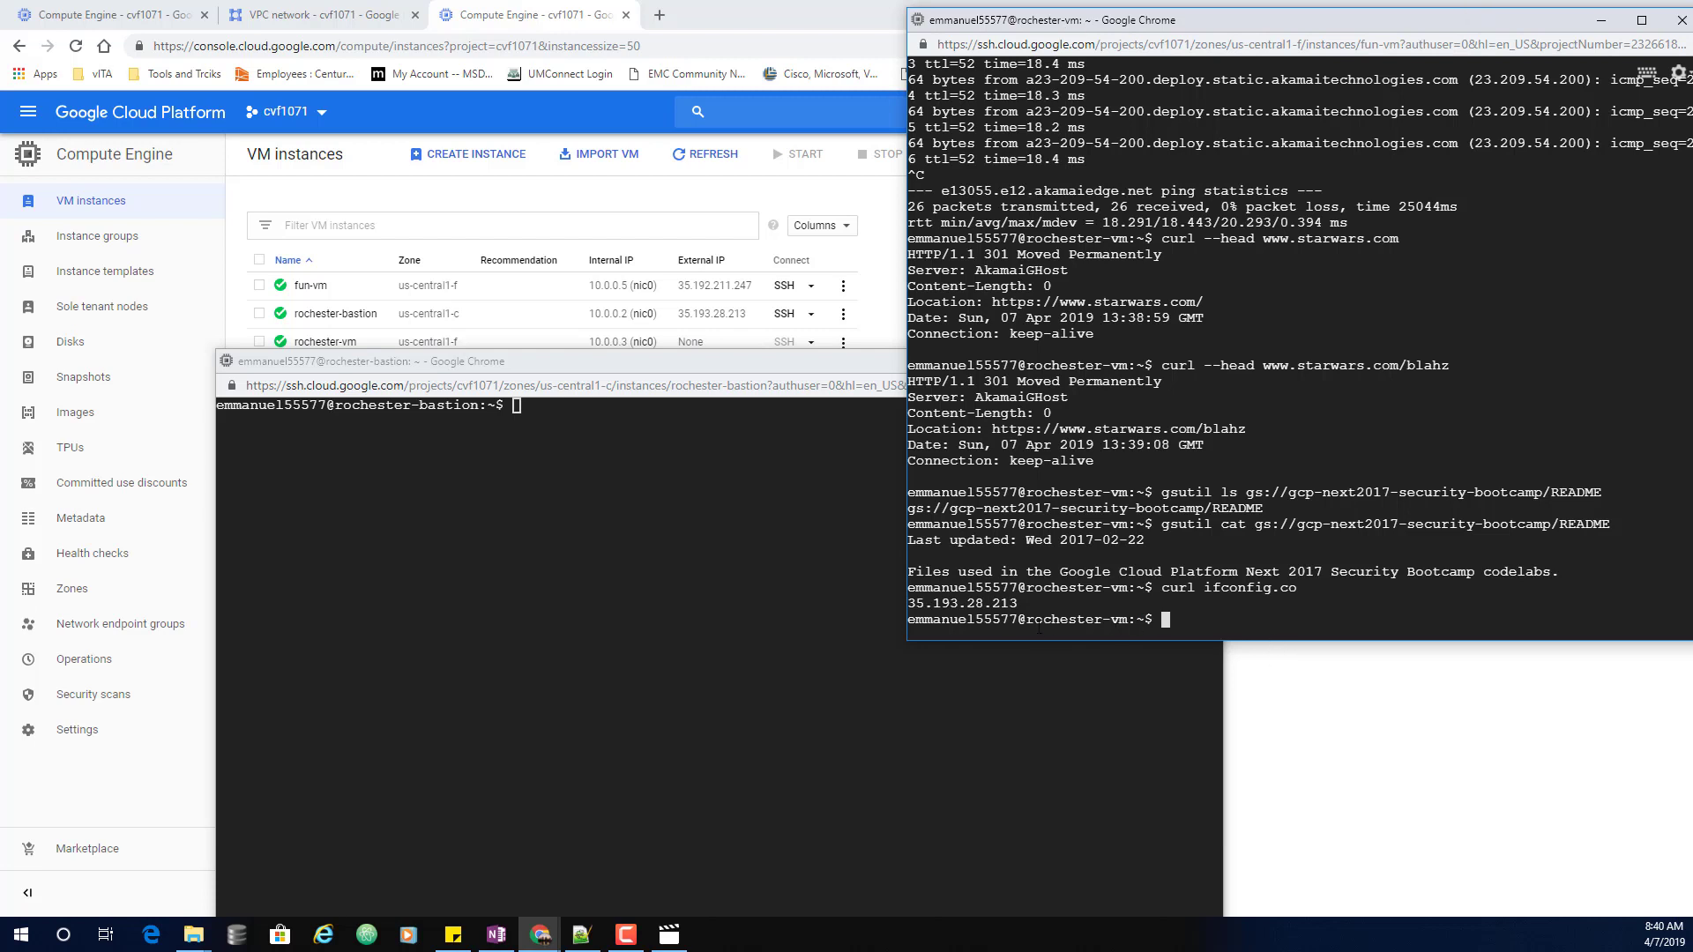
{"action": "left_click_drag", "start_coordinate": [1025, 621], "coordinate": [1129, 621]}
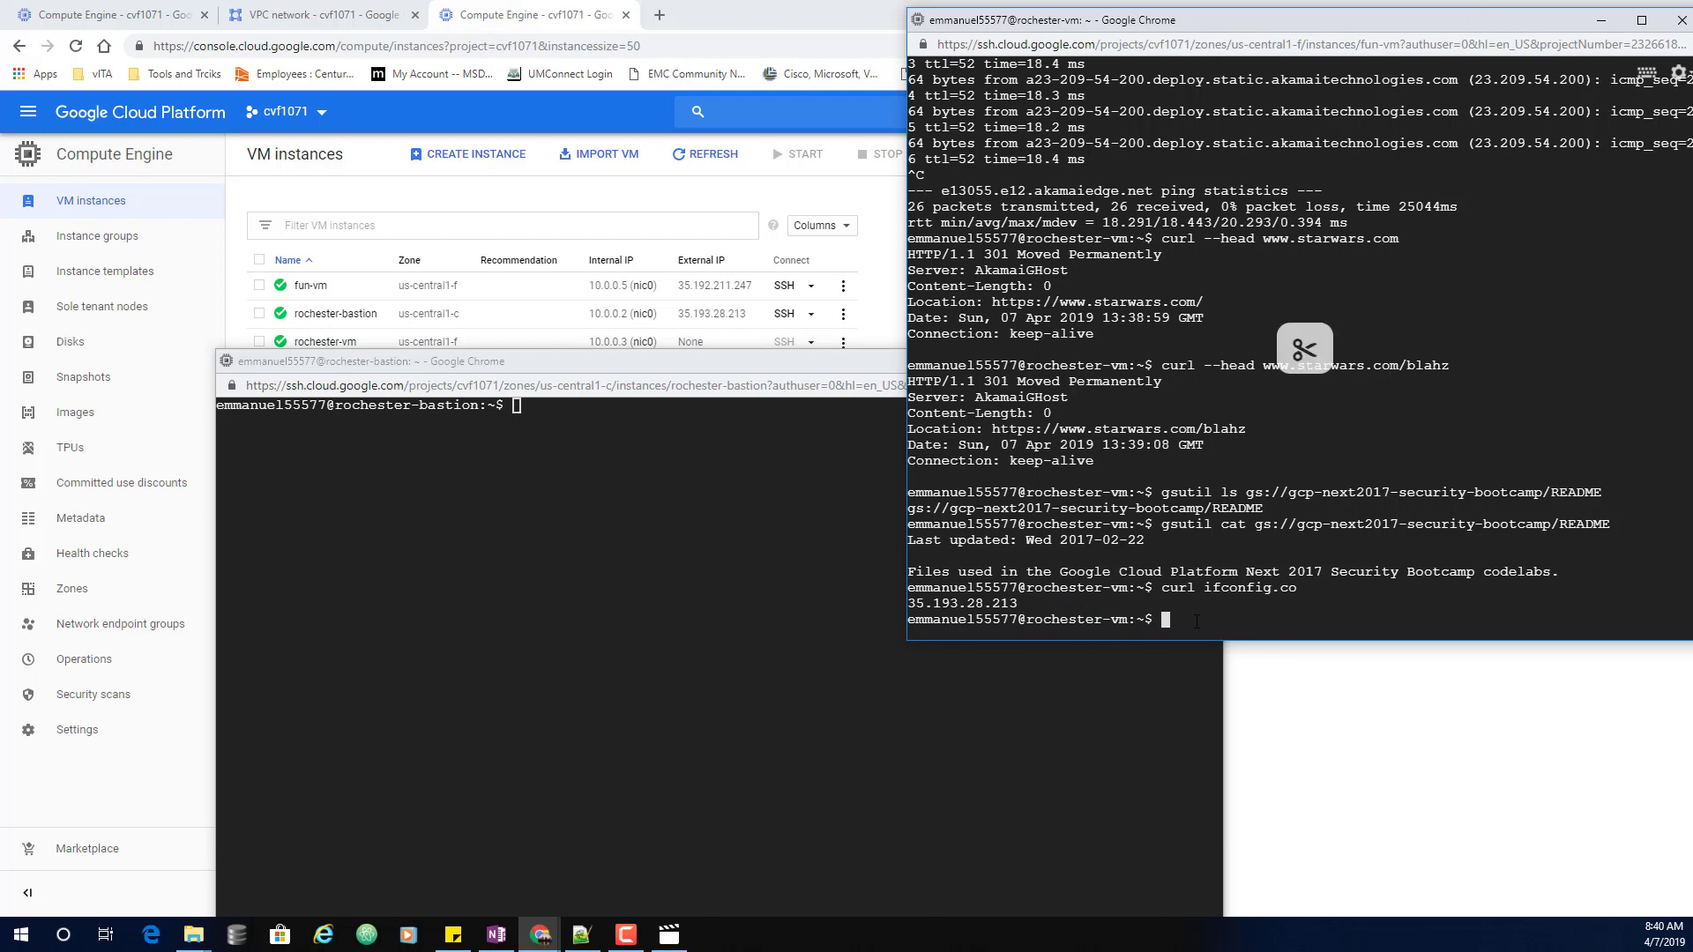